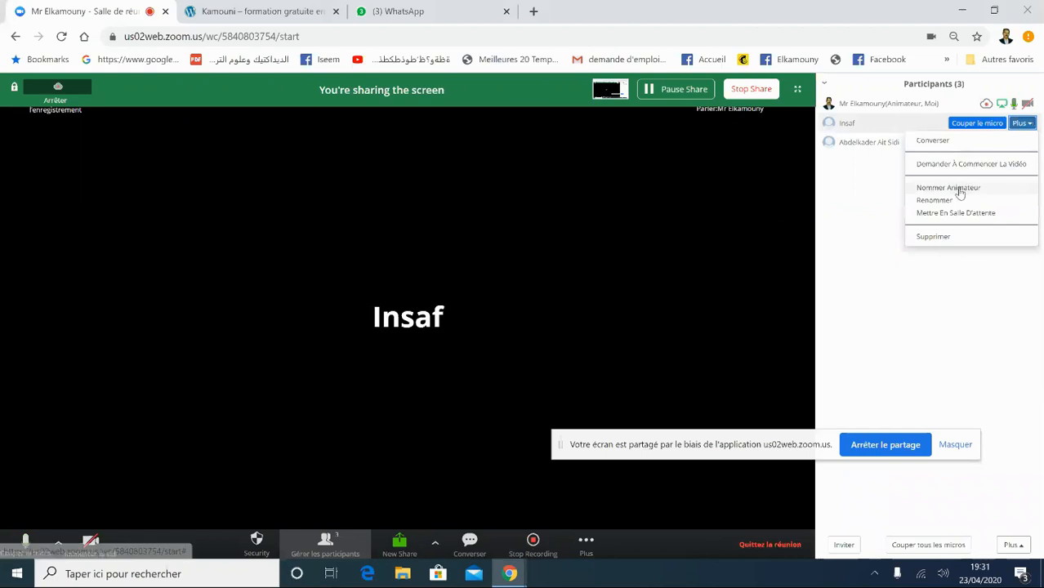
- Confirm with Oui to make the second participant the meeting host
left_click(632, 356)
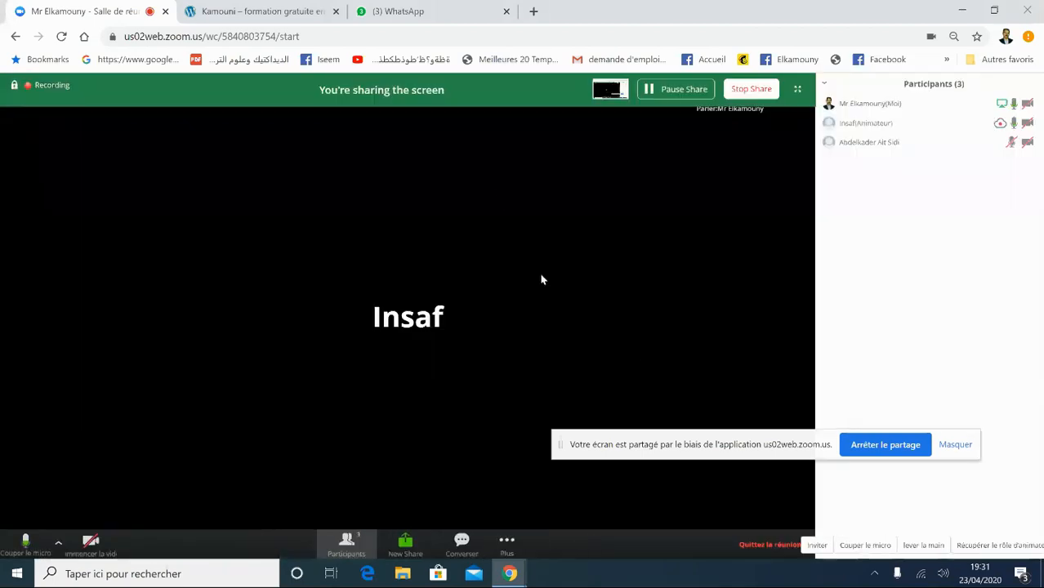
- Switch between the WhatsApp and Kamouni tabs, then minimize and restore Chrome
left_click(398, 11)
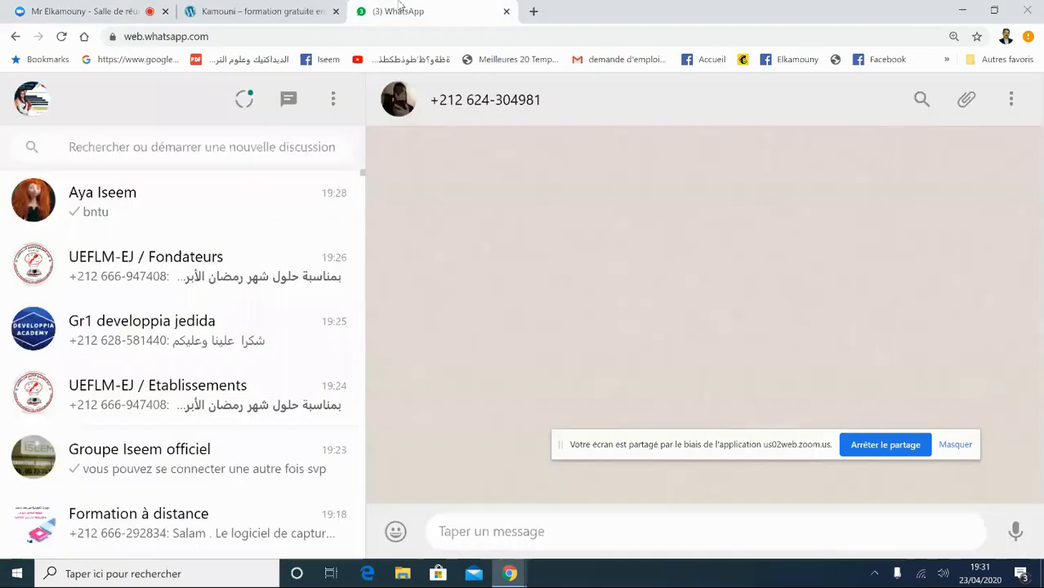
left_click(262, 11)
left_click(398, 11)
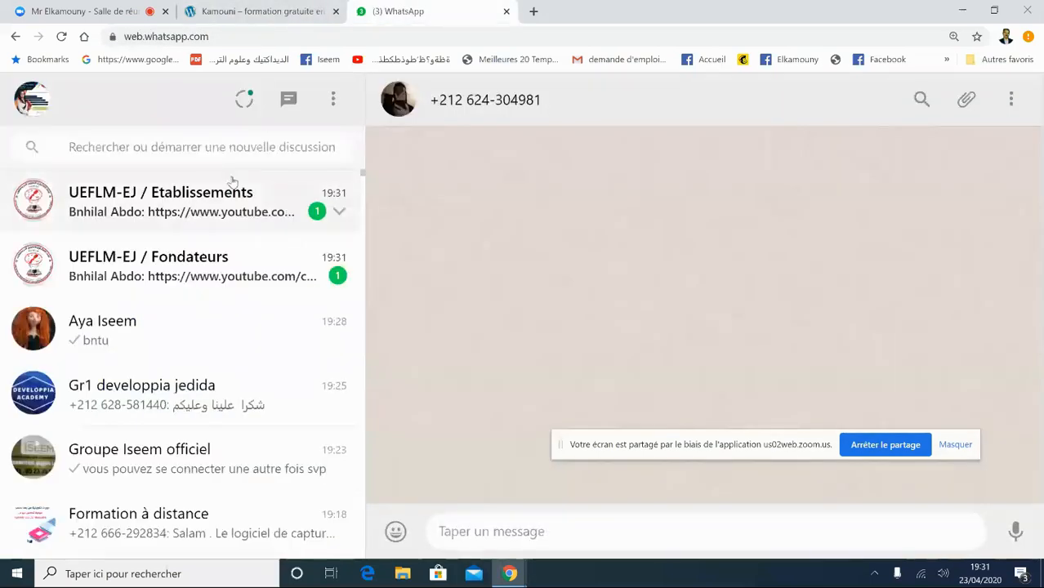
left_click(270, 11)
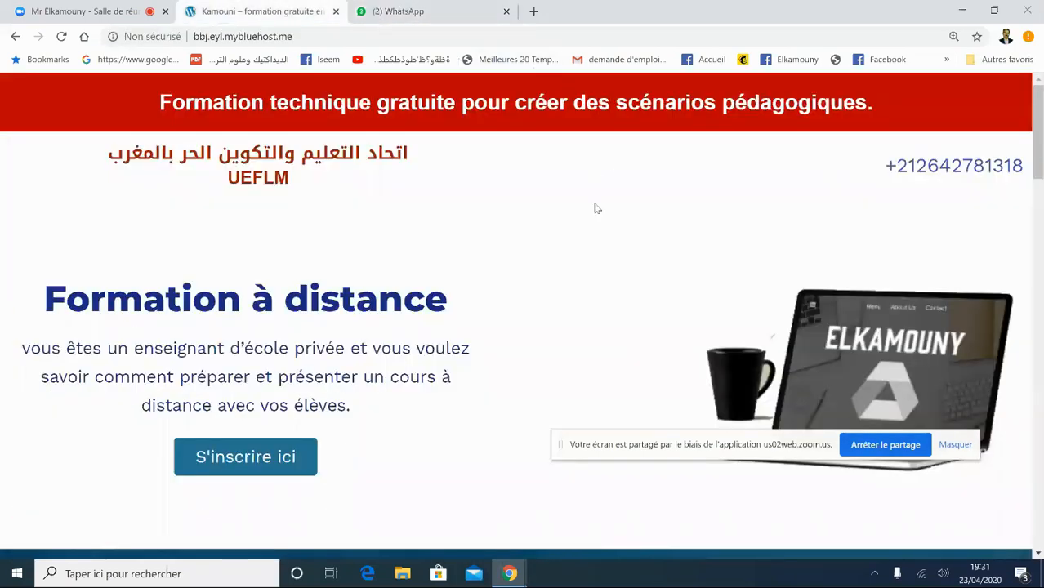
left_click_drag(1041, 154, 1026, 6)
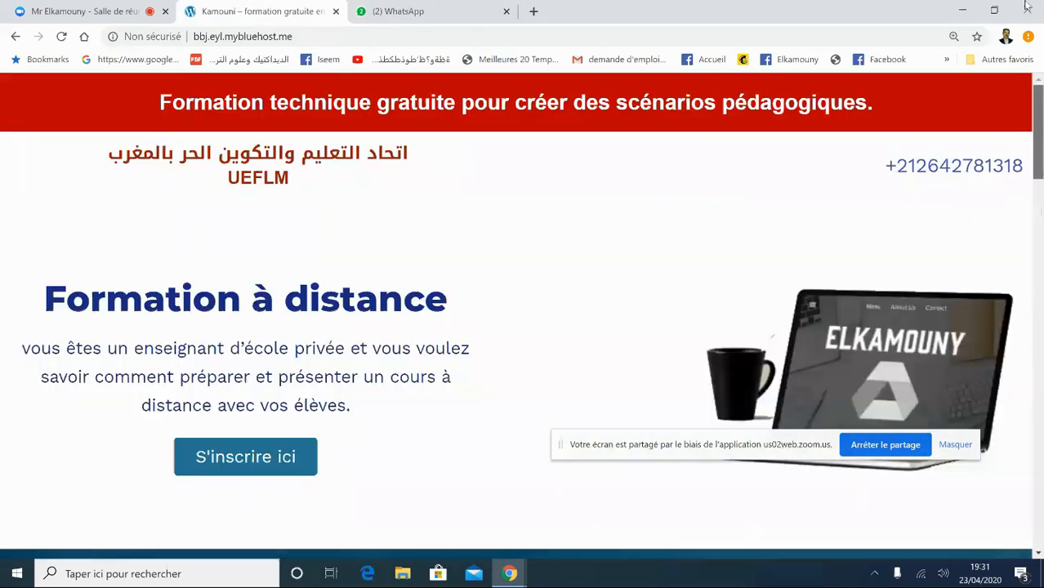
left_click(962, 13)
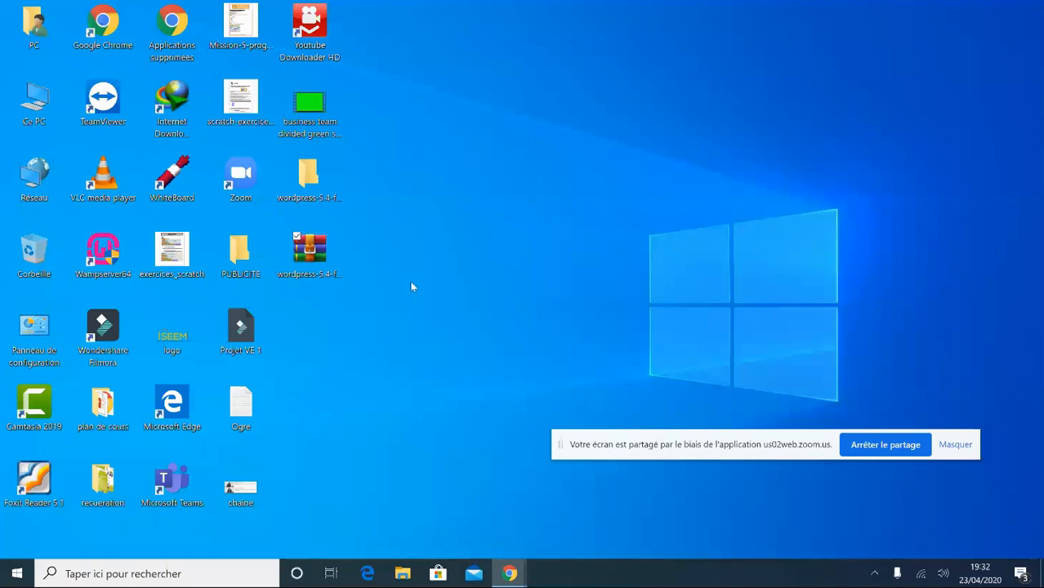
mouse_move(510, 572)
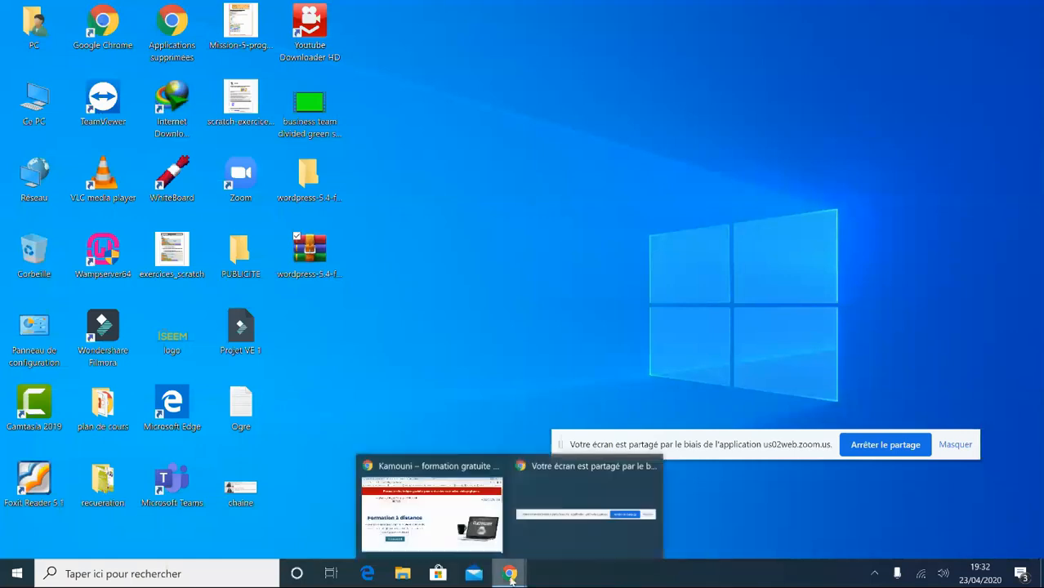
left_click(431, 507)
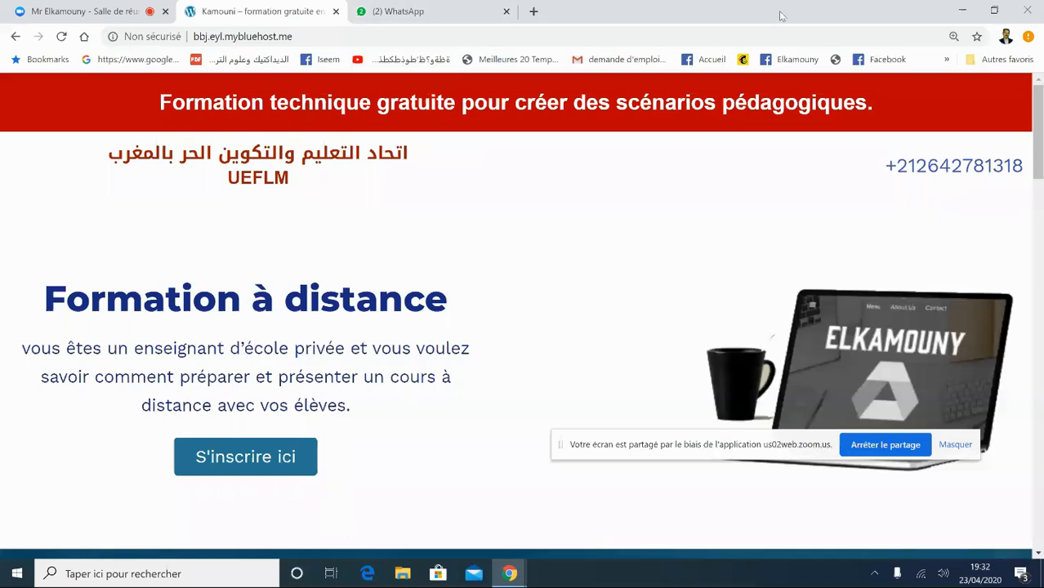
left_click(421, 10)
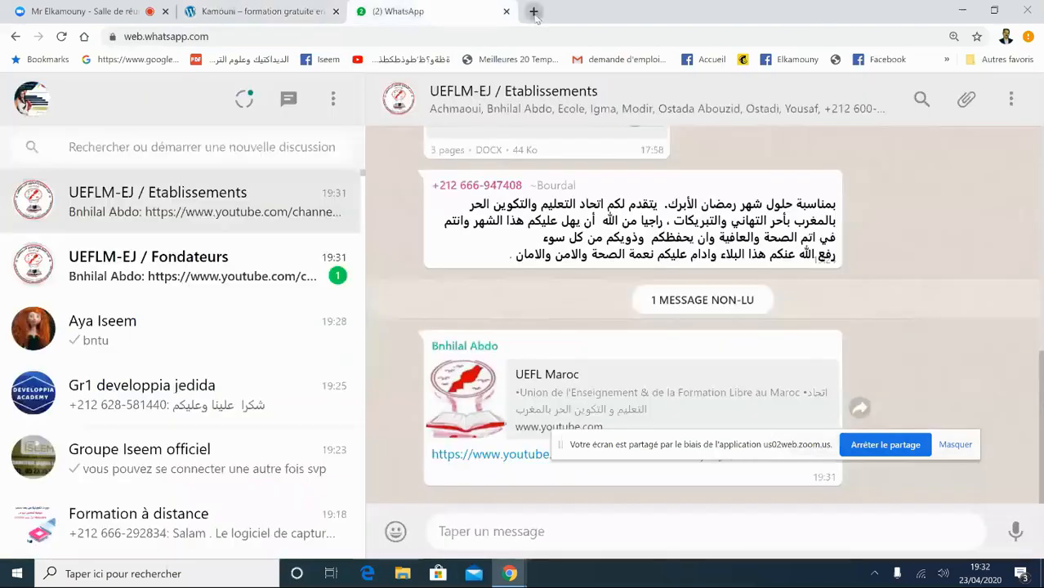
left_click(533, 12)
type("w")
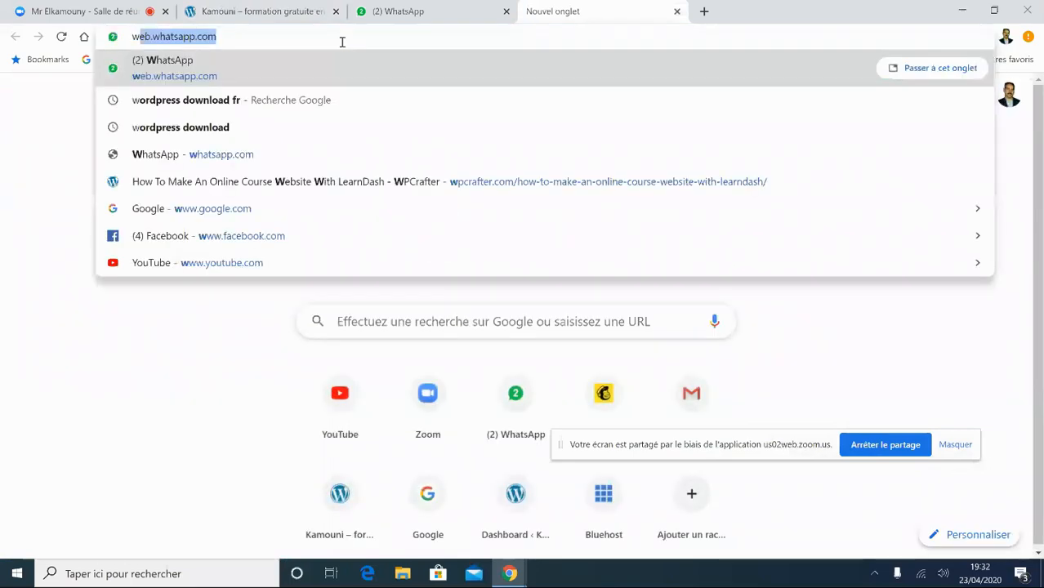
type("ww")
type(".kamouni")
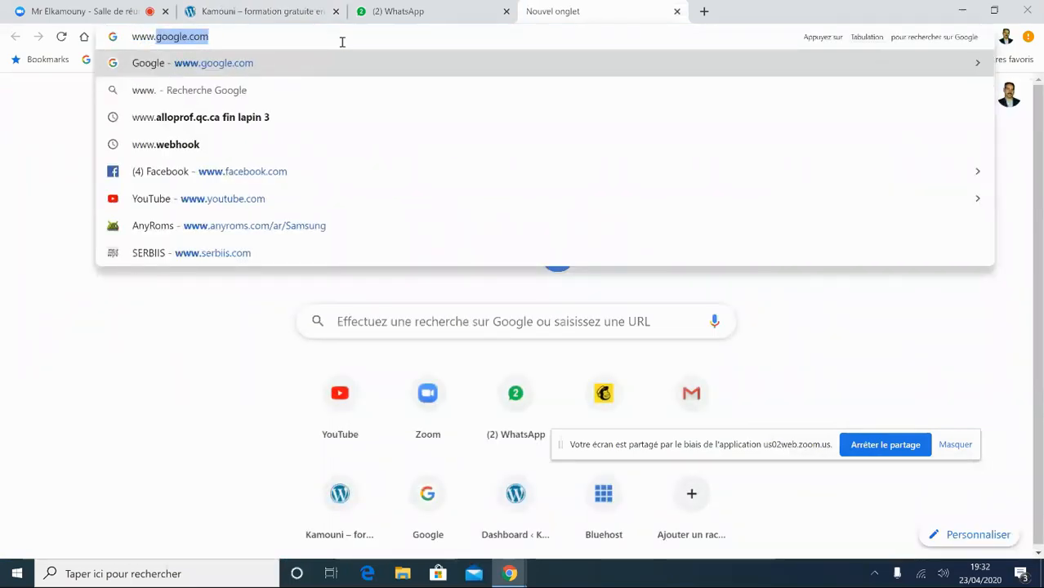
type("i")
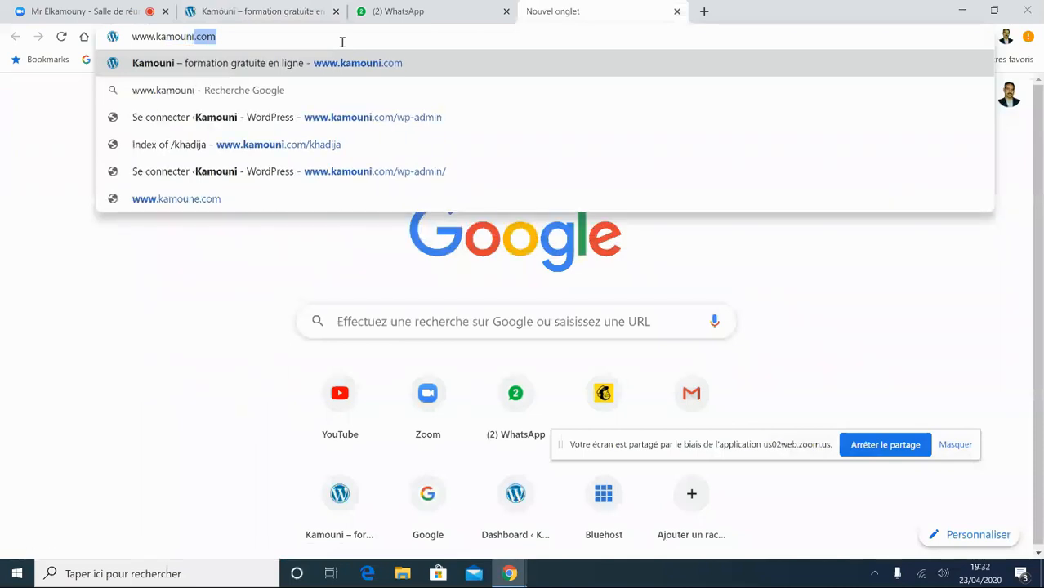
key("Return")
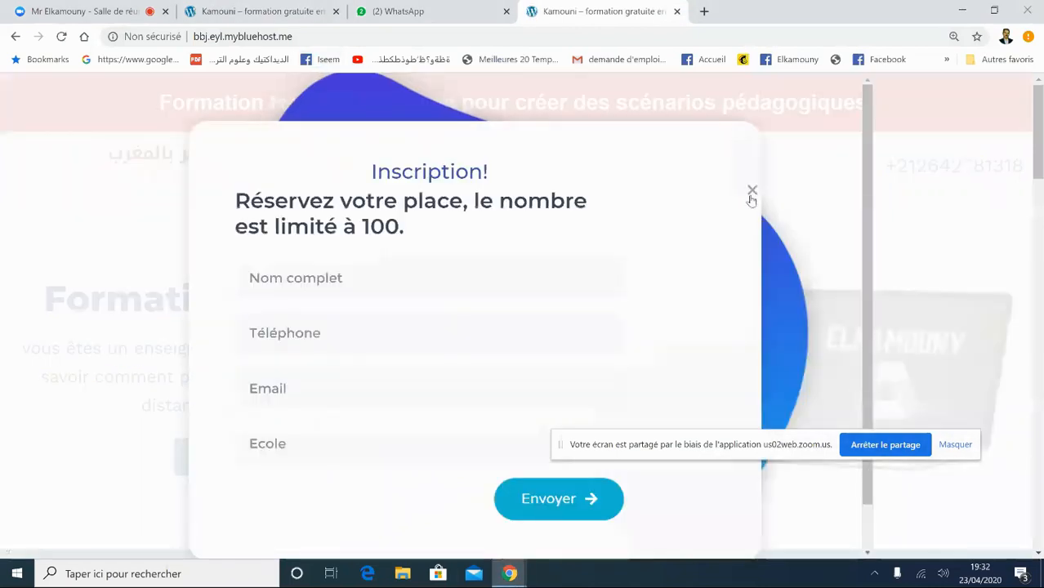
- Close the Inscription popup and scroll through the Formation à distance page and its address
left_click(752, 193)
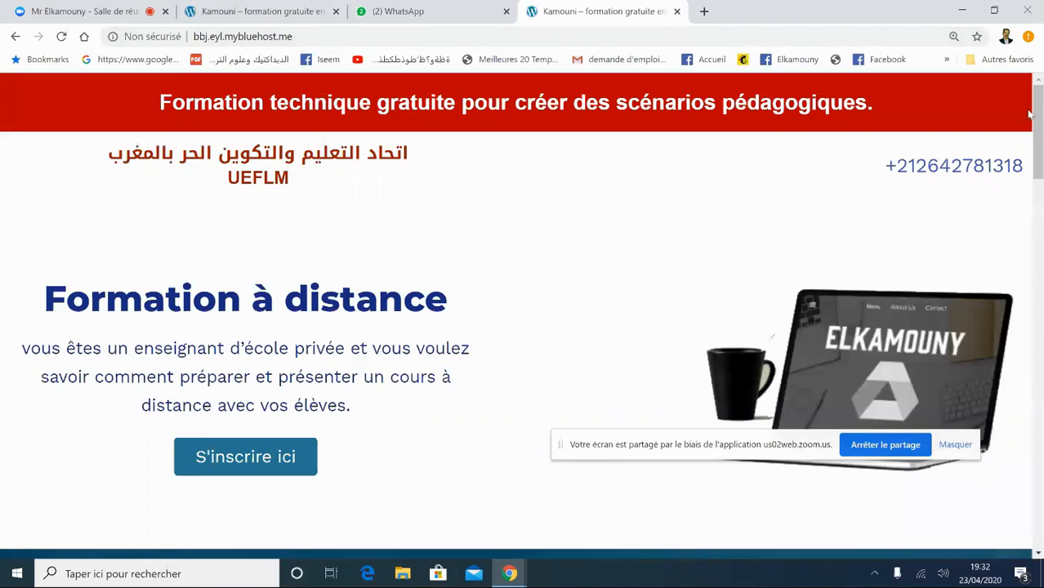
mouse_move(1036, 122)
left_mouse_down()
mouse_move(1038, 427)
mouse_move(1030, 112)
left_mouse_up()
left_click(308, 38)
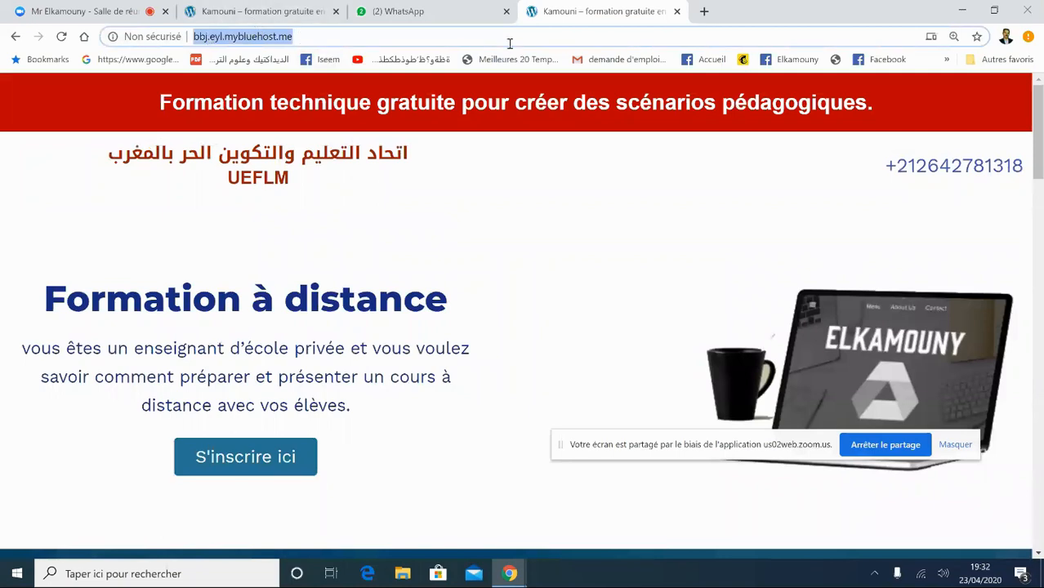
left_click_drag(1039, 159, 1025, 96)
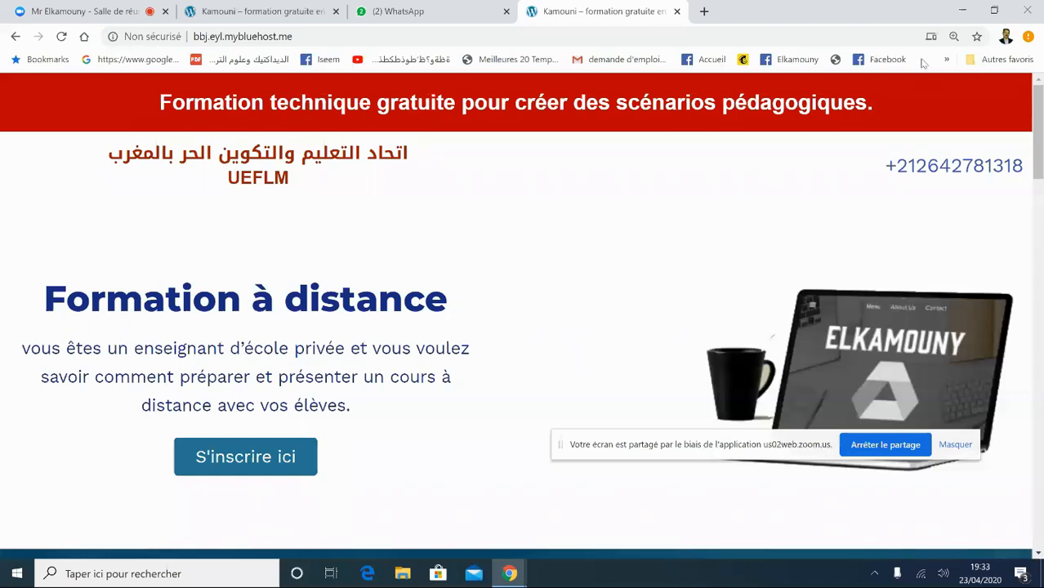
- Open a new tab, type 'serveur', then erase it
left_click(709, 9)
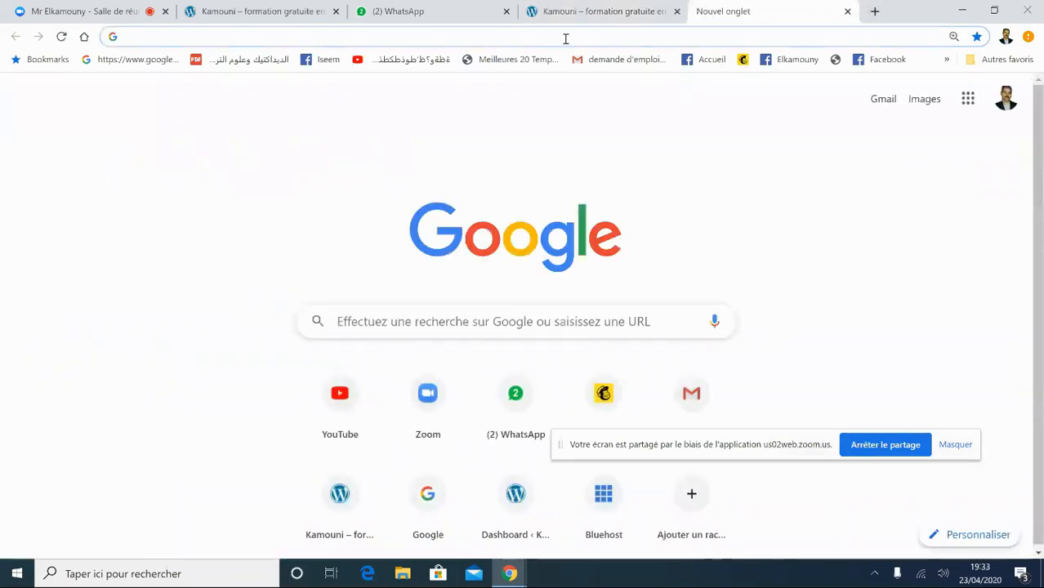
type("serveur")
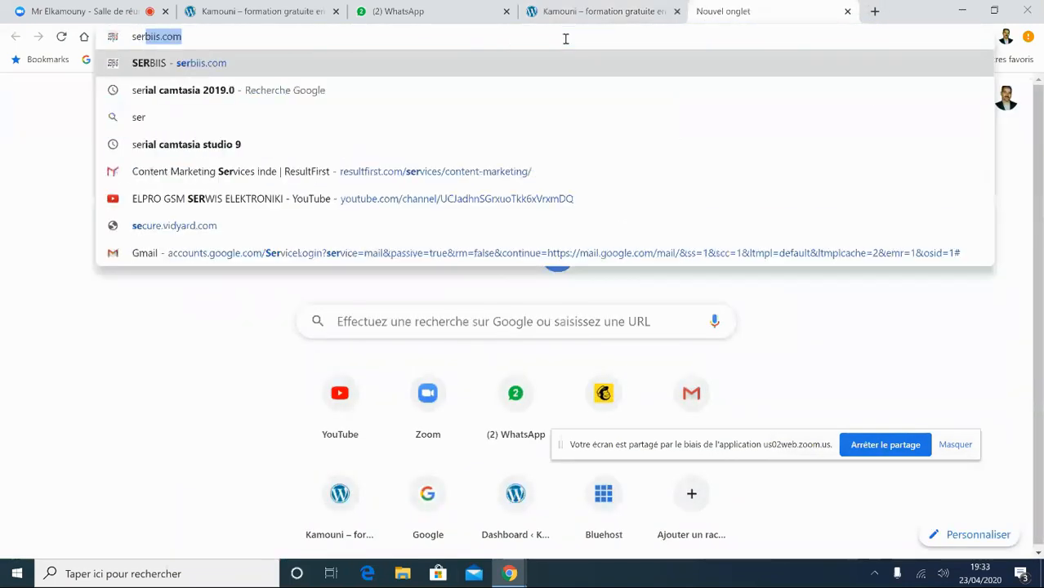
key("BackSpace")
key("BackSpace")
key("BackSpace")
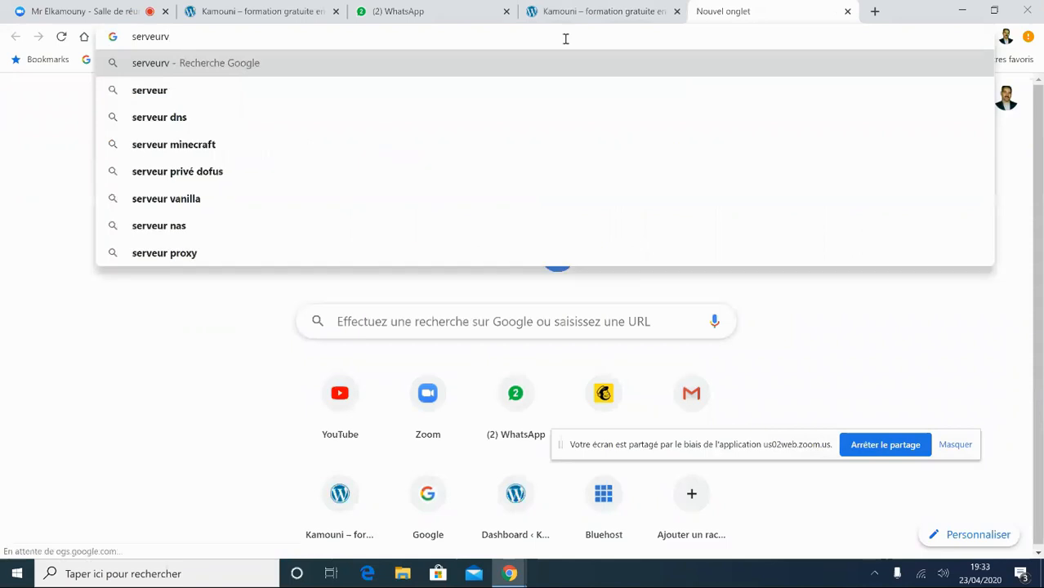
key("BackSpace")
key("BackSpace")
key("BackSpace")
key("BackSpace")
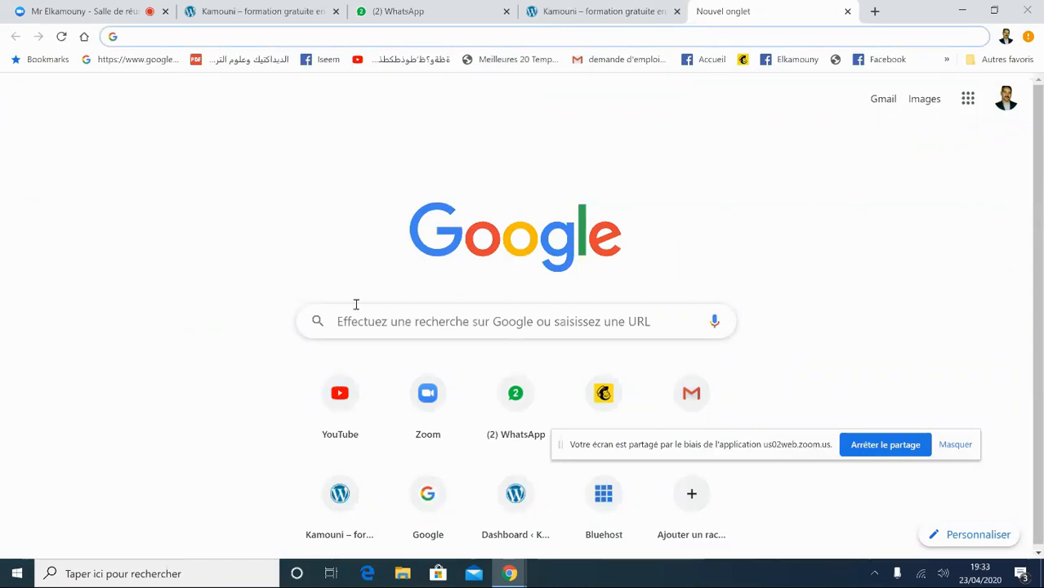
- Search Windows for easyphp, then wamp, without launching anything
left_click(95, 572)
type("e")
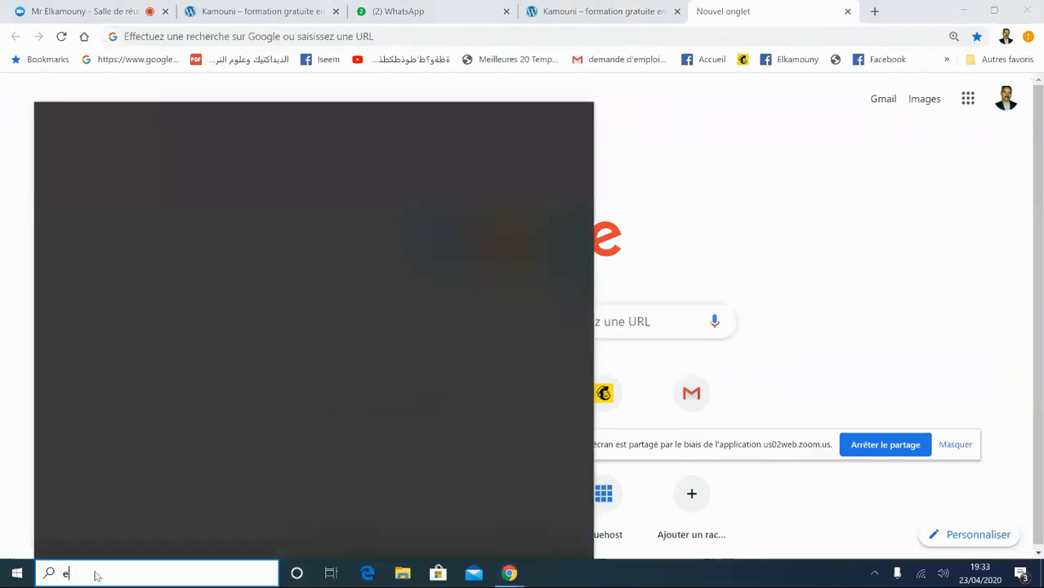
type("asy")
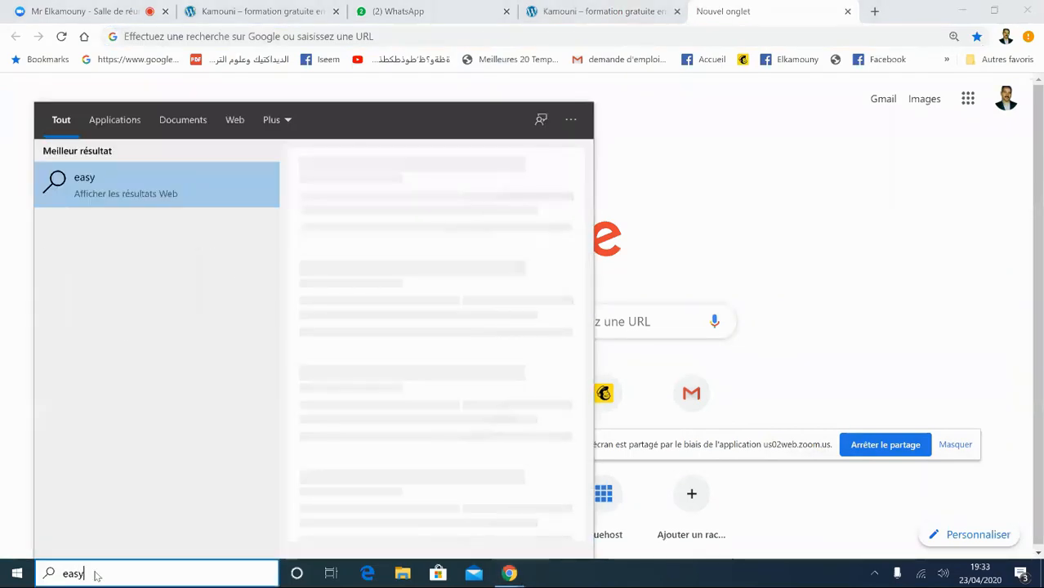
type("ph")
type("p")
key("BackSpace")
type("p")
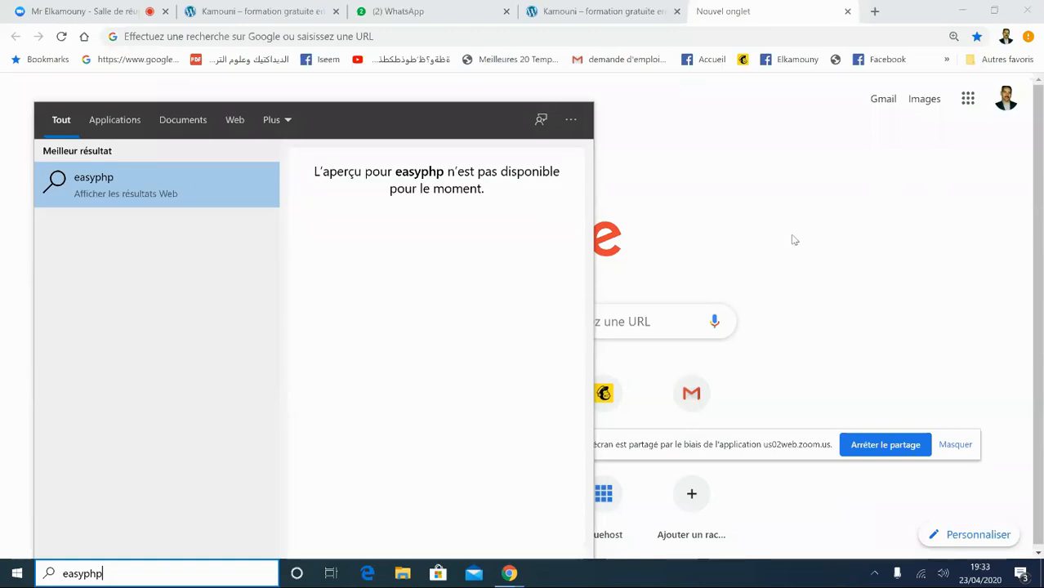
key("BackSpace")
key("BackSpace")
key("BackSpace")
key("BackSpace")
key("BackSpace")
key("BackSpace")
key("BackSpace")
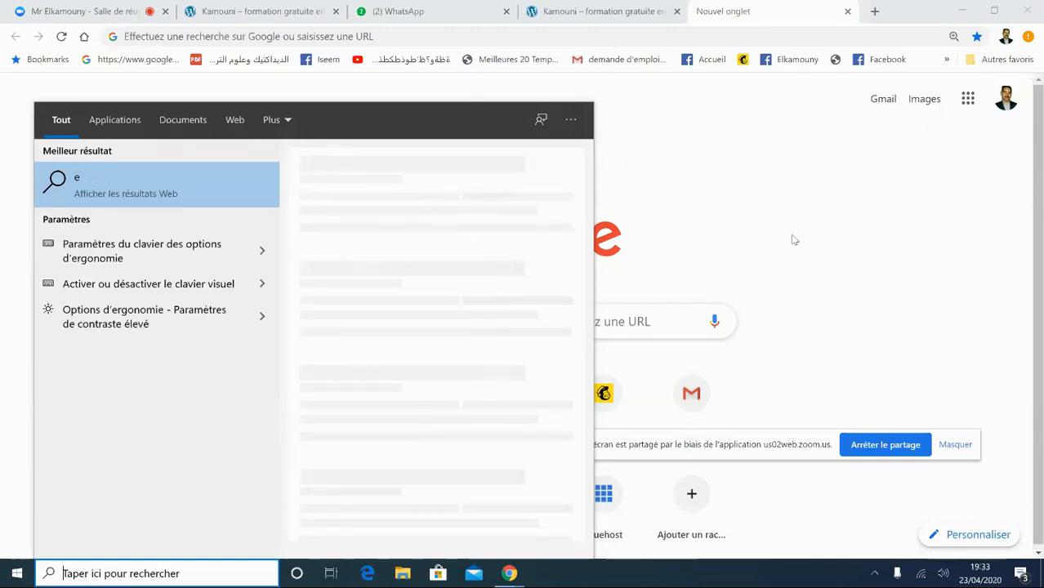
type("wamp")
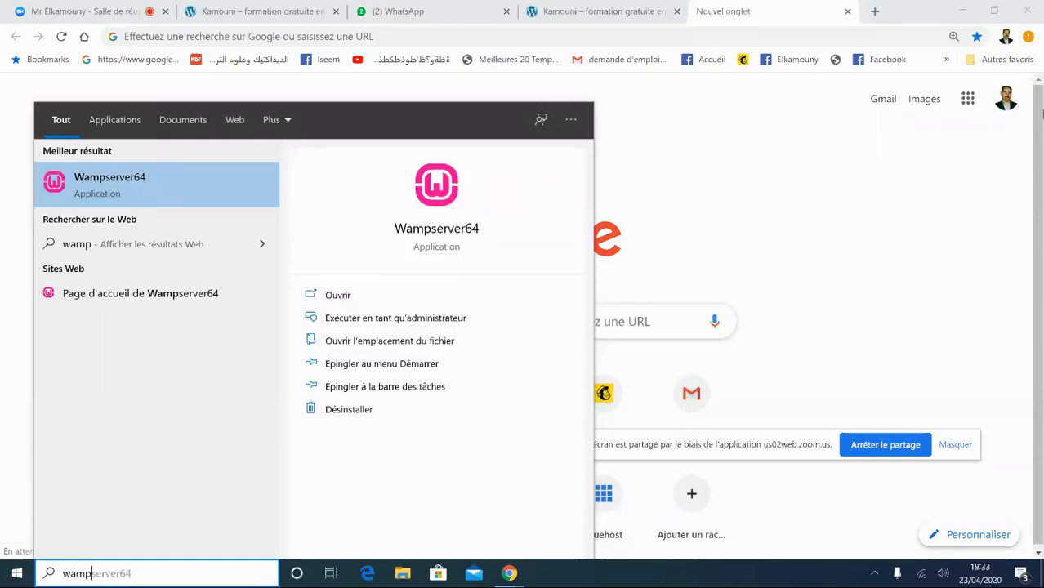
key("Return")
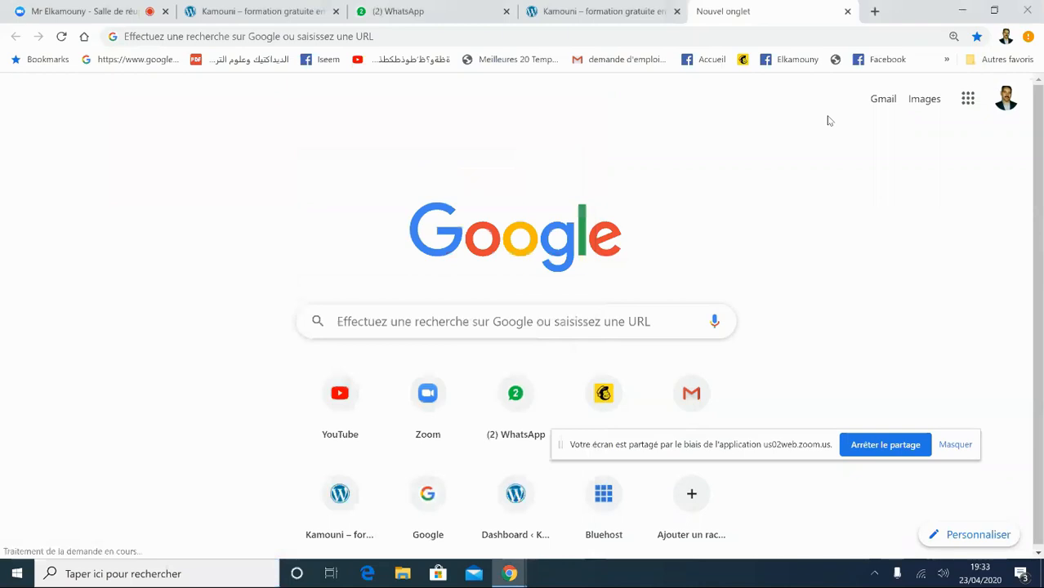
- Enter 'wamp' in Chrome's address bar without running the search
left_click(388, 31)
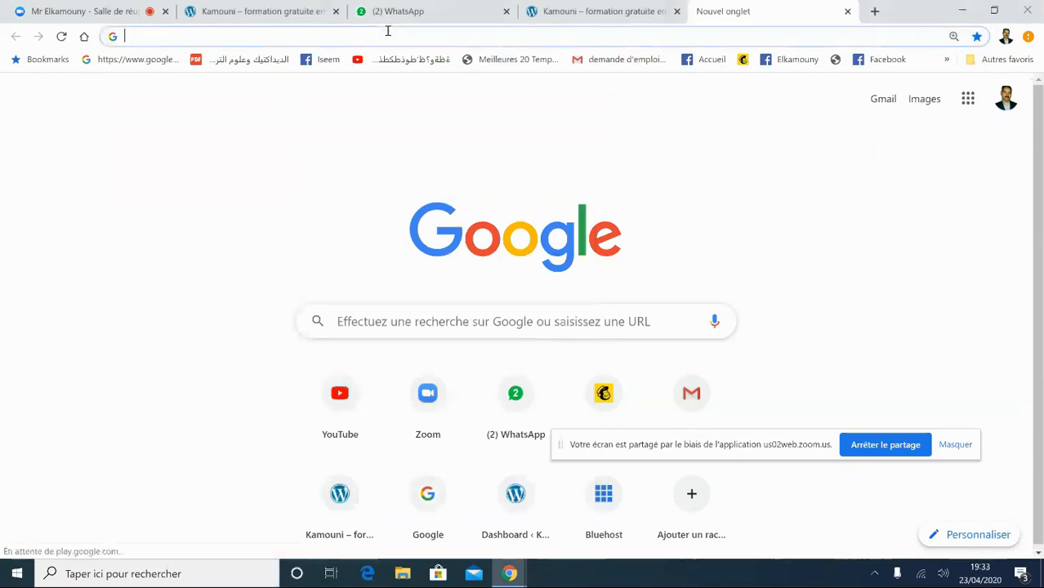
type("wamp")
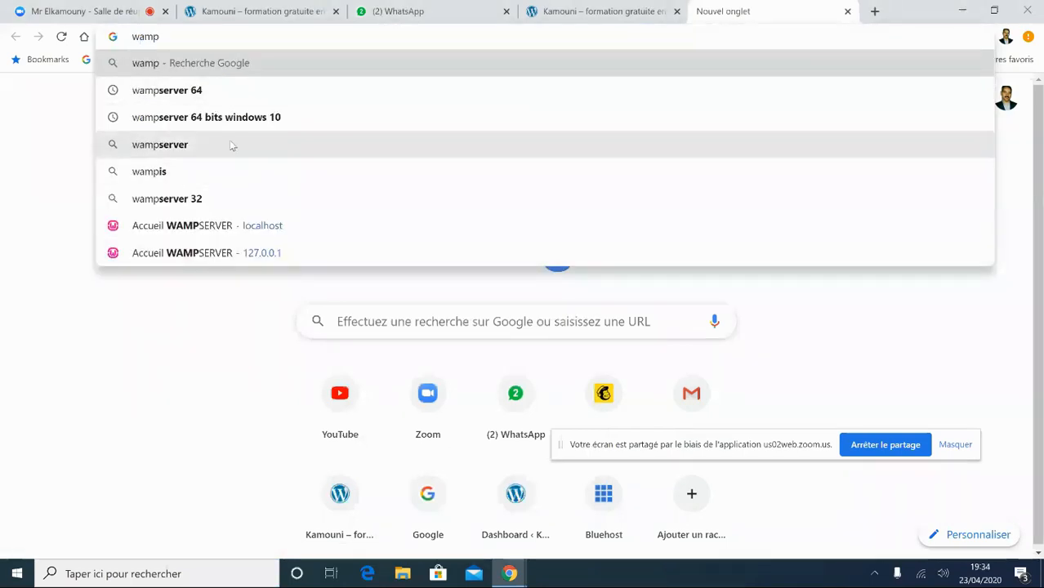
left_click(137, 400)
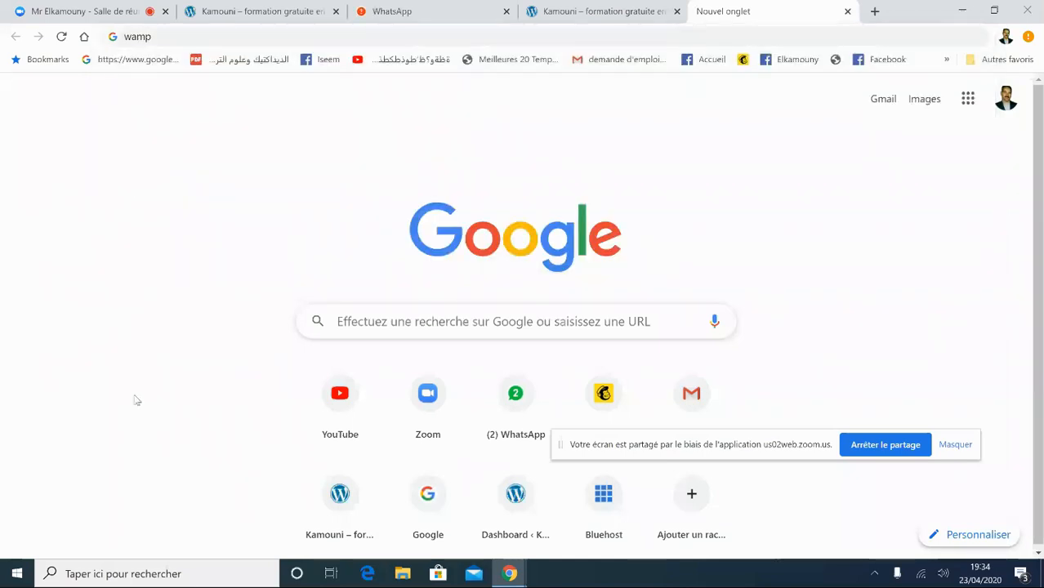
- Run dxdiag to check Windows 10 Professionnel 64 bits and 8192MB RAM, then close it
left_click(72, 574)
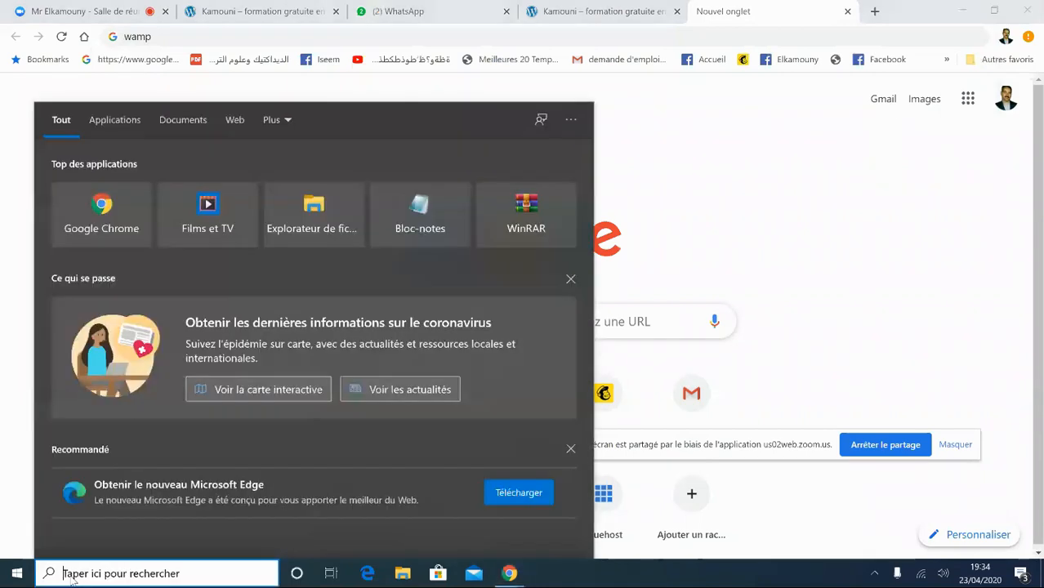
type("d")
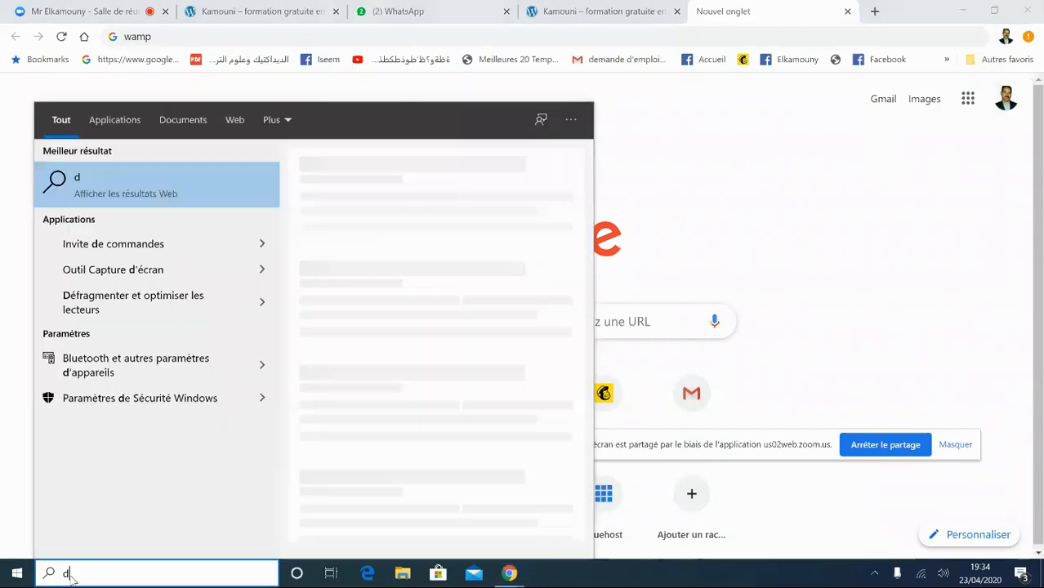
type("xdiag")
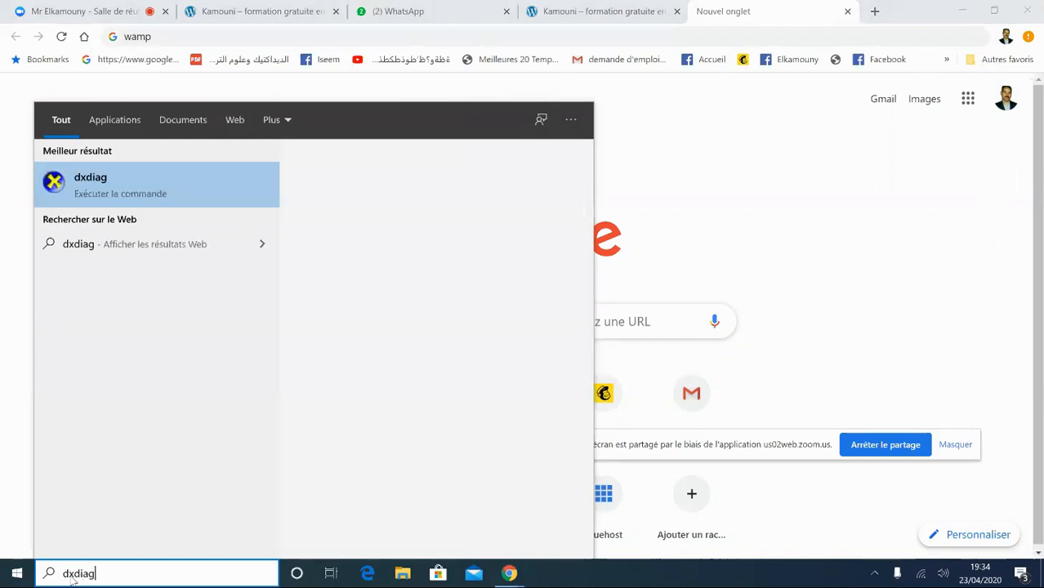
left_click(82, 191)
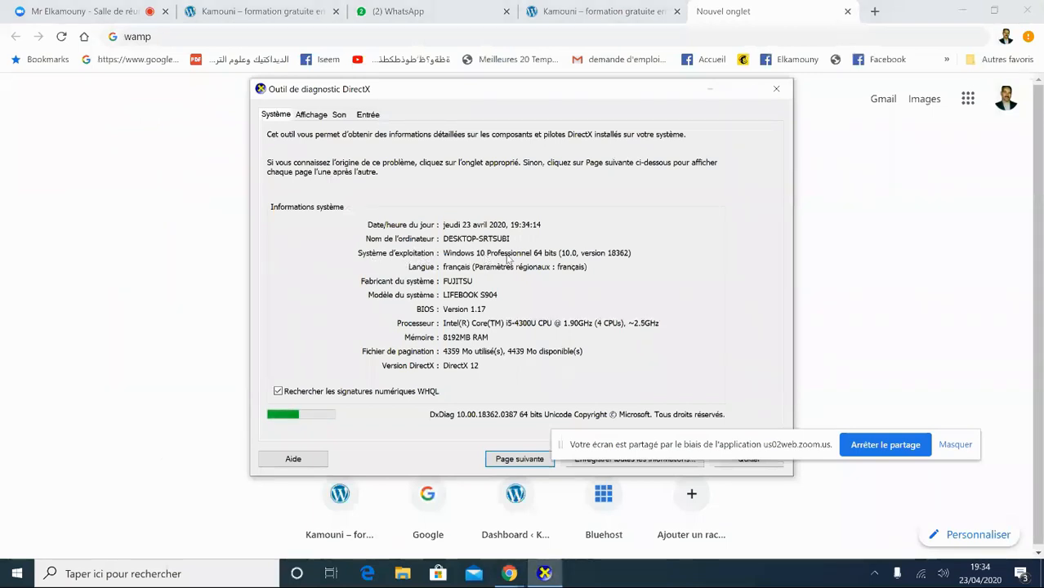
left_click(776, 88)
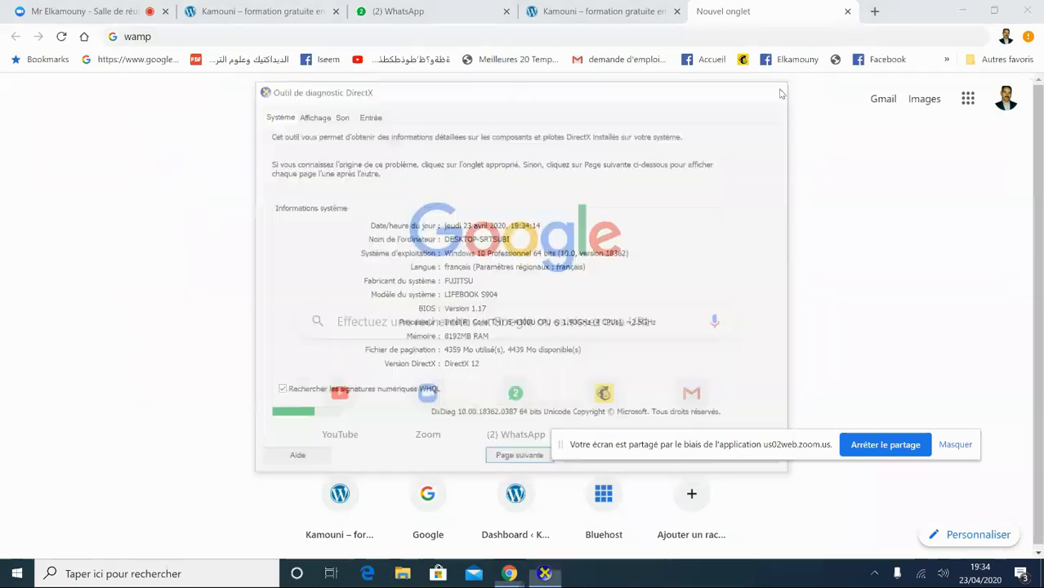
left_click(164, 38)
left_click(164, 38)
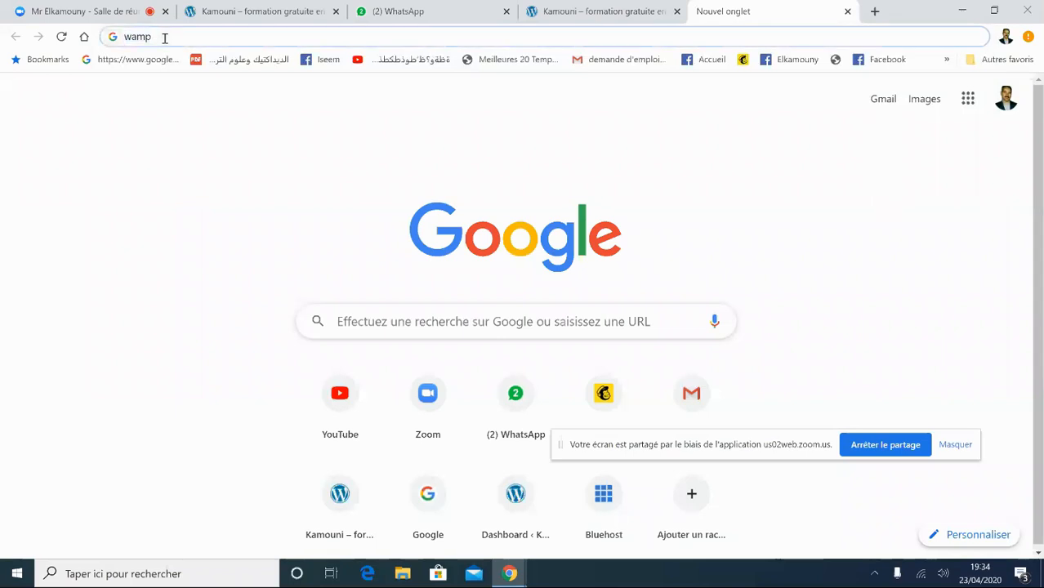
- Search Google for 'wampserver 64 bits windows 10' from the omnibox suggestion
type("se")
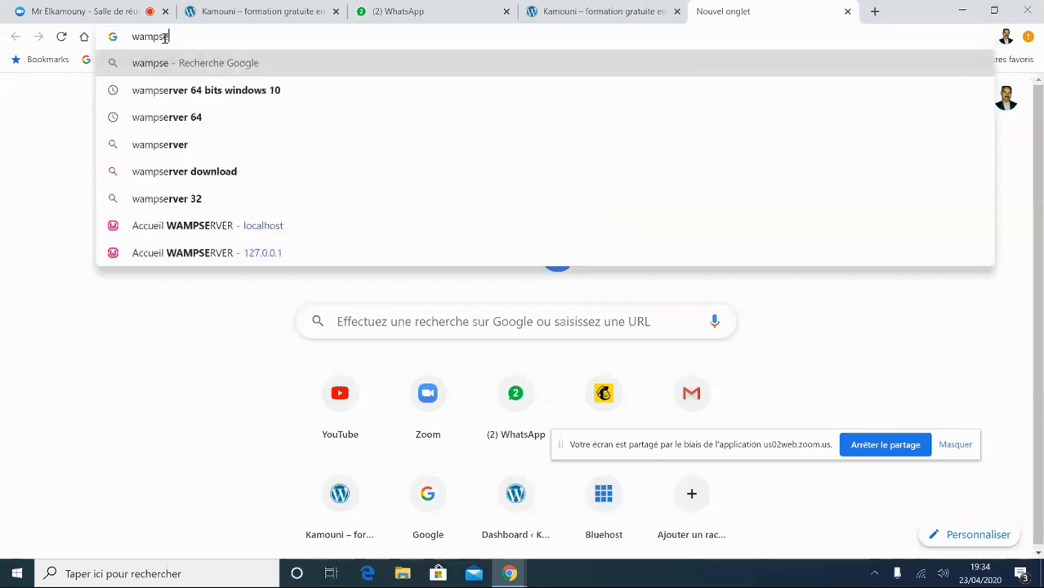
left_click(196, 90)
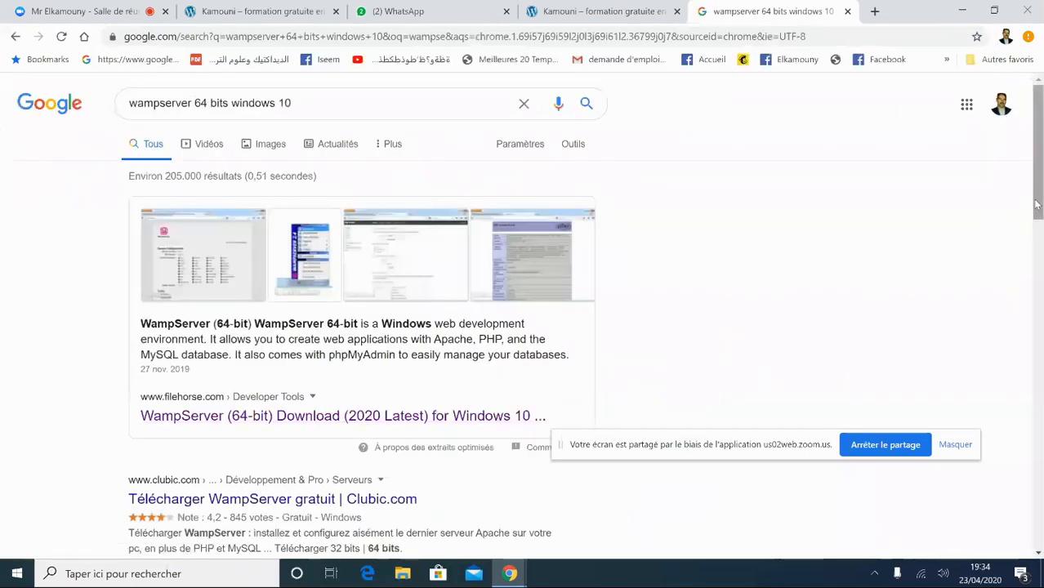
left_click_drag(1038, 204, 1040, 210)
scroll(219, 367, "down", 4)
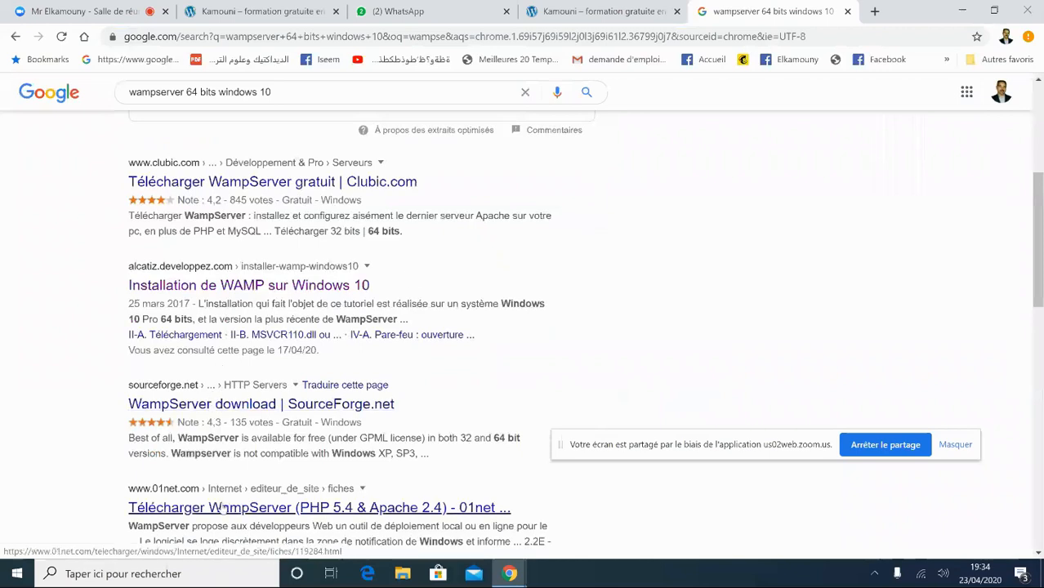
- Read the developpez 'Installation de WAMP sur Windows 10' tutorial, visit wampserver.com, then go back
left_click(231, 288)
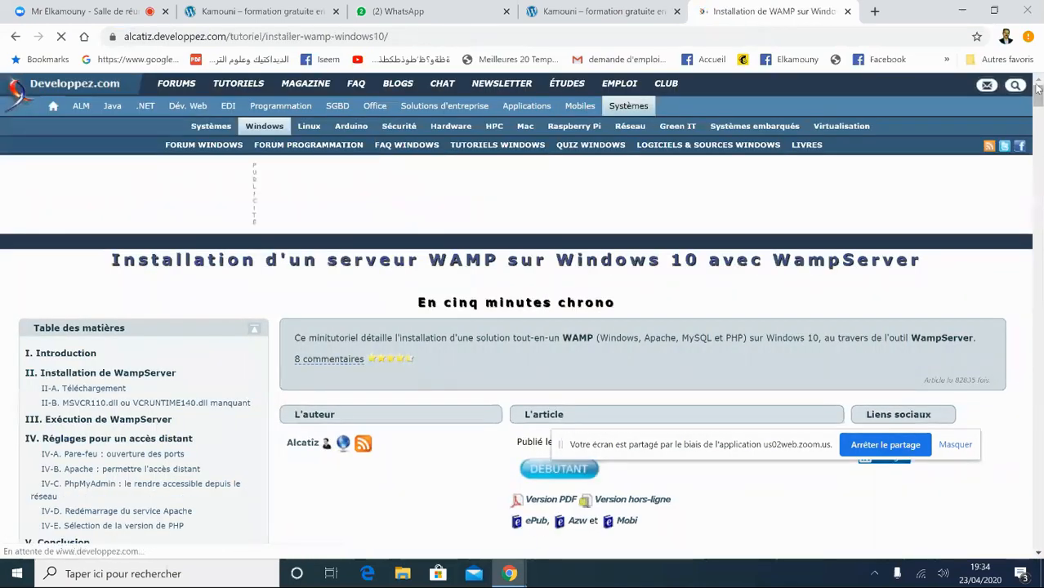
mouse_move(1038, 97)
left_mouse_down()
mouse_move(1038, 335)
mouse_move(1038, 98)
left_mouse_up()
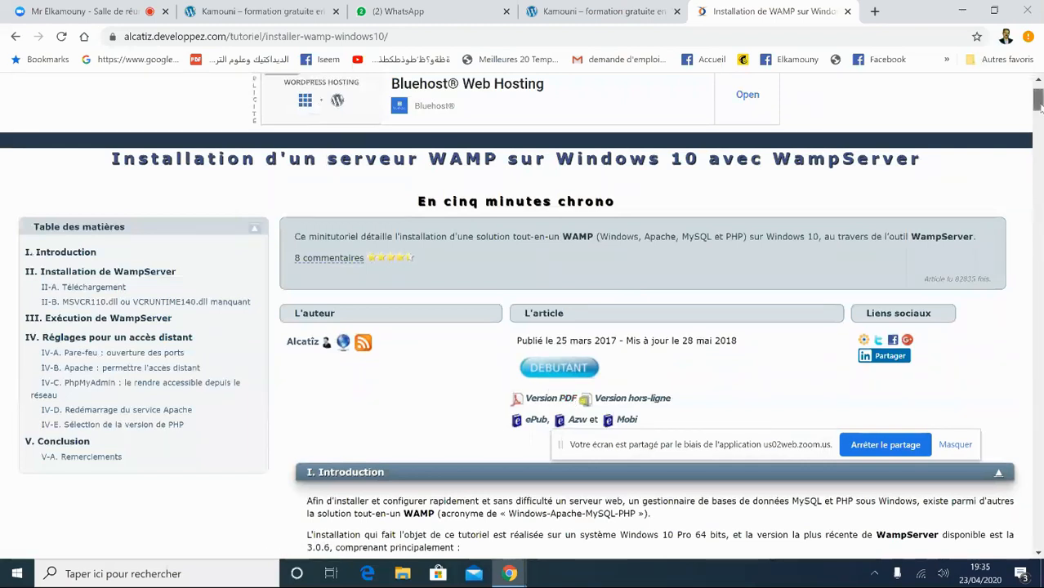
left_click_drag(1037, 105, 1037, 116)
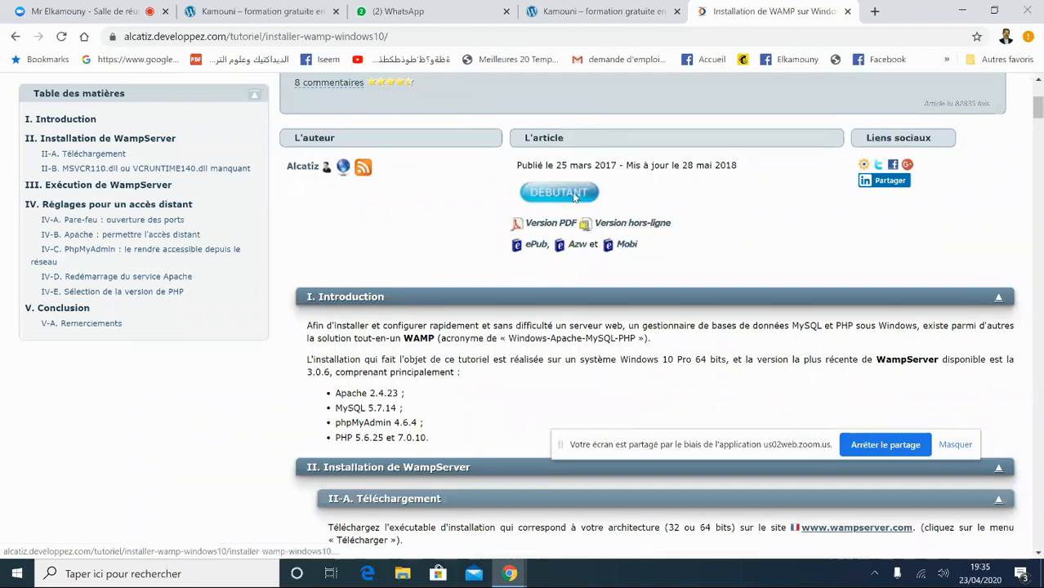
left_click_drag(1037, 109, 1037, 130)
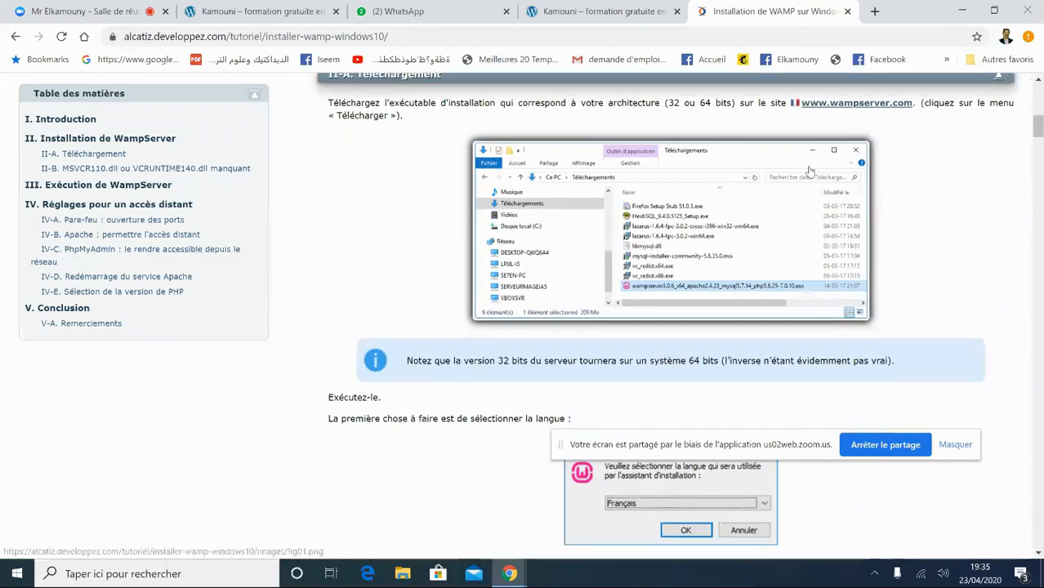
left_click(851, 109)
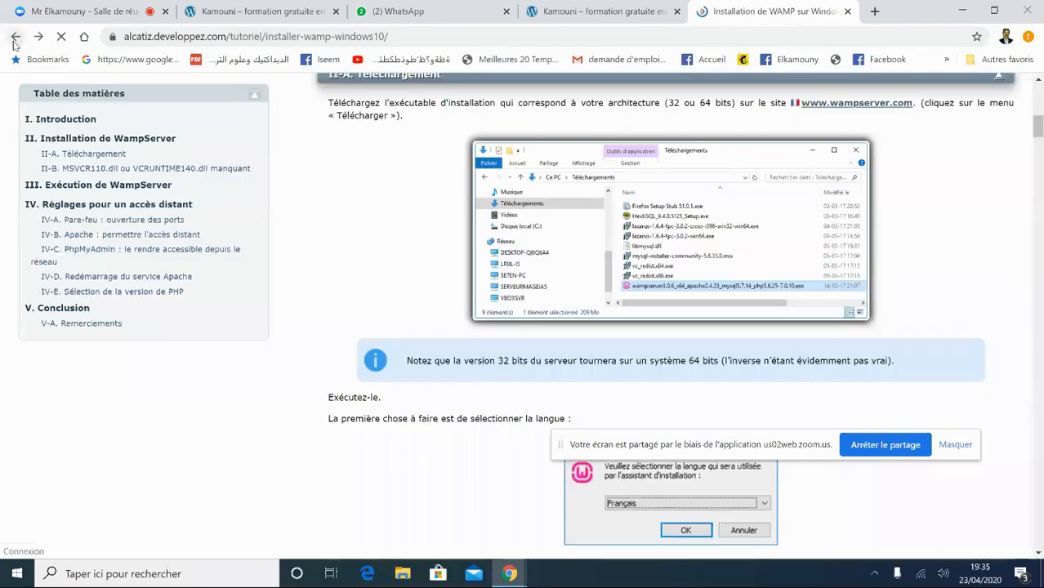
left_click(13, 41)
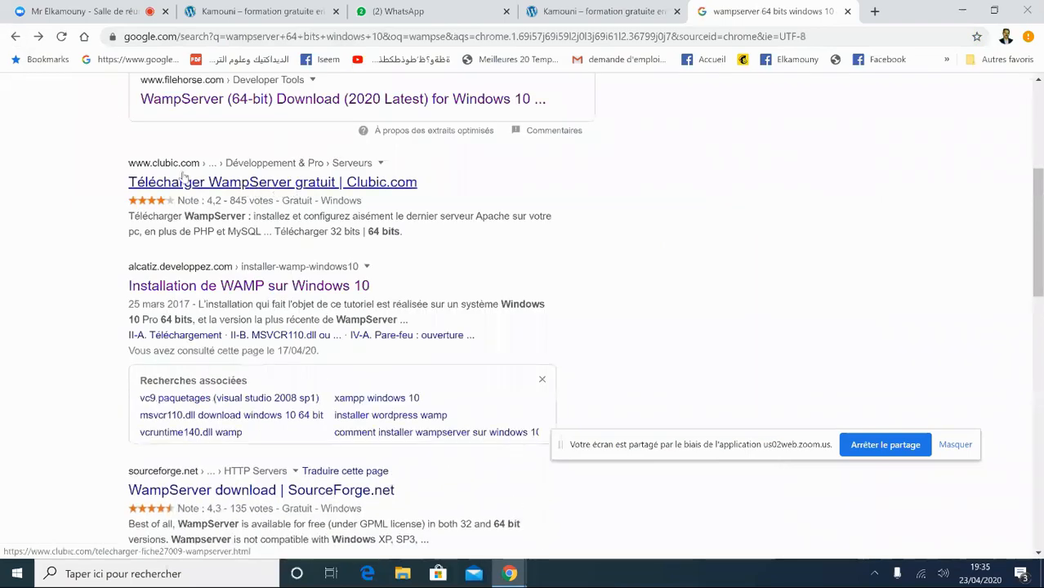
- Start the WampServer download on Clubic and open Chrome's Téléchargements page
left_click(238, 186)
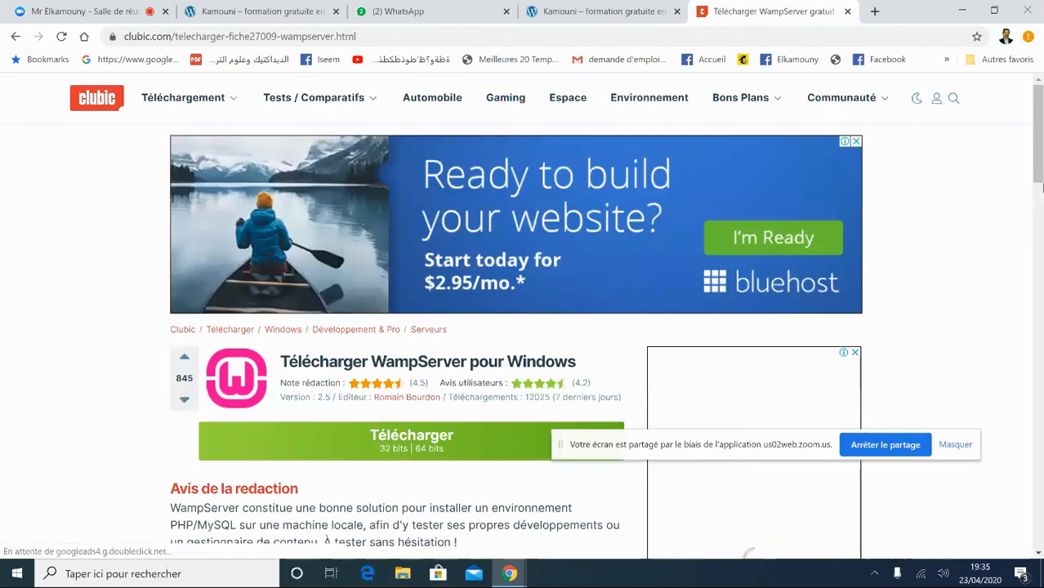
mouse_move(1038, 166)
left_mouse_down()
mouse_move(1039, 204)
mouse_move(1039, 175)
left_mouse_up()
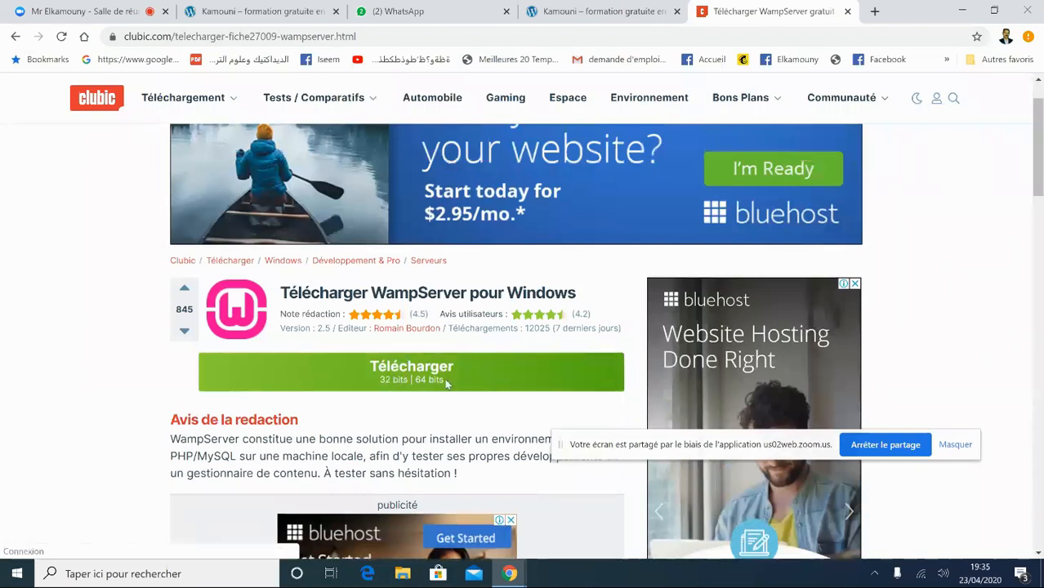
left_click(433, 373)
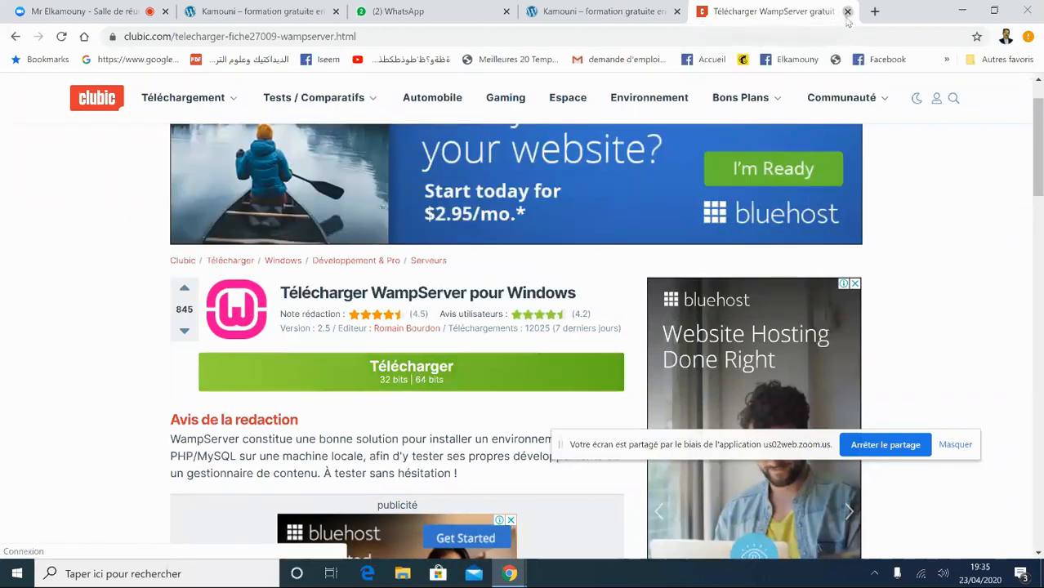
left_click(1029, 37)
left_click(836, 184)
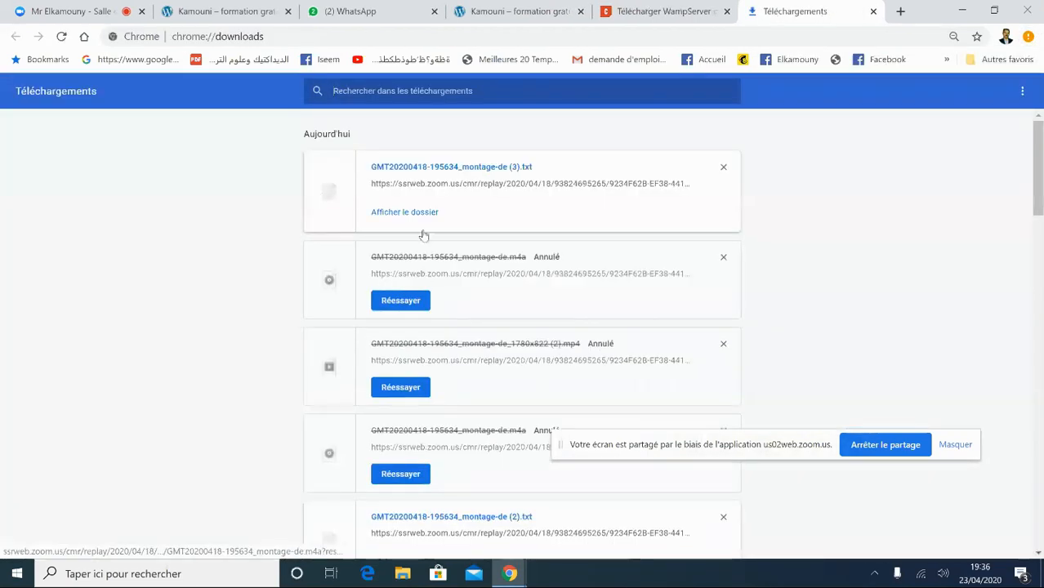
- Run the wampserver3.2.0_x64 installer from the data (F:) download folder, then close Explorer
left_click(411, 213)
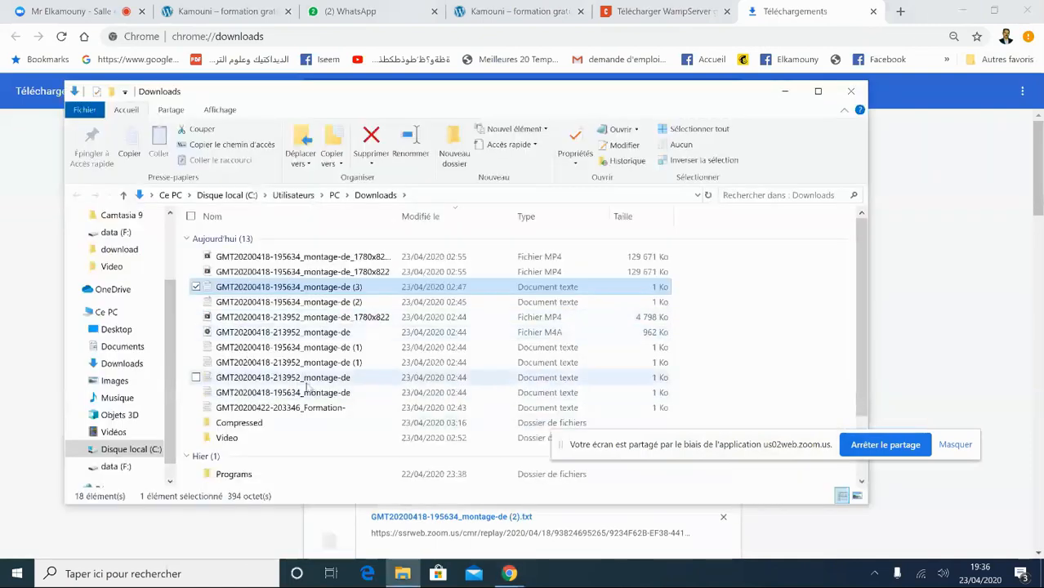
left_click(123, 251)
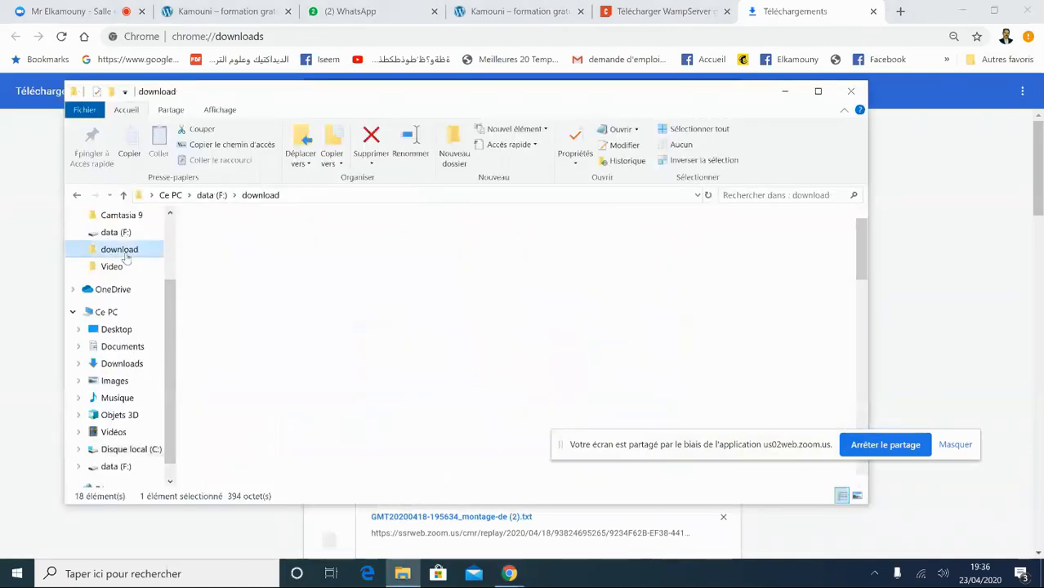
left_click_drag(864, 236, 878, 441)
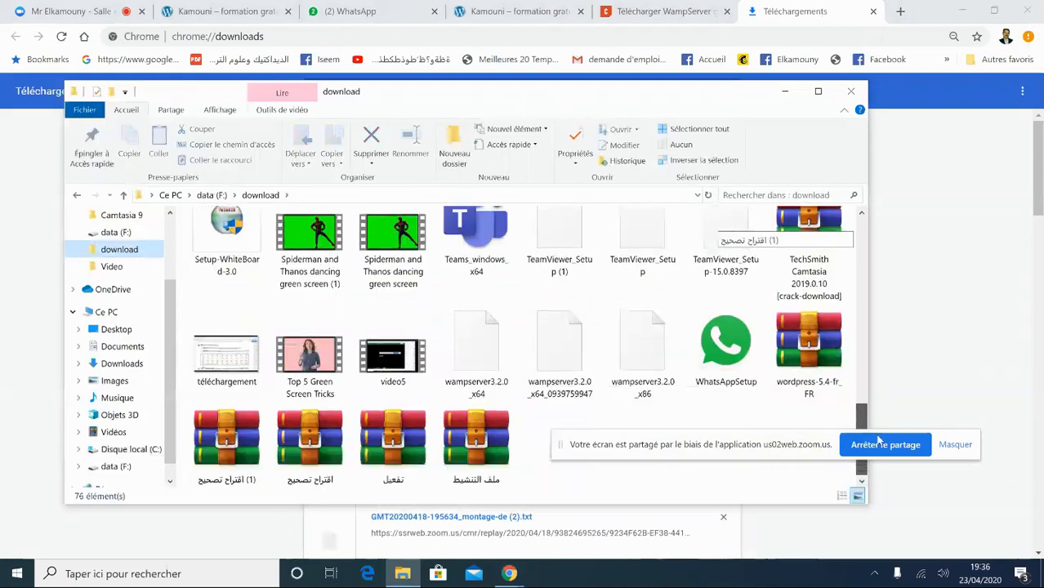
left_click(831, 369)
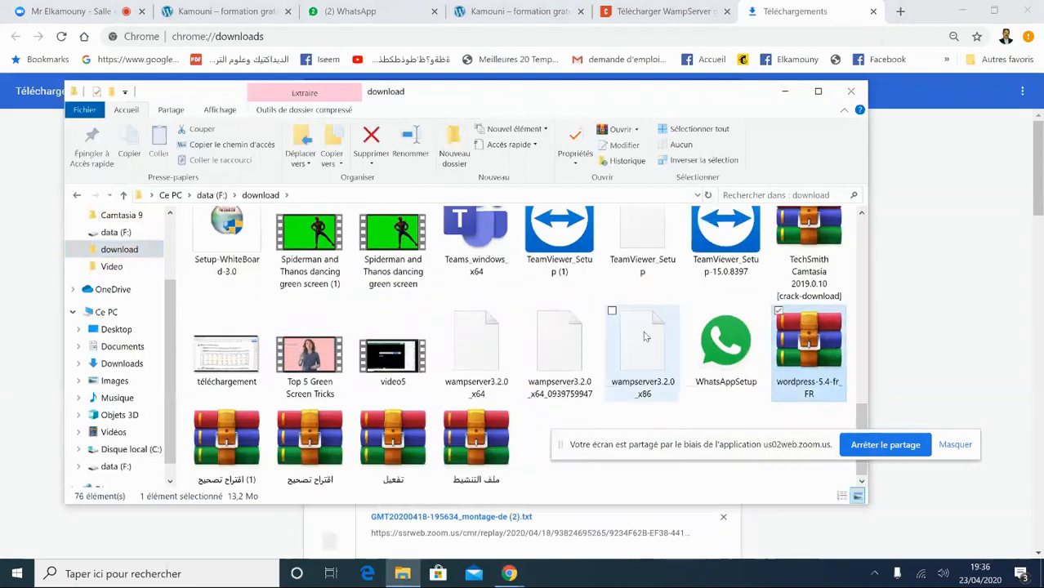
left_click(624, 366)
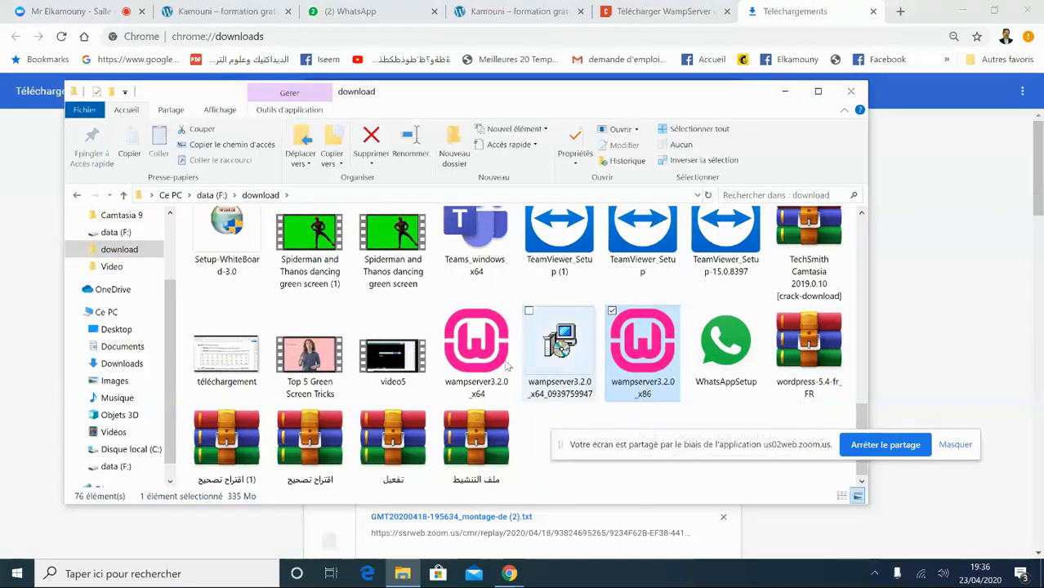
left_click(479, 343)
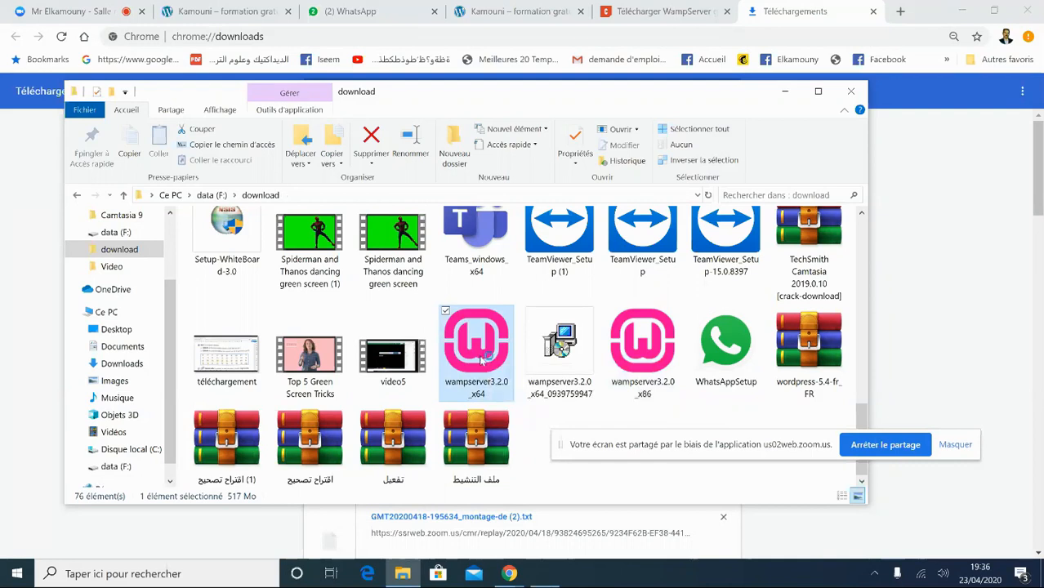
double_click(481, 361)
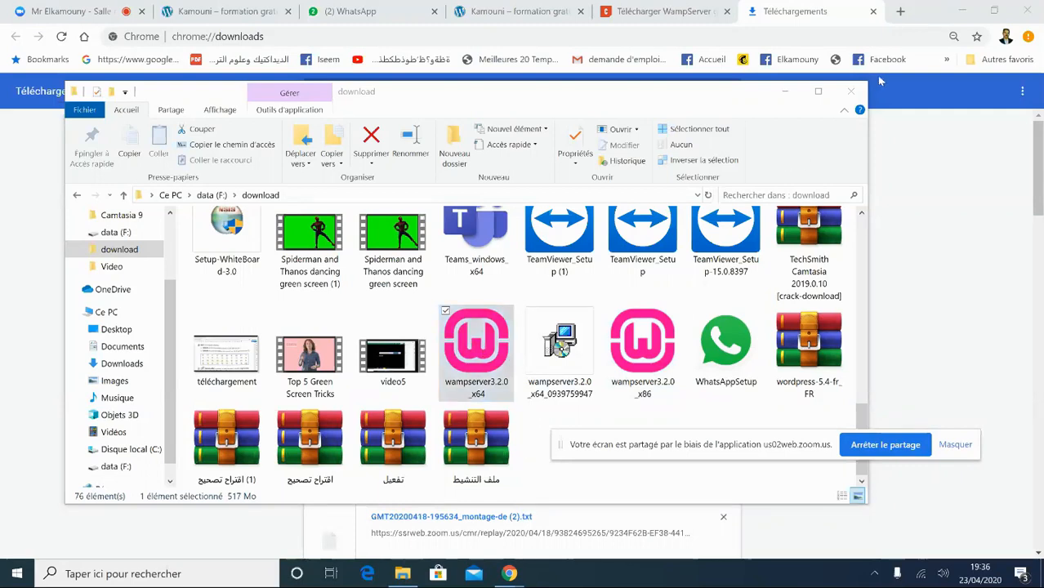
left_click(851, 92)
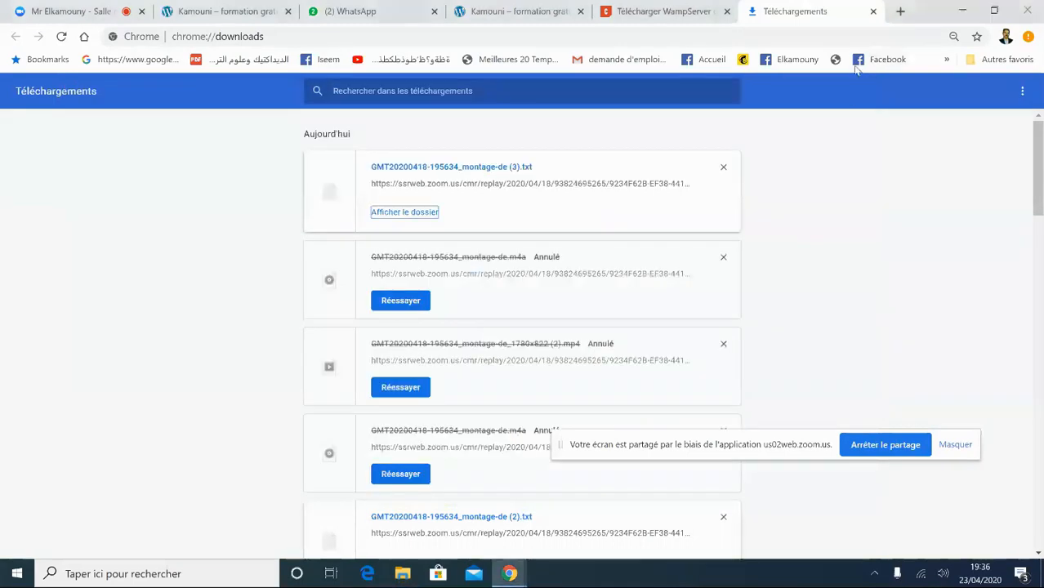
- Close the downloads page and minimize Chrome to show the desktop
left_click(873, 11)
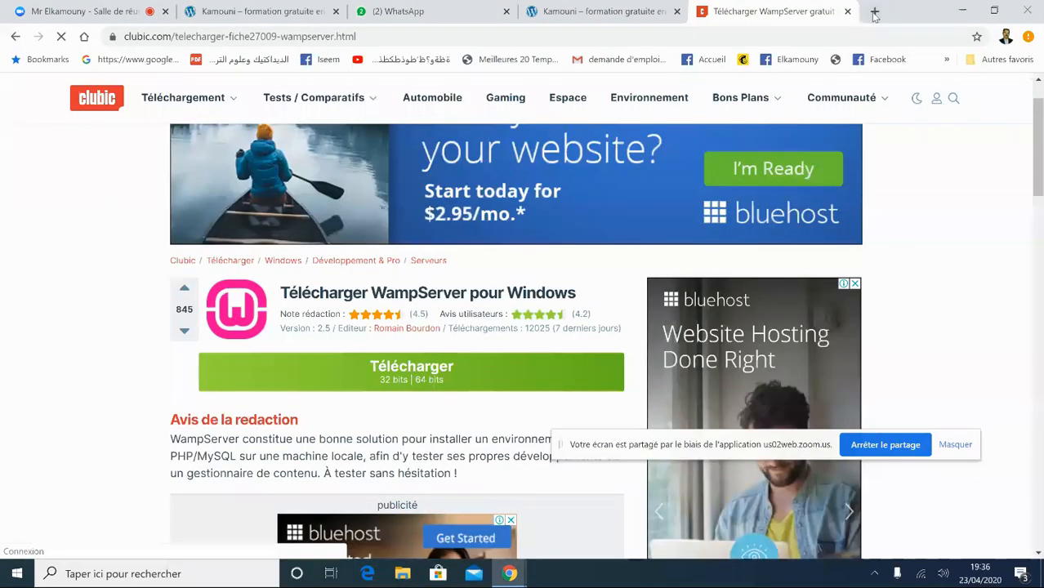
left_click(962, 10)
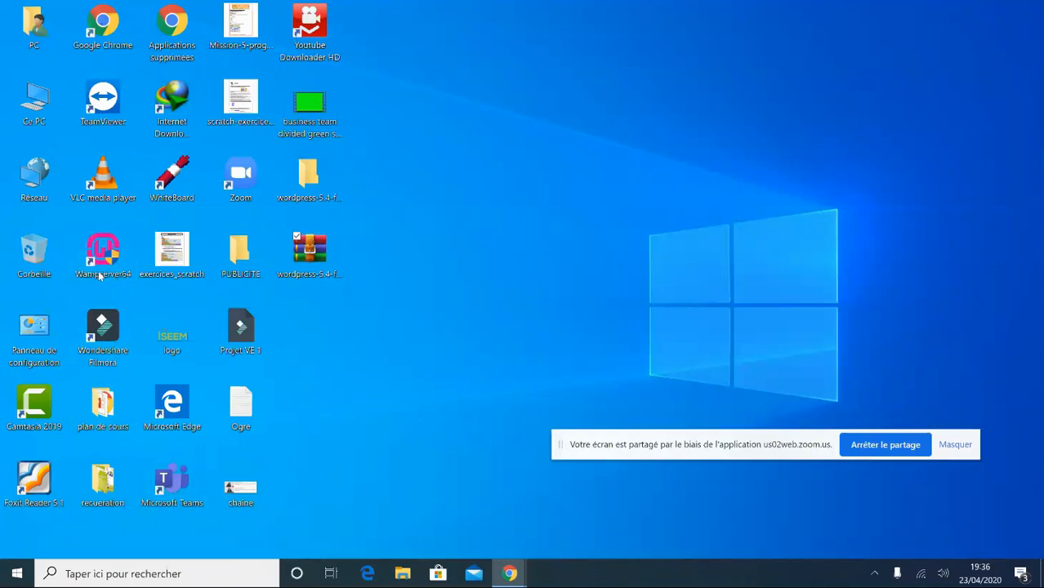
left_click(18, 578)
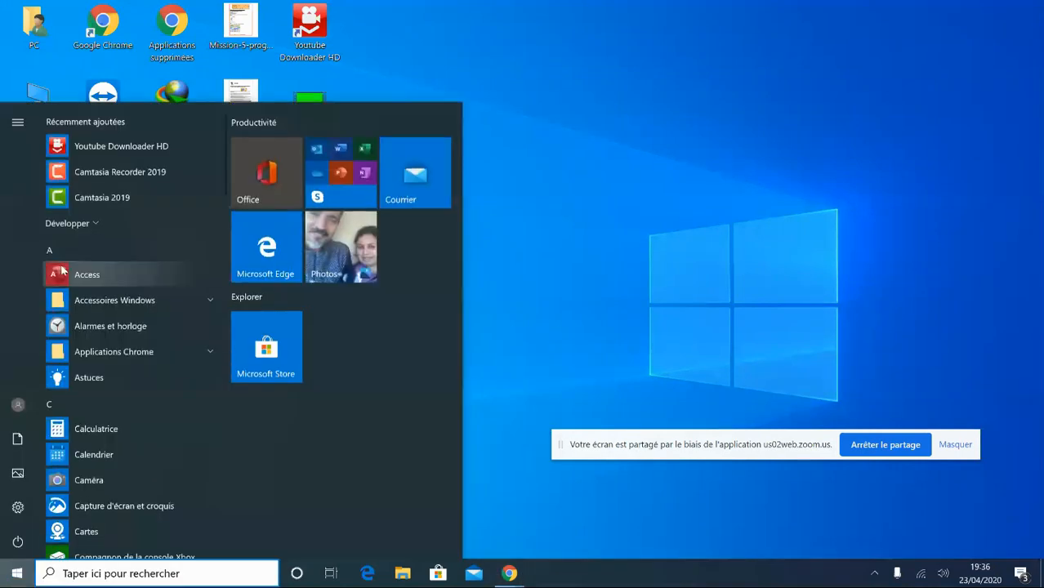
left_click(652, 285)
- Launch Wampserver64 from Windows search and dismiss its update notice
left_click(141, 574)
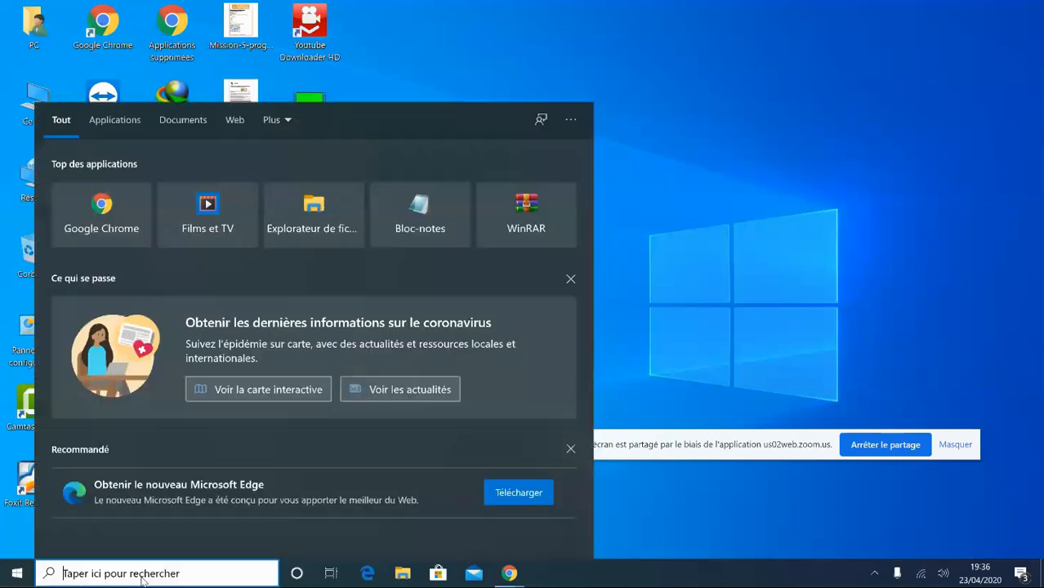
type("wam")
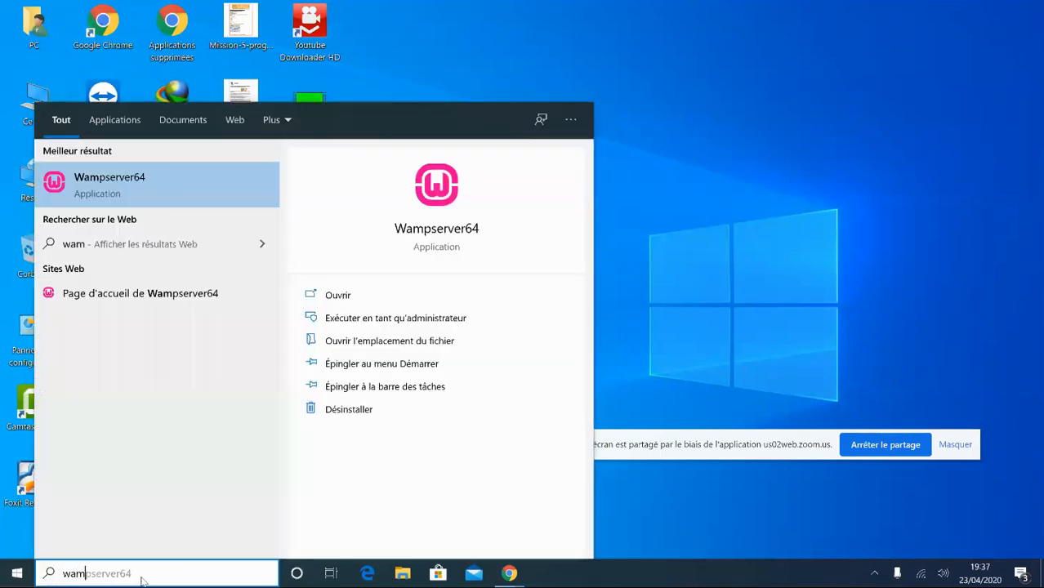
left_click(125, 182)
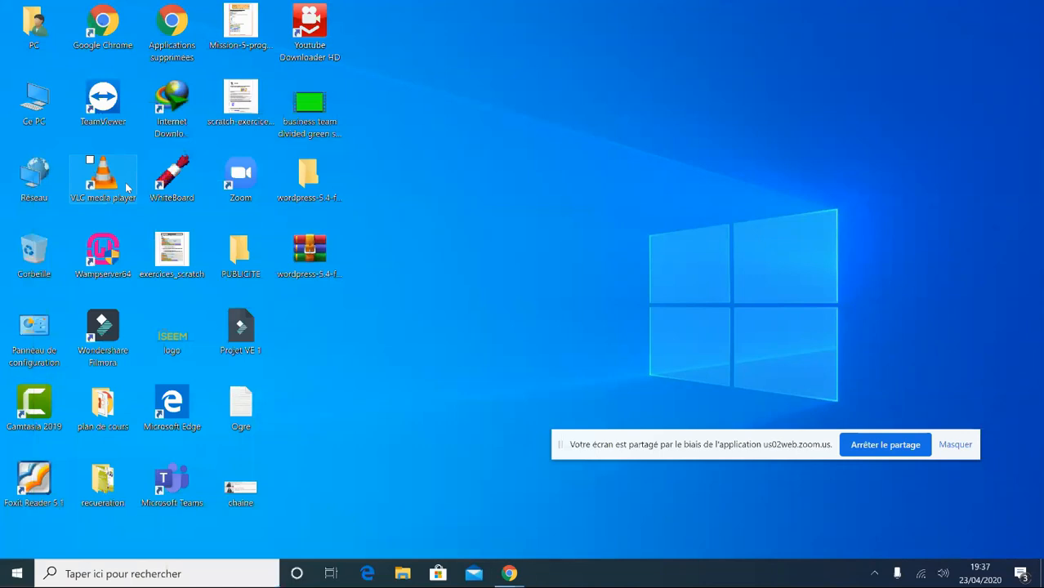
left_click_drag(562, 445, 544, 403)
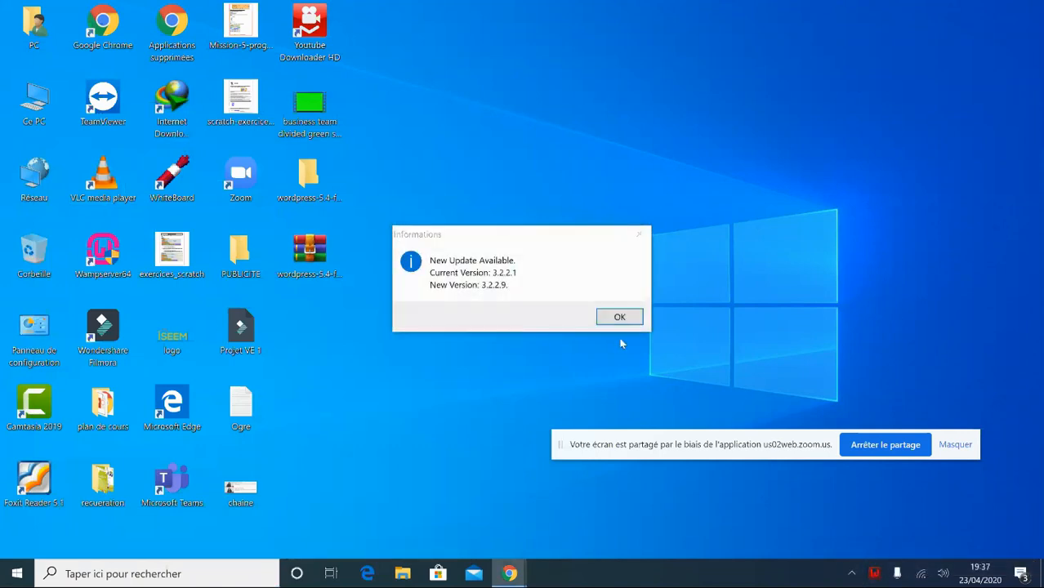
left_click(615, 322)
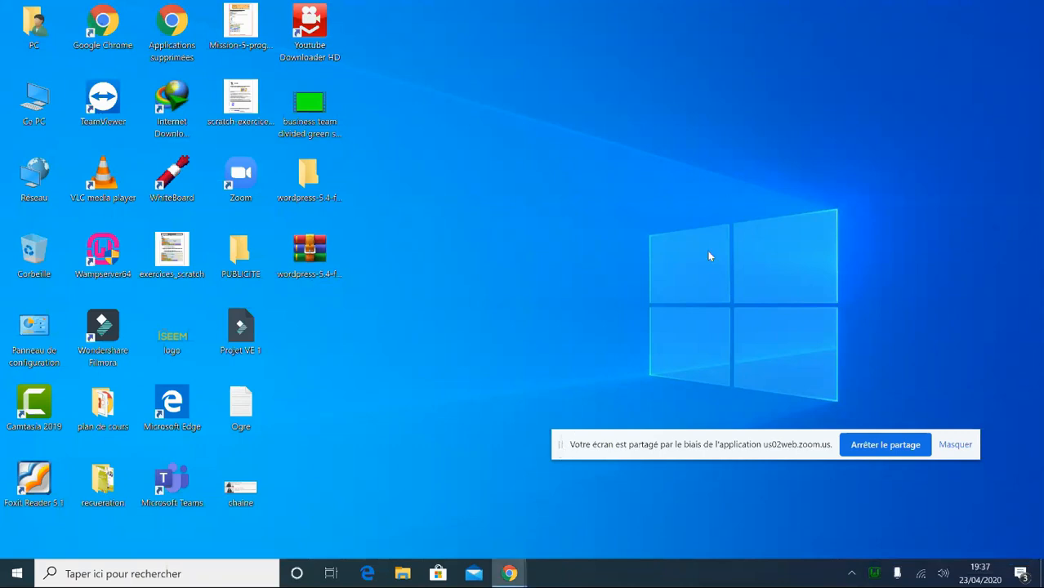
- Open the WampServer tray menu showing phpMyAdmin 4.9.2, Apache 2.4.41, PHP 7.3.12 and MariaDB 10.4.10
left_click_drag(561, 449, 619, 84)
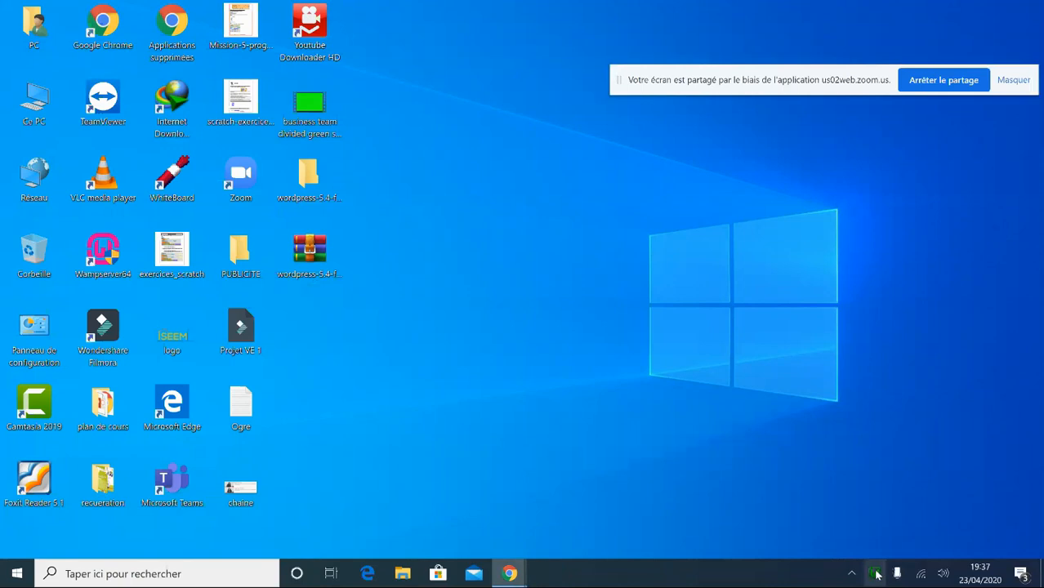
left_click(874, 575)
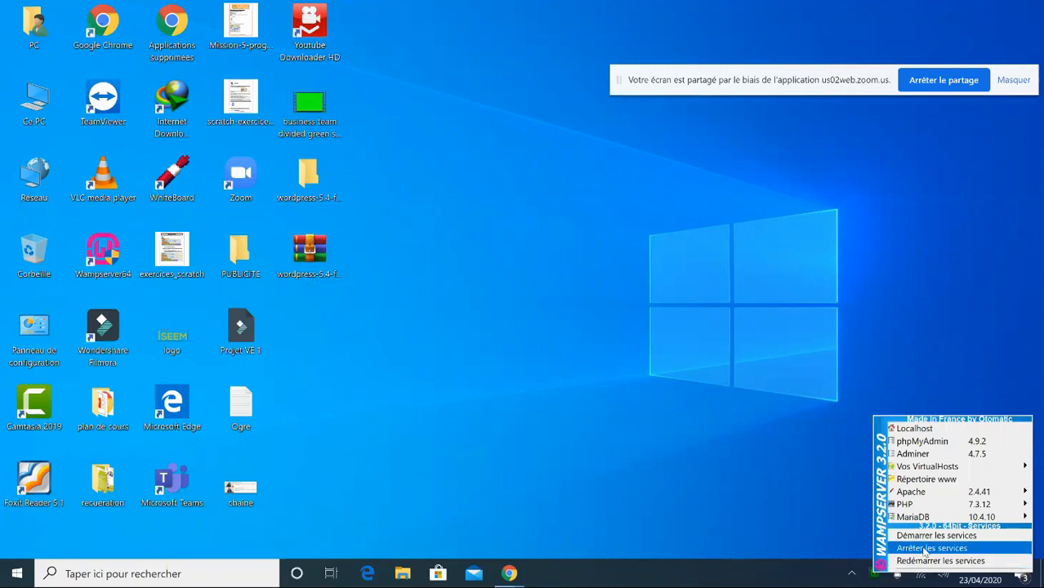
mouse_move(918, 467)
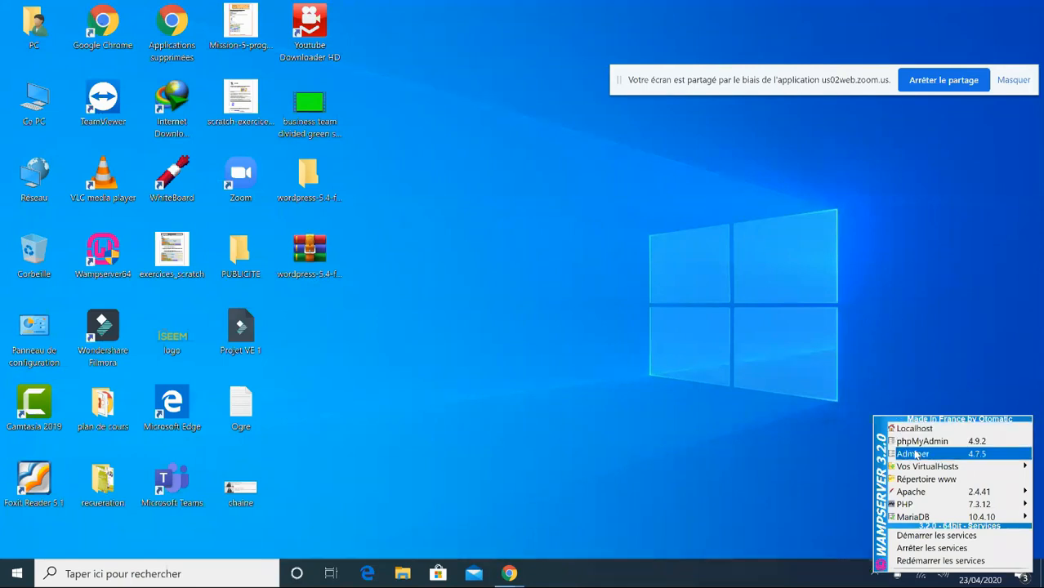
mouse_move(915, 519)
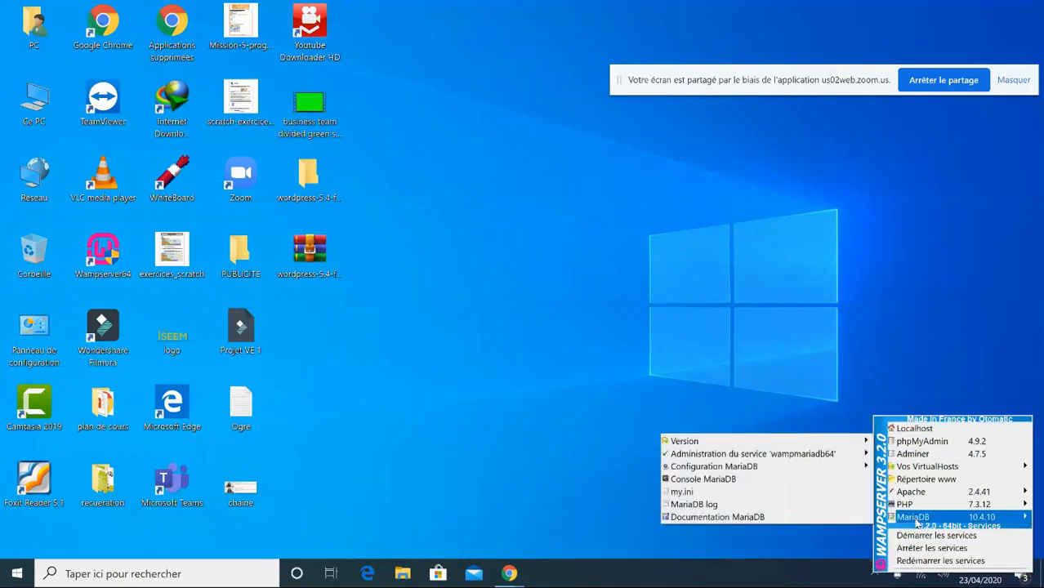
mouse_move(911, 495)
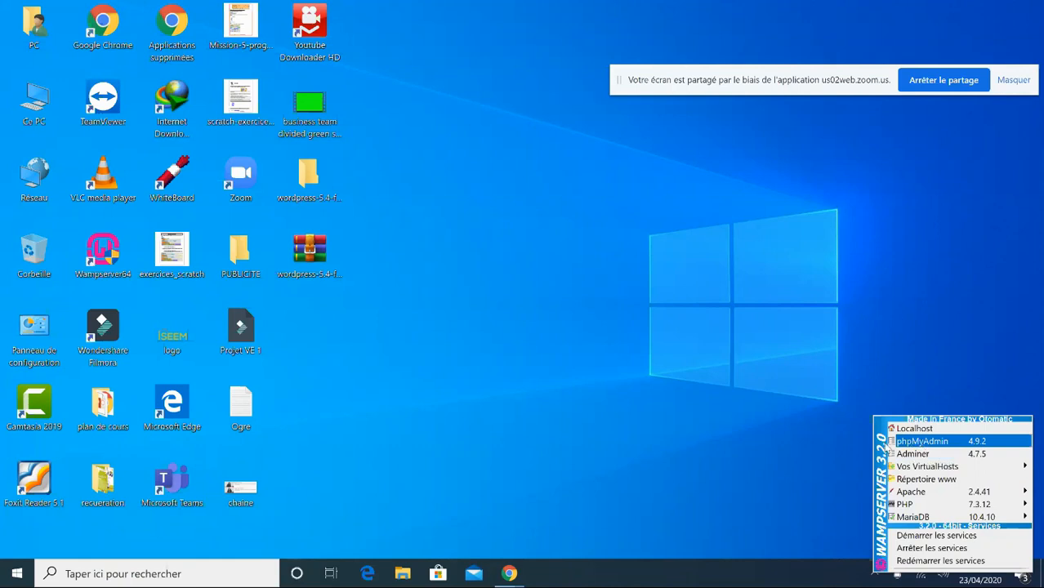
- Open phpMyAdmin from the Wamp menu, dismiss the IE prompts and keep Français
left_click(916, 444)
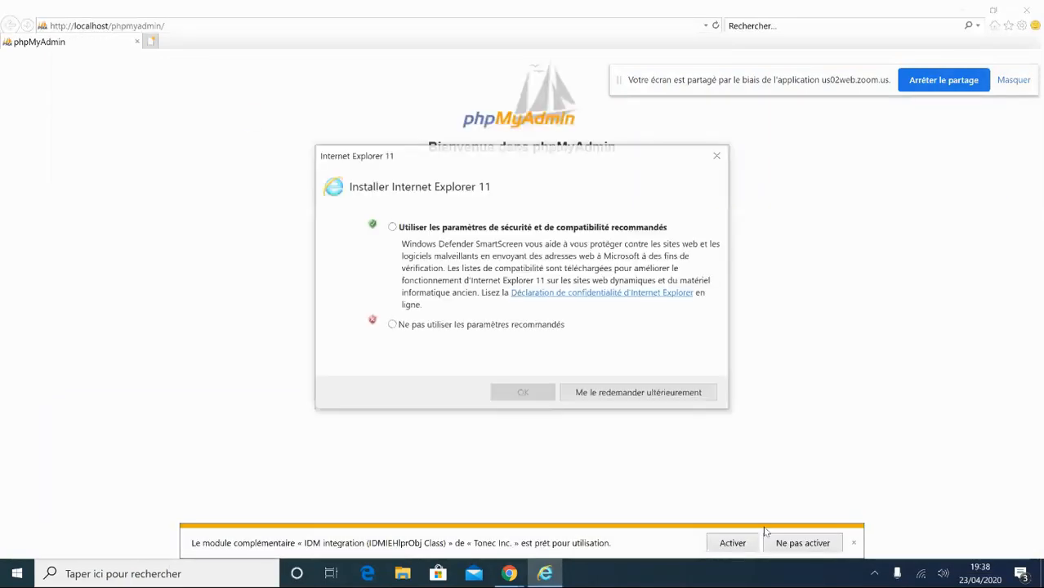
left_click(641, 392)
left_click(731, 545)
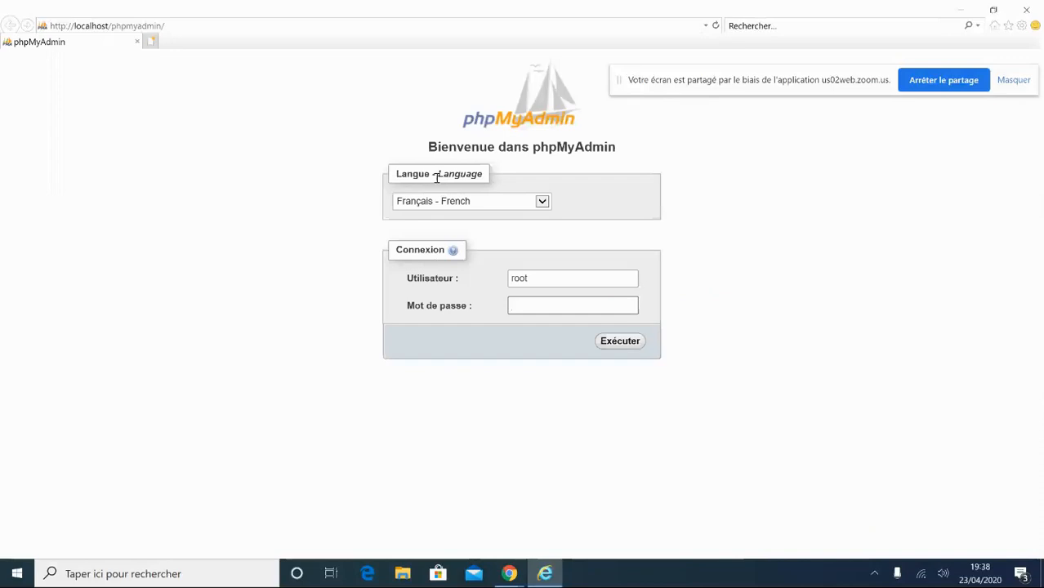
left_click(492, 205)
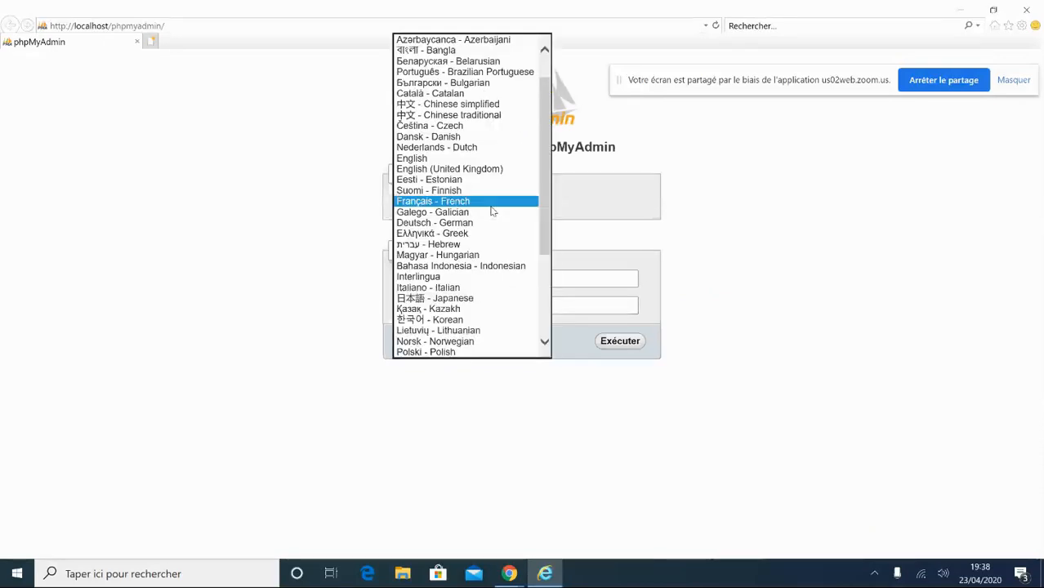
left_click(491, 204)
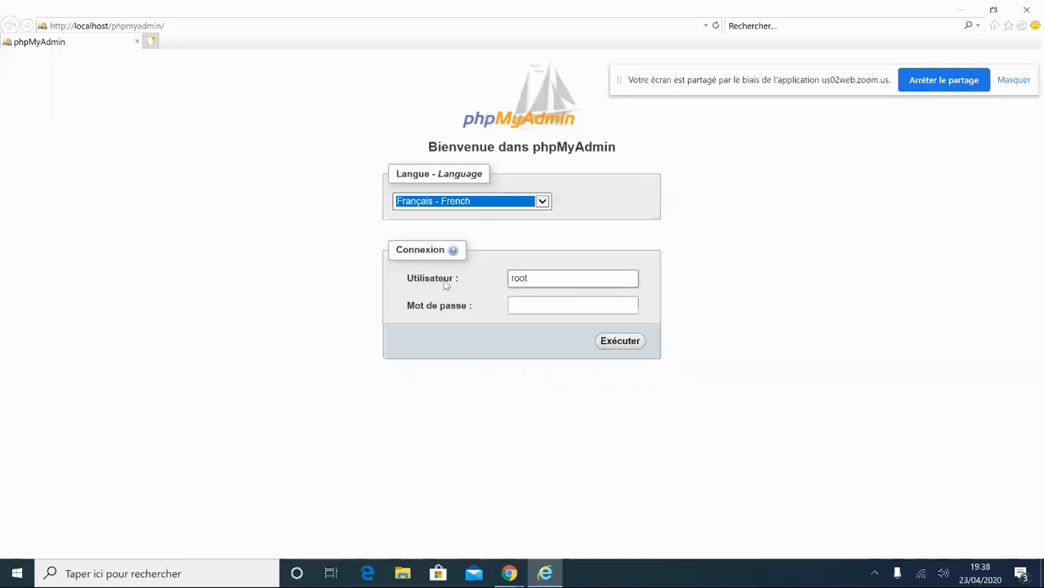
- Log in to phpMyAdmin as root with an empty password
left_click(530, 304)
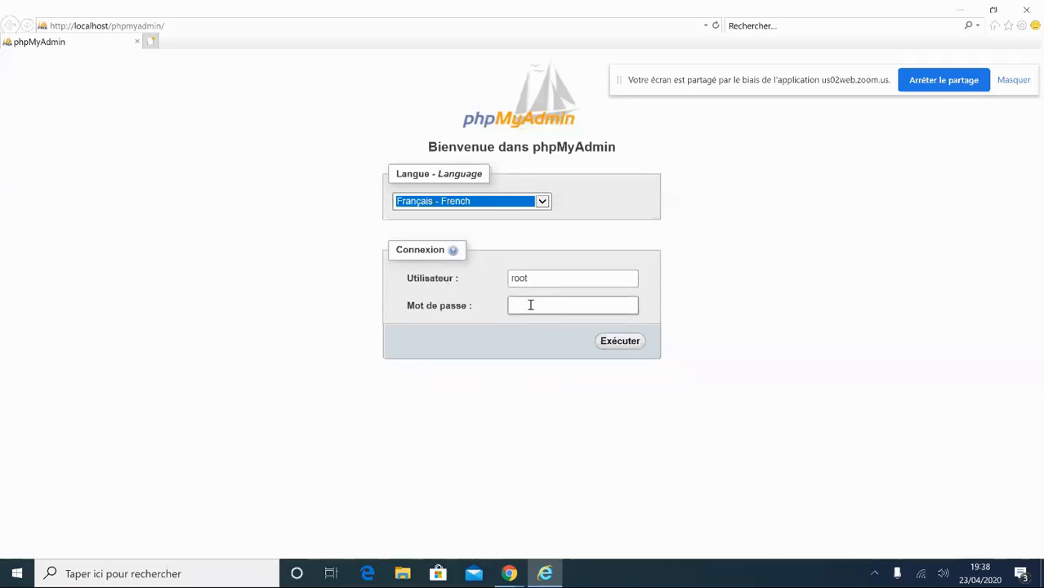
left_click(545, 276)
left_click_drag(545, 276, 503, 276)
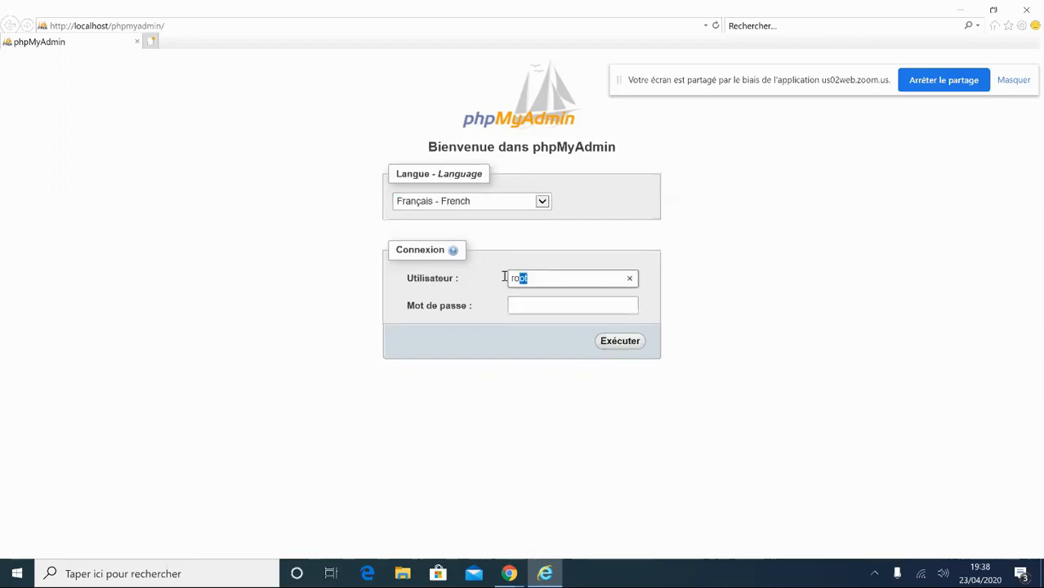
left_click(530, 281)
left_click(523, 306)
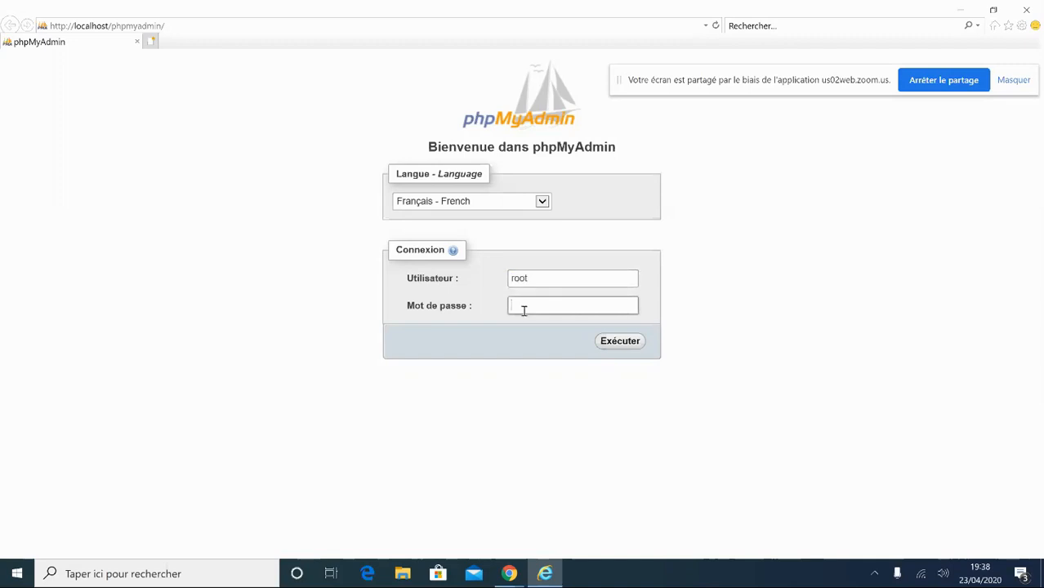
left_click(520, 307)
left_click(622, 345)
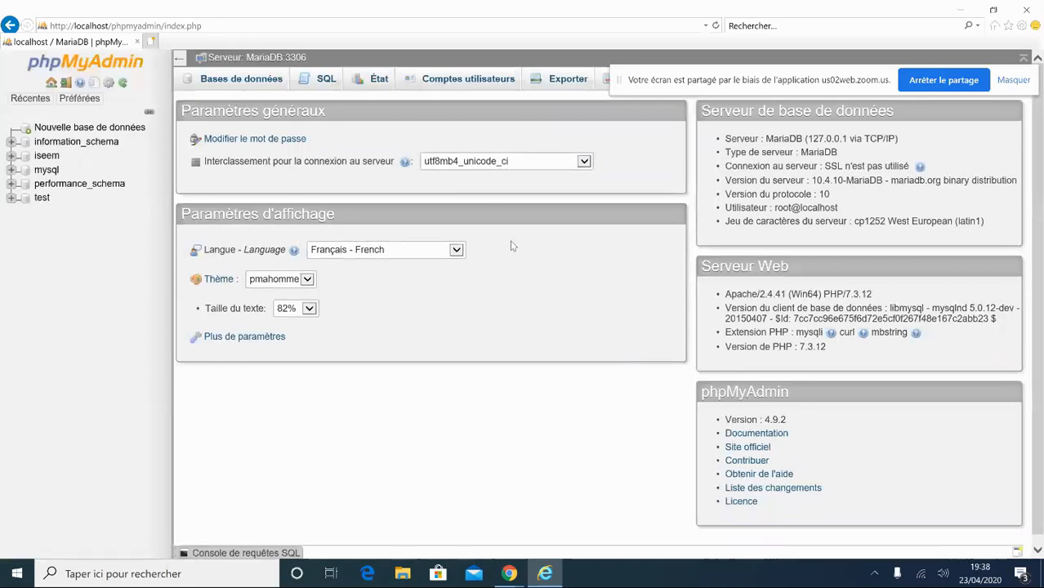
- Under Bases de données, create the empty database 'ecole', then close Internet Explorer
left_click(229, 85)
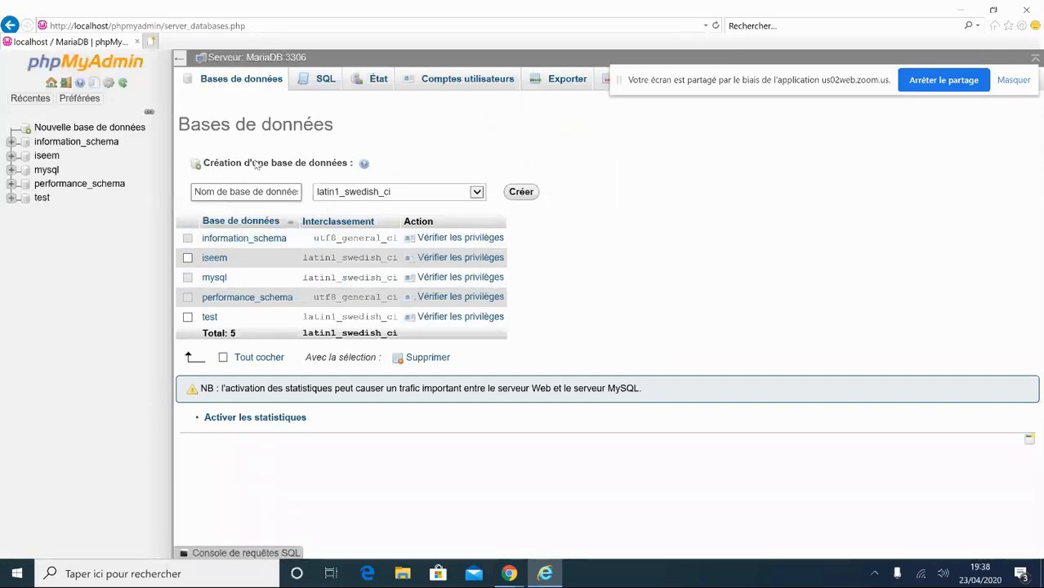
left_click(216, 189)
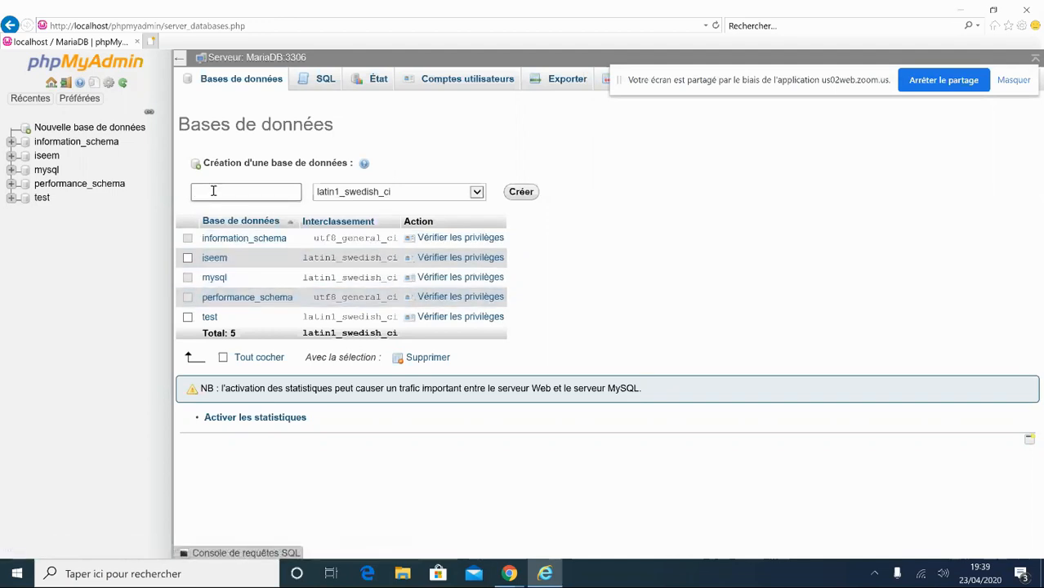
type("le")
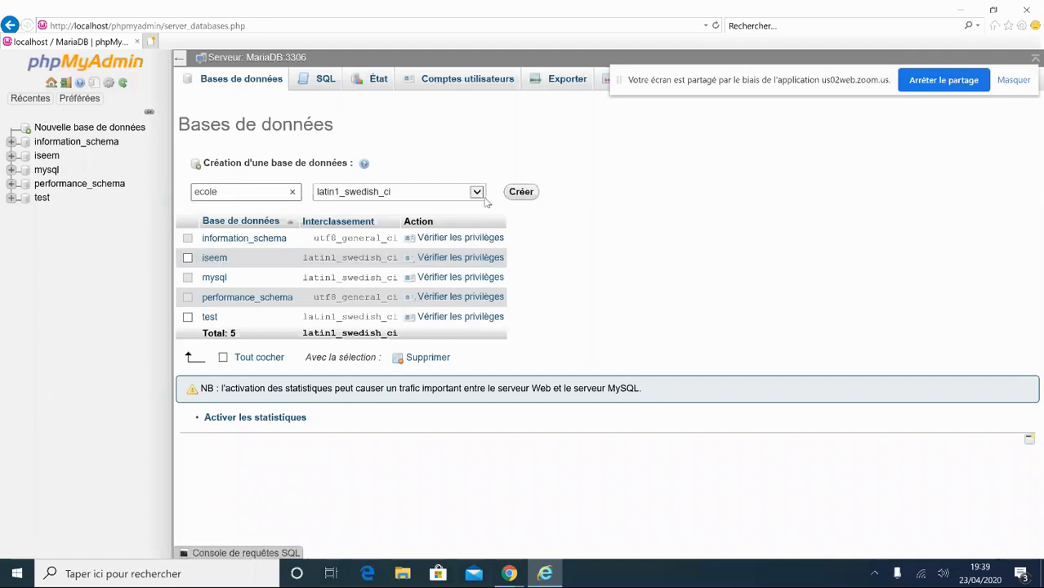
left_click(515, 194)
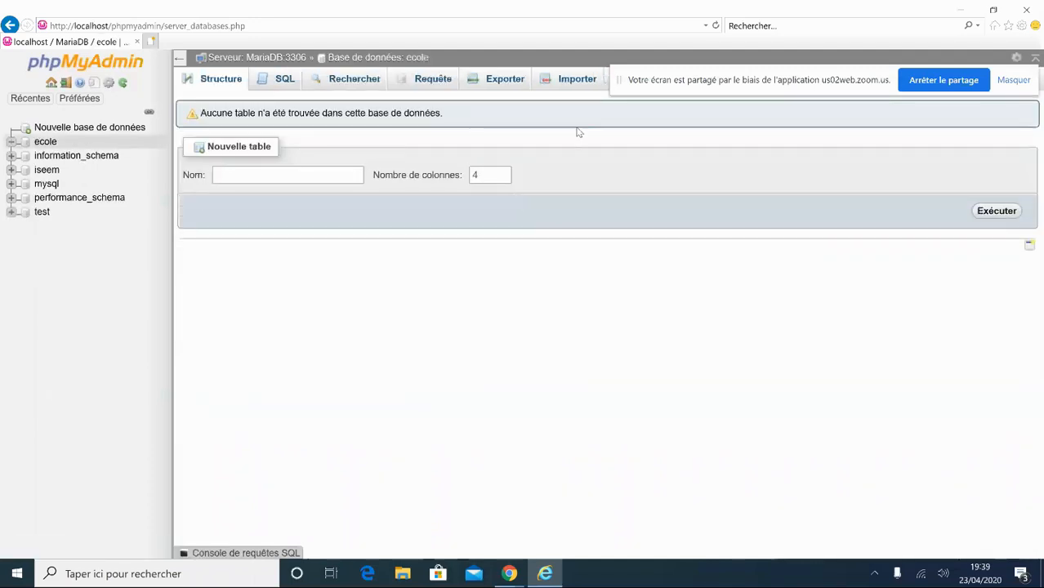
left_click(1035, 8)
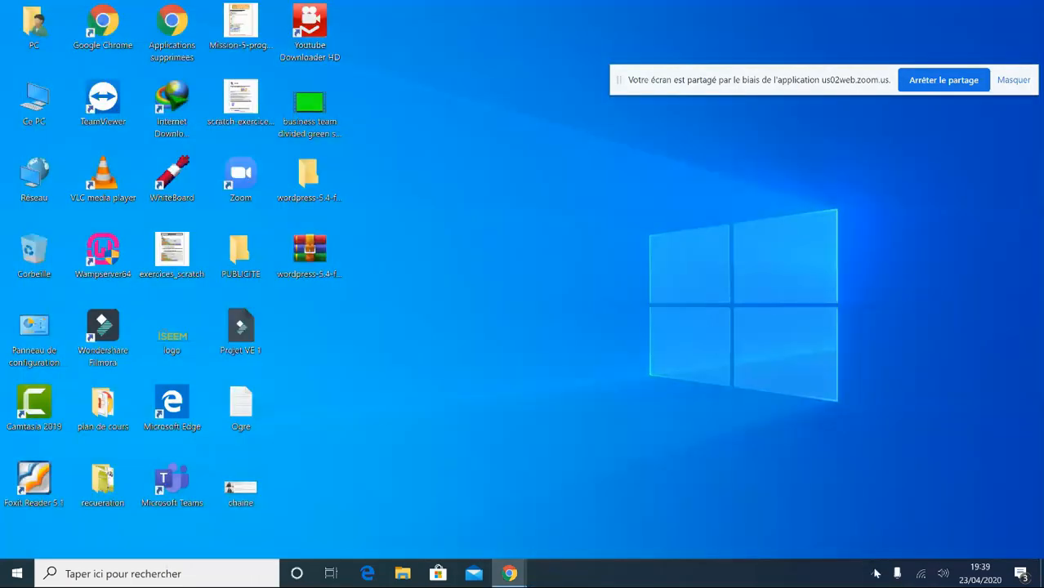
- Open WampServer's Répertoire www folder and select the iseem site folder
left_click(875, 574)
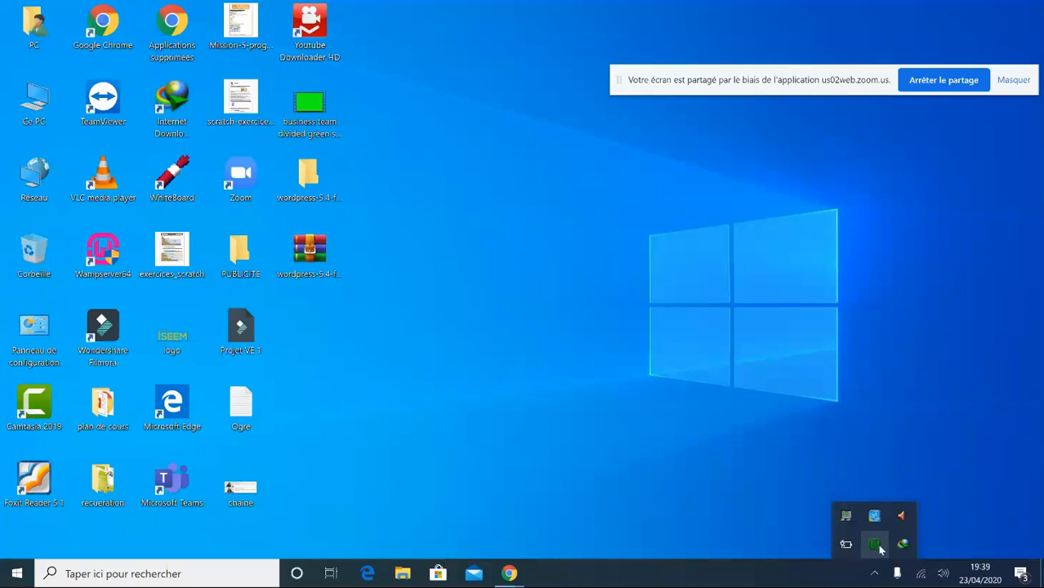
left_click(880, 550)
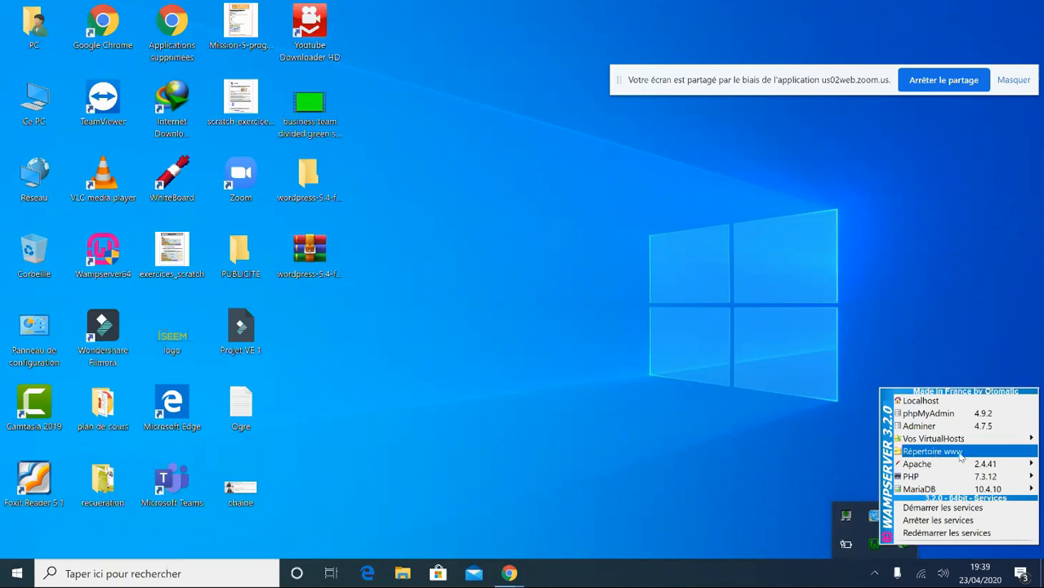
left_click(933, 452)
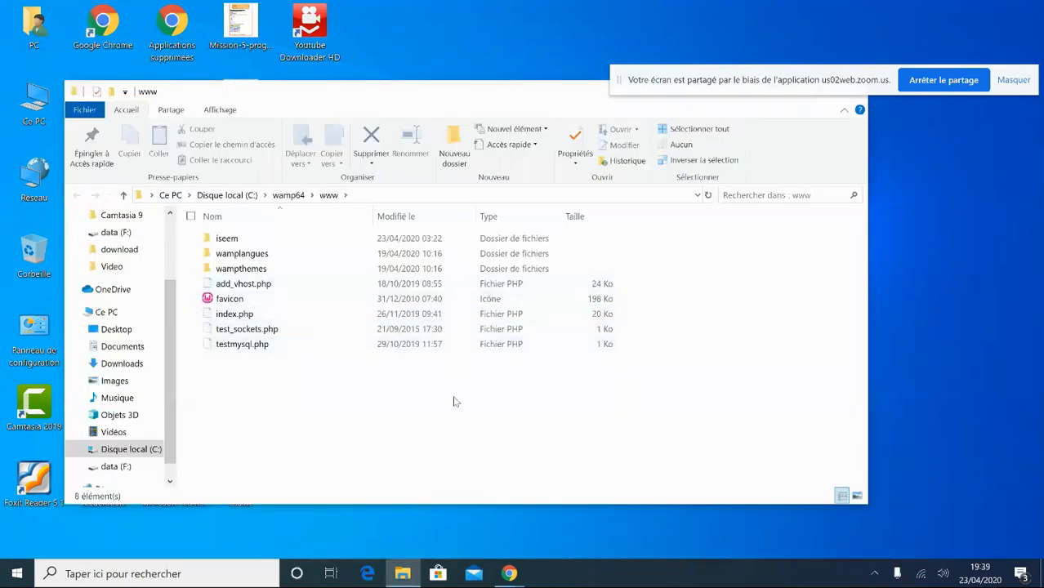
left_click(242, 239)
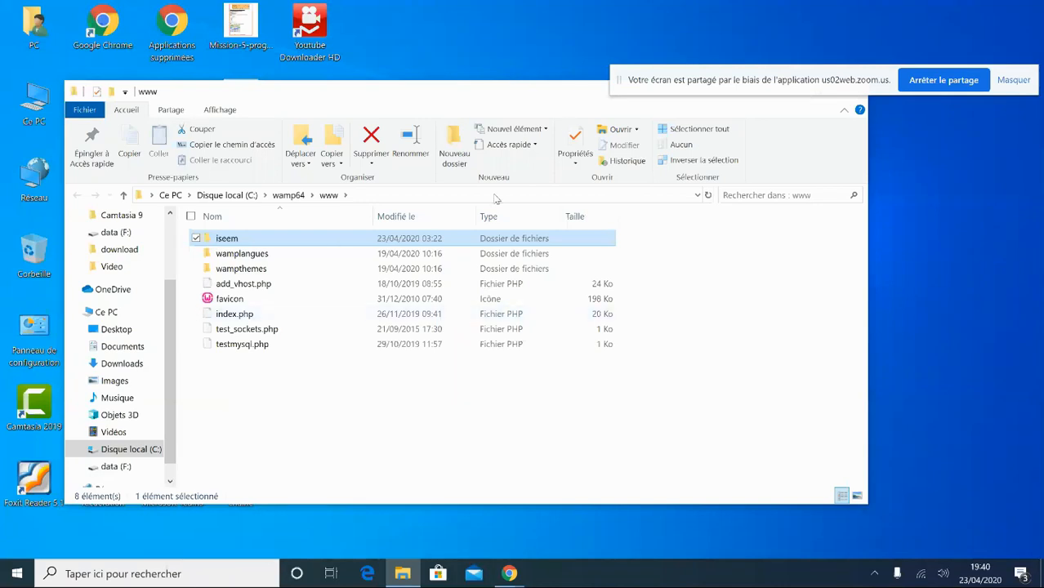
- Close the www window and move the wordpress-5.4 archive to the desktop's right side
left_click_drag(490, 104, 216, 169)
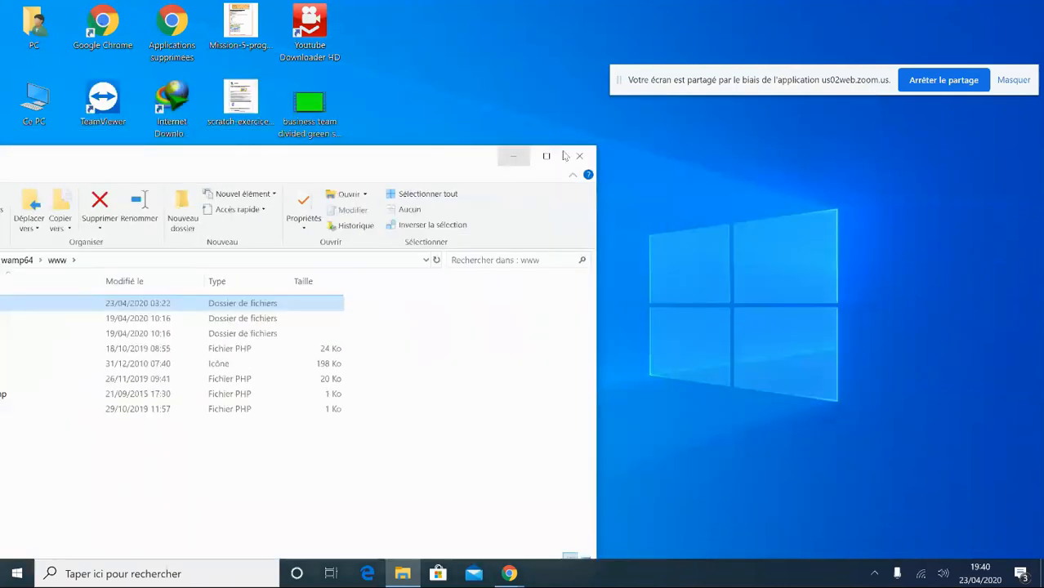
left_click(581, 158)
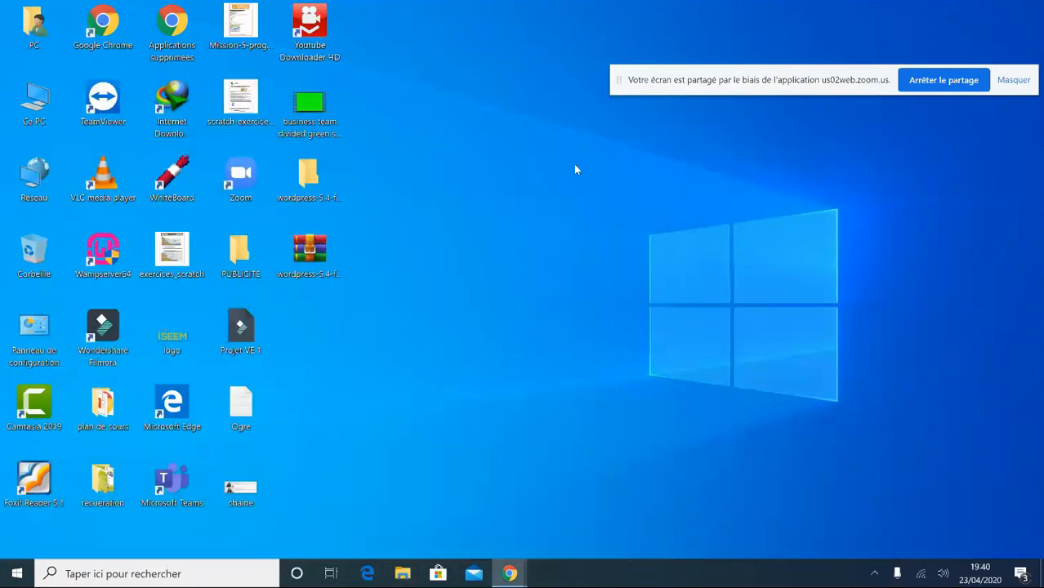
left_click_drag(299, 257, 644, 256)
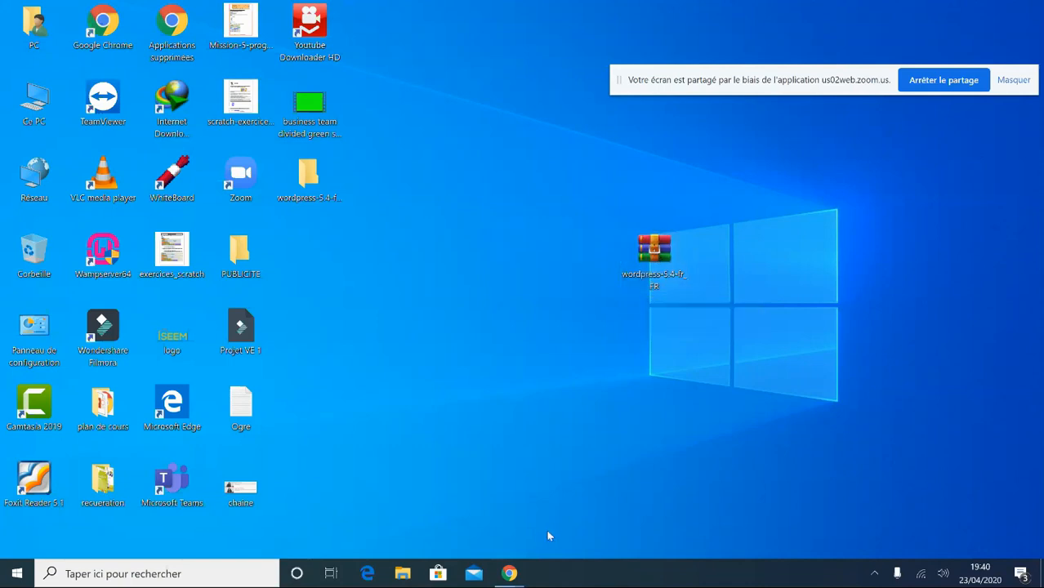
- In Chrome, search Google for 'wordpress fr do'
mouse_move(511, 570)
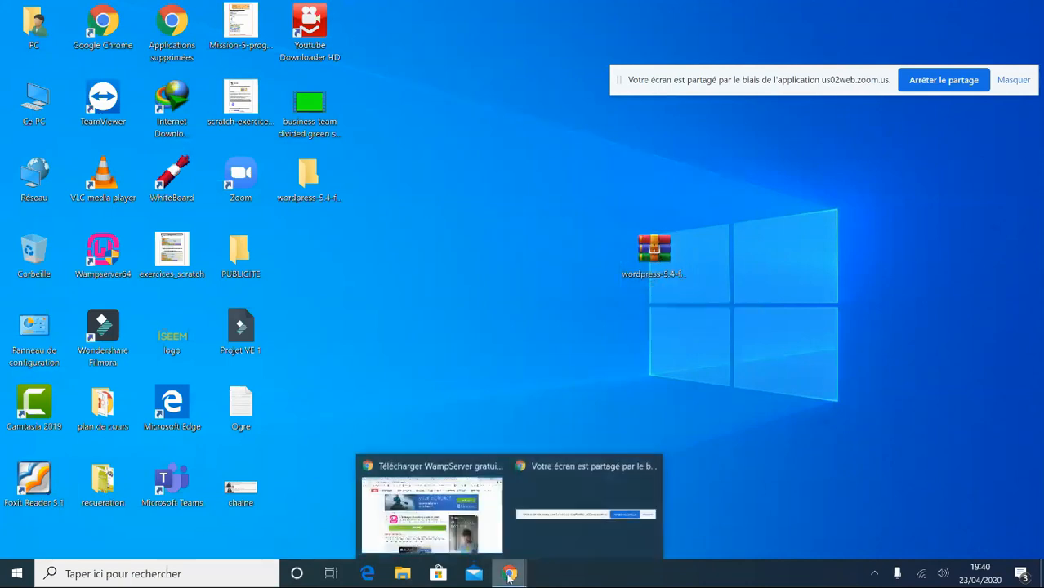
left_click(491, 523)
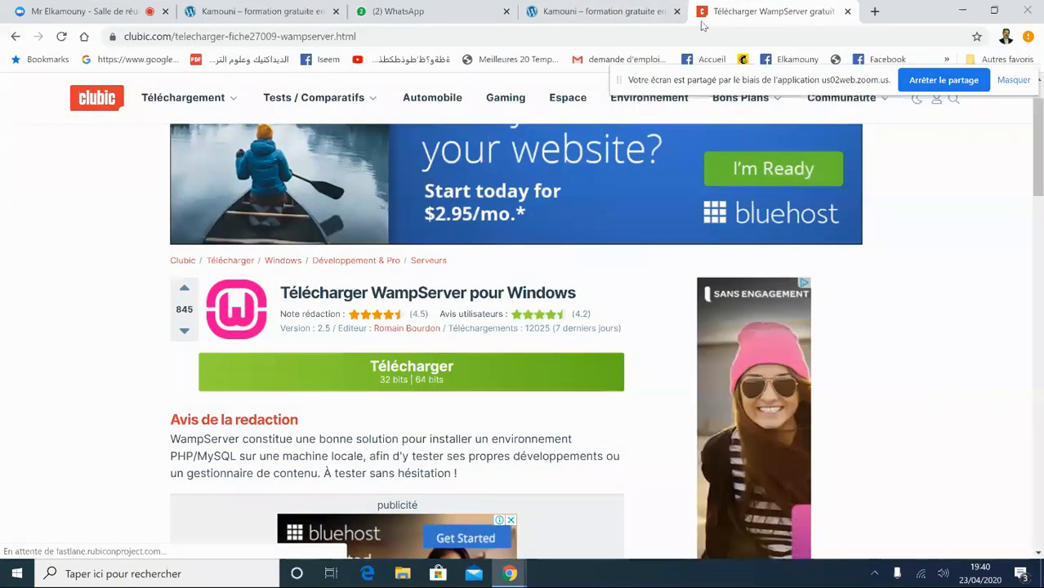
left_click(638, 40)
type("word")
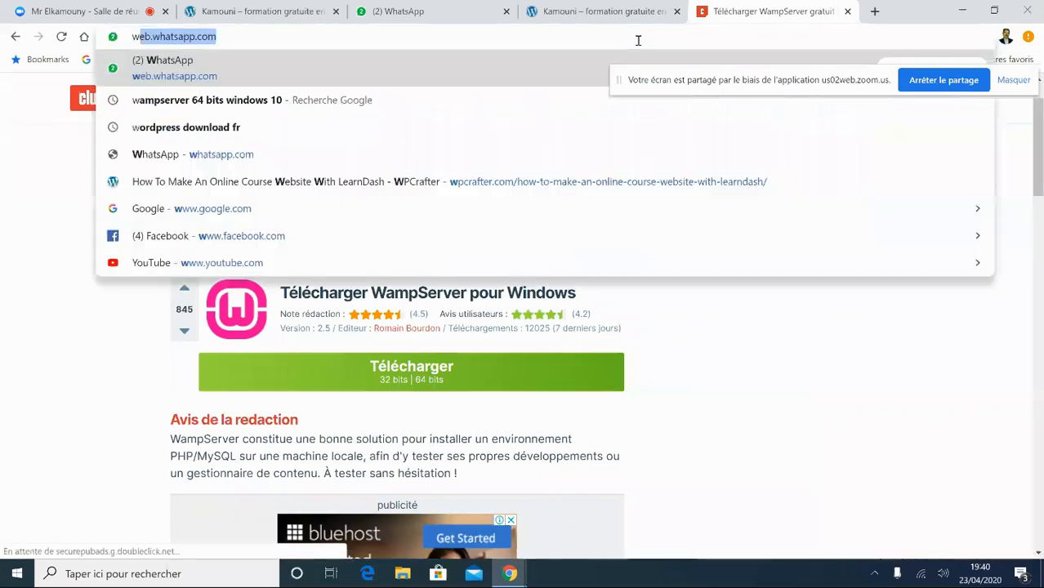
type("press")
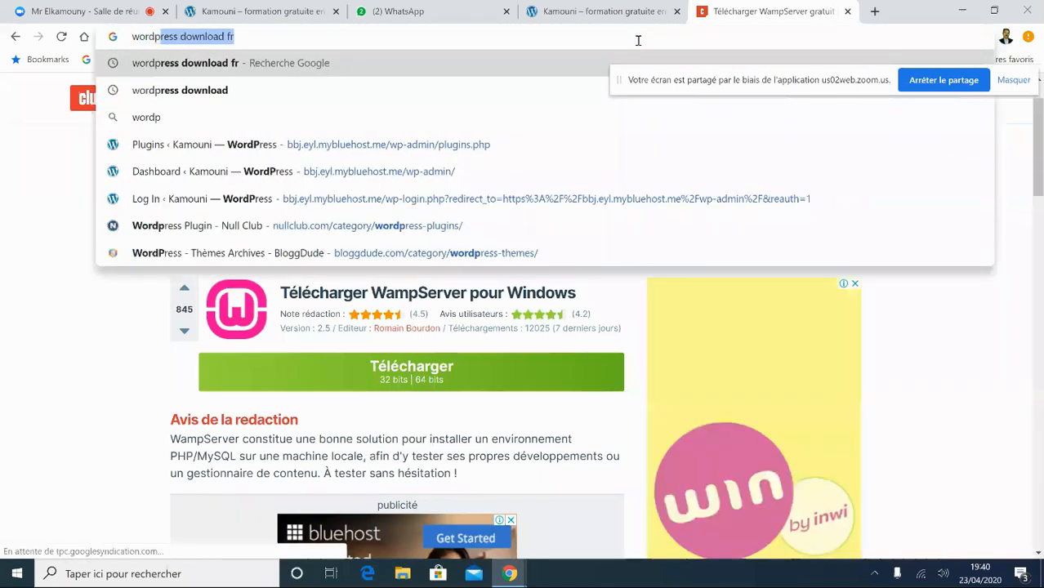
key("Delete")
type("fr")
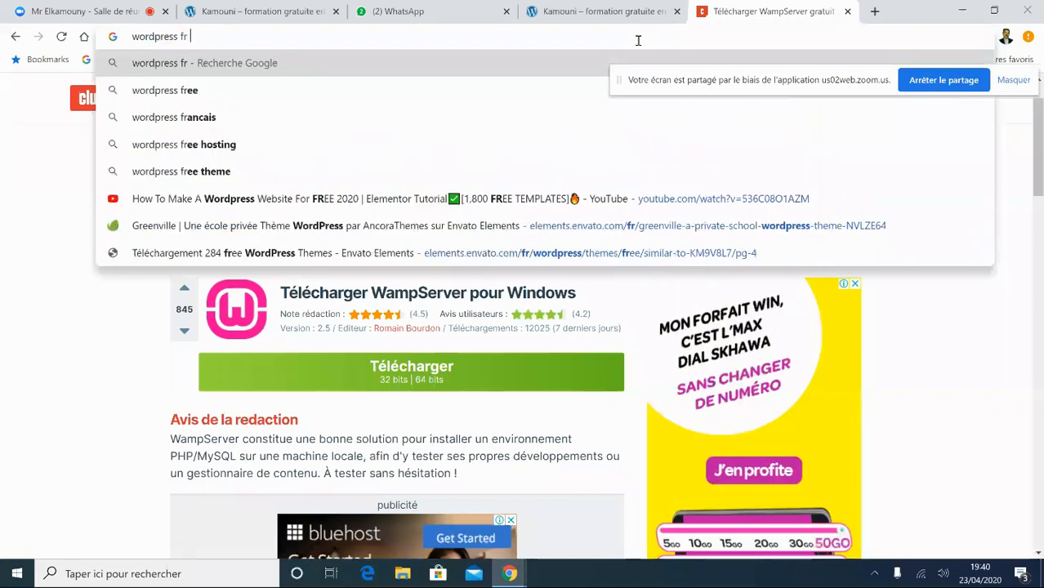
type(" do")
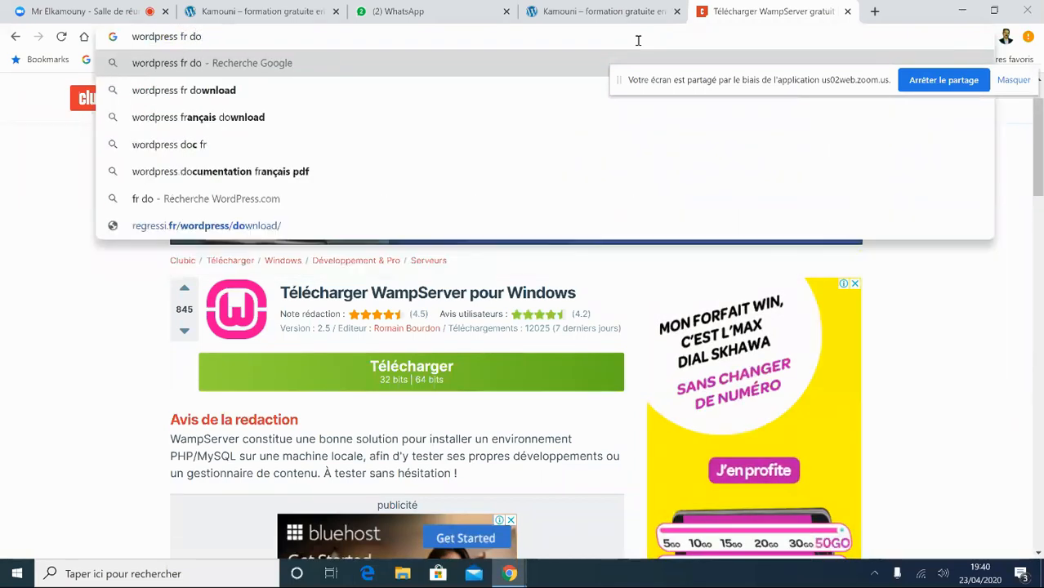
left_click(210, 91)
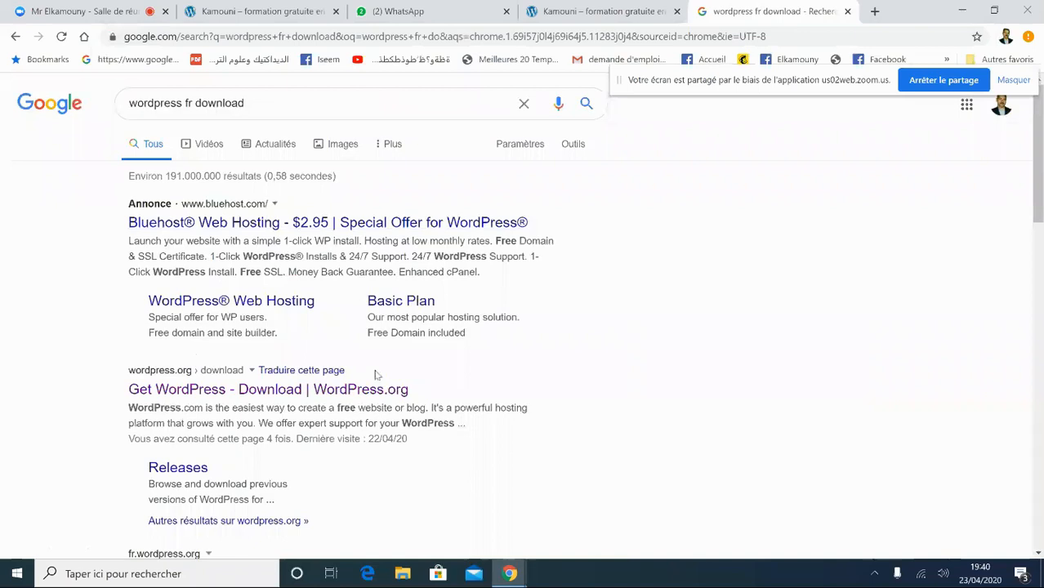
- Open the 'Get WordPress - Download' result and scroll the download page
left_click(184, 395)
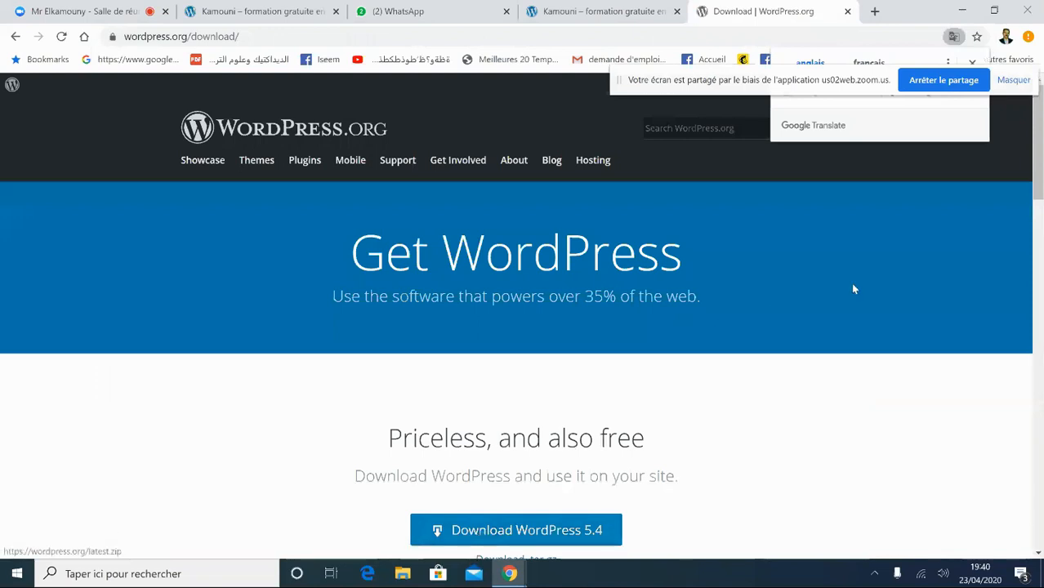
left_click(1040, 153)
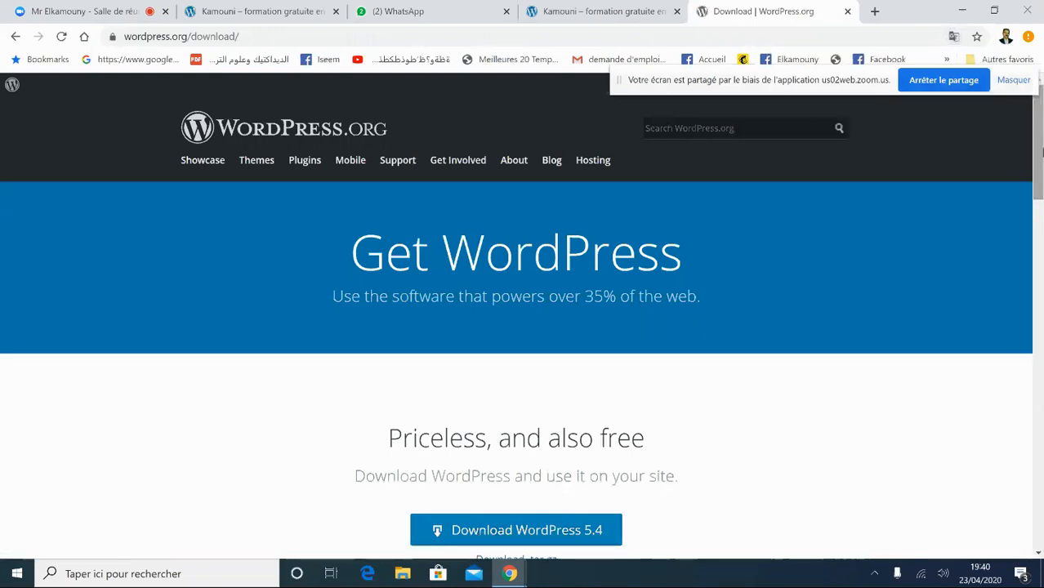
mouse_move(1039, 160)
left_mouse_down()
mouse_move(1040, 214)
mouse_move(1040, 160)
left_mouse_up()
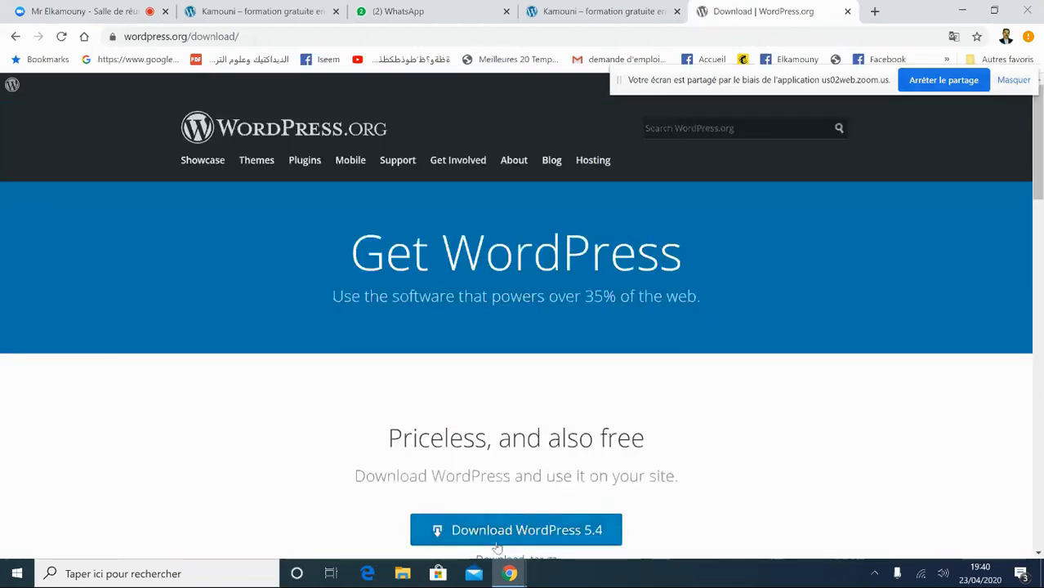
- Close the download tab, minimize Chrome and delete the old extracted wordpress folder
left_click(847, 11)
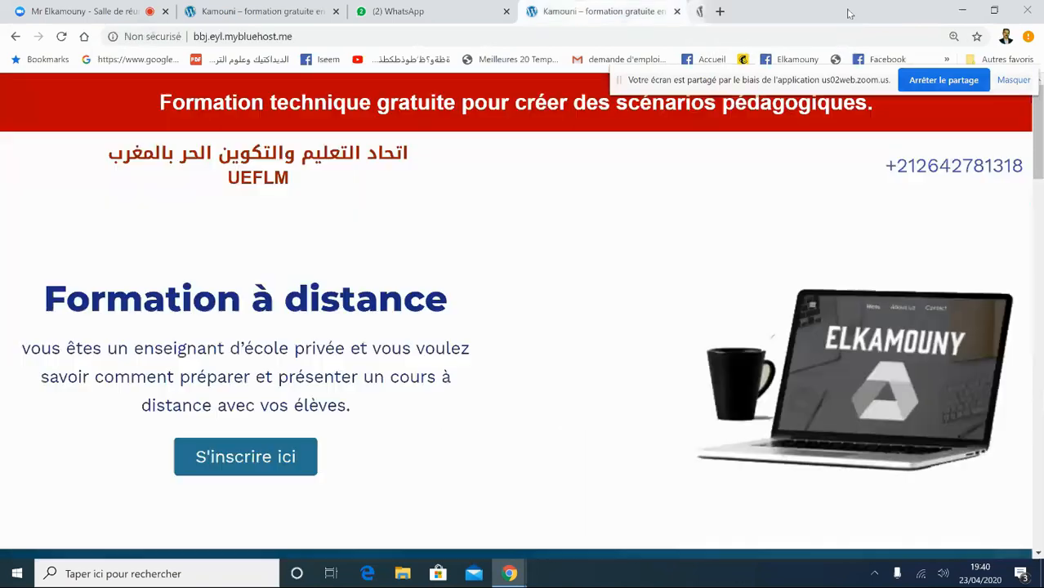
left_click(962, 10)
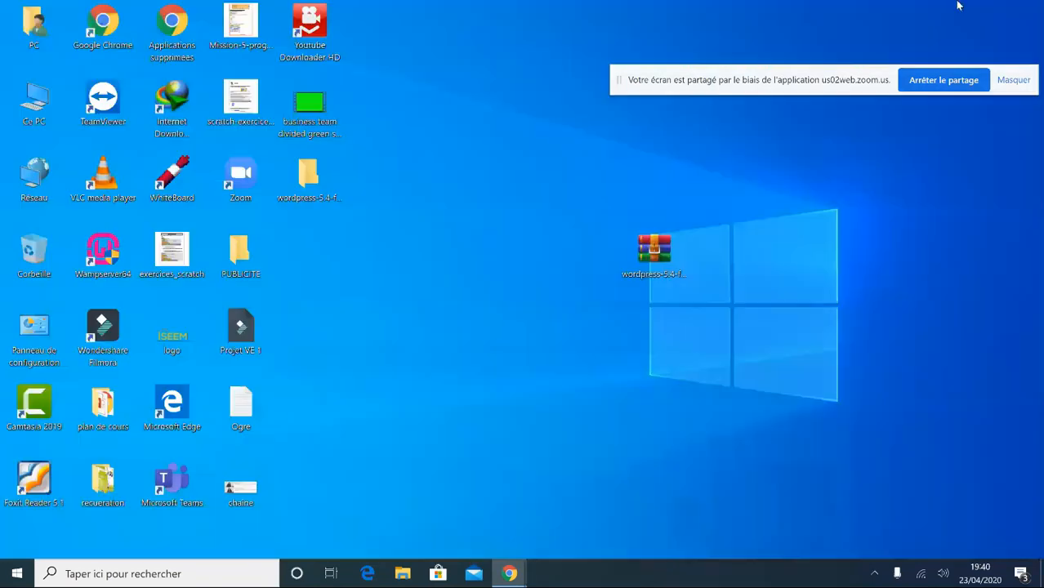
left_click_drag(675, 252, 405, 298)
left_click(308, 186)
key("Delete")
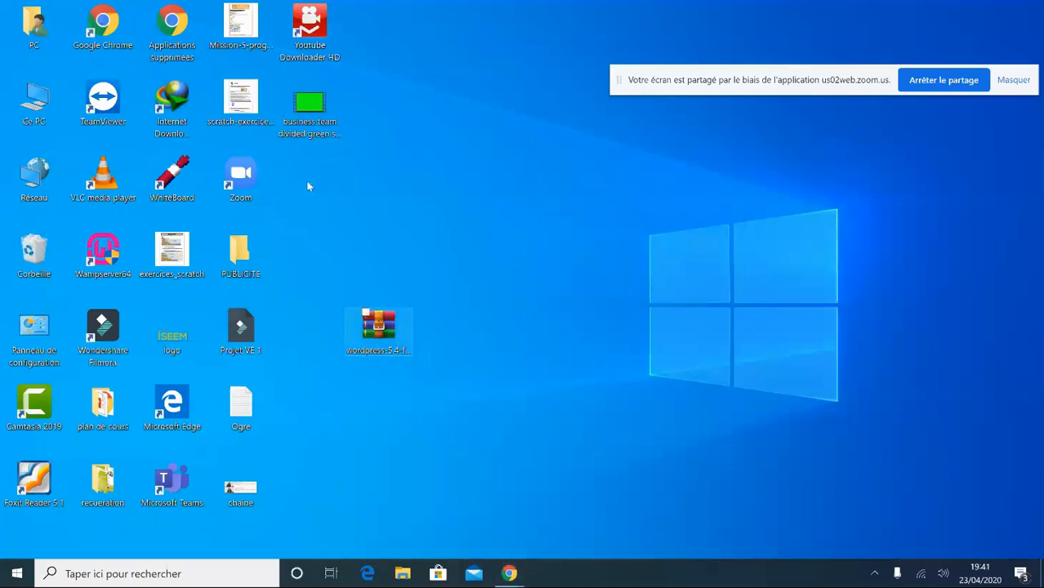
- Extract the archive to 'wordpress-5.4-fr_FR\' and arrange the desktop icons
left_click_drag(387, 334, 399, 250)
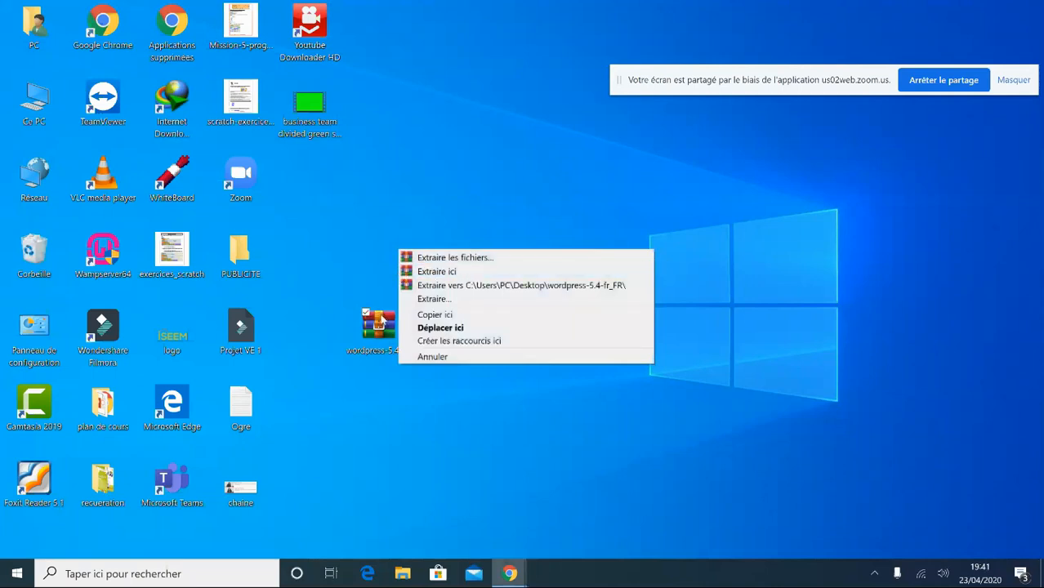
left_click(451, 287)
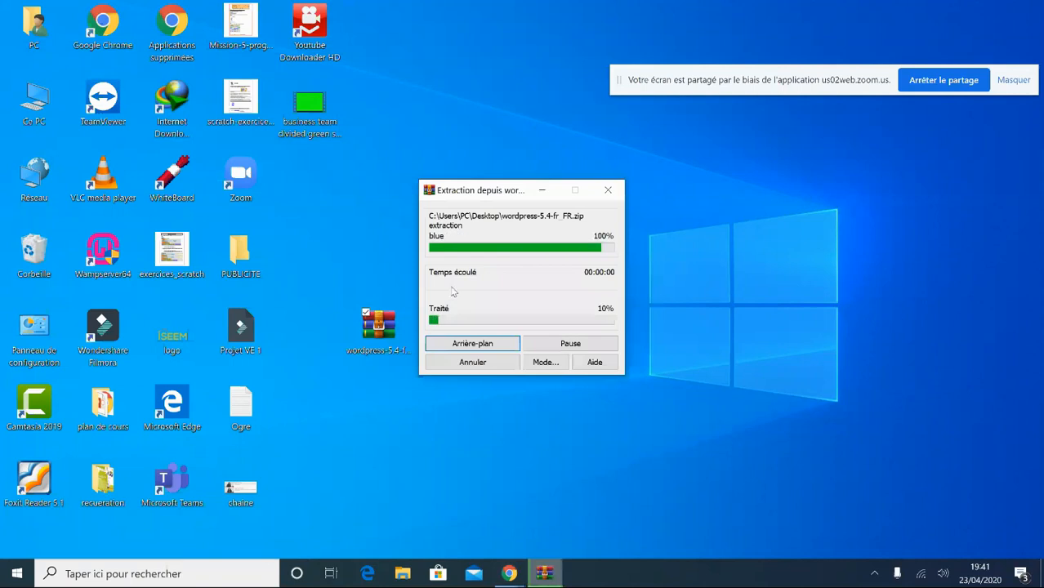
left_click_drag(309, 173, 306, 263)
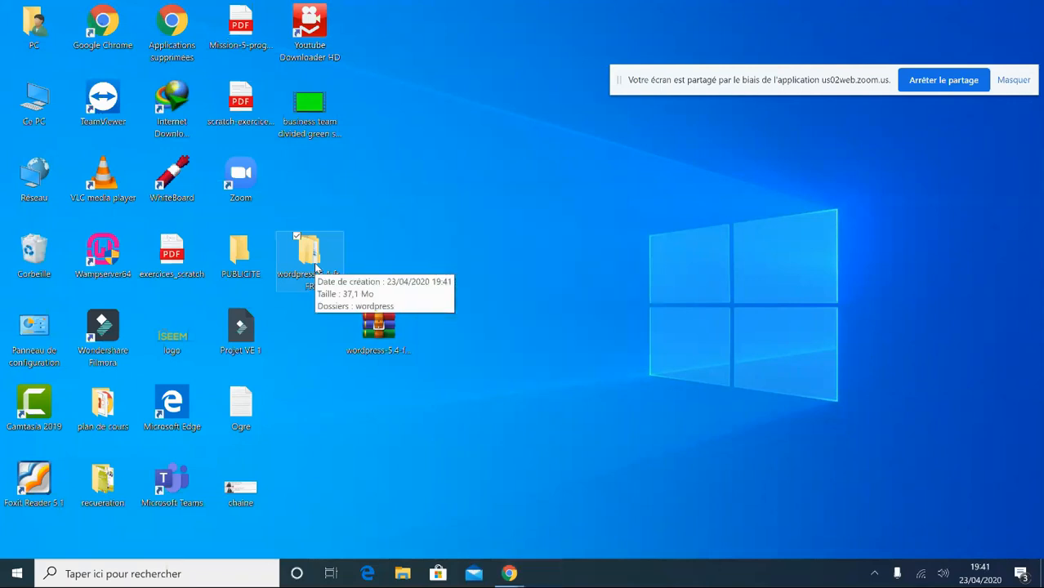
left_click_drag(398, 338, 400, 115)
- Open wordpress-5.4-fr_FR maximized, inspect the wordpress subfolder's files, then close the window
left_click(309, 251)
double_click(309, 250)
double_click(408, 154)
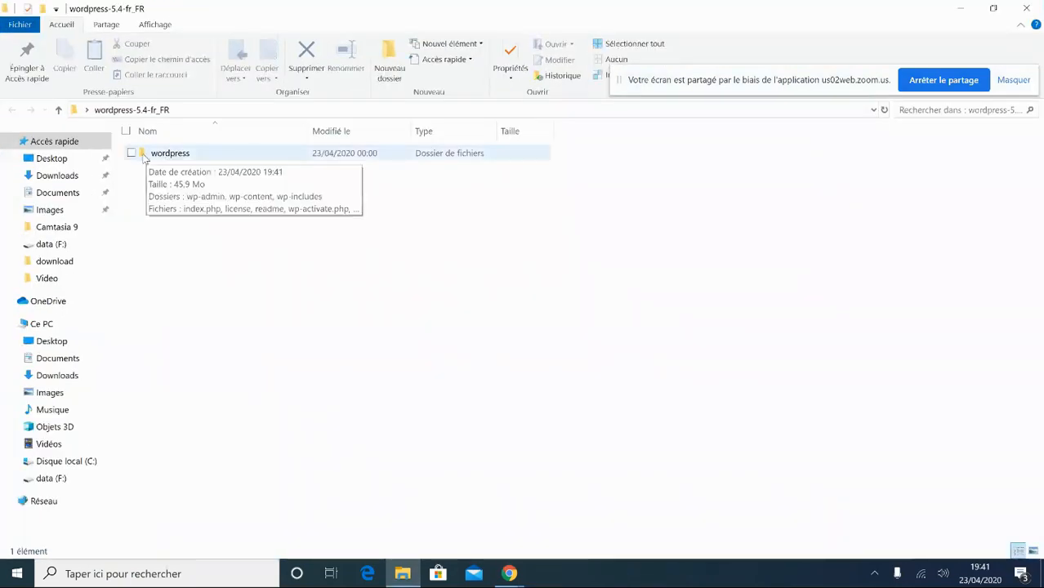
double_click(166, 156)
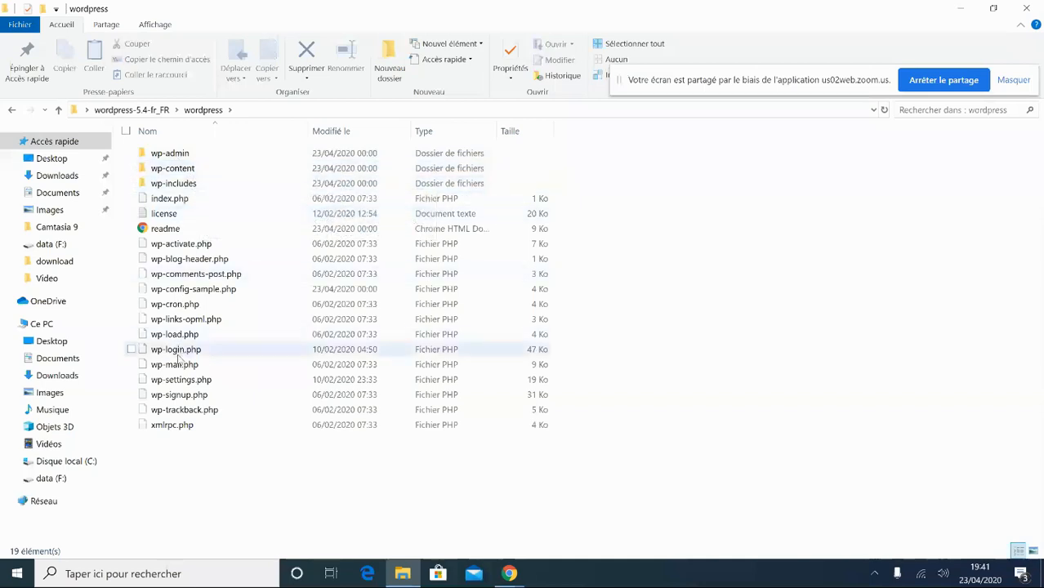
left_click(9, 110)
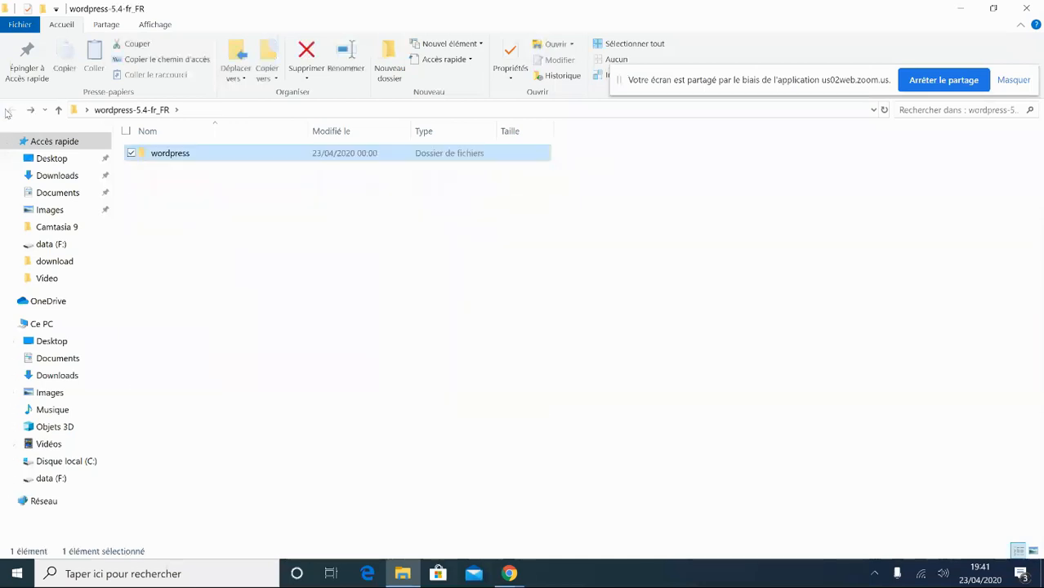
left_click(1029, 9)
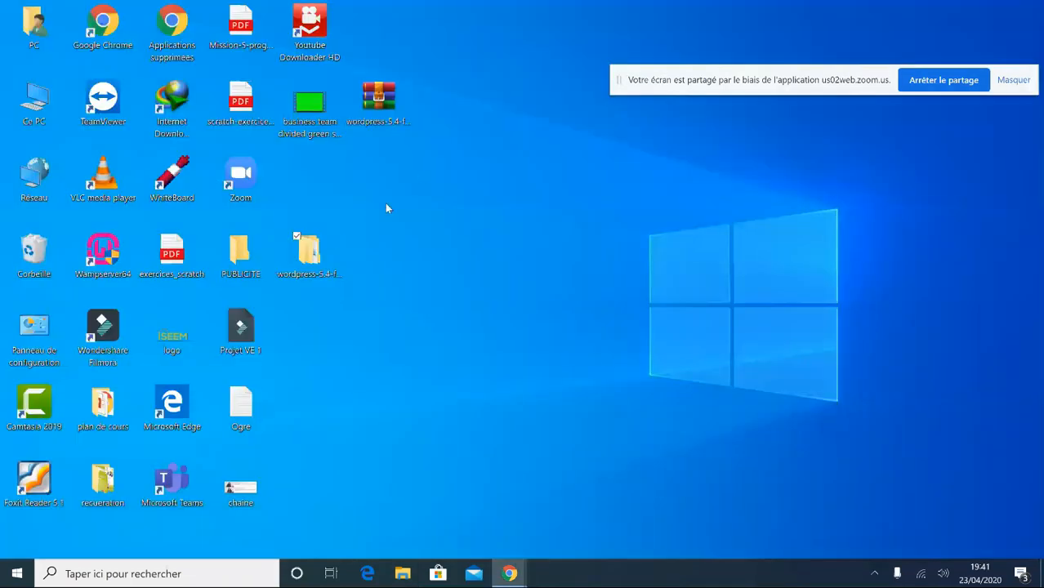
- Reopen wordpress-5.4-fr_FR and rename its wordpress subfolder to 'ecole'
double_click(302, 251)
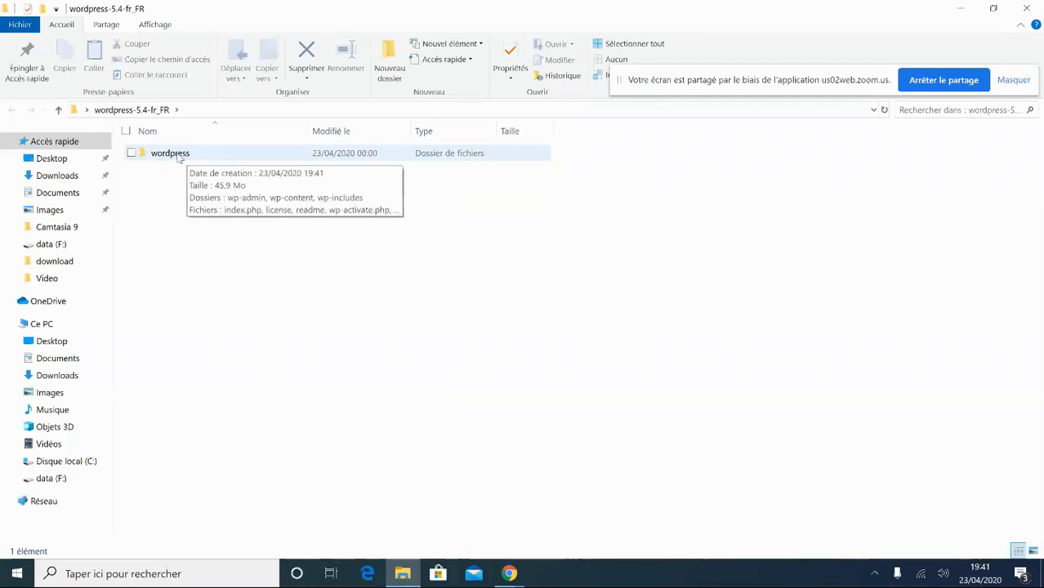
left_click(179, 157)
right_click(179, 158)
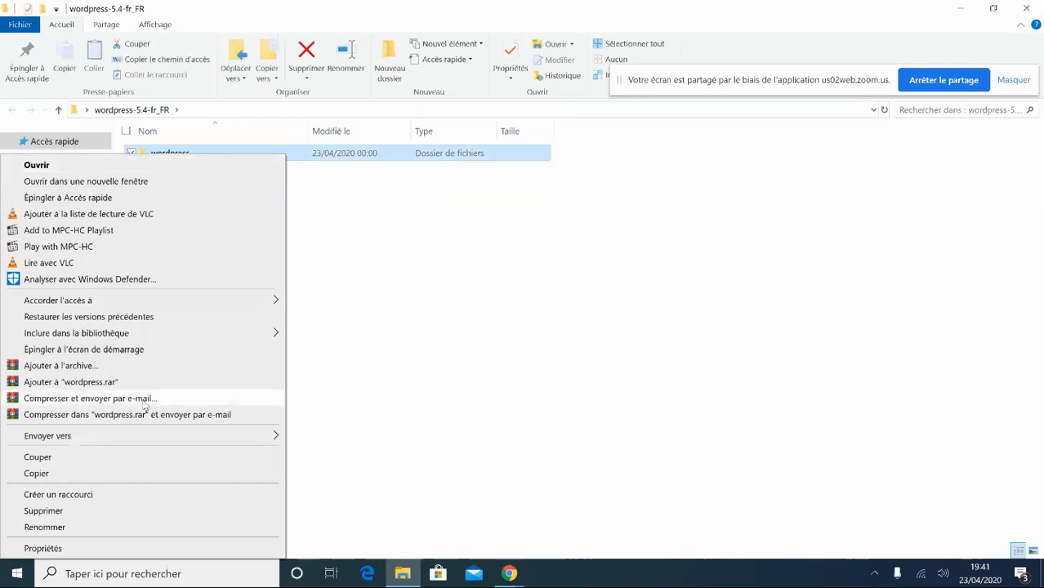
left_click(45, 527)
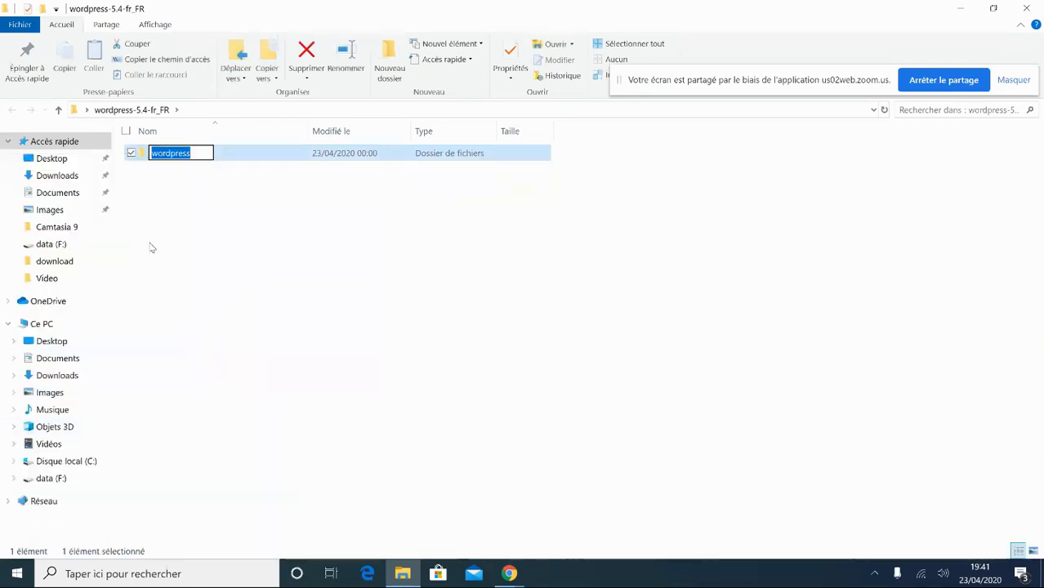
type("ecole")
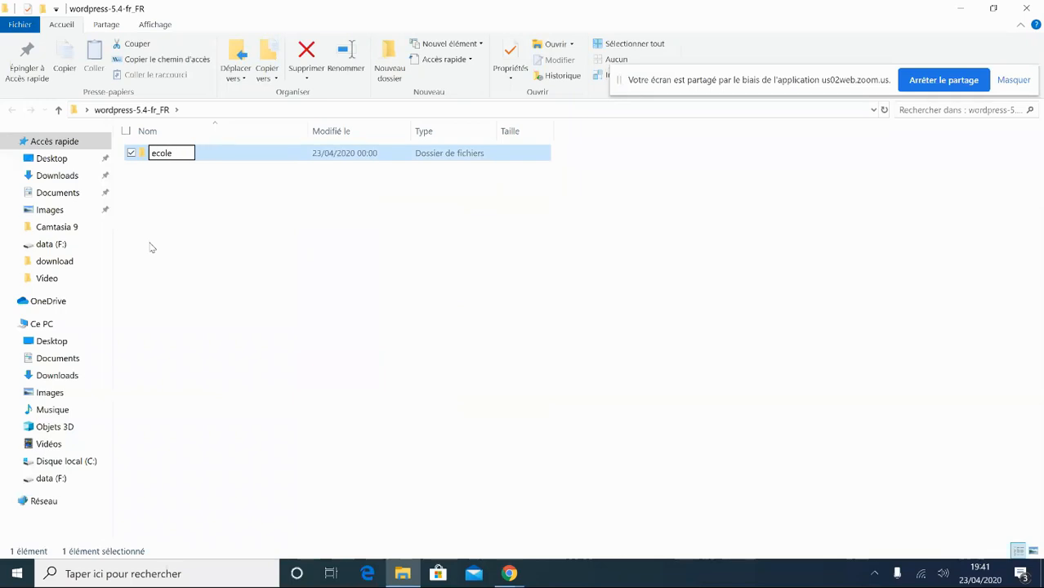
left_click(284, 236)
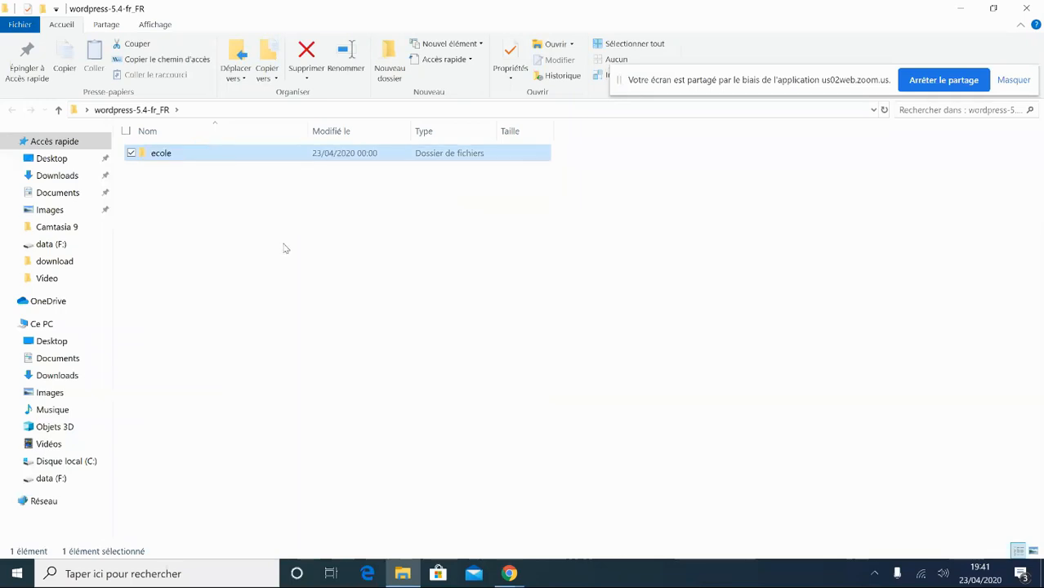
double_click(434, 4)
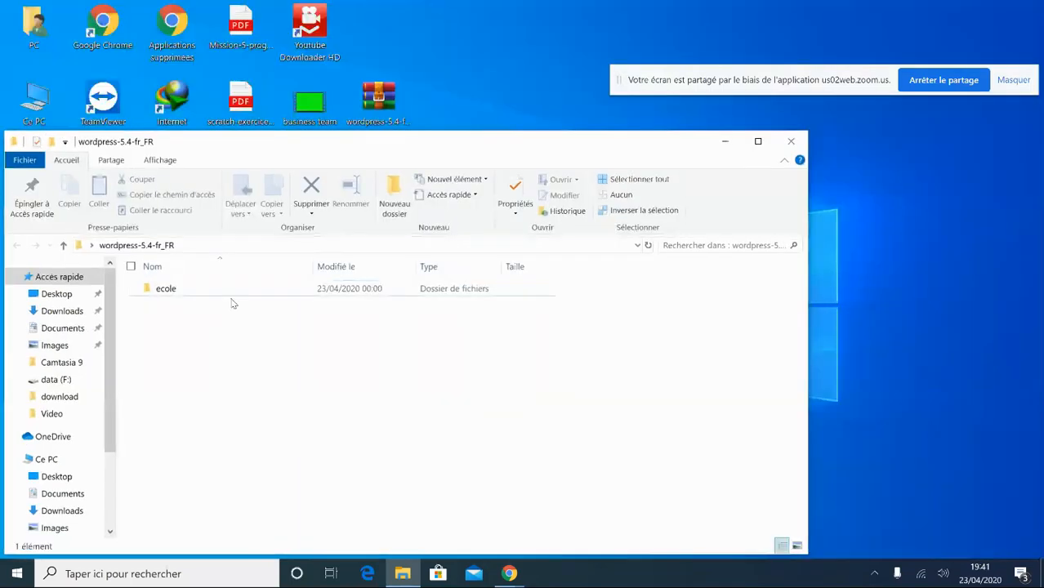
- Cut the ecole folder with Couper
left_click(175, 294)
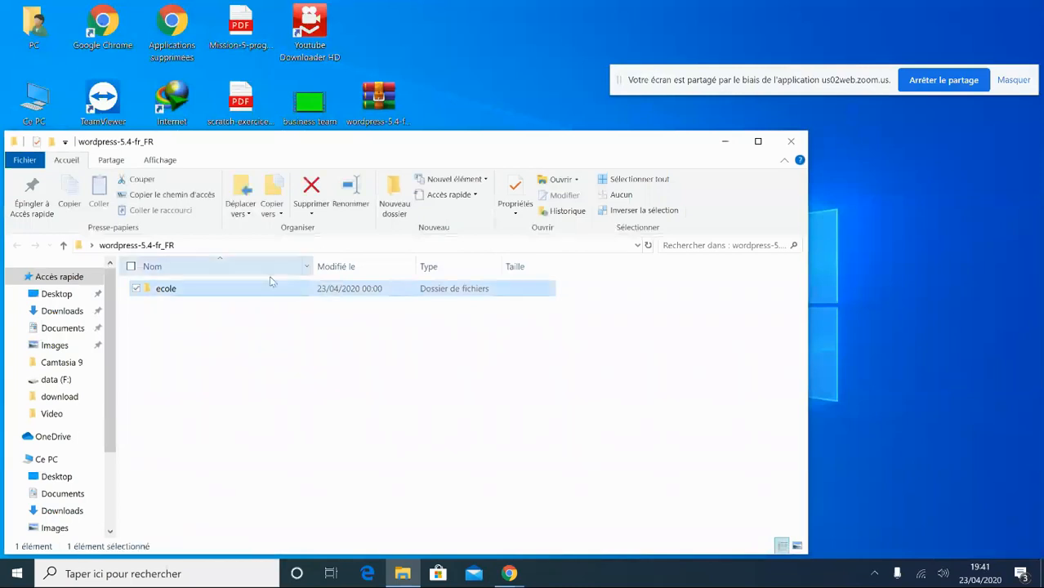
right_click(178, 294)
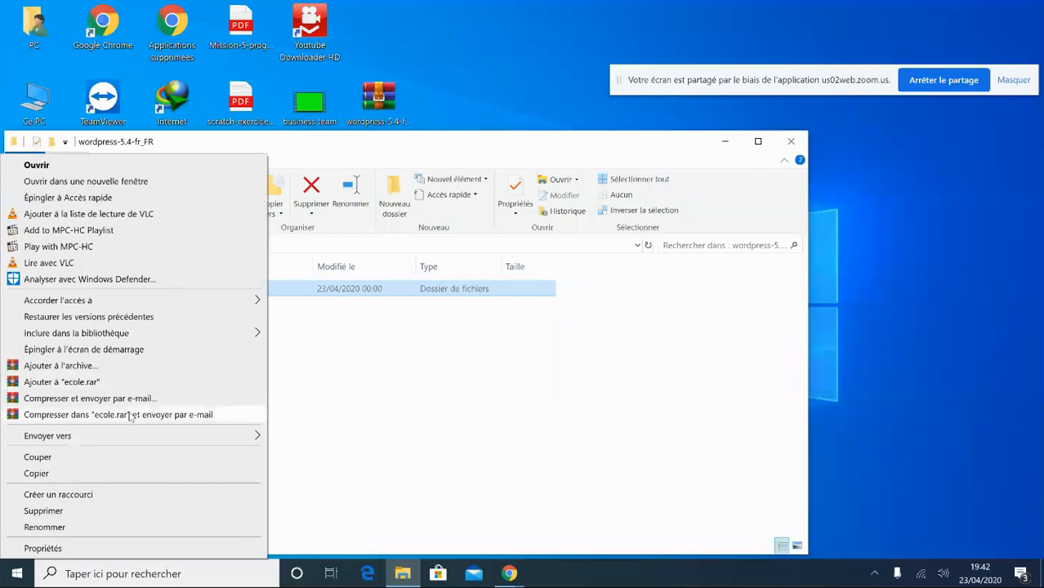
left_click(81, 463)
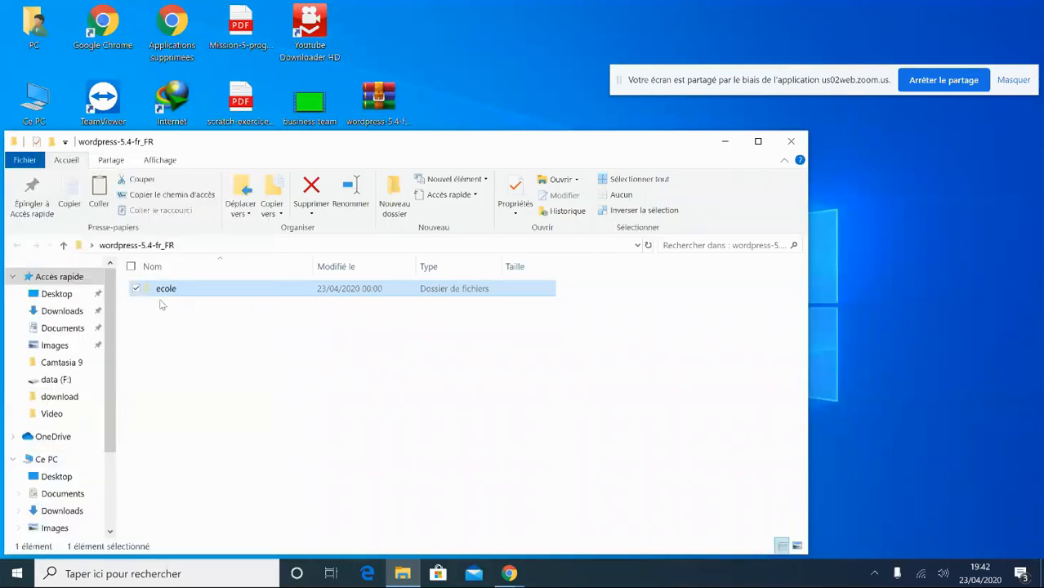
- Open C:\wamp64\www through WampServer's Répertoire www menu entry
left_click(875, 573)
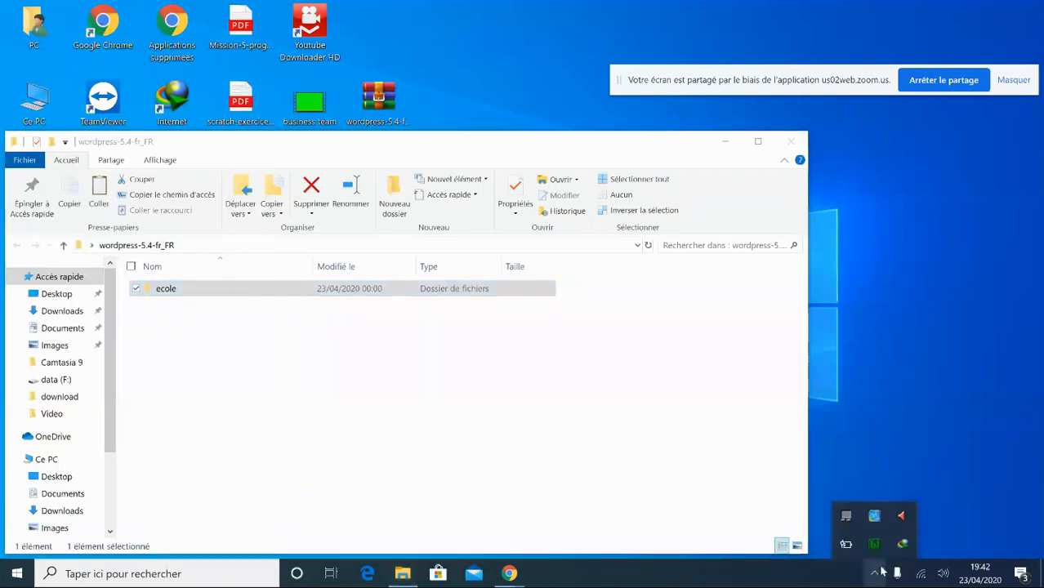
left_click(873, 545)
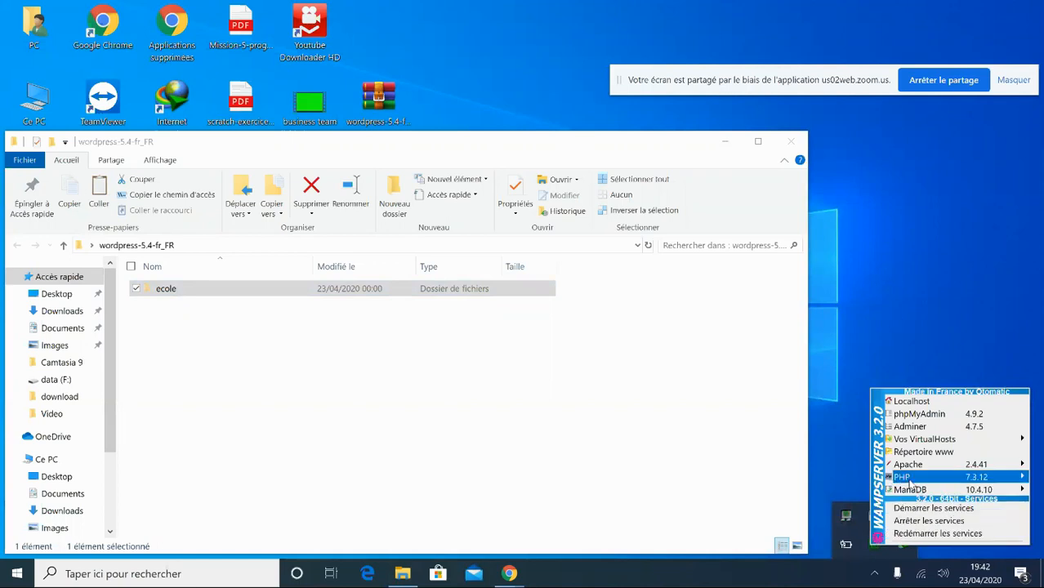
left_click(937, 452)
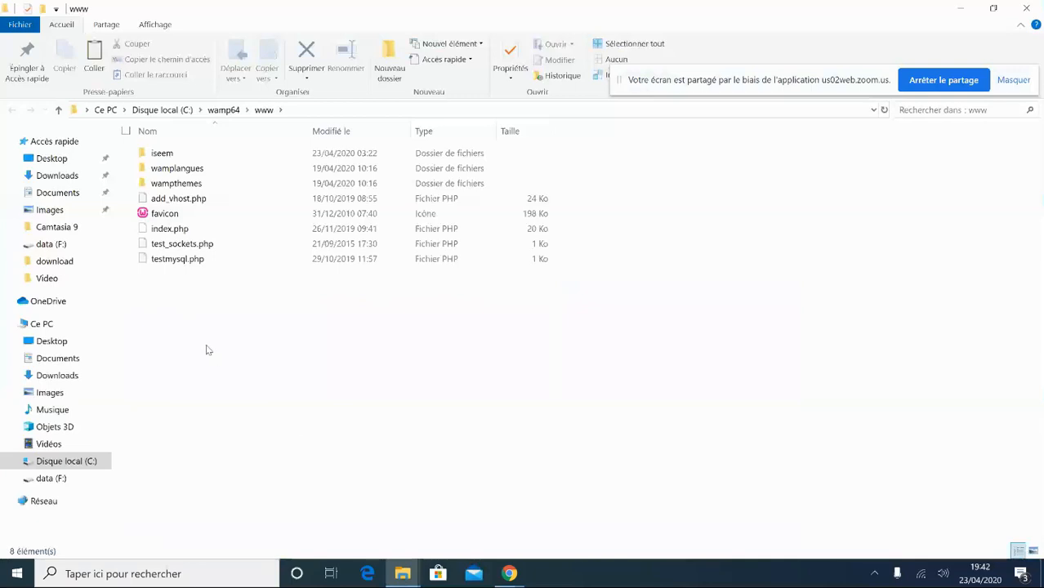
right_click(205, 350)
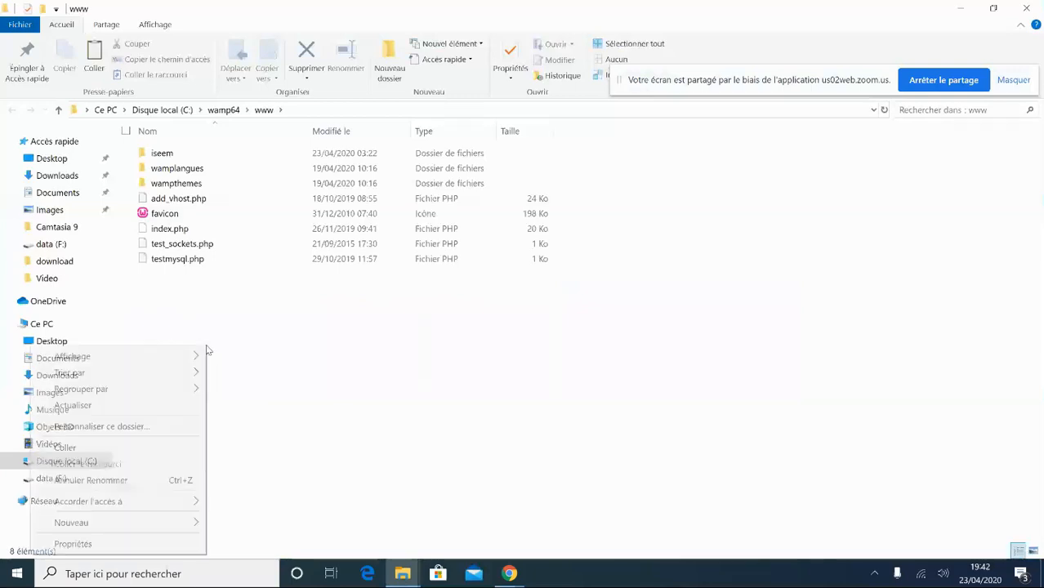
- Refresh C:\wamp64\www and paste the ecole folder in beside iseem
left_click(109, 408)
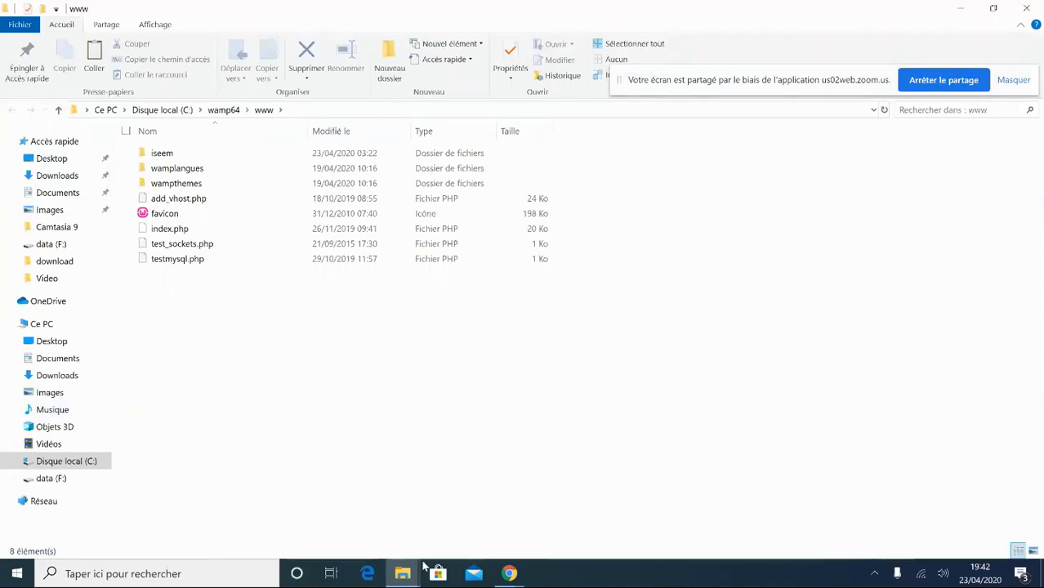
right_click(251, 372)
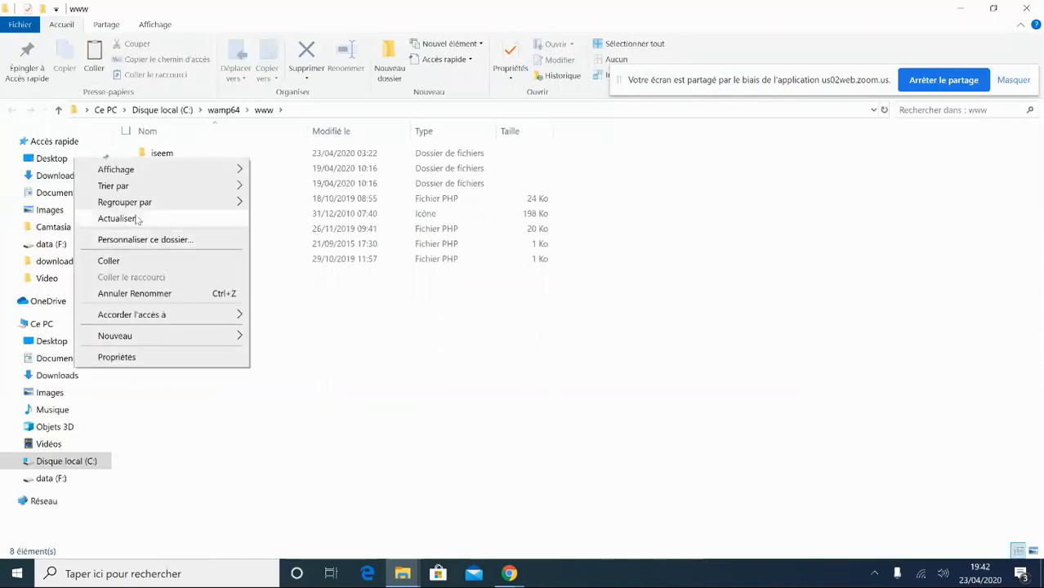
left_click(122, 265)
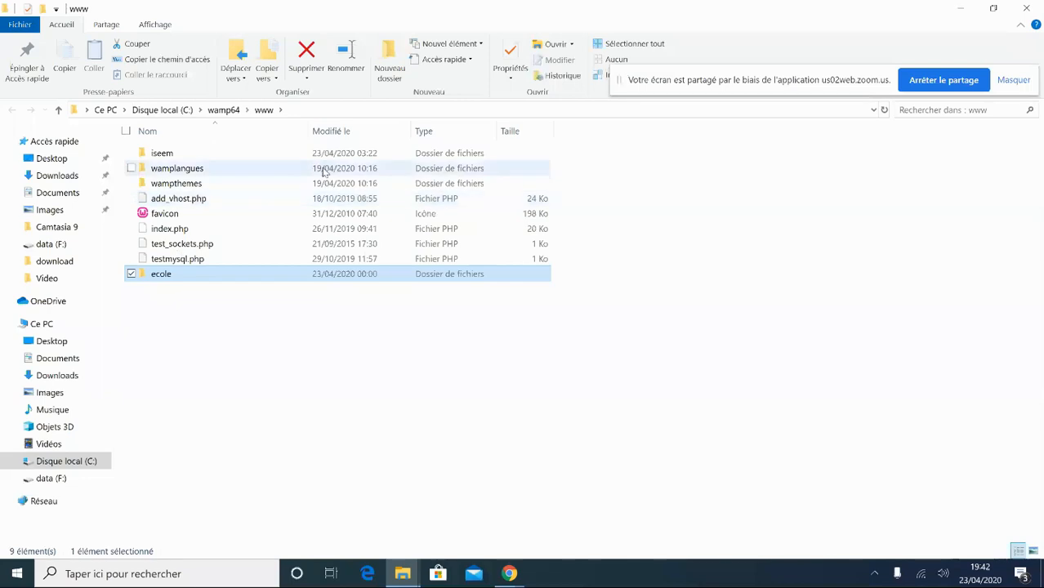
left_click(615, 44)
left_click(599, 81)
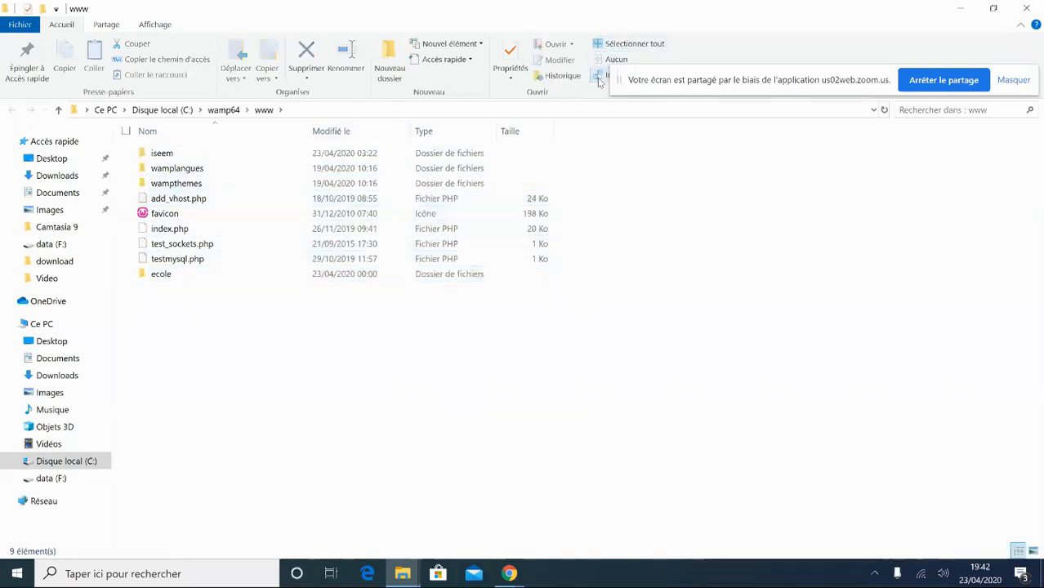
mouse_move(158, 281)
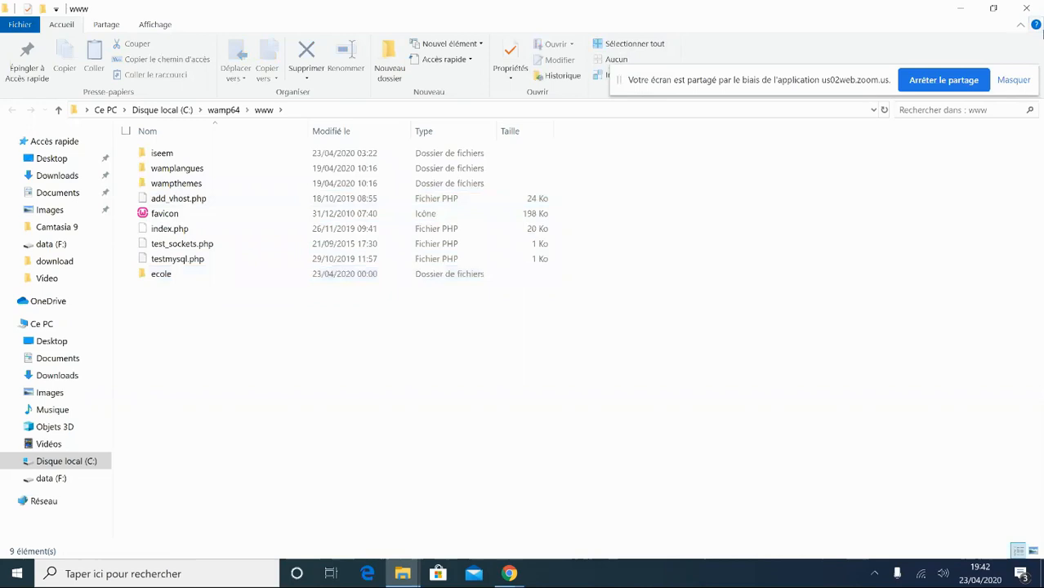
- Close both Explorer windows, reopen Répertoire www to check ecole and iseem, then close it
left_click(1025, 8)
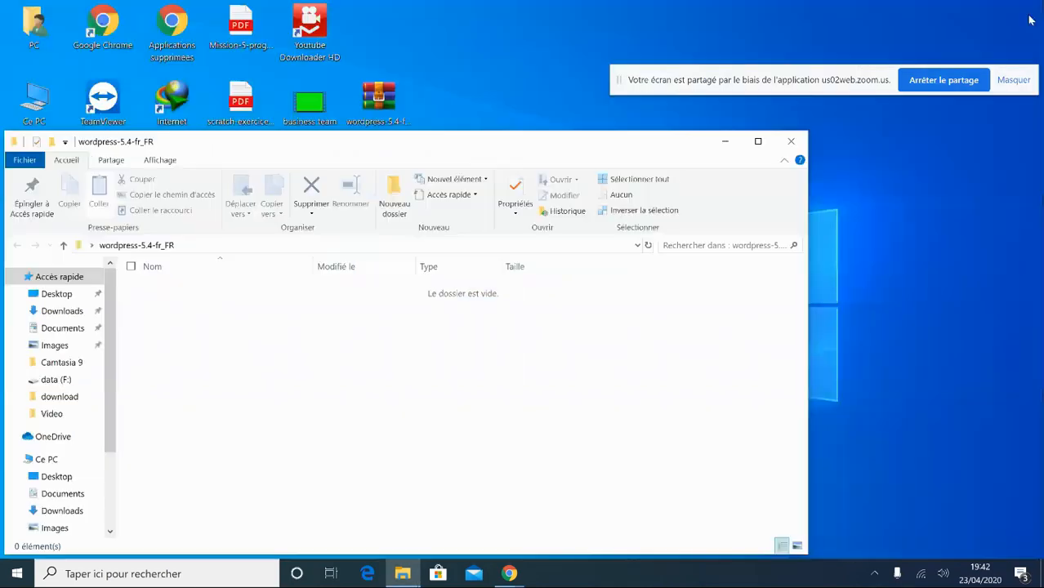
left_click(791, 141)
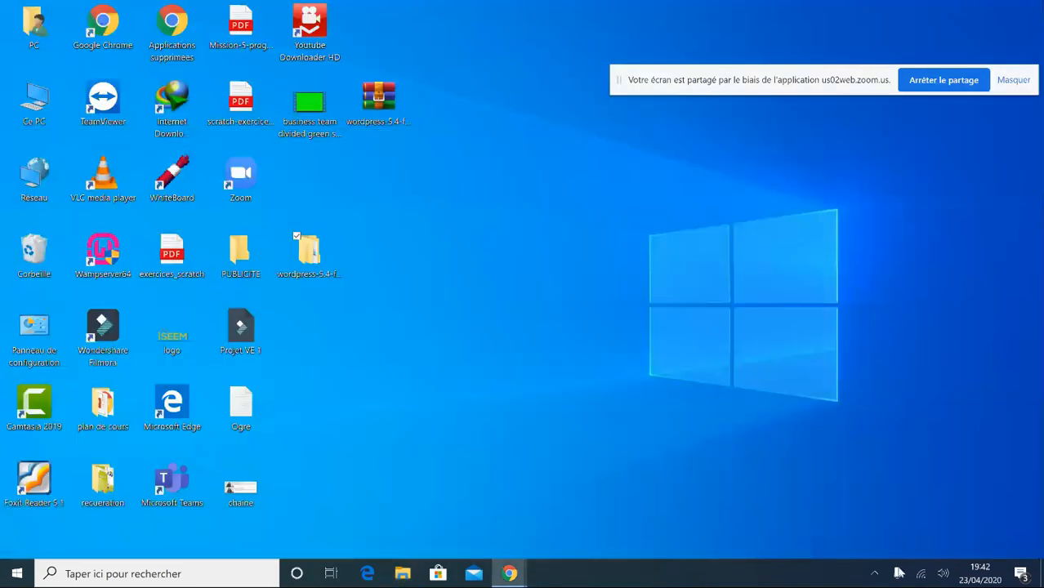
left_click(880, 577)
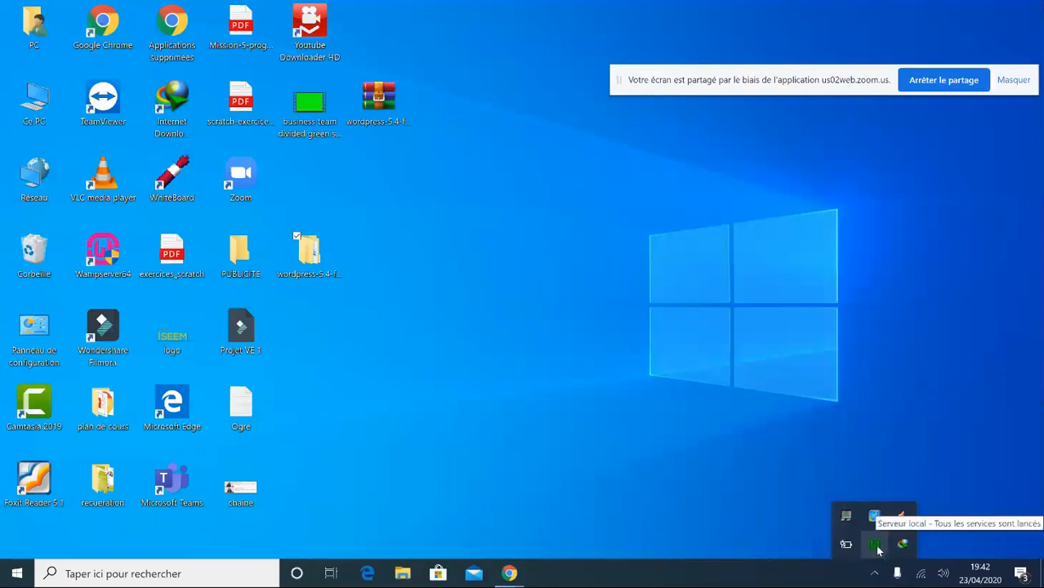
left_click(875, 544)
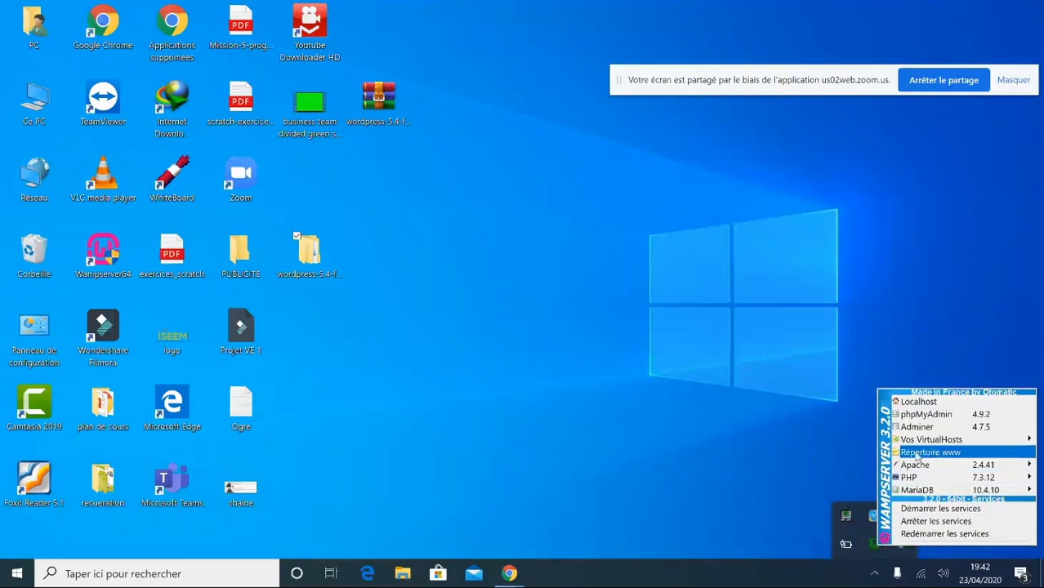
left_click(915, 453)
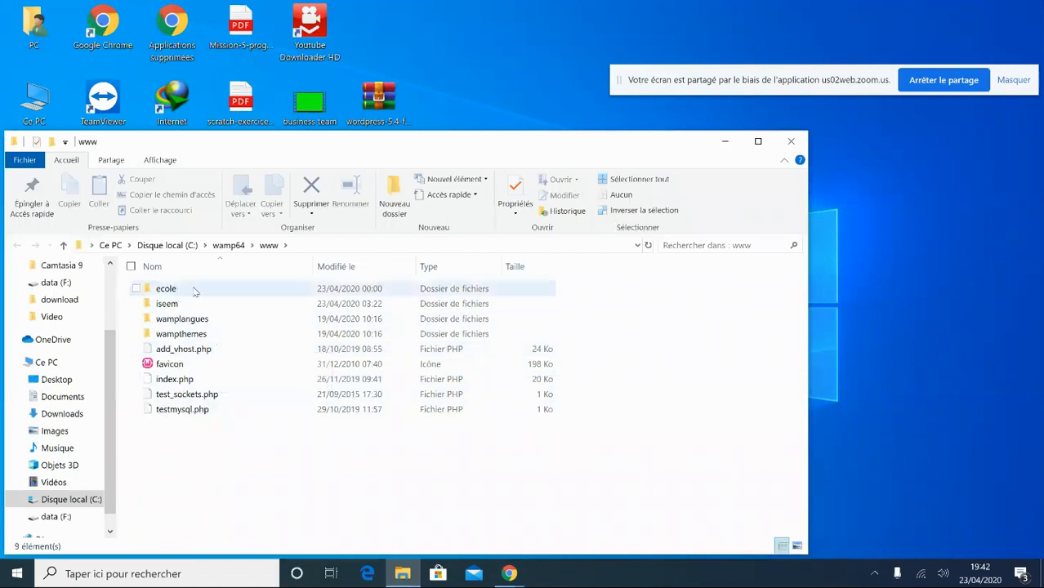
left_click(168, 290)
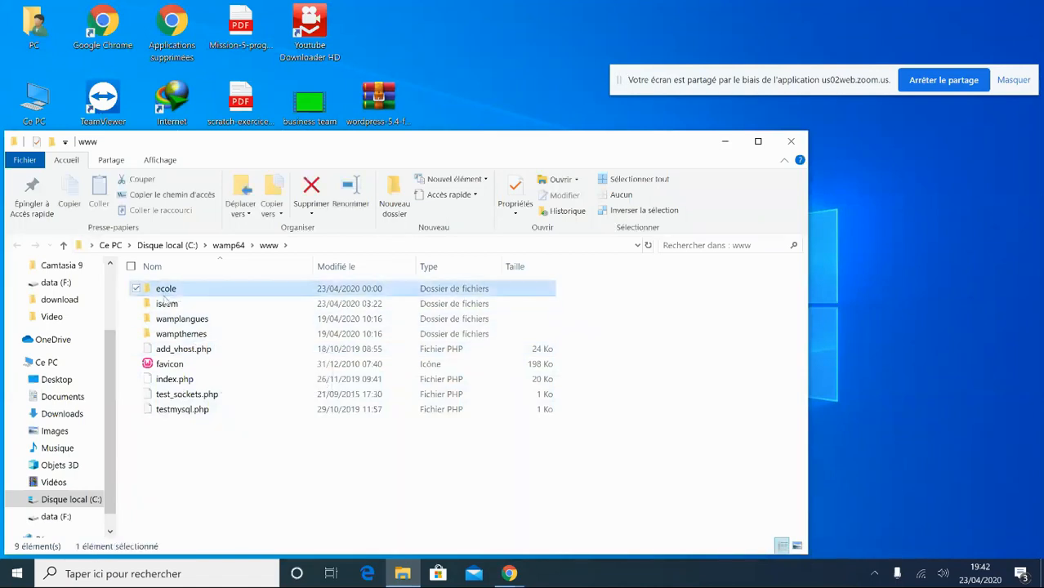
left_click(168, 307)
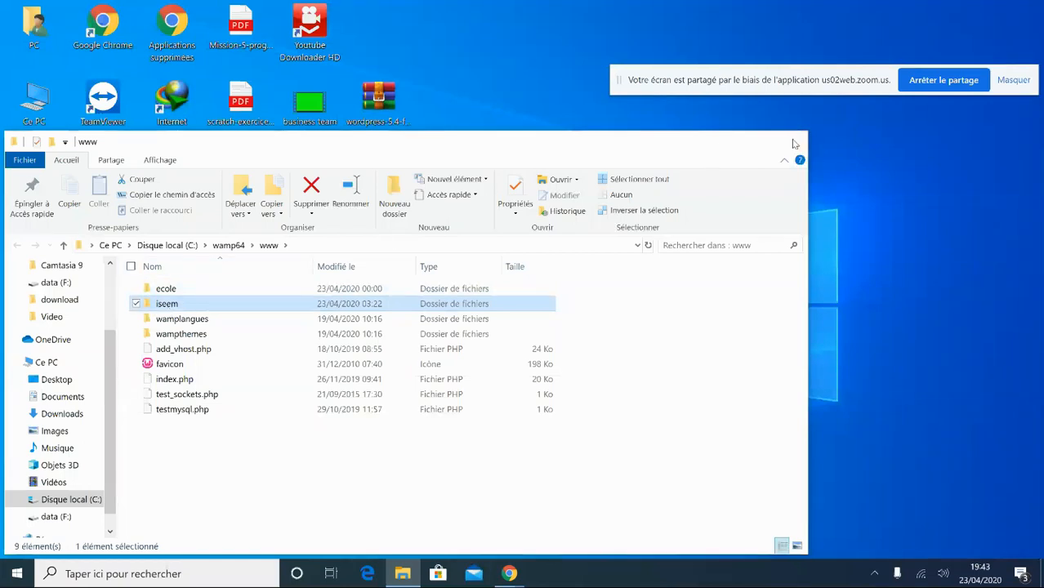
left_click(791, 142)
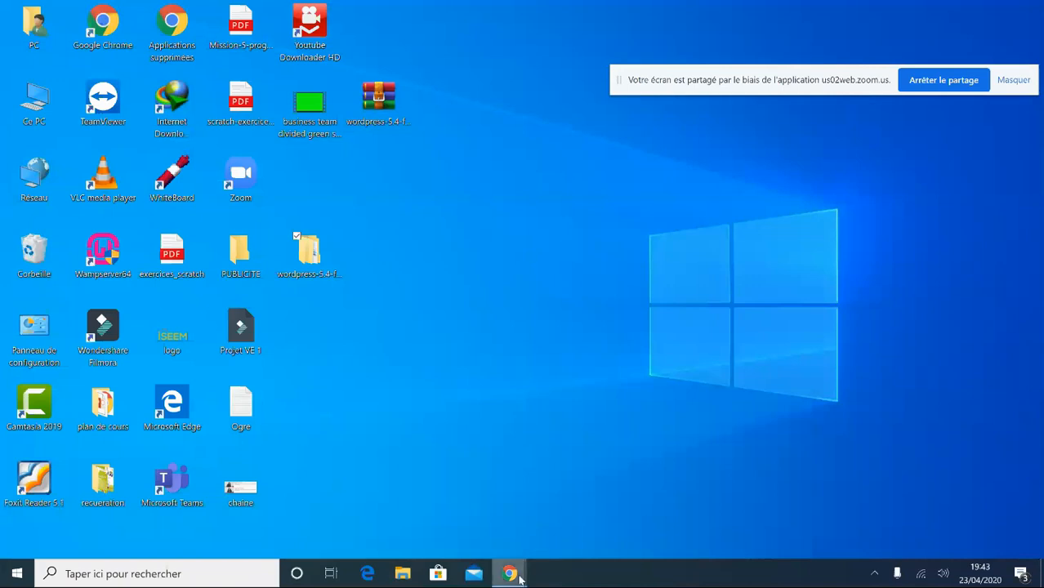
- Load 'localhost' in a new Chrome tab, showing ecole and iseem under Vos Projets
mouse_move(507, 577)
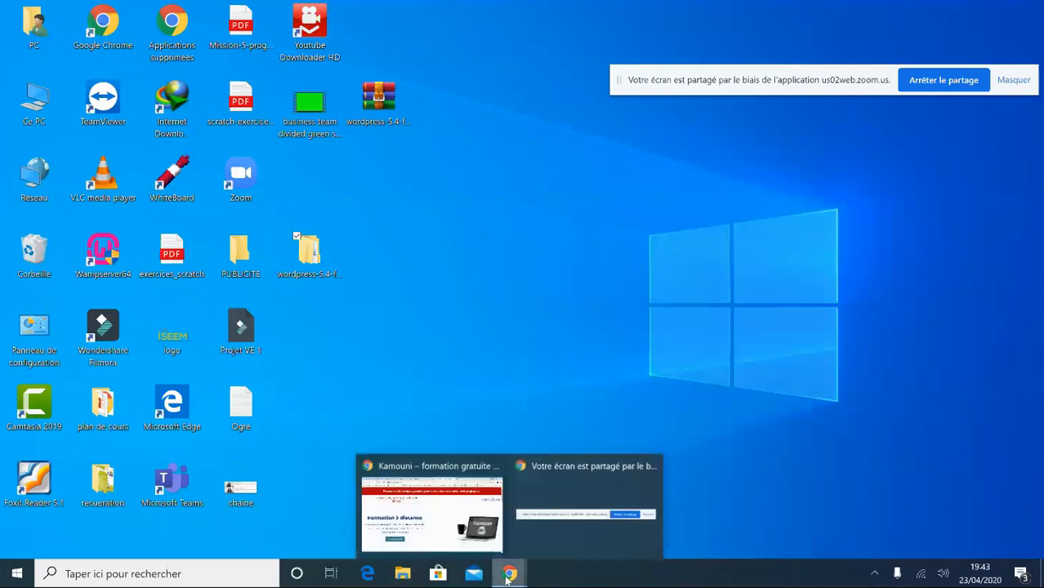
left_click(433, 501)
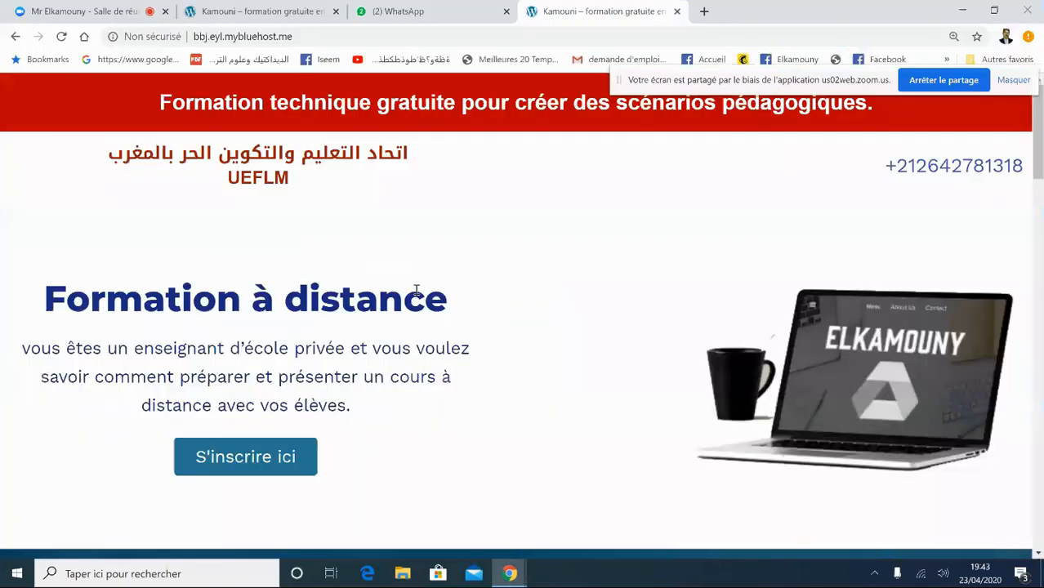
left_click(704, 11)
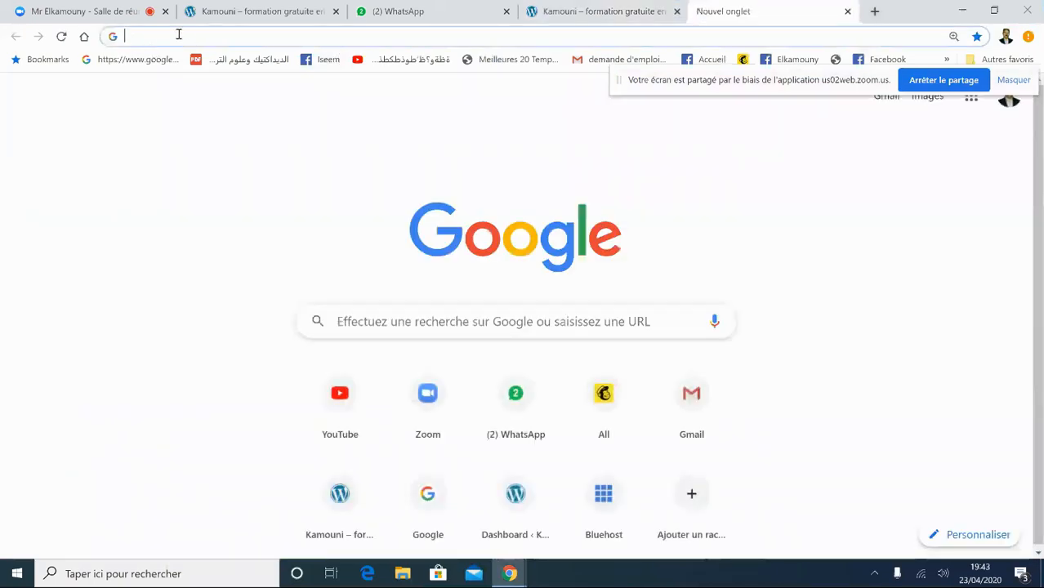
type("local")
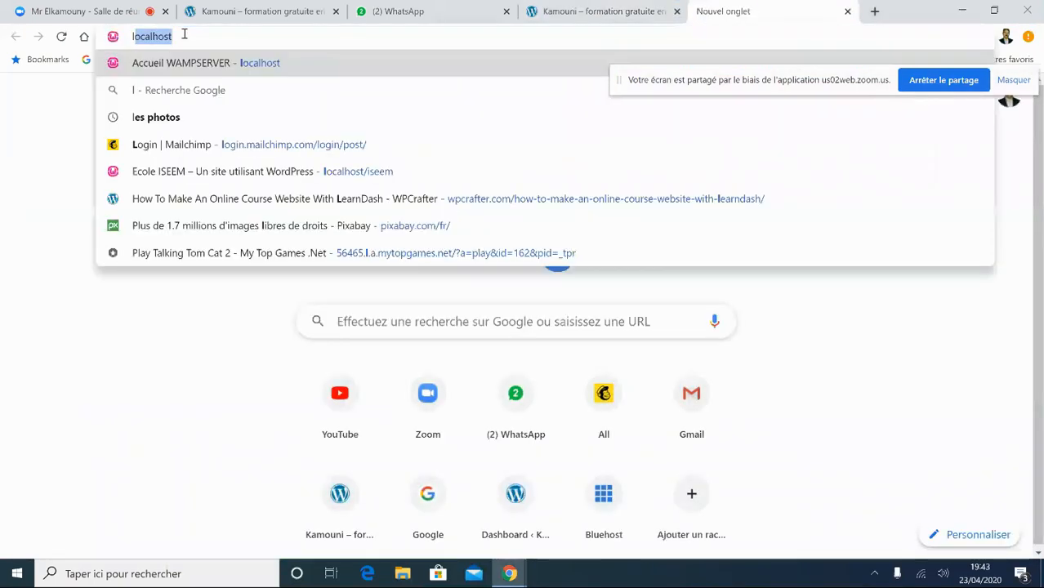
type("host")
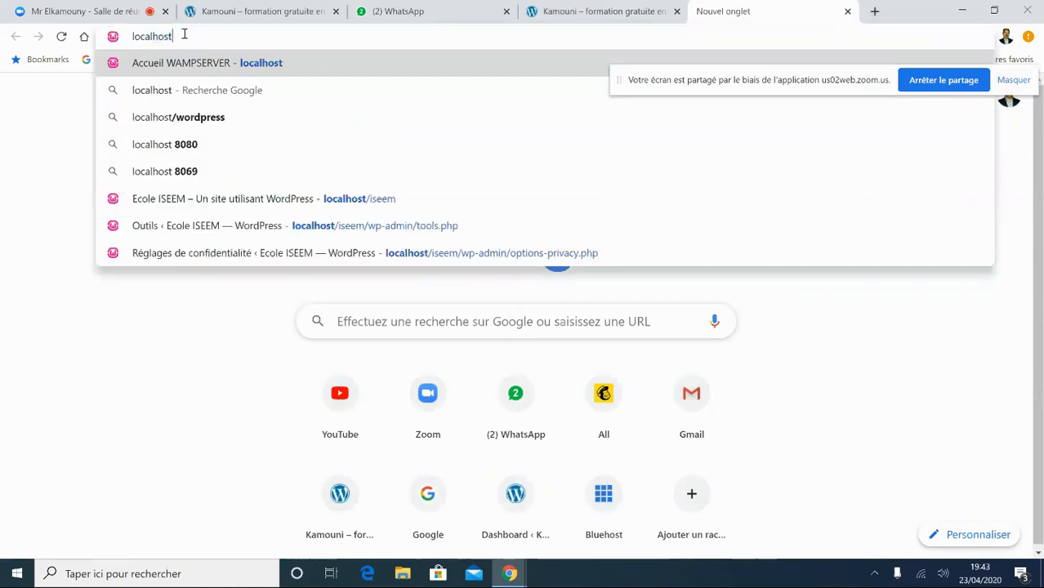
type("/")
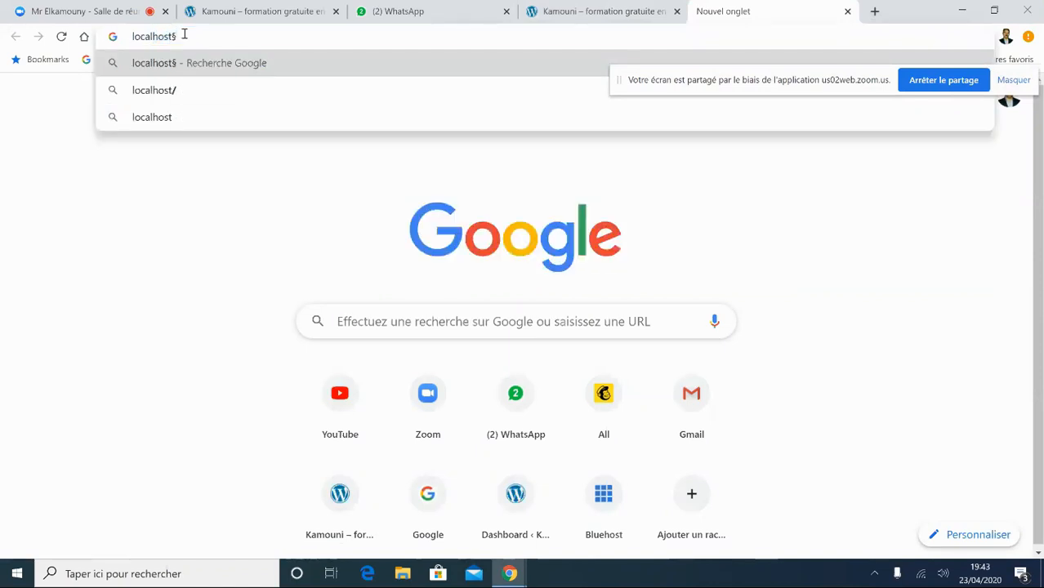
key("BackSpace")
type("/")
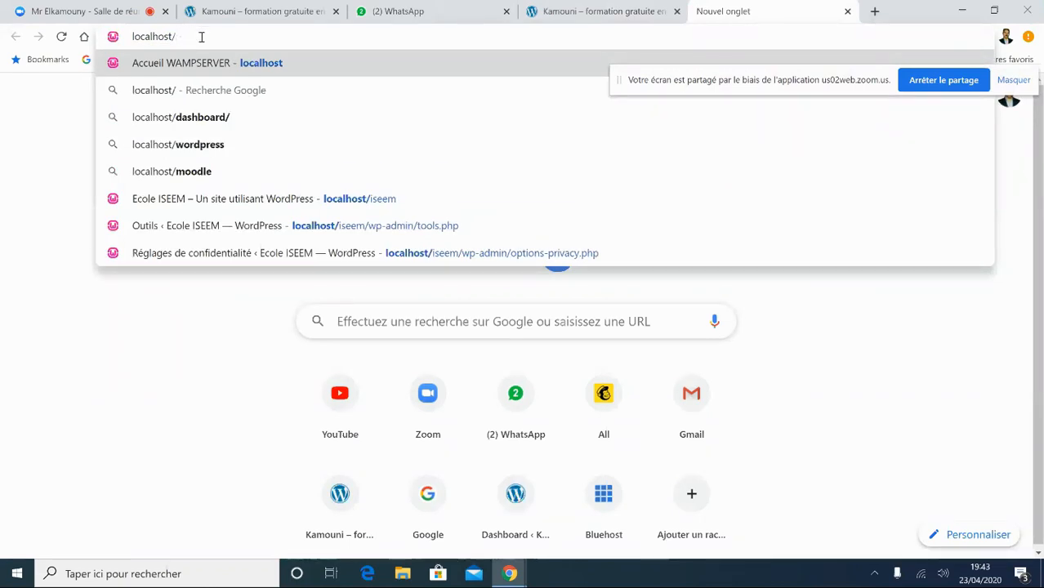
key("BackSpace")
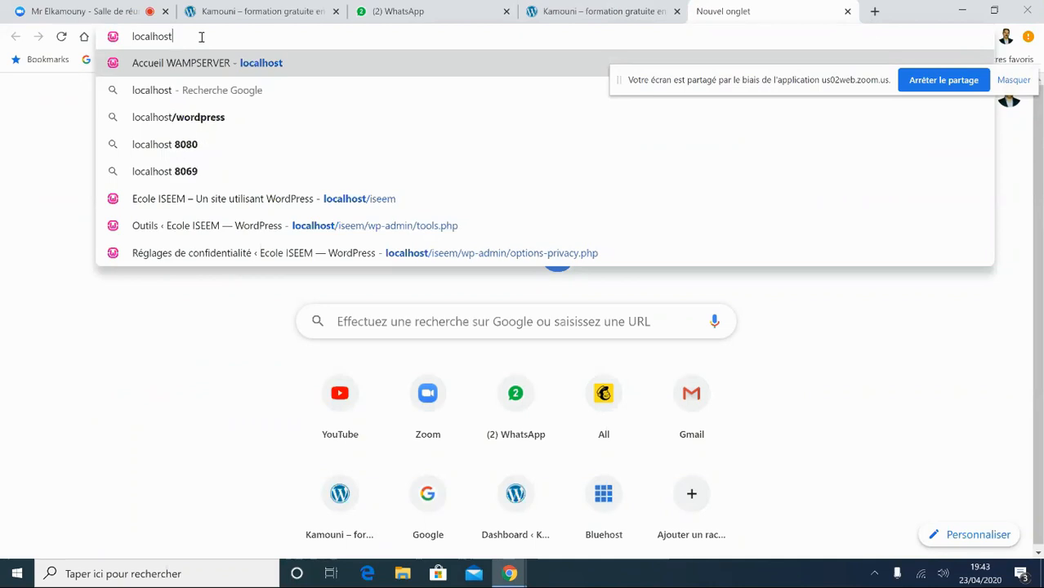
key("Return")
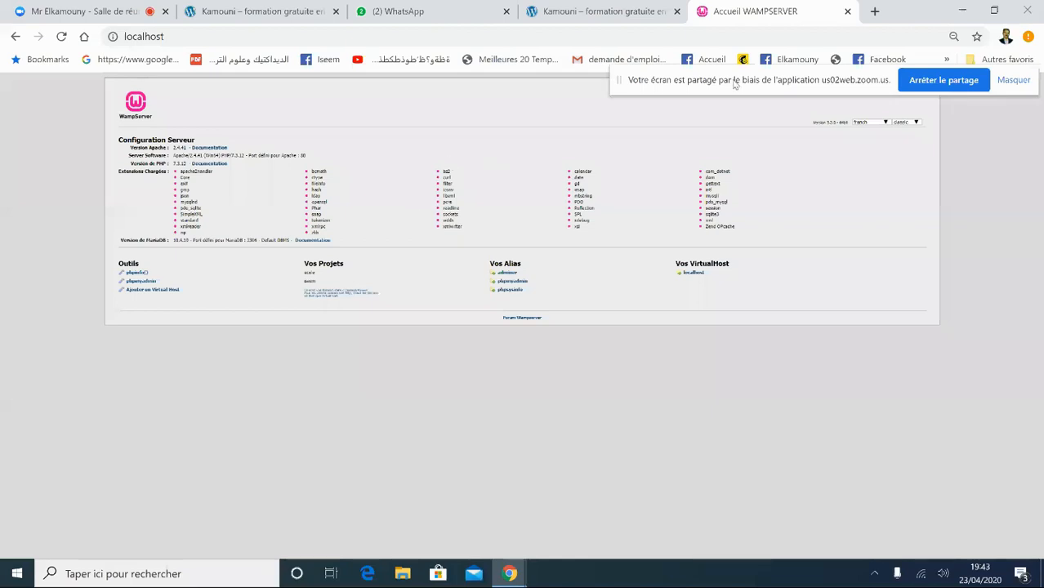
- Raise Chrome's page zoom to 80 % on the WampServer localhost home page
left_click(953, 38)
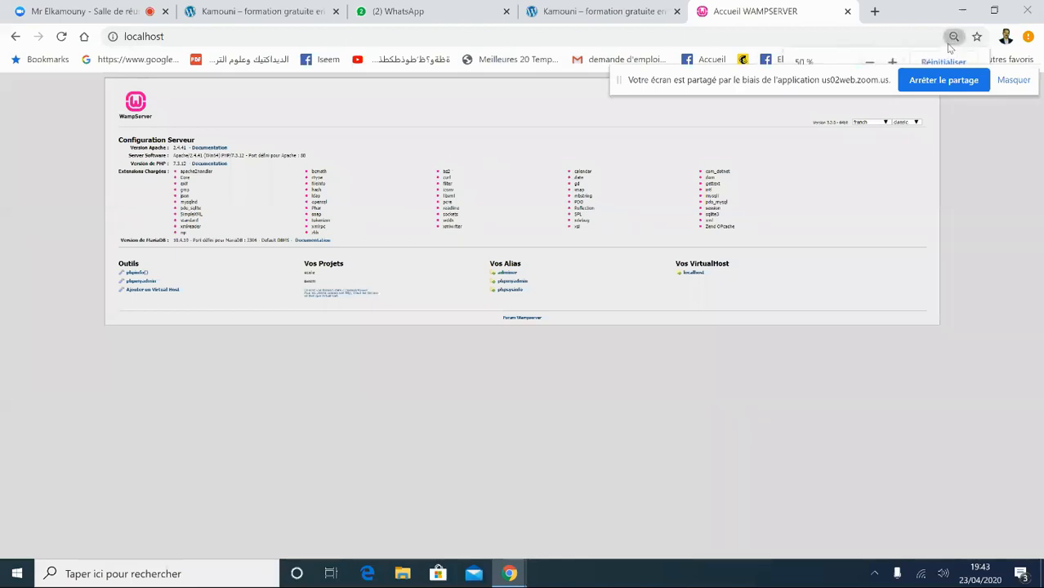
left_click(892, 63)
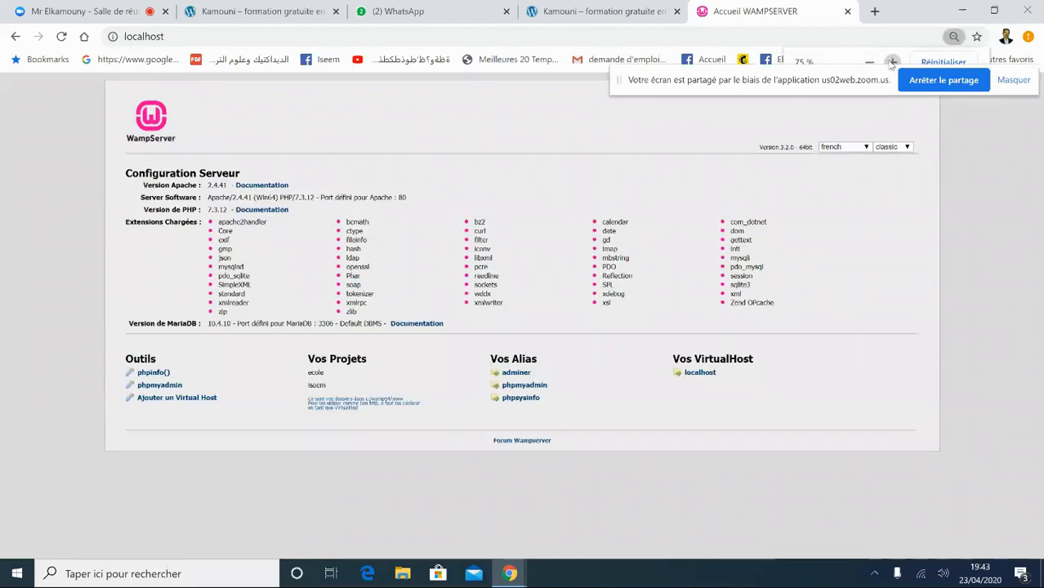
left_click(892, 63)
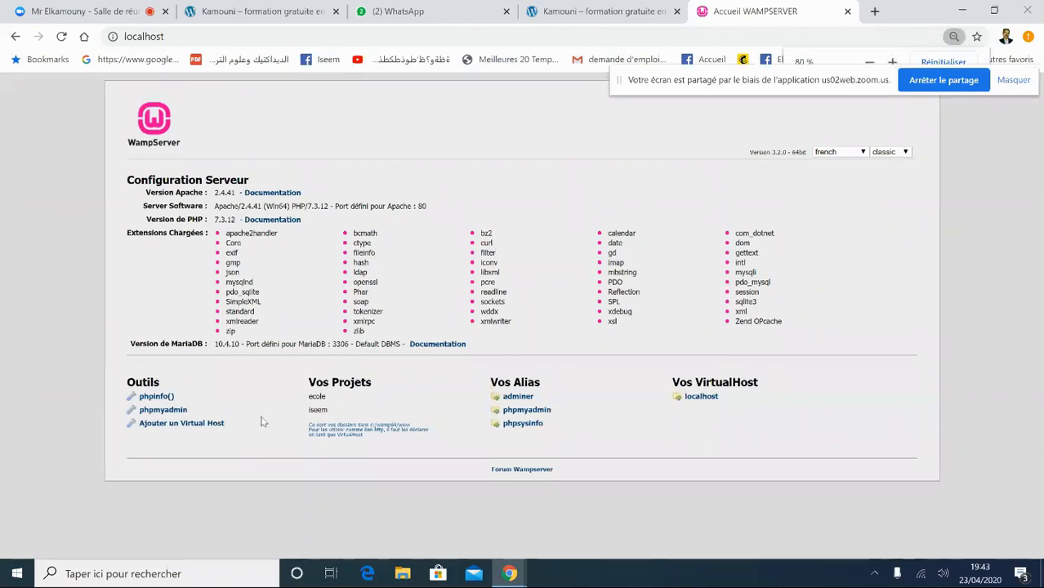
- Highlight the iseem project name under Vos Projets, then place the cursor in the address bar
left_click_drag(312, 382, 371, 383)
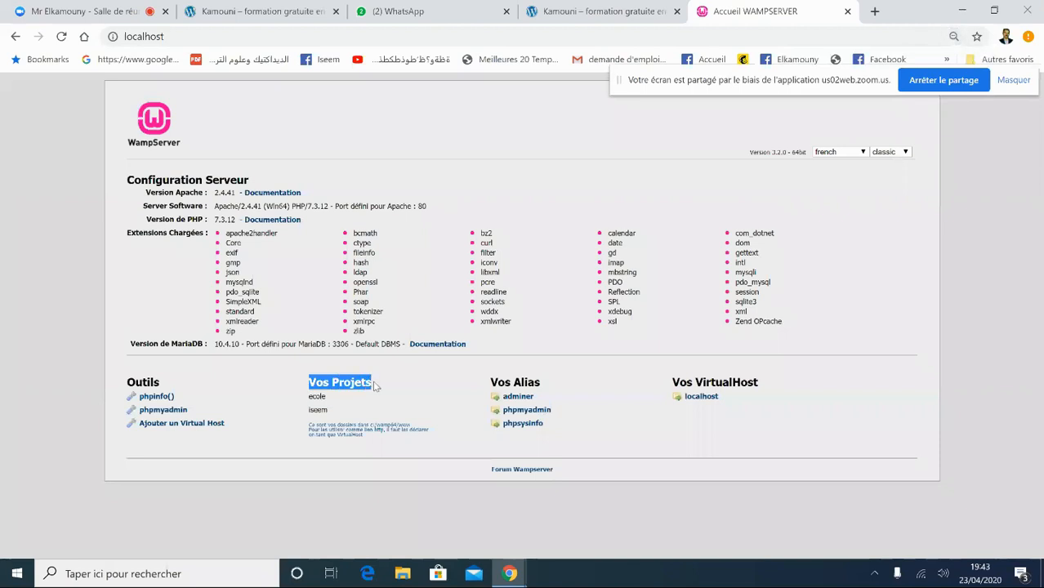
left_click(311, 398)
left_click_drag(311, 397, 316, 410)
double_click(317, 411)
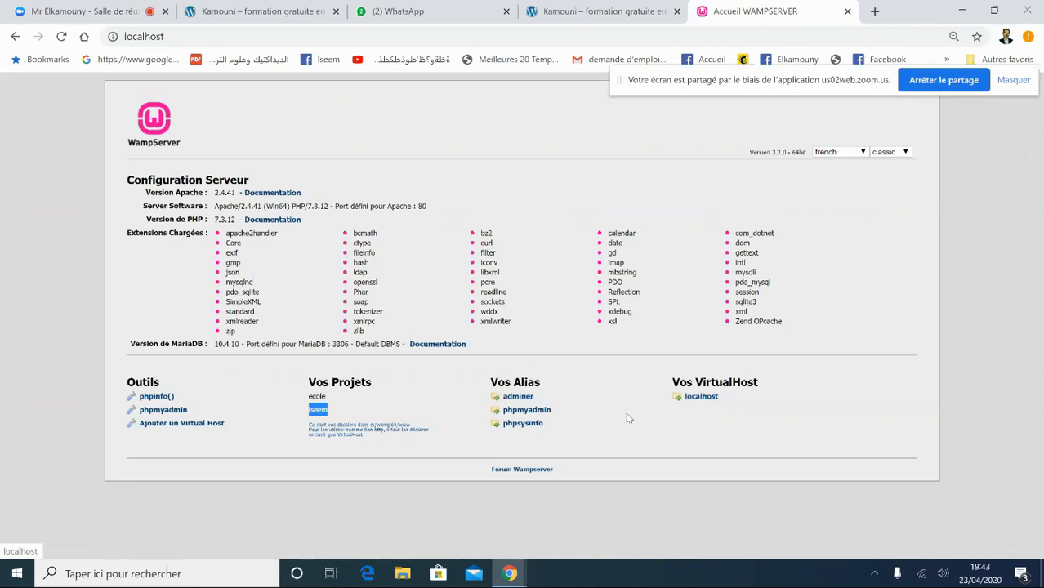
left_click(374, 408)
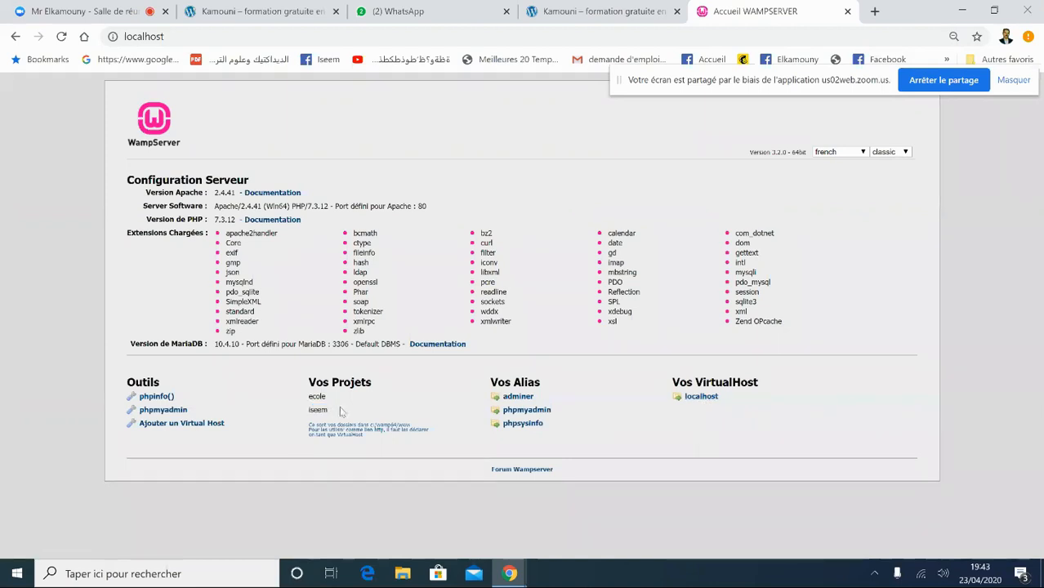
double_click(314, 409)
left_click(175, 36)
- Load the existing site at localhost/iseem
left_click(180, 36)
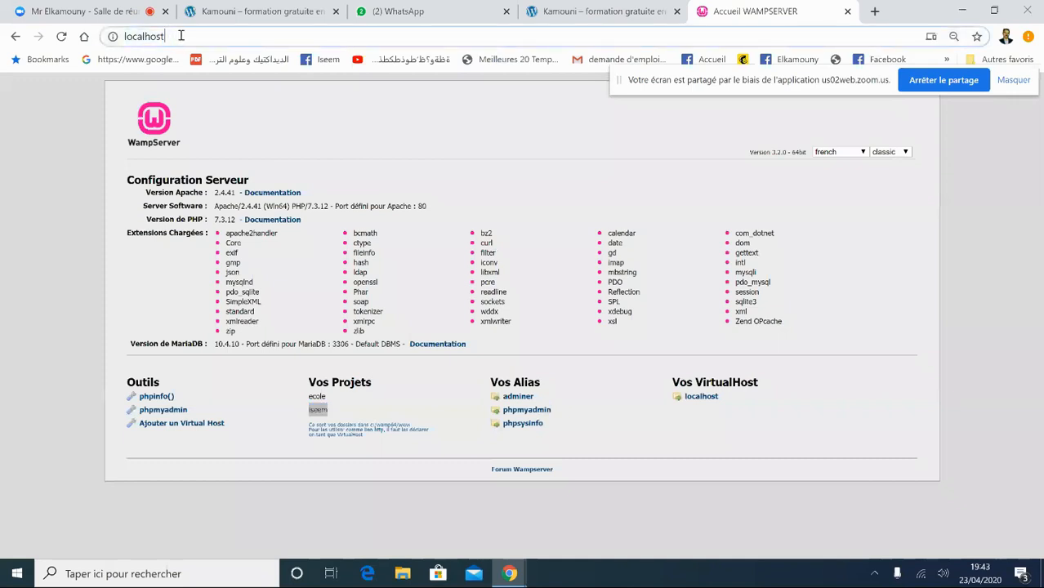
type("§")
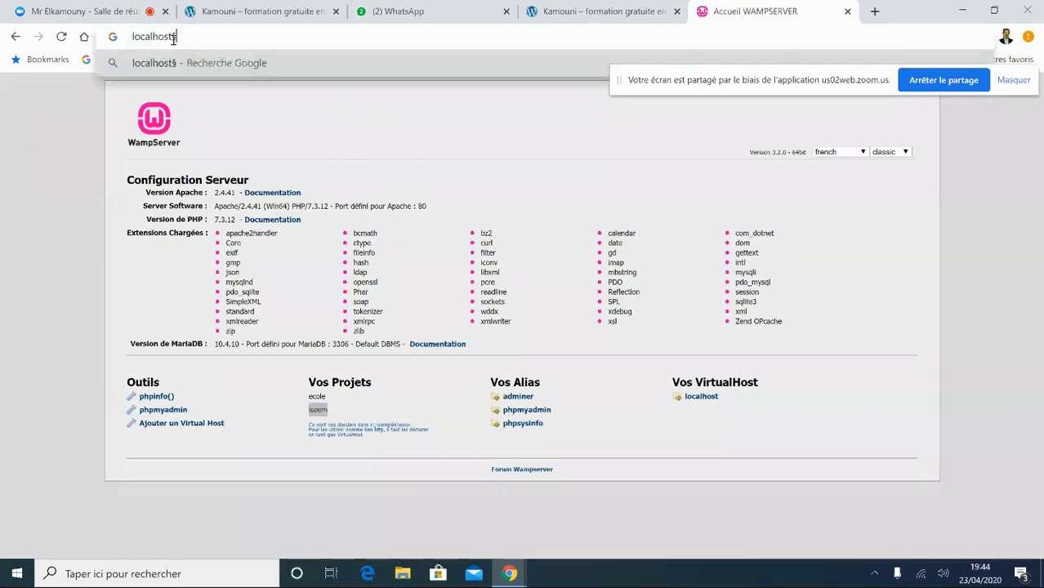
key("BackSpace")
type(".")
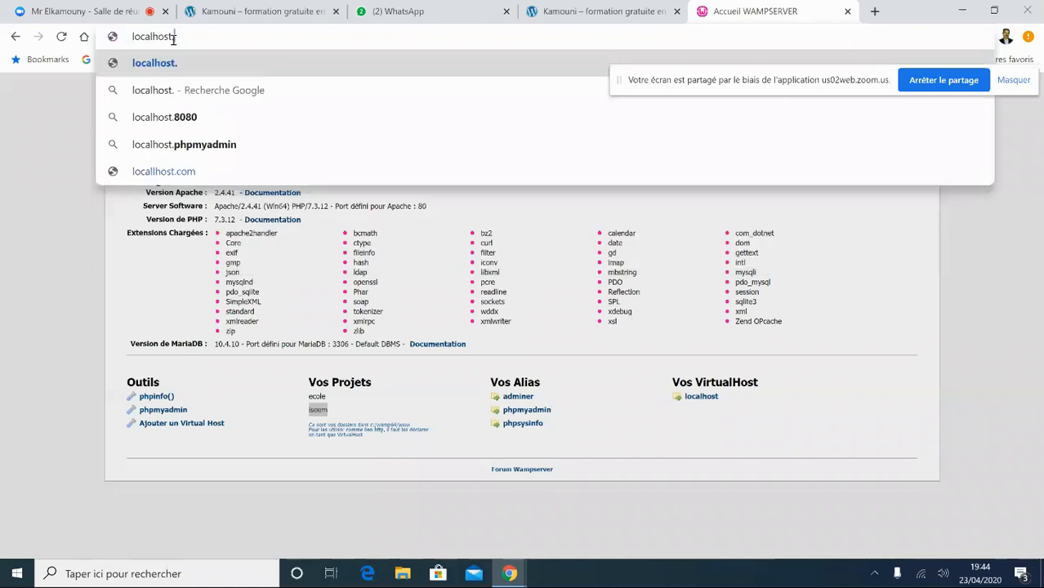
key("BackSpace")
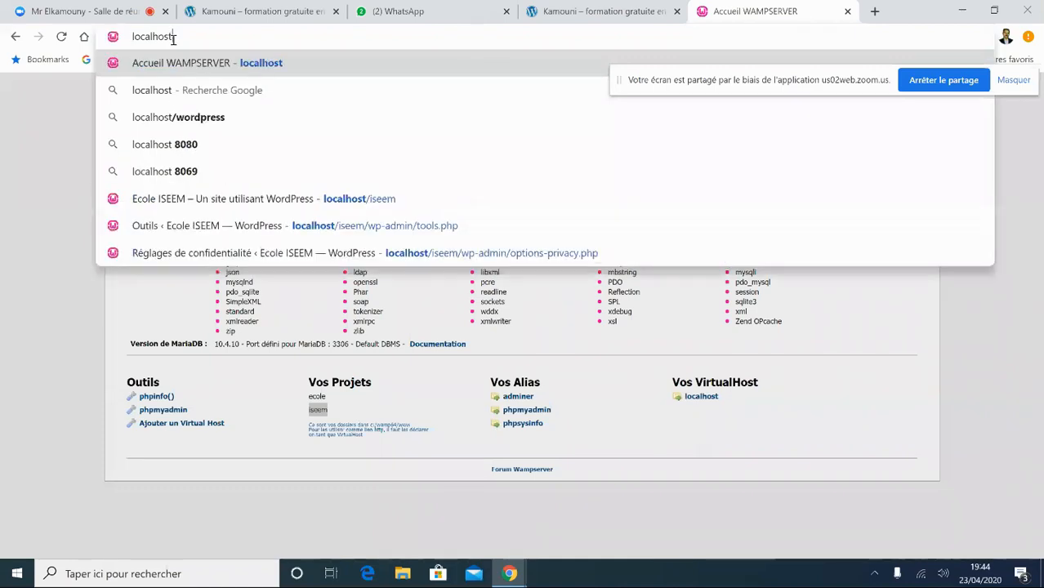
type(".")
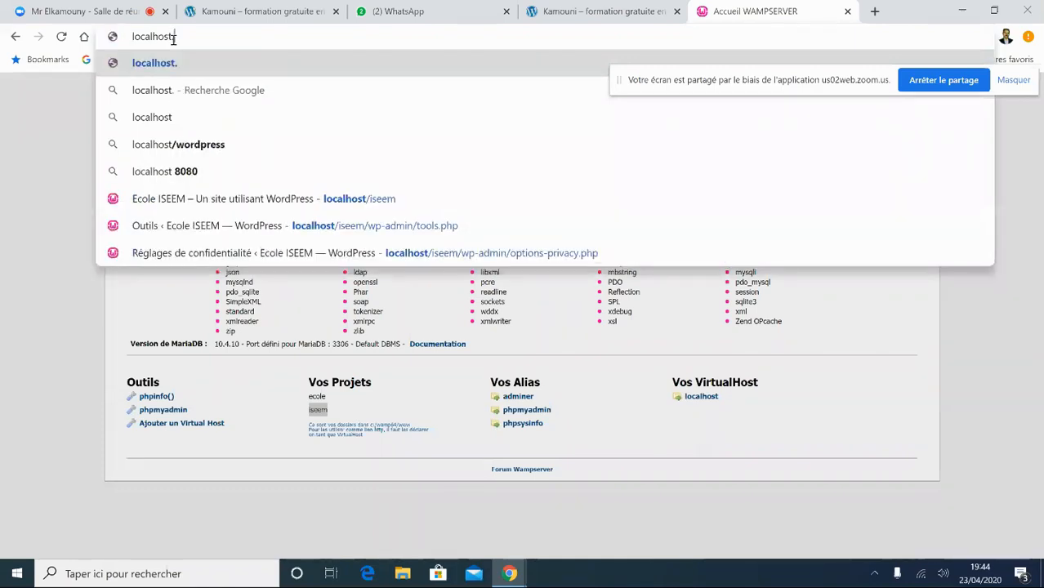
key("BackSpace")
type("/")
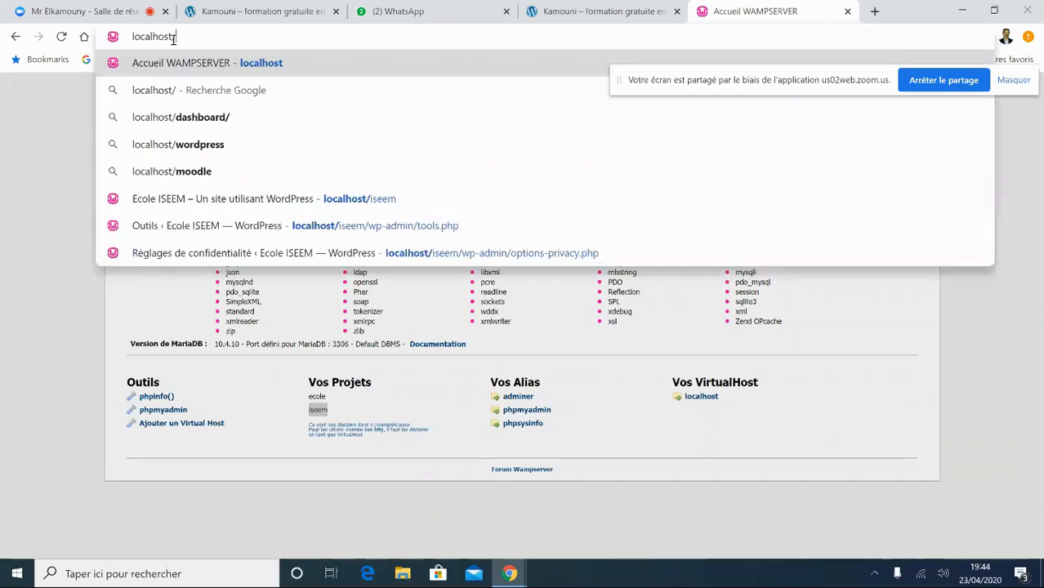
type("iseem")
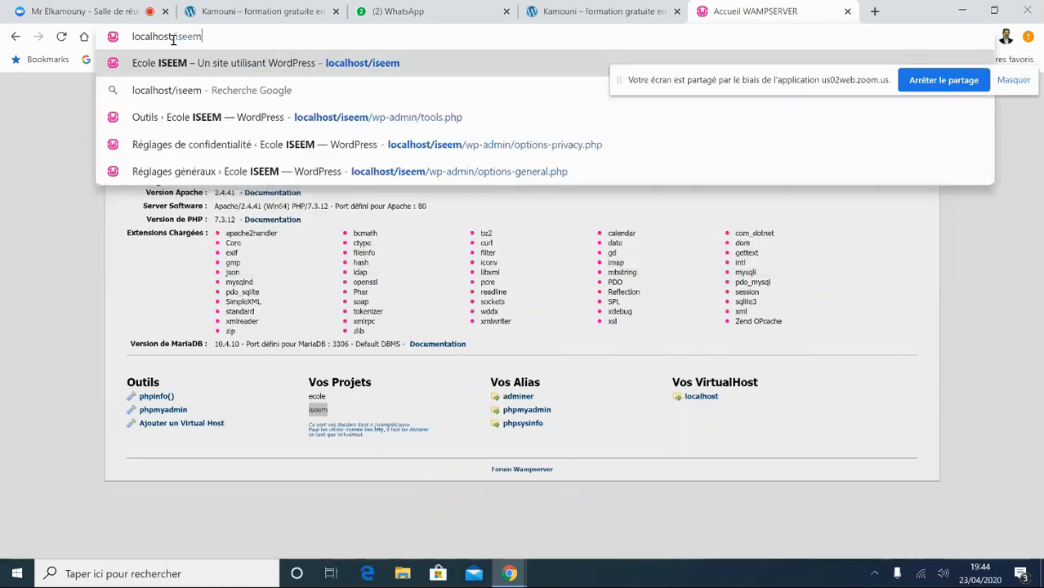
key("Return")
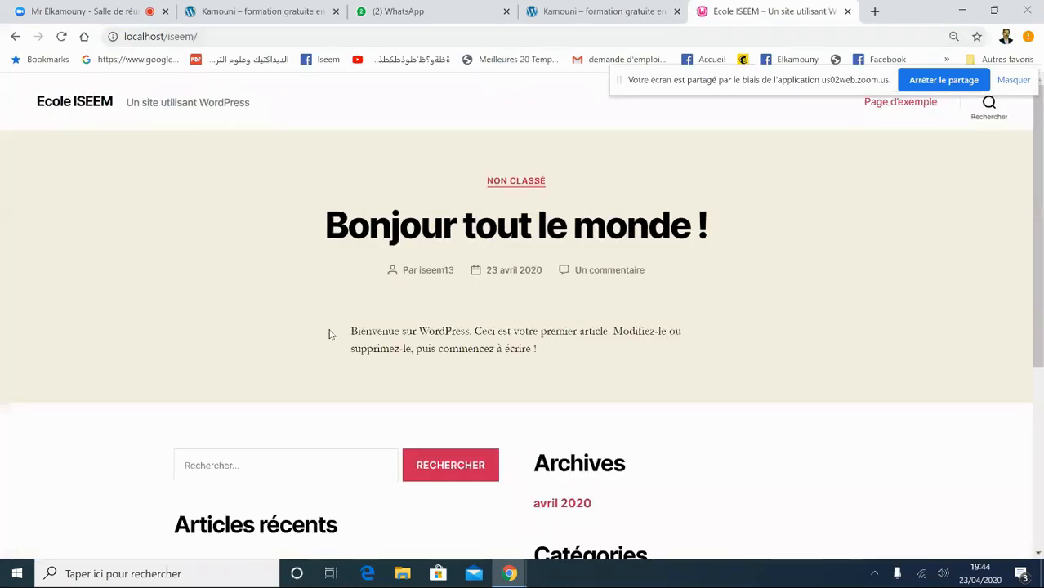
- Scroll the Ecole ISEEM front page, then select the iseem/ folder in the URL
scroll(1041, 197, "down", 1)
left_click_drag(1043, 198, 1032, 135)
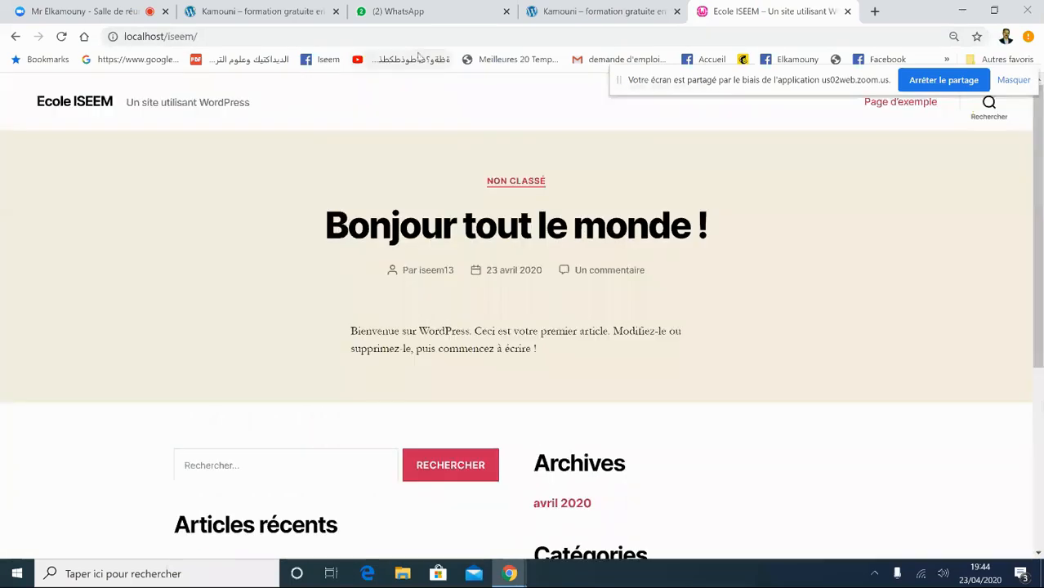
left_click_drag(198, 37, 169, 39)
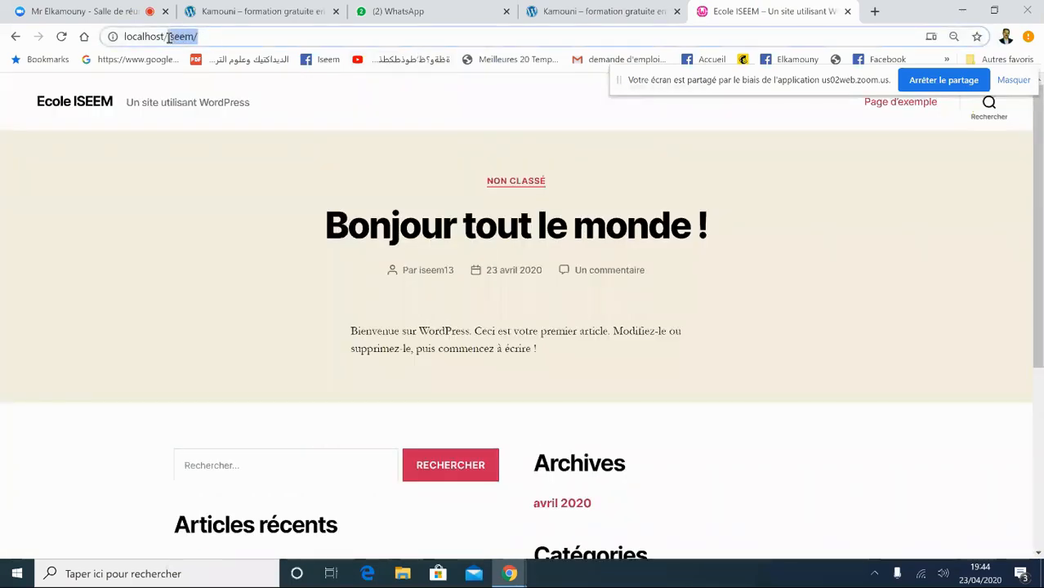
- Replace iseem with ecole in the URL to reach localhost/ecole
key("BackSpace")
type("e")
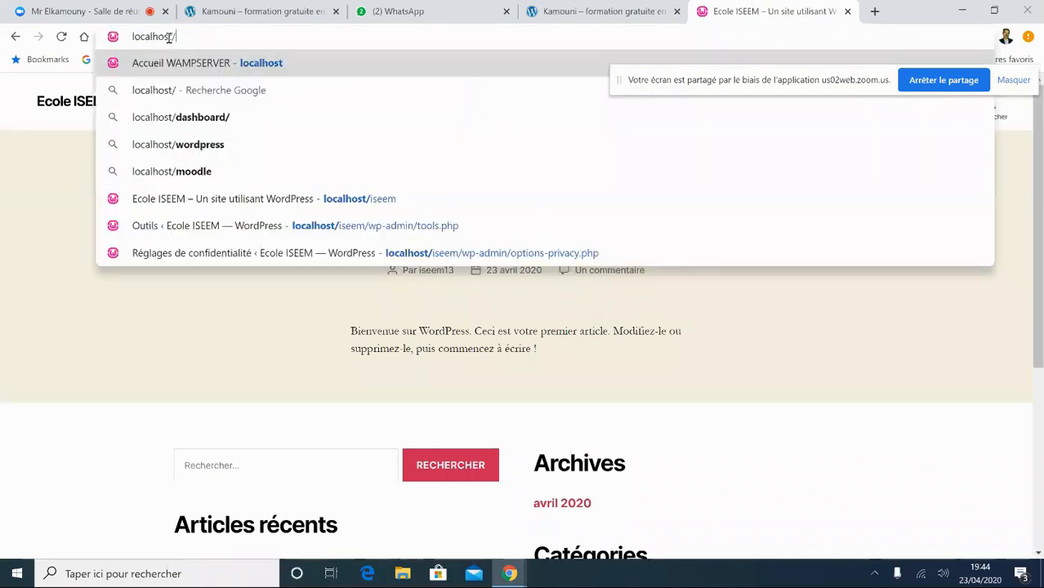
type("cole")
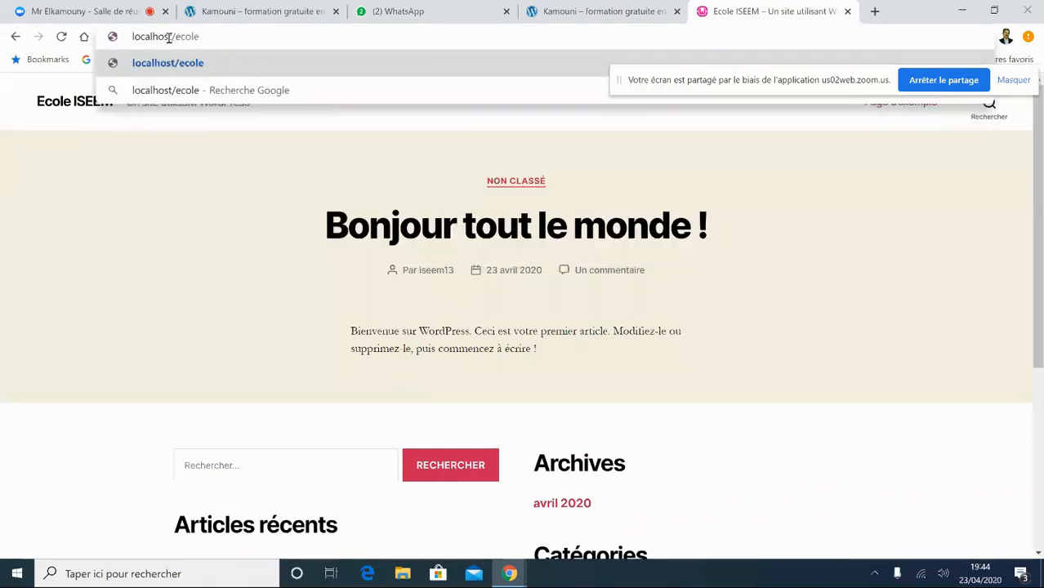
key("Return")
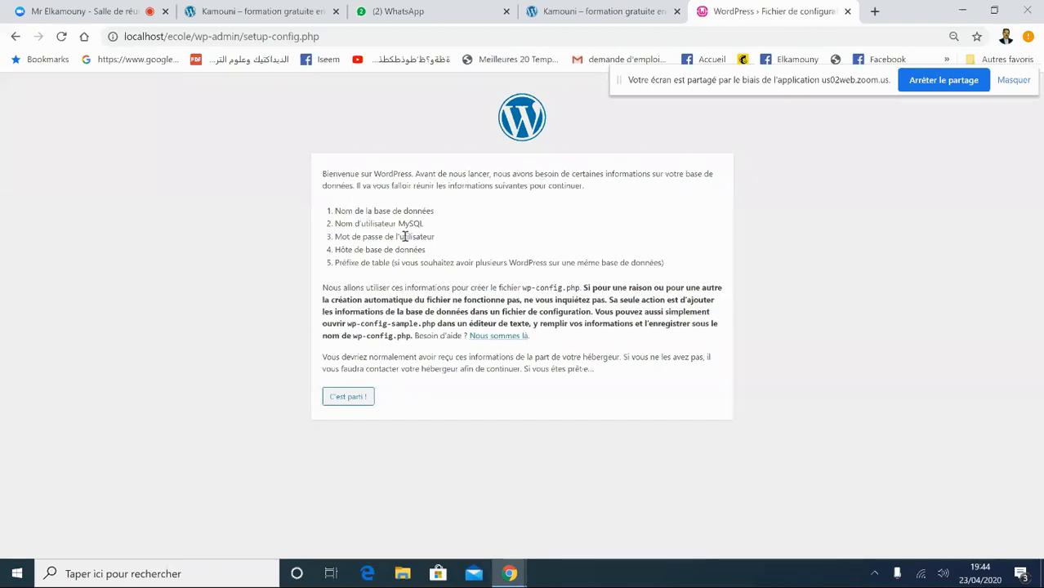
- Start the installer with C'est parti ! and clear the default 'wordpress' database name
left_click(350, 398)
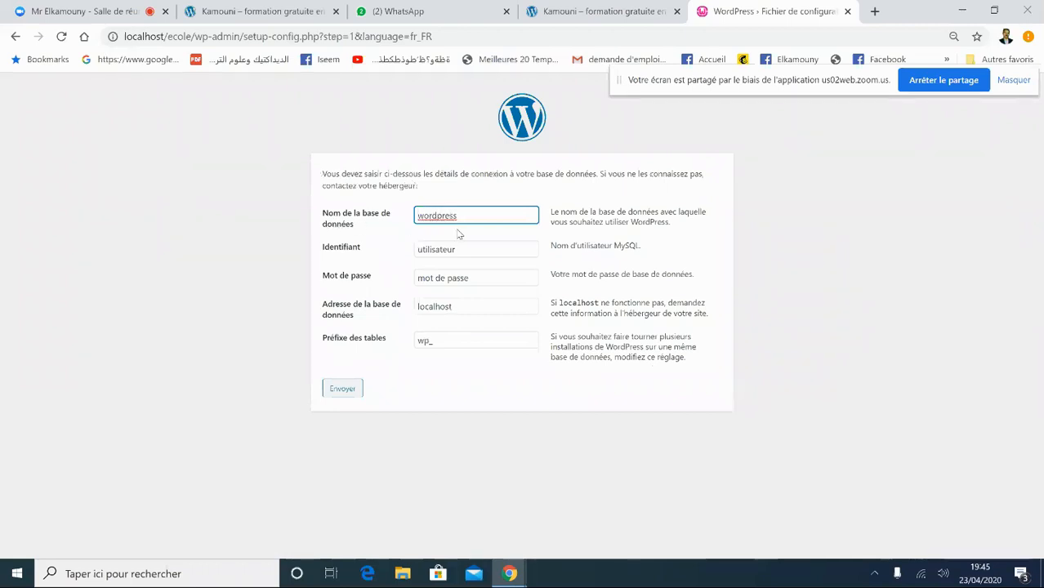
left_click_drag(472, 218, 409, 221)
key("BackSpace")
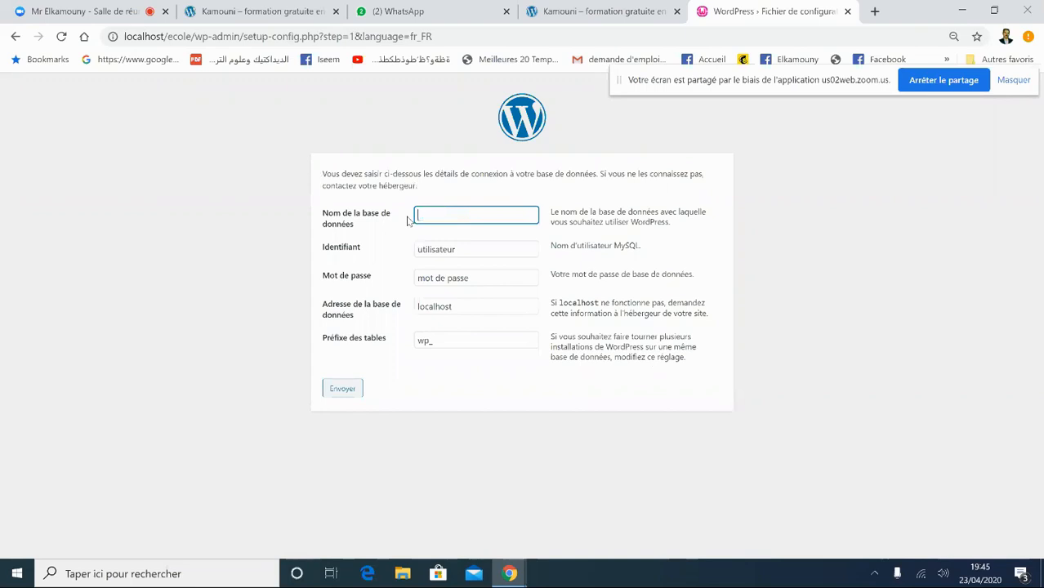
- Open phpMyAdmin from the WampServer tray as root, confirm the ecole database exists, then close it
left_click(872, 574)
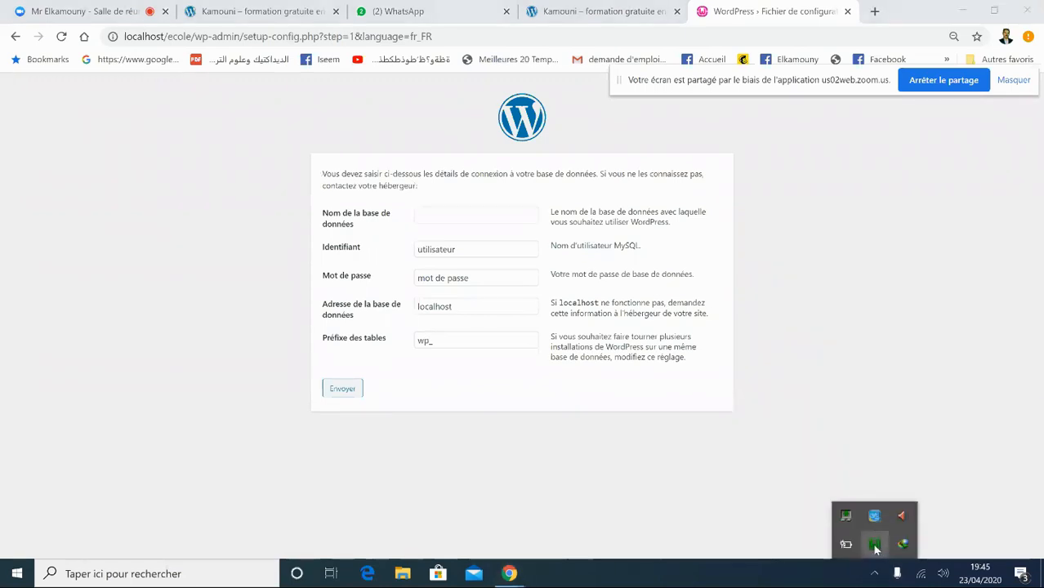
left_click(875, 546)
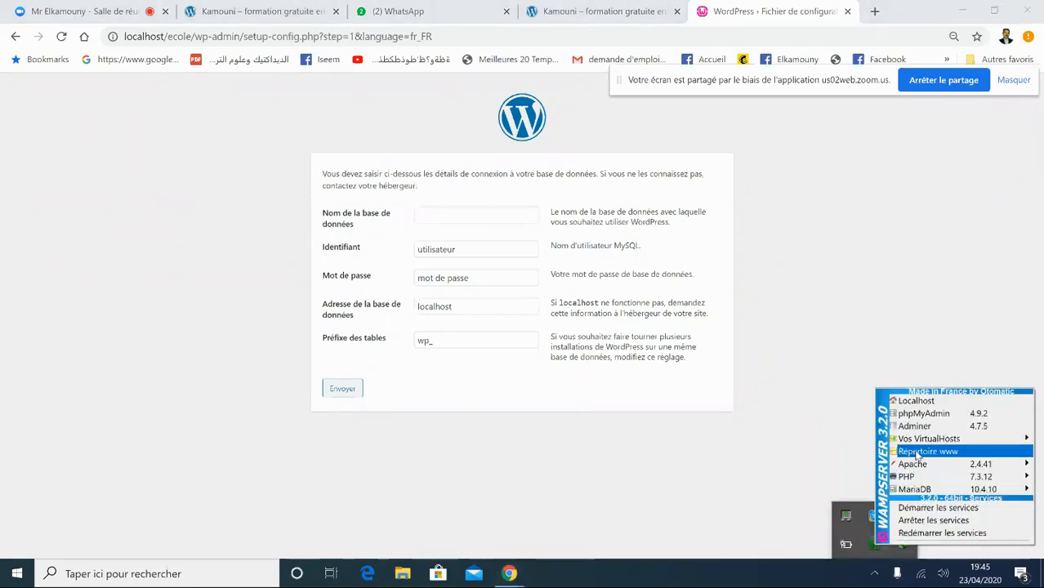
left_click(923, 415)
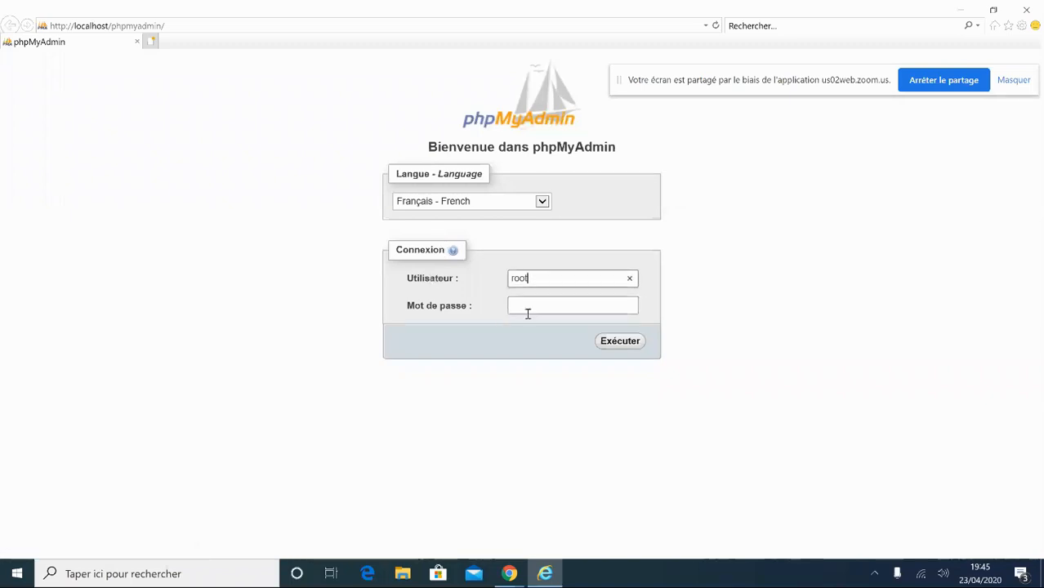
left_click(618, 344)
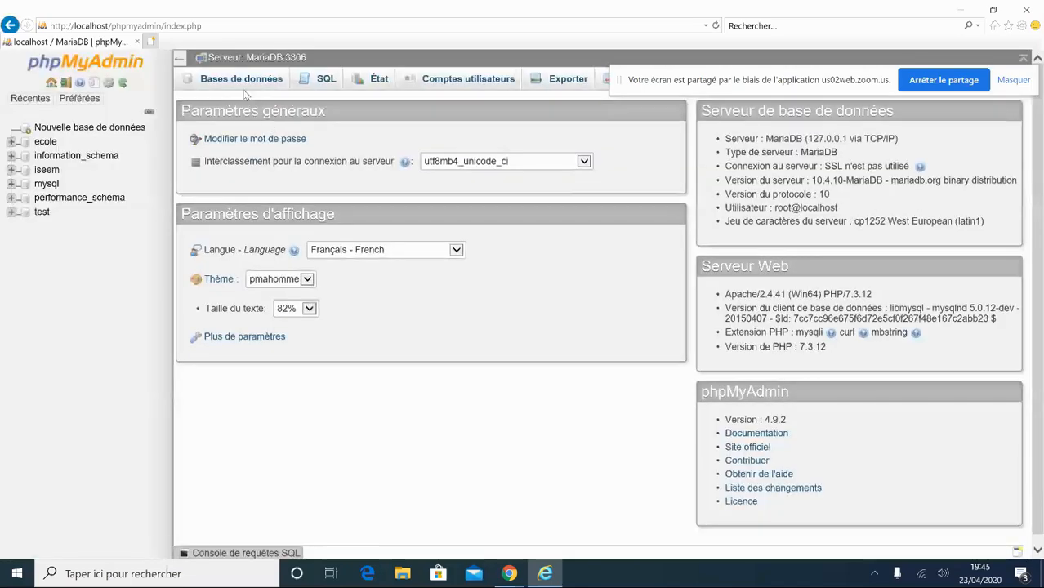
left_click(242, 80)
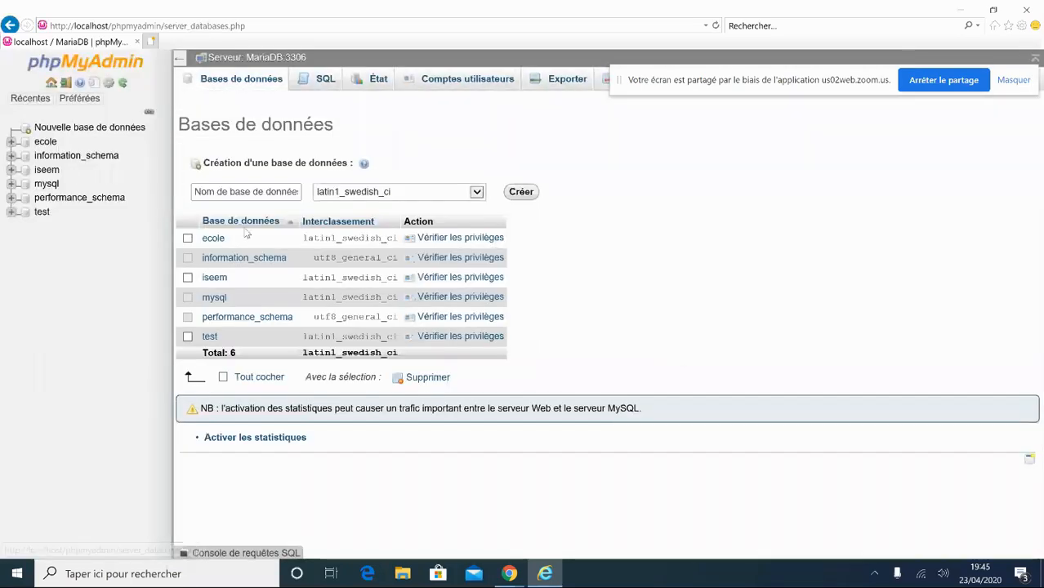
left_click(260, 191)
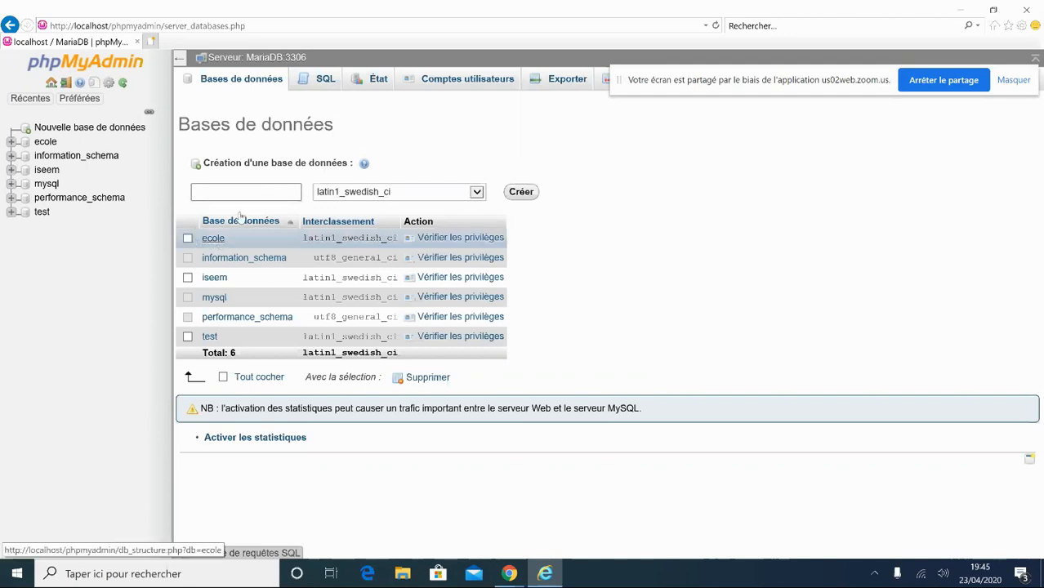
left_click(1027, 13)
- Submit database name ecole, username root and a blank password
type("ecole")
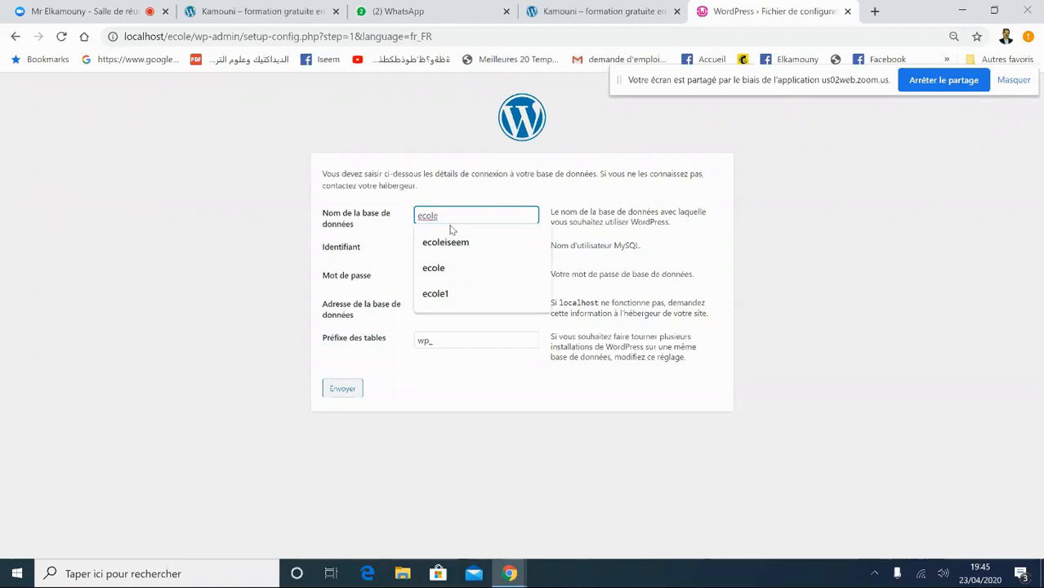
left_click(767, 223)
left_click_drag(455, 255, 333, 238)
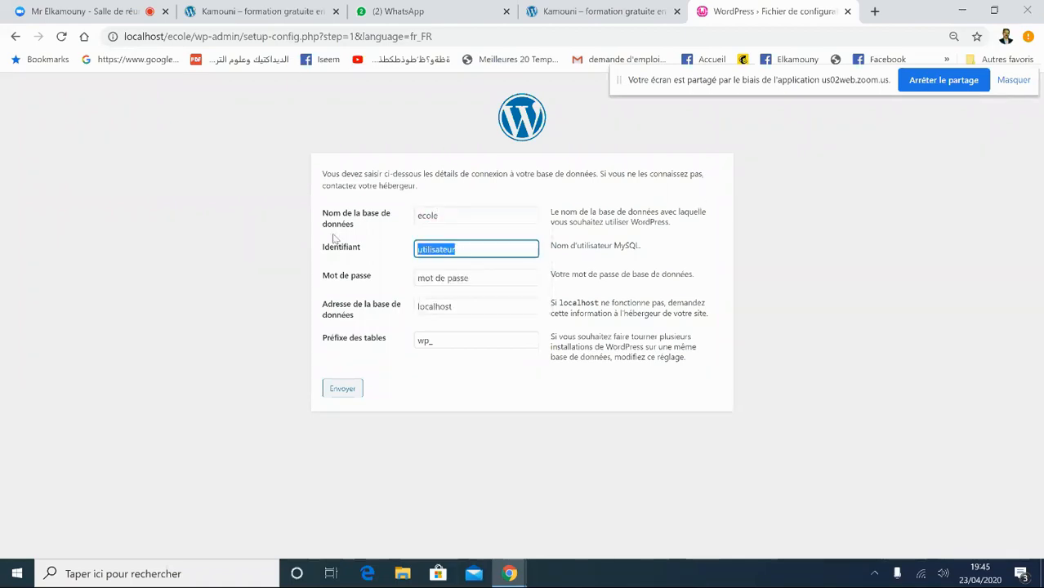
type("root")
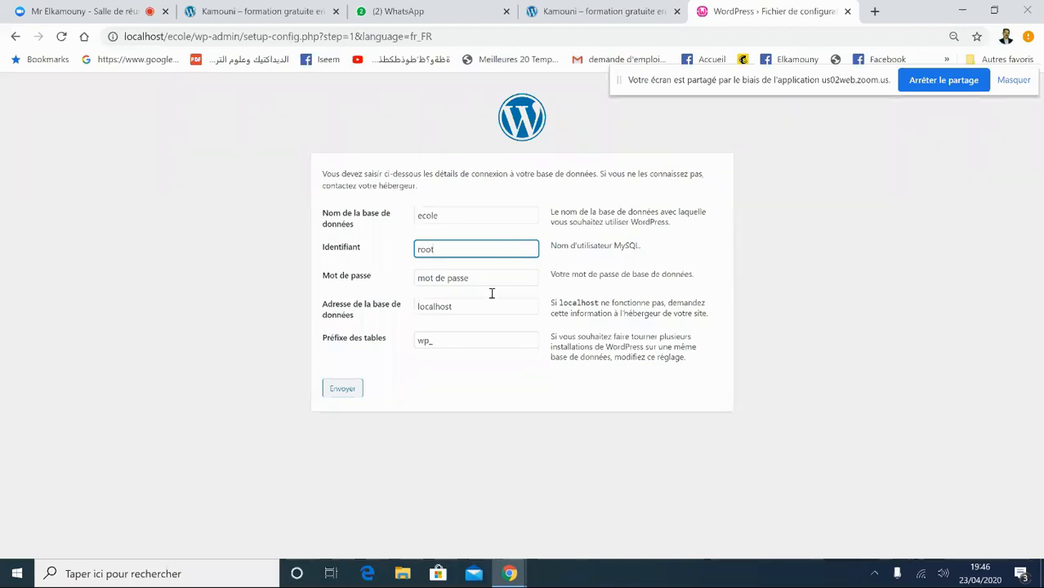
left_click_drag(492, 281, 323, 271)
key("BackSpace")
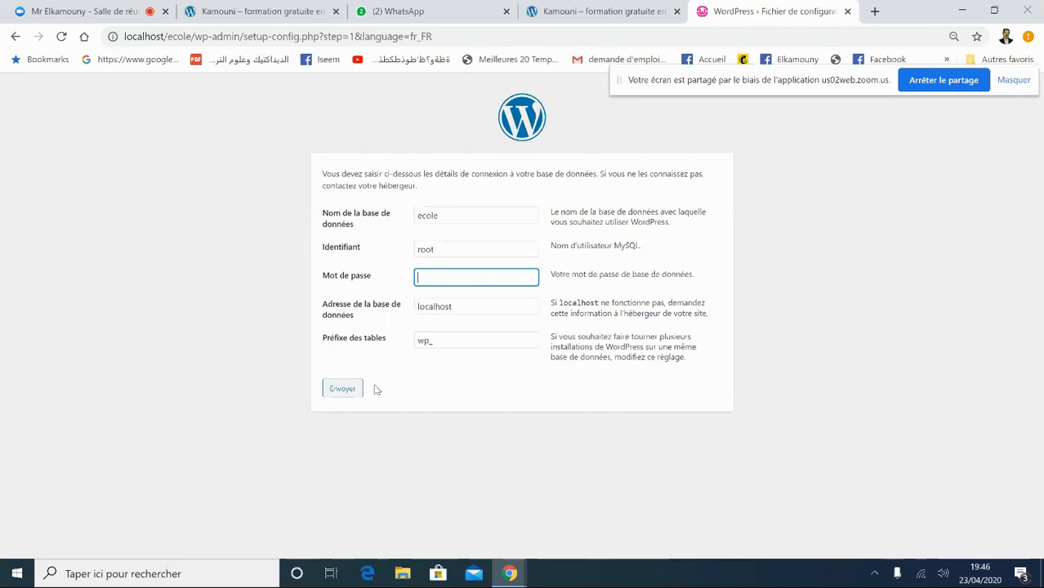
left_click(346, 391)
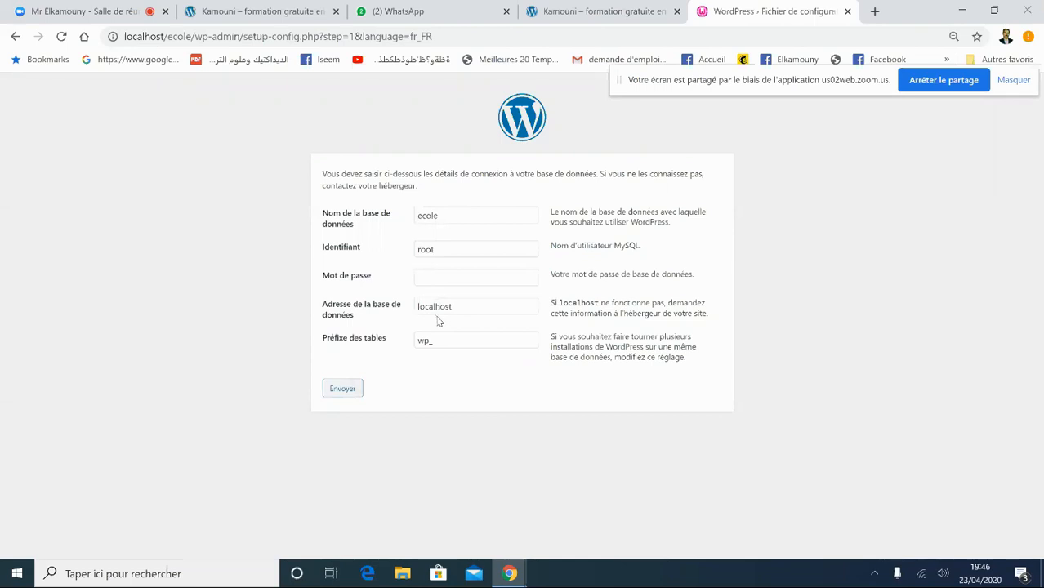
left_click(326, 395)
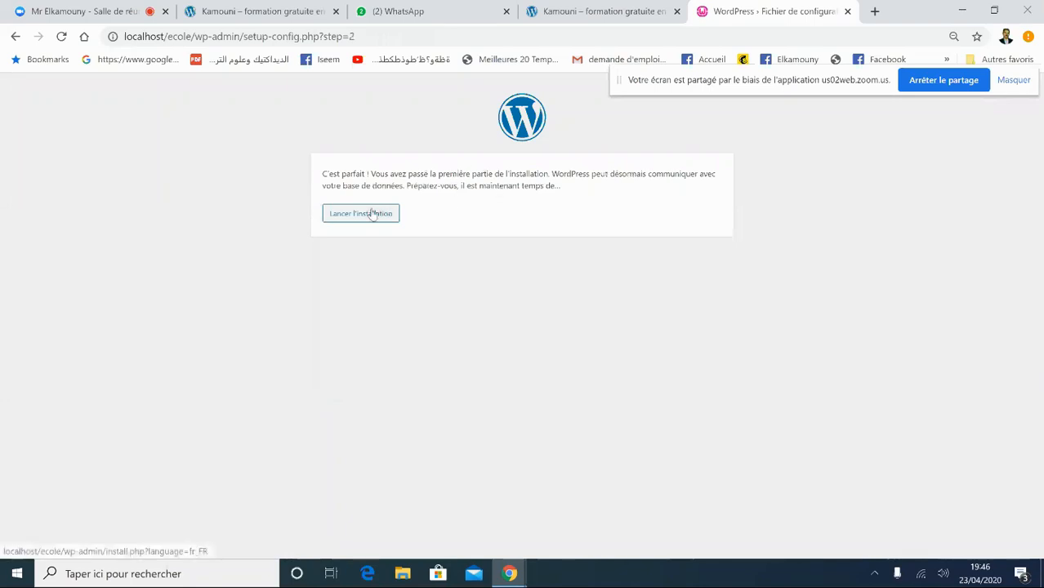
- Enter 'Ecole ISEEM' as the site title
left_click(344, 225)
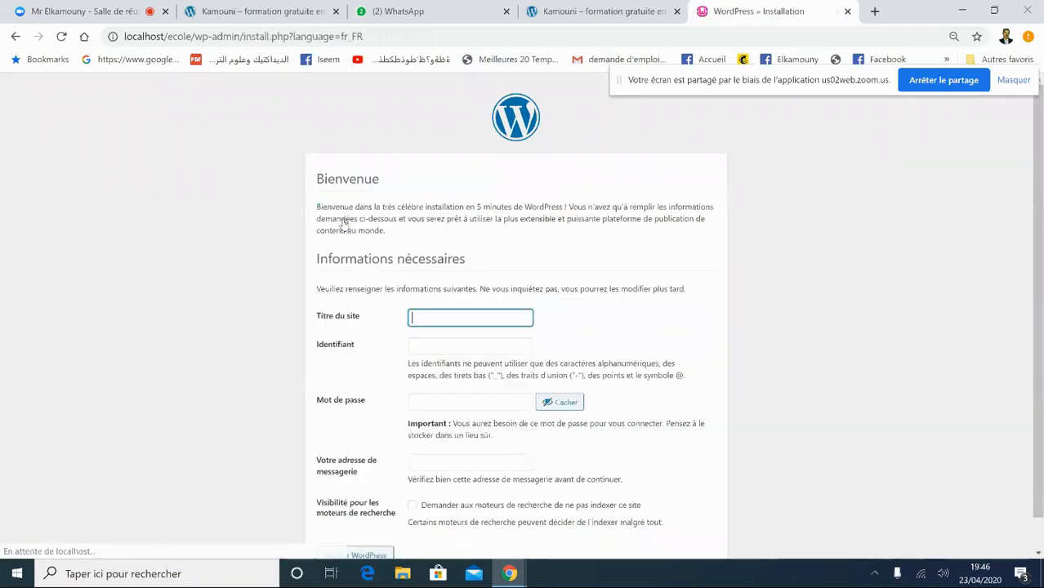
mouse_move(1041, 189)
left_mouse_down()
mouse_move(1041, 237)
mouse_move(1040, 179)
left_mouse_up()
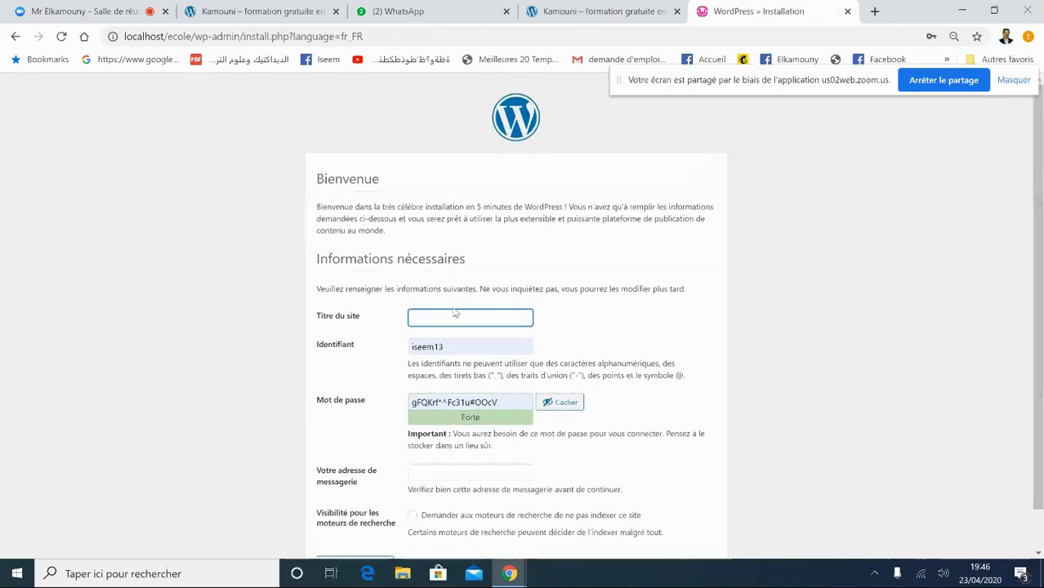
type("Ecole")
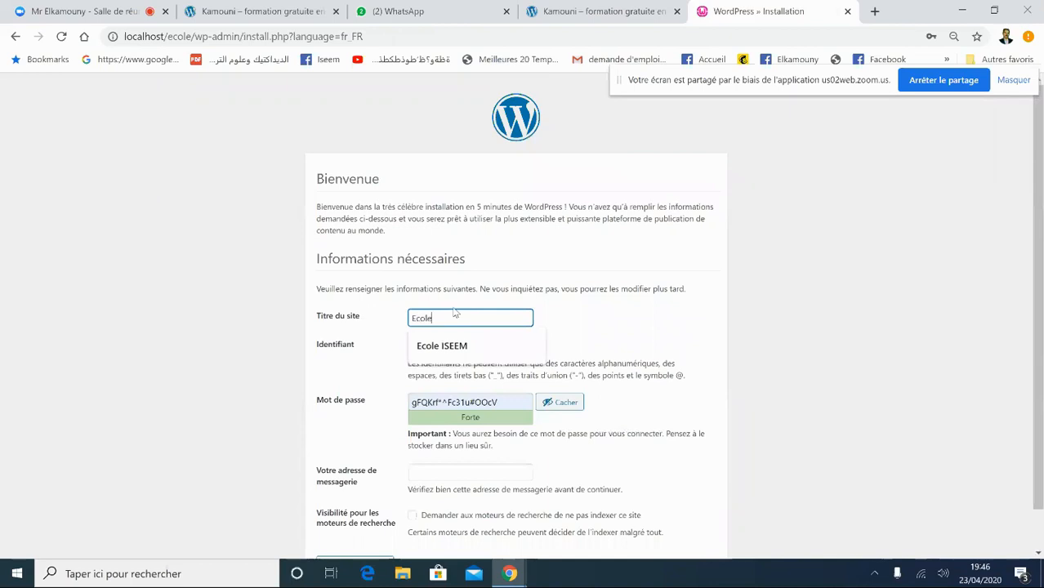
type("nISEE")
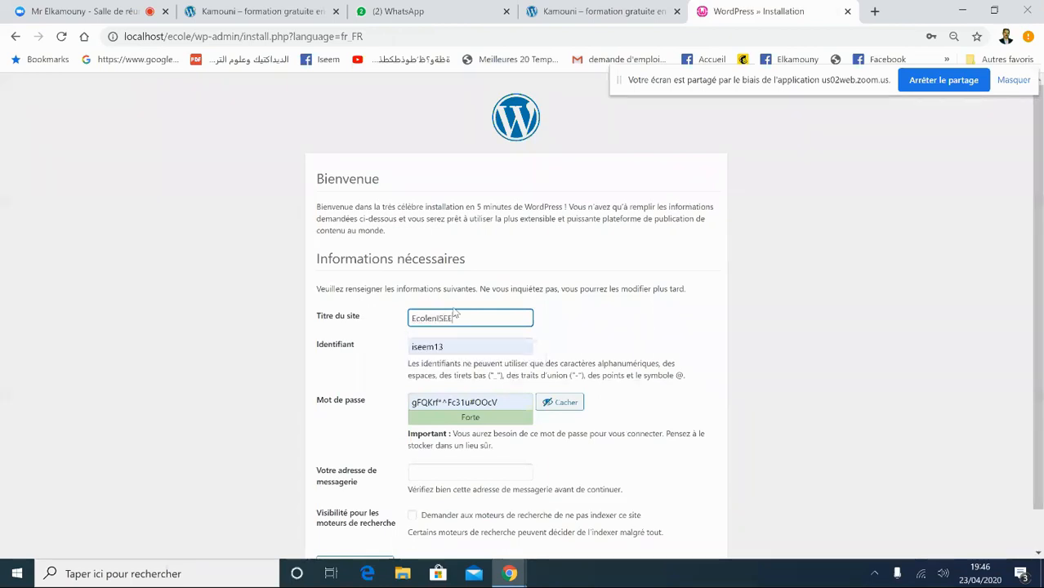
key("BackSpace")
key("BackSpace")
key("BackSpace")
key("BackSpace")
key("BackSpace")
type("ISEEM")
left_click(631, 340)
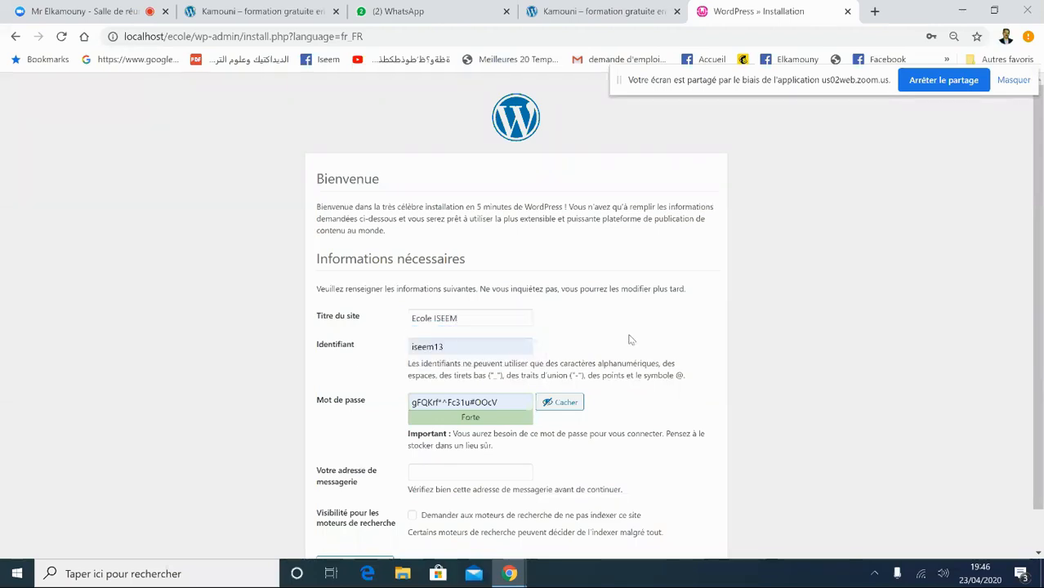
- Set the admin username to admin with a new weak password, confirming its use
left_click(466, 346)
left_click_drag(465, 346, 392, 353)
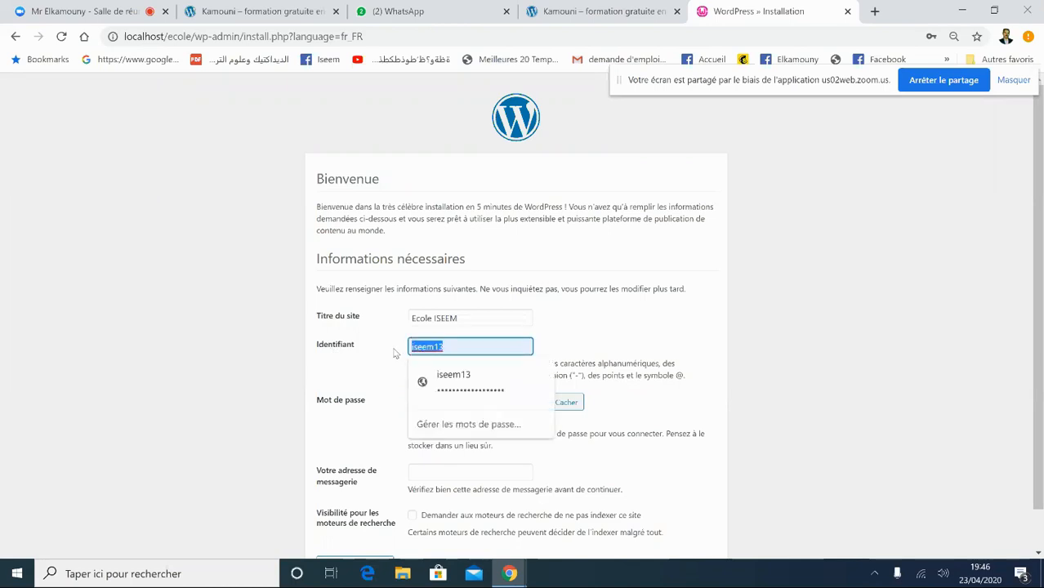
key("BackSpace")
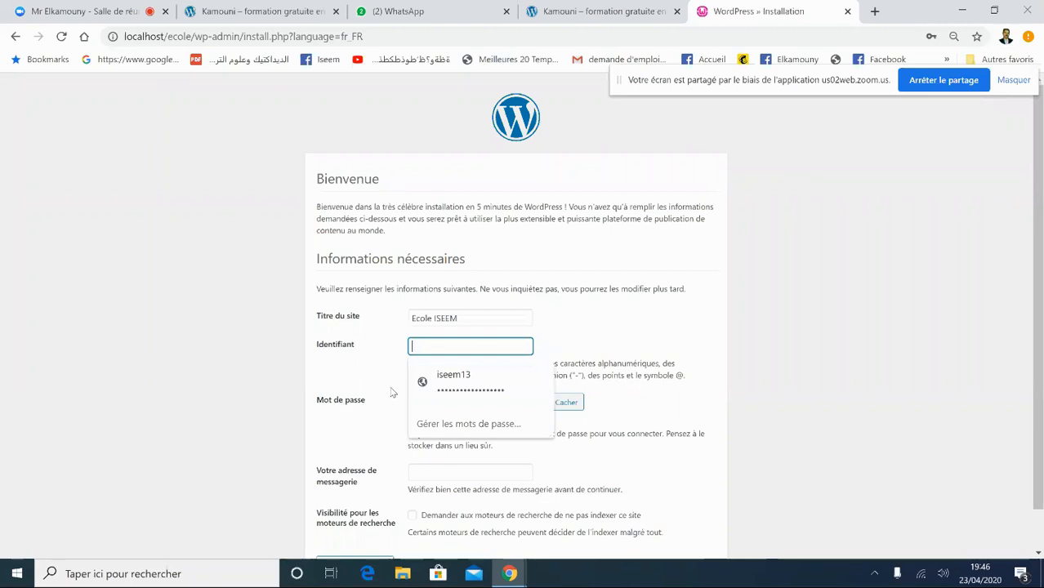
type("admin")
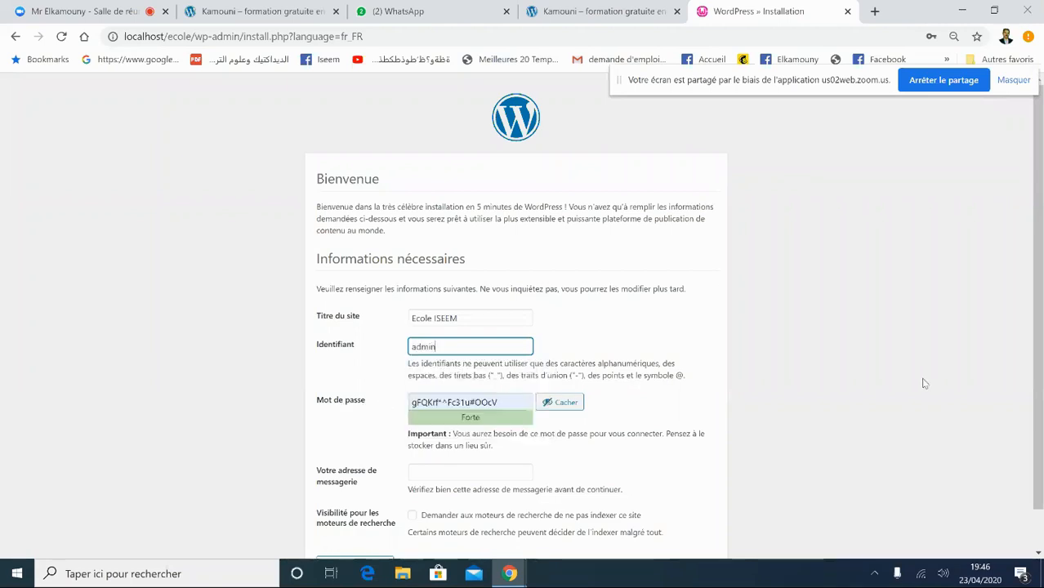
left_click(617, 475)
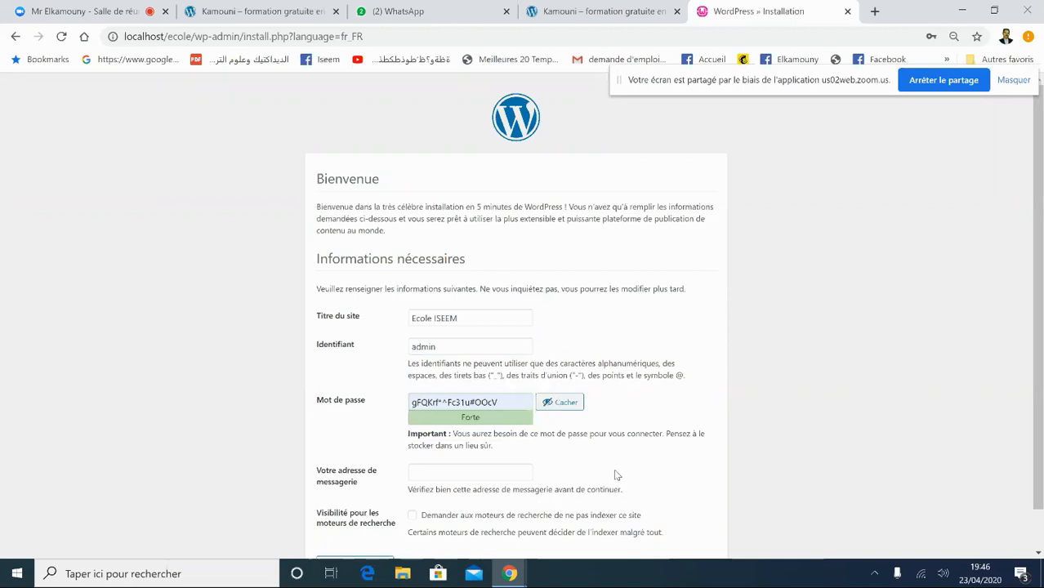
left_click_drag(501, 403, 378, 401)
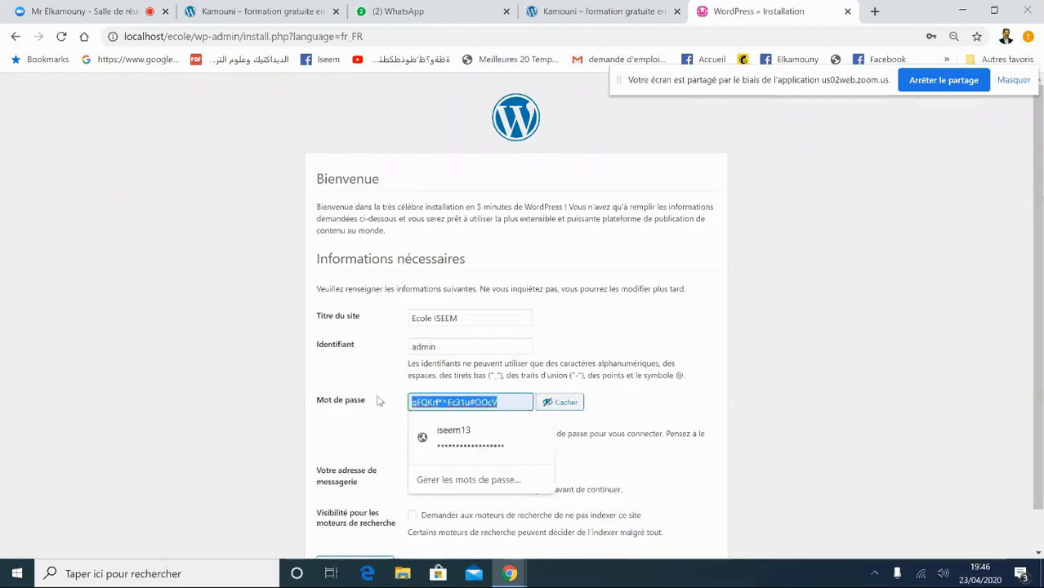
type("admin1234")
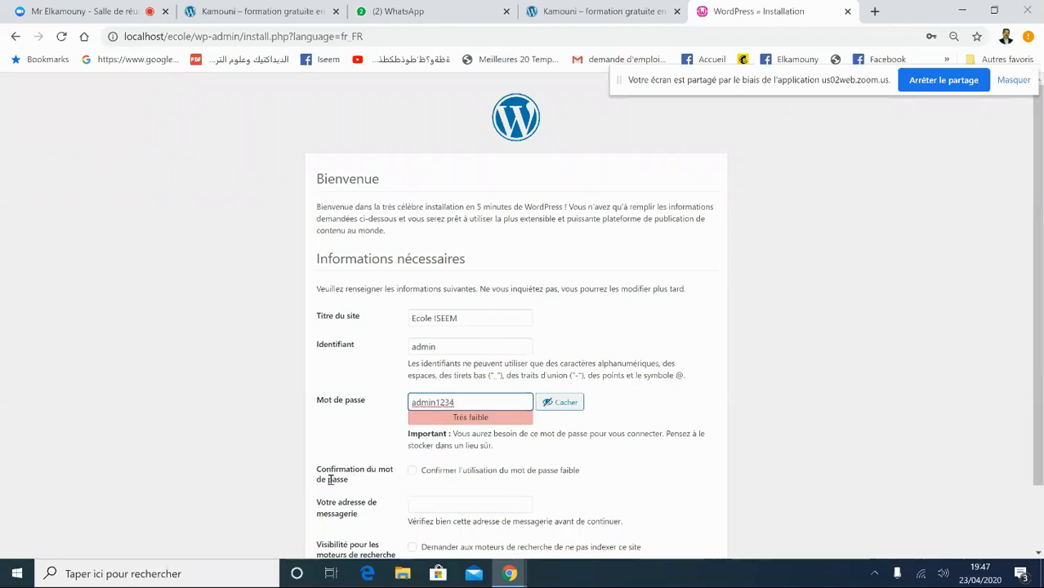
left_click(414, 470)
left_click(413, 471)
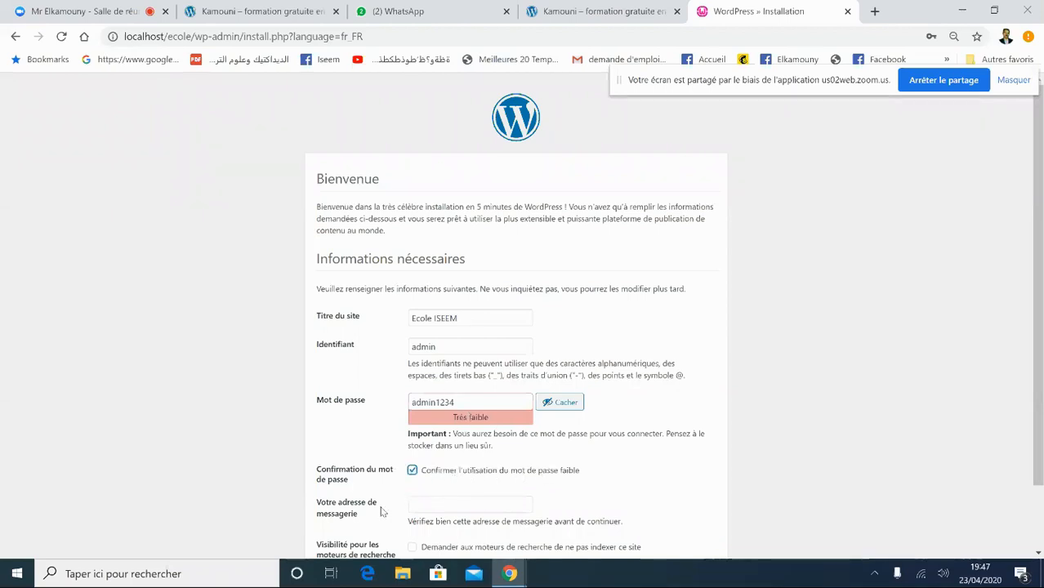
- Fill in the admin e-mail, keep search engine indexing allowed, and run Installer WordPress
left_click(450, 502)
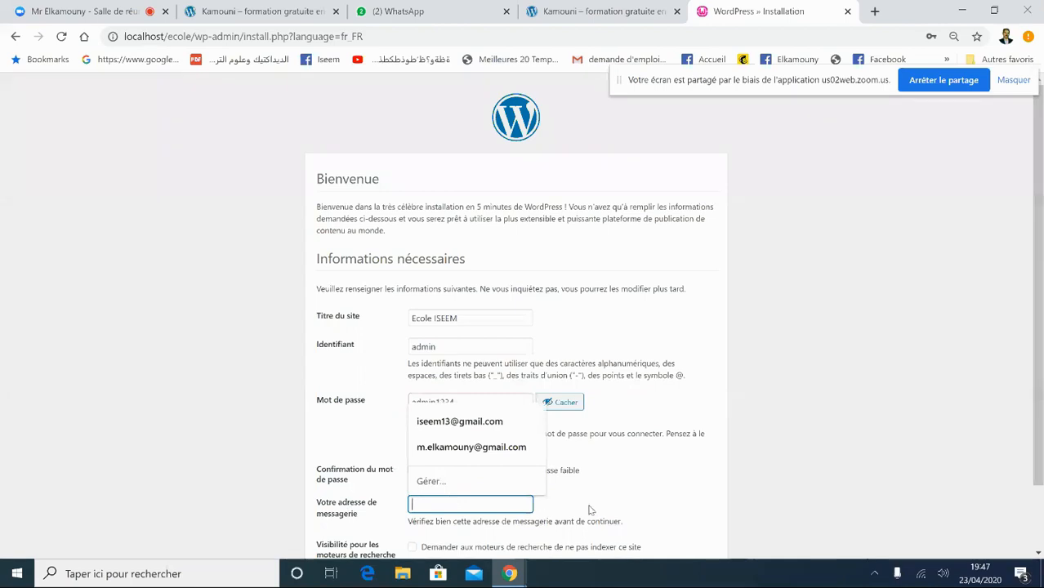
left_click(466, 422)
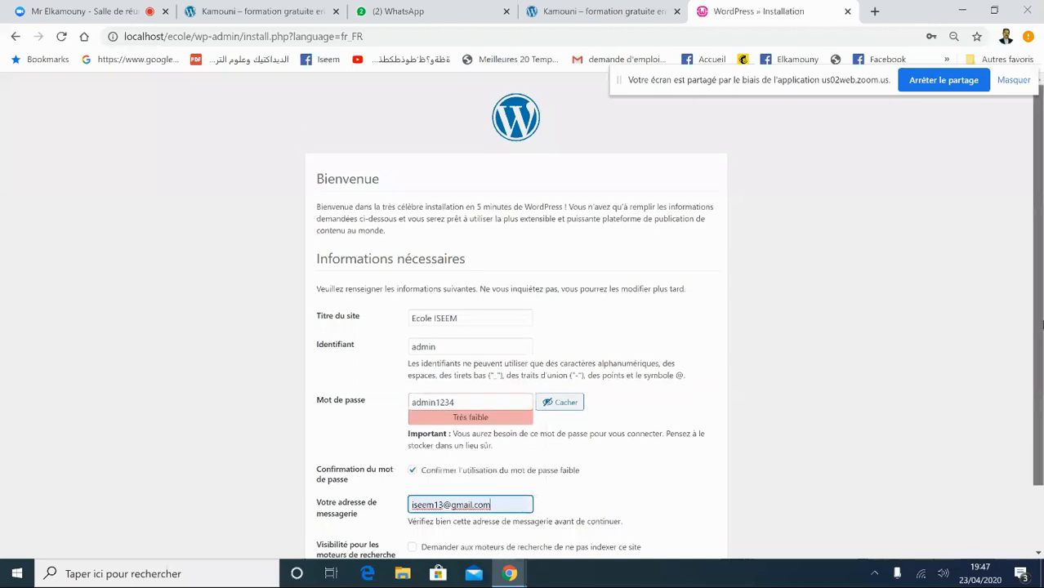
scroll(1041, 324, "down", 1)
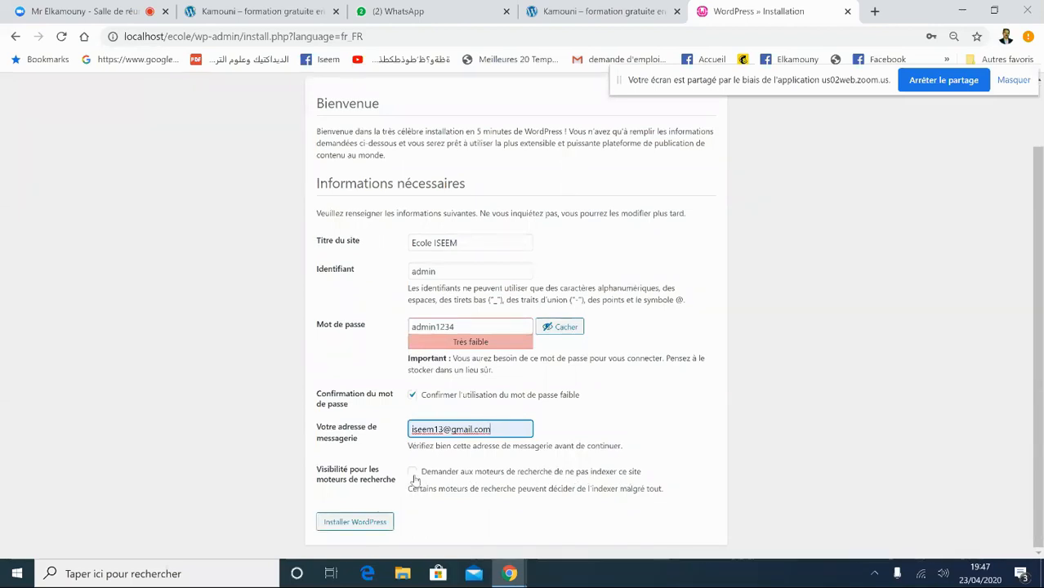
left_click(412, 474)
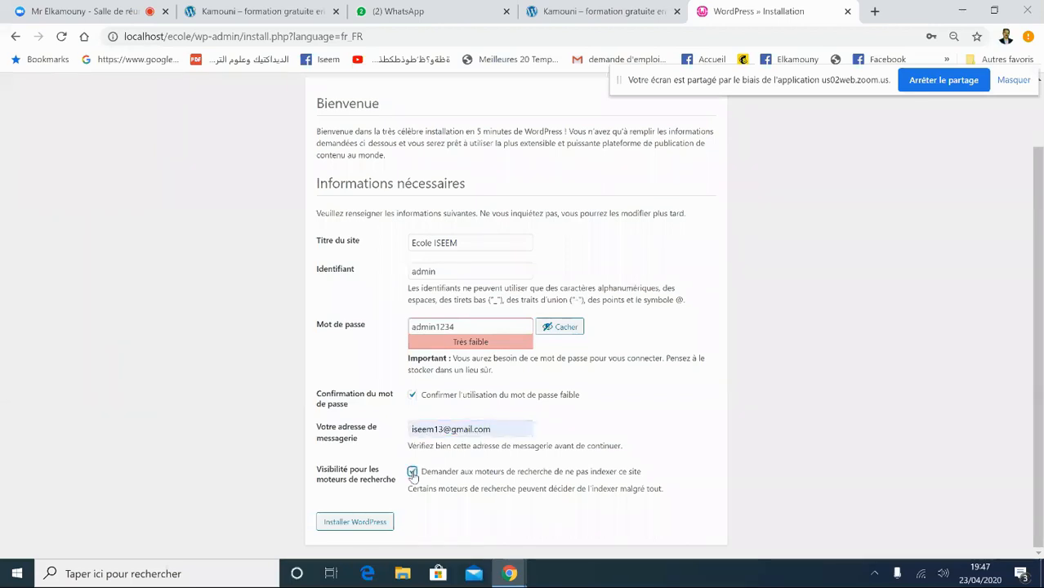
left_click(412, 473)
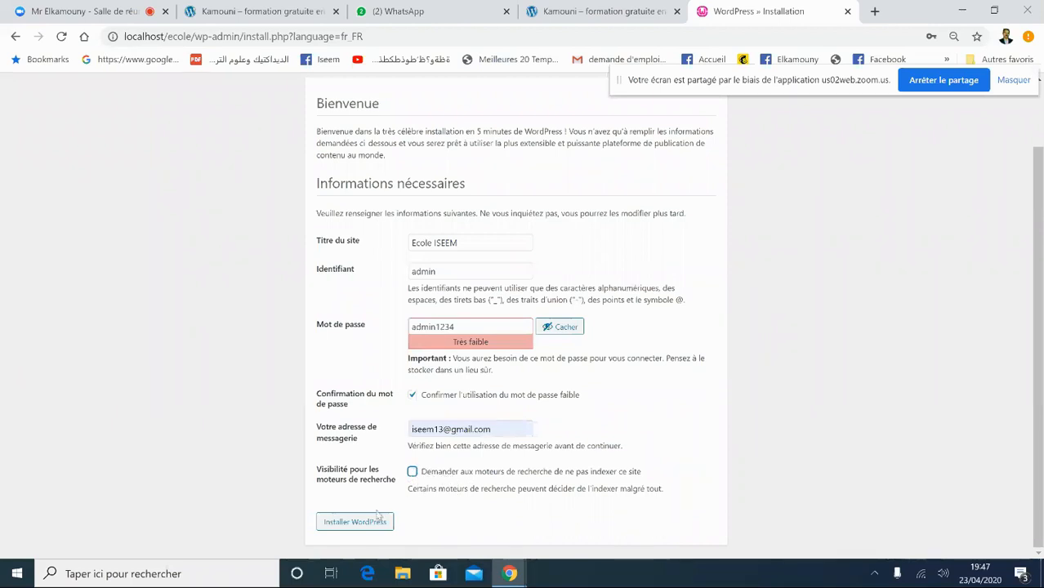
left_click(343, 527)
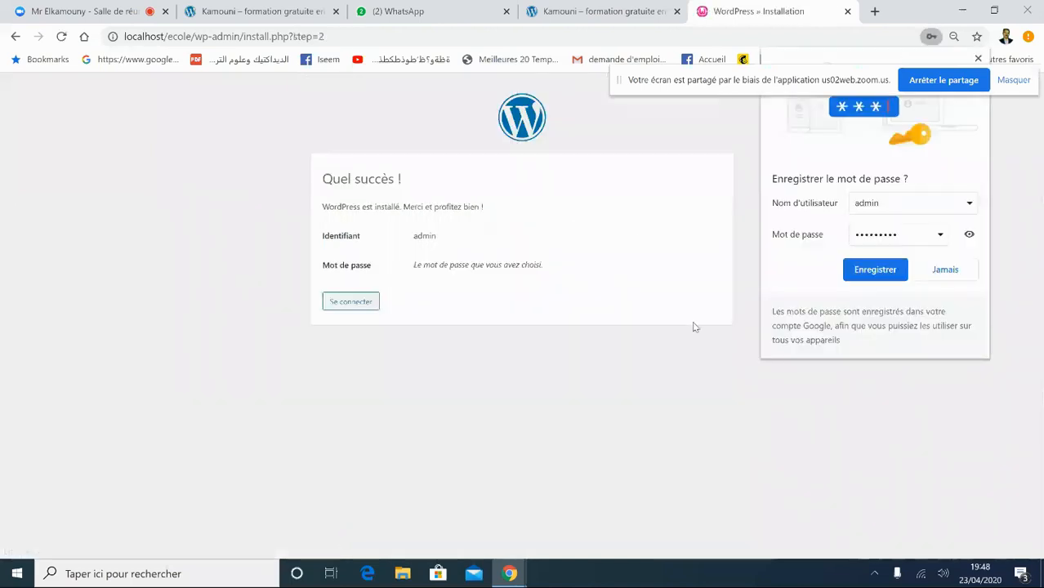
- Save the admin login in Chrome and sign in as admin with 'Se souvenir de moi' ticked
left_click(864, 272)
left_click(351, 304)
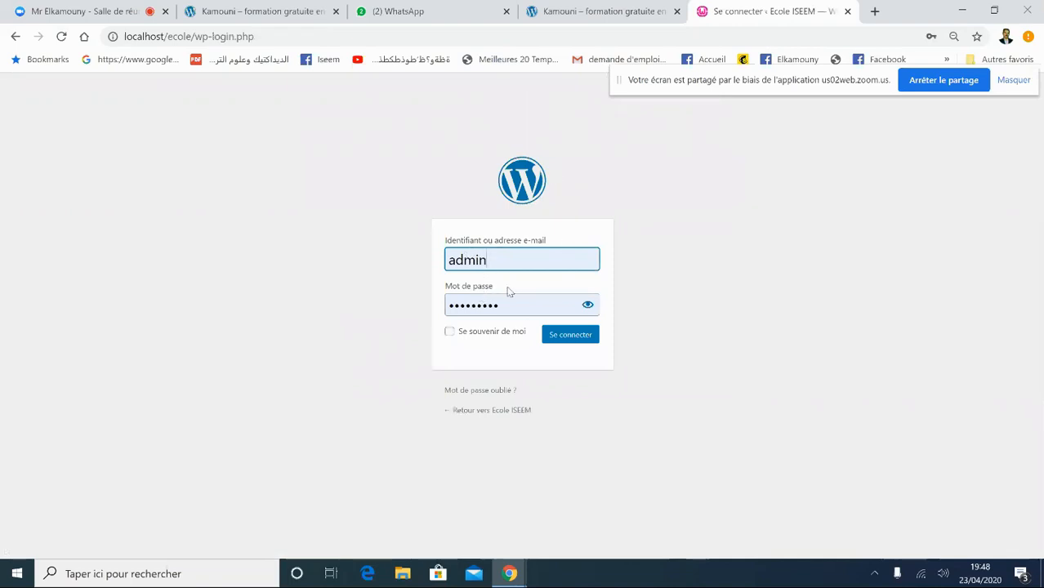
left_click(452, 332)
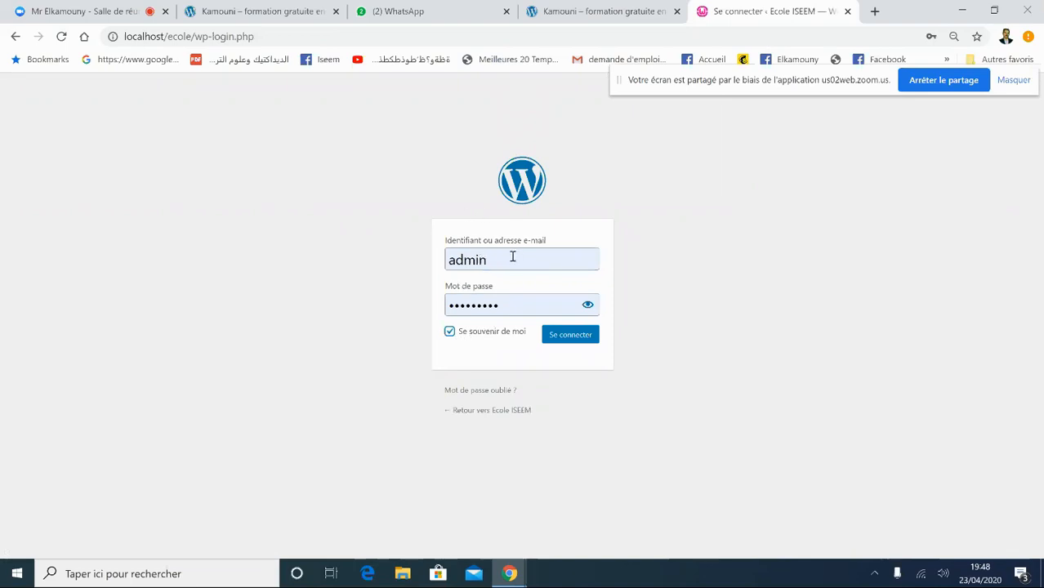
left_click(587, 305)
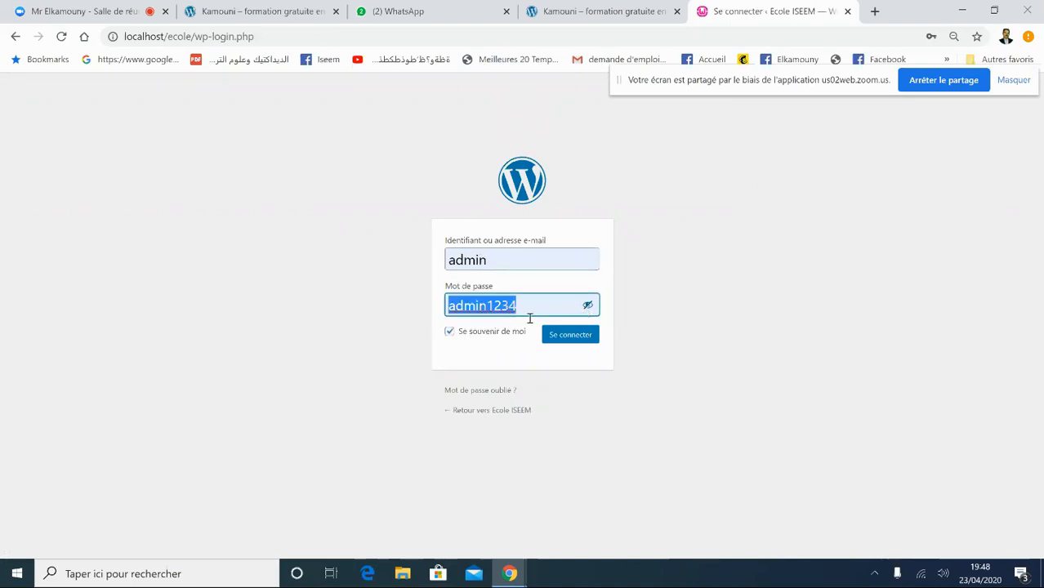
left_click(575, 341)
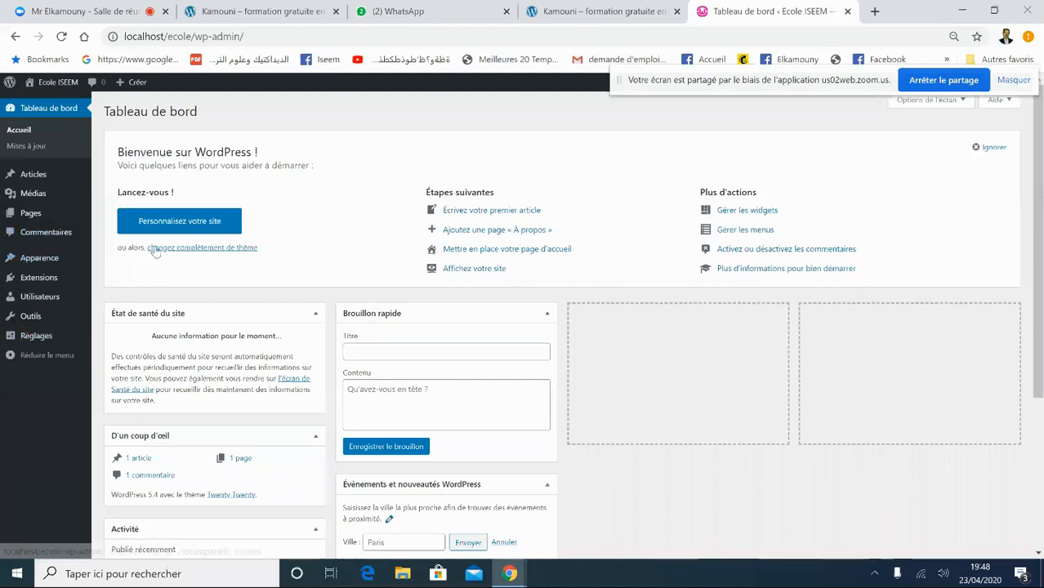
- Visit the public Ecole ISEEM site via Aller sur le site and scroll its homepage
mouse_move(53, 87)
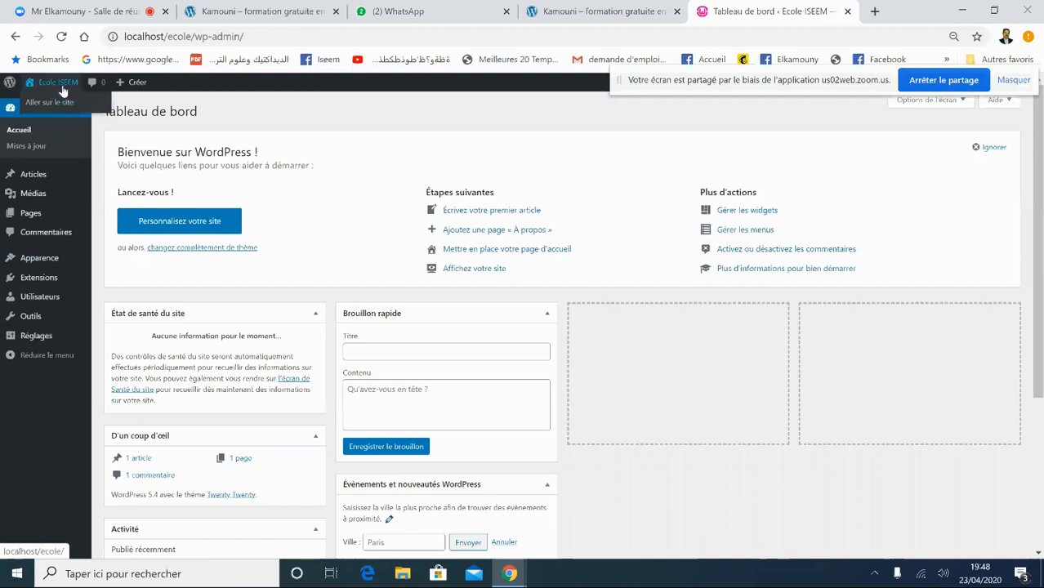
left_click(60, 107)
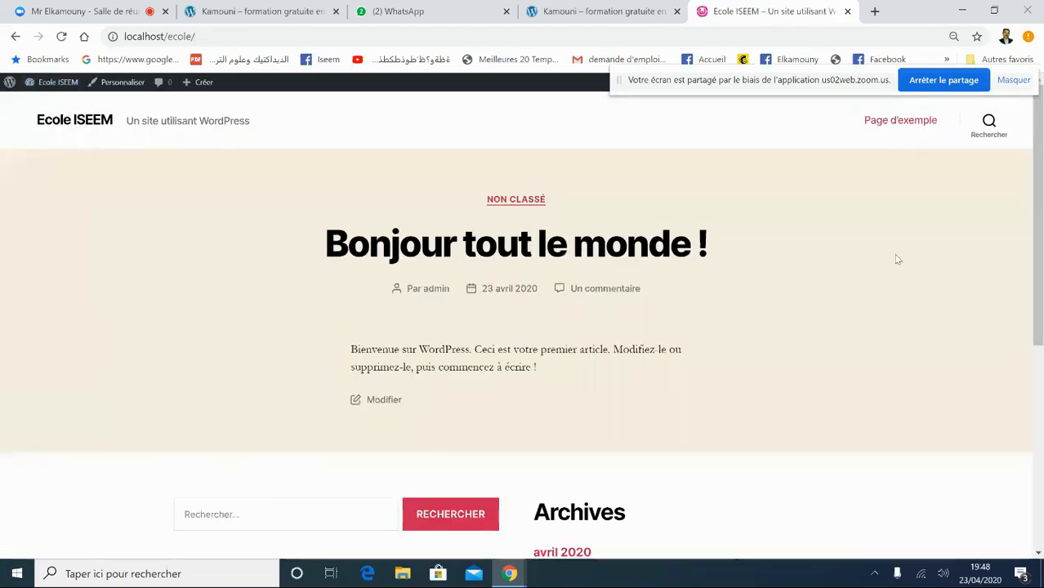
mouse_move(1037, 231)
left_mouse_down()
mouse_move(1041, 434)
mouse_move(1040, 237)
left_mouse_up()
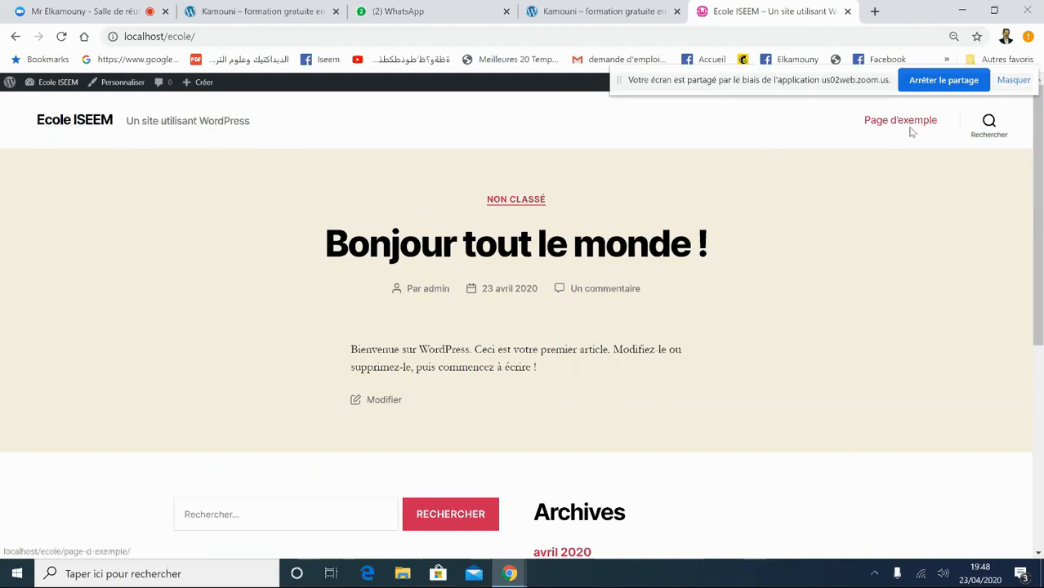
mouse_move(1037, 193)
left_mouse_down()
mouse_move(1041, 347)
mouse_move(1036, 192)
left_mouse_up()
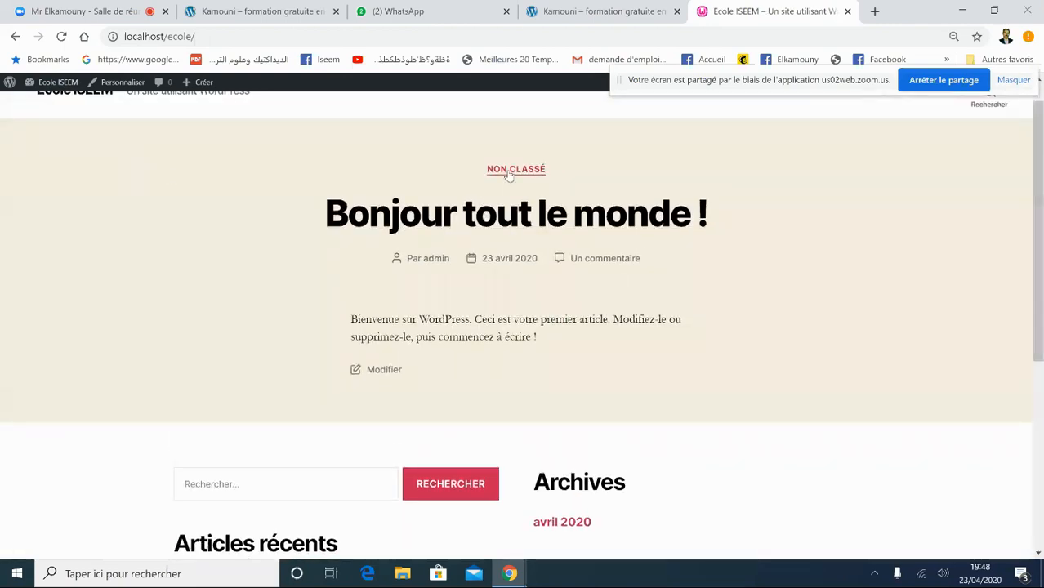
- Return to the Tableau de bord, dismissing a WhatsApp notification along the way
mouse_move(72, 85)
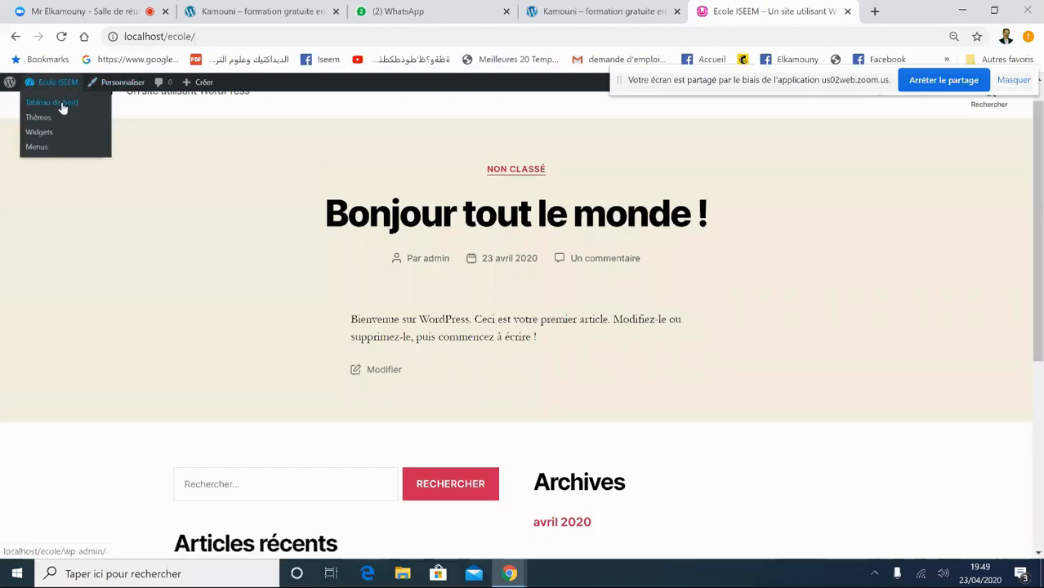
left_click(63, 105)
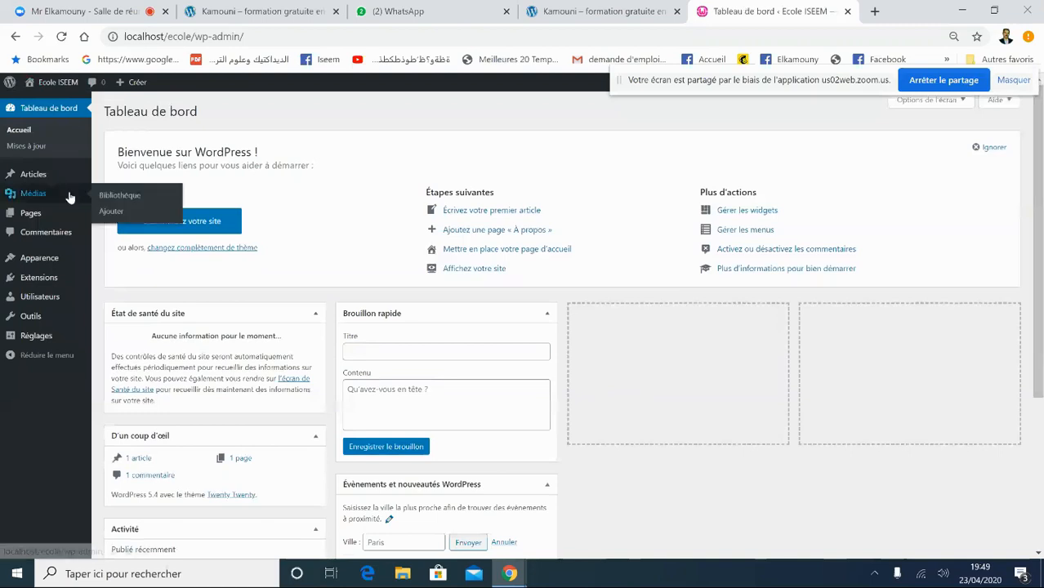
left_click(50, 105)
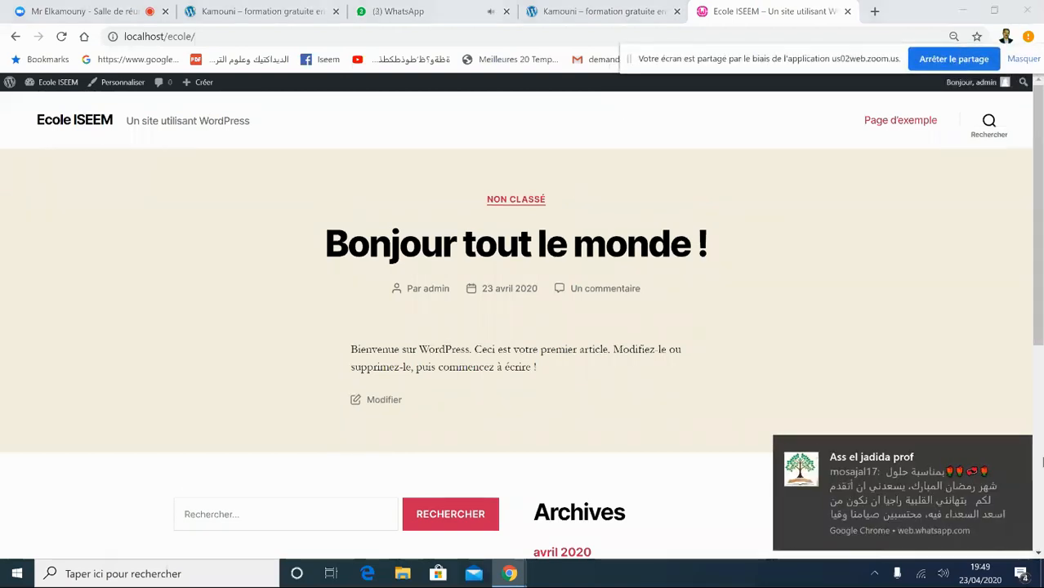
left_click(1017, 448)
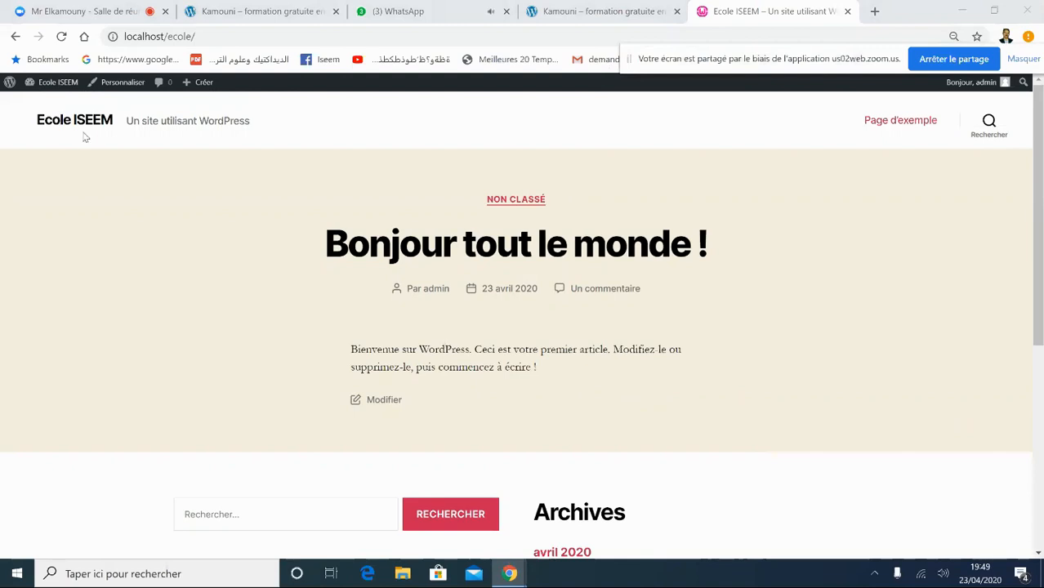
mouse_move(58, 82)
left_click(54, 108)
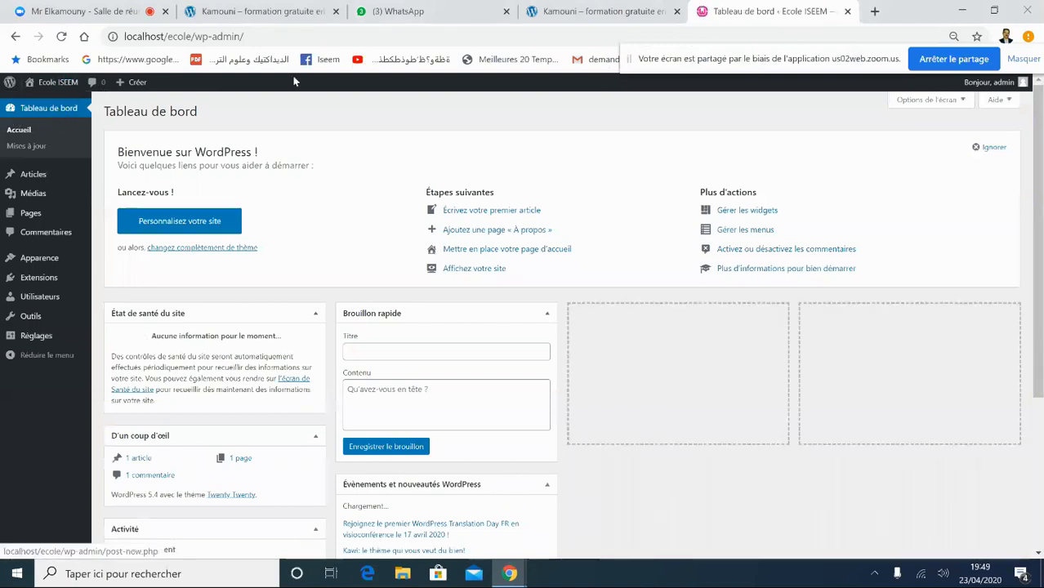
- Close the dashboard tab and load localhost/ecole in a new tab
left_click(847, 11)
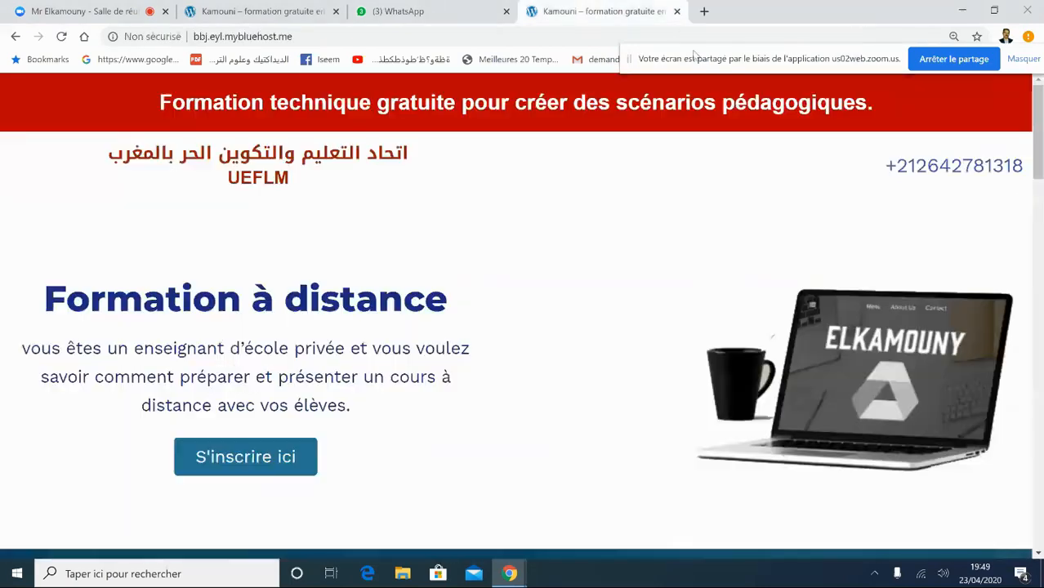
left_click(704, 11)
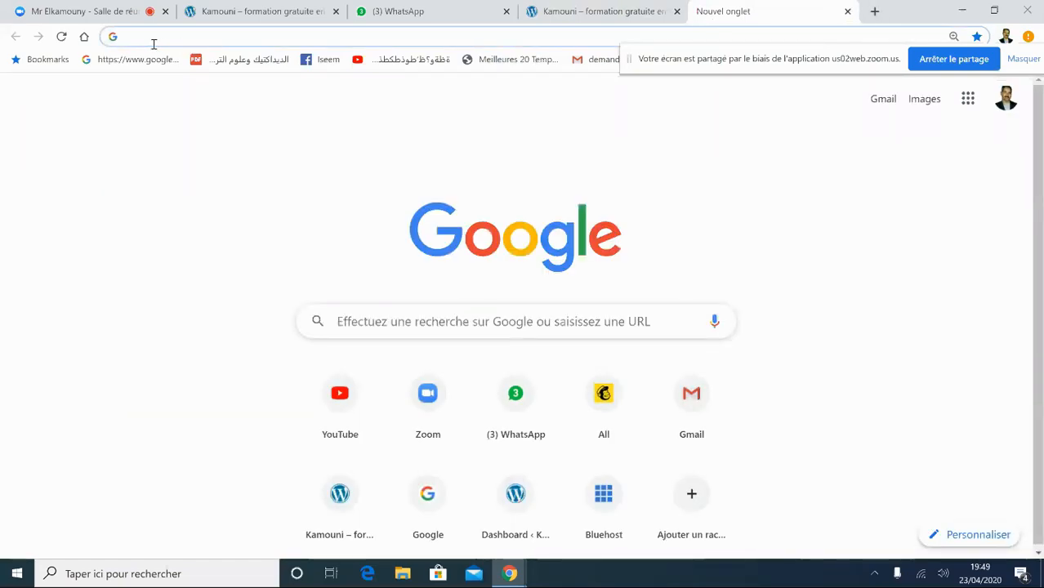
type("loca")
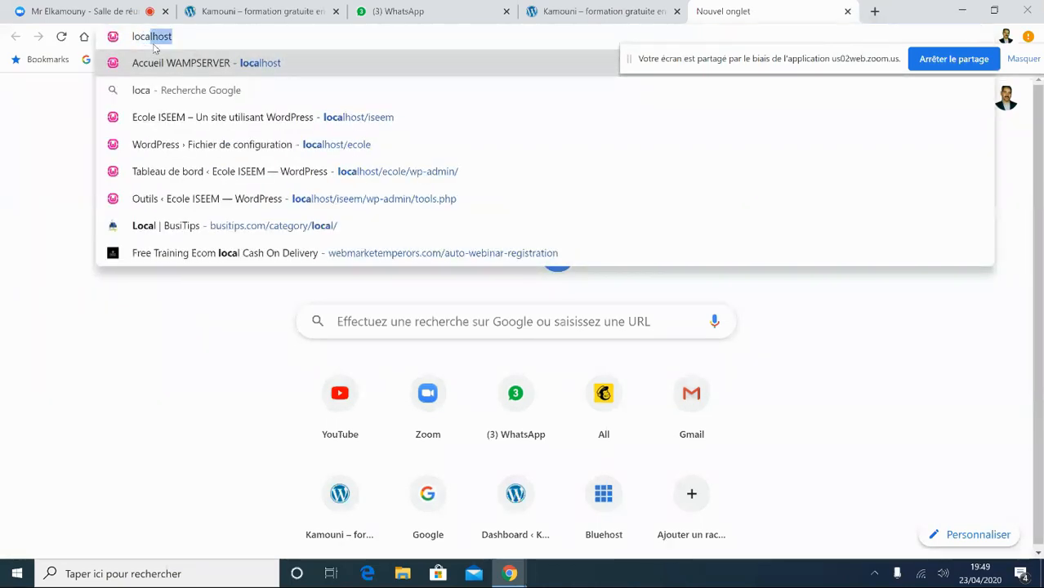
type("lhost")
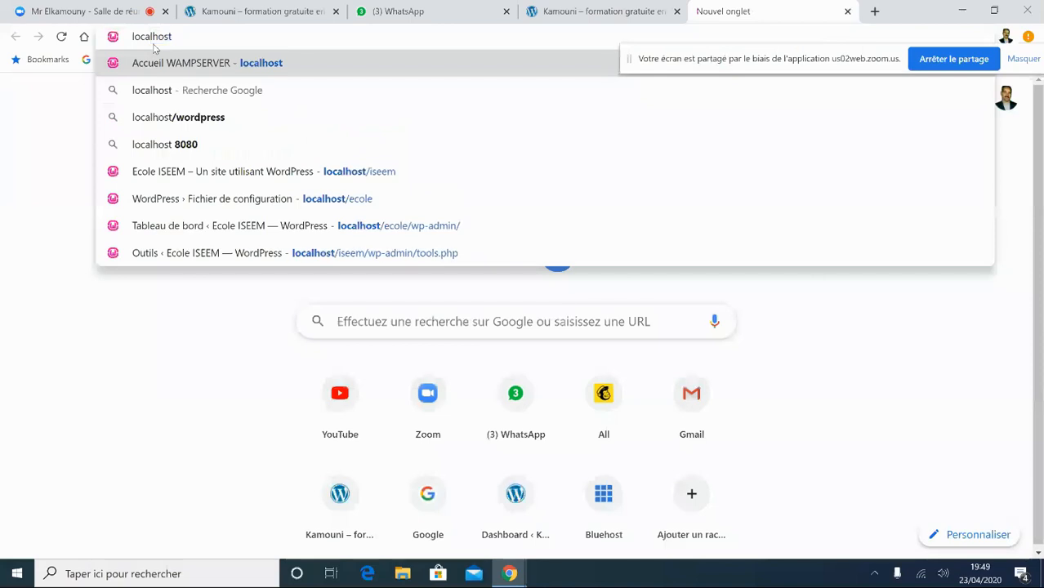
type(".")
key("BackSpace")
type("/")
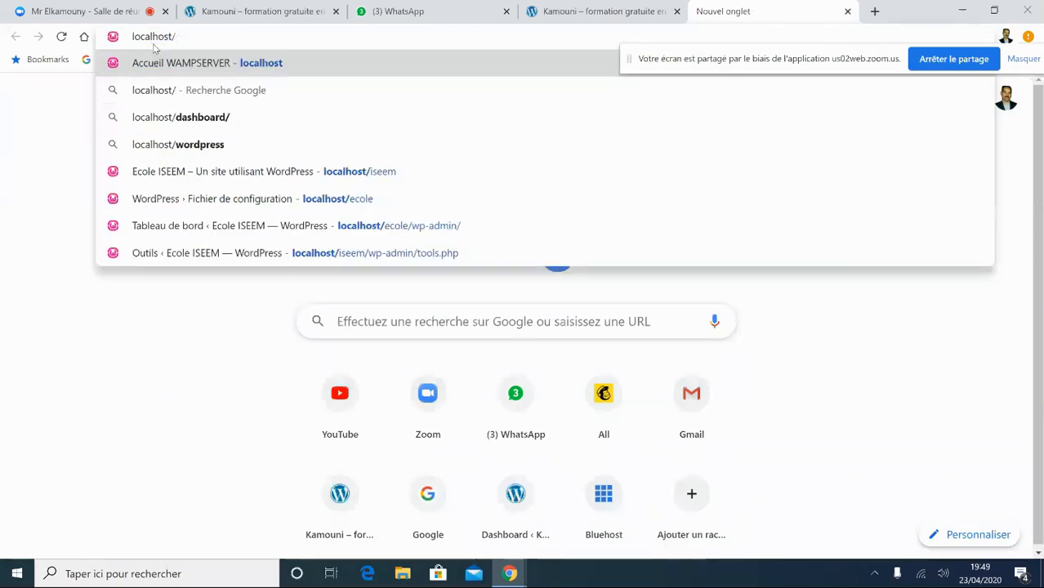
type("ecole")
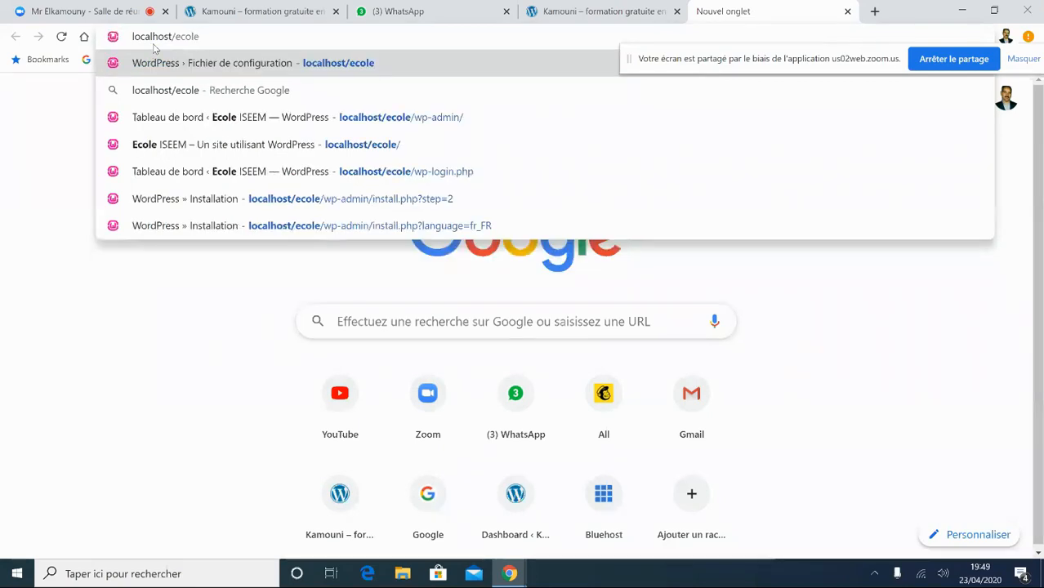
key("Return")
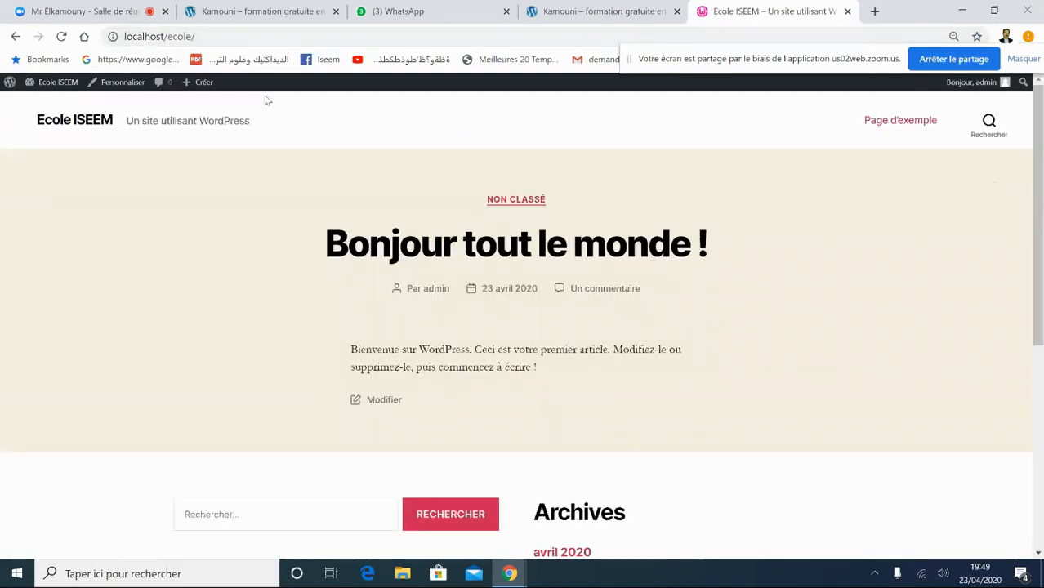
- Place the cursor at the end of the localhost/ecole address and remove a stray character
left_click(196, 36)
left_click(198, 36)
type("v")
key("BackSpace")
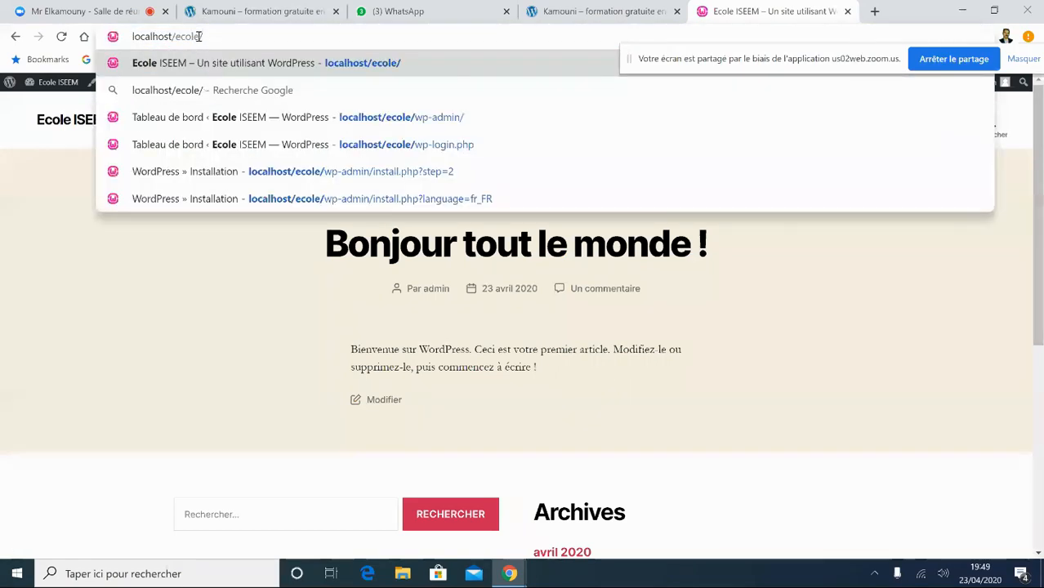
- Open the wordpress folder inside wordpress-5.4-fr_FR.zip in WinRAR from the desktop
left_click(962, 10)
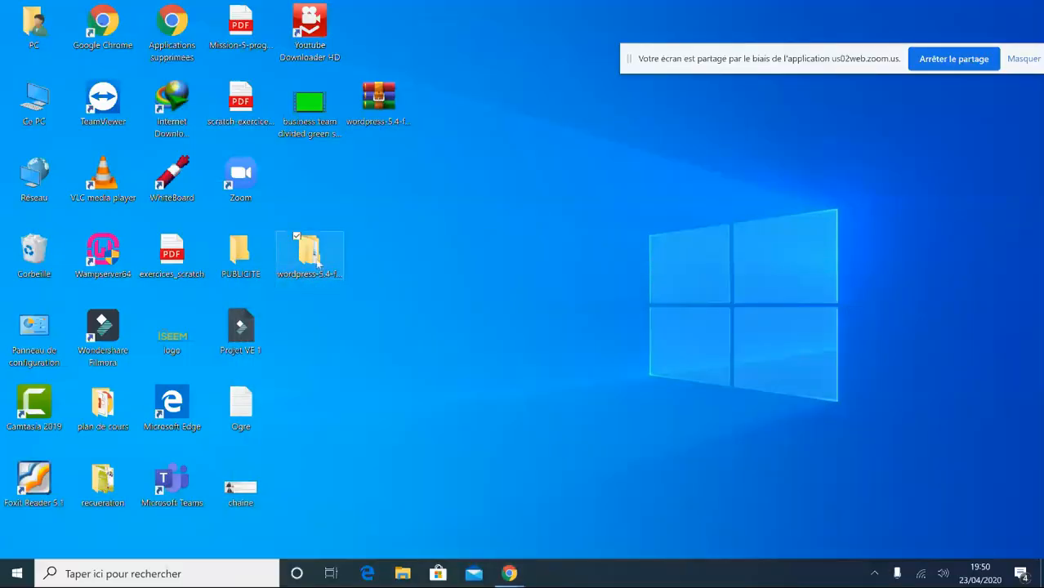
double_click(317, 263)
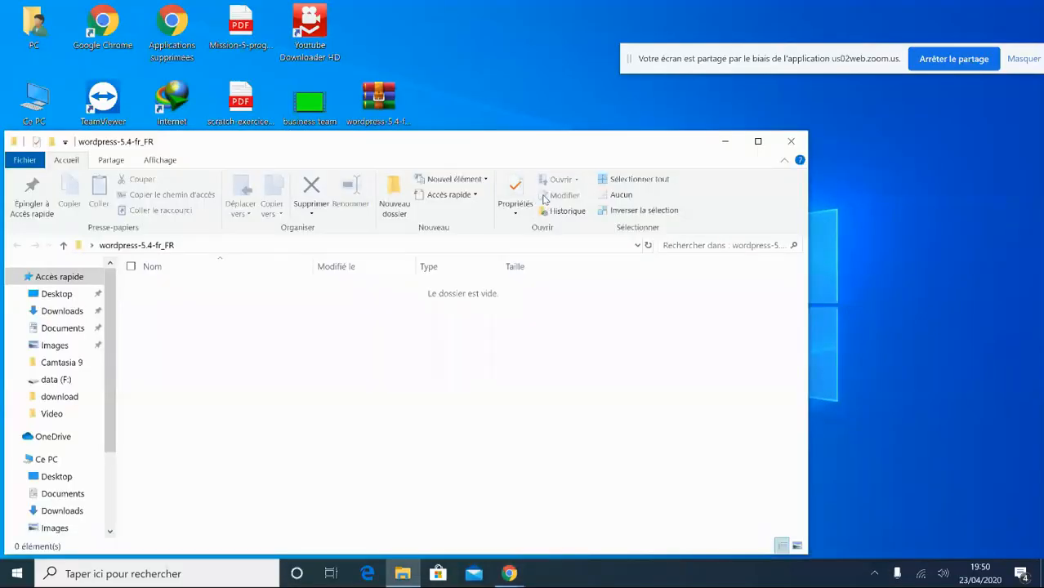
left_click(802, 142)
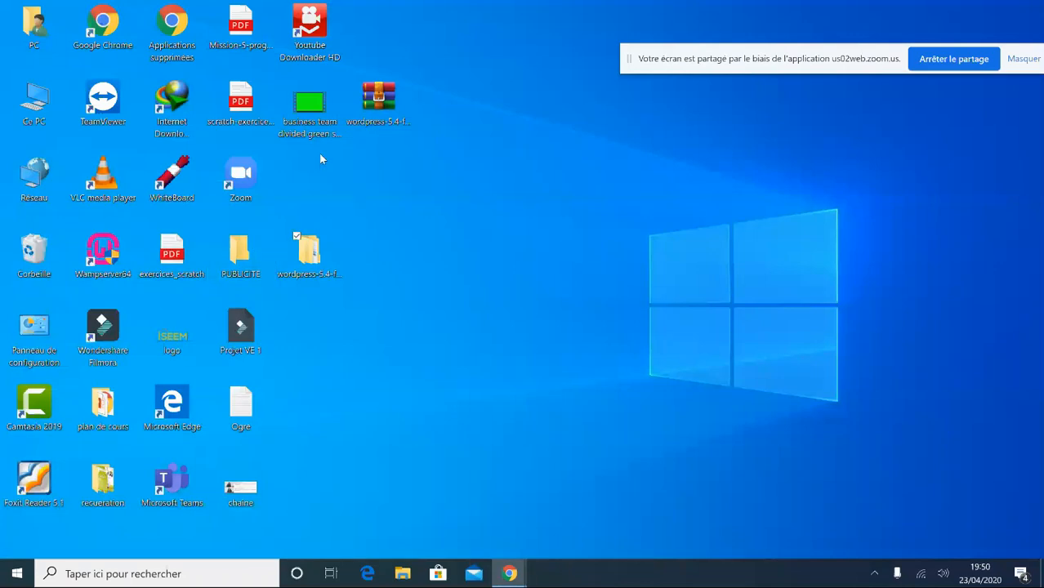
left_click(377, 100)
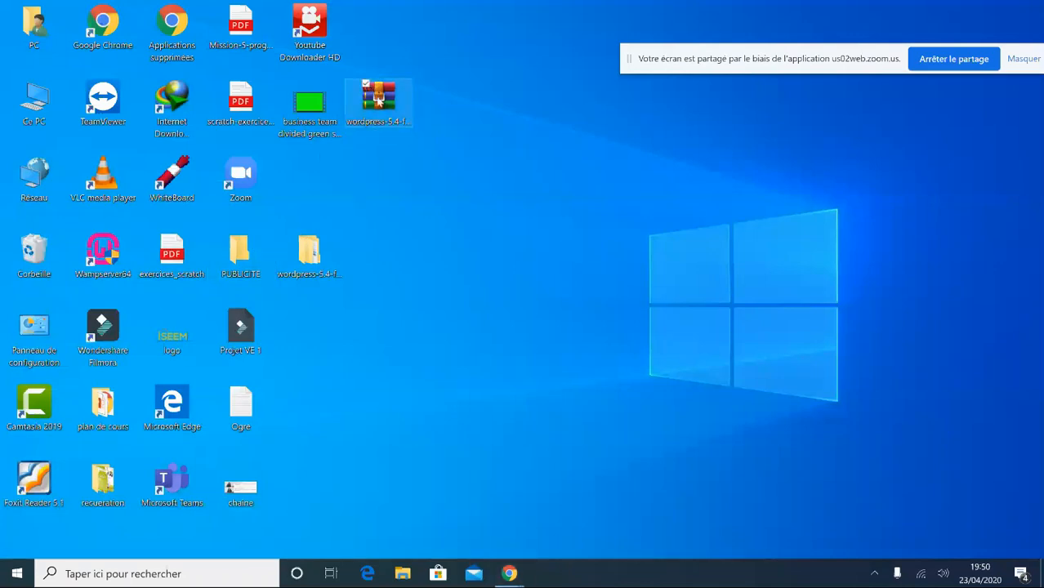
double_click(377, 99)
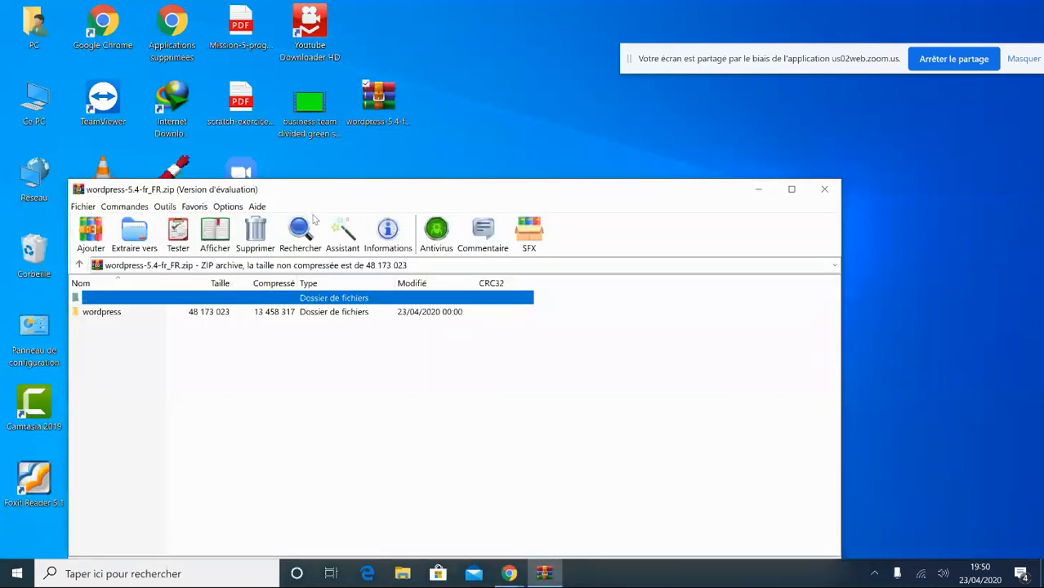
double_click(127, 314)
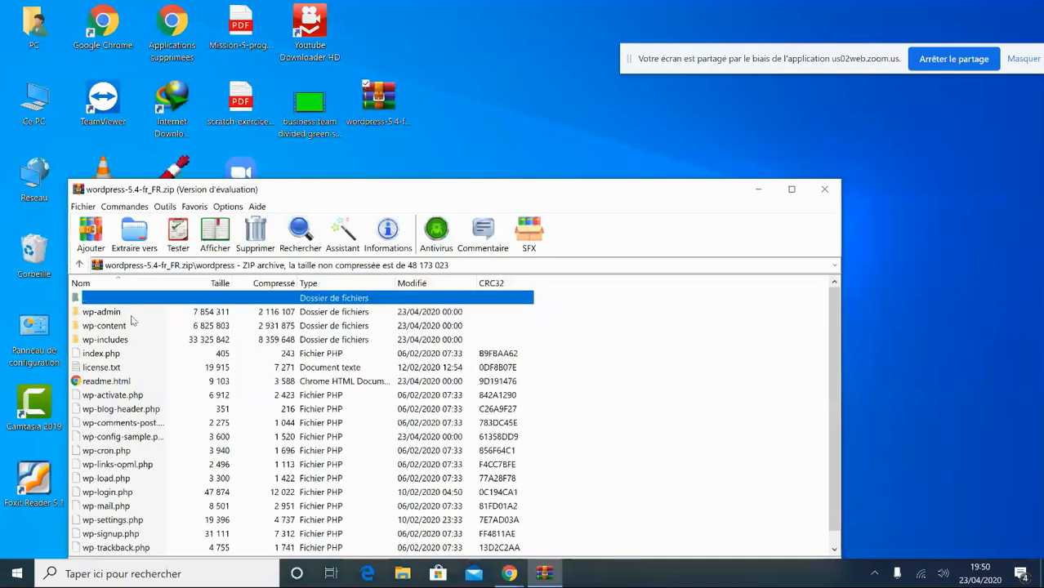
- Browse into wp-admin, go back up, close WinRAR, and restore the Ecole ISEEM browser window
key("Down")
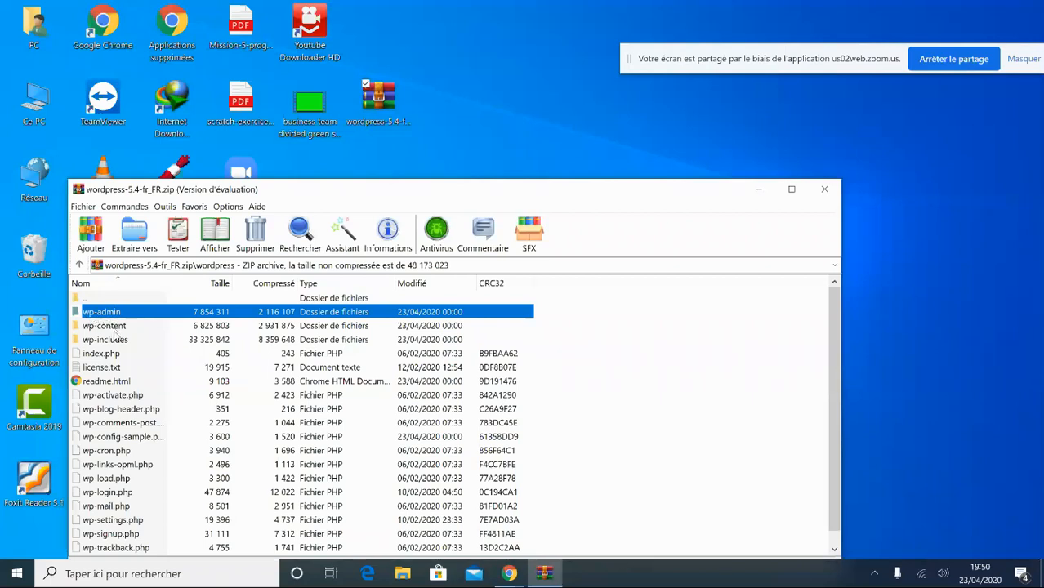
left_click(121, 328)
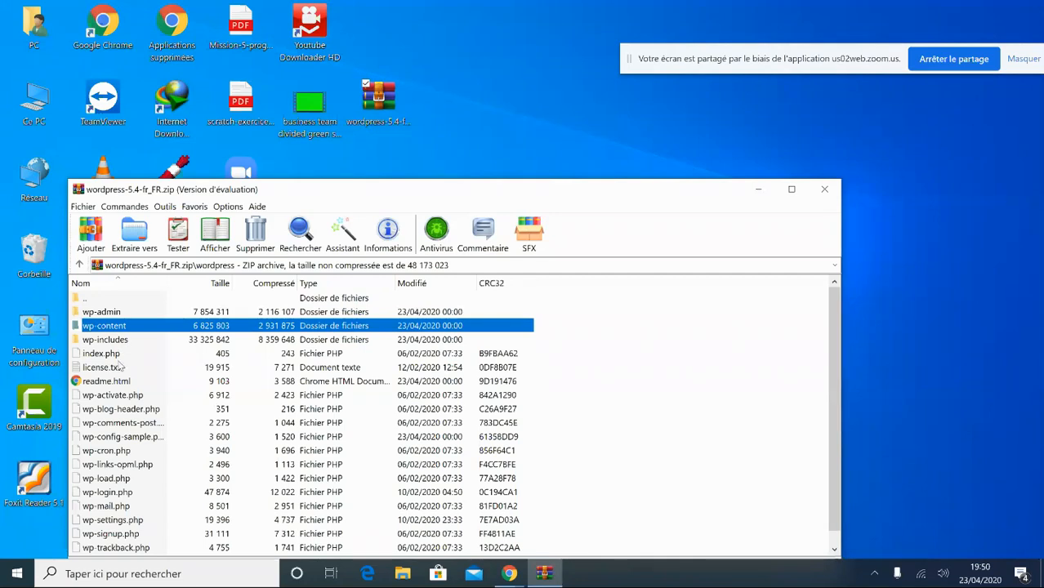
double_click(110, 312)
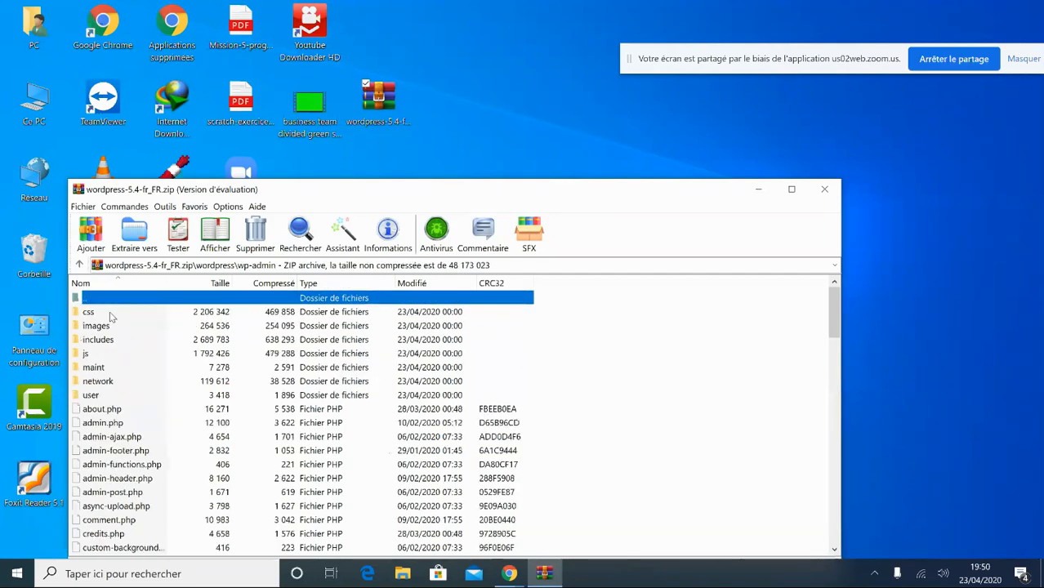
left_click(78, 265)
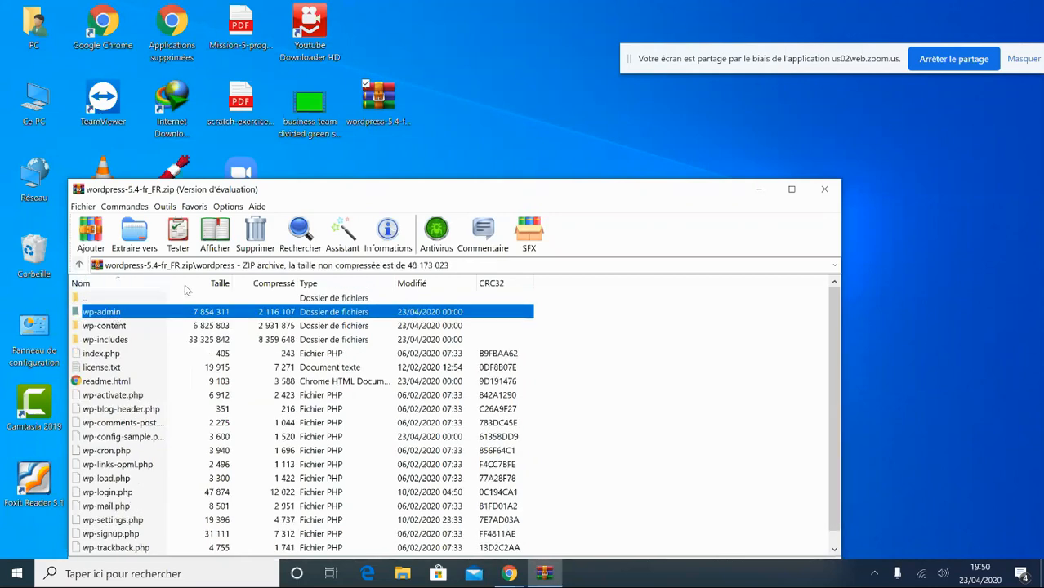
left_click(825, 192)
mouse_move(509, 574)
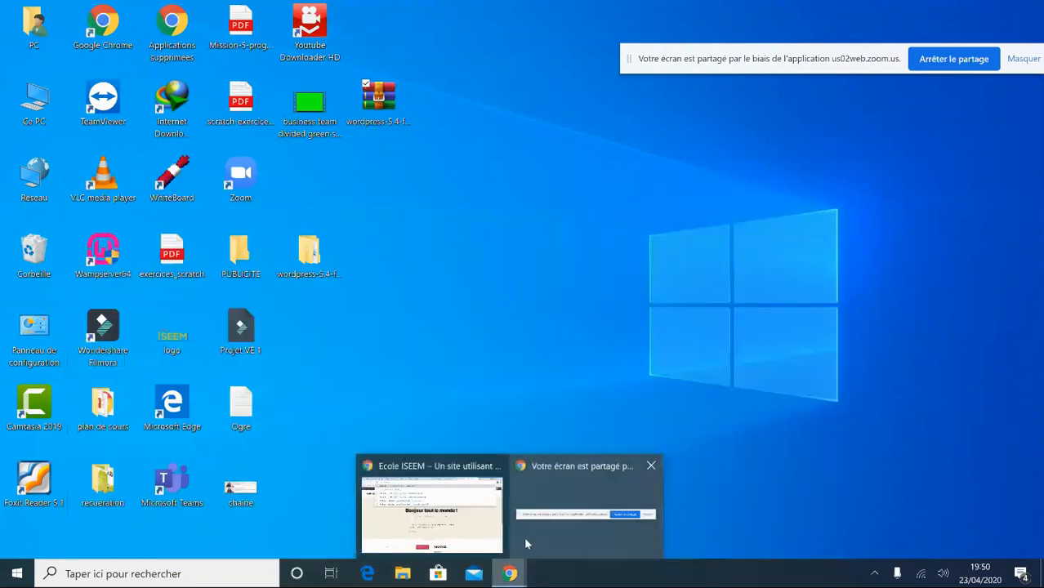
left_click(463, 519)
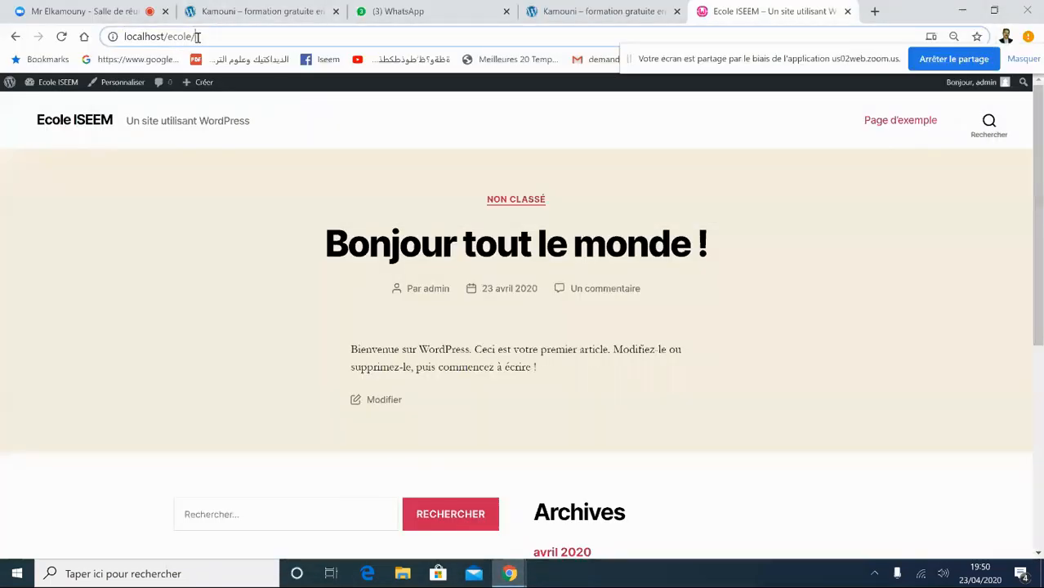
- Load localhost/ecole/wp-admin and land on the Ecole ISEEM Tableau de bord
type("w")
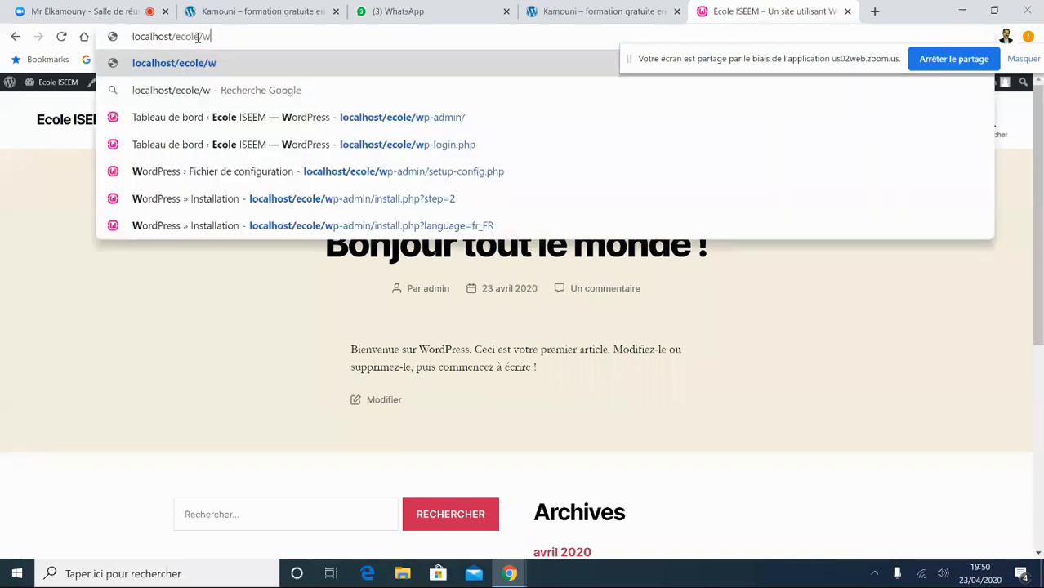
type("p-a")
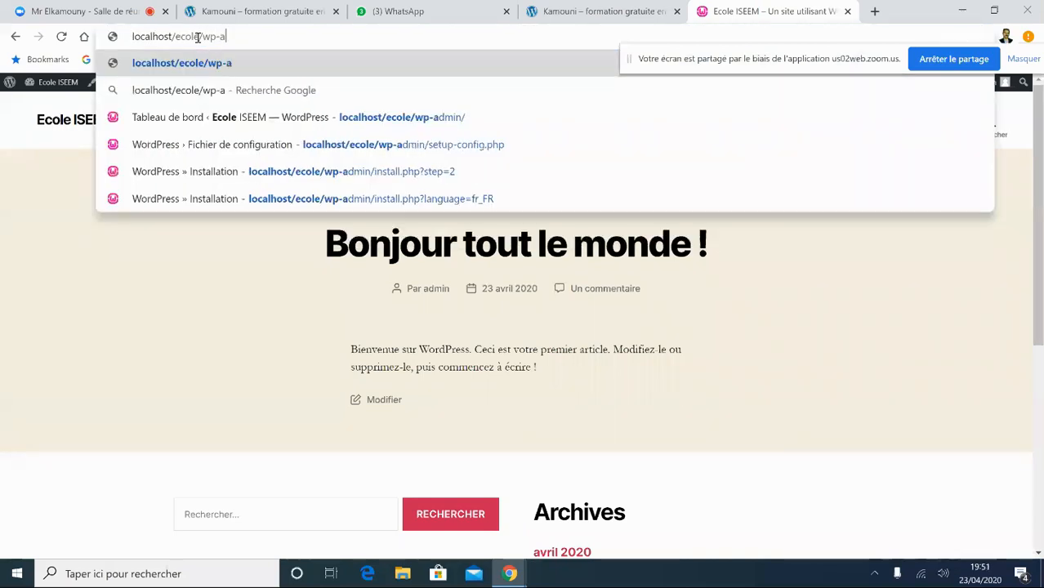
type("dmin")
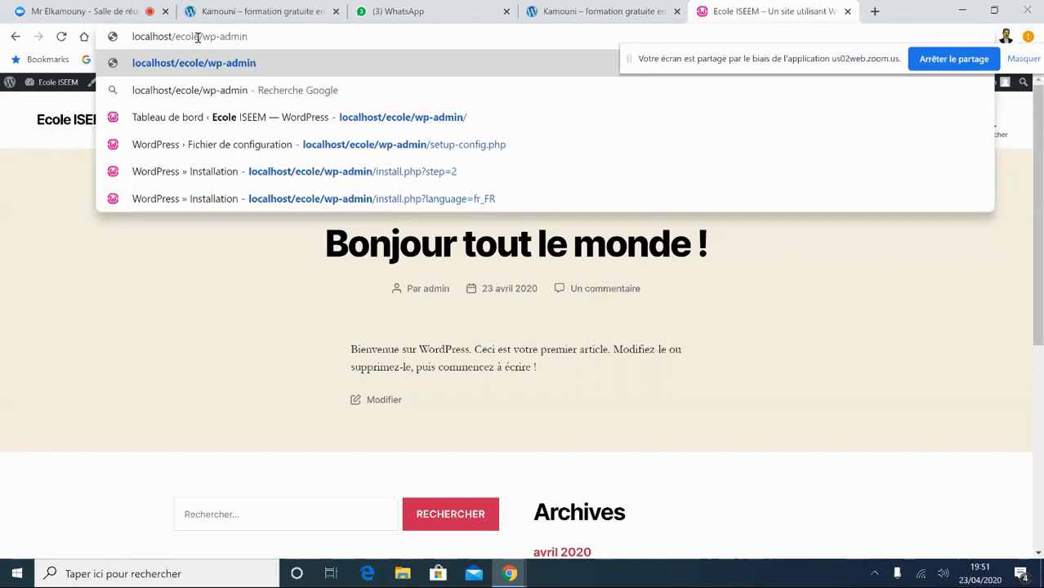
left_click(163, 63)
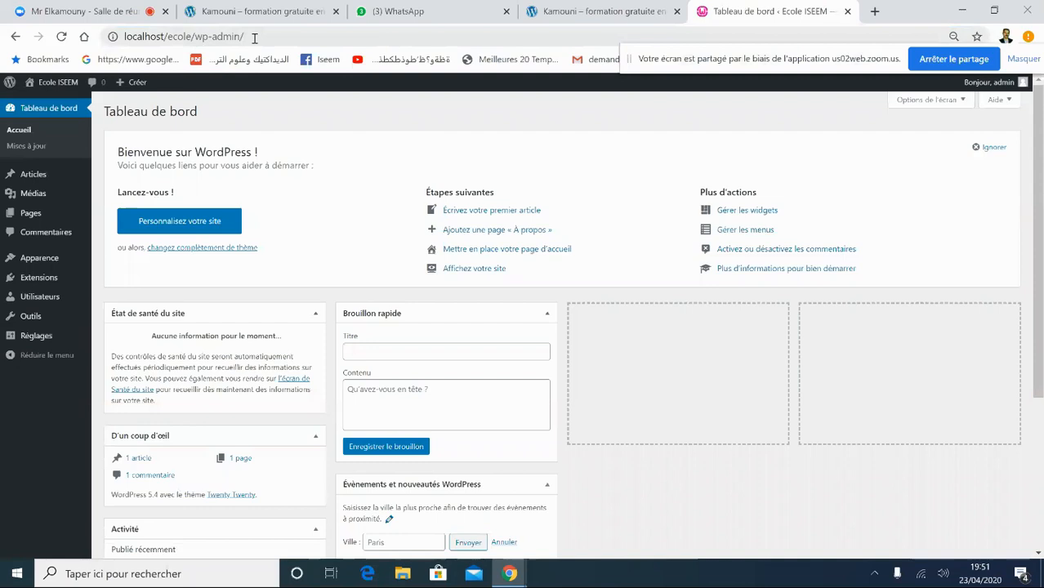
left_click(71, 84)
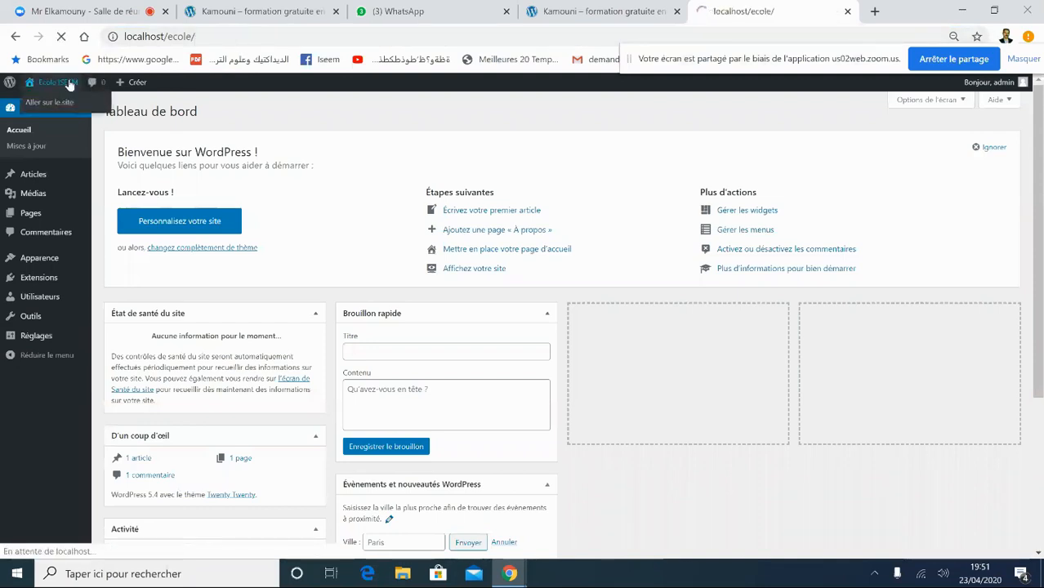
left_click(54, 88)
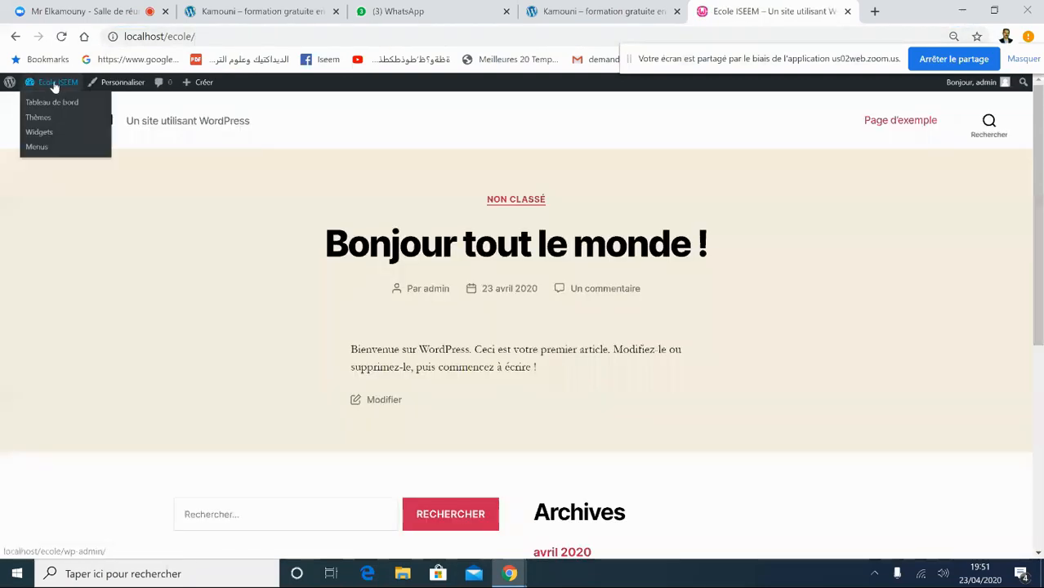
left_click(52, 100)
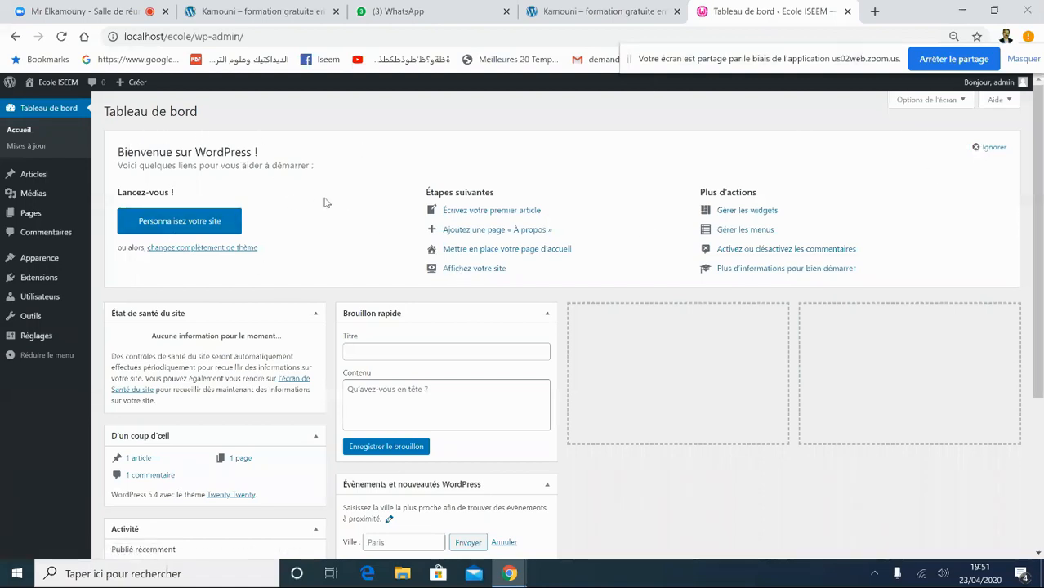
- Dismiss the welcome panel and hide all five dashboard widgets, Évènements through État de santé
left_click(977, 153)
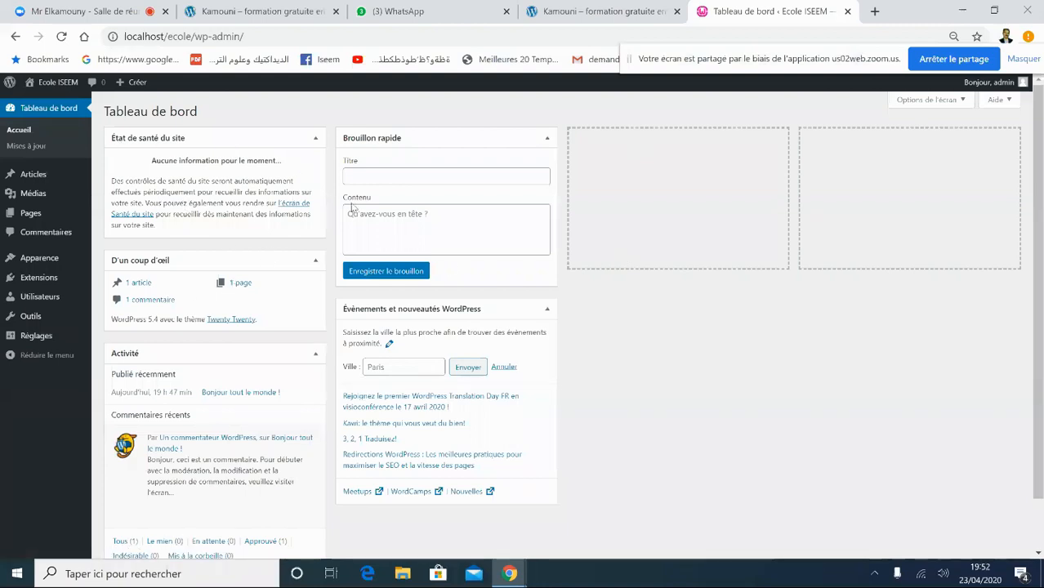
left_click(965, 100)
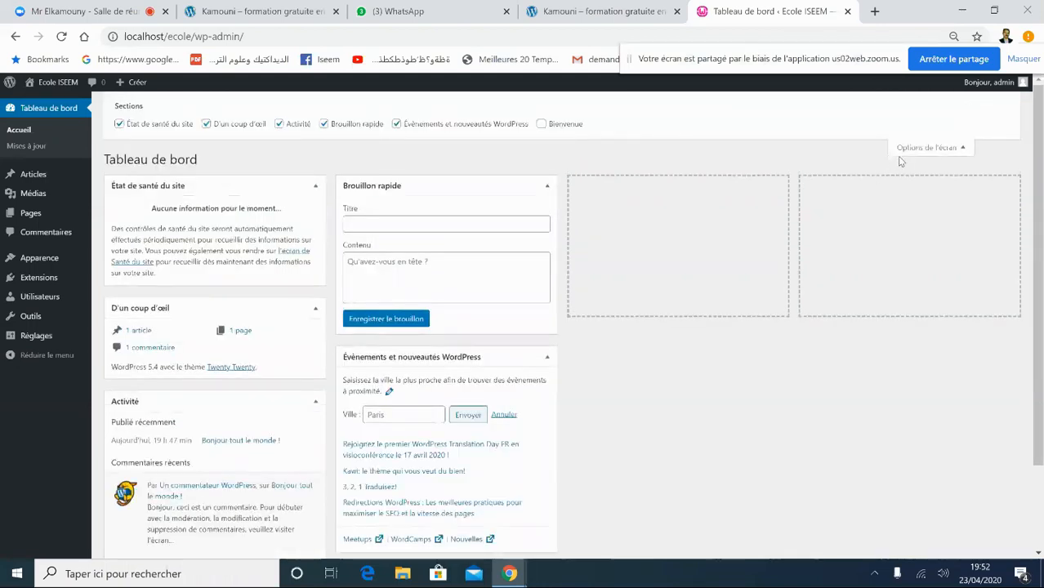
left_click(962, 150)
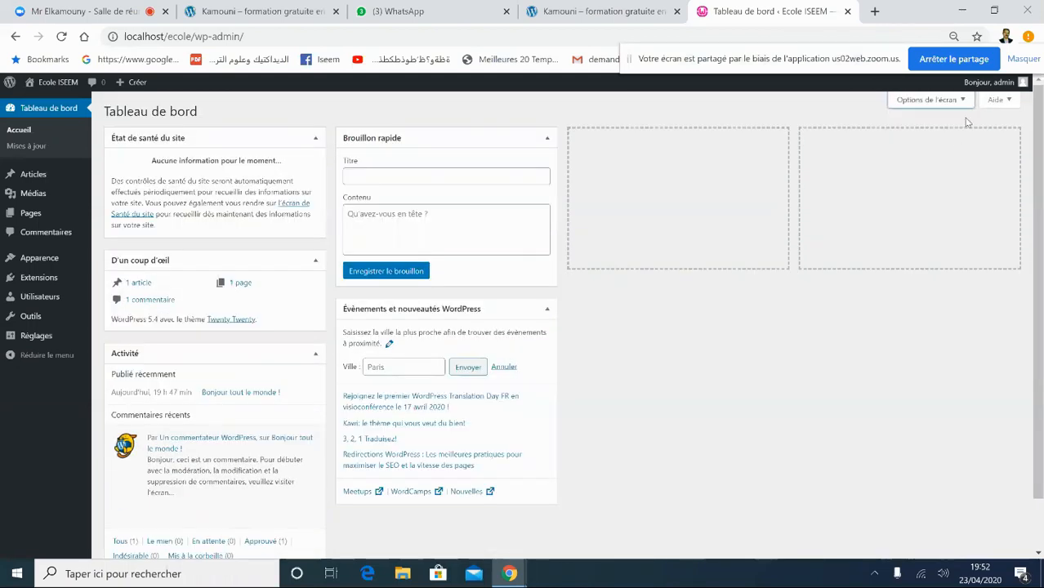
left_click(964, 100)
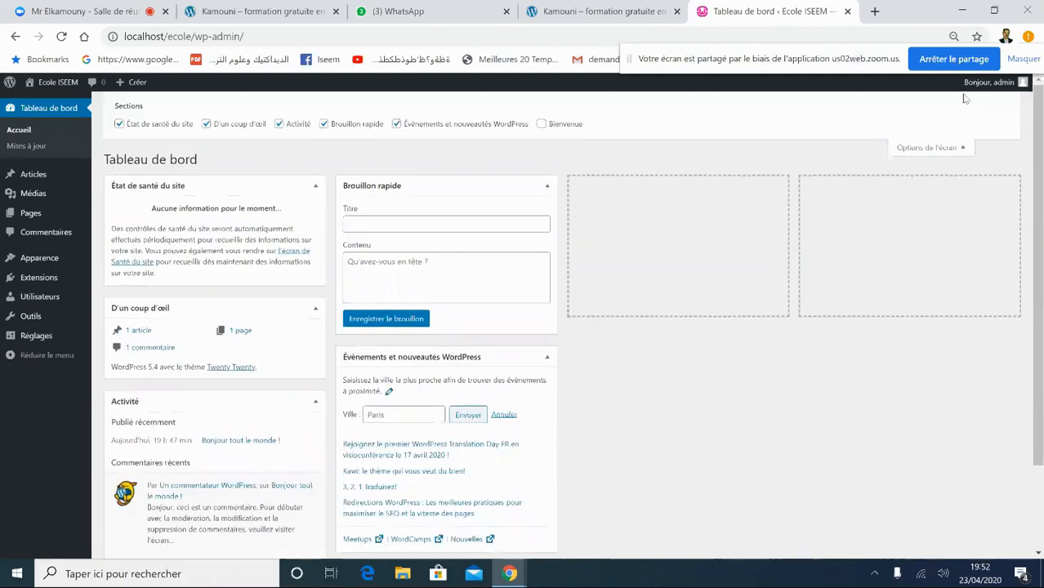
left_click(396, 123)
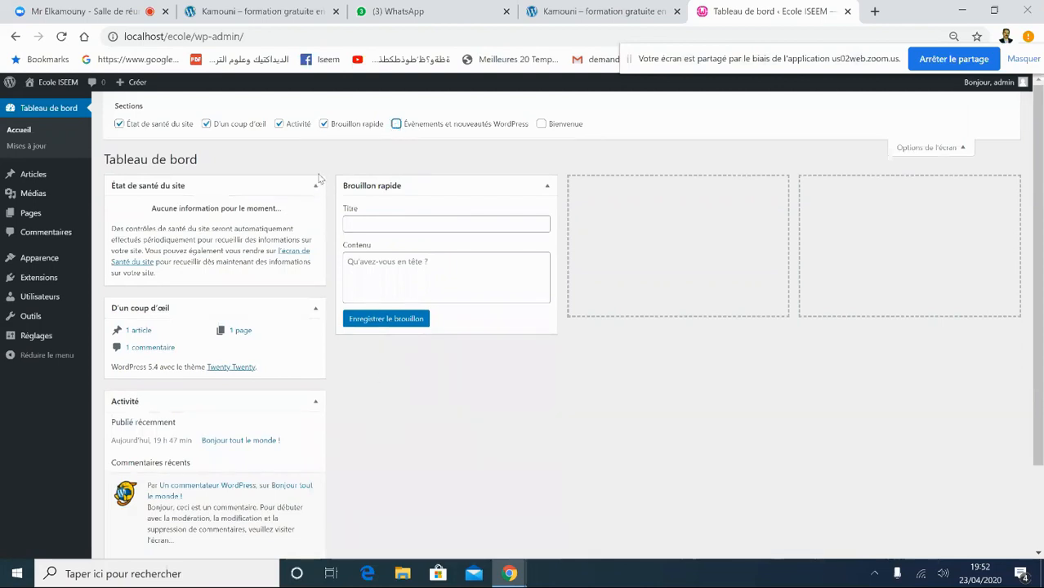
left_click(324, 124)
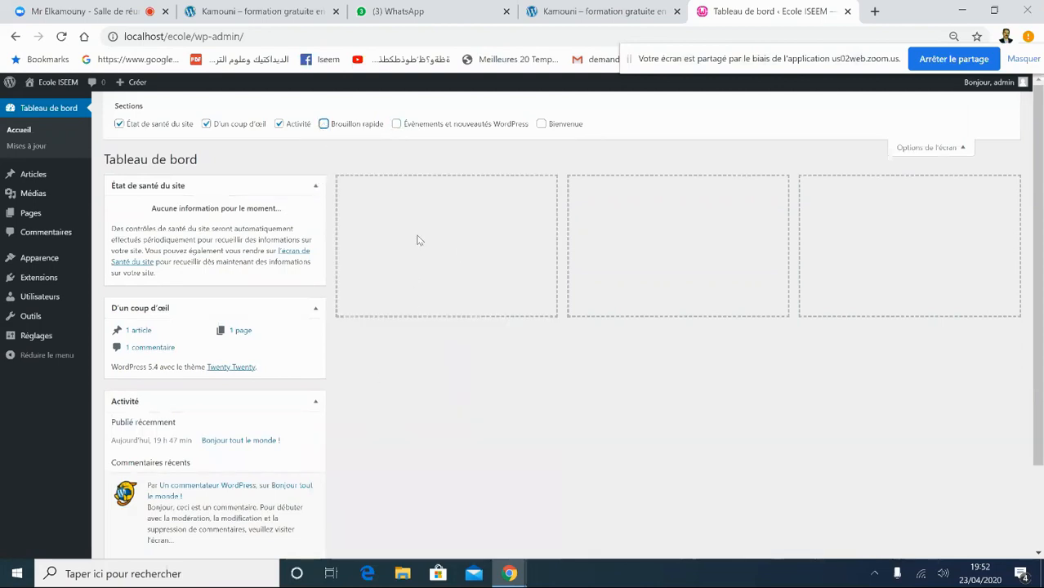
left_click(278, 124)
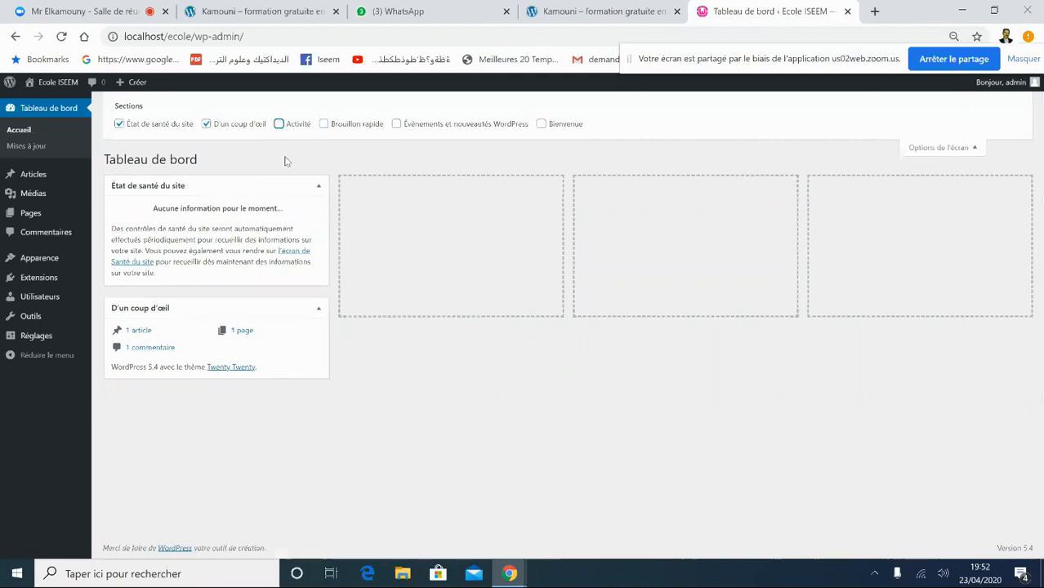
left_click(205, 125)
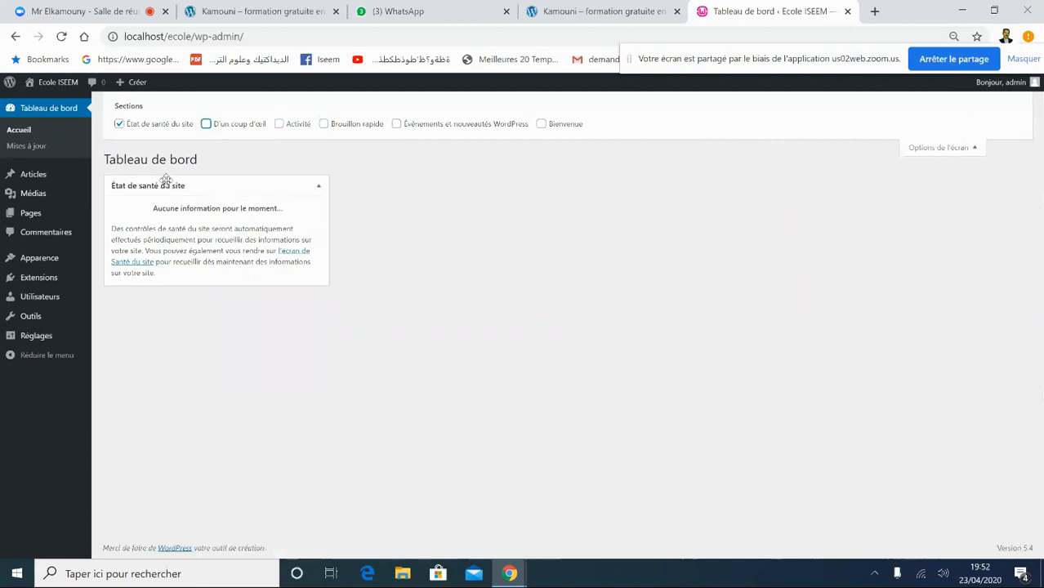
left_click(119, 124)
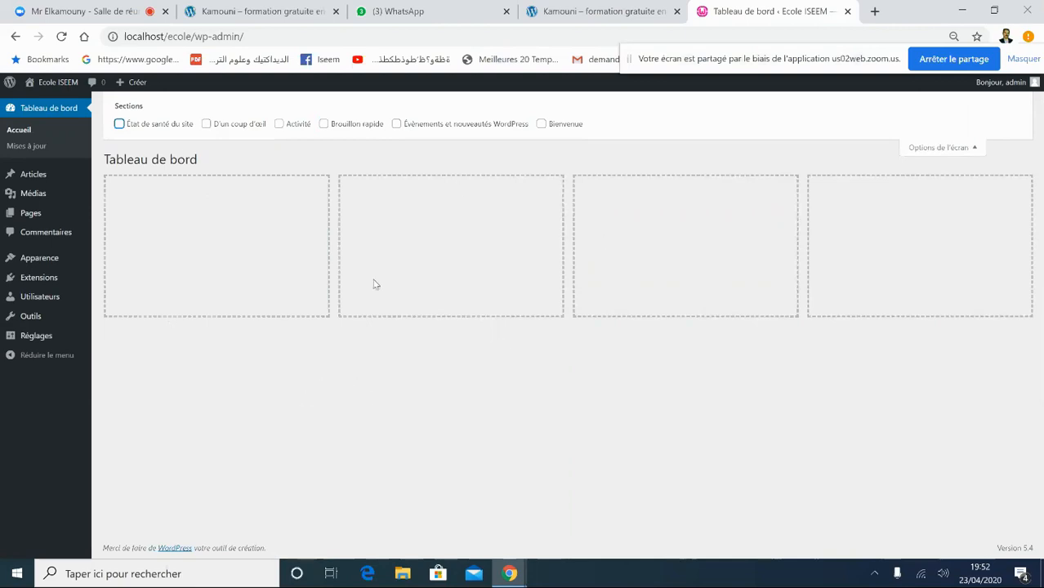
- Briefly re-show Brouillon rapide and Activité, leaving both widgets hidden again
left_click(972, 148)
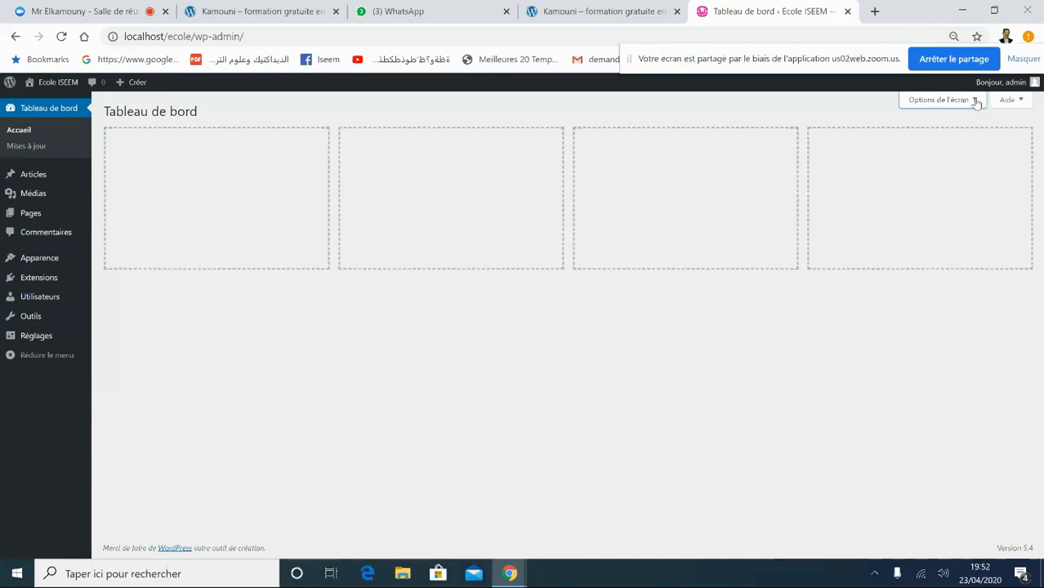
left_click(975, 102)
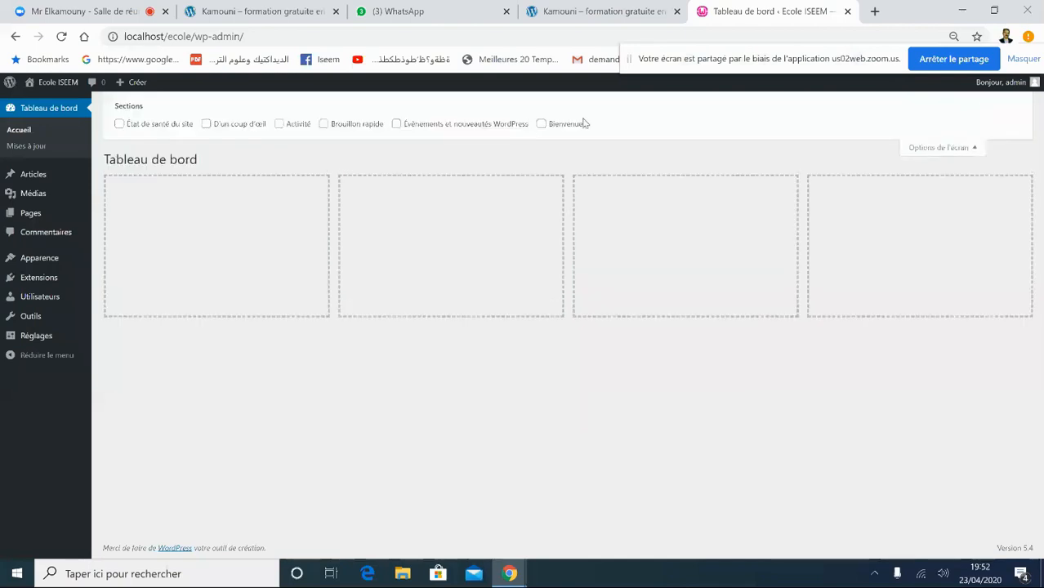
left_click(324, 125)
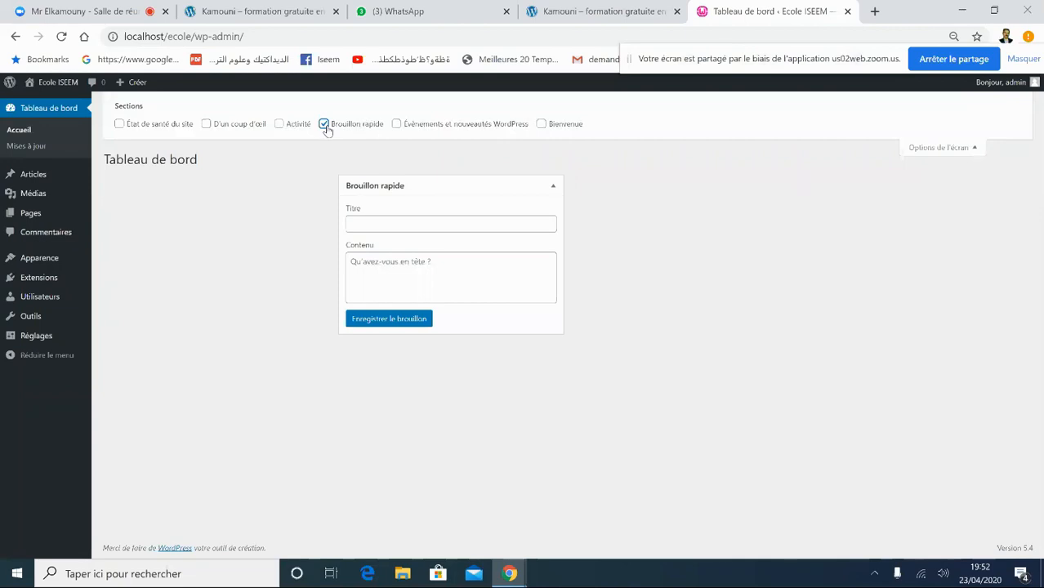
left_click(324, 125)
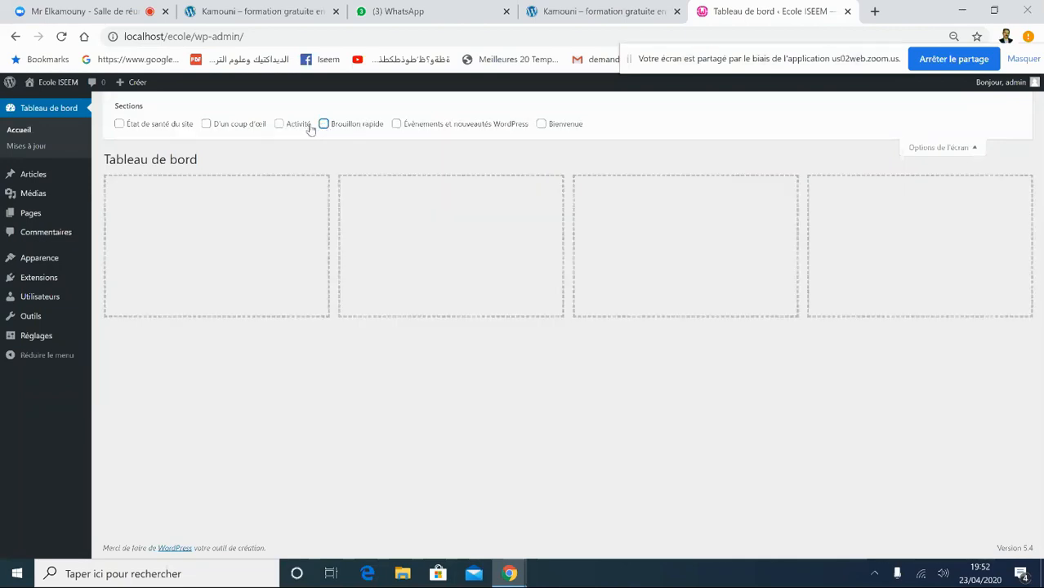
left_click(280, 125)
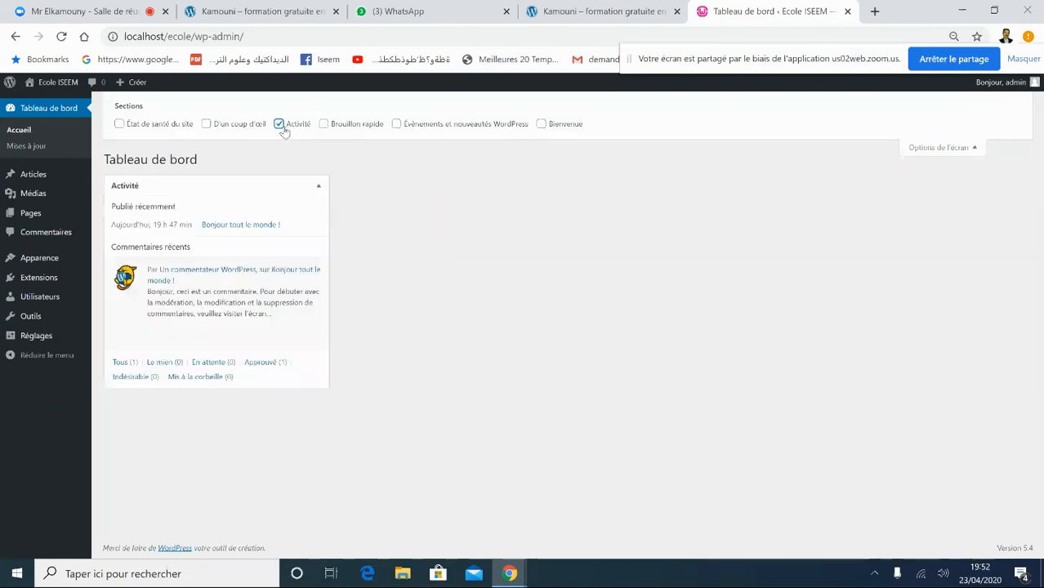
left_click(279, 125)
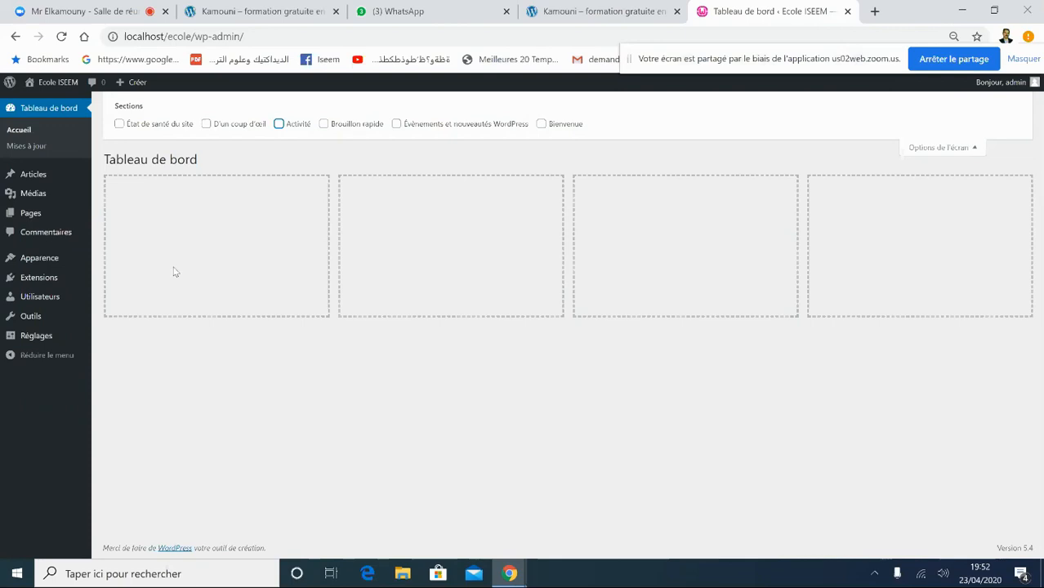
mouse_move(49, 297)
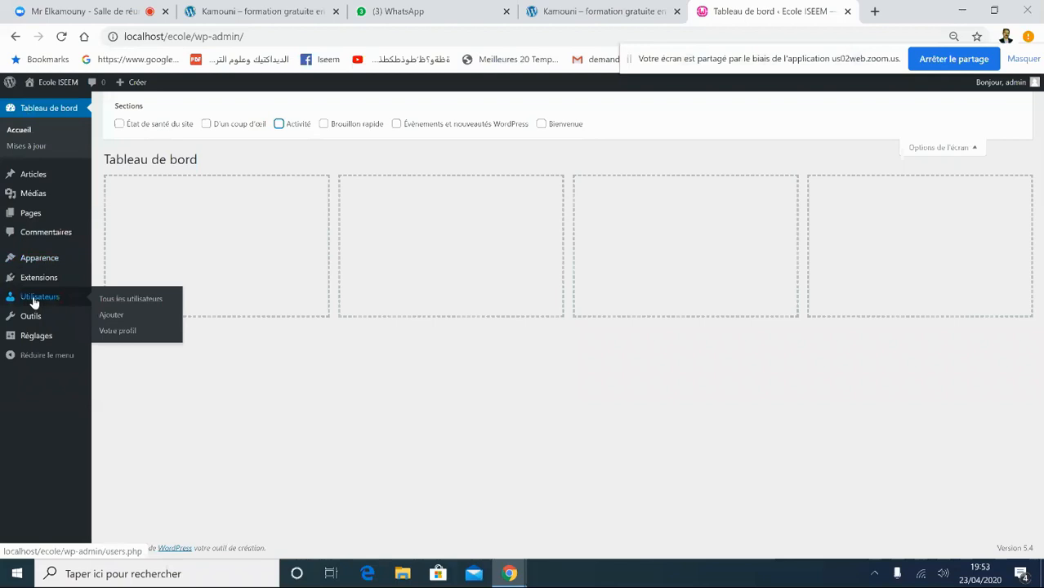
- Show the Utilisateurs list with the single admin account marked Administrateur
left_click(112, 308)
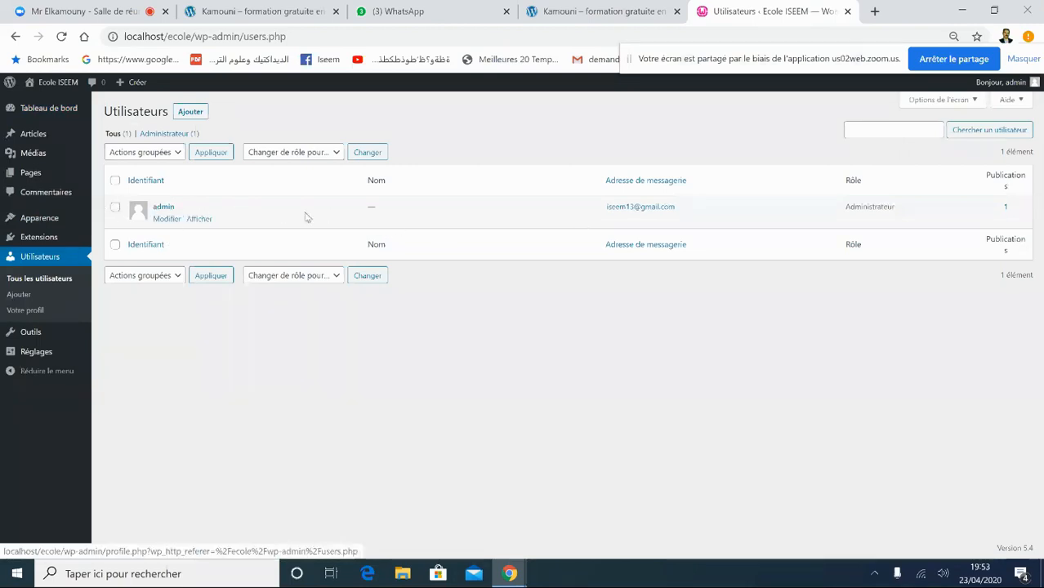
double_click(866, 206)
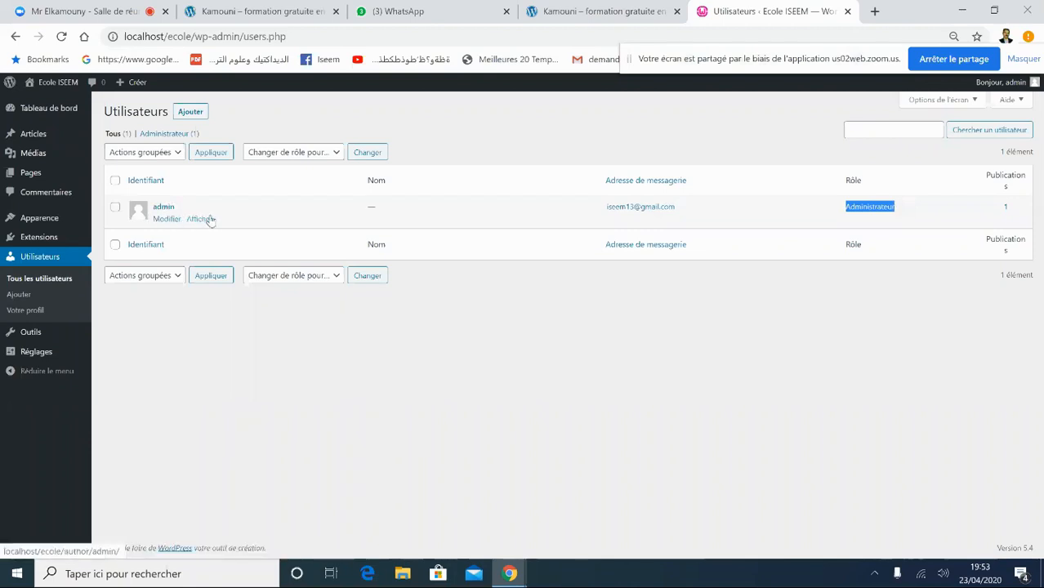
- Open the admin profile, choose the Ectoplasme colour scheme, and scroll to the Nom section
left_click(166, 220)
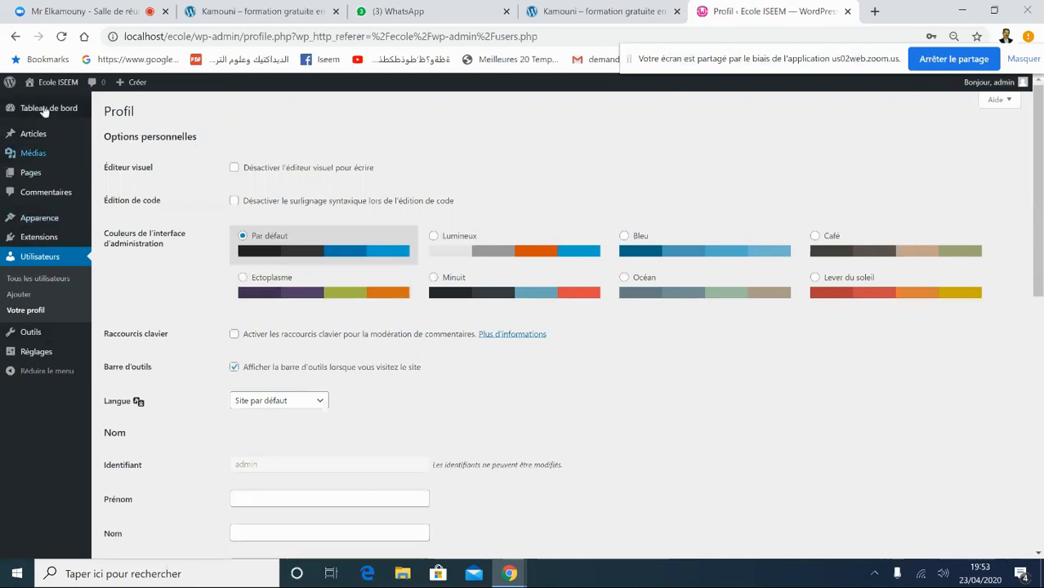
left_click(510, 259)
left_click(508, 282)
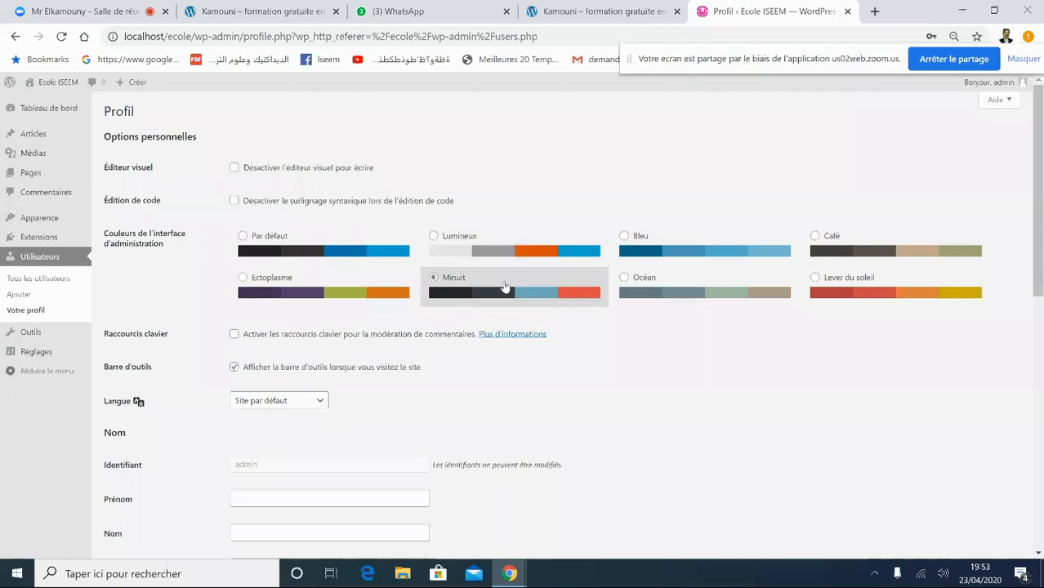
left_click(377, 295)
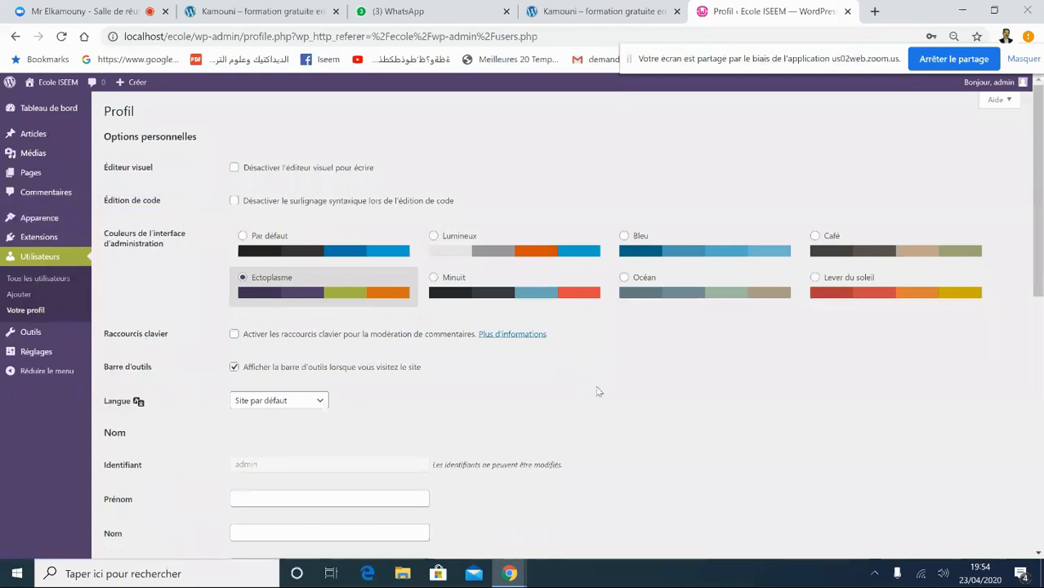
left_click_drag(1037, 270, 1040, 353)
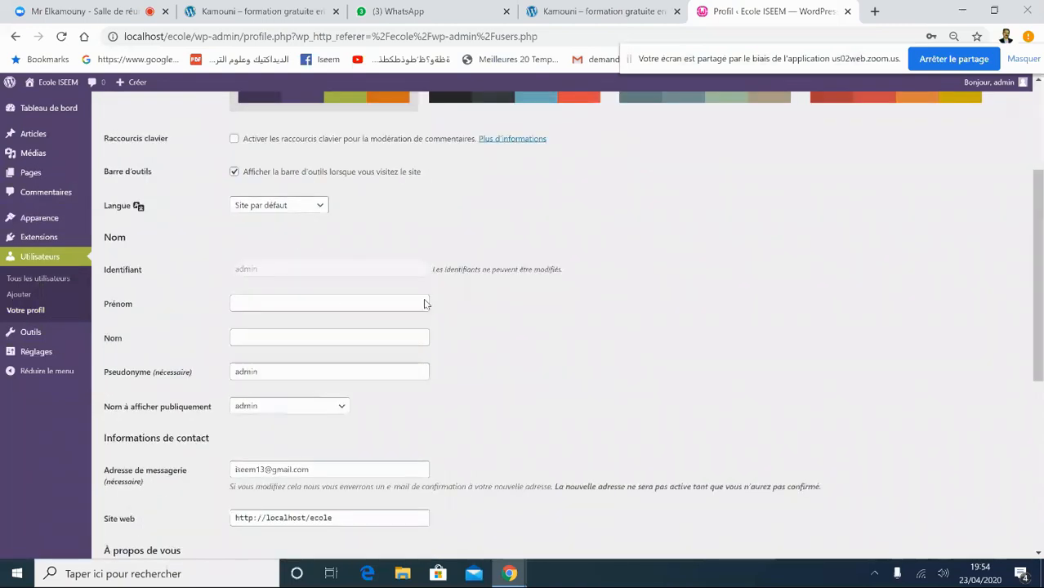
- Autofill first name Ecole and last name ISEEM, keeping the nickname as admin
left_click(263, 302)
key("Down")
left_click(256, 329)
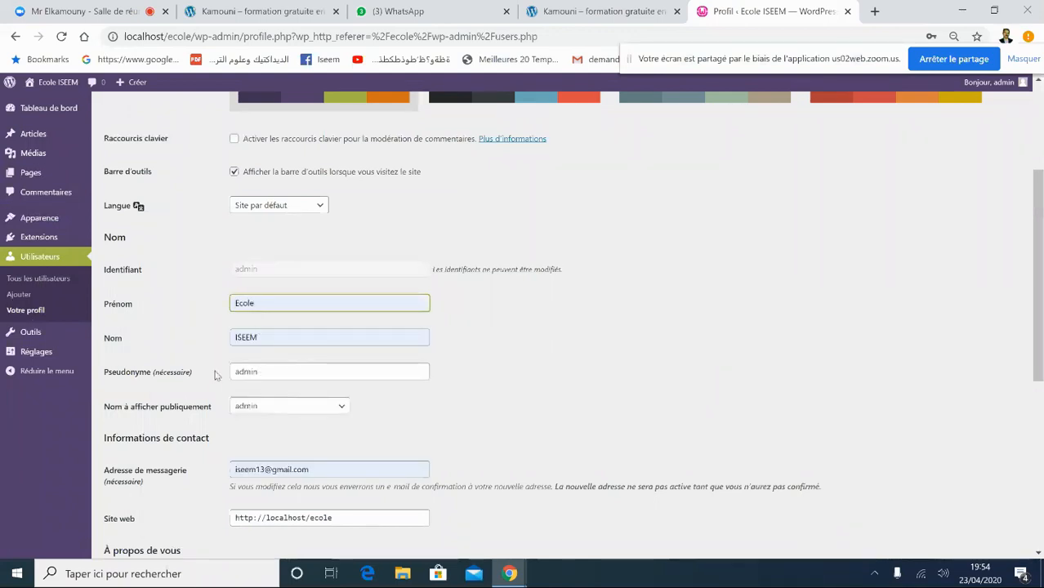
left_click(261, 372)
left_click_drag(263, 373, 231, 372)
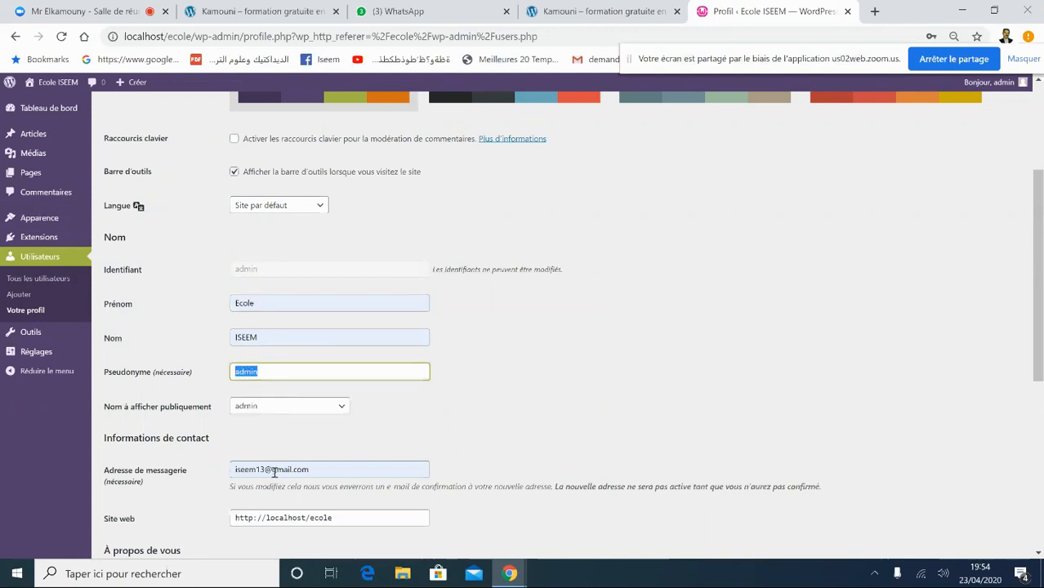
left_click(267, 371)
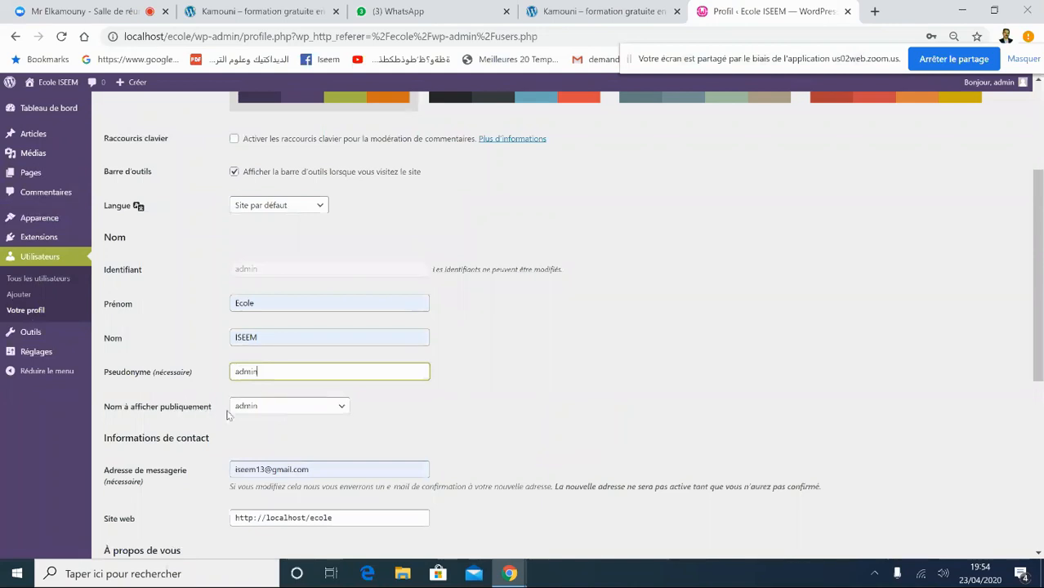
left_click(257, 408)
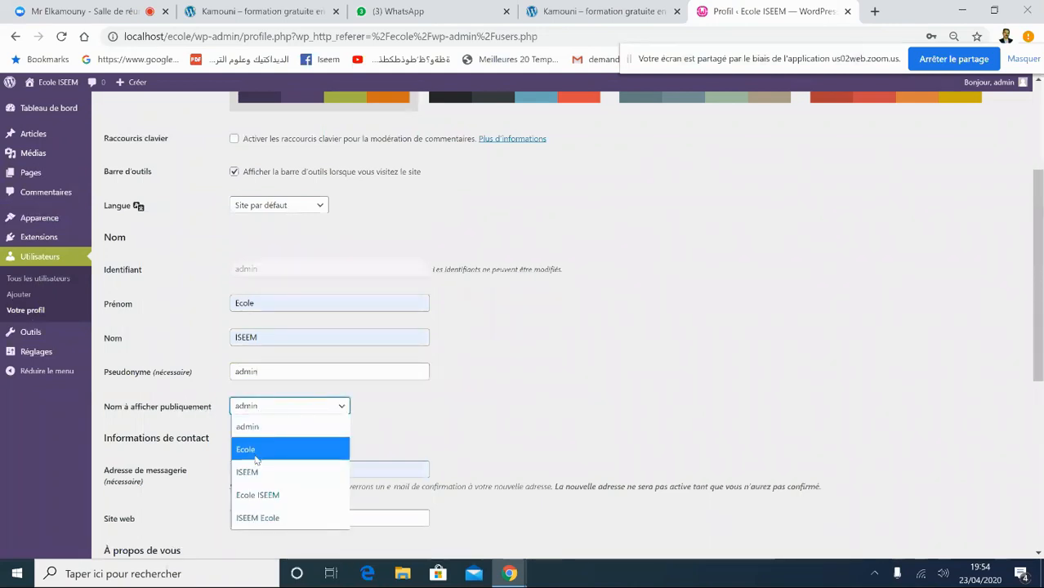
left_click(258, 449)
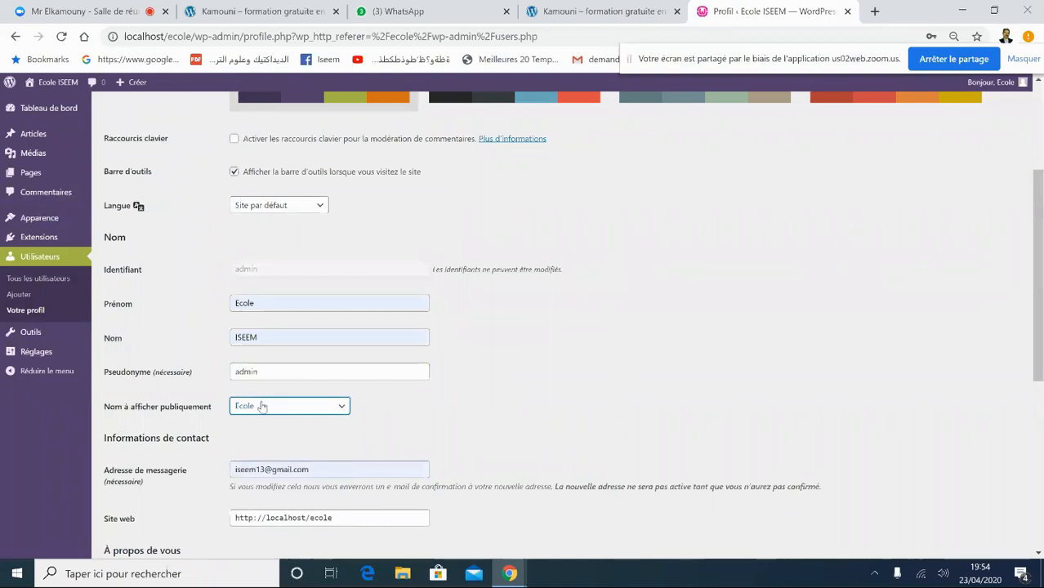
left_click(261, 408)
left_click(258, 492)
left_click(482, 435)
left_click_drag(1041, 260, 1041, 353)
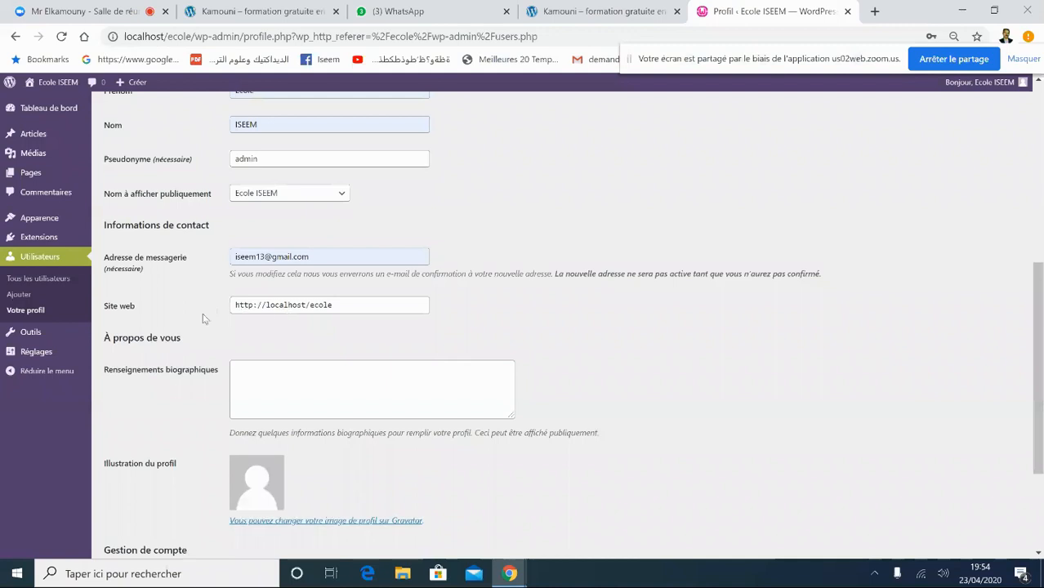
left_click_drag(339, 307, 237, 307)
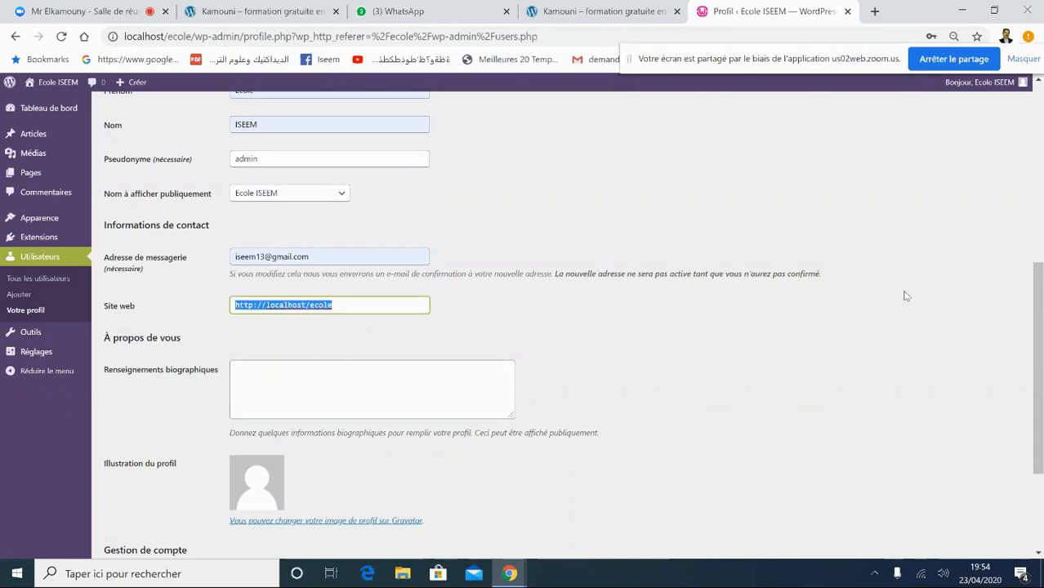
scroll(1036, 368, "down", 1)
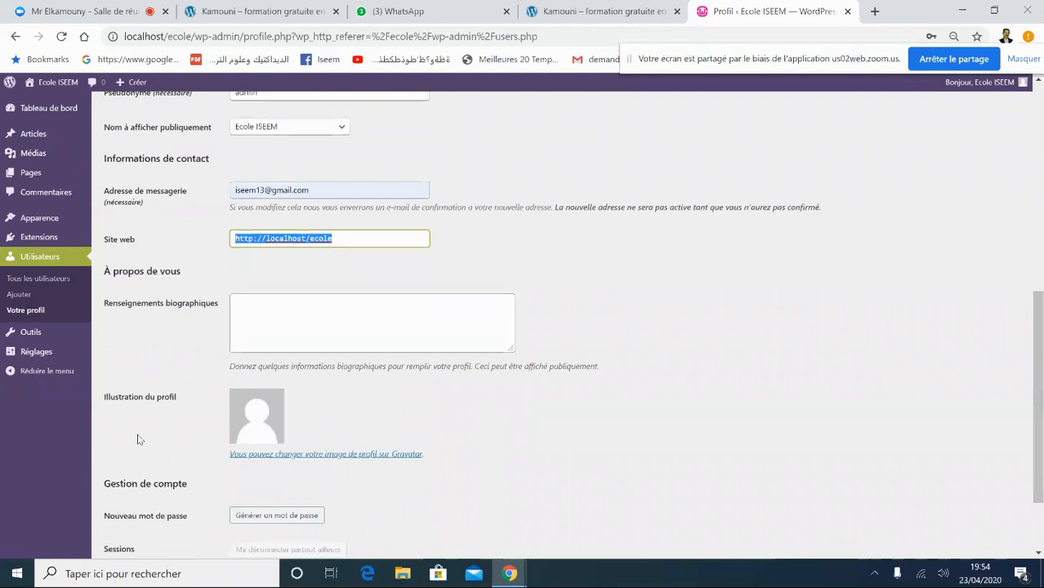
- Open the Gravatar page from the profile and dismiss the WhatsApp notification
left_click(288, 455)
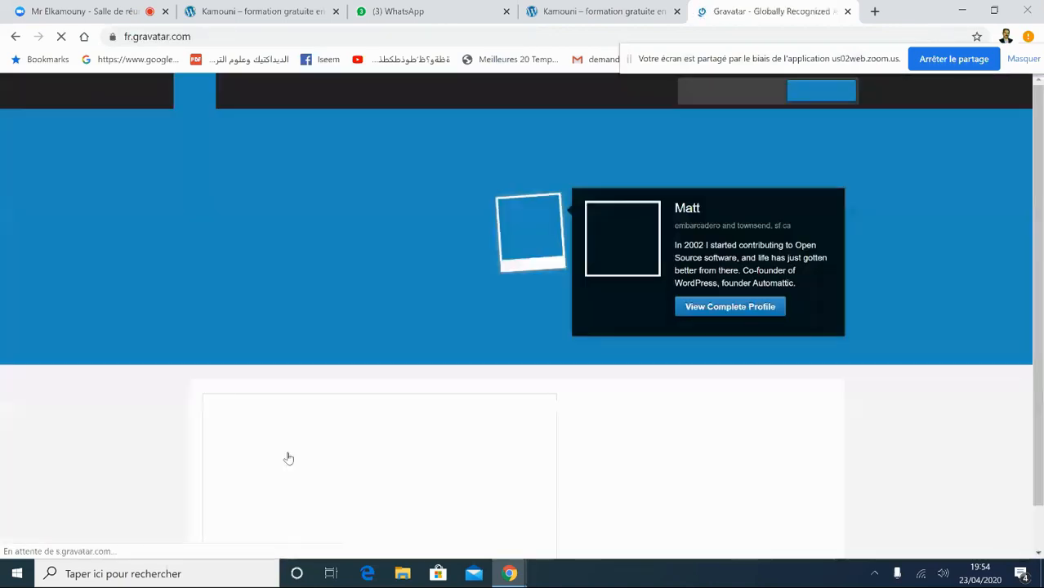
left_click_drag(289, 456, 242, 218)
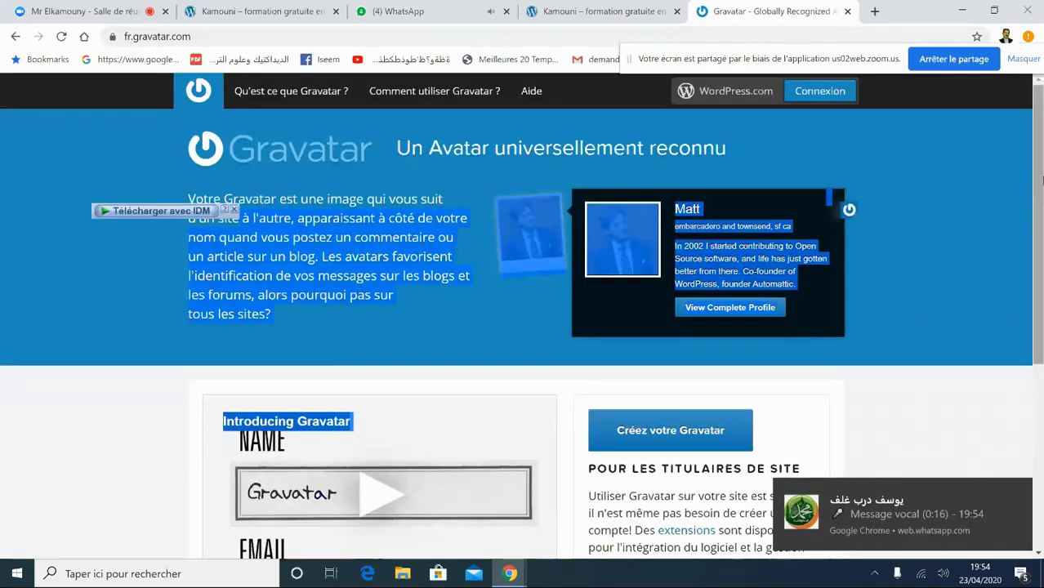
scroll(1021, 327, "down", 4)
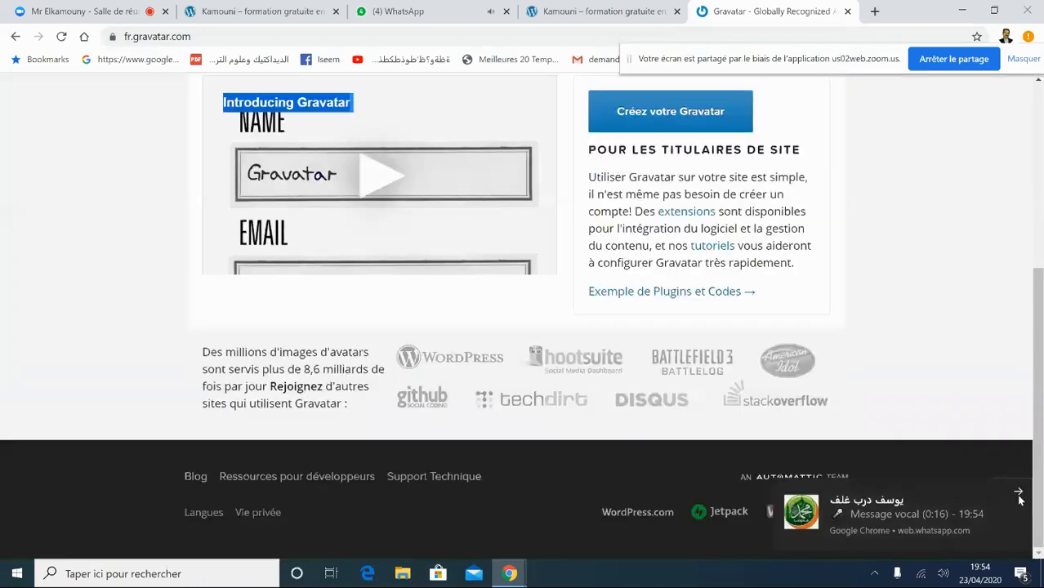
left_click(1018, 494)
scroll(1036, 326, "up", 4)
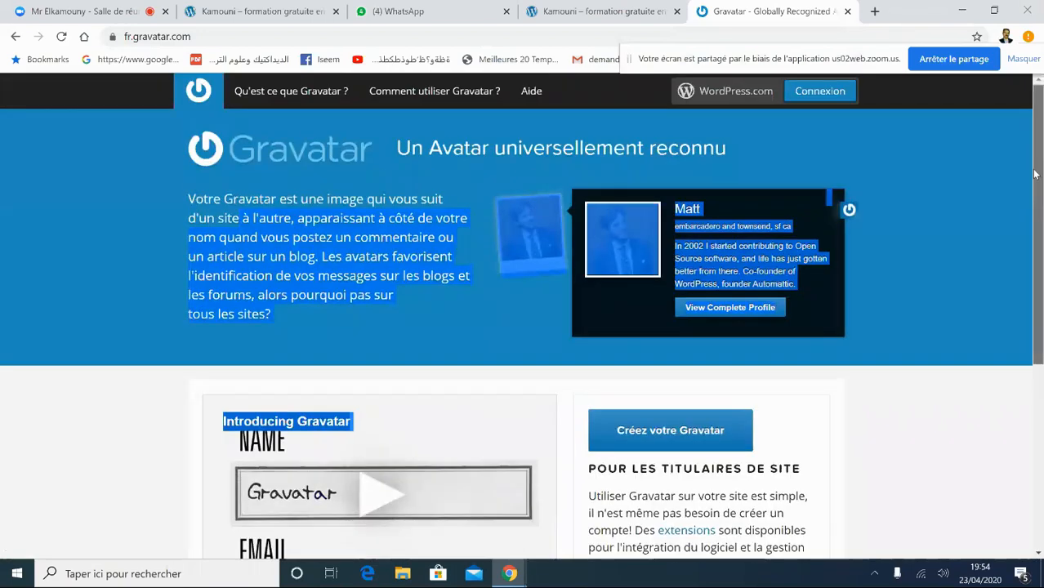
- Start a Gravatar sign-up with the saved e-mail, then abandon it and close the tab
left_click(662, 431)
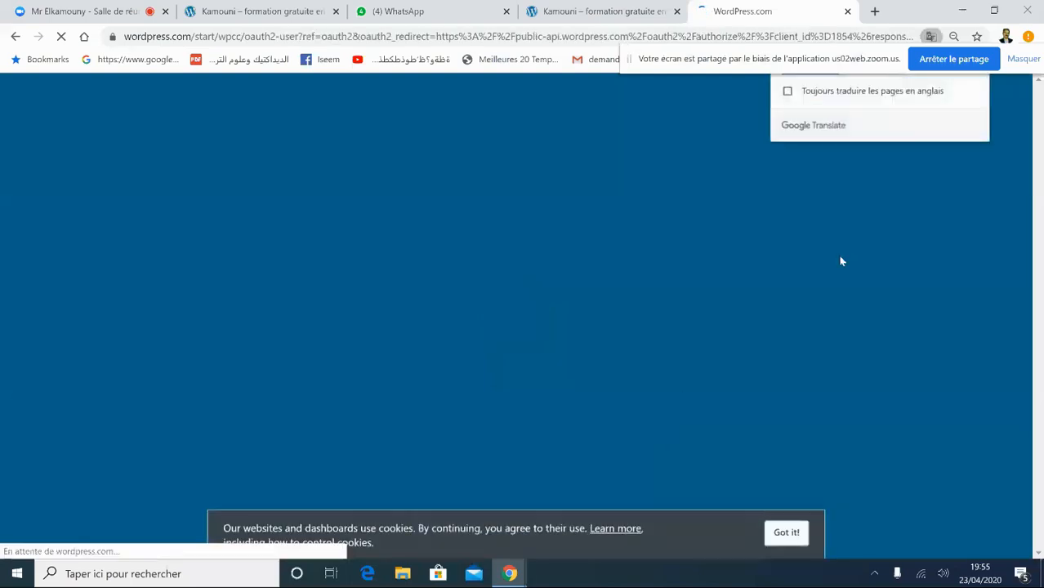
left_click(454, 228)
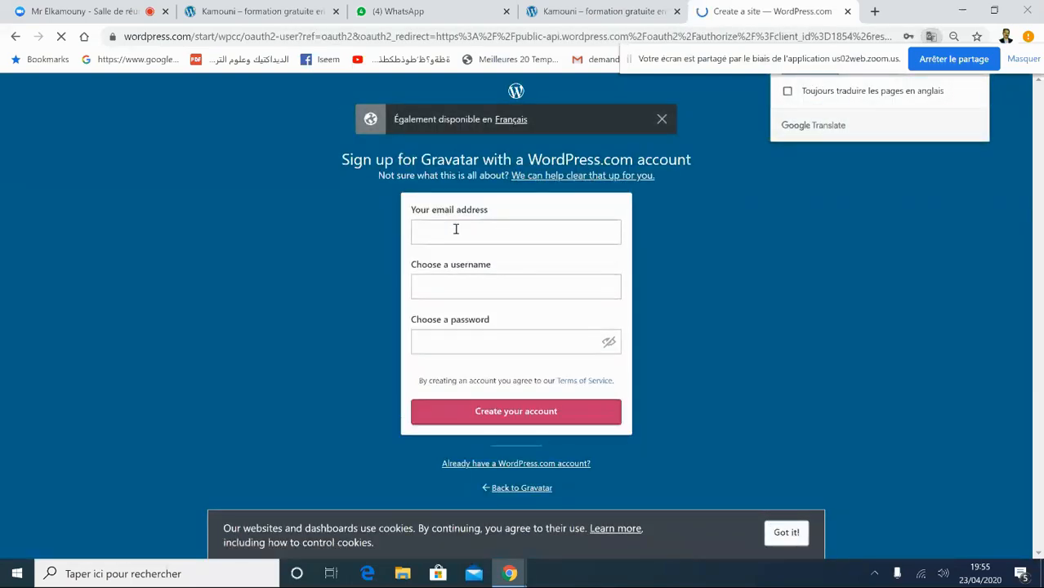
left_click(459, 261)
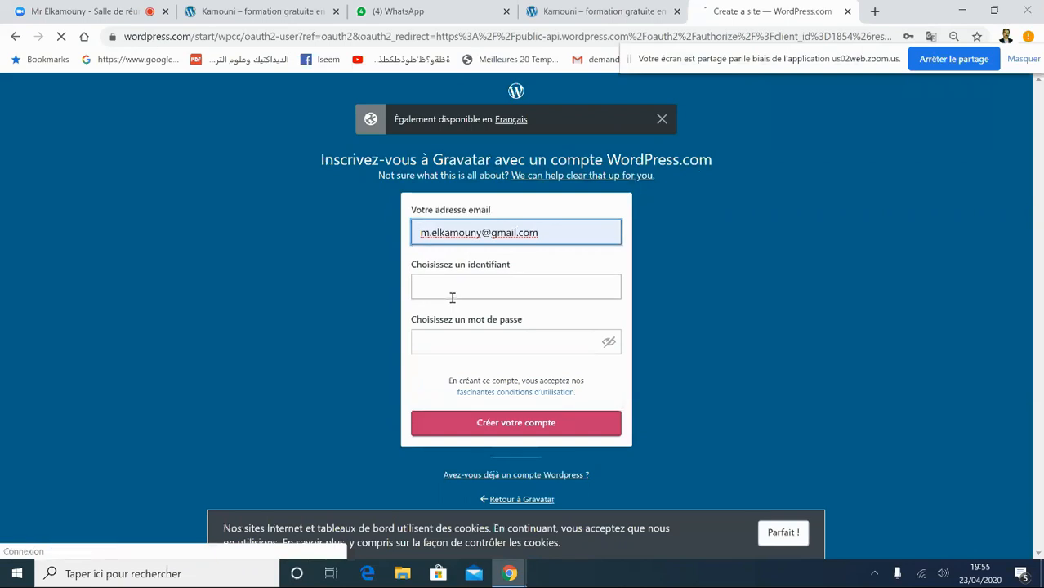
left_click(452, 290)
left_click(502, 281)
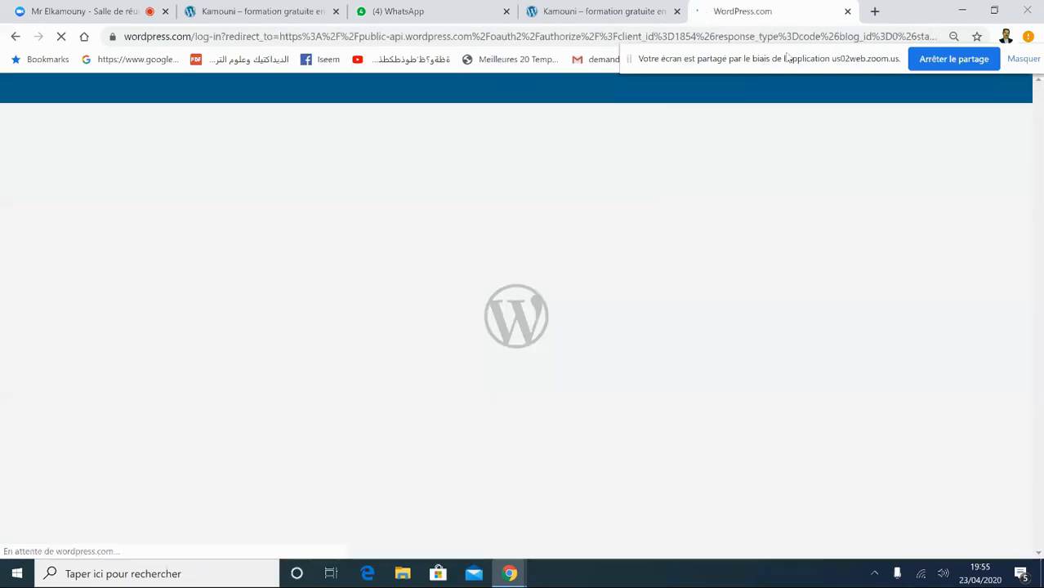
left_click(847, 11)
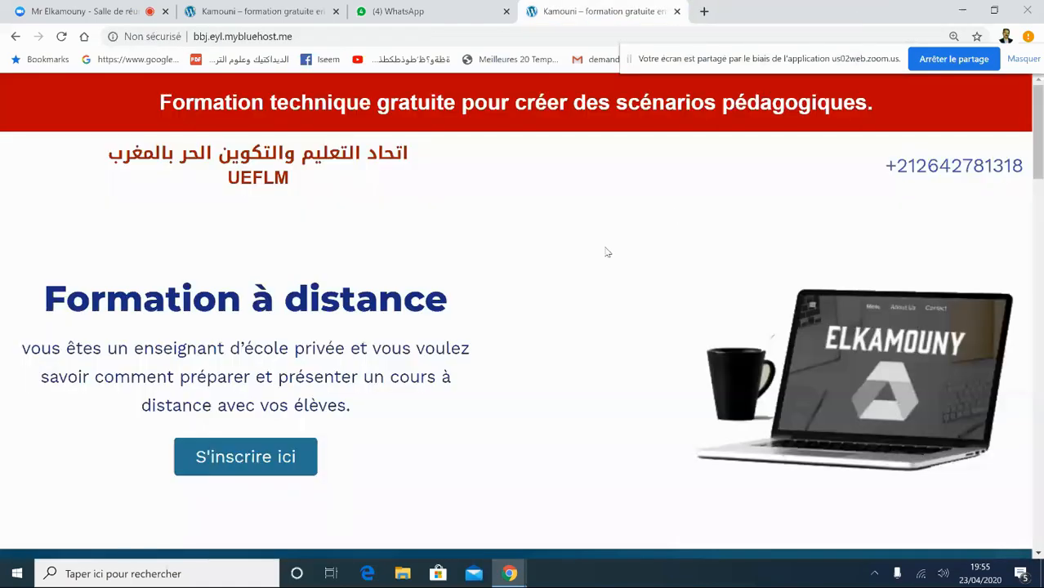
- Close the active training-site tab and open a new tab on Google's start page
left_click(678, 11)
left_click(294, 12)
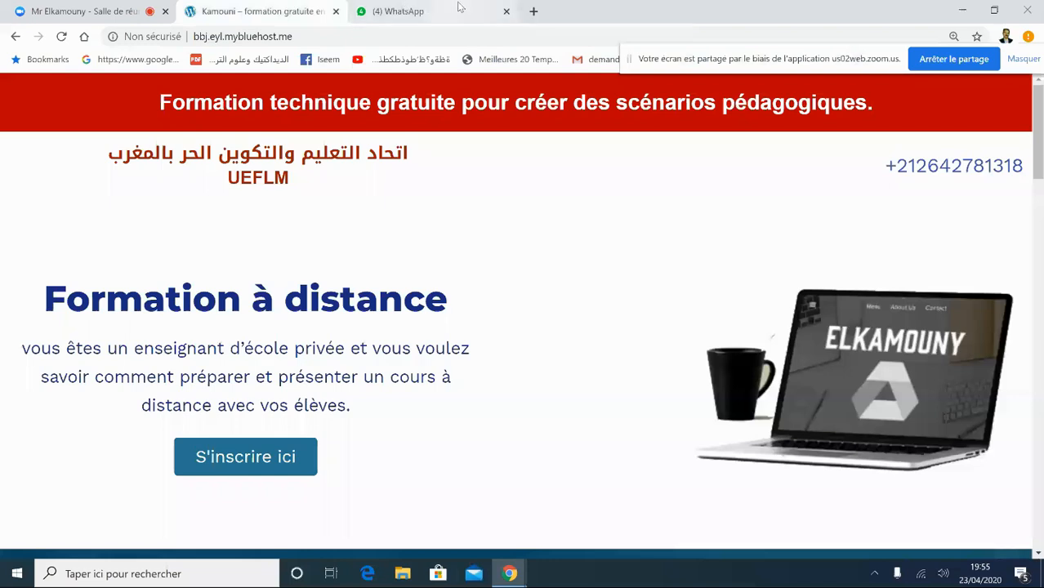
left_click(534, 12)
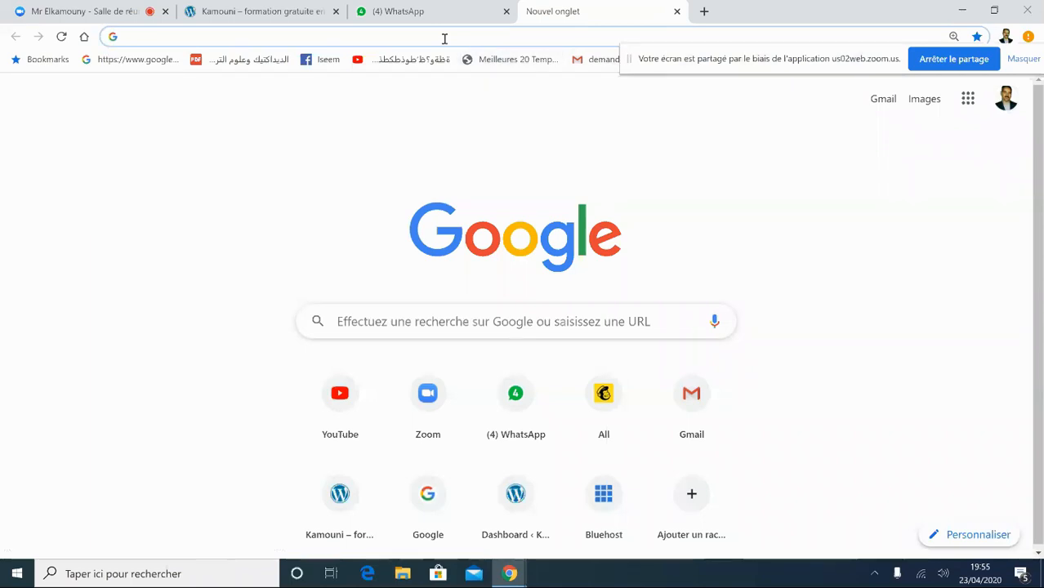
- Mute the microphone in the Zoom meeting tab
left_click(395, 11)
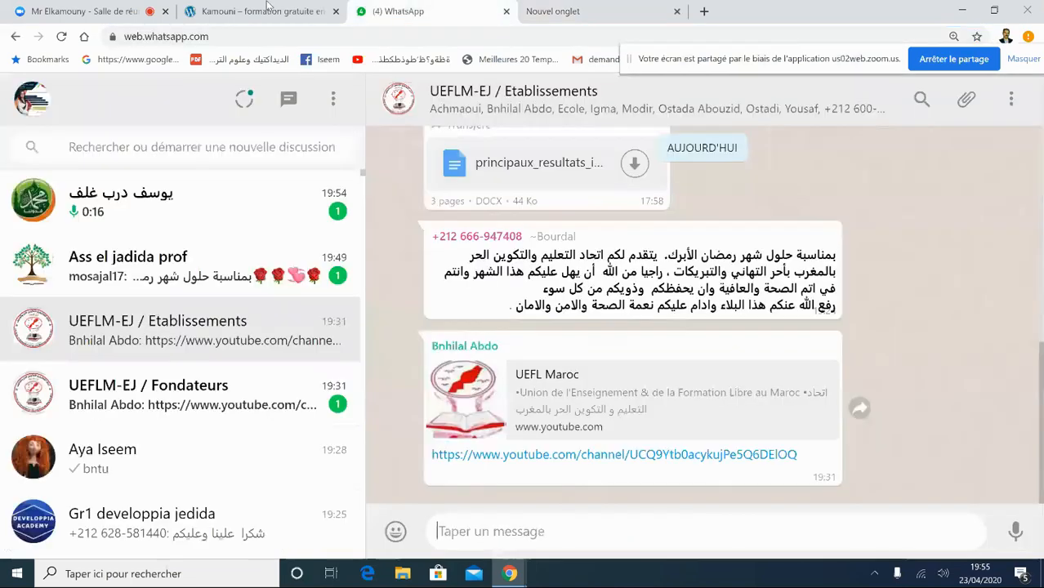
left_click(82, 10)
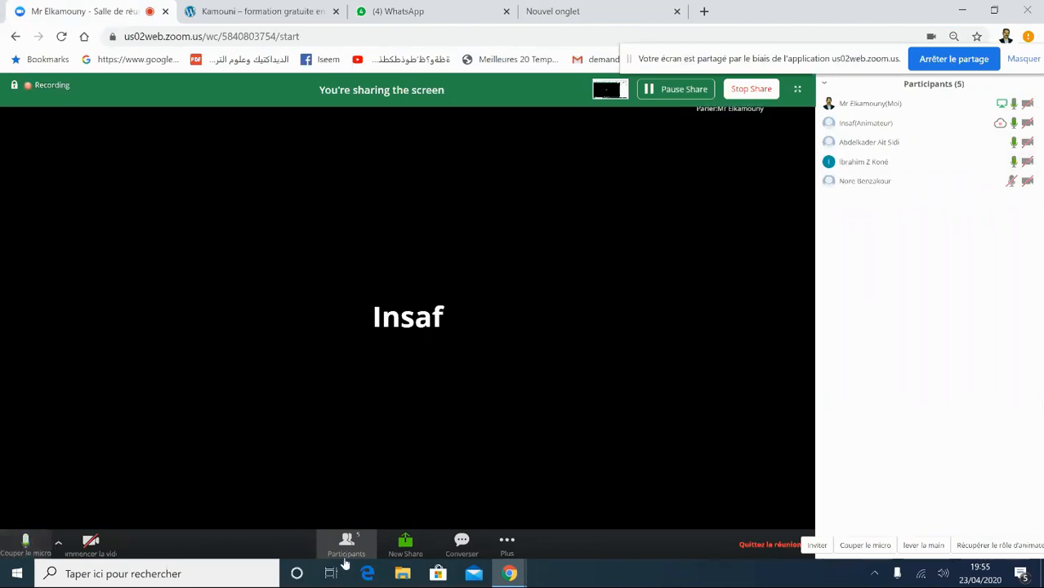
left_click(27, 543)
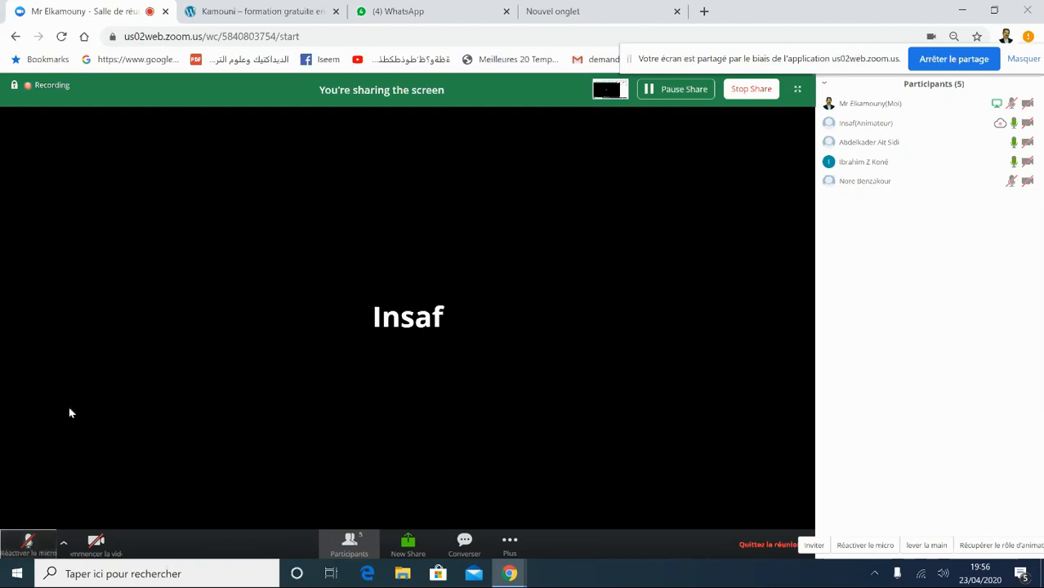
- Return to the new Google tab and drag the screen-sharing notice down to reveal all bookmarks
left_click(417, 10)
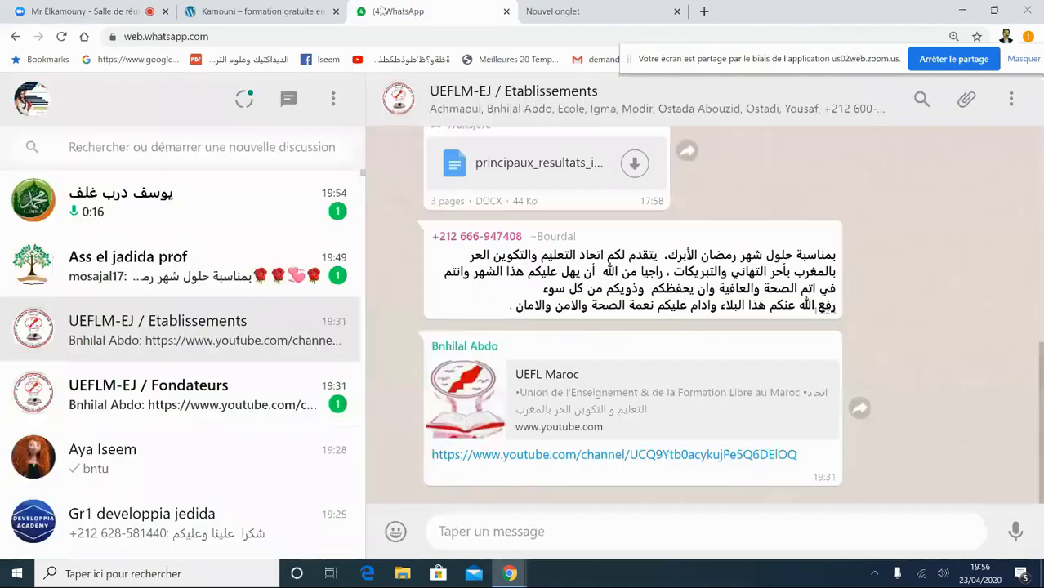
left_click(271, 9)
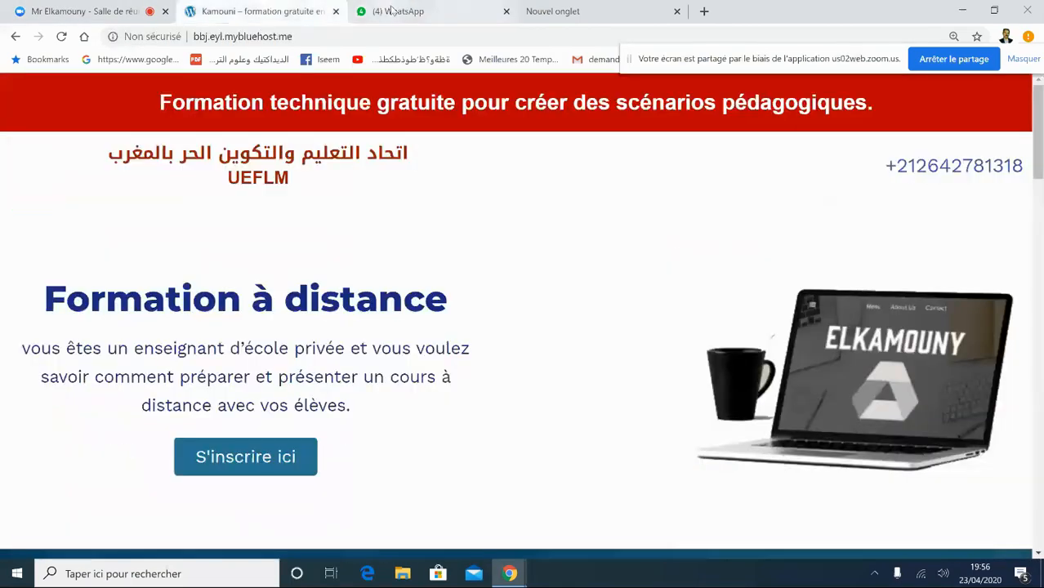
left_click(392, 9)
left_click(579, 10)
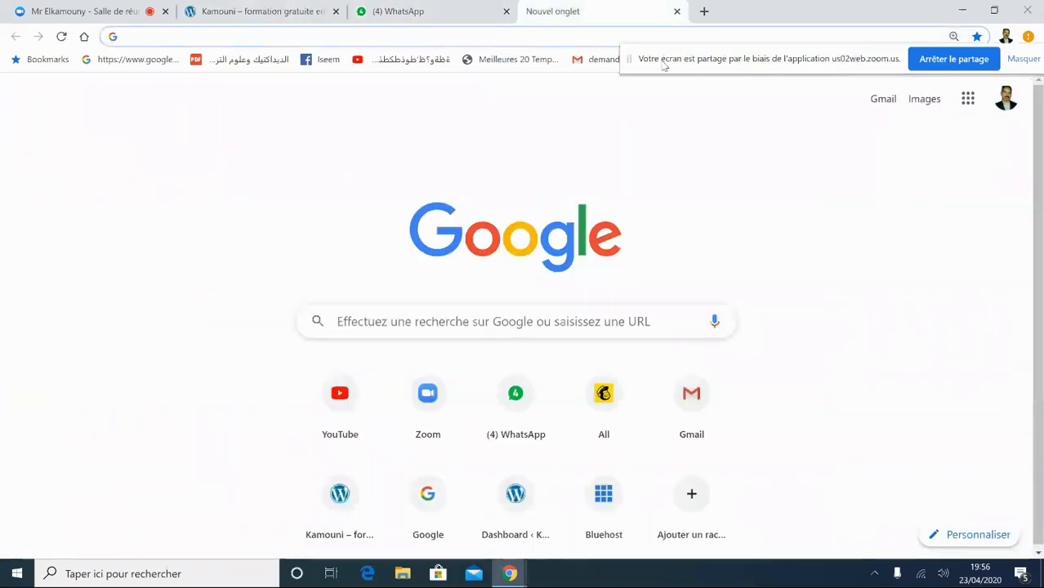
left_click(629, 60)
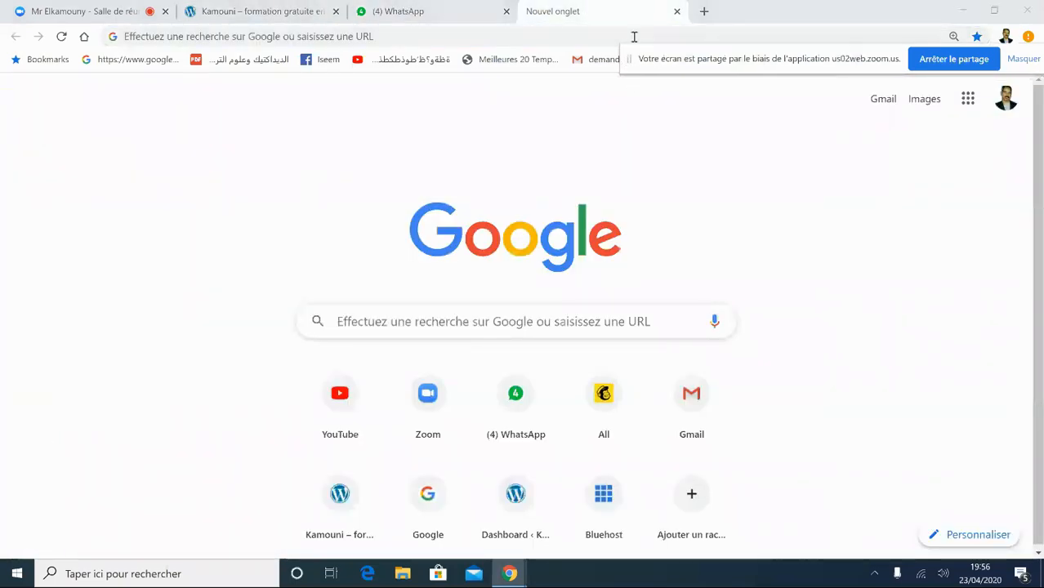
left_click_drag(631, 59, 548, 178)
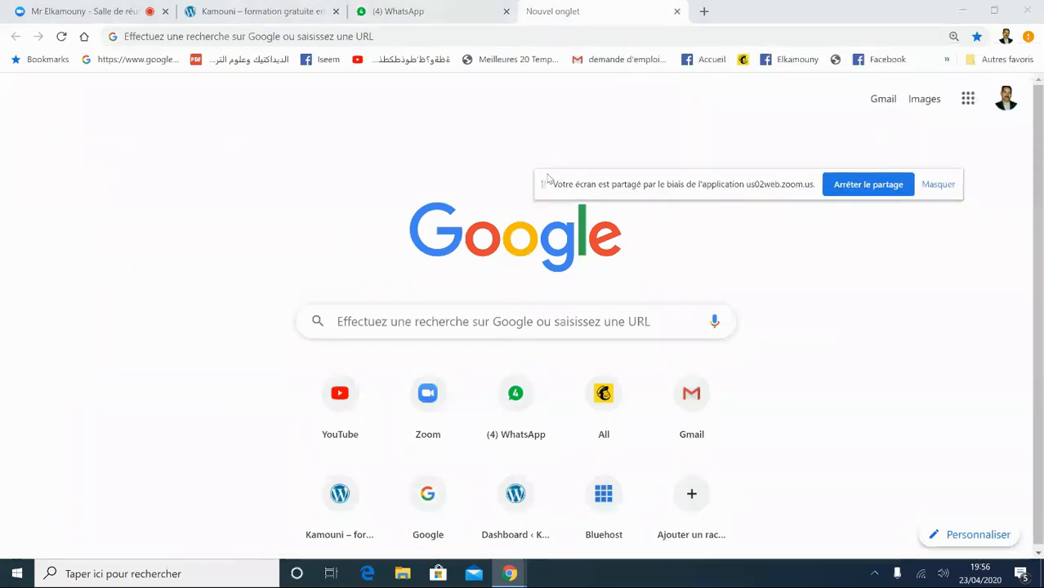
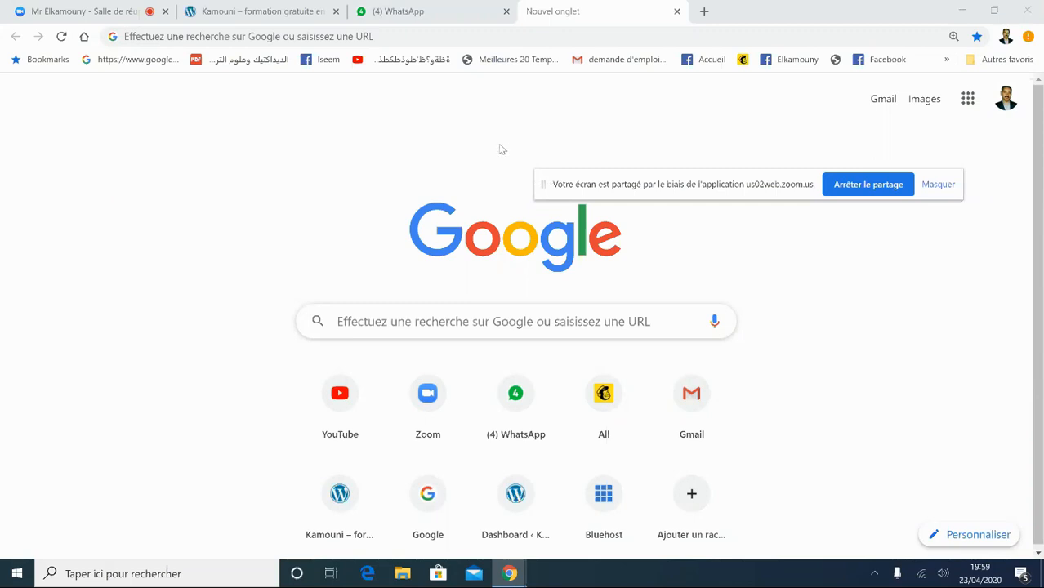
- Switch to the Zoom meeting tab and unmute the microphone
left_click(354, 36)
left_click(268, 13)
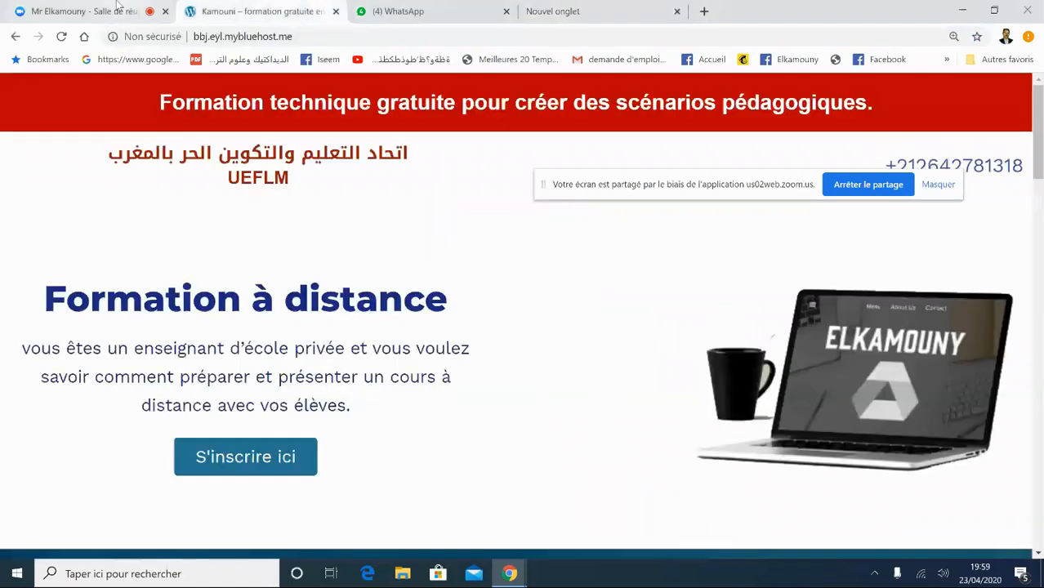
left_click(125, 10)
left_click(29, 546)
left_click_drag(618, 197, 328, 230)
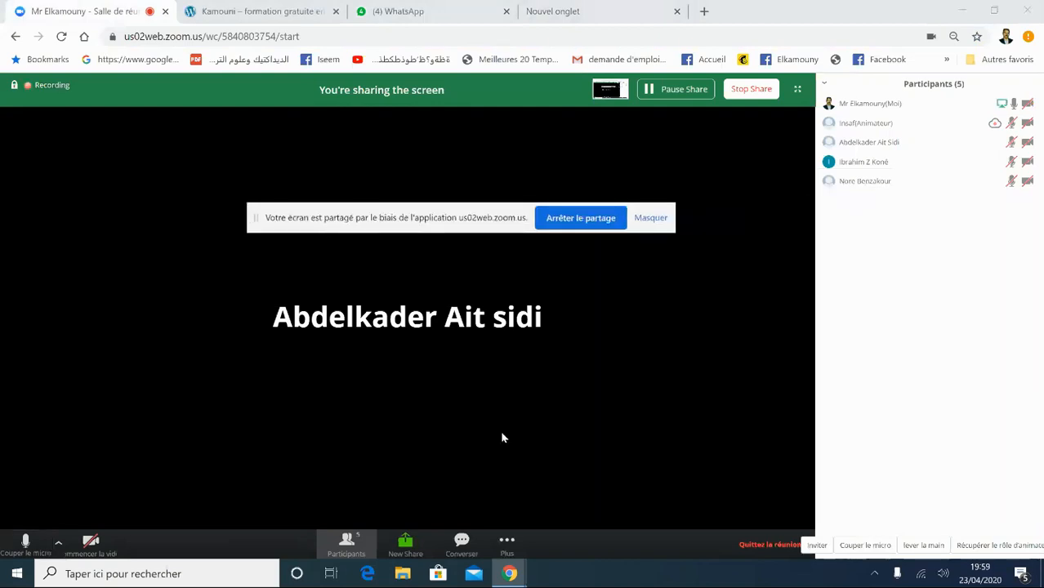
- Return to Chrome's Google new tab page and move the screen-sharing notice aside
mouse_move(509, 575)
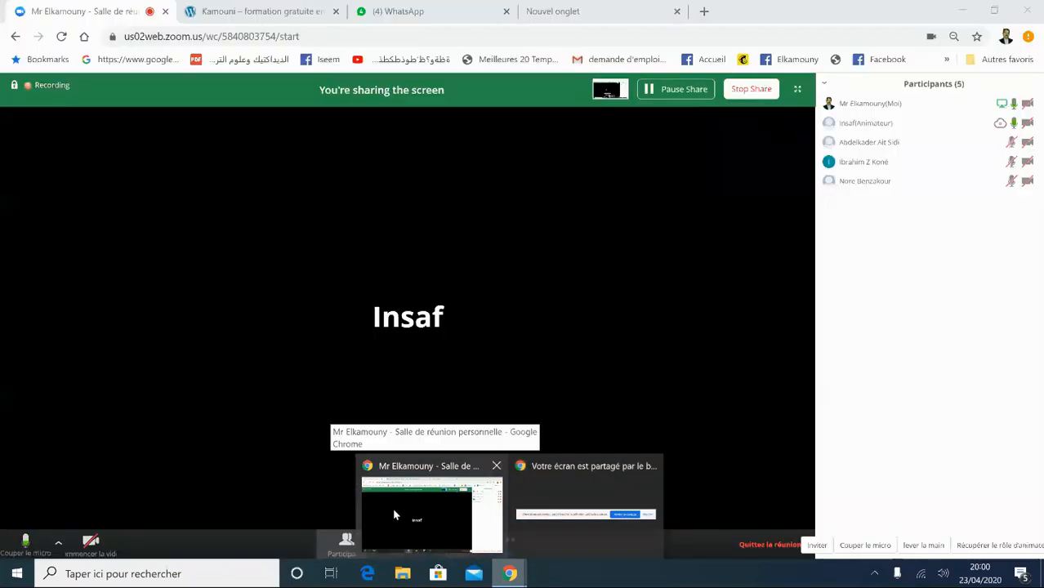
left_click(401, 514)
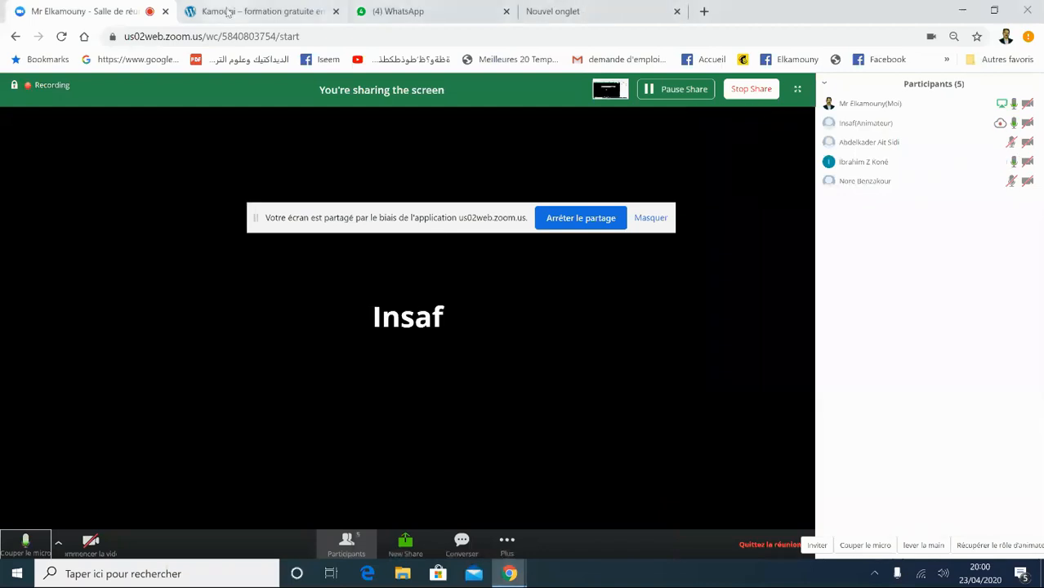
left_click(229, 12)
left_click(621, 16)
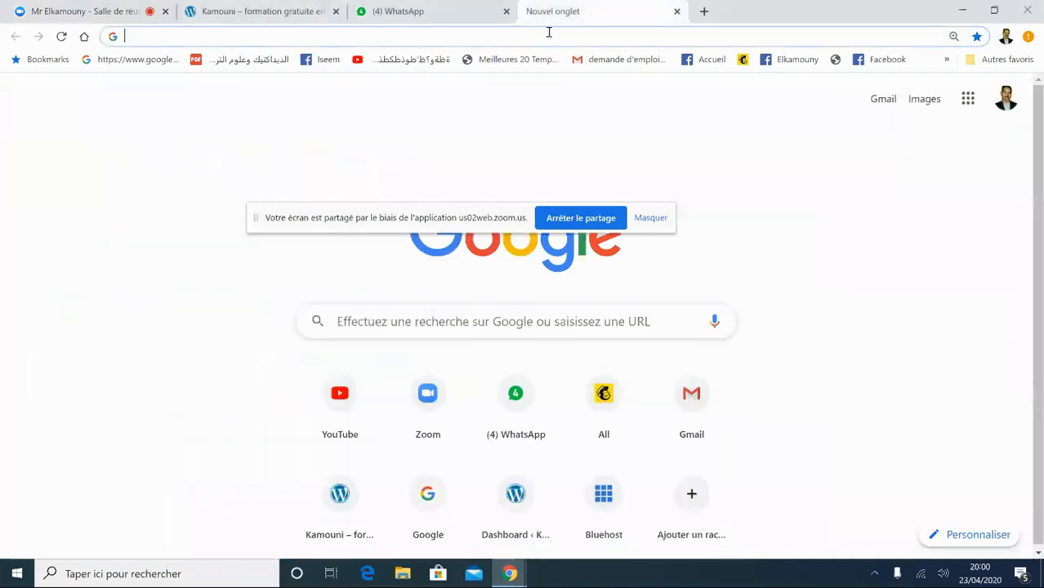
left_click(962, 13)
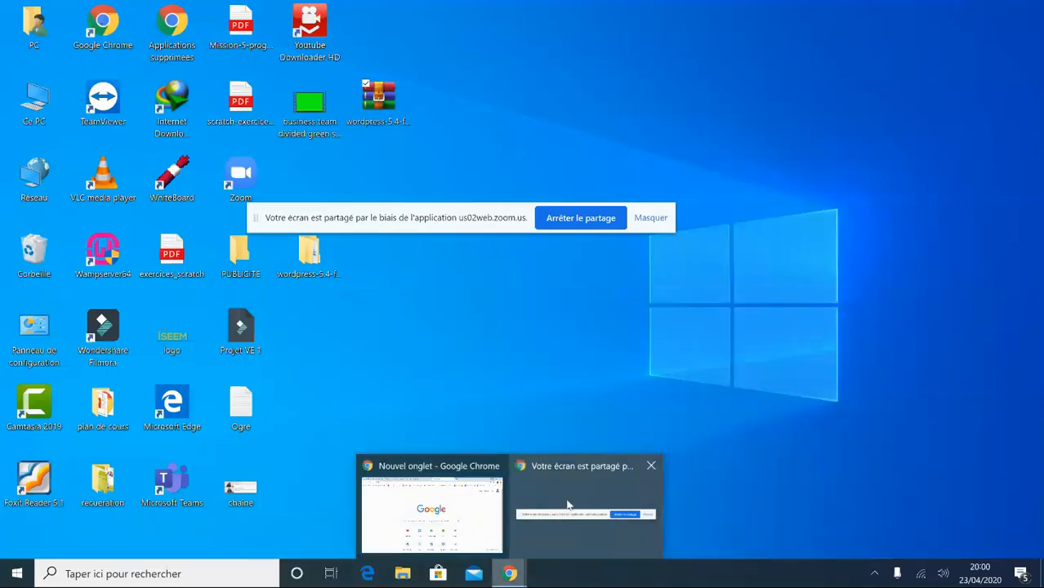
left_click(482, 507)
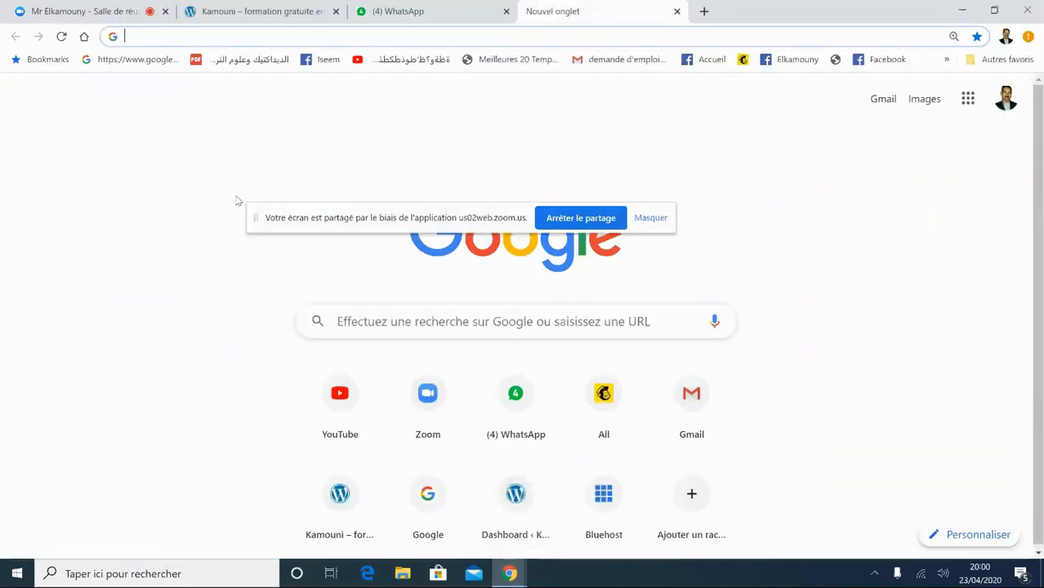
left_click_drag(258, 217, 602, 279)
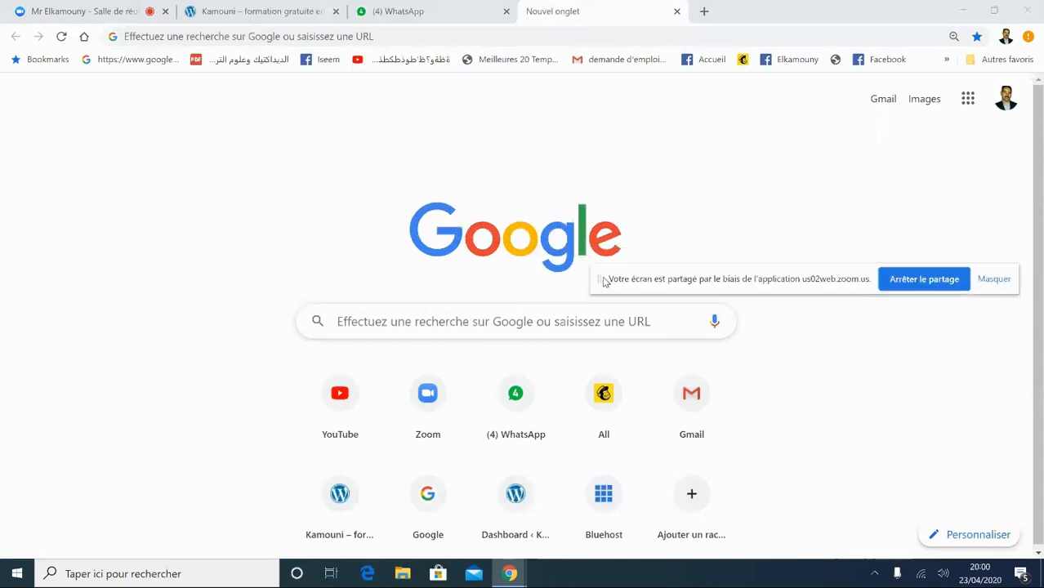
- Load the Ecole ISEEM site at localhost/ecole
left_click(222, 36)
type("l")
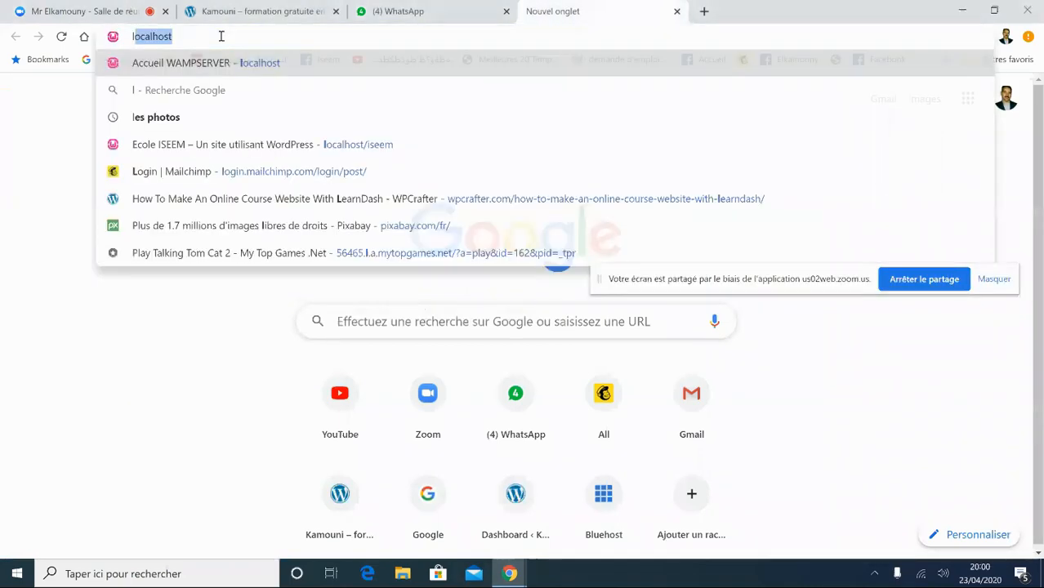
type("ocalhost")
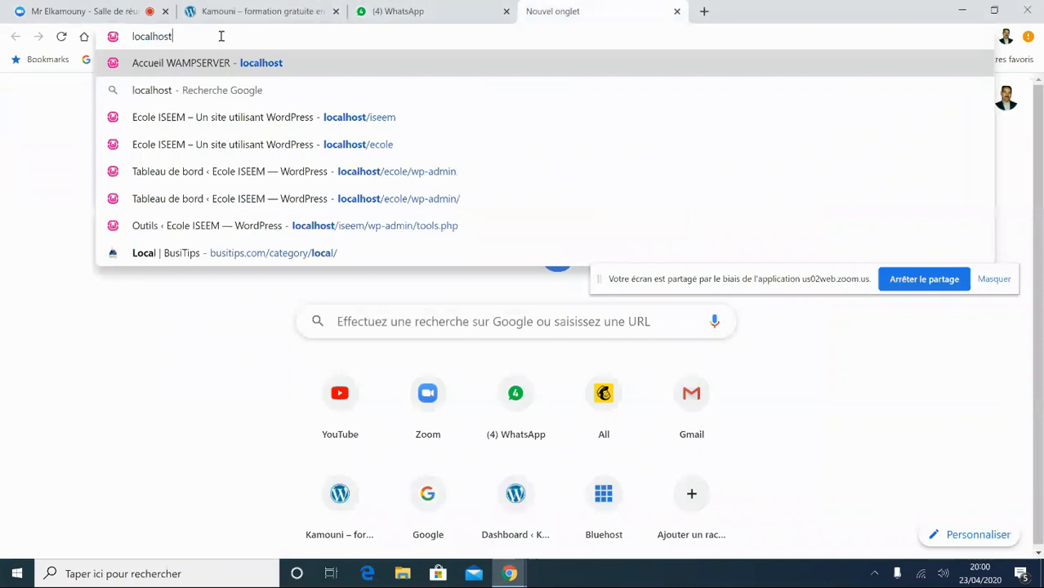
type("/")
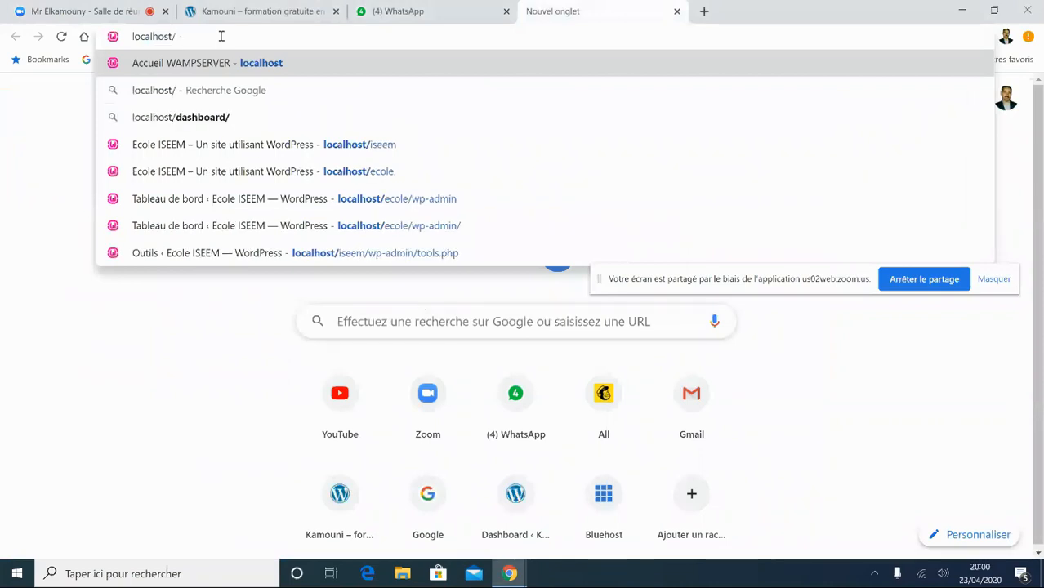
type("ecole")
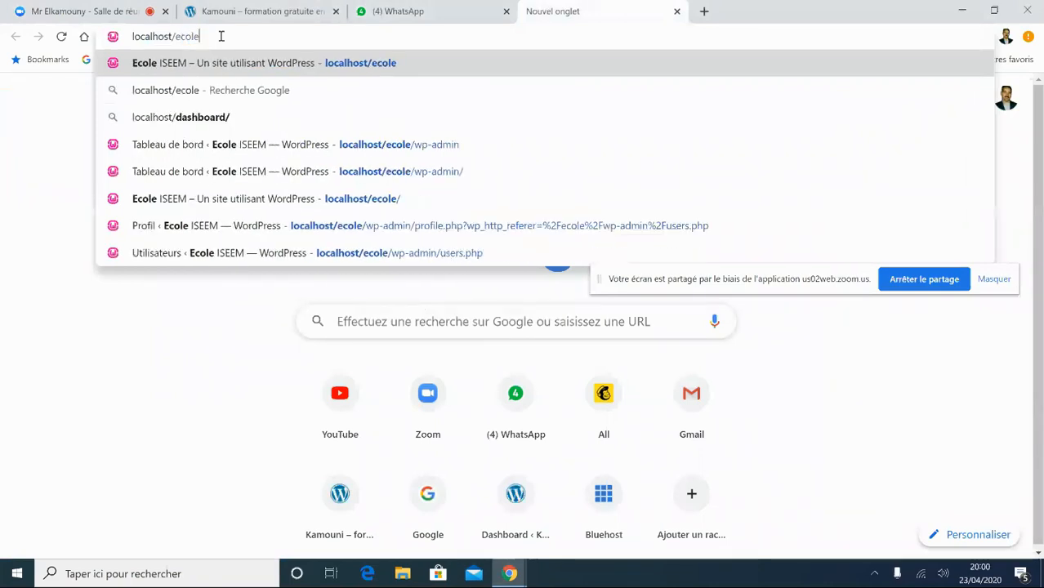
key("Return")
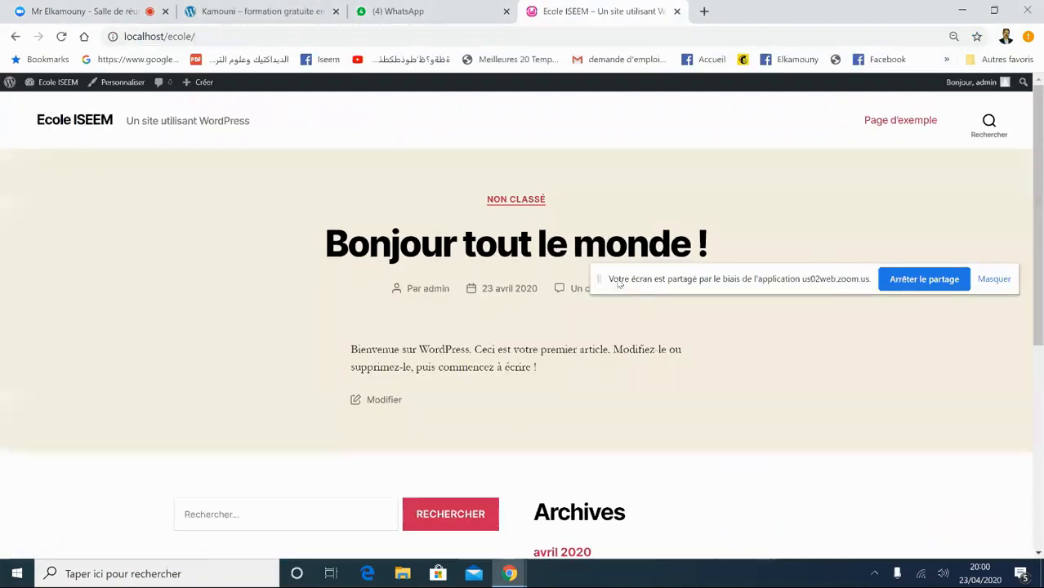
left_click_drag(610, 278, 666, 519)
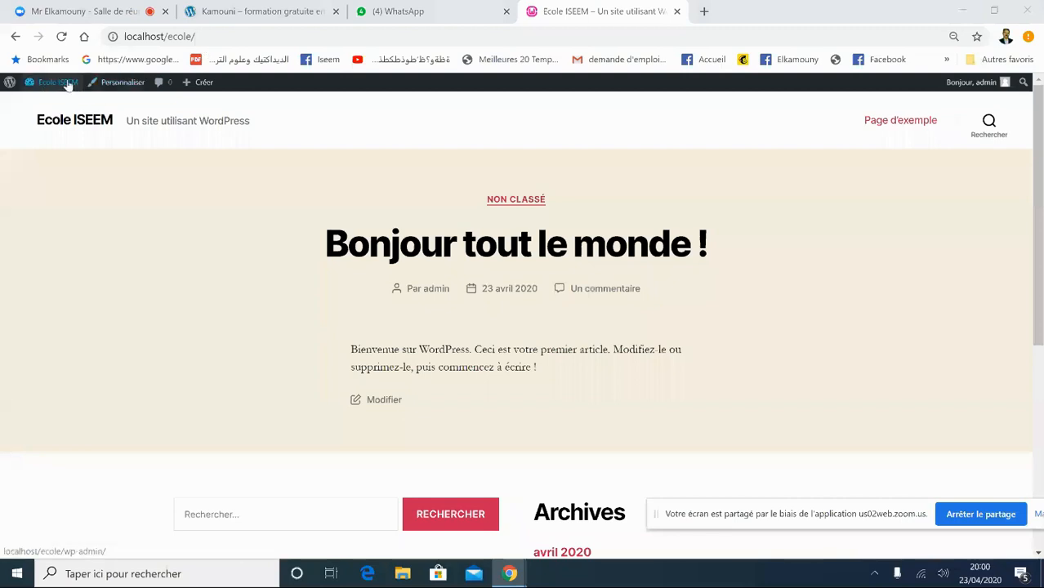
- Append wp-admin/ to open the admin dashboard at localhost/ecole/wp-admin/
mouse_move(64, 85)
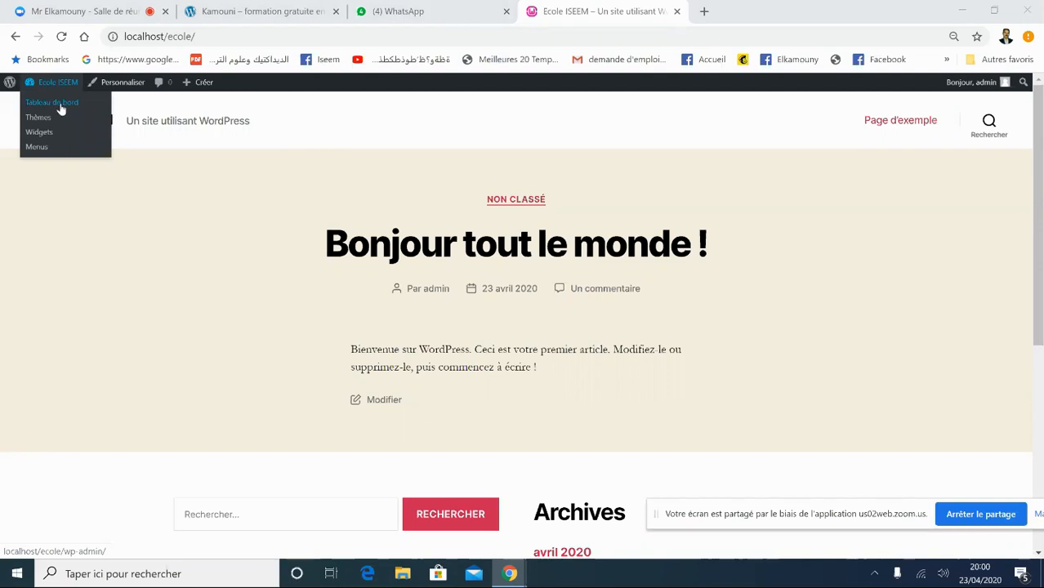
left_click(207, 37)
left_click(209, 37)
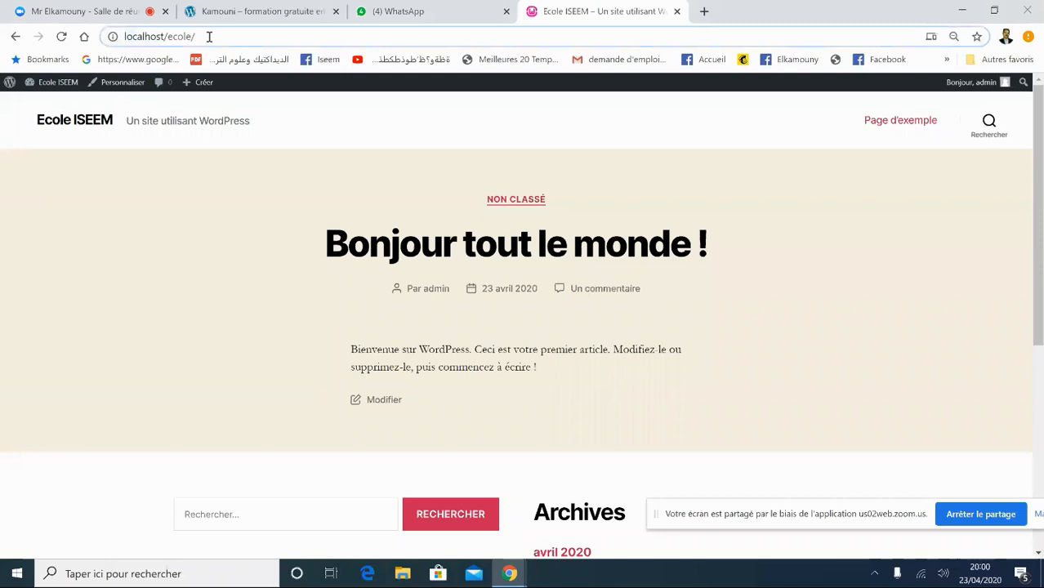
type("wp-admin/")
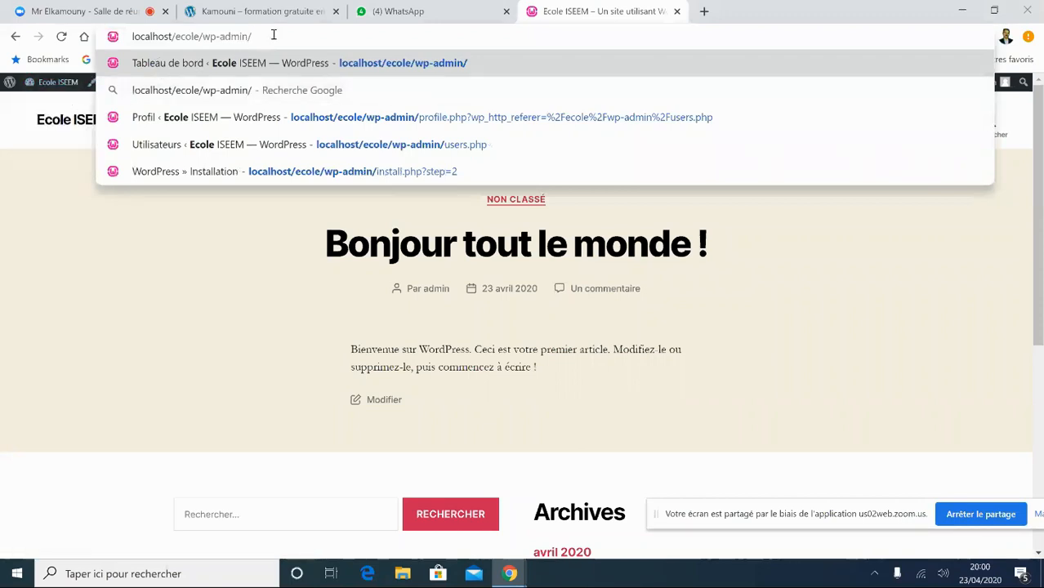
key("Return")
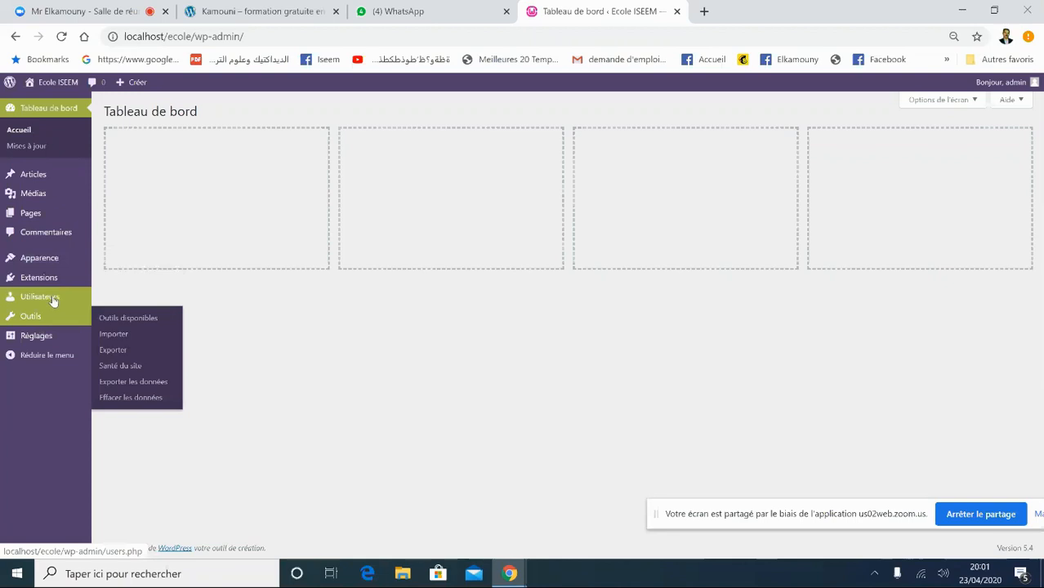
- Glance at the WhatsApp message, then return to Tableau de bord and bring up the Réglages menu
mouse_move(56, 299)
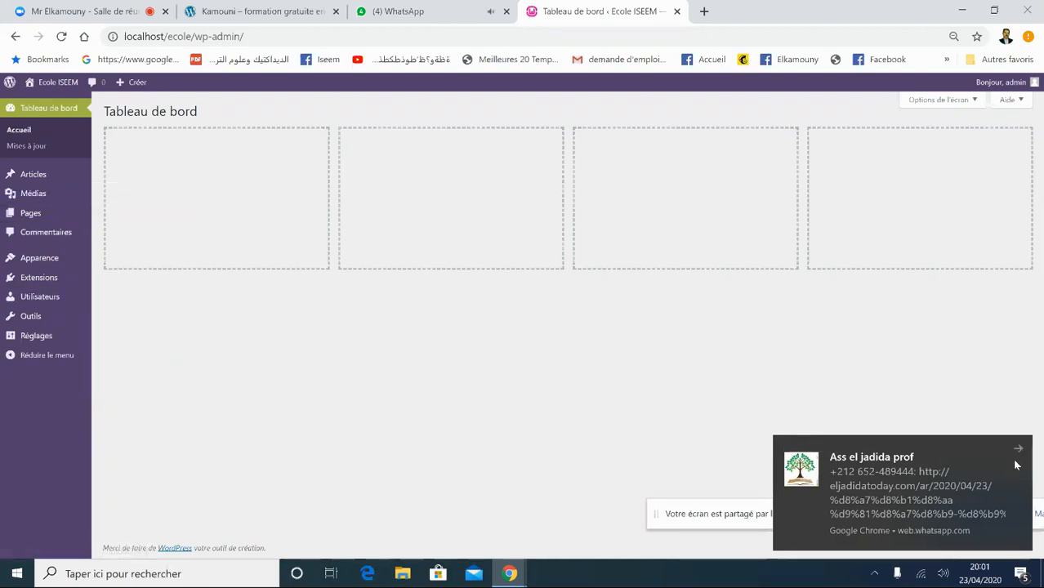
left_click(1019, 447)
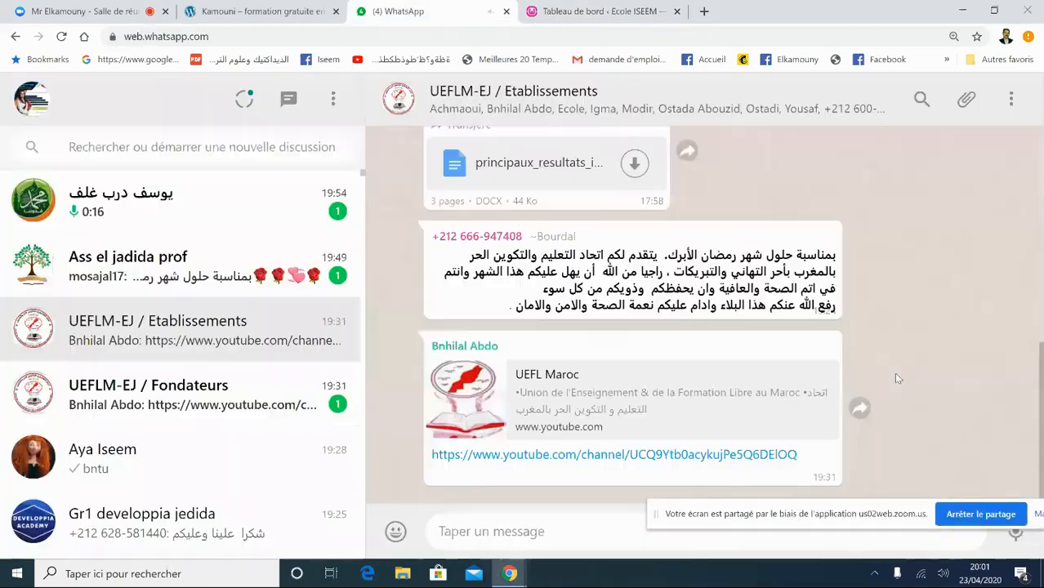
left_click(549, 12)
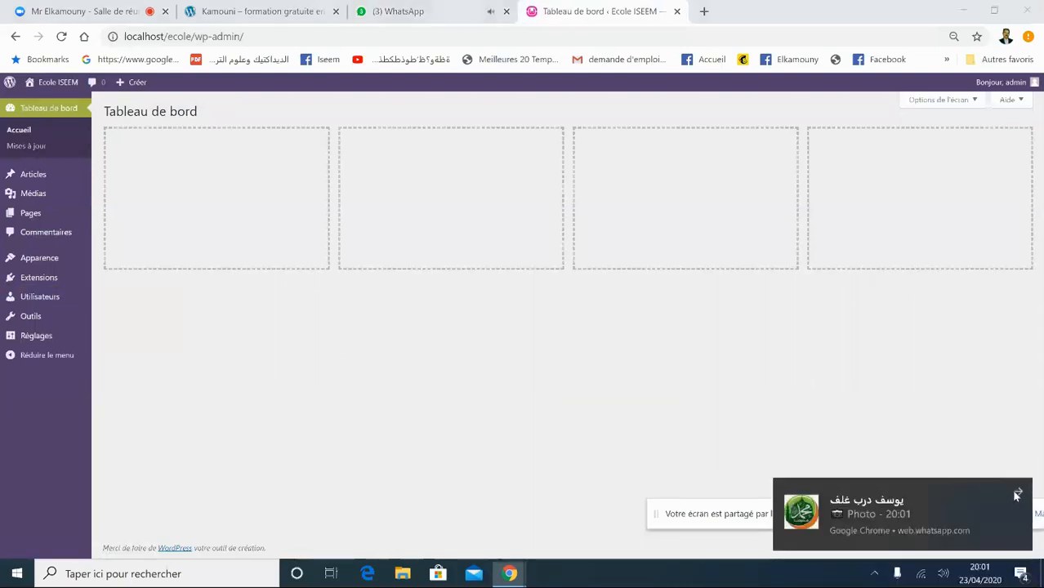
mouse_move(10, 280)
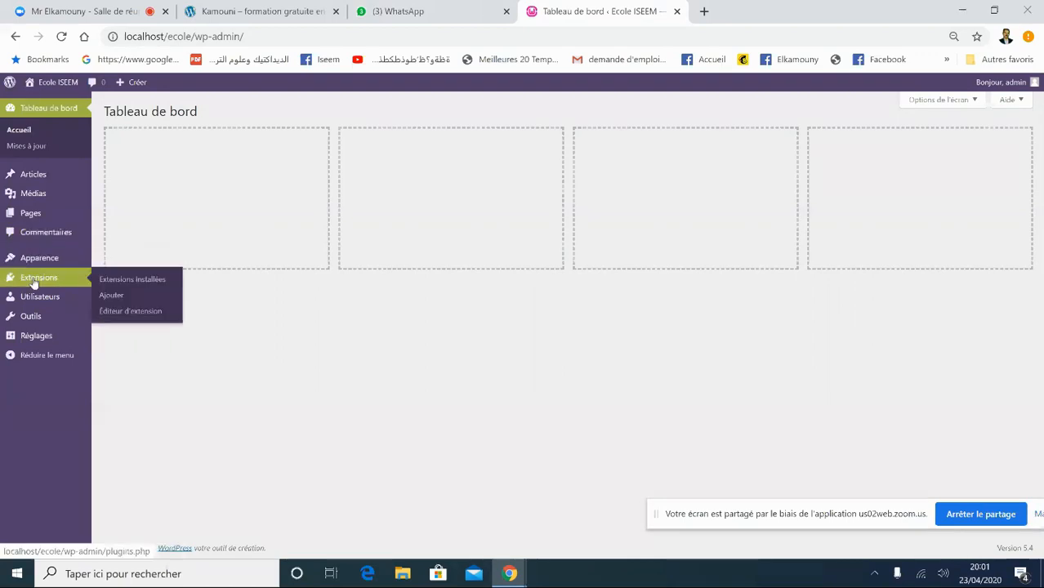
mouse_move(36, 338)
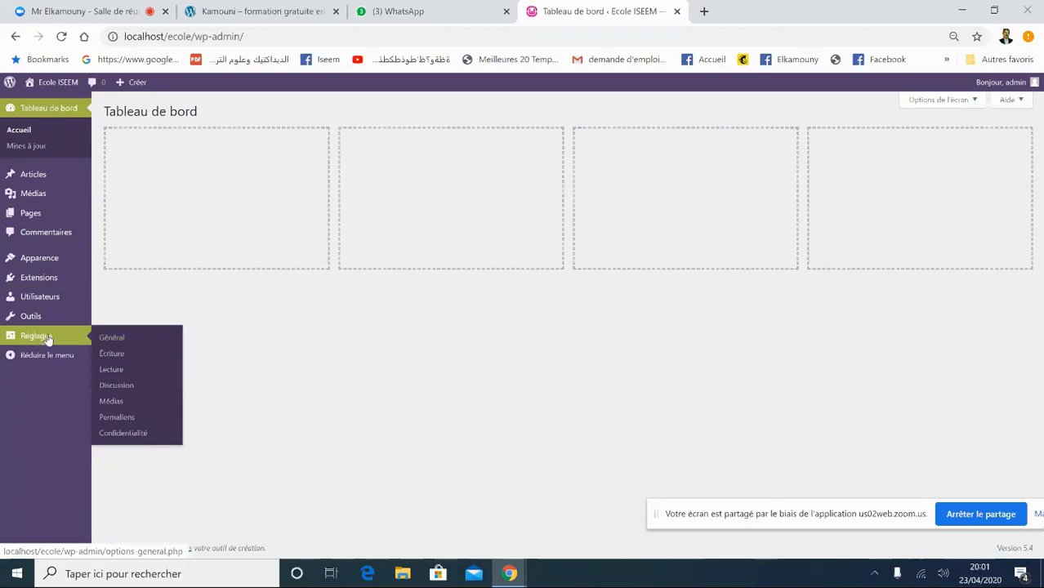
- In Réglages > Général, replace the old slogan with 'Ecole privée autorisée par l'état.'
left_click(119, 341)
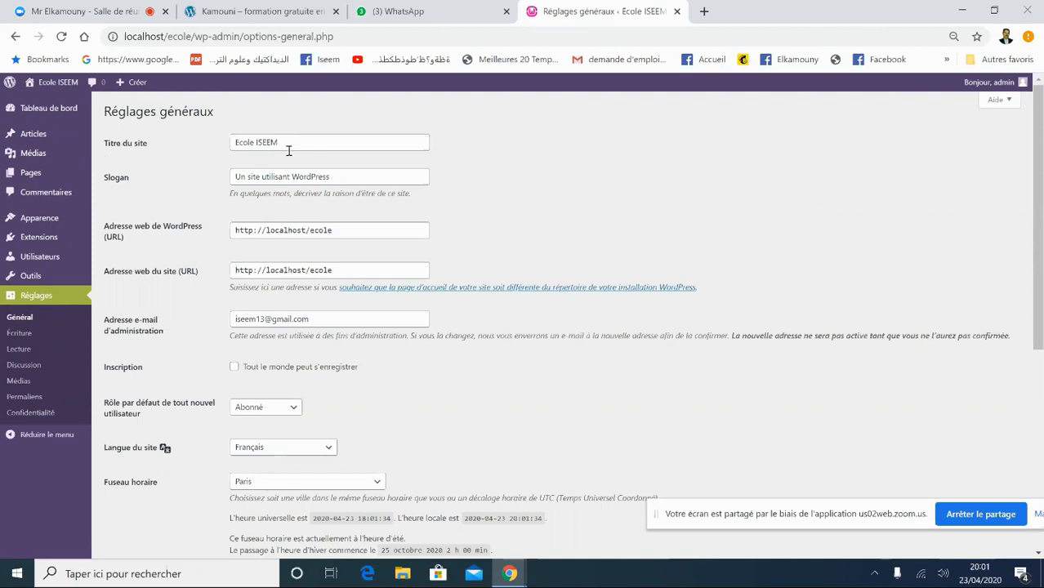
left_click_drag(352, 174, 232, 176)
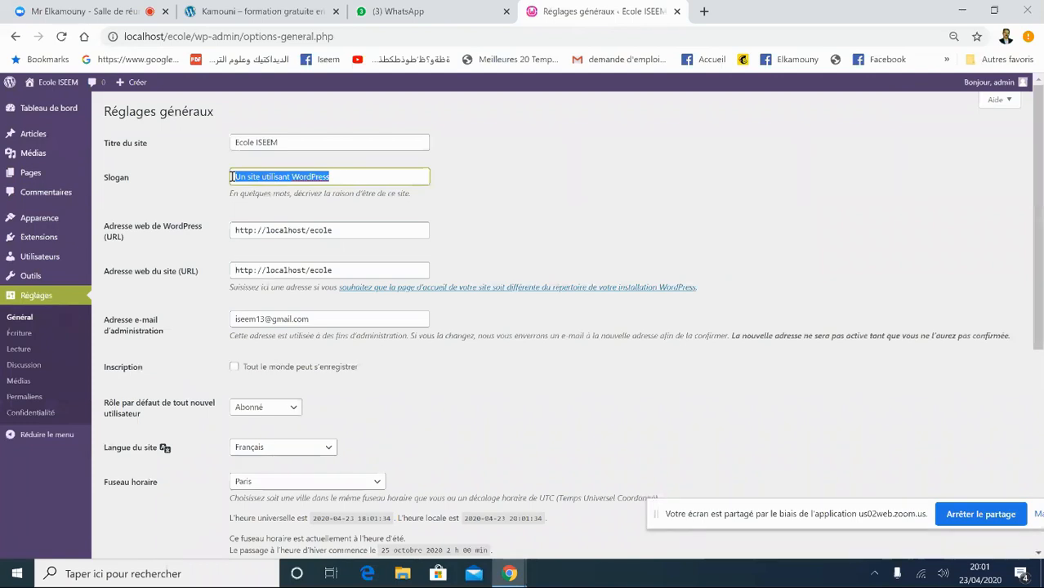
key("BackSpace")
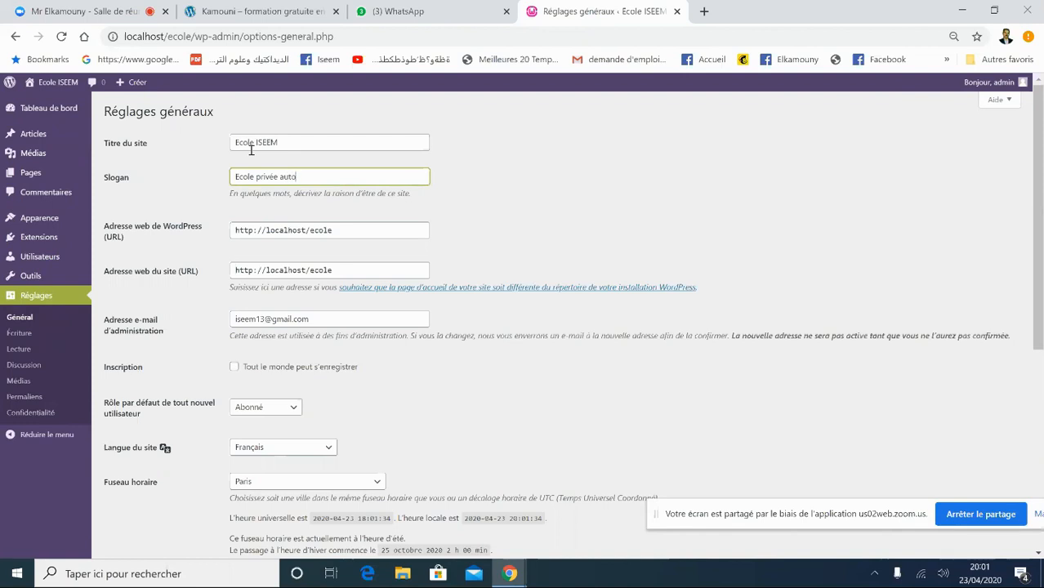
type("sée")
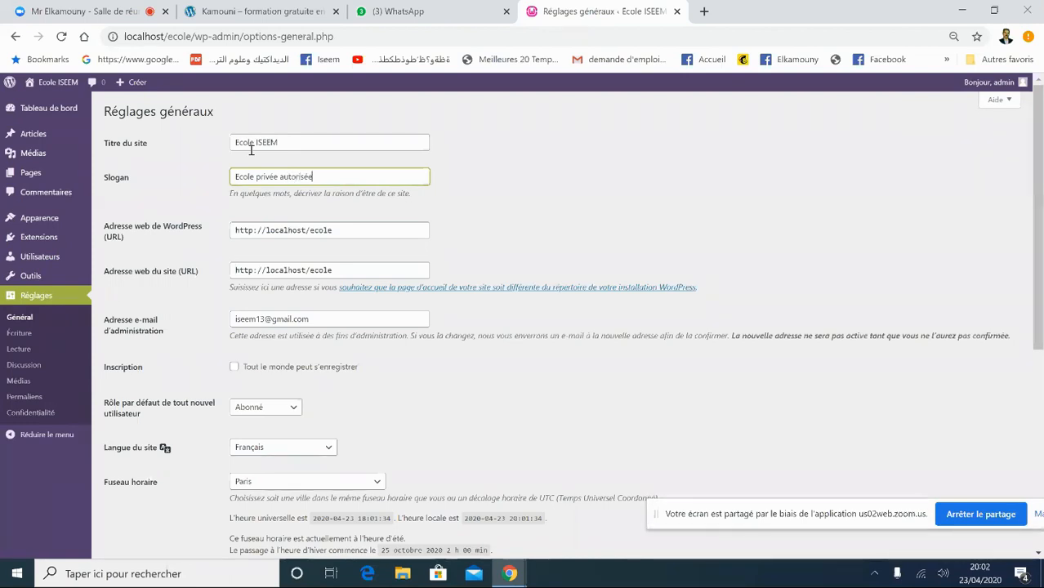
type(" par ")
type("le")
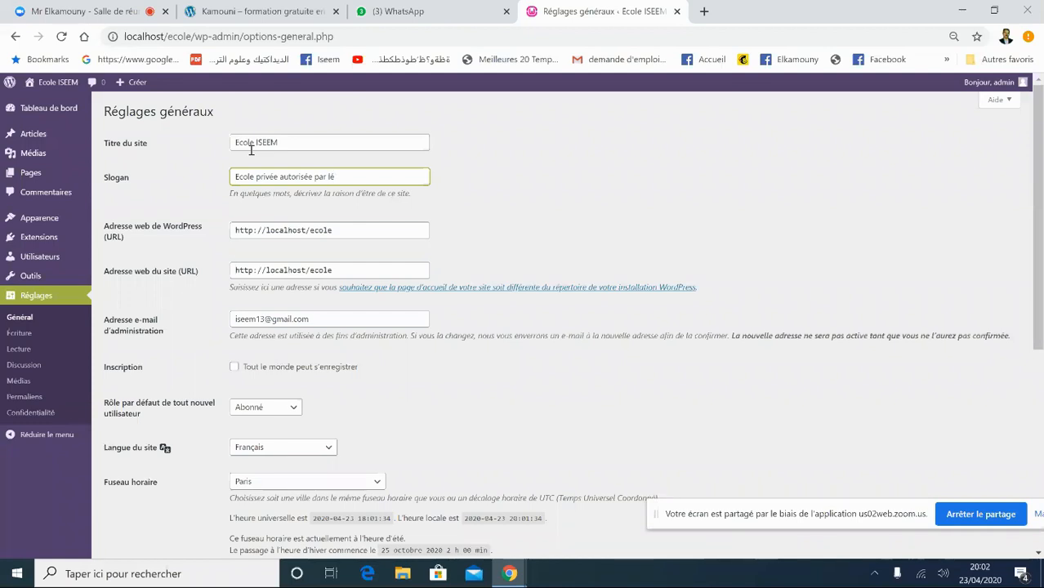
key("BackSpace")
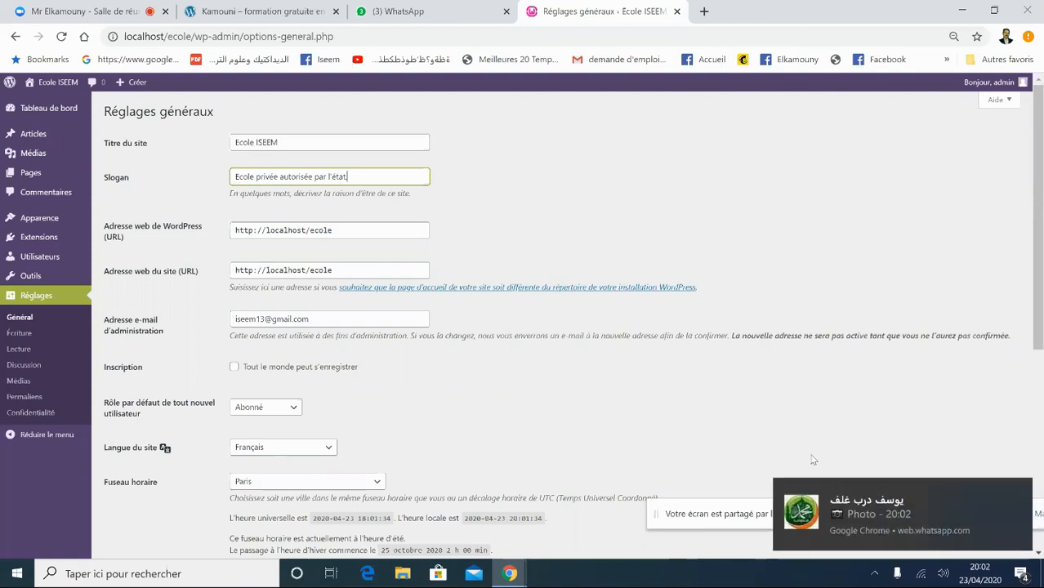
left_click(1019, 493)
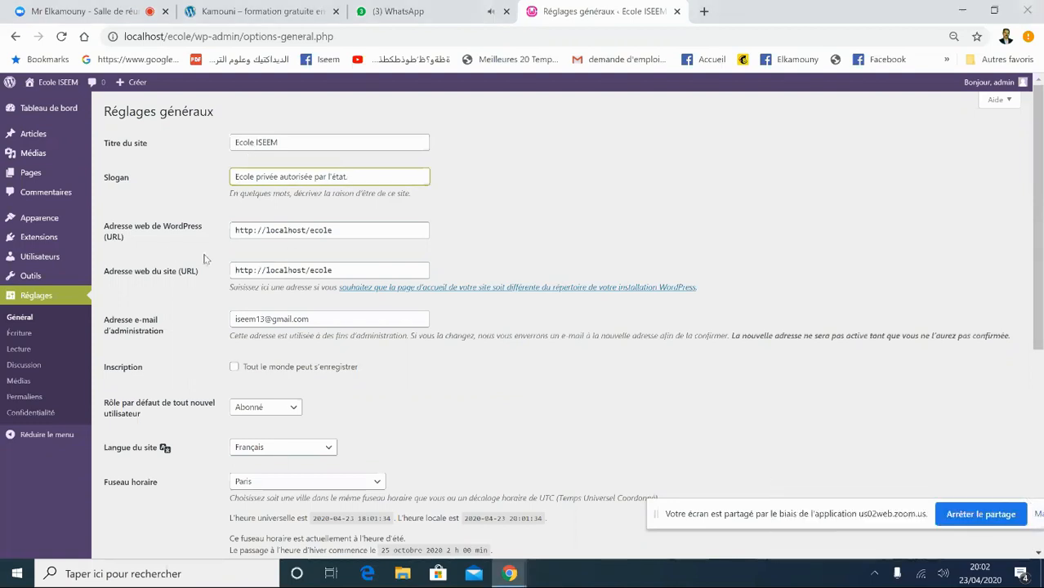
type(".")
left_click(261, 407)
left_click(263, 415)
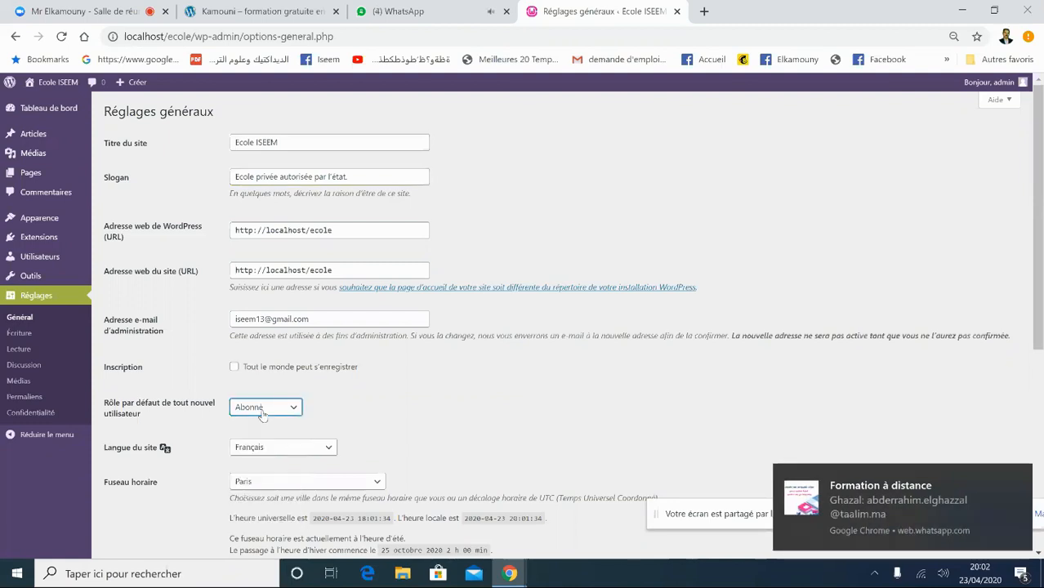
left_click(1019, 475)
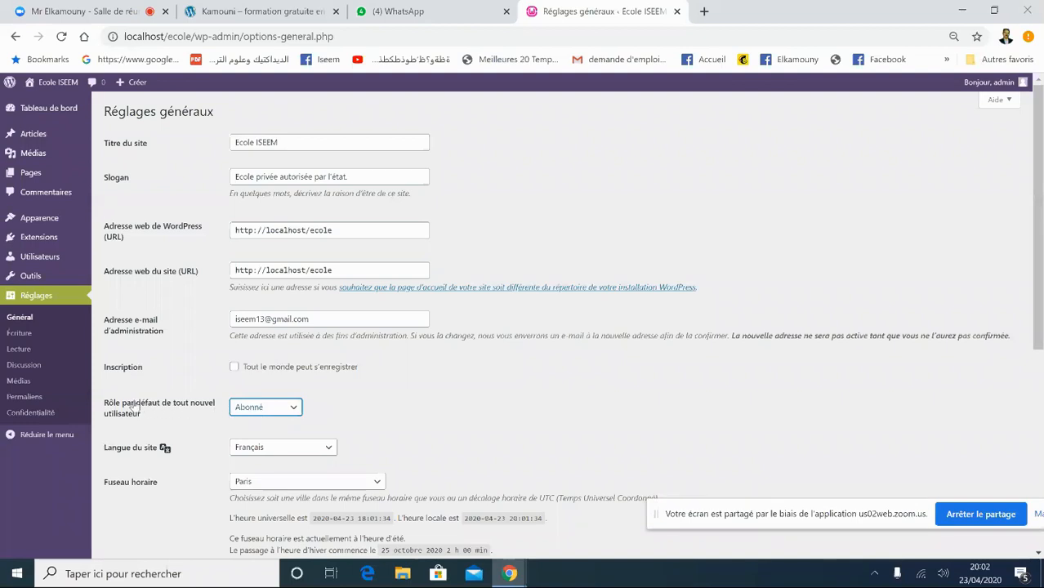
left_click(234, 367)
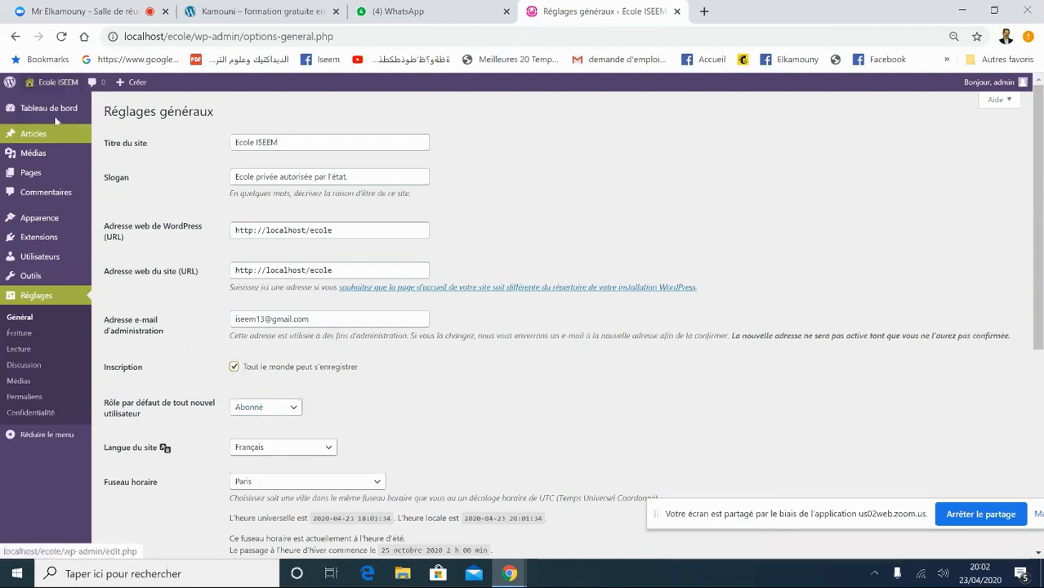
left_click(235, 368)
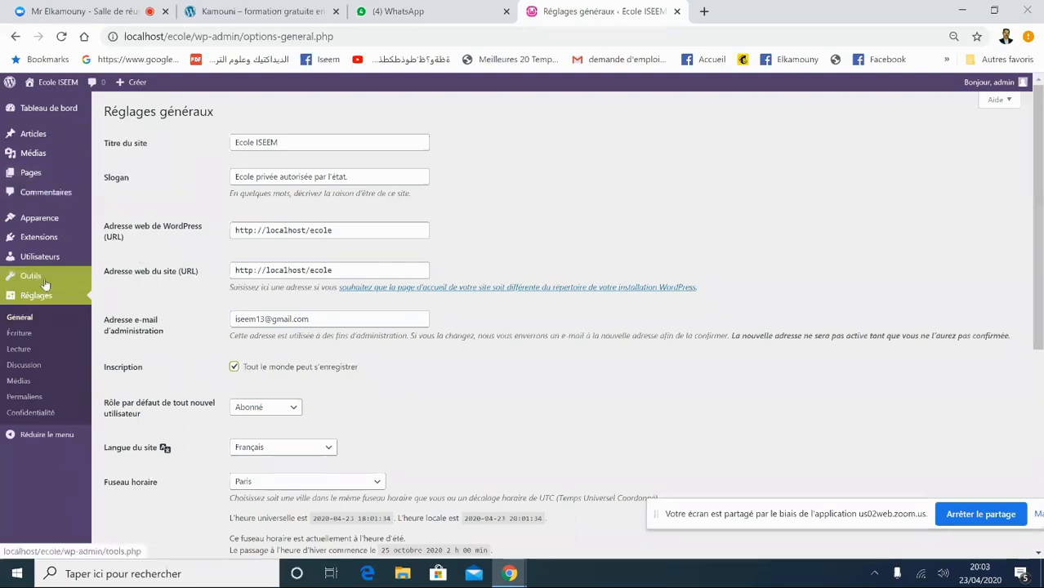
mouse_move(45, 115)
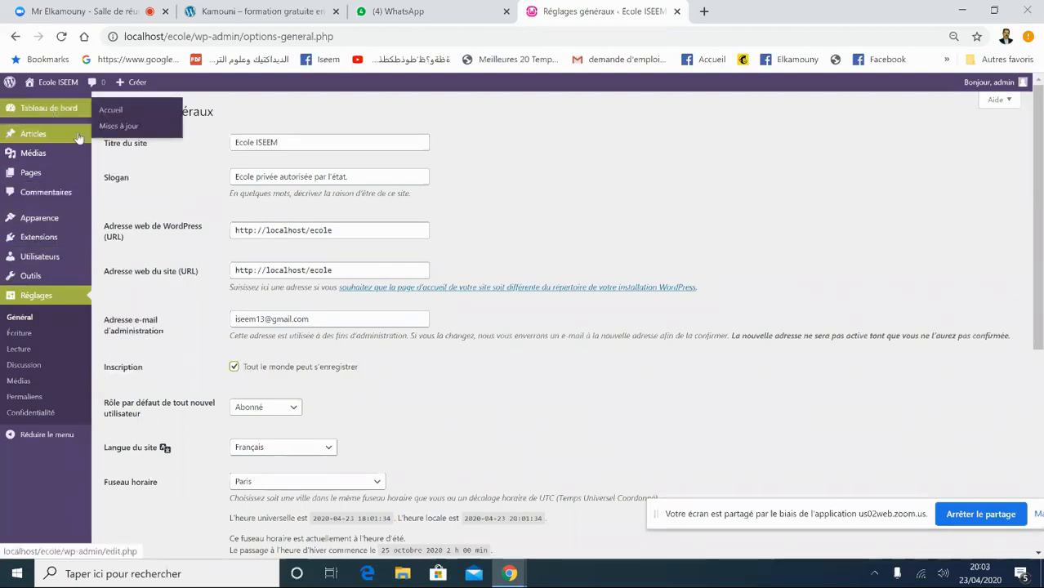
left_click(235, 368)
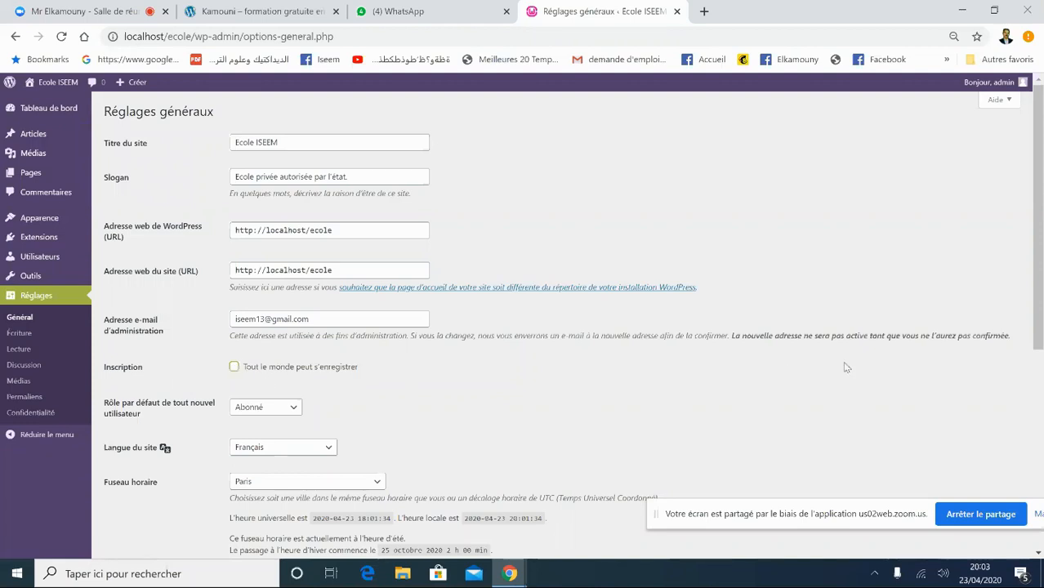
- Set the site time zone to Casablanca
scroll(556, 338, "down", 2)
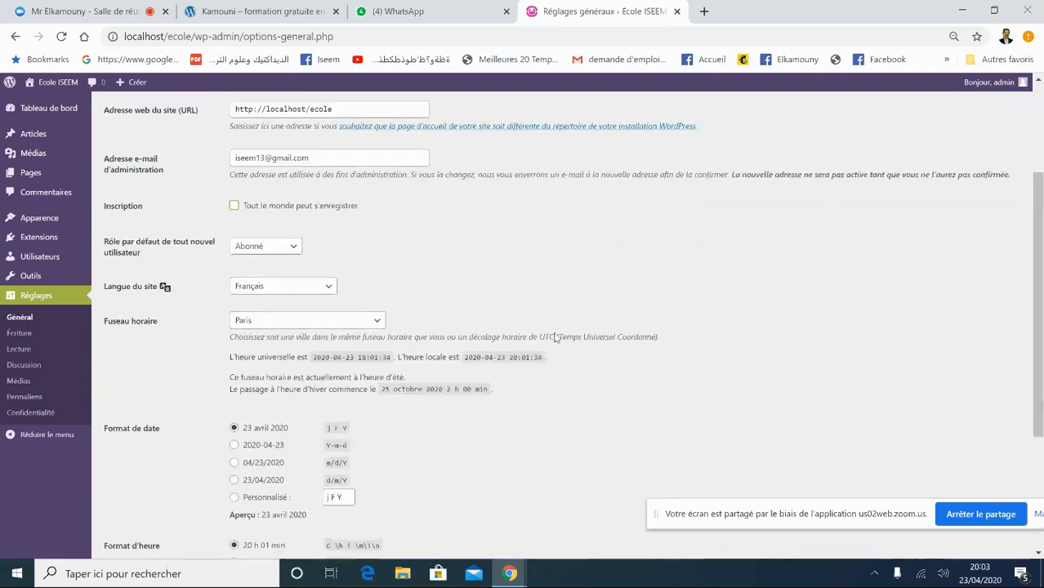
left_click(261, 322)
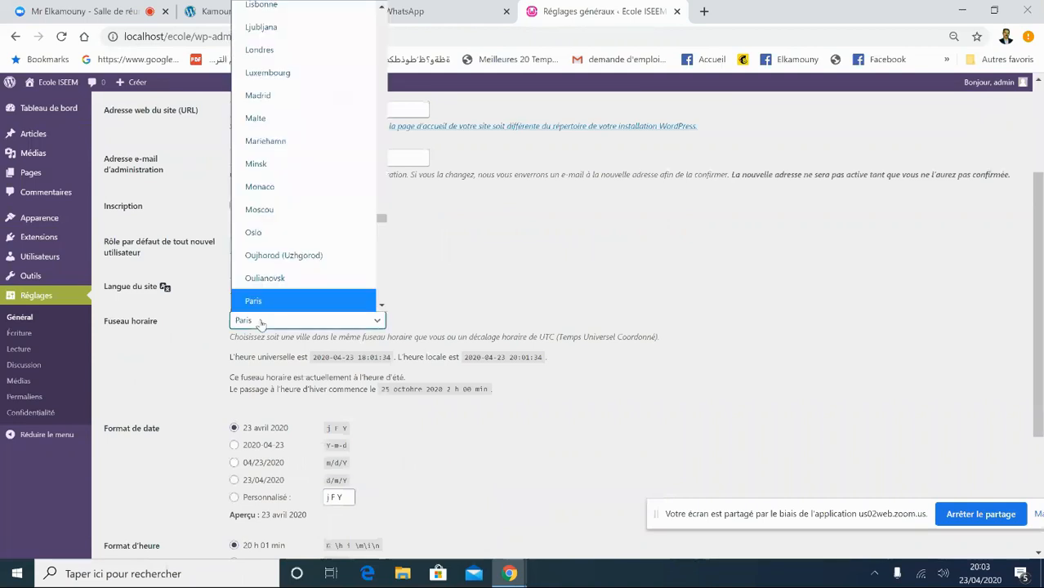
type("ca")
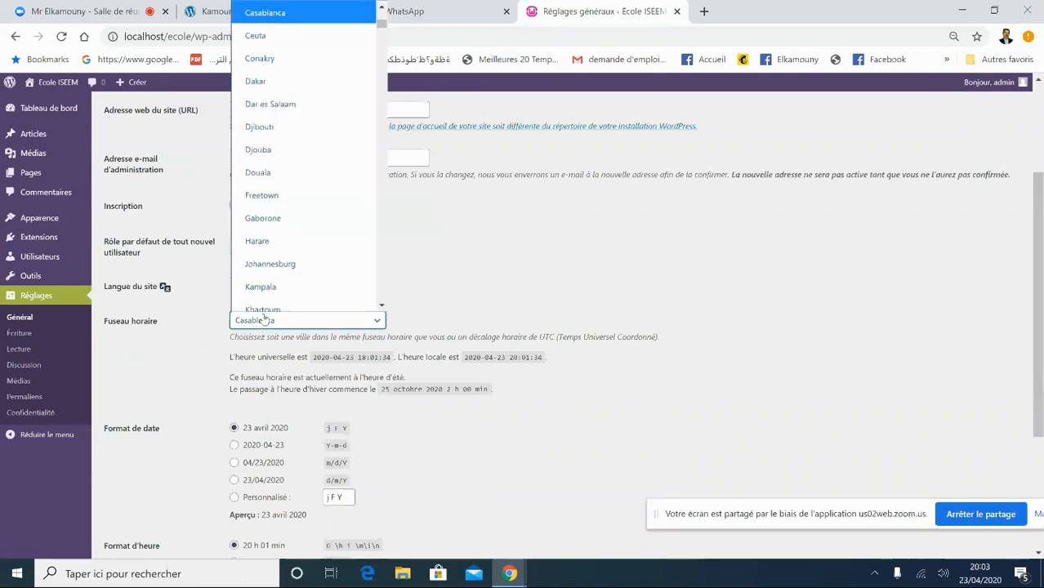
left_click(290, 5)
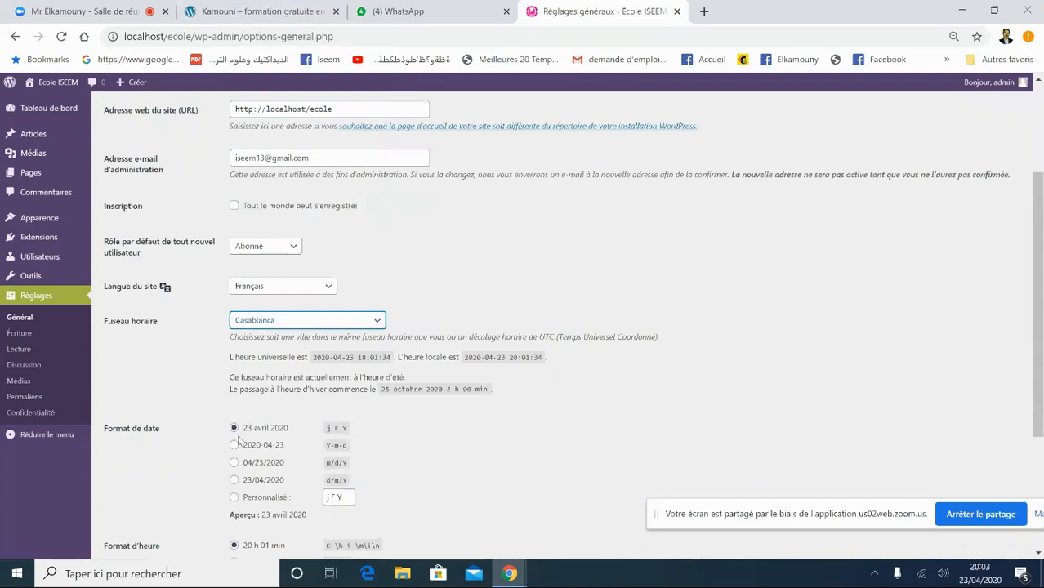
- Choose d/m/Y dates, 24-hour H:i times like 20:01, and keep lundi as week start
left_click(238, 485)
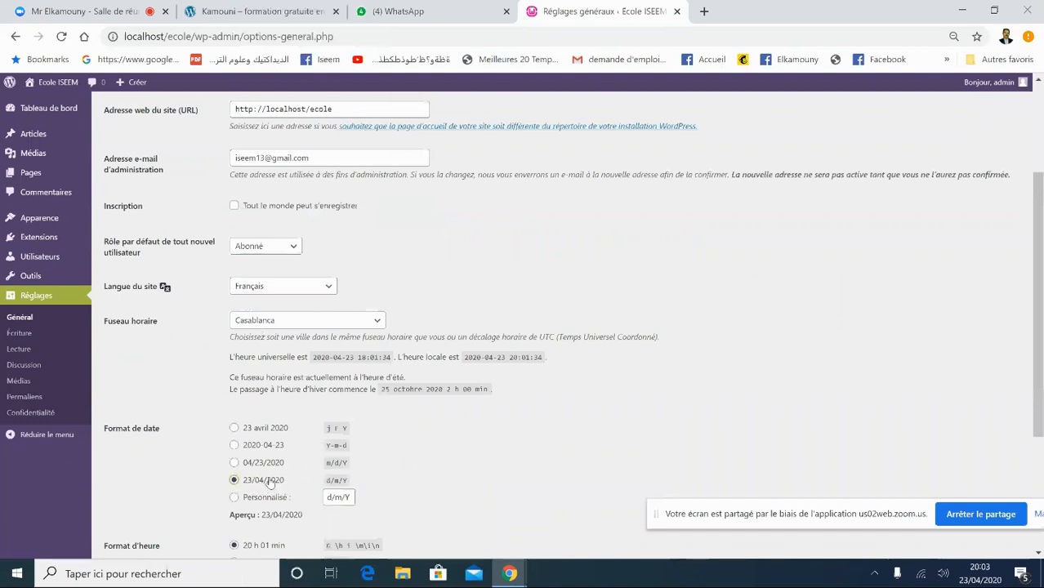
scroll(368, 329, "down", 2)
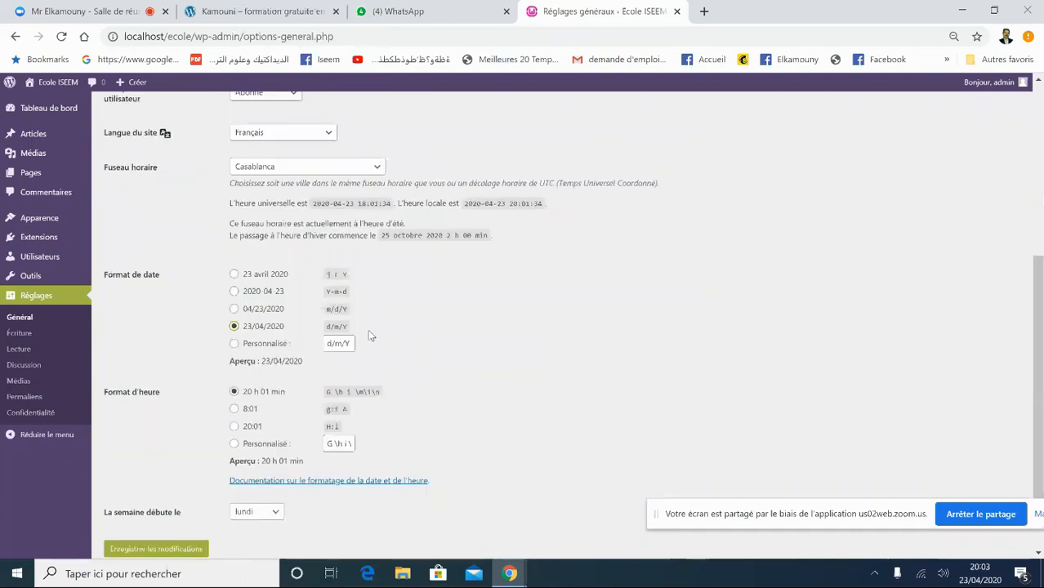
left_click(233, 426)
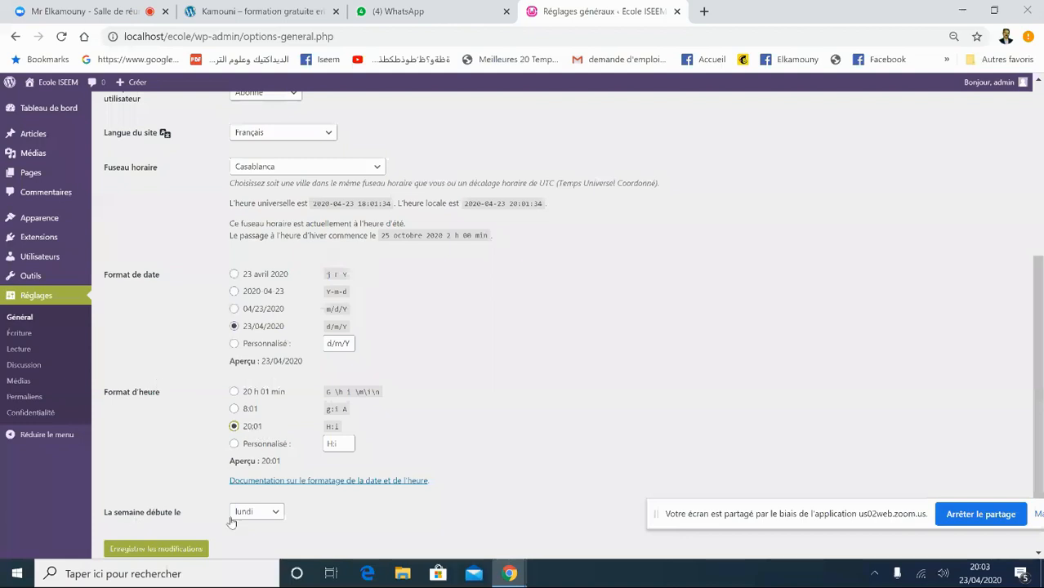
left_click(273, 519)
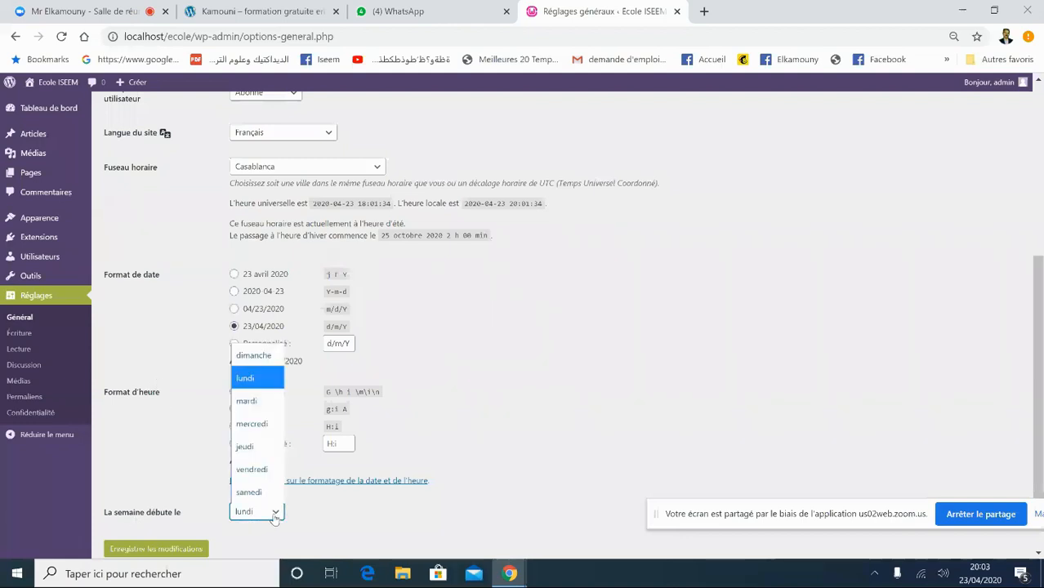
left_click(262, 388)
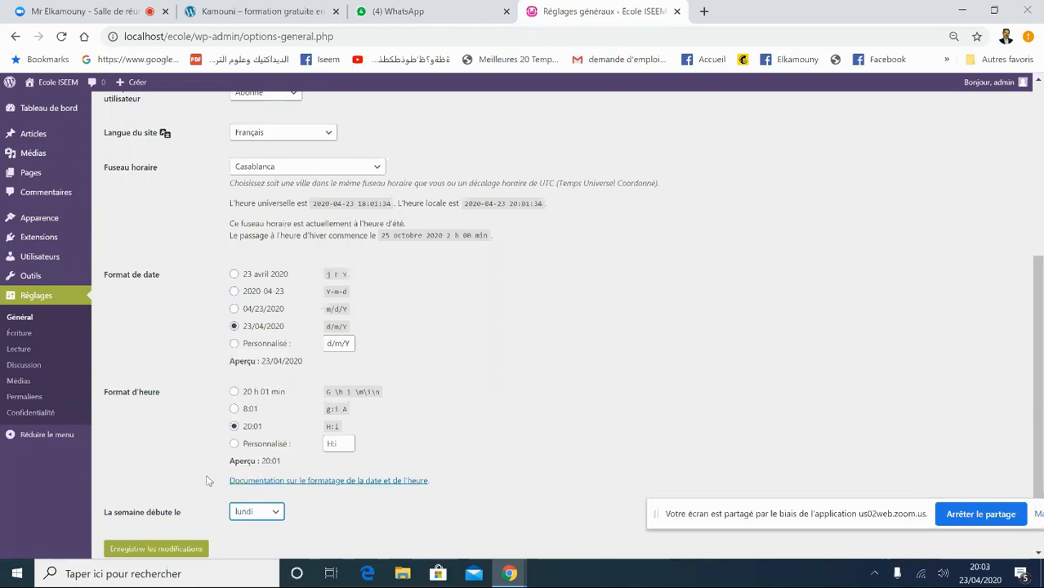
- Save the general settings with Enregistrer les modifications
scroll(1041, 324, "down", 1)
left_click_drag(1042, 324, 1036, 88)
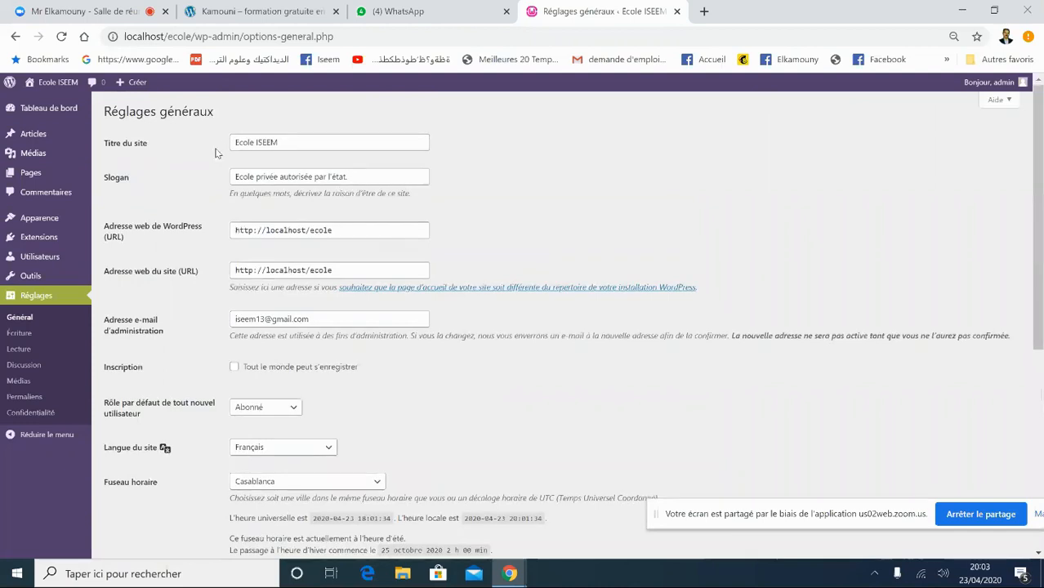
left_click_drag(1042, 177, 1040, 287)
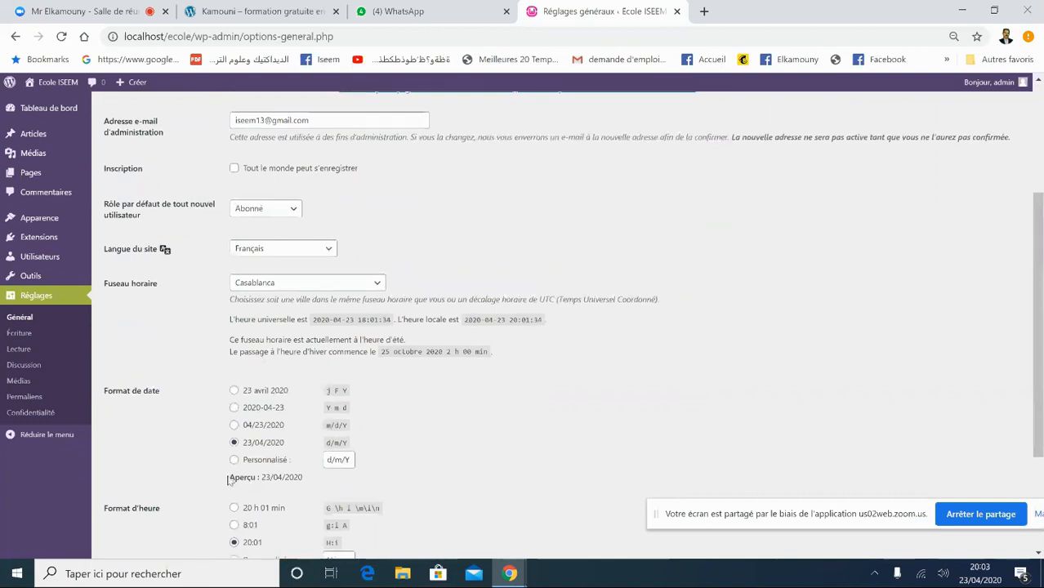
scroll(572, 433, "down", 2)
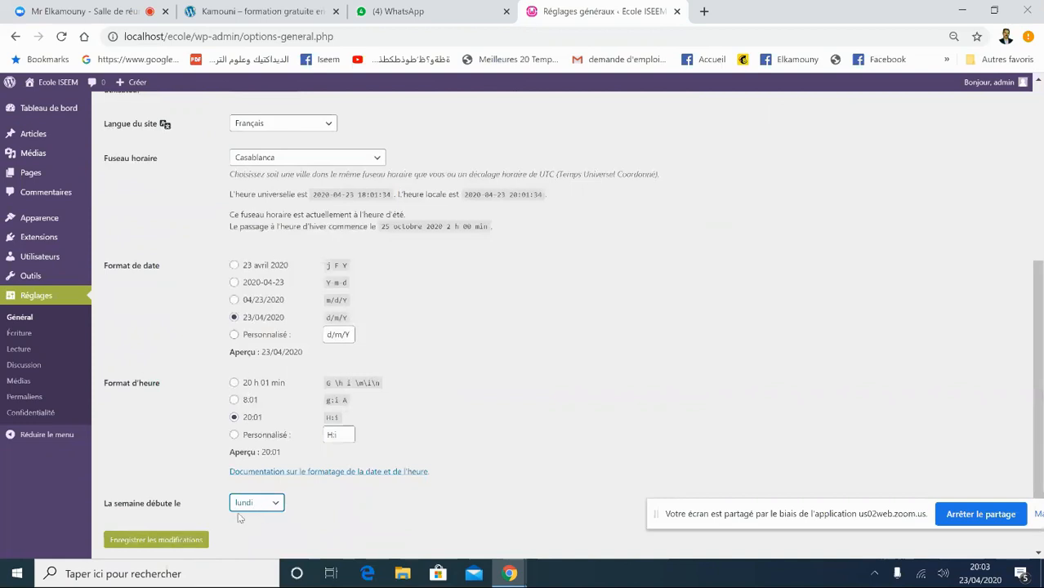
left_click(141, 542)
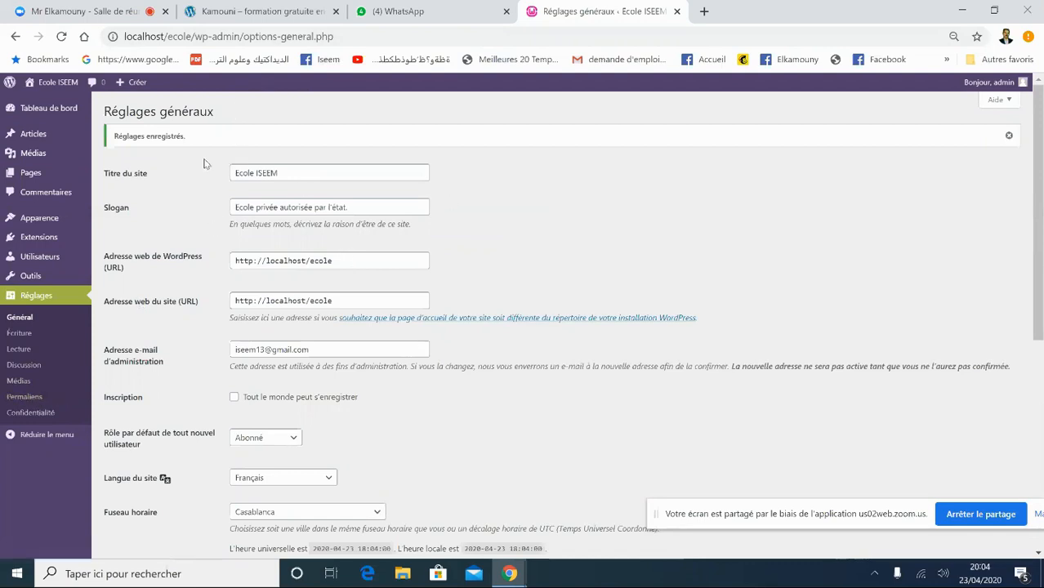
- Switch permalinks to 'Titre de la publication' (/%postname%/) and save
left_click(25, 399)
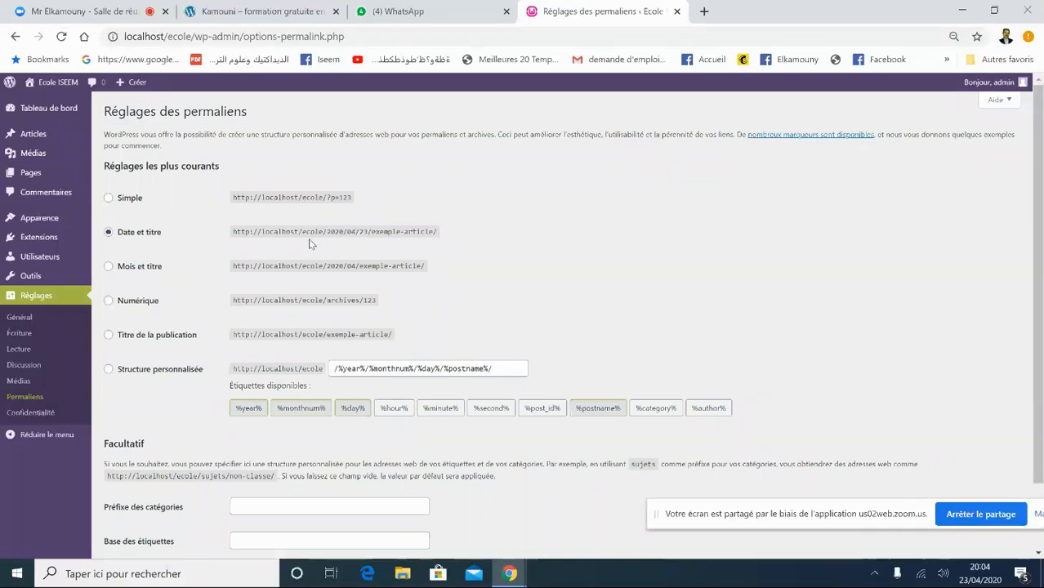
left_click(109, 335)
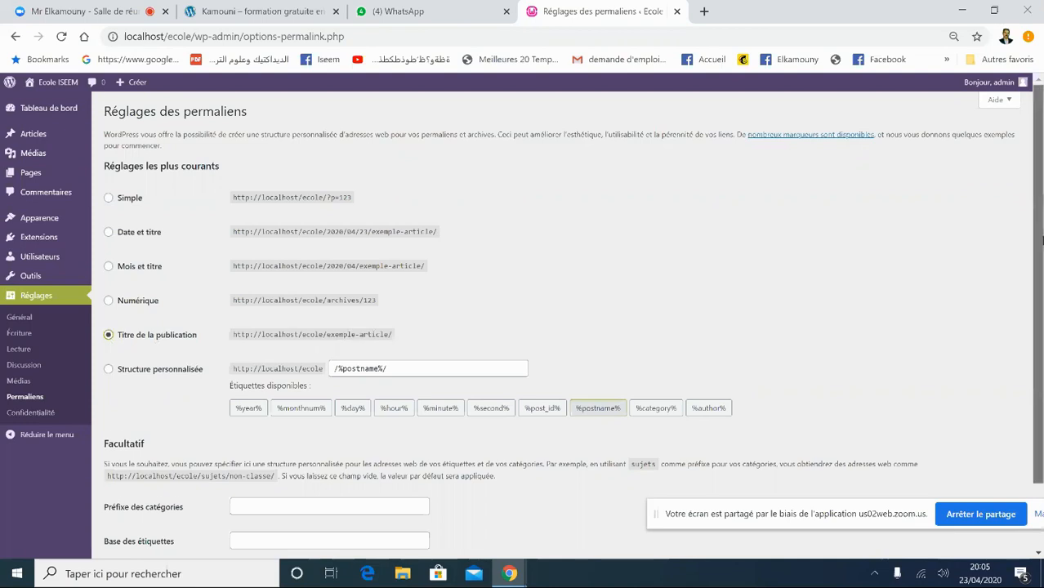
scroll(1042, 239, "down", 1)
left_click(172, 504)
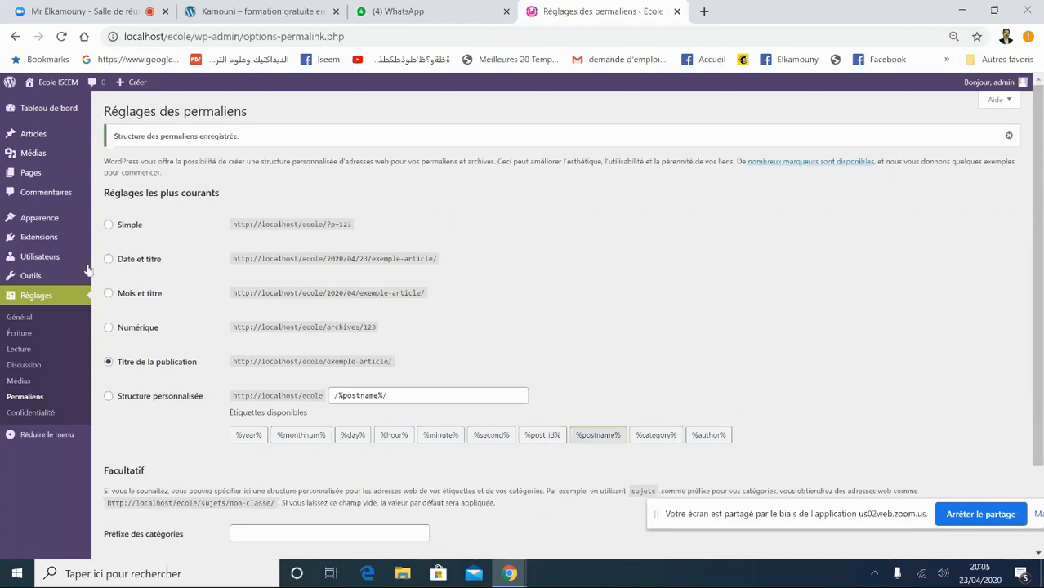
mouse_move(51, 258)
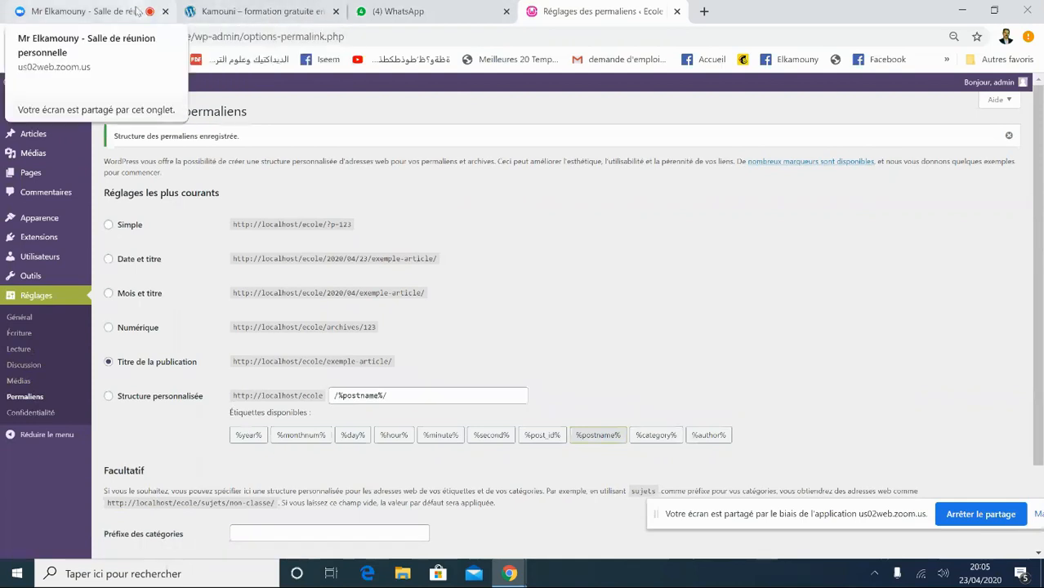
left_click(138, 10)
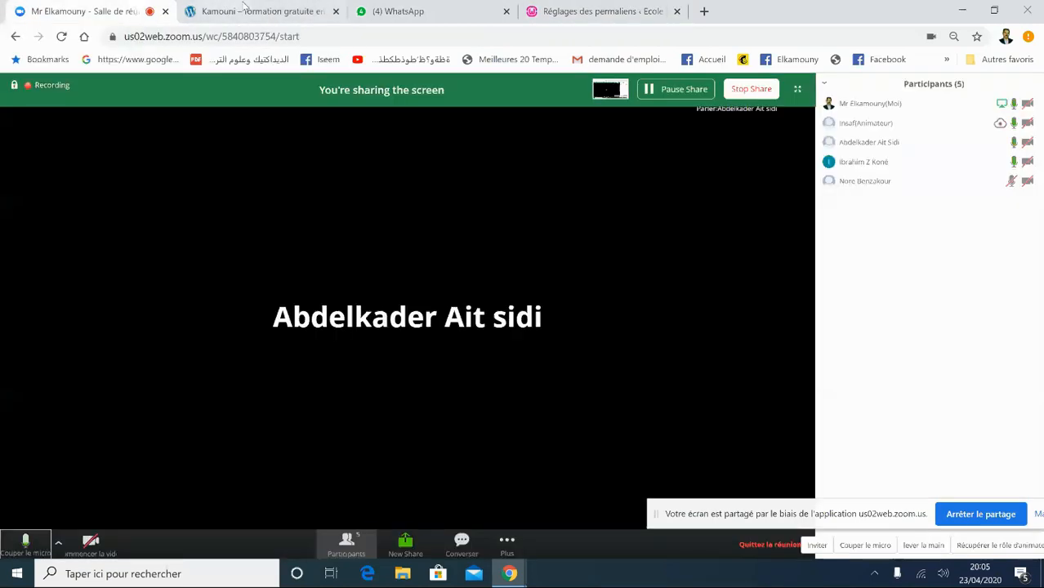
left_click(448, 16)
left_click(603, 13)
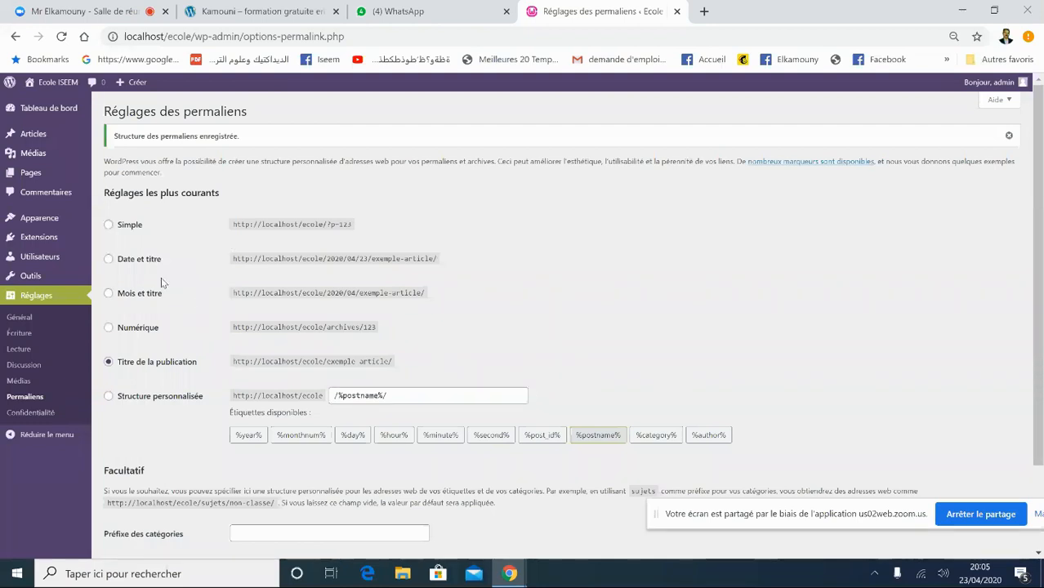
left_click_drag(661, 508, 644, 525)
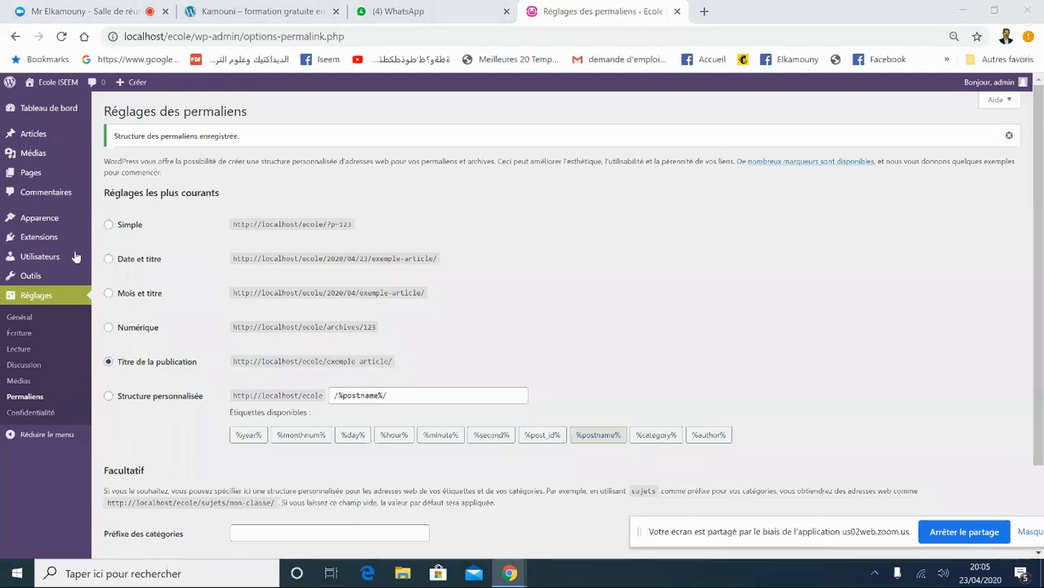
left_click(275, 20)
left_click(403, 14)
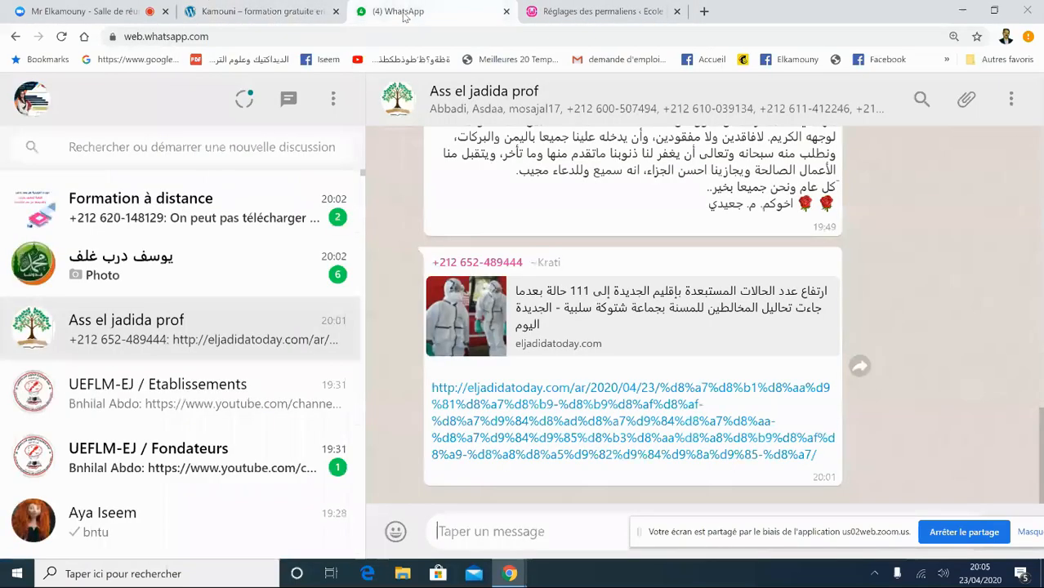
left_click(596, 12)
mouse_move(70, 87)
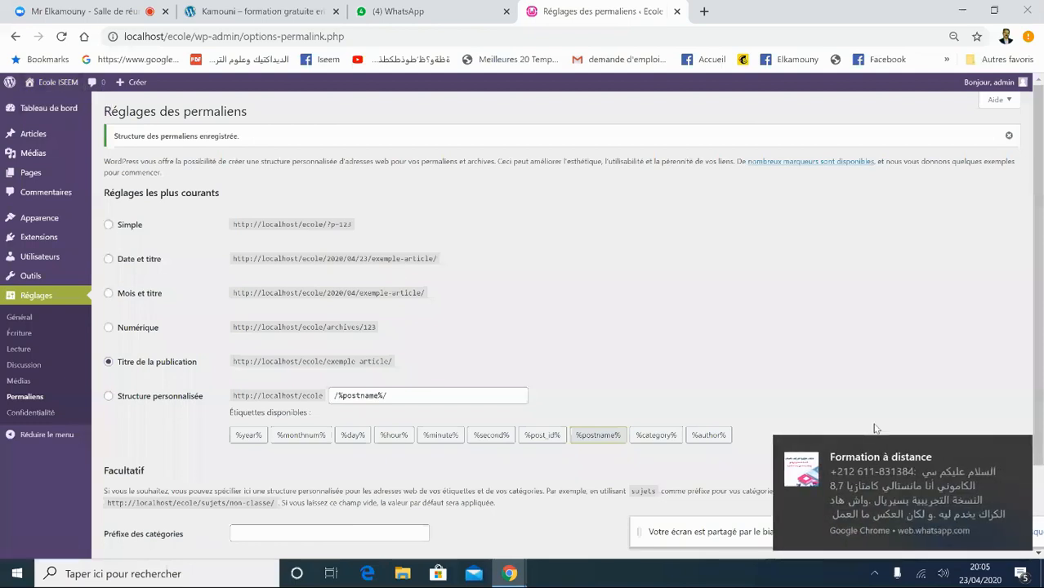
left_click(1021, 450)
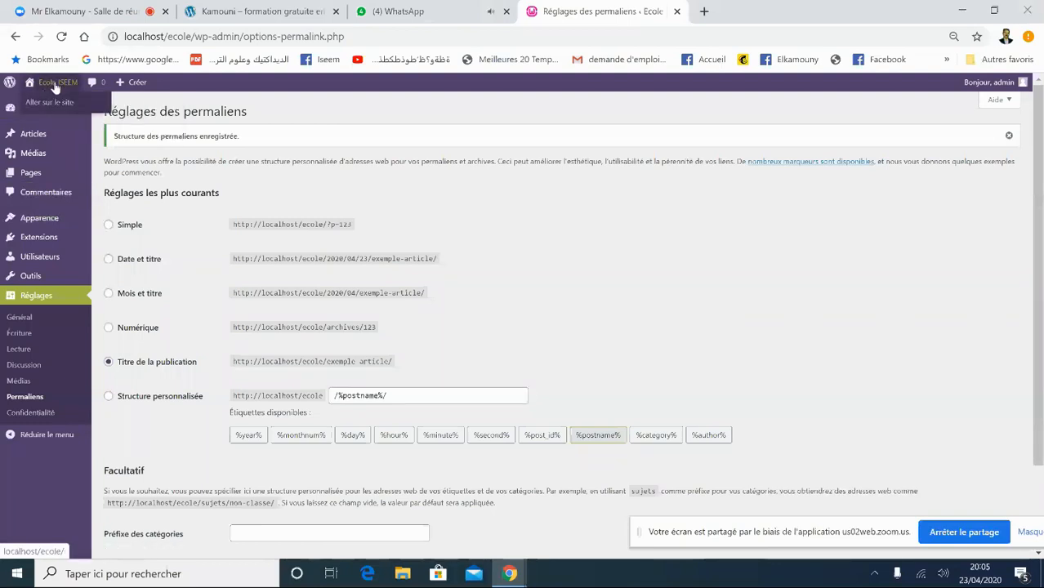
- View the Ecole ISEEM front page with its new slogan, then go back to Tableau de bord
left_click(52, 103)
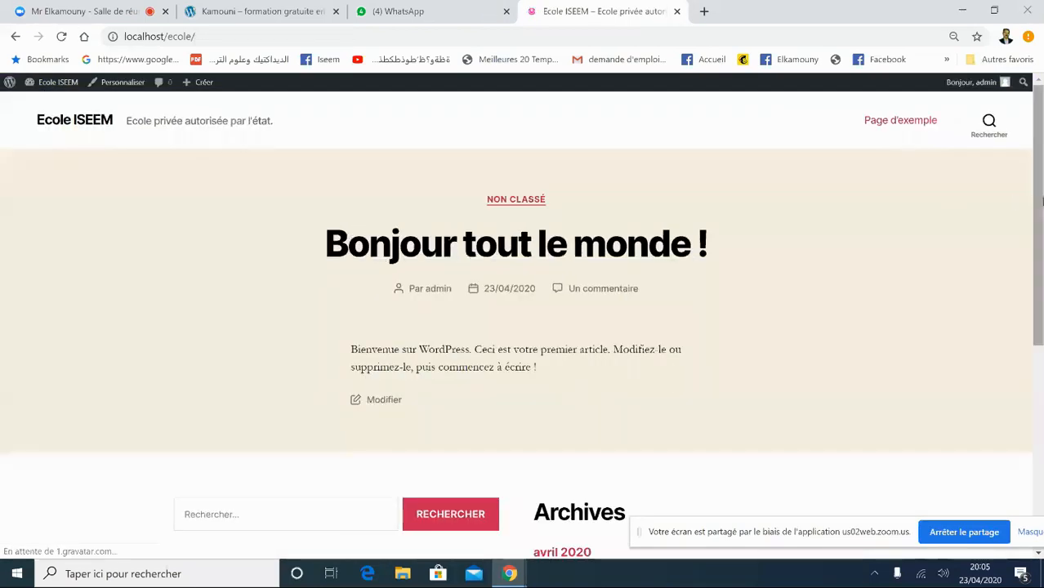
left_click_drag(1041, 202, 1041, 120)
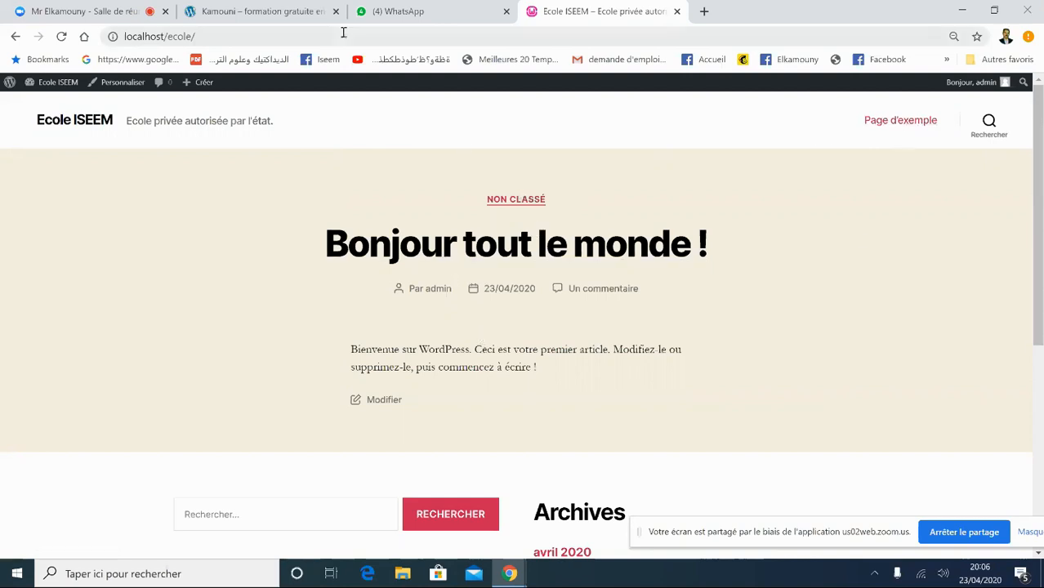
left_click(314, 11)
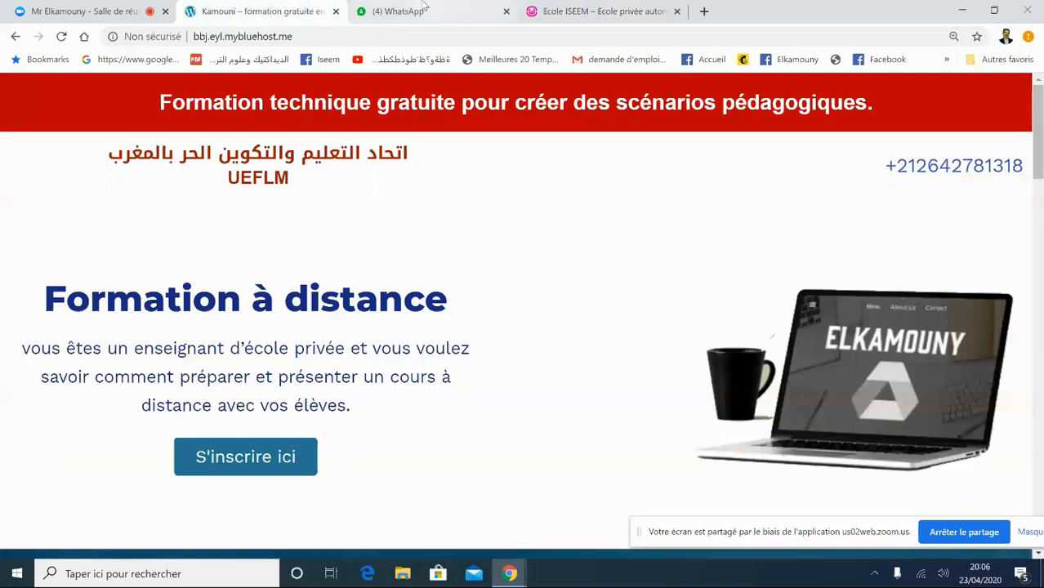
left_click(563, 11)
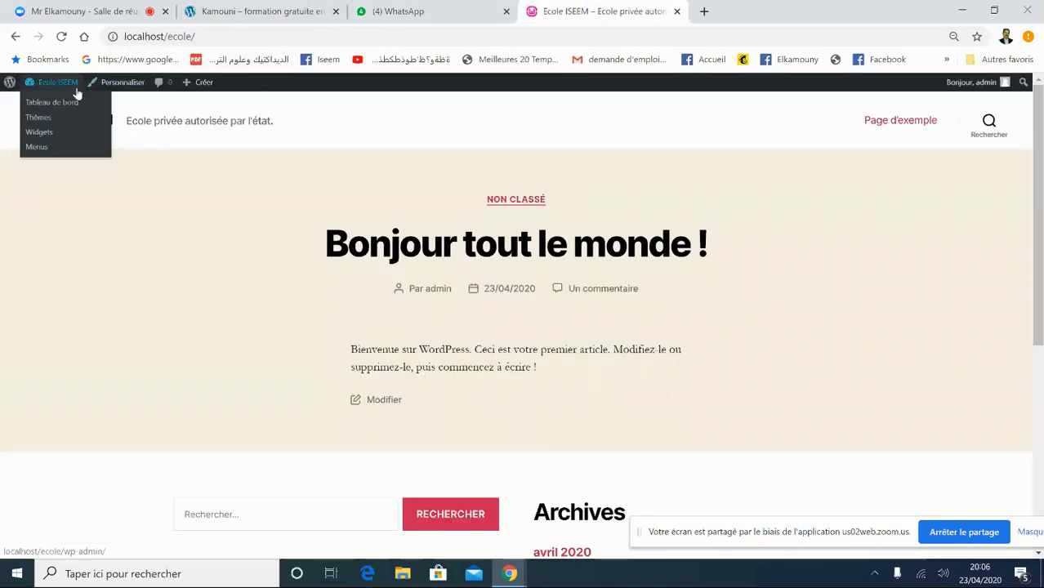
left_click(64, 105)
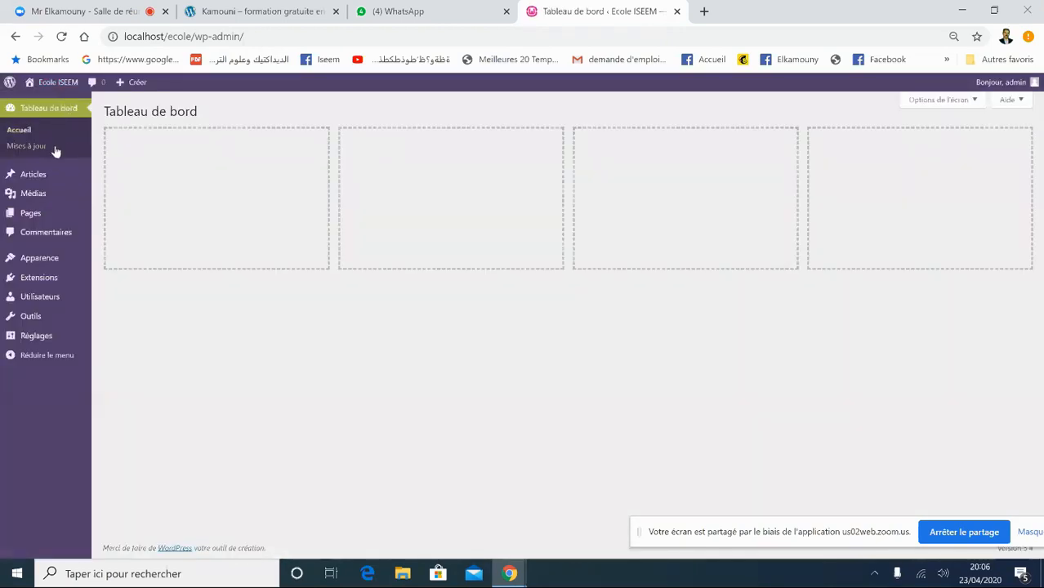
- Open the Toutes les pages list and view the site's front page in a new tab
mouse_move(44, 217)
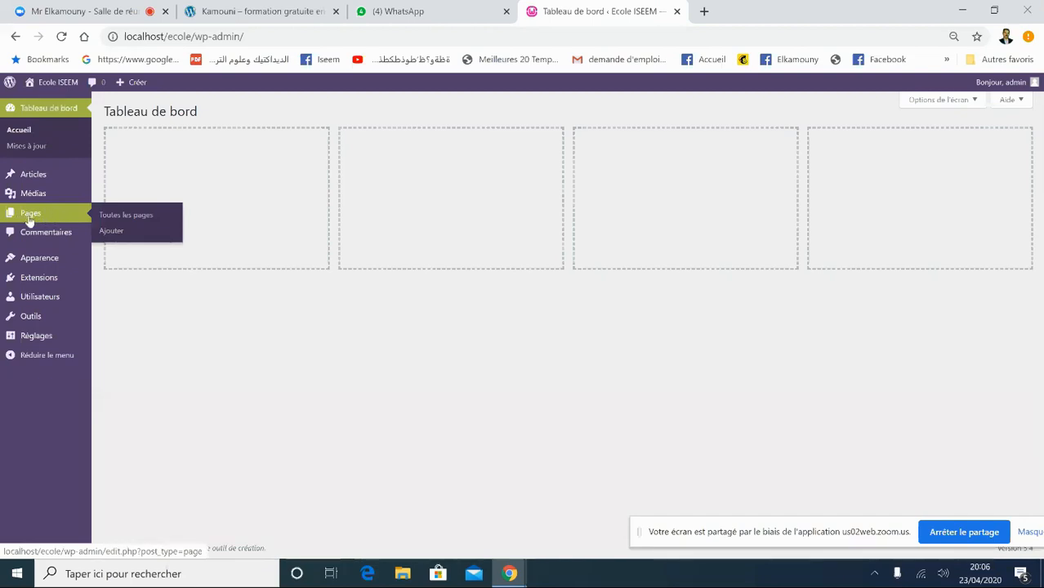
left_click(115, 218)
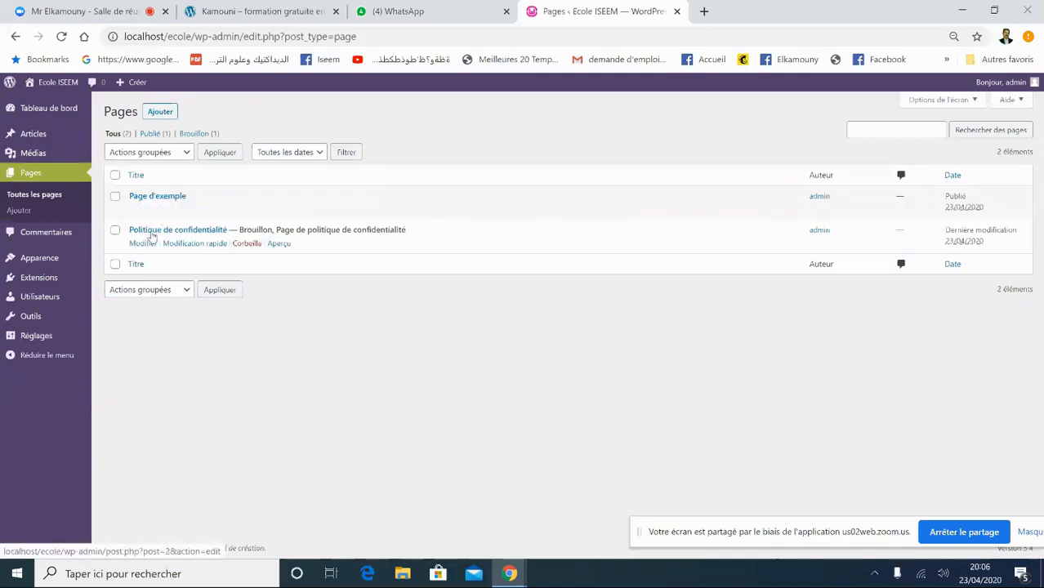
mouse_move(63, 87)
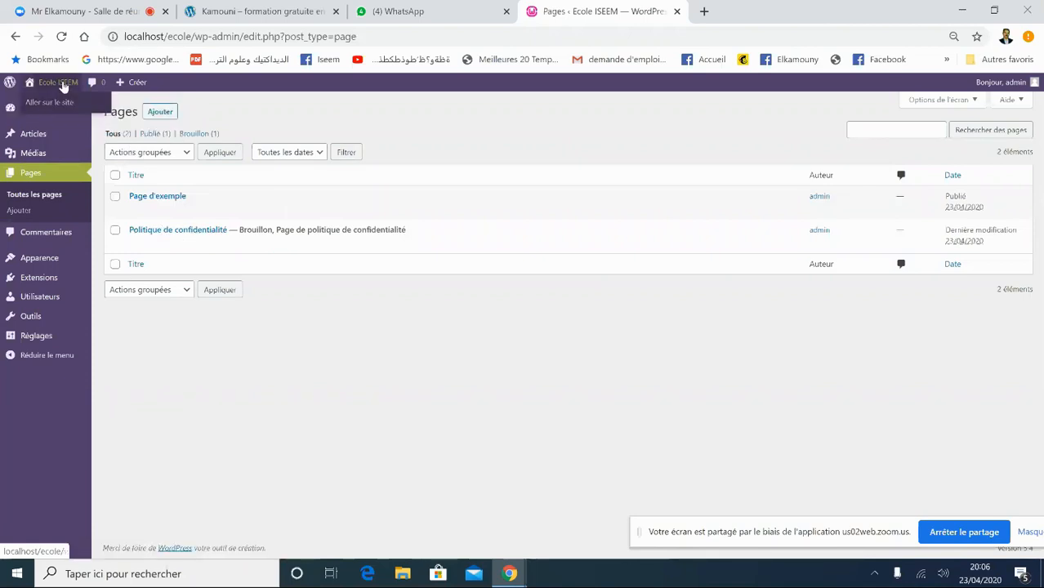
right_click(65, 104)
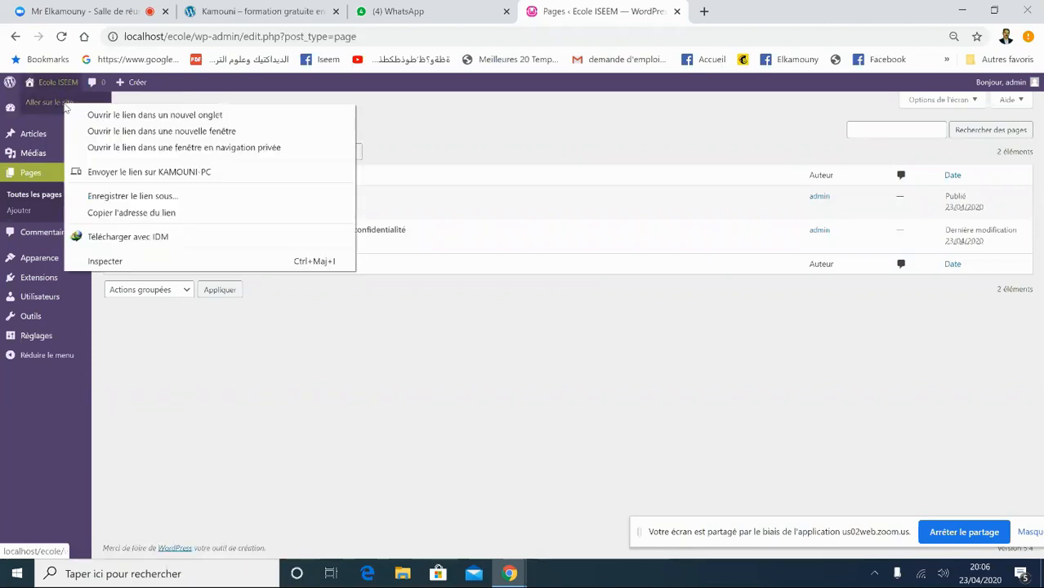
left_click(132, 115)
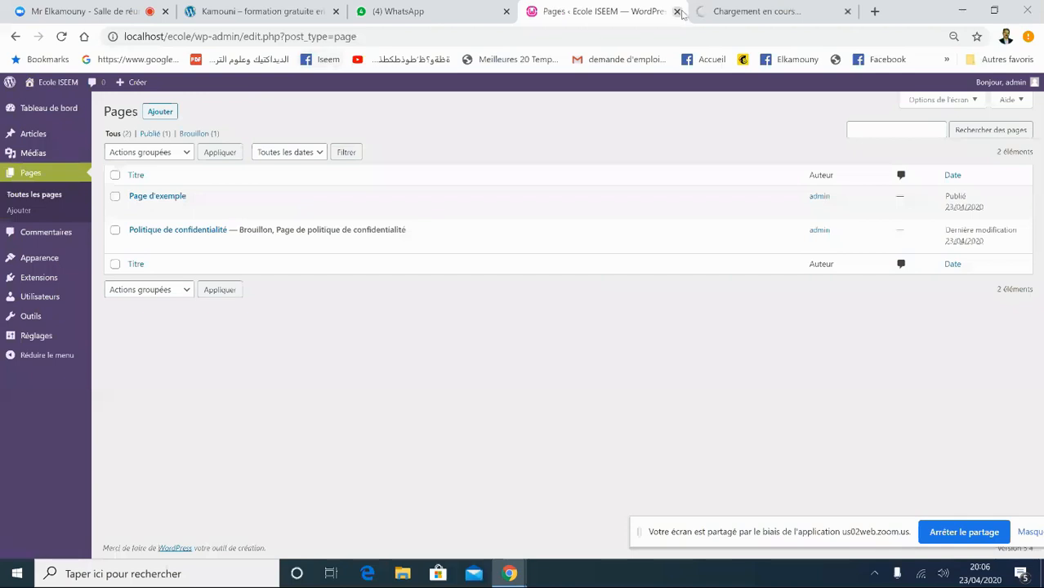
left_click(735, 10)
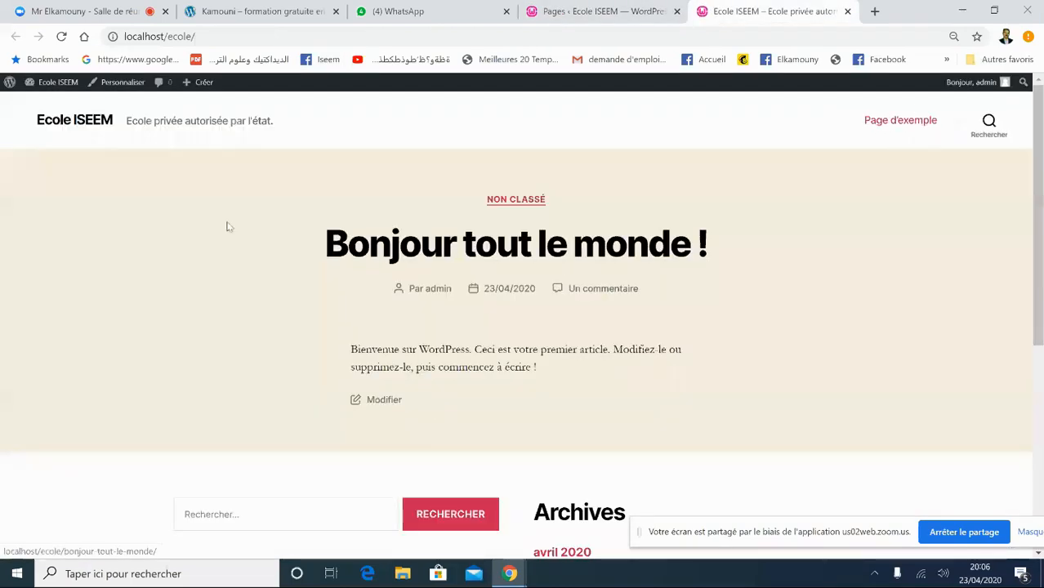
- Back in the Pages list, trash Page d'exemple
left_click(610, 16)
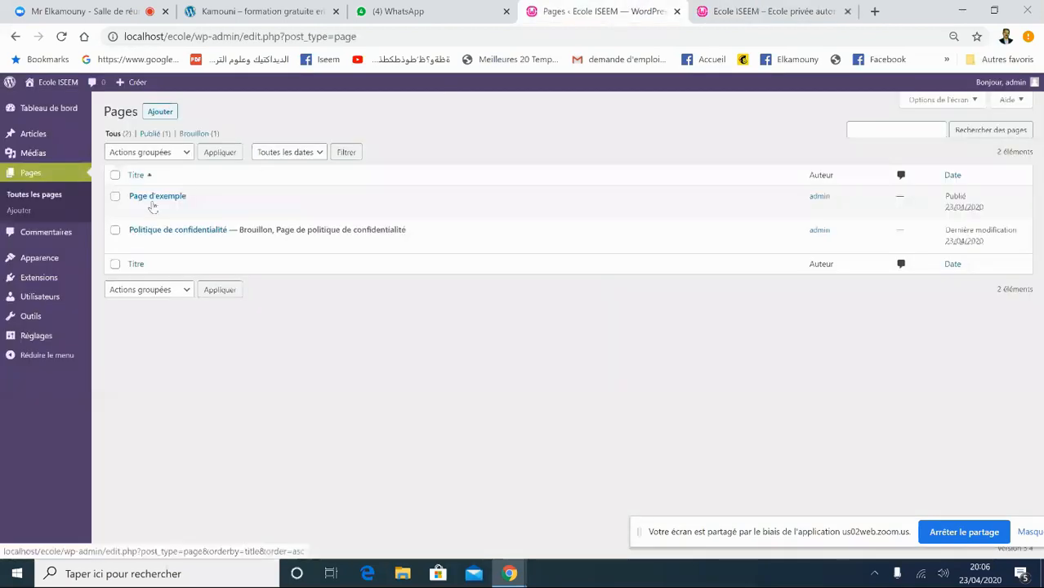
left_click(116, 197)
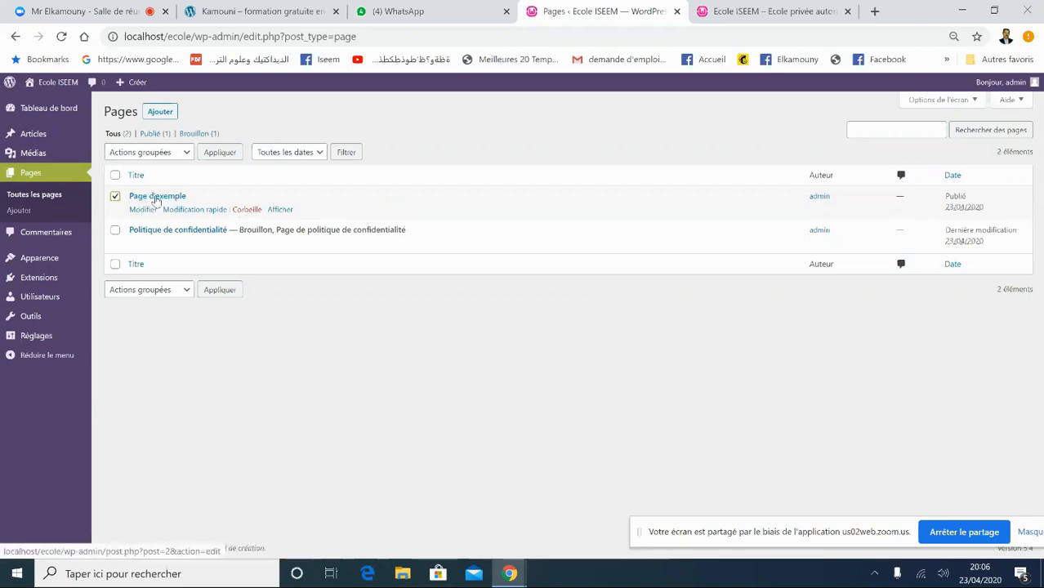
left_click(252, 210)
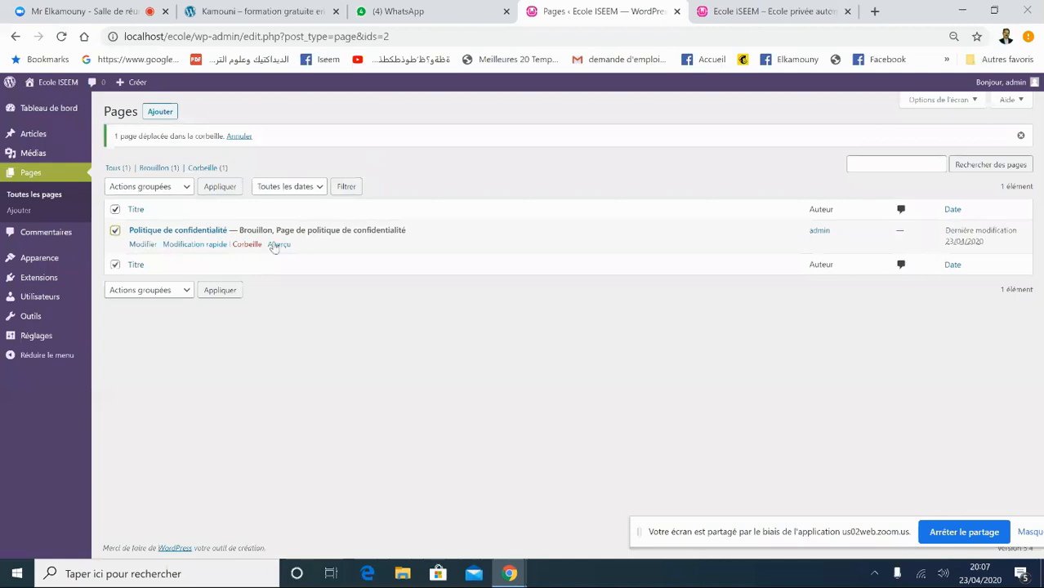
- Trash the Politique de confidentialité draft, then reload the front page in a new tab to confirm
left_click(244, 247)
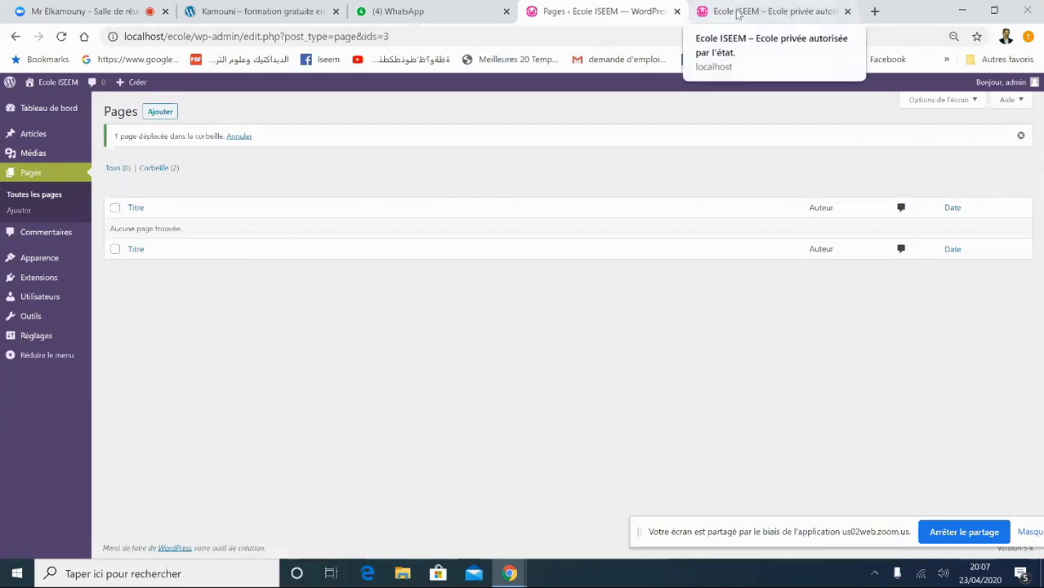
mouse_move(62, 82)
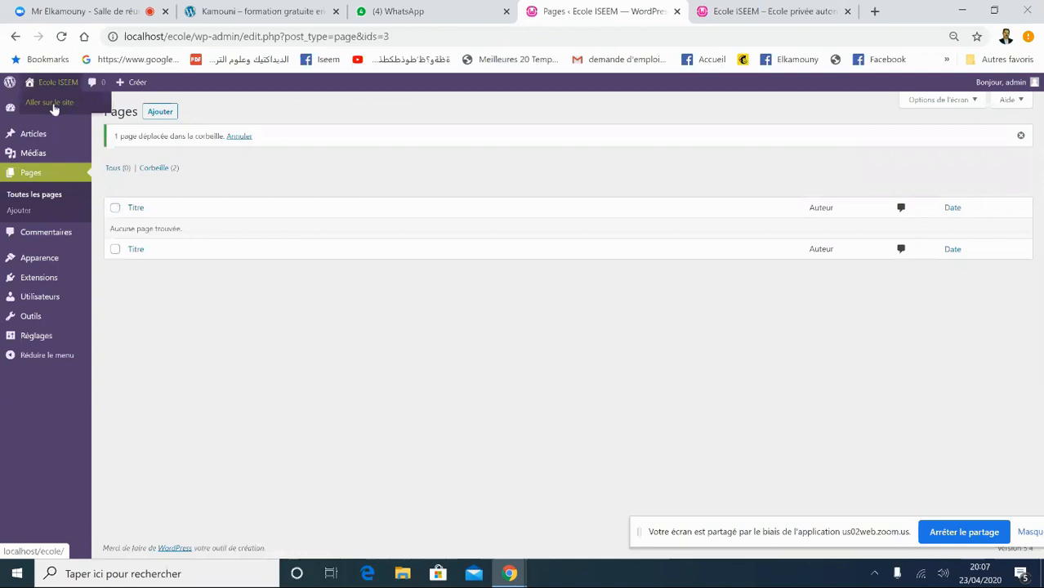
right_click(53, 107)
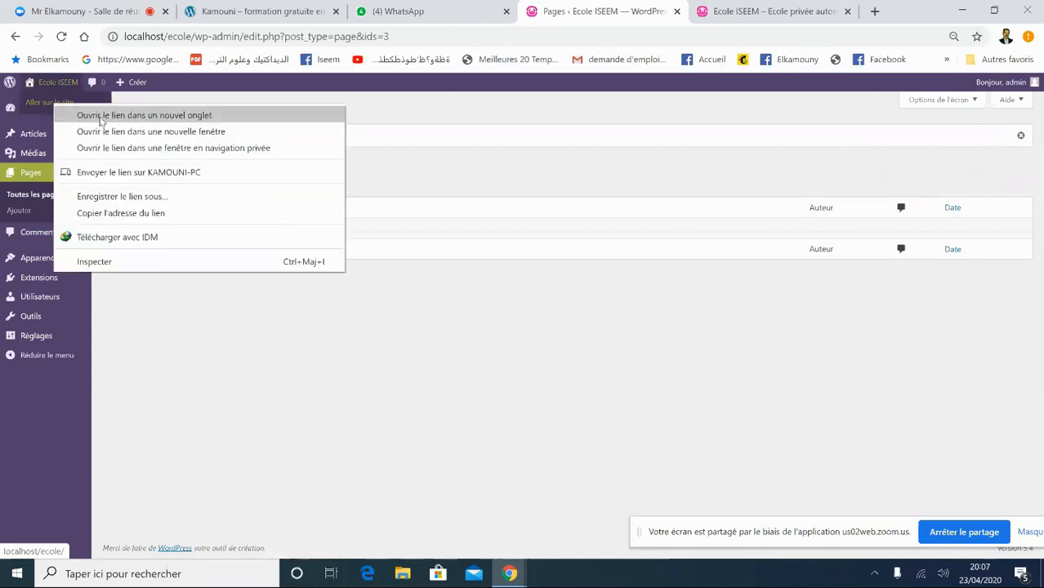
left_click(101, 118)
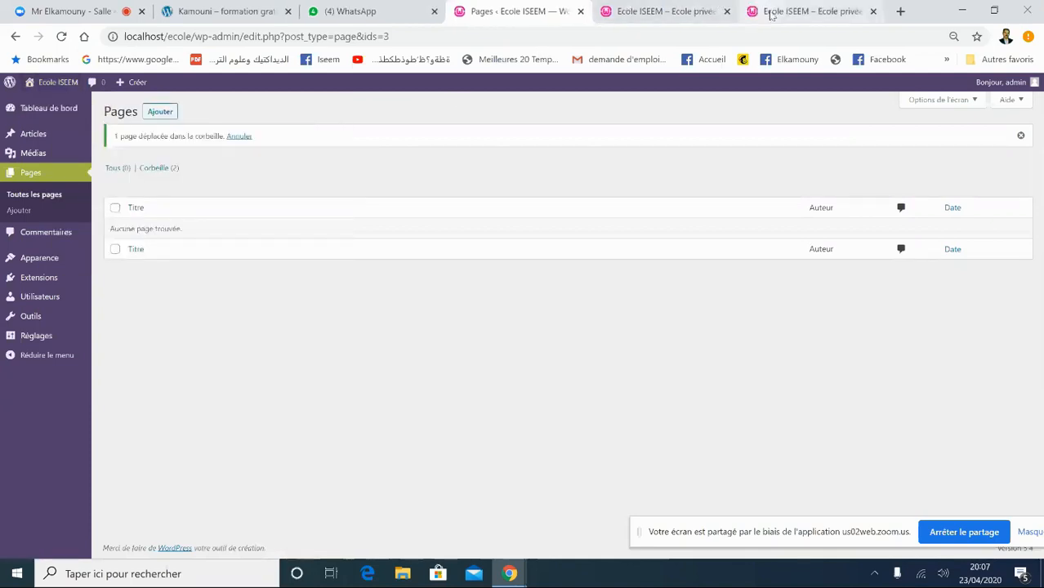
left_click(770, 15)
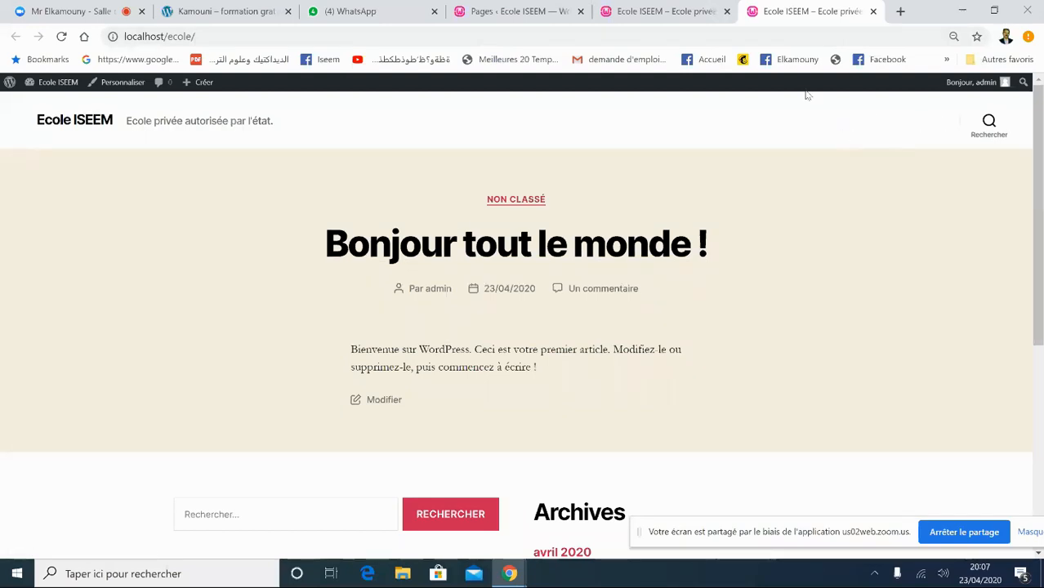
left_click(872, 10)
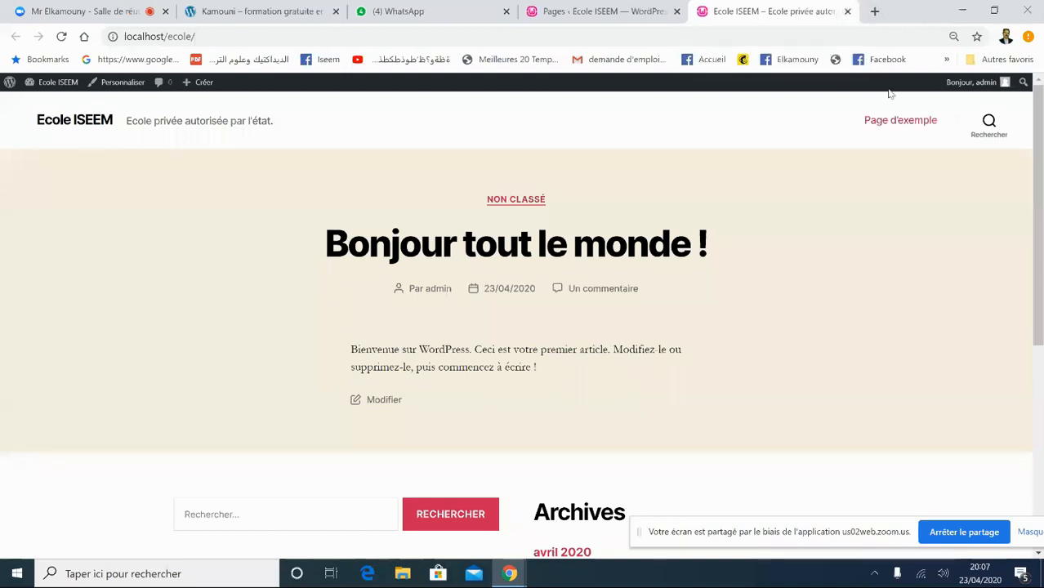
left_click(783, 36)
key("Return")
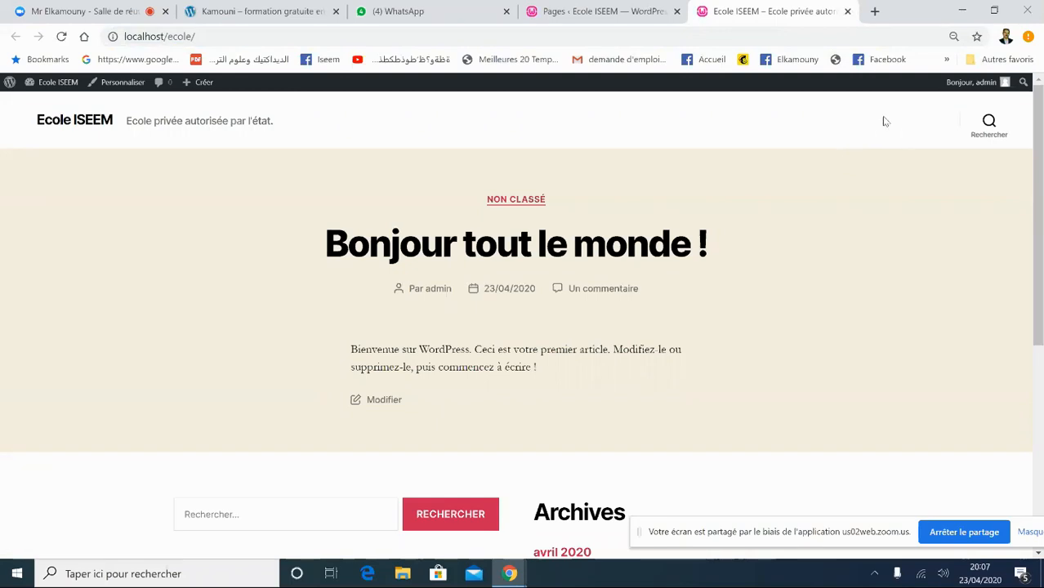
left_click(848, 11)
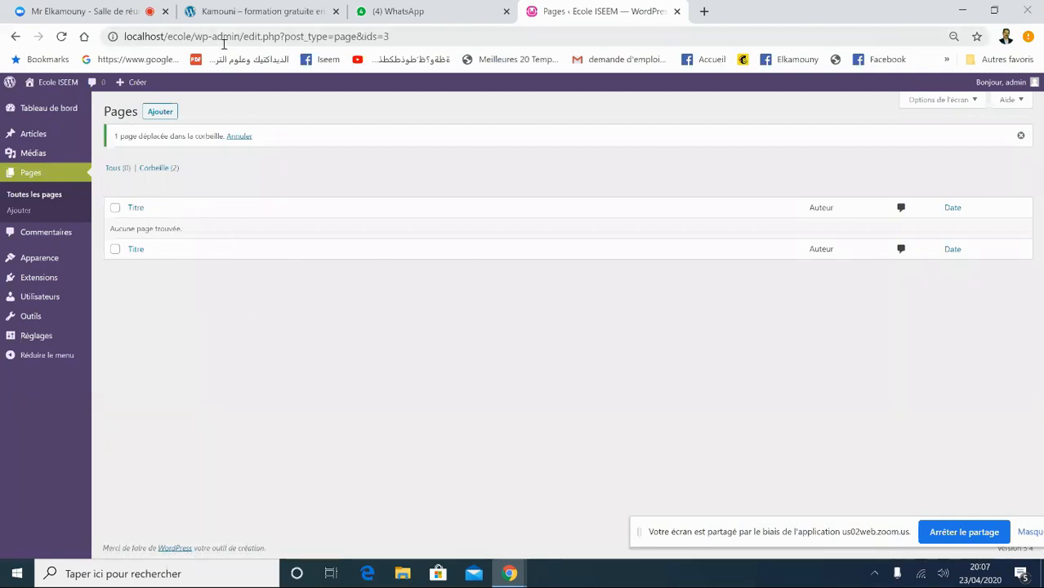
- Trash the sample post 'Bonjour tout le monde !' from Articles > Tous les articles
mouse_move(28, 136)
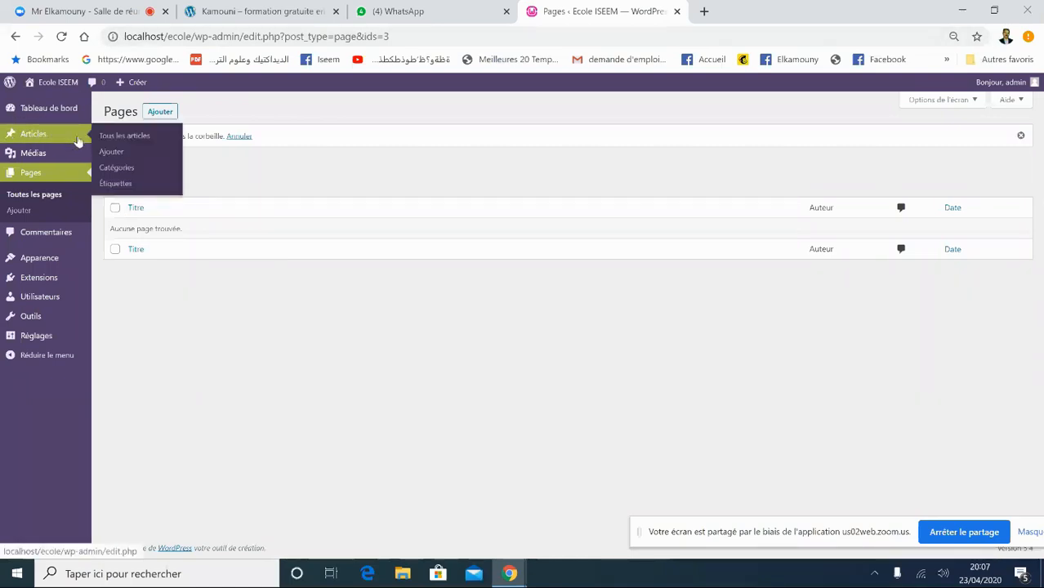
left_click(125, 137)
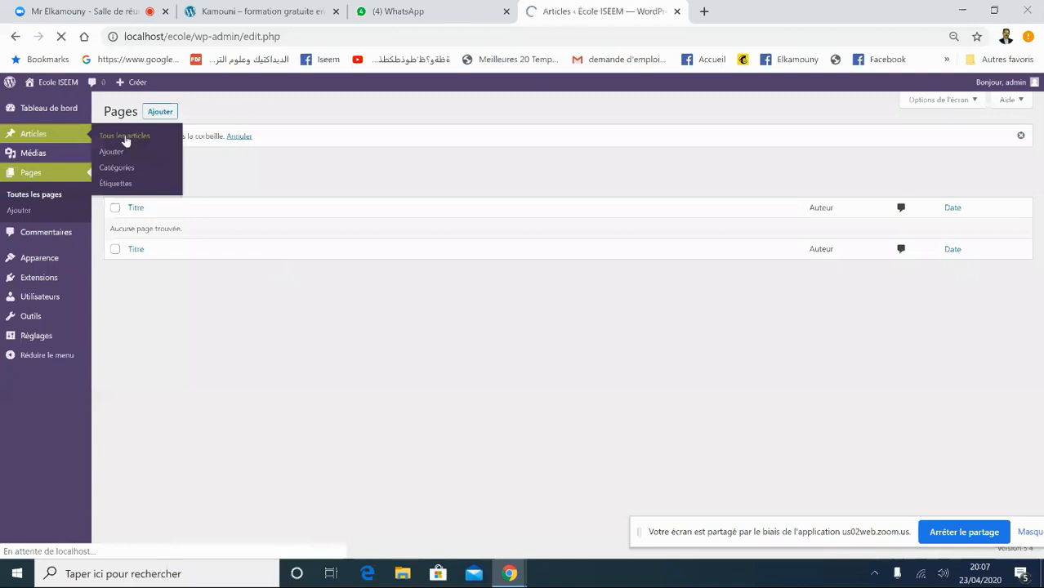
mouse_move(133, 205)
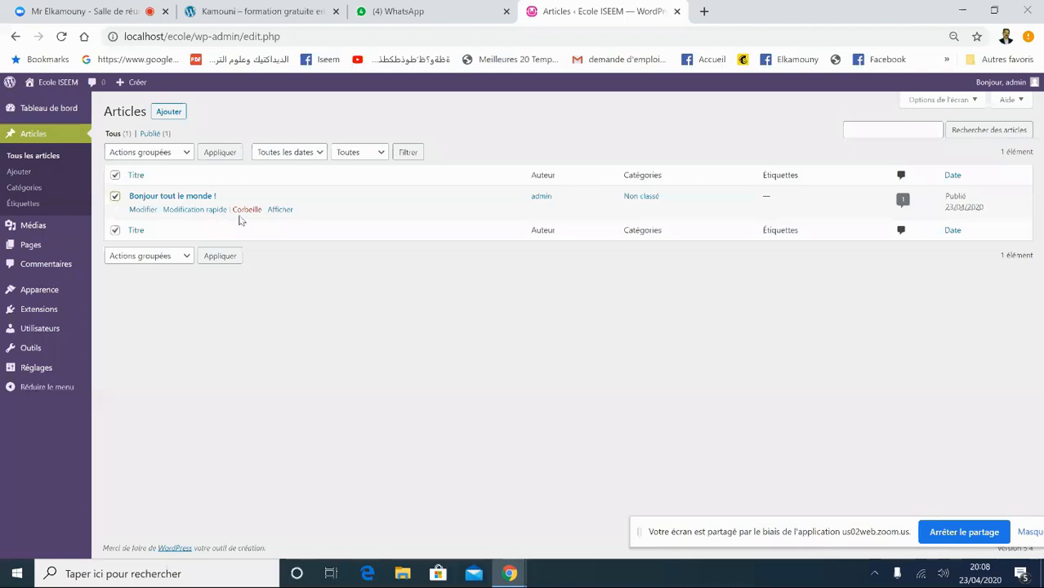
left_click(250, 210)
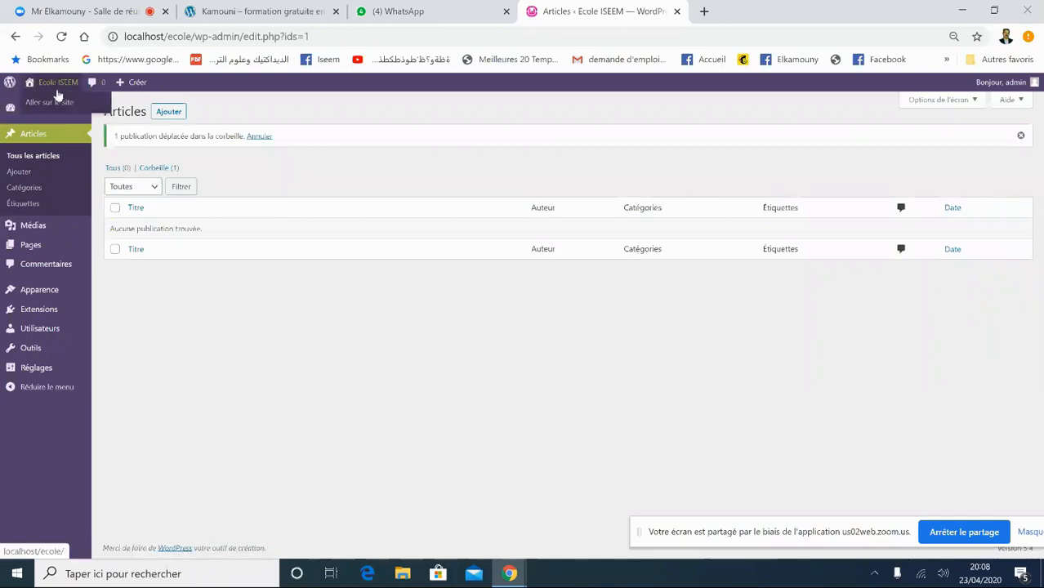
left_click(52, 103)
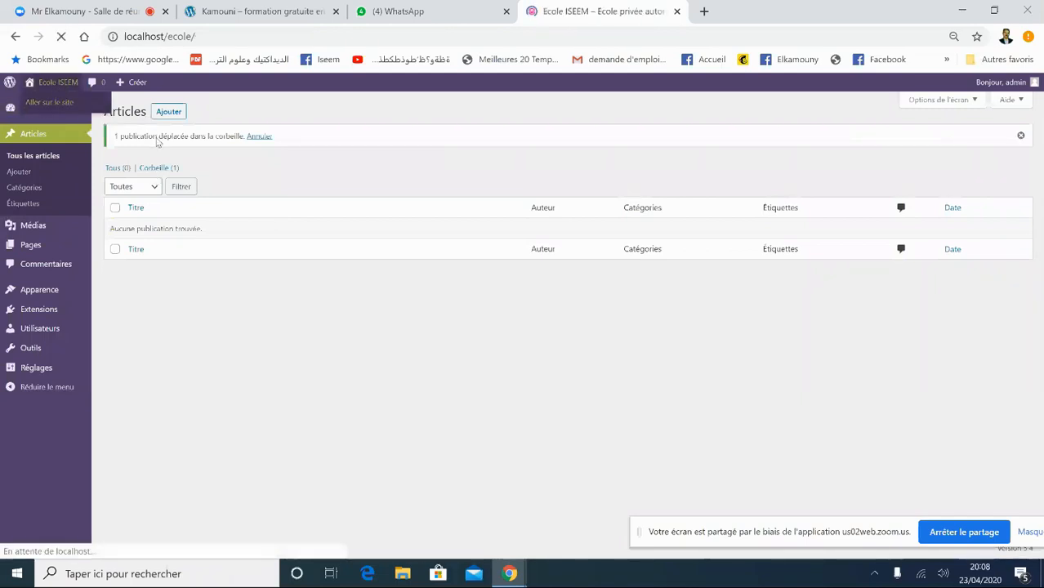
scroll(898, 179, "down", 2)
scroll(735, 163, "up", 2)
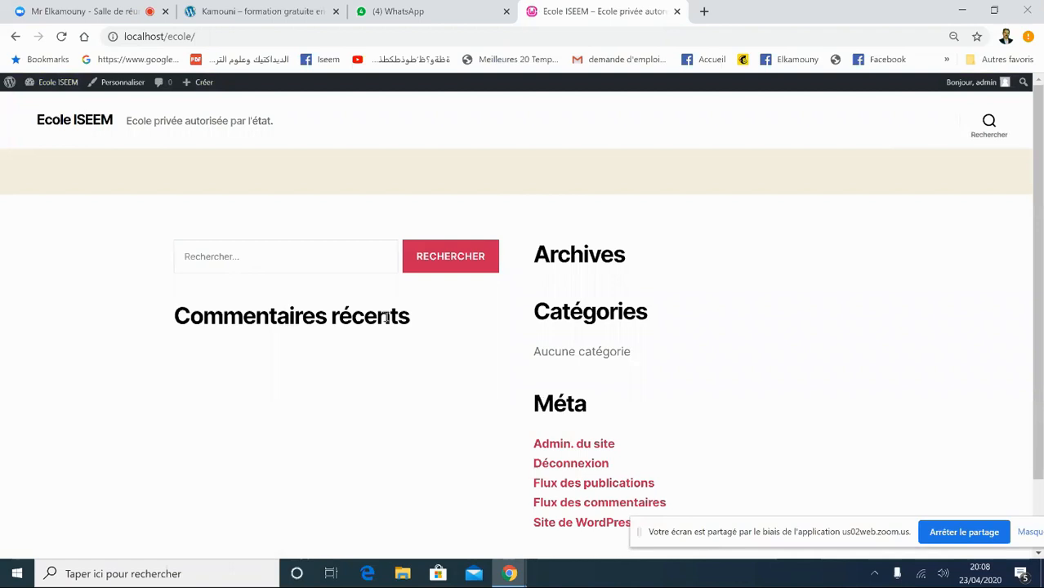
scroll(476, 179, "down", 1)
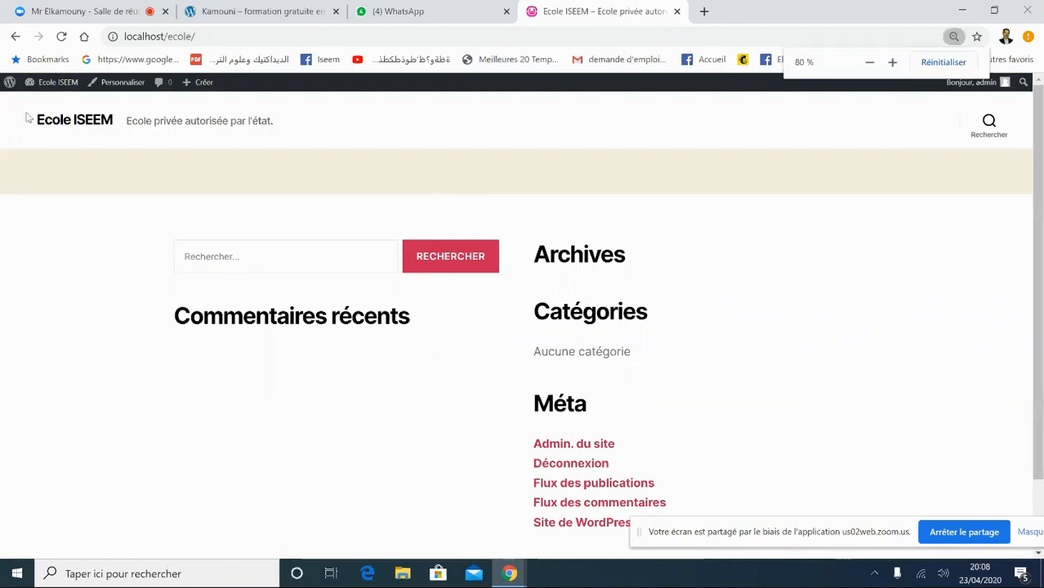
mouse_move(71, 95)
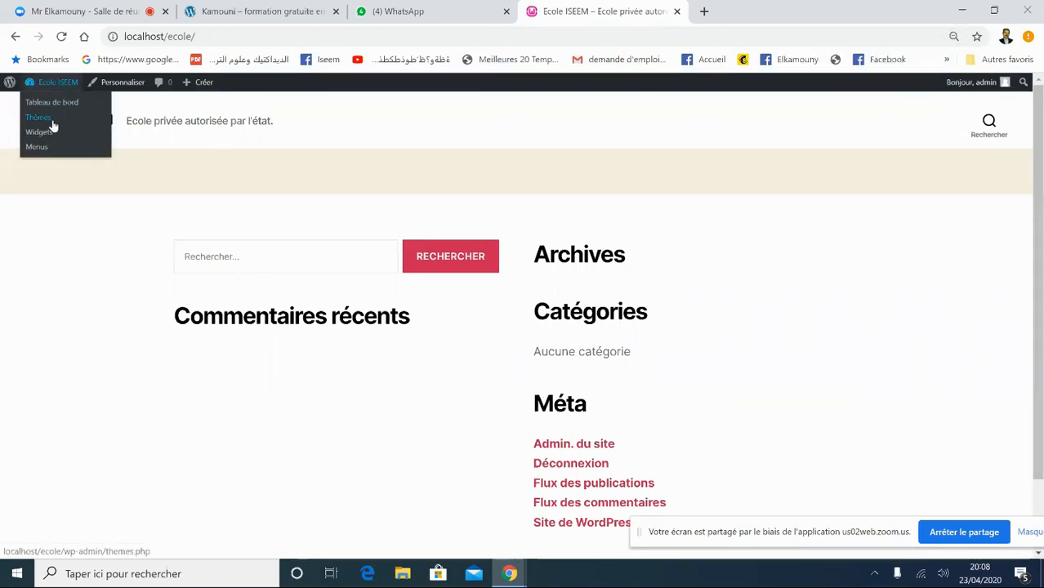
left_click(70, 105)
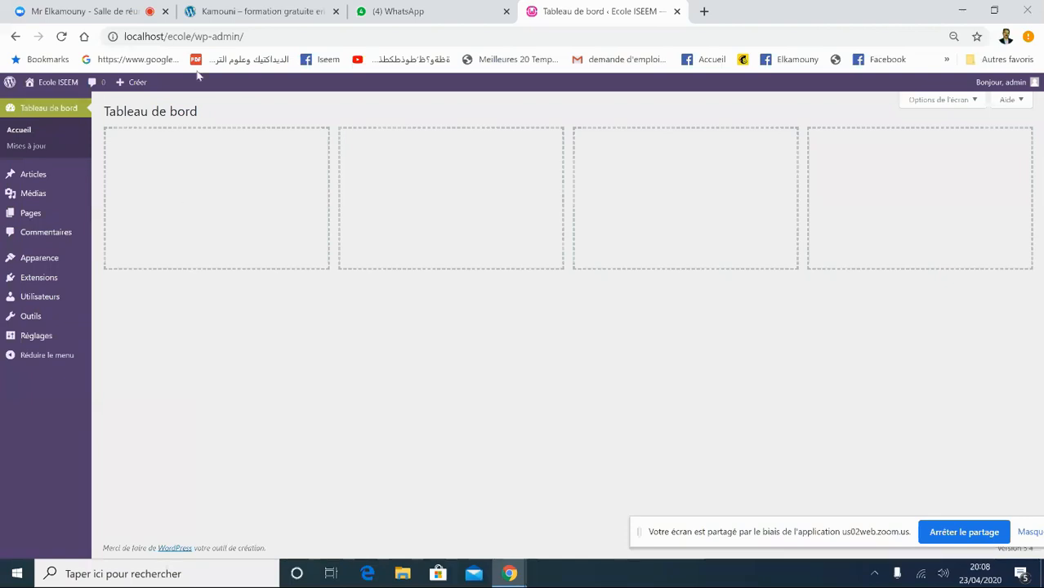
left_click(258, 10)
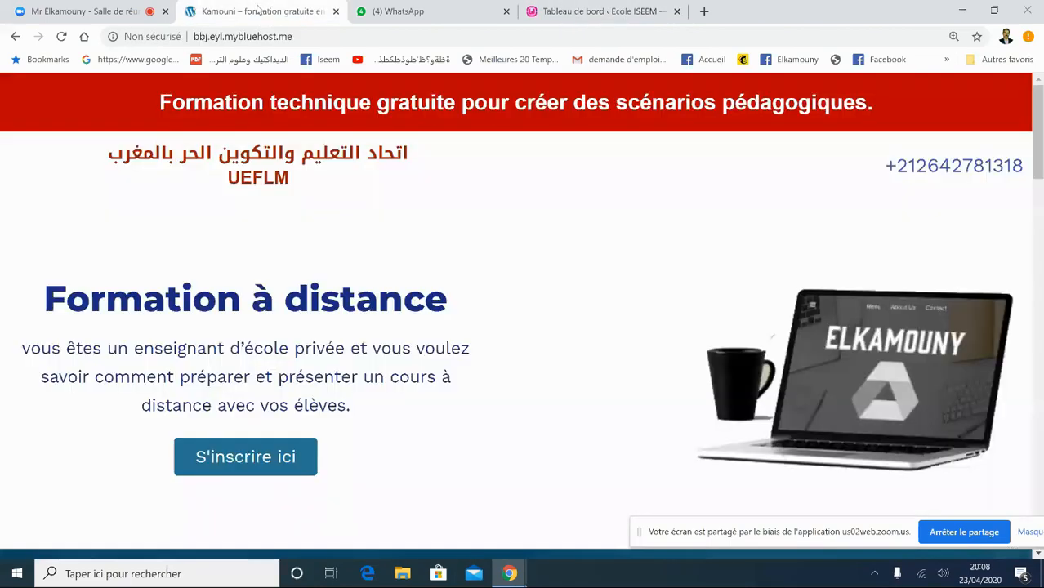
mouse_move(1039, 145)
left_mouse_down()
mouse_move(1040, 505)
mouse_move(1040, 147)
left_mouse_up()
left_click(600, 11)
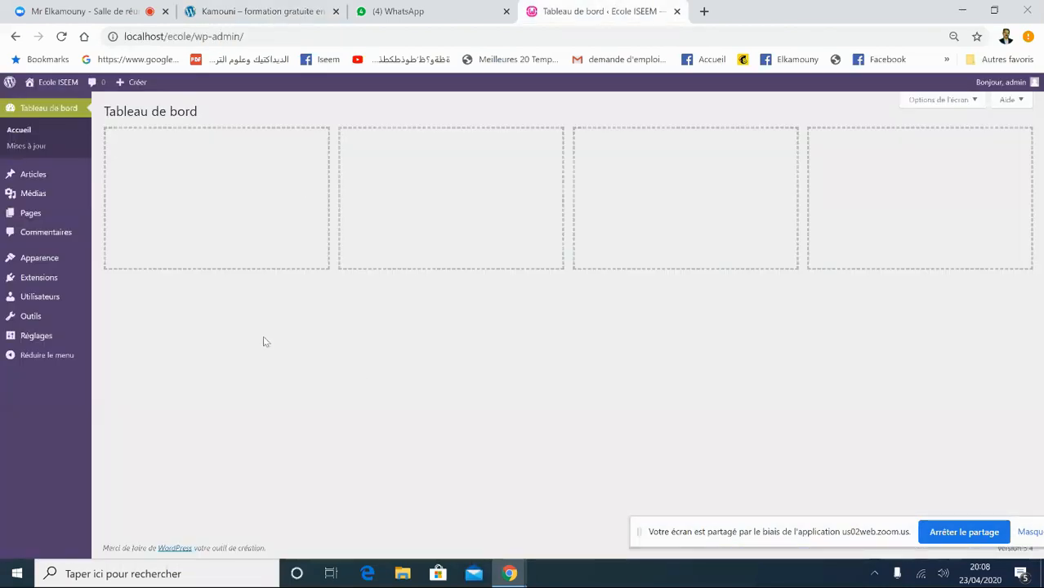
mouse_move(25, 174)
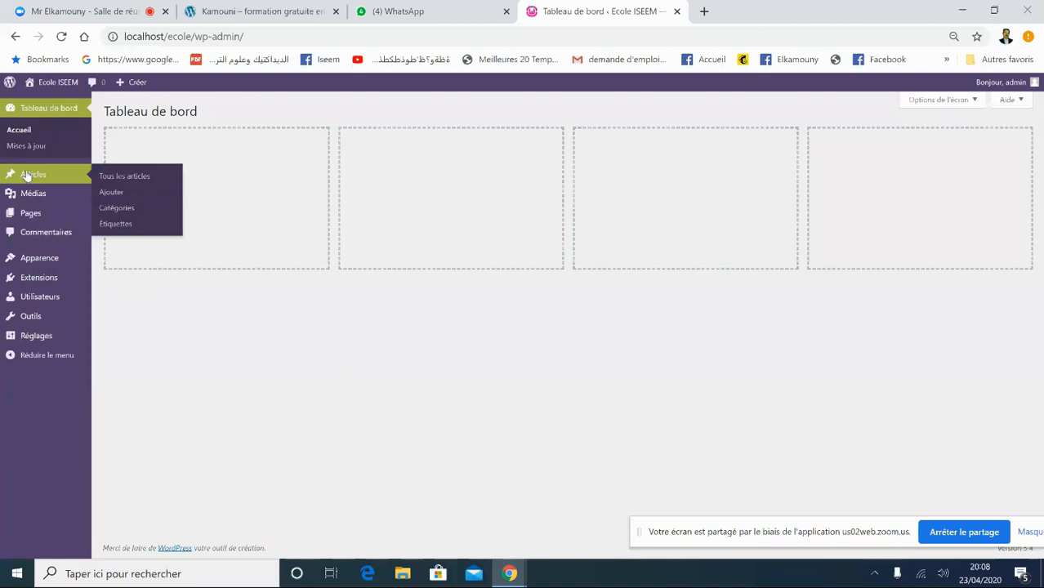
mouse_move(34, 261)
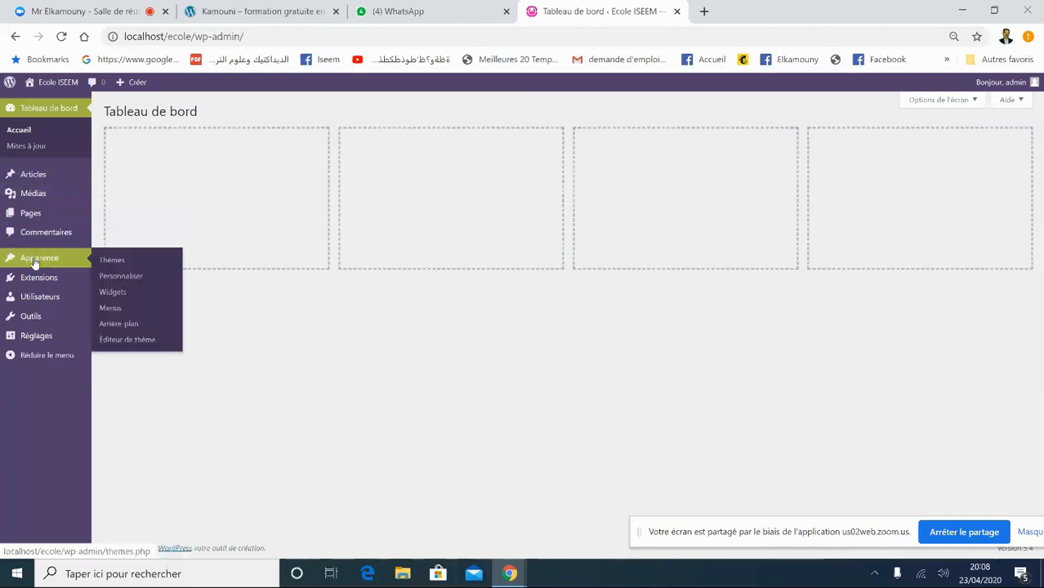
- Delete the Twenty Seventeen theme from the installed themes
left_click(122, 260)
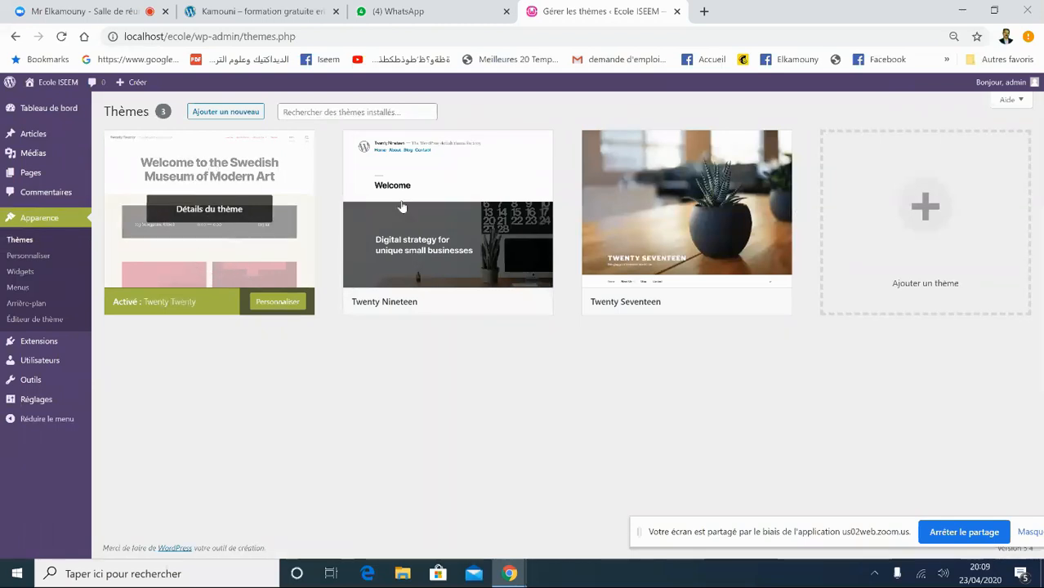
mouse_move(706, 211)
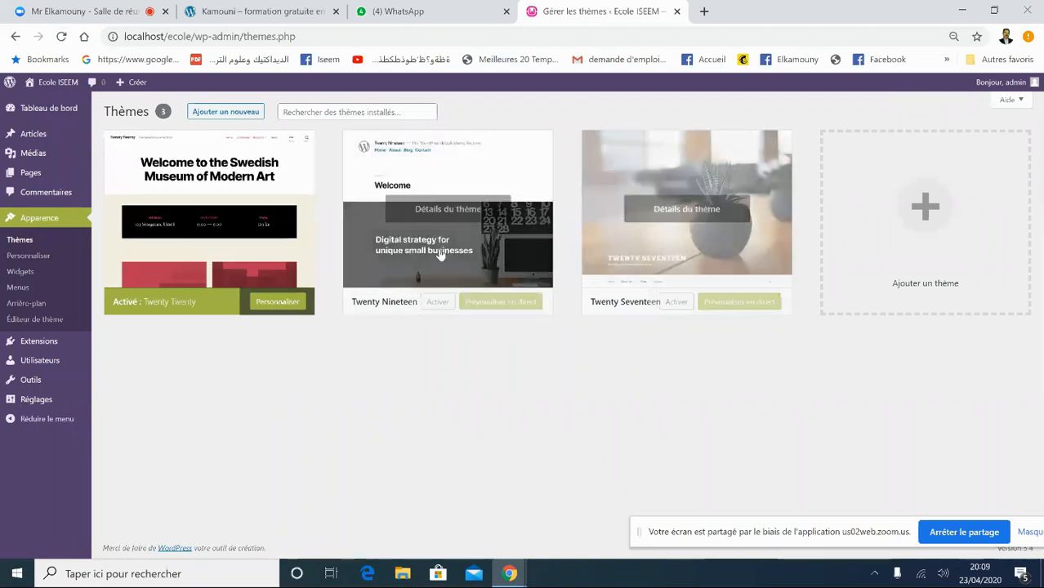
left_click(614, 199)
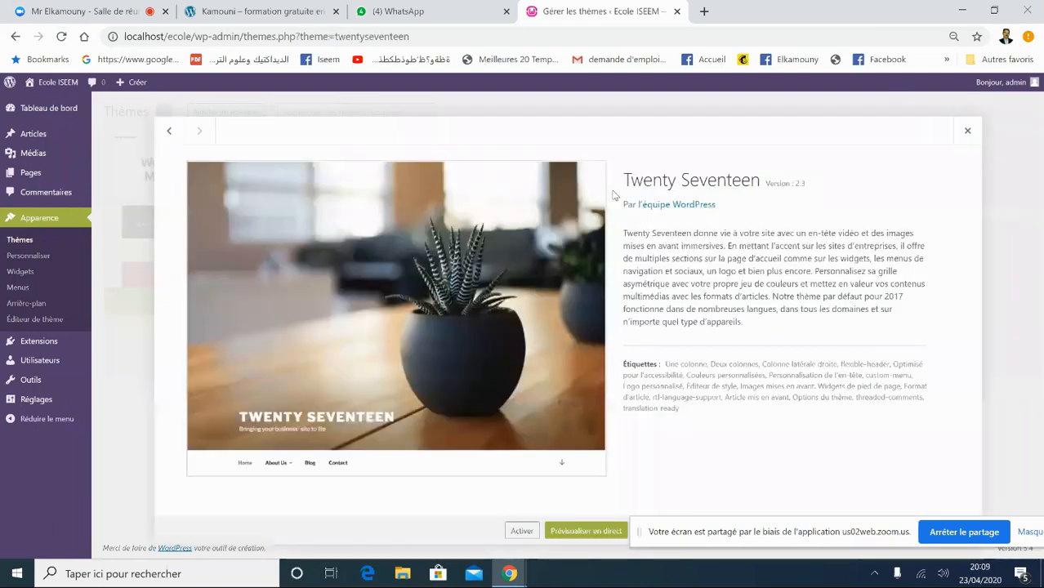
left_click_drag(645, 536, 704, 362)
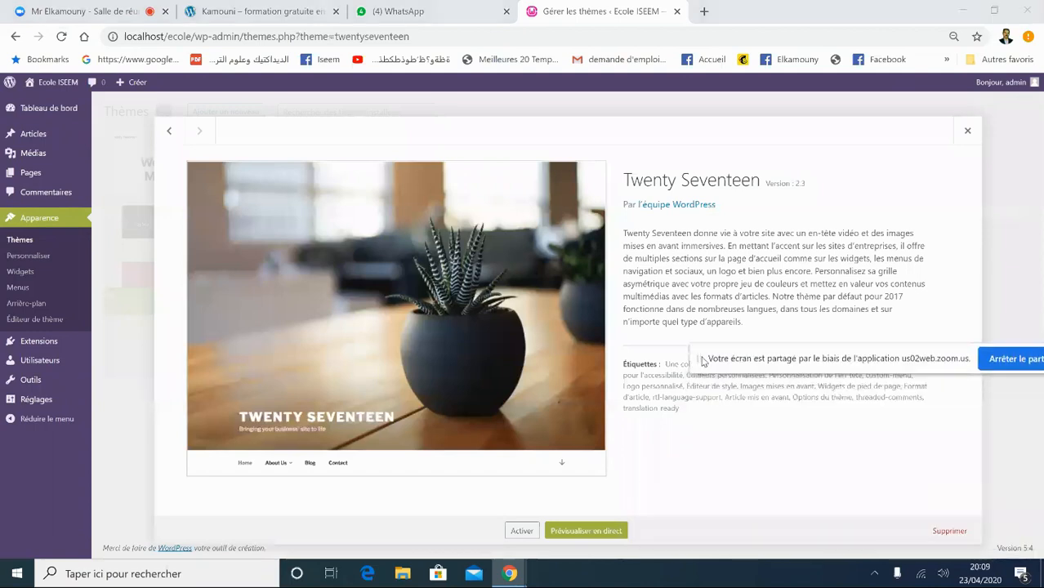
left_click(949, 531)
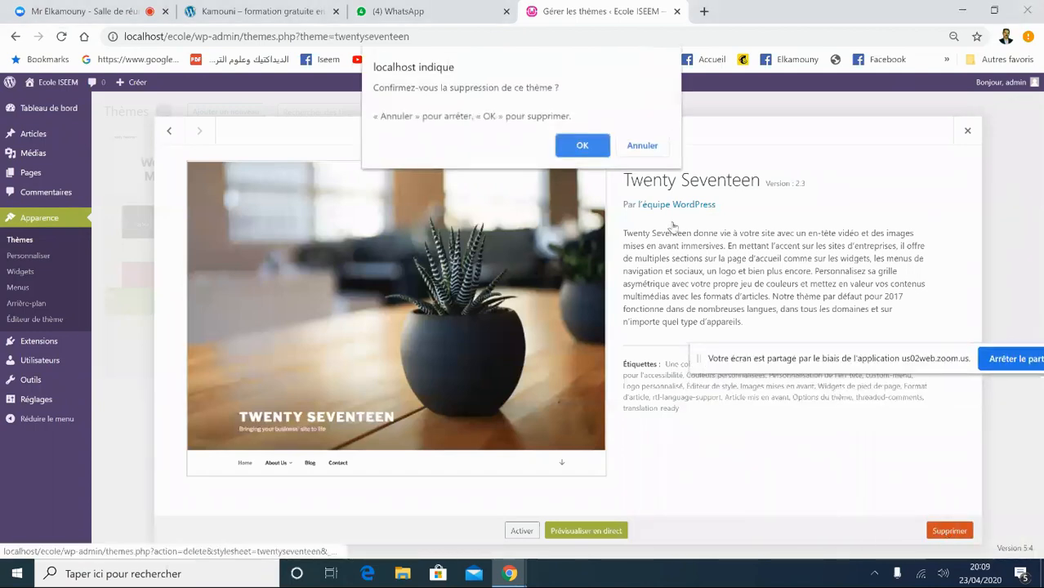
left_click(581, 145)
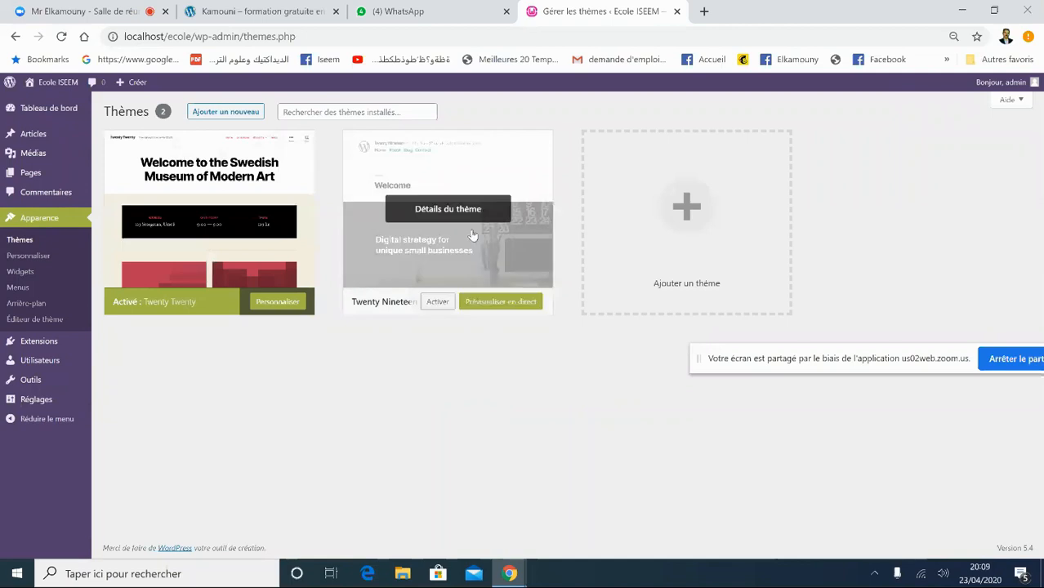
- Delete the Twenty Nineteen theme as well
left_click(467, 238)
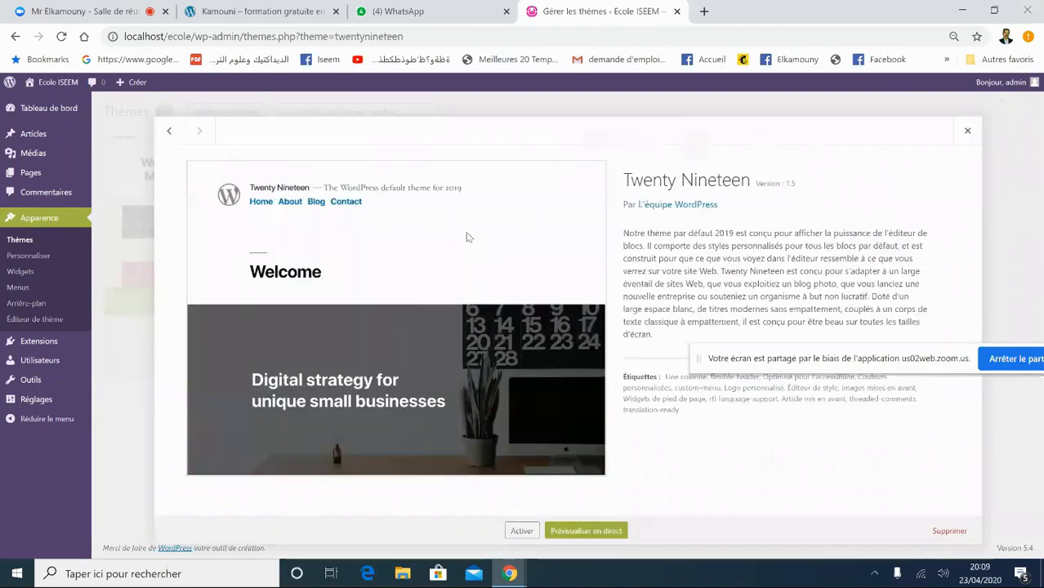
left_click(945, 531)
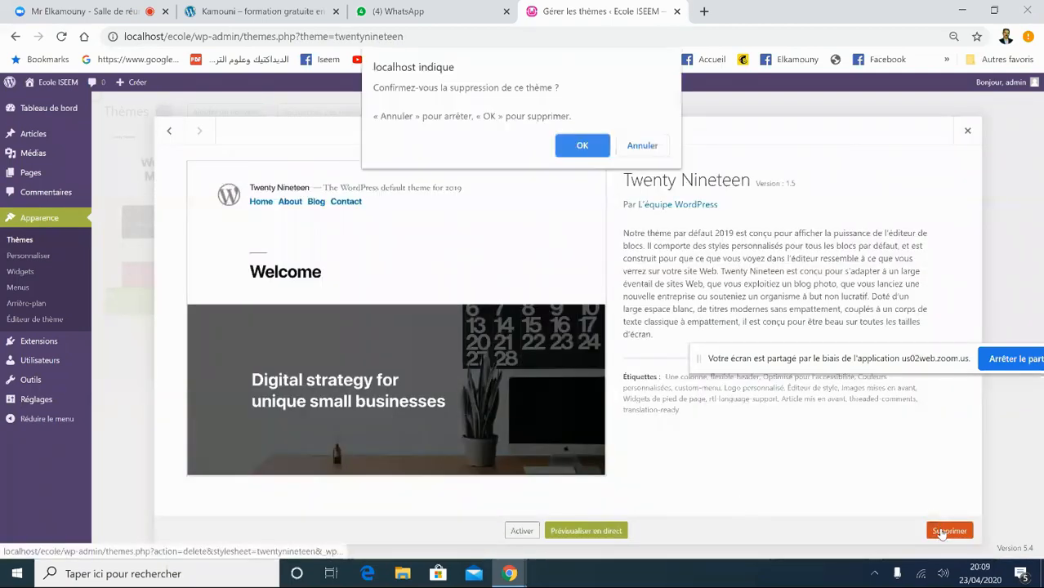
left_click(580, 145)
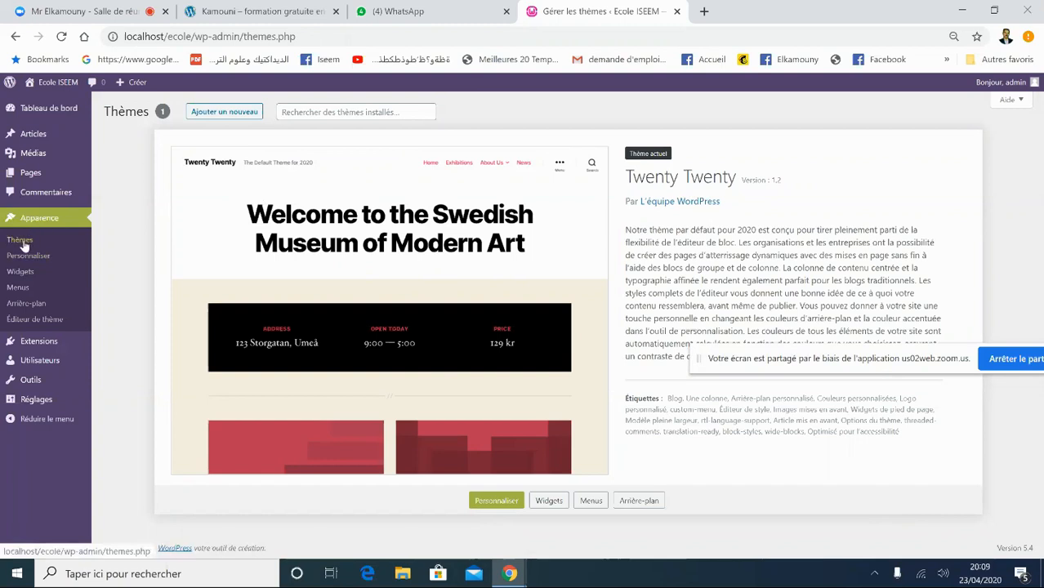
- Browse the featured (Mis en avant) themes on the Add Themes page
left_click(209, 118)
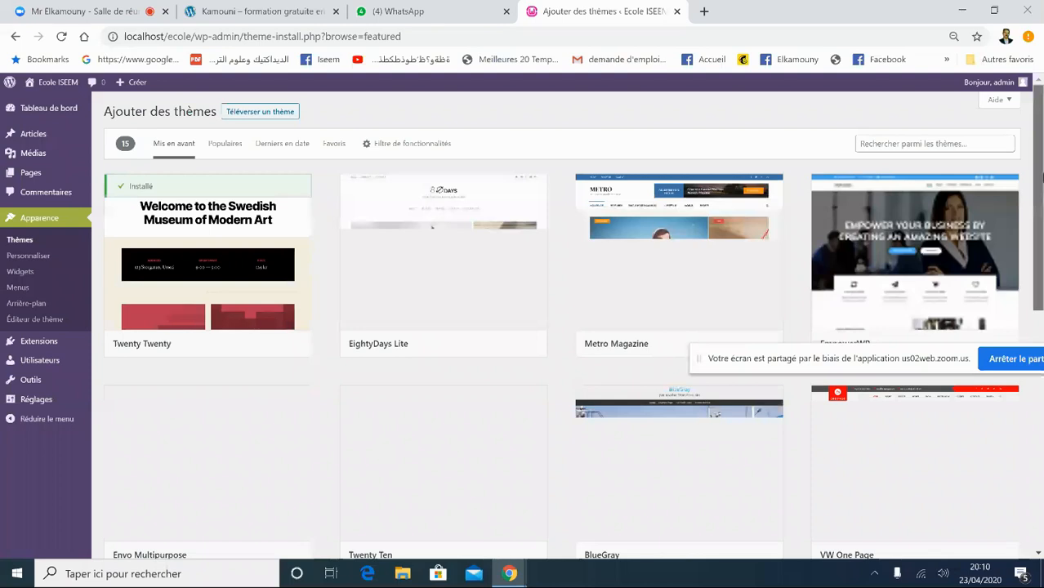
scroll(563, 326, "down", 5)
scroll(563, 327, "up", 5)
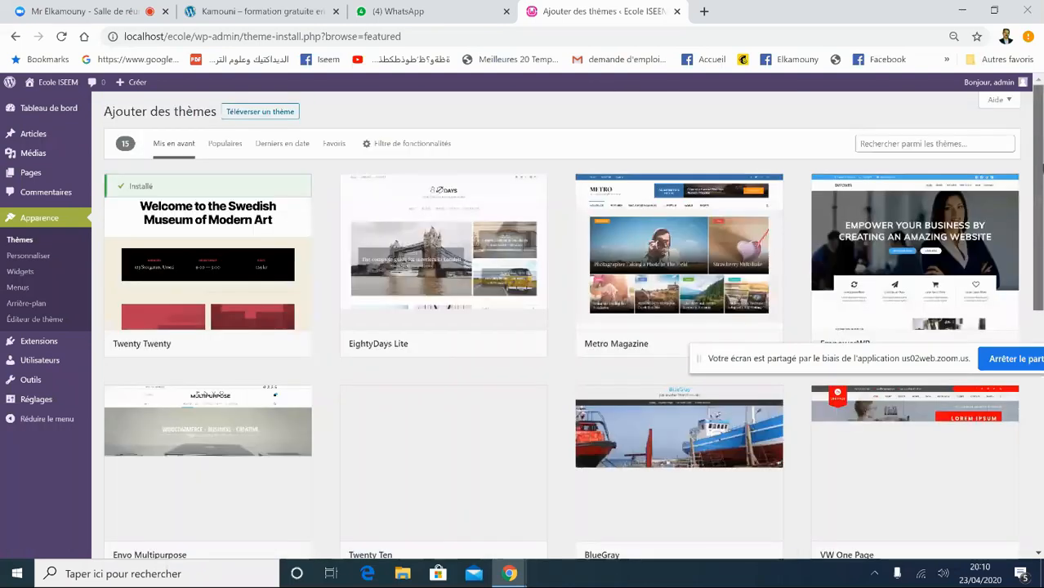
scroll(563, 327, "down", 2)
scroll(563, 326, "down", 3)
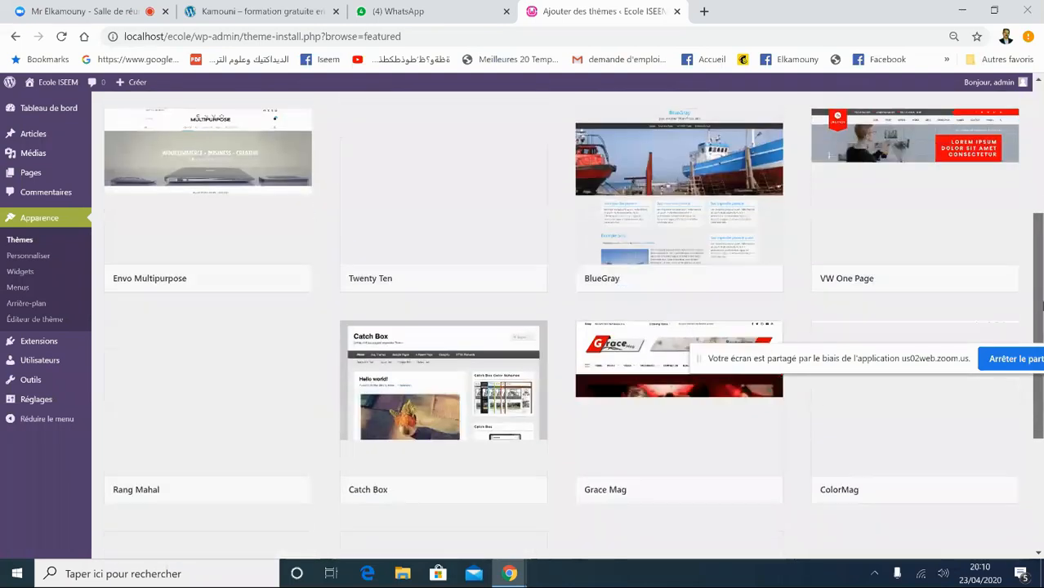
scroll(564, 327, "up", 5)
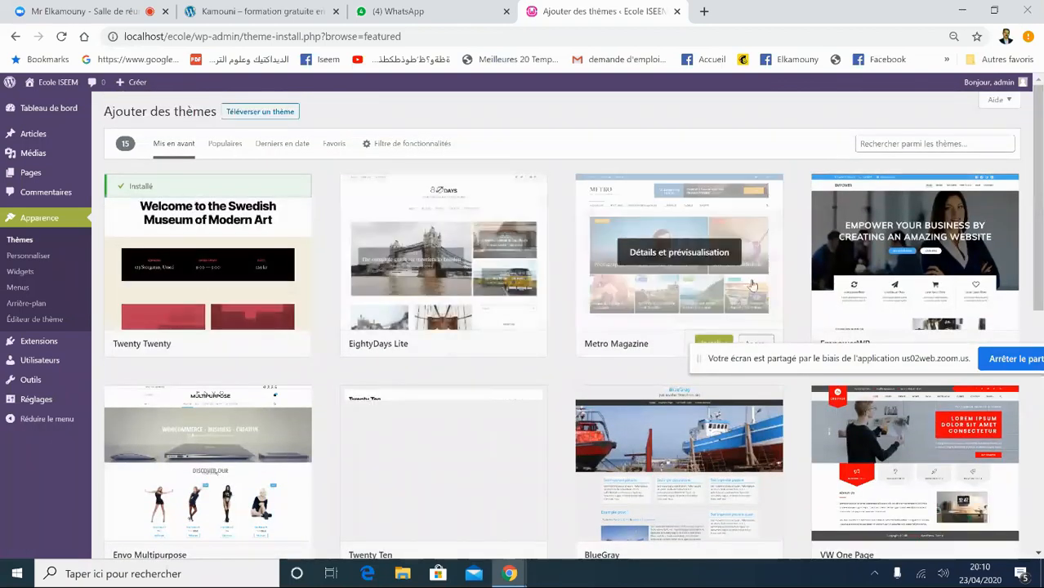
scroll(1042, 209, "down", 4)
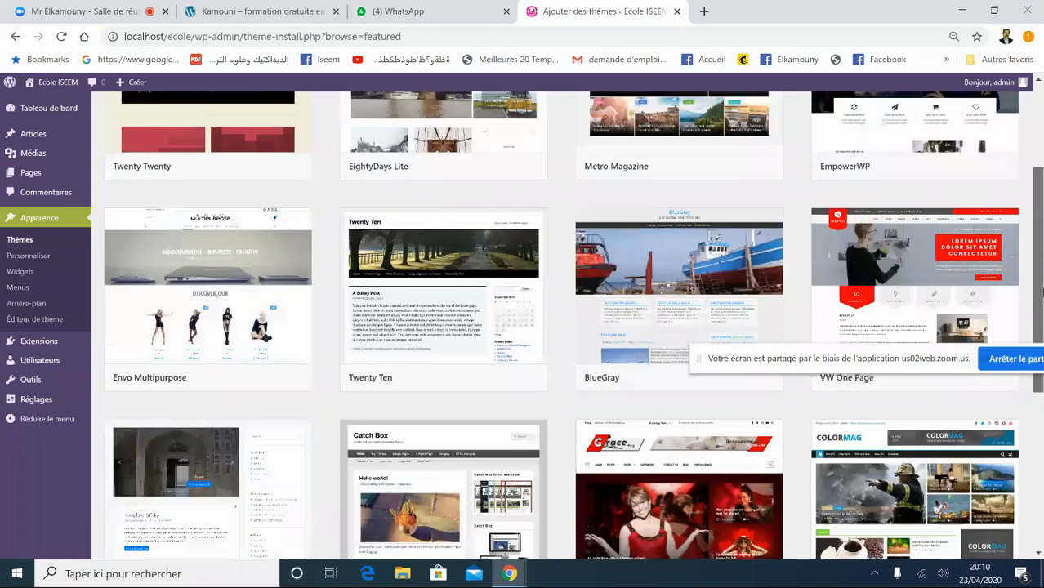
scroll(1042, 308, "up", 1)
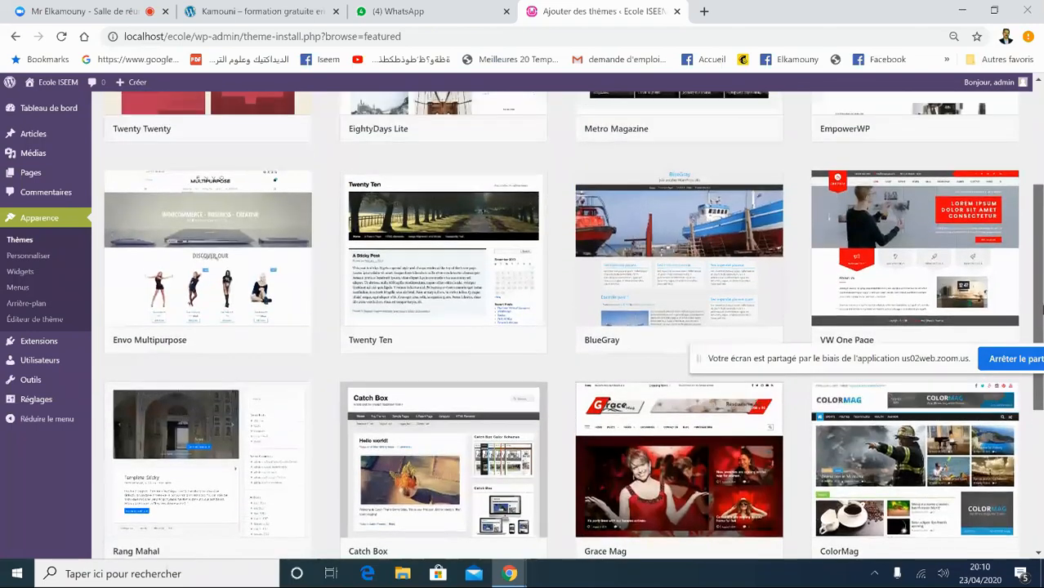
left_click_drag(1042, 308, 1042, 441)
scroll(249, 126, "up", 6)
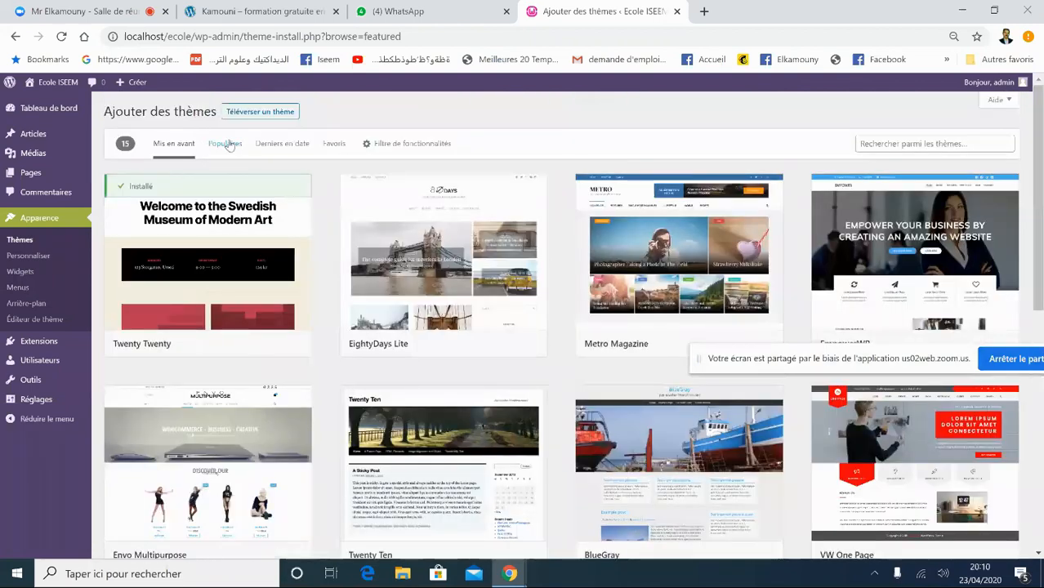
- Switch to the Populaires list and scroll through the popular themes
left_click(226, 144)
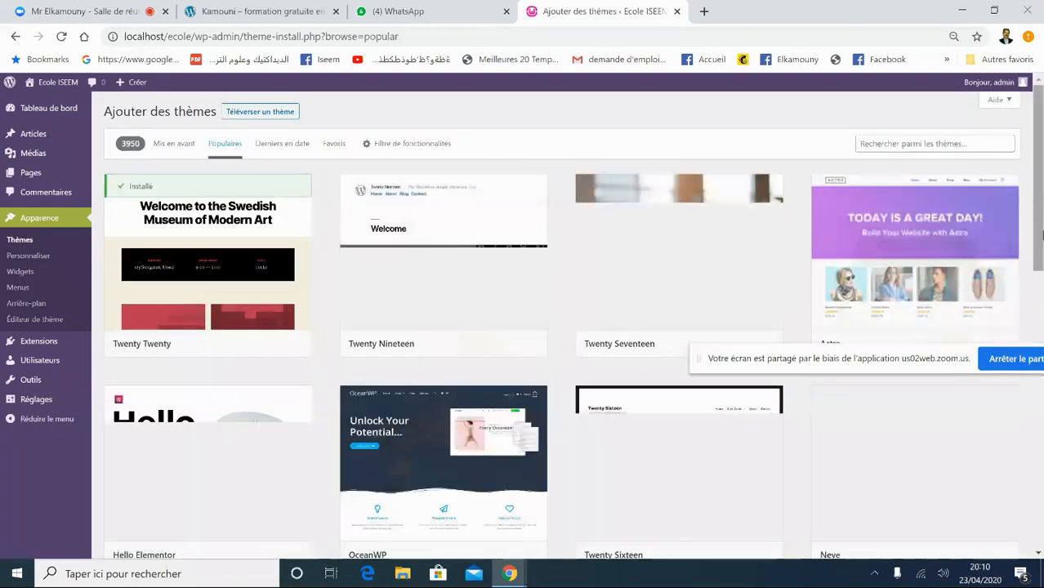
mouse_move(1042, 202)
left_mouse_down()
mouse_move(1041, 230)
mouse_move(1042, 199)
left_mouse_up()
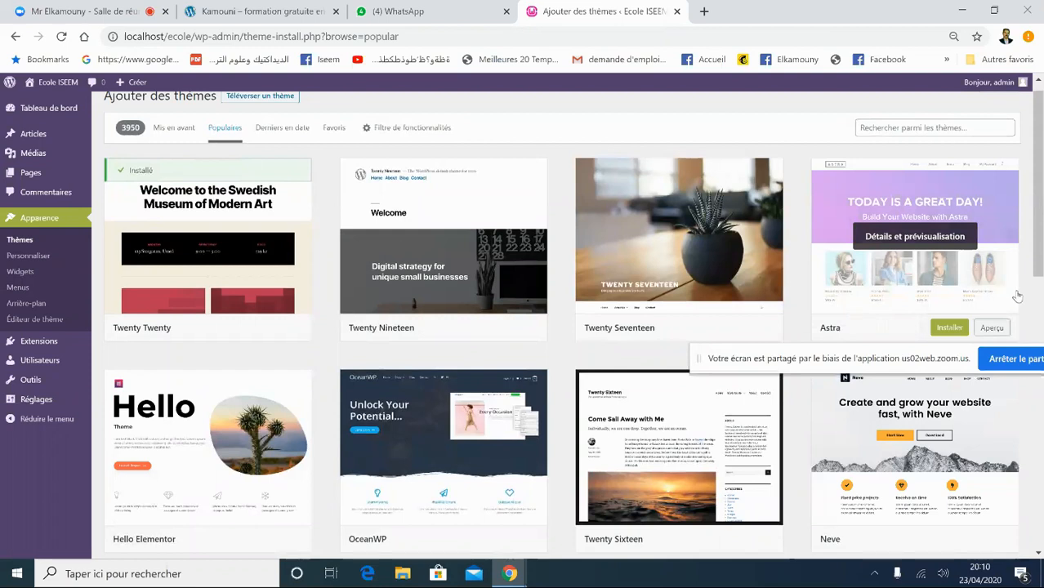
left_click_drag(1039, 258, 1041, 200)
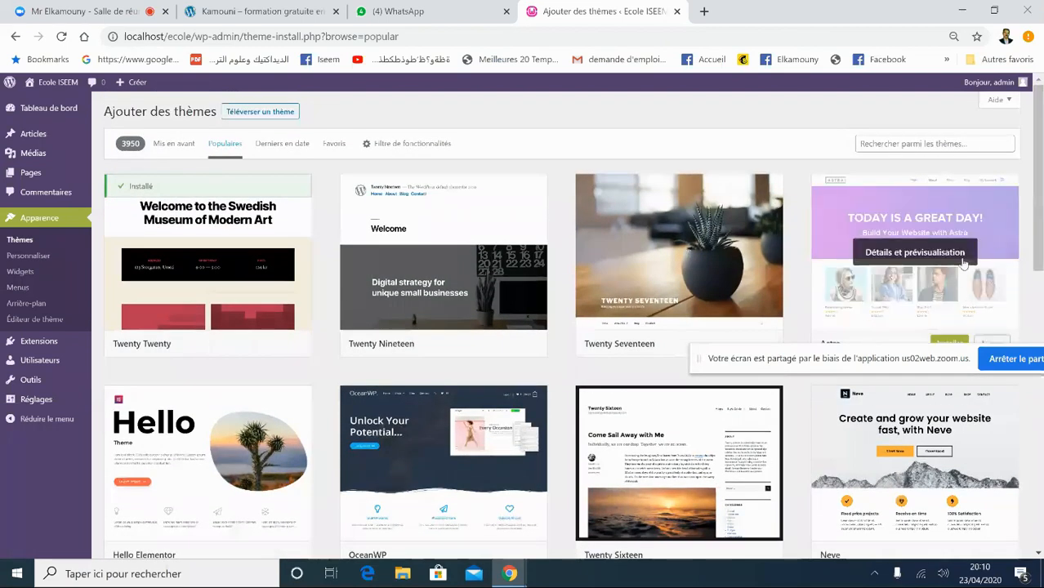
left_click_drag(1041, 242, 1041, 240)
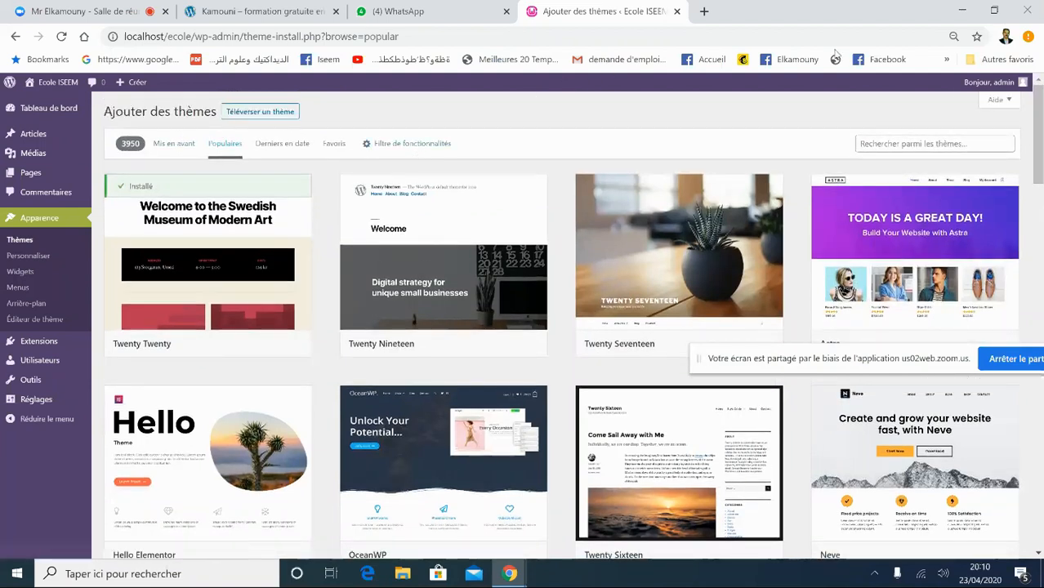
- Search the theme catalogue for 'astra' and start installing Astra
left_click(874, 143)
type("astr")
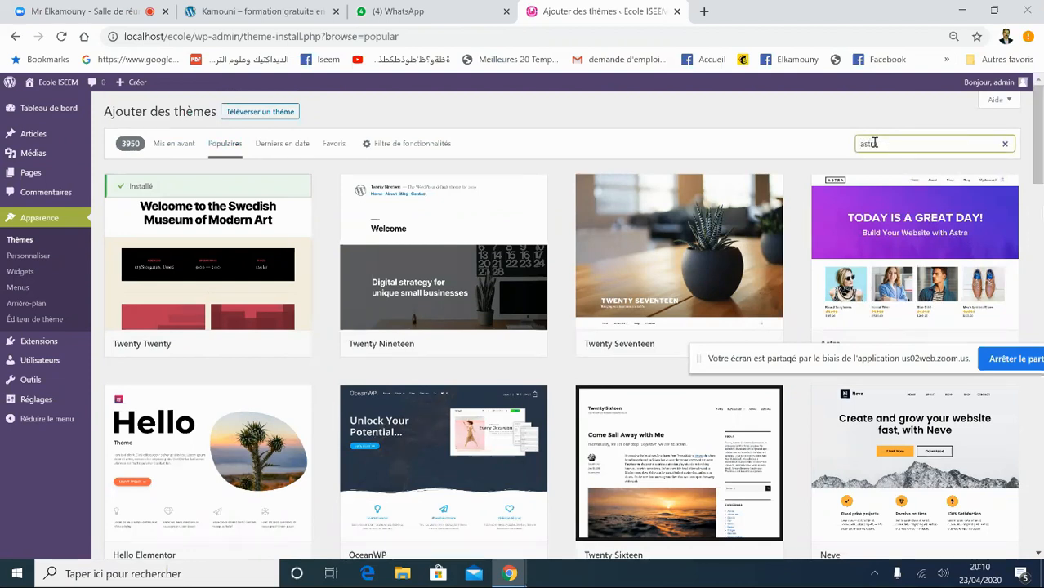
type("a")
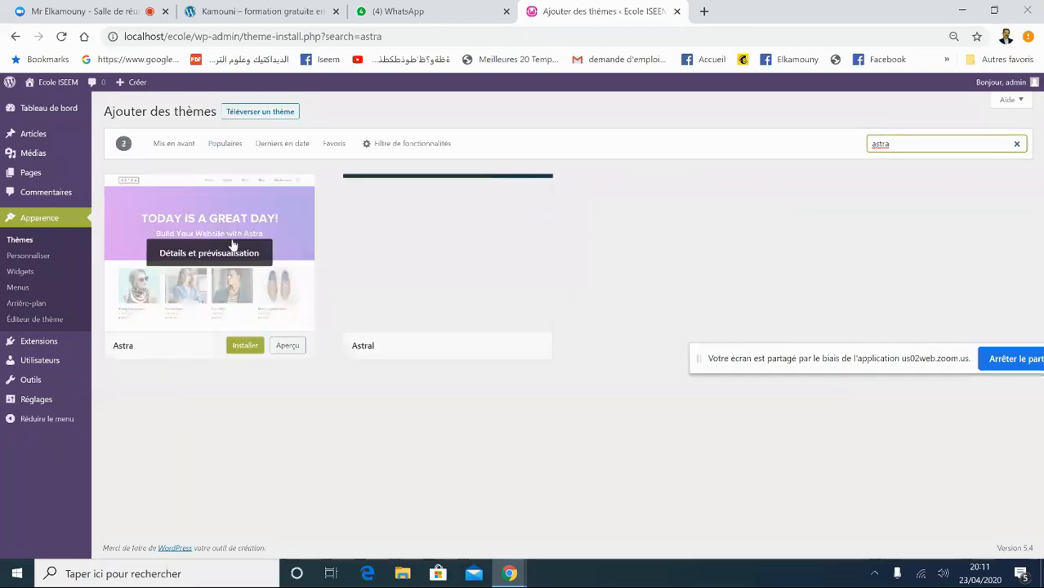
left_click(244, 347)
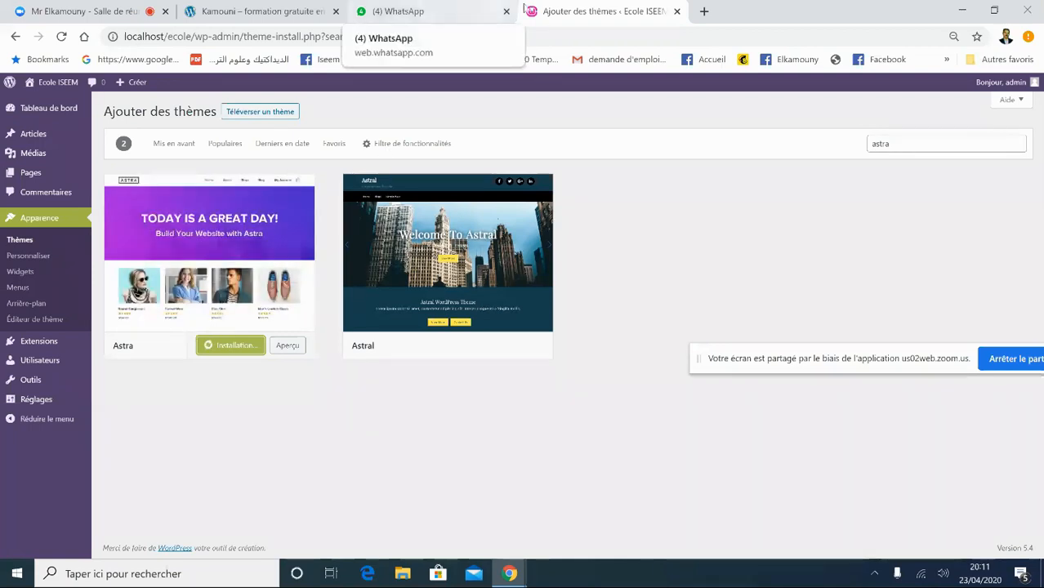
- Check the WhatsApp, training course and meeting tabs, then return to the theme installation page
left_click(434, 11)
left_click(596, 10)
left_click(253, 11)
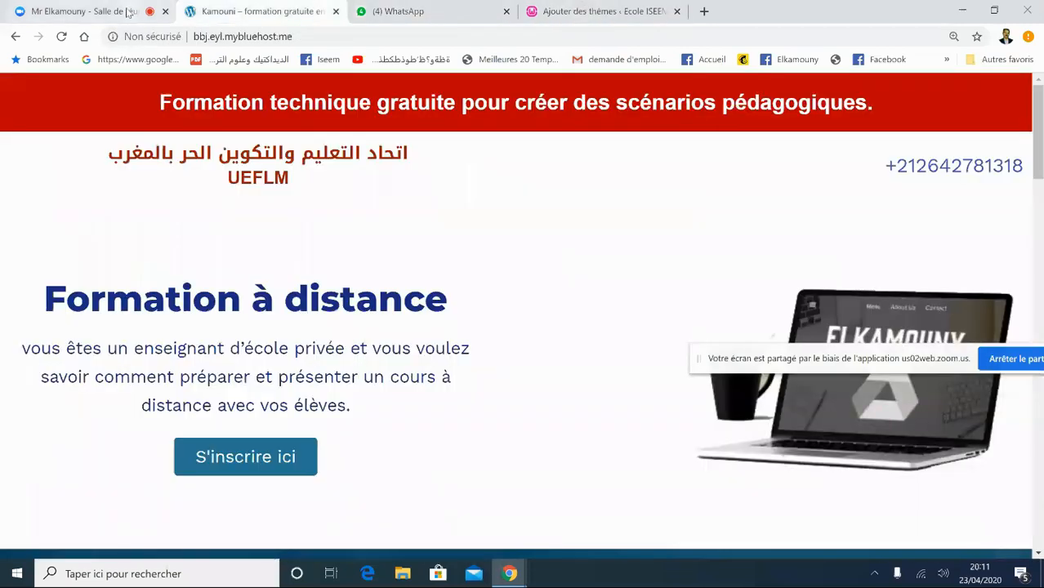
left_click(127, 11)
left_click(597, 11)
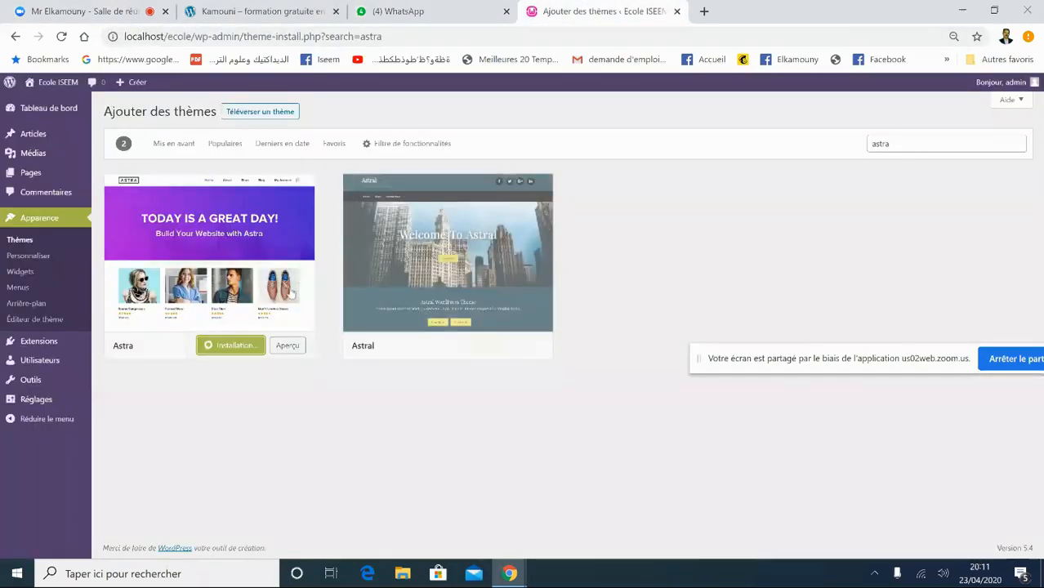
- Start installing Astra from its Details & preview panel, then close the preview
left_click(226, 357)
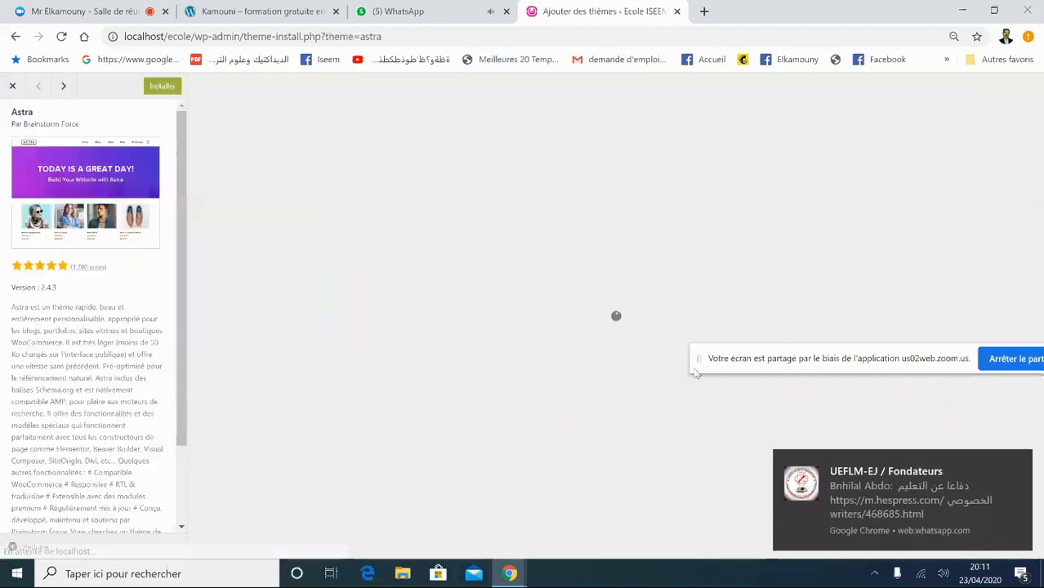
left_click(1018, 465)
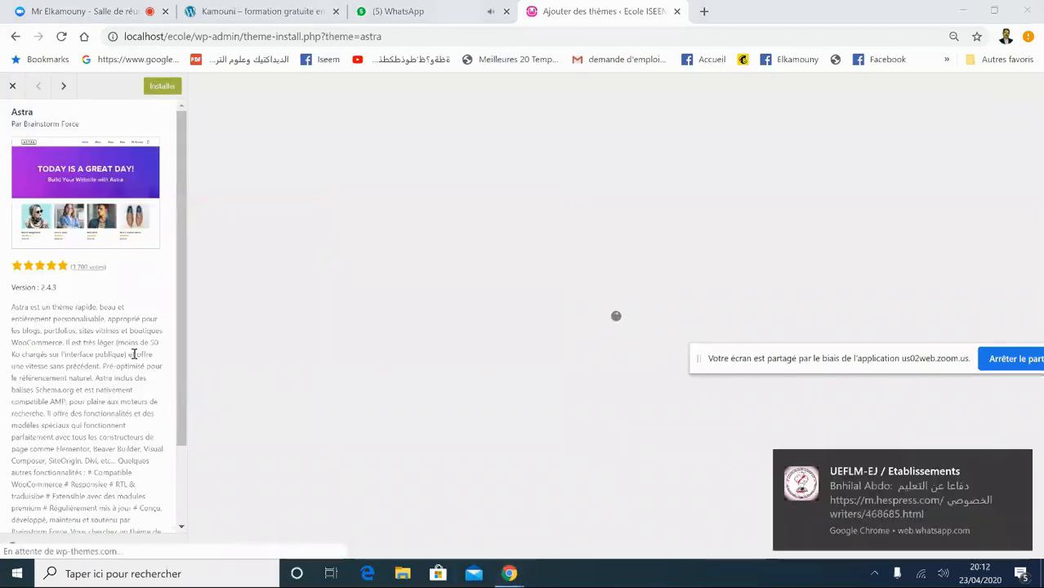
left_click(162, 87)
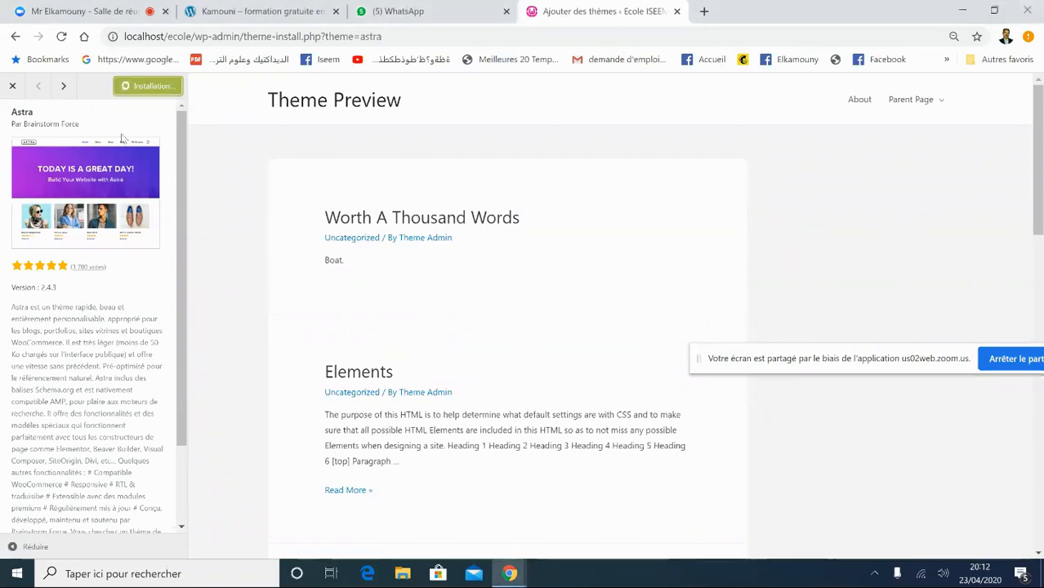
left_click(12, 86)
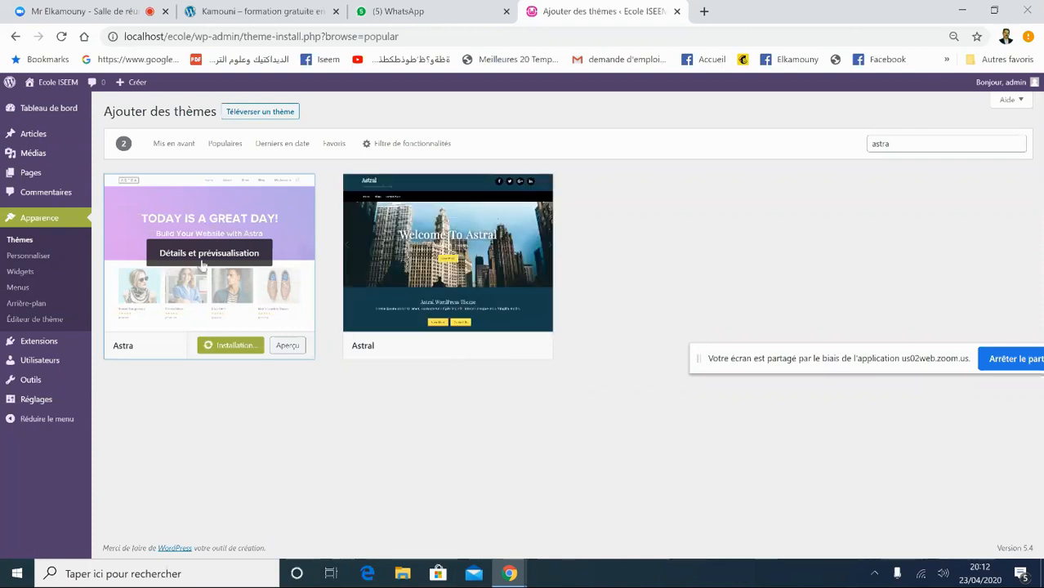
- Search the themes again for 'astr' and install Astra from the results
left_click(895, 144)
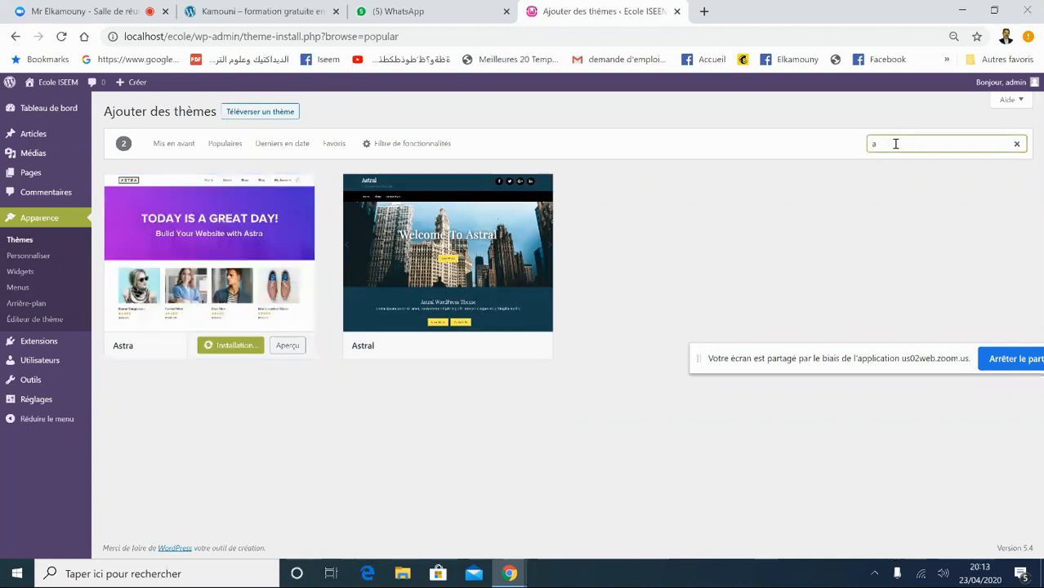
key("BackSpace")
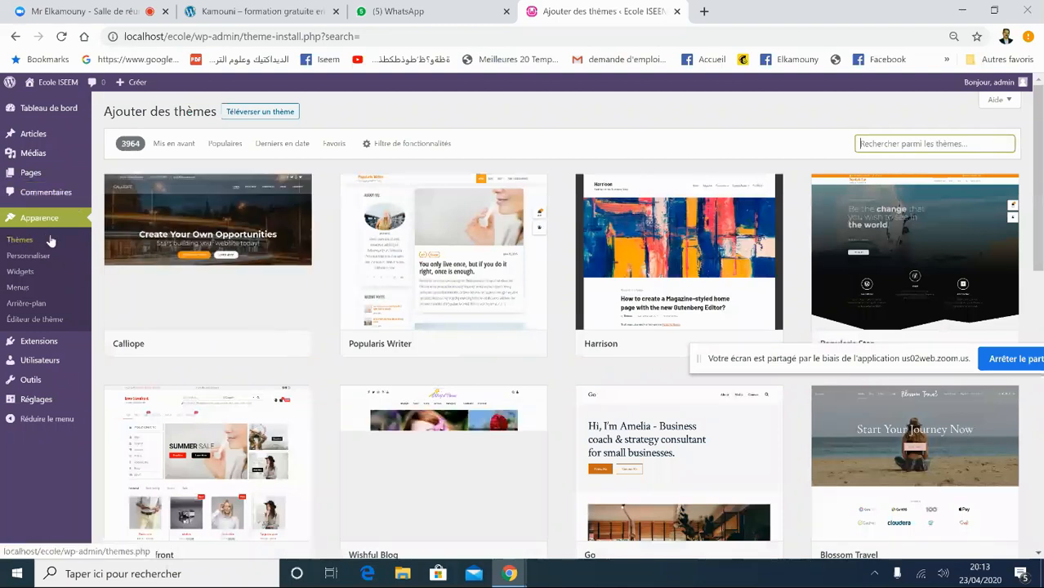
left_click(884, 137)
type("astra")
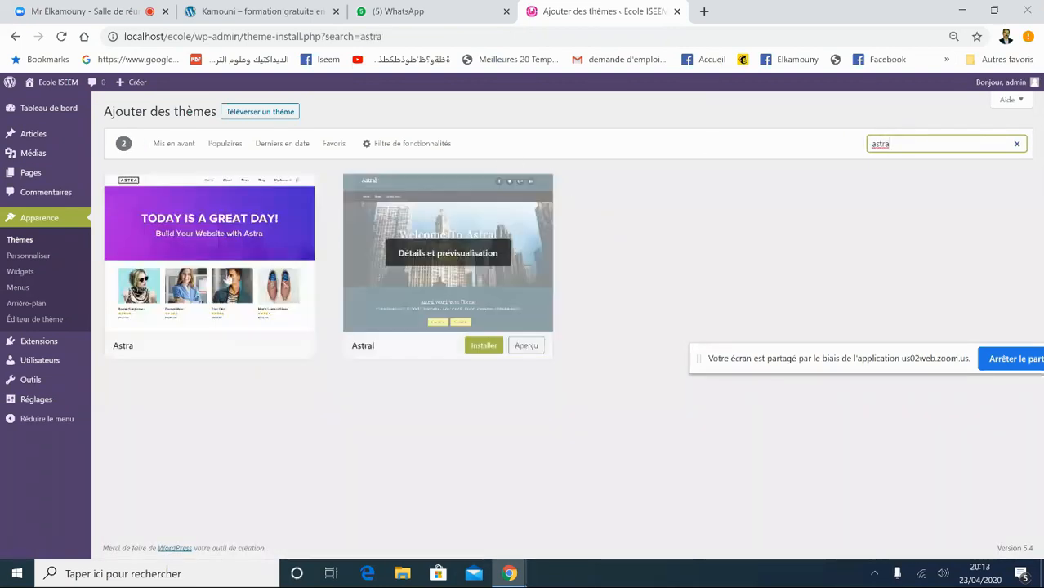
left_click(245, 344)
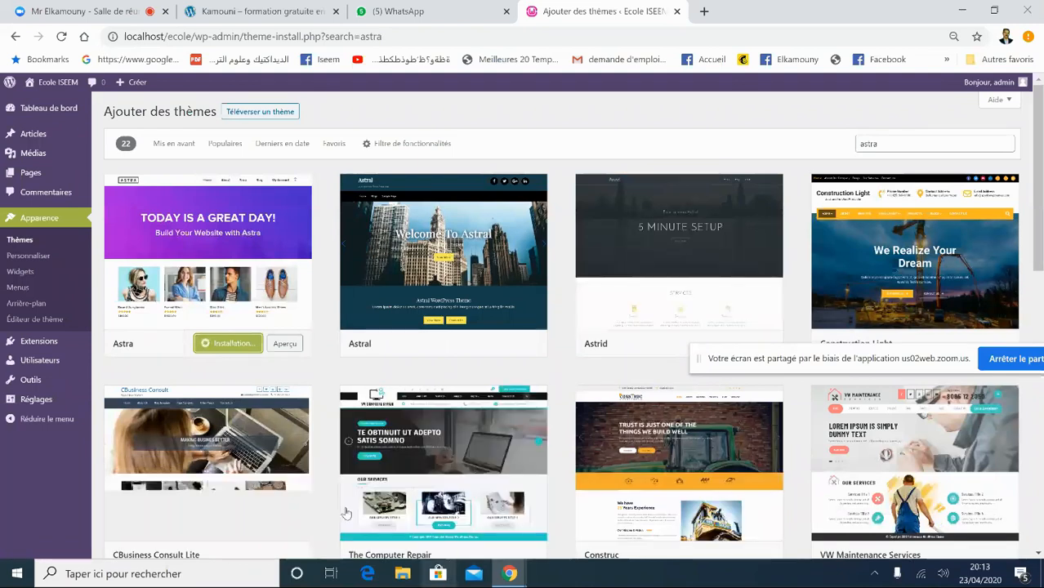
- Check the chat, training course and Zoom meeting tabs, then return to the WordPress themes tab
left_click(413, 8)
left_click(262, 10)
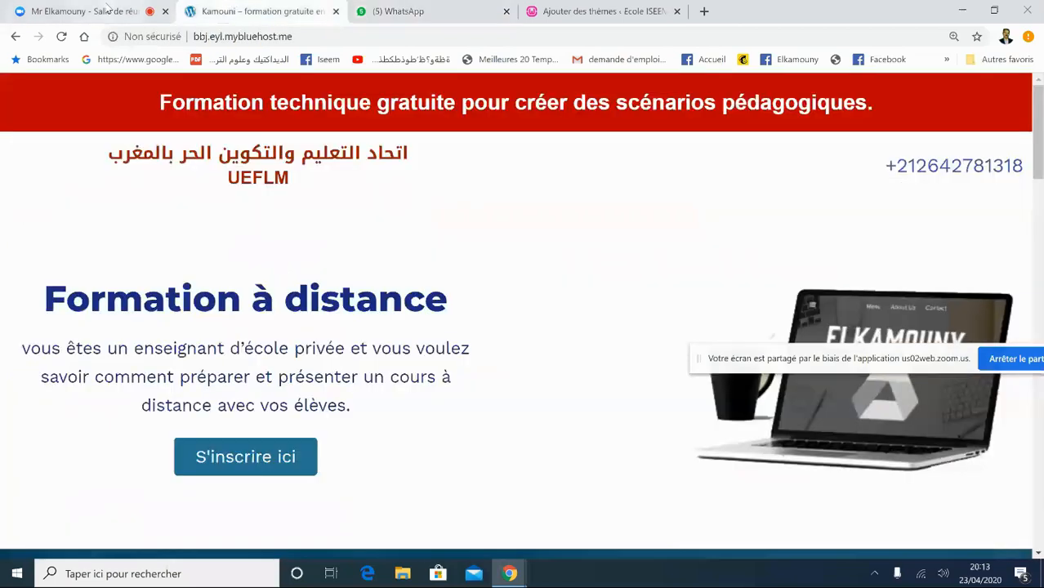
left_click(106, 8)
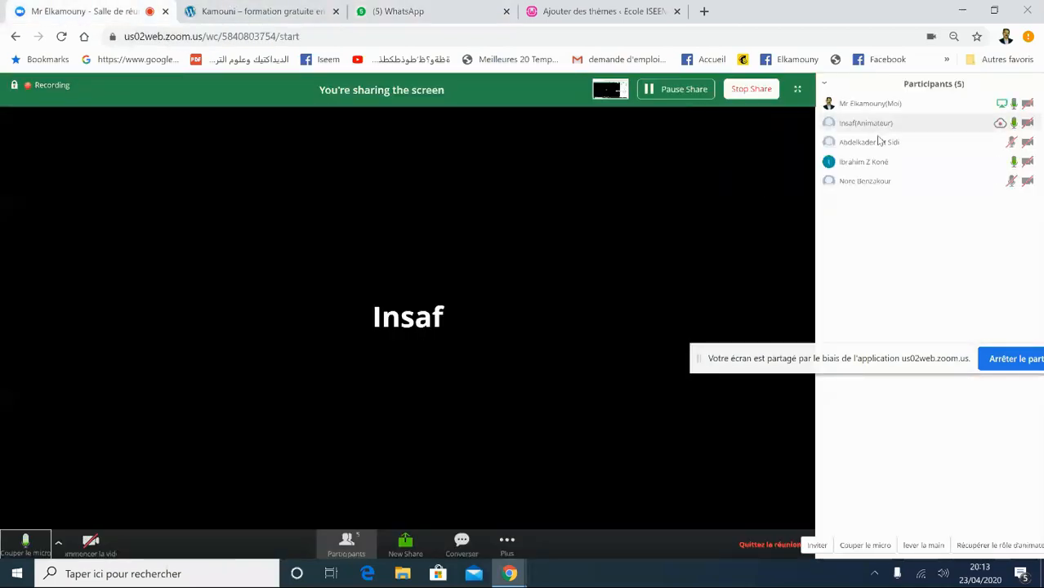
left_click(600, 13)
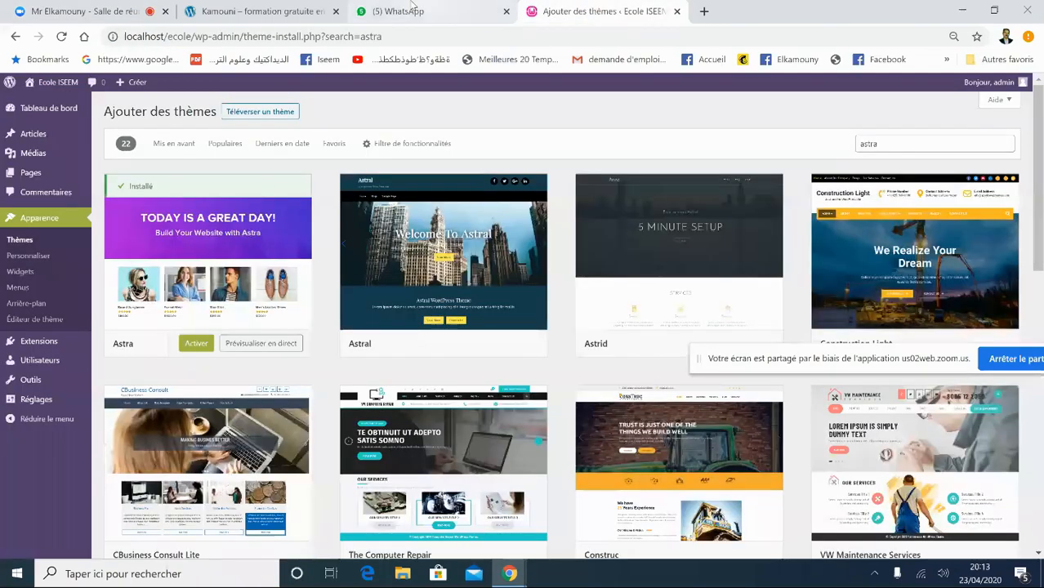
left_click(414, 7)
left_click(257, 10)
left_click(80, 11)
left_click(510, 576)
left_click(453, 516)
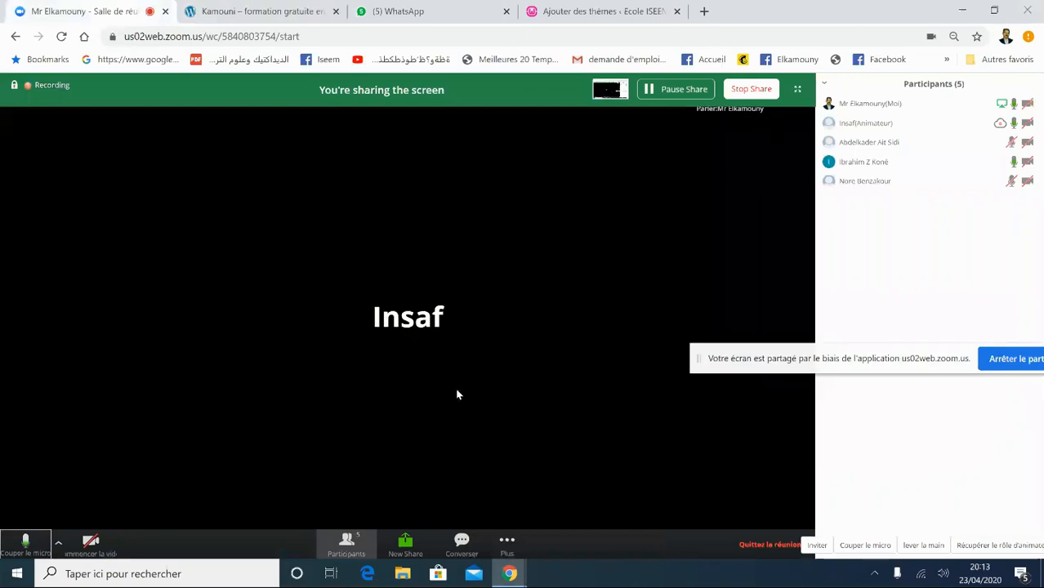
left_click(567, 8)
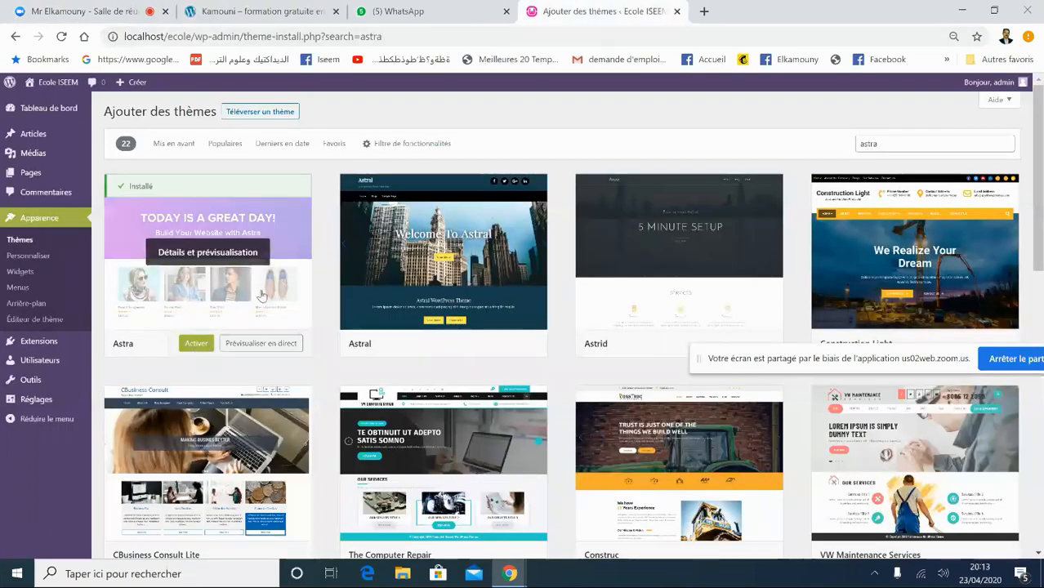
- Activate the Astra theme, confirming Quitter in the leave-page dialog, and reopen the installed themes
left_click(201, 346)
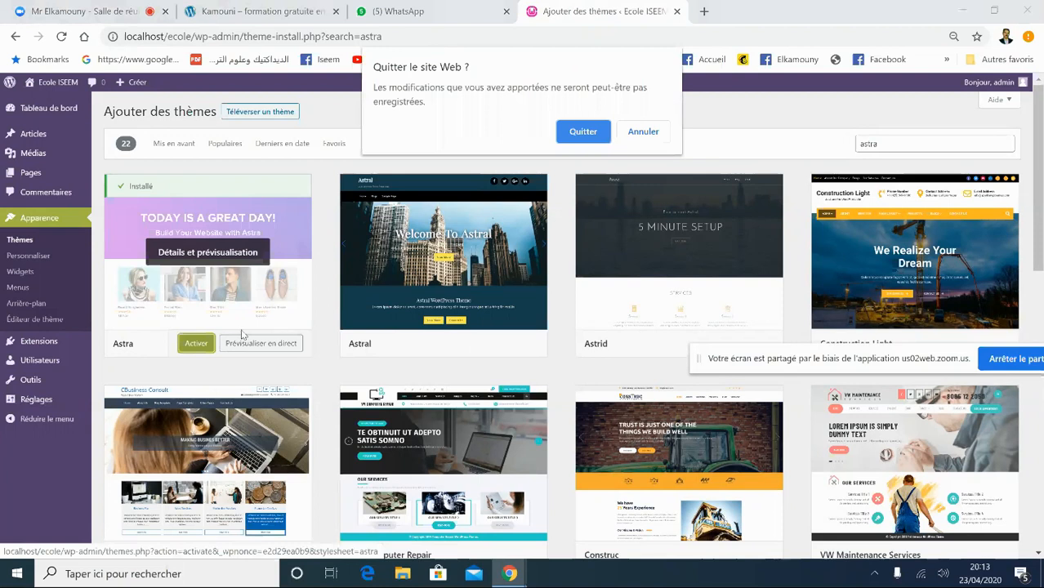
left_click(596, 135)
left_click(196, 345)
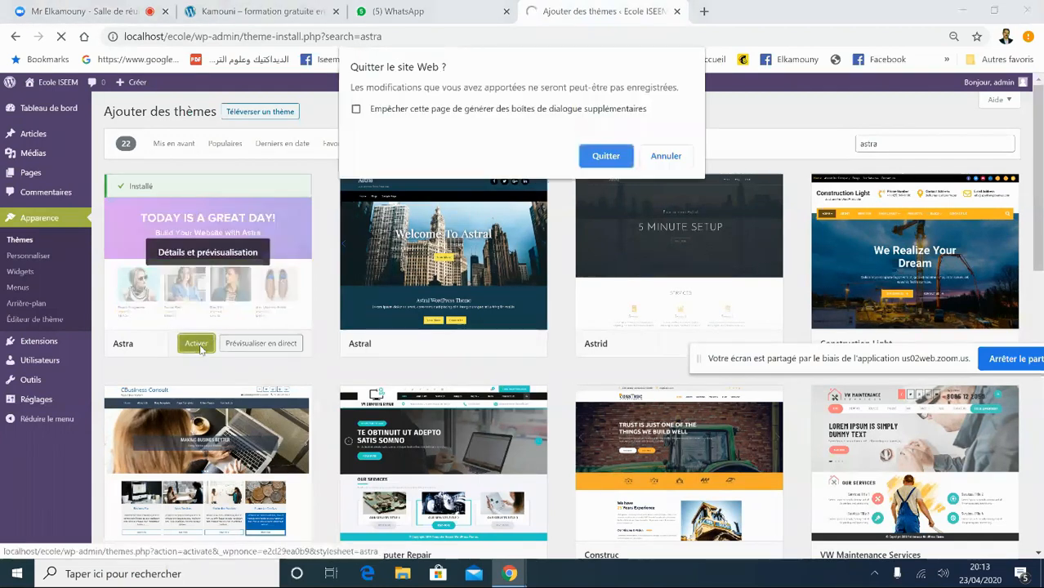
left_click(605, 156)
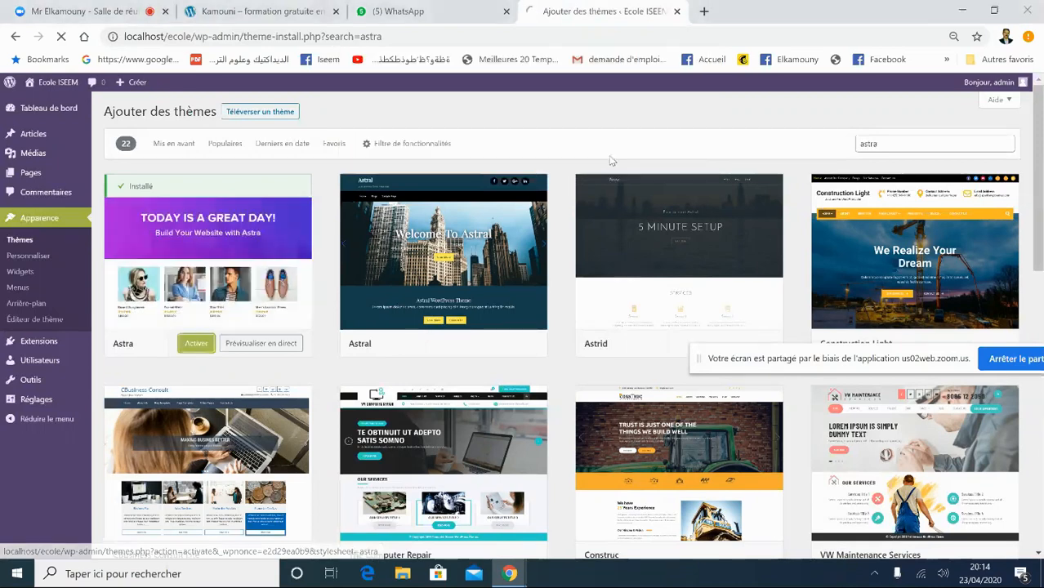
left_click(196, 344)
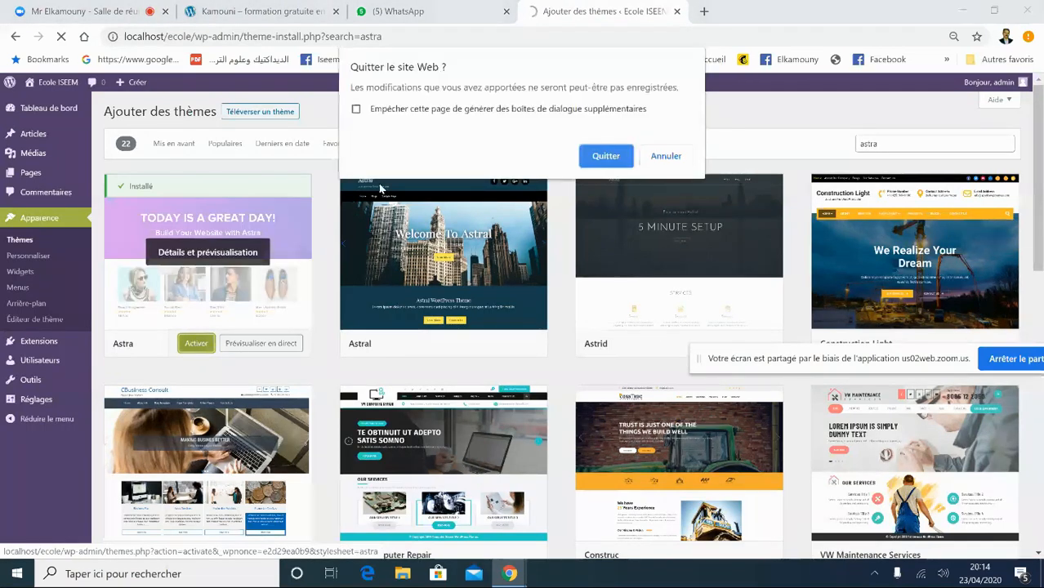
left_click(605, 156)
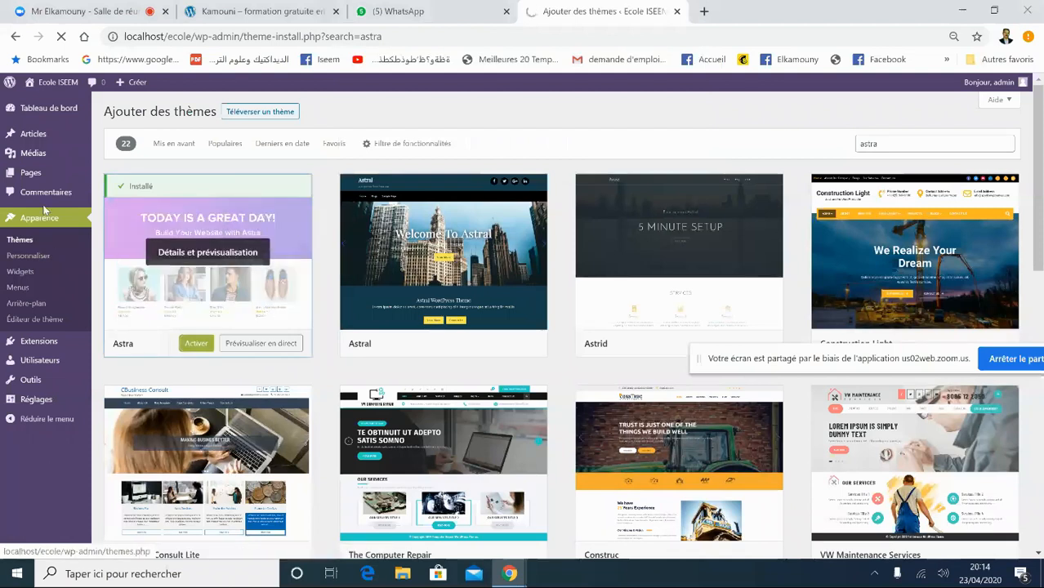
left_click(20, 240)
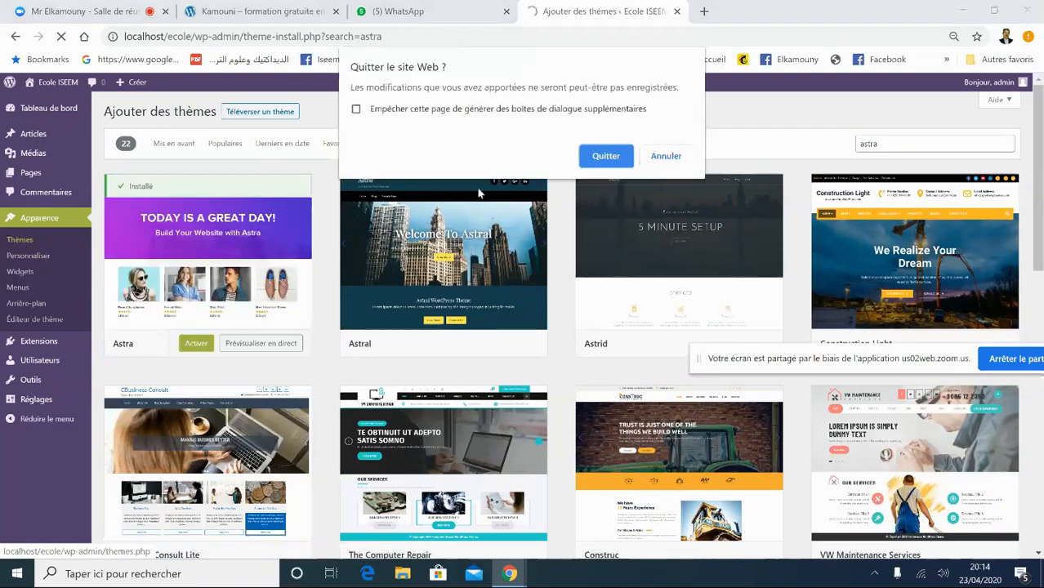
left_click(605, 156)
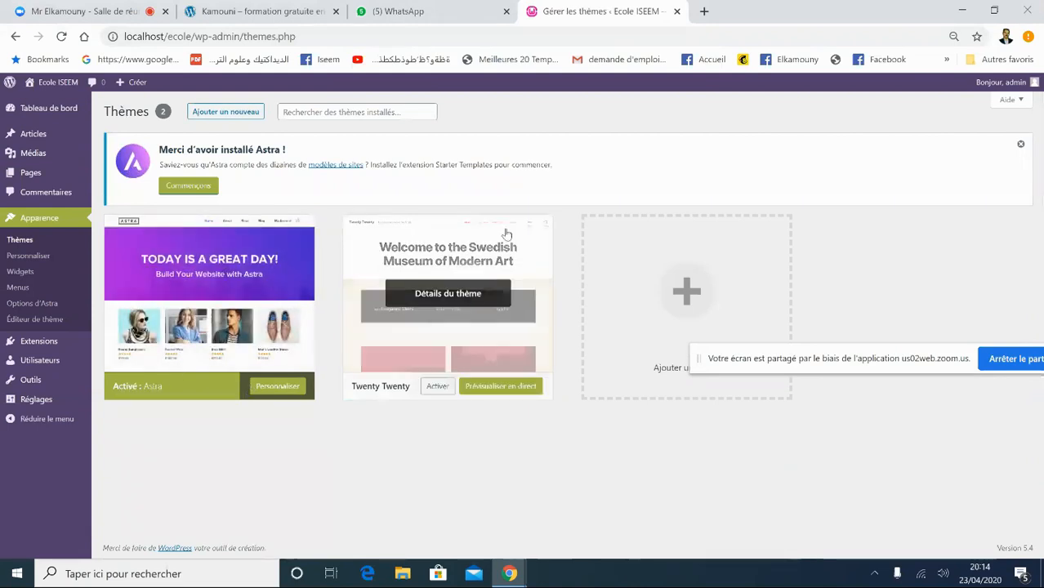
- Delete Twenty Twenty from its theme details, leaving Astra 2.4.3 as the current theme
left_click(422, 268)
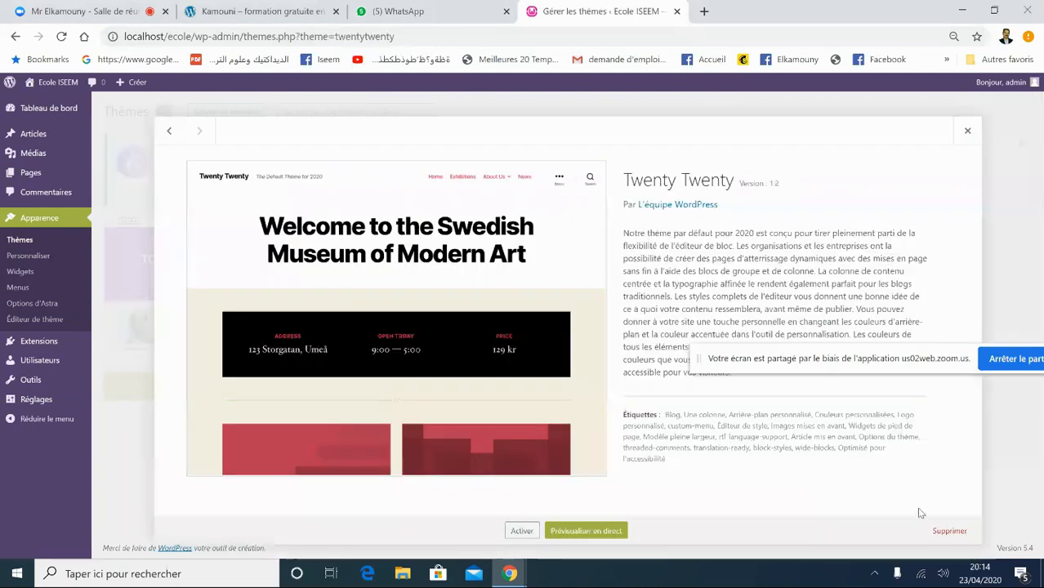
left_click(944, 533)
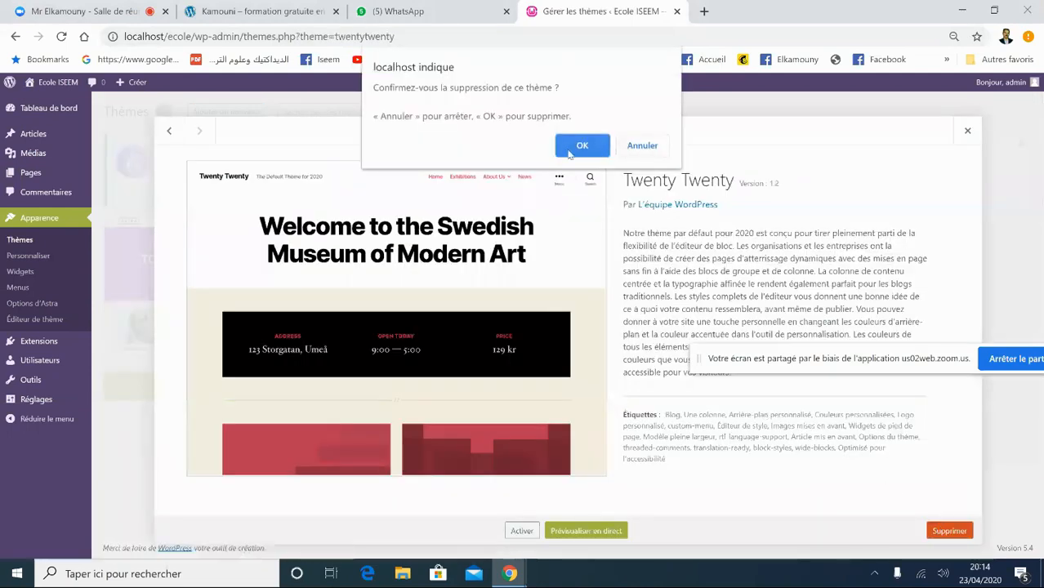
left_click(570, 153)
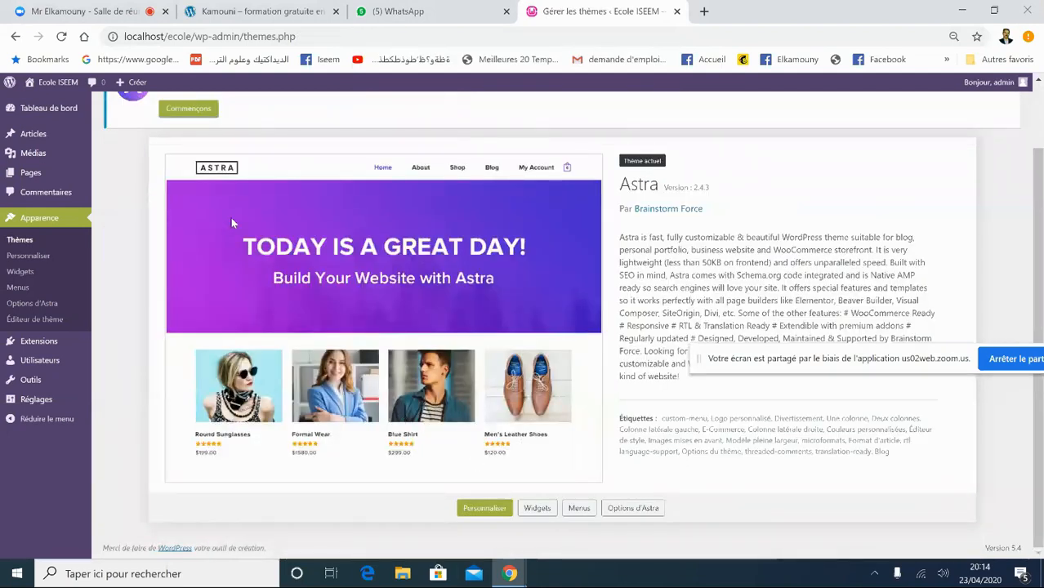
mouse_move(58, 90)
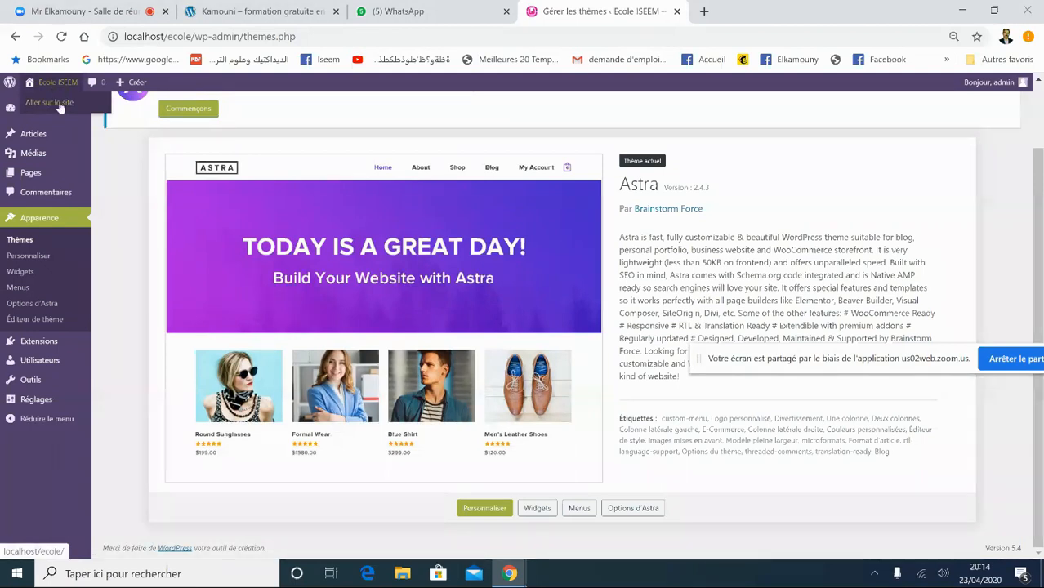
- View the Ecole ISEEM front page at localhost/ecole/ rendered with the Astra theme
left_click(58, 106)
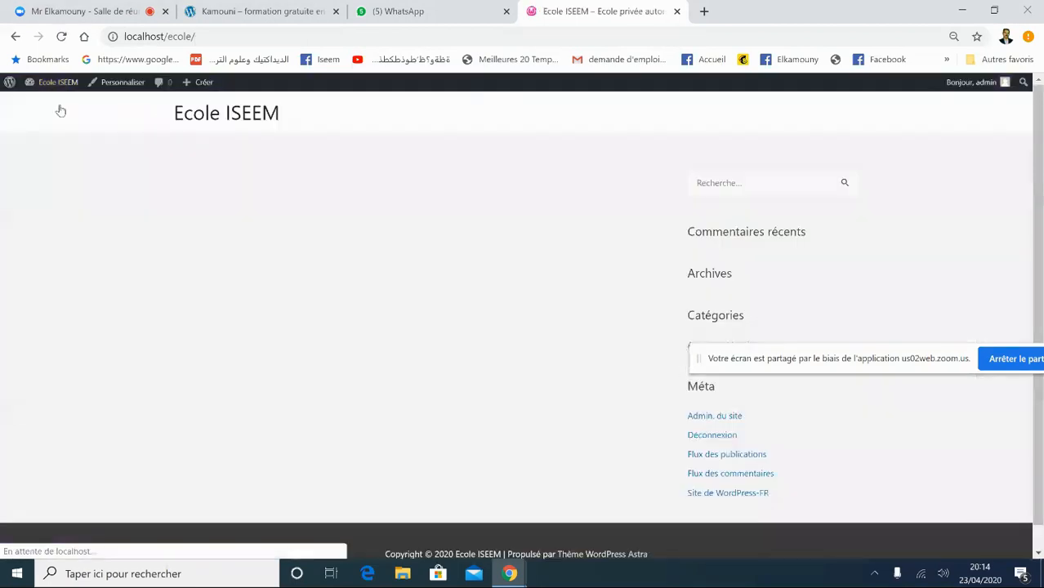
left_click_drag(1040, 229, 1042, 164)
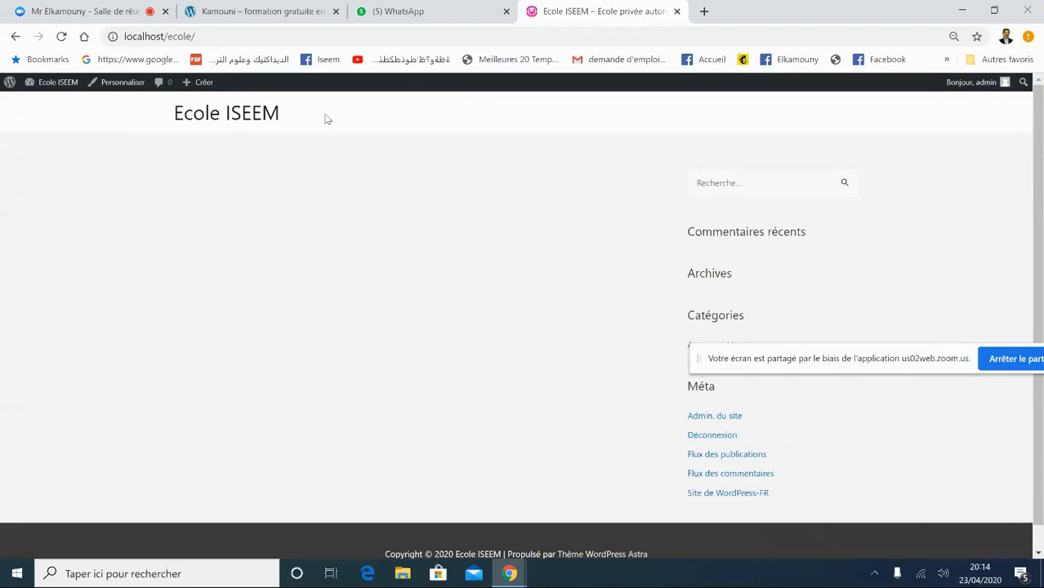
left_click(422, 10)
left_click(303, 11)
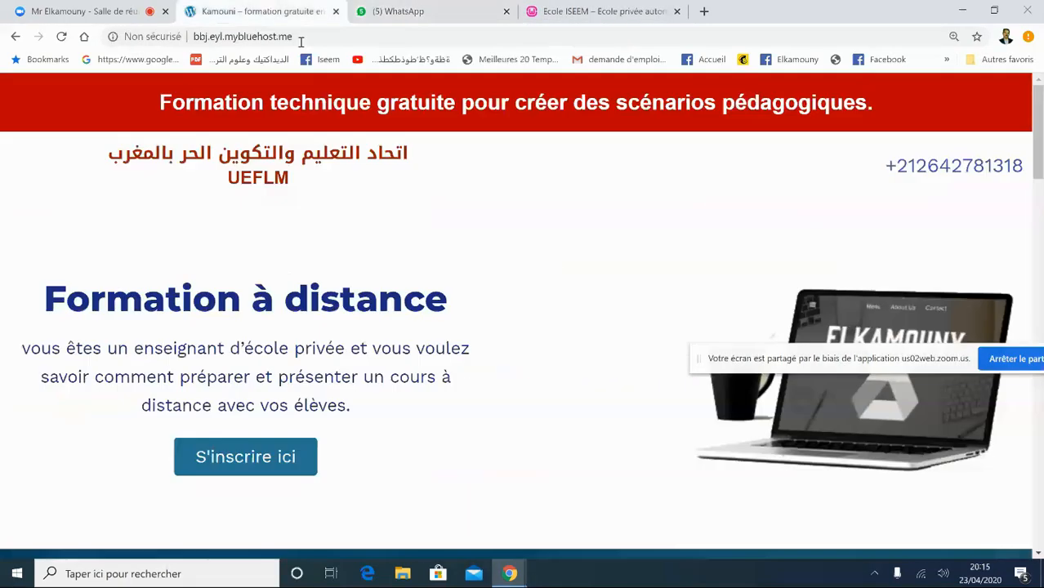
left_click(120, 11)
left_click(564, 13)
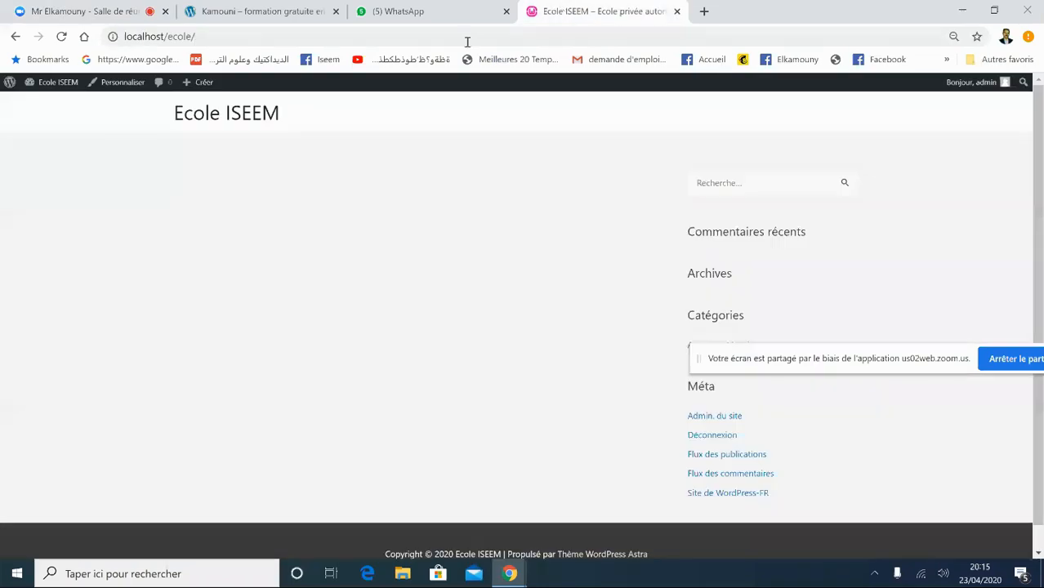
- Load iseem.ma in a new tab, look over its menus, then go back to the Ecole ISEEM tab
left_click(704, 12)
type("isemm")
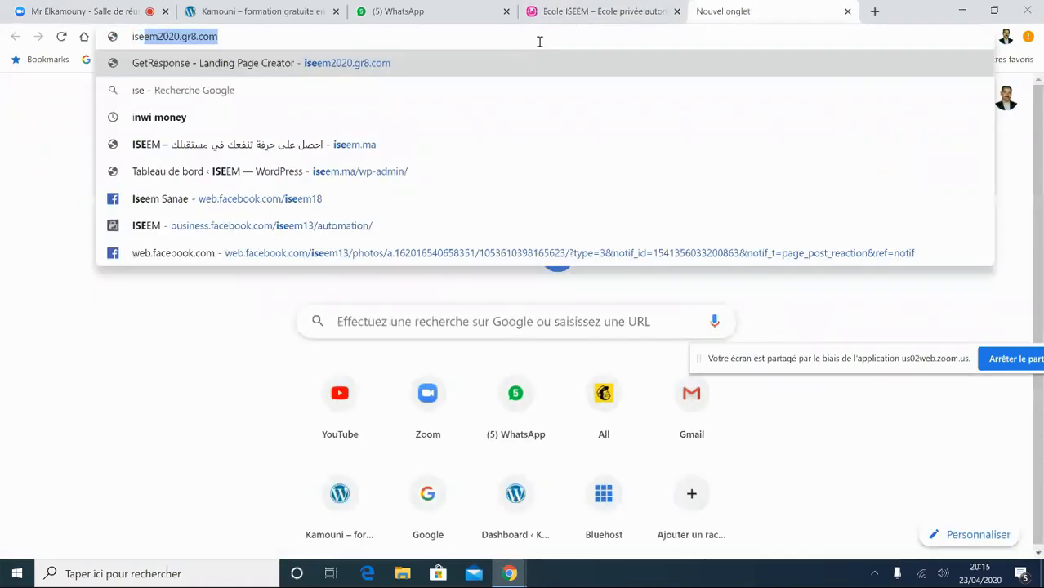
key("BackSpace")
key("BackSpace")
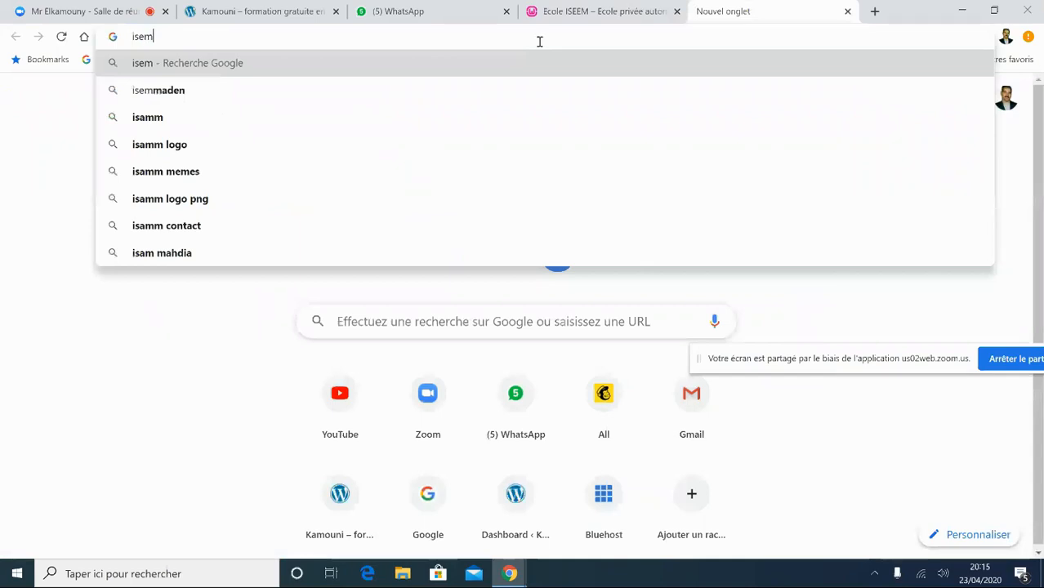
type("em.ma")
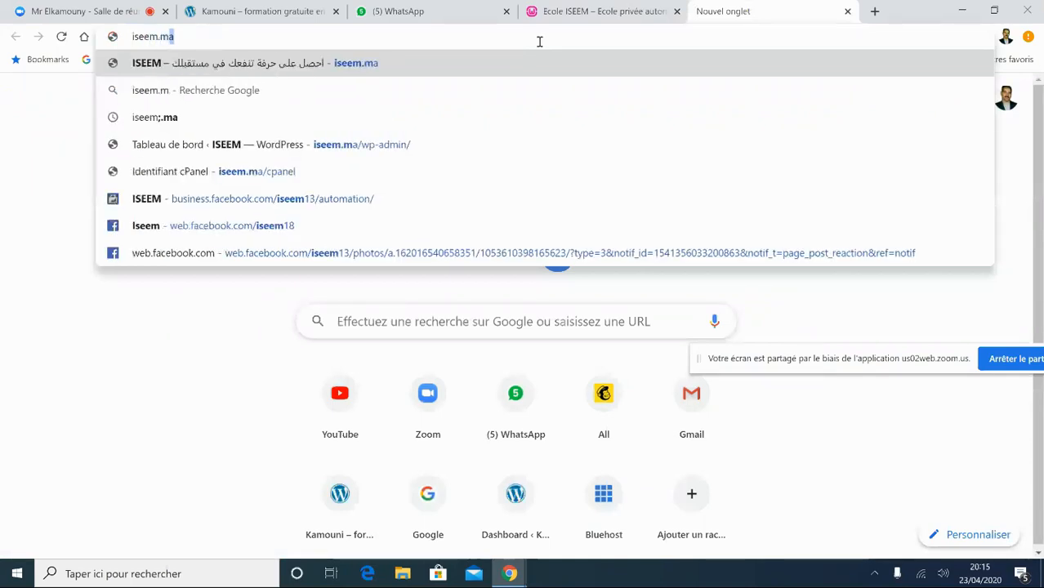
key("Return")
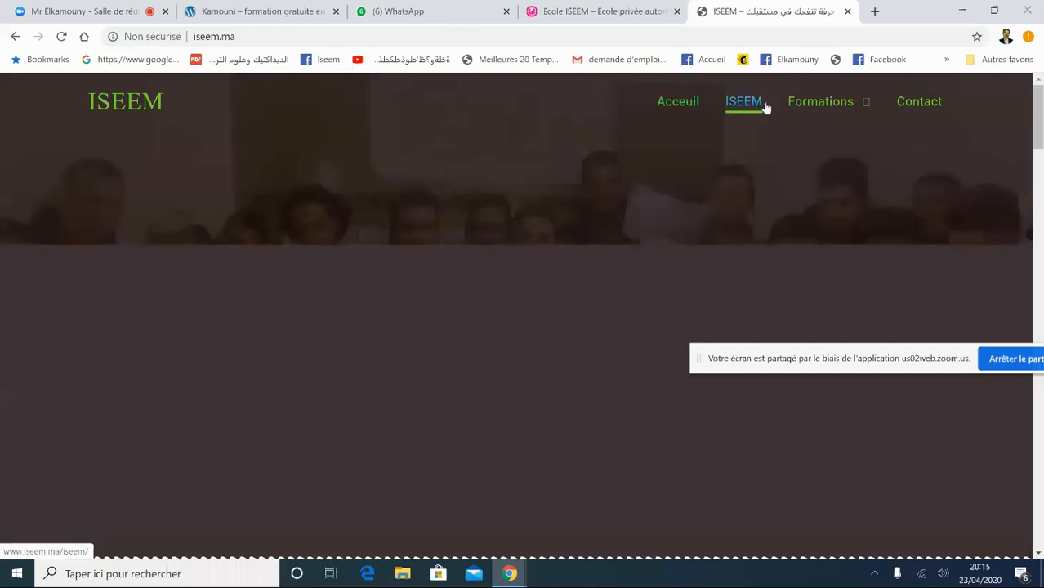
mouse_move(827, 109)
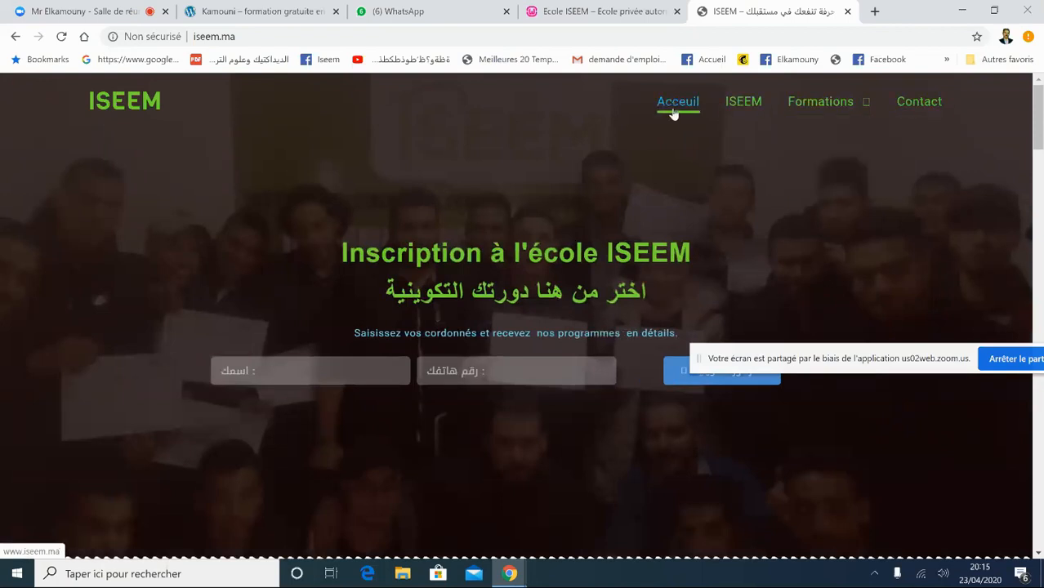
left_click_drag(1039, 113, 1039, 90)
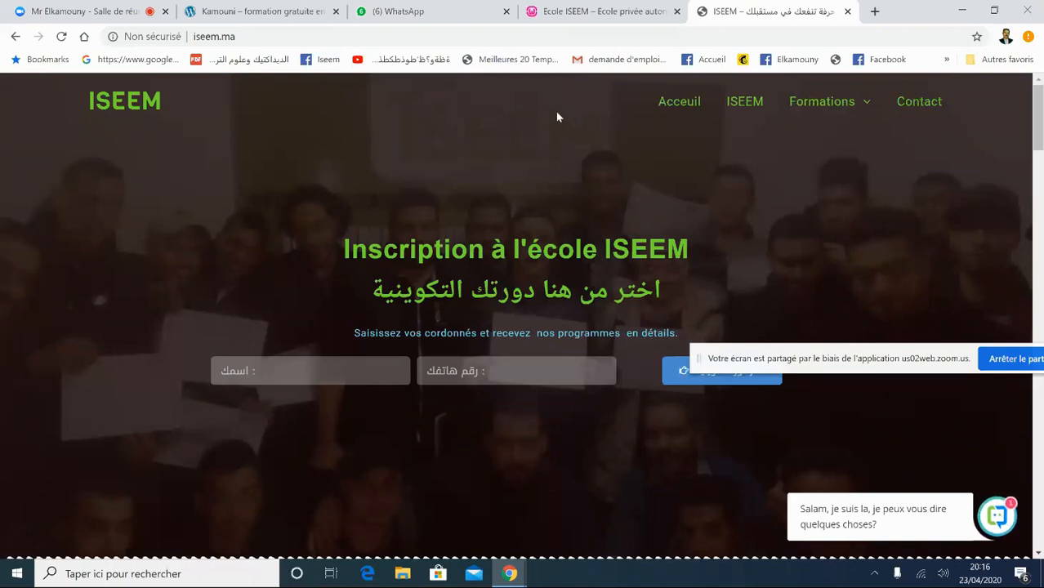
left_click(610, 16)
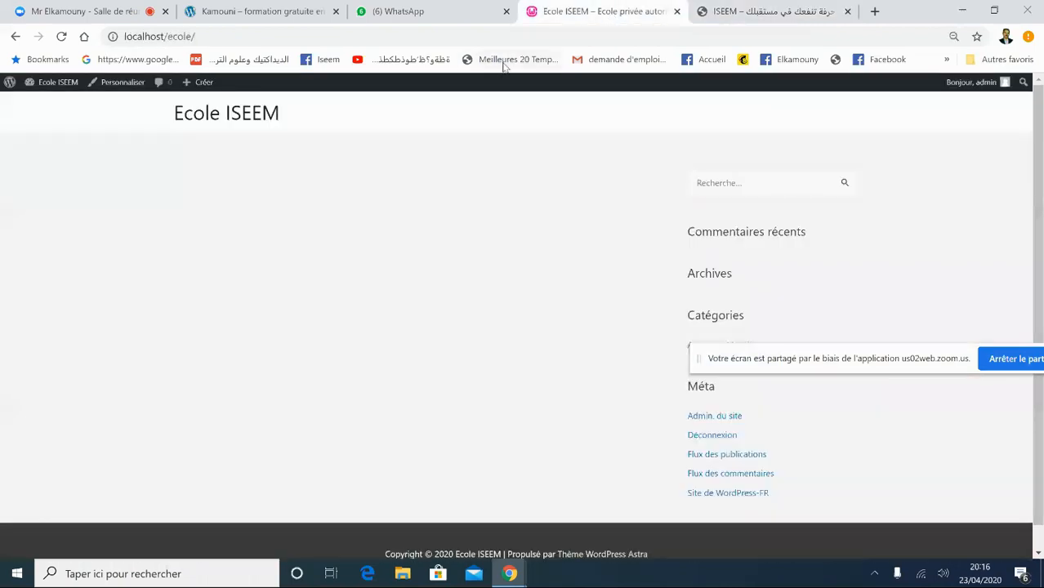
- From the dashboard, dismiss the Astra welcome notice and open Pages > Toutes les pages
mouse_move(65, 84)
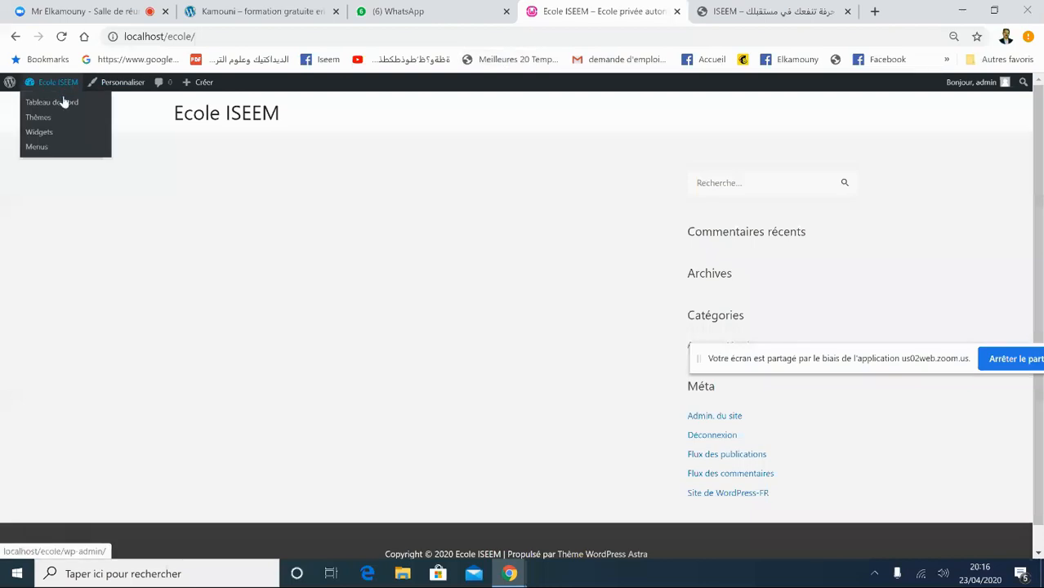
left_click(58, 104)
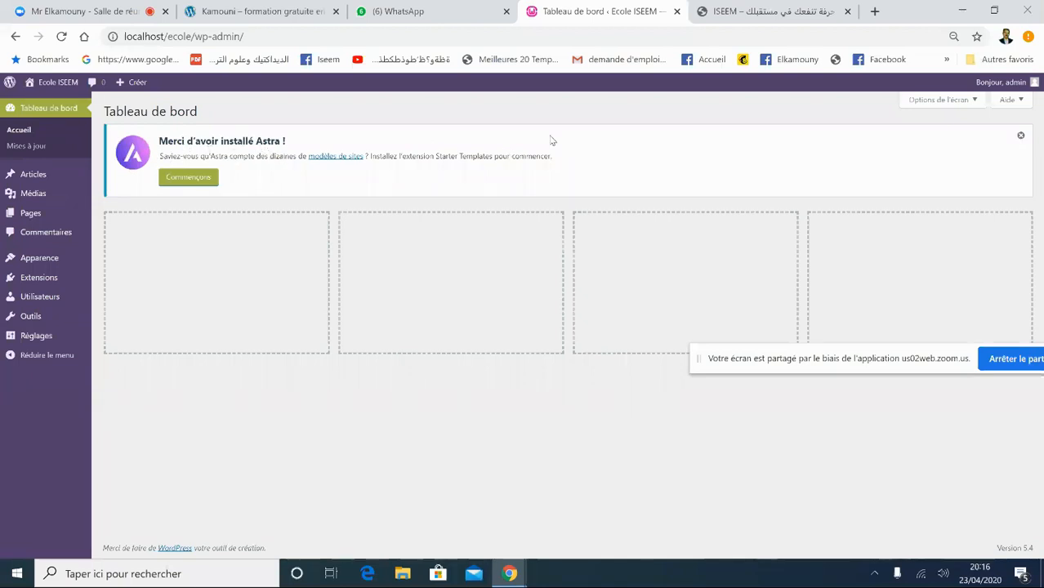
left_click(1020, 136)
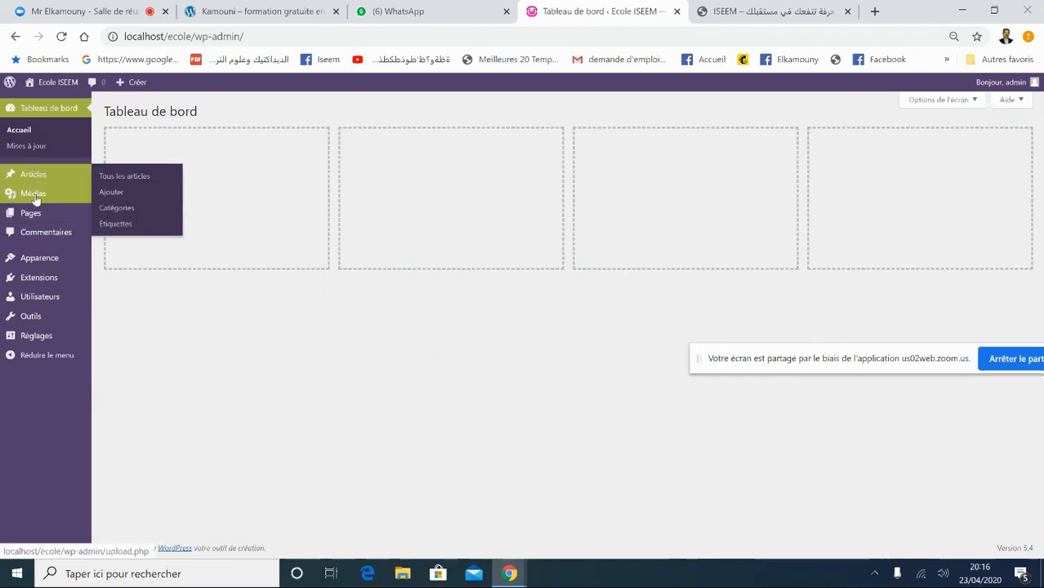
mouse_move(32, 219)
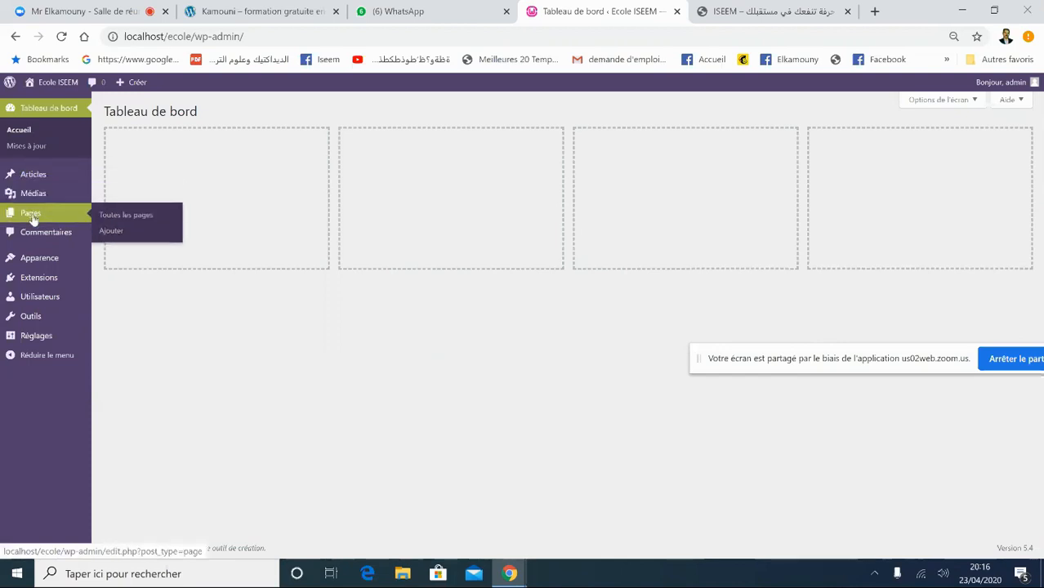
left_click(123, 217)
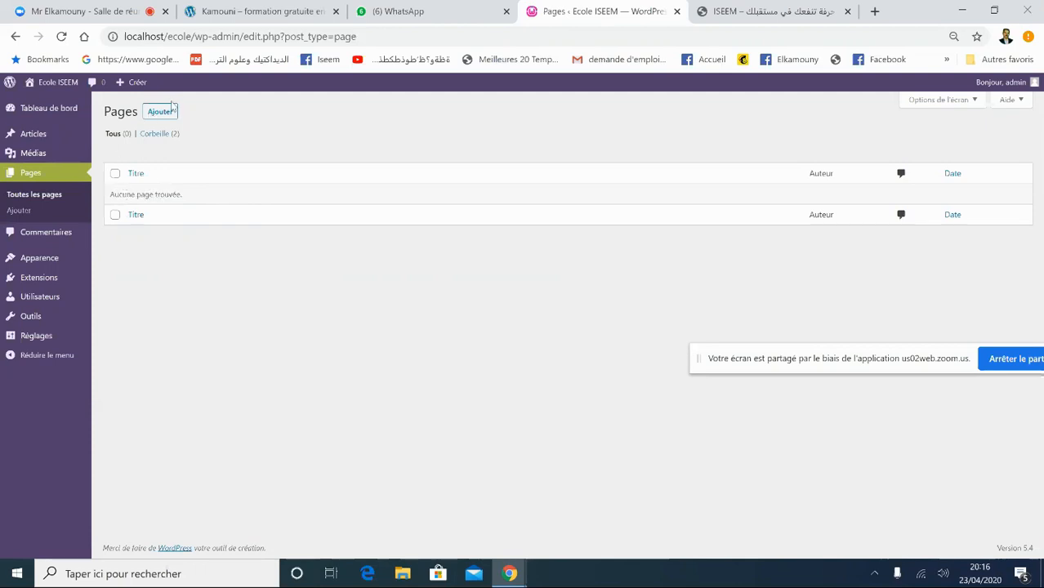
- Add a page titled 'home', publish and update it, then go back to the pages list
left_click(165, 116)
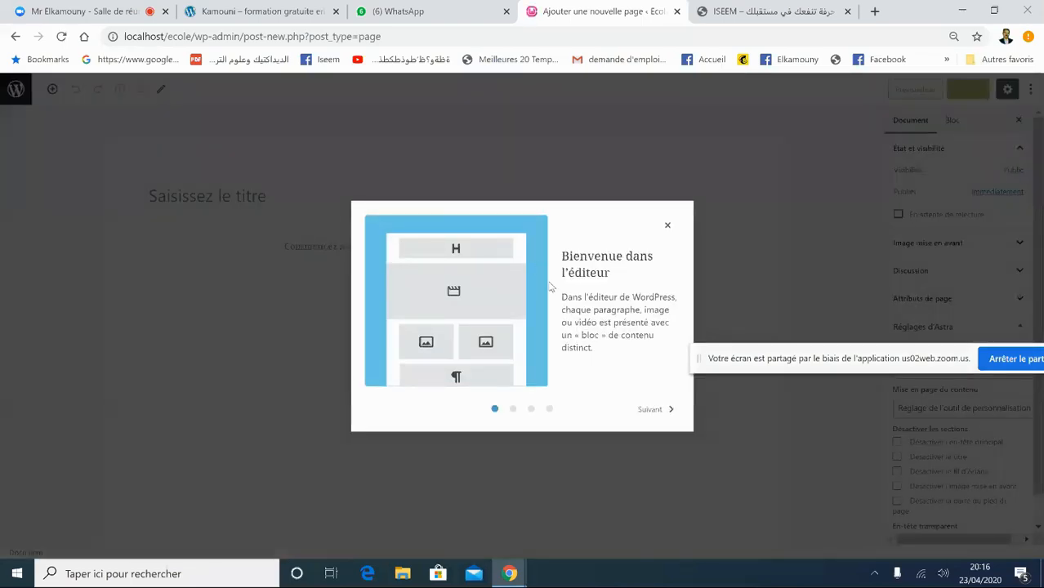
left_click(667, 225)
left_click(231, 198)
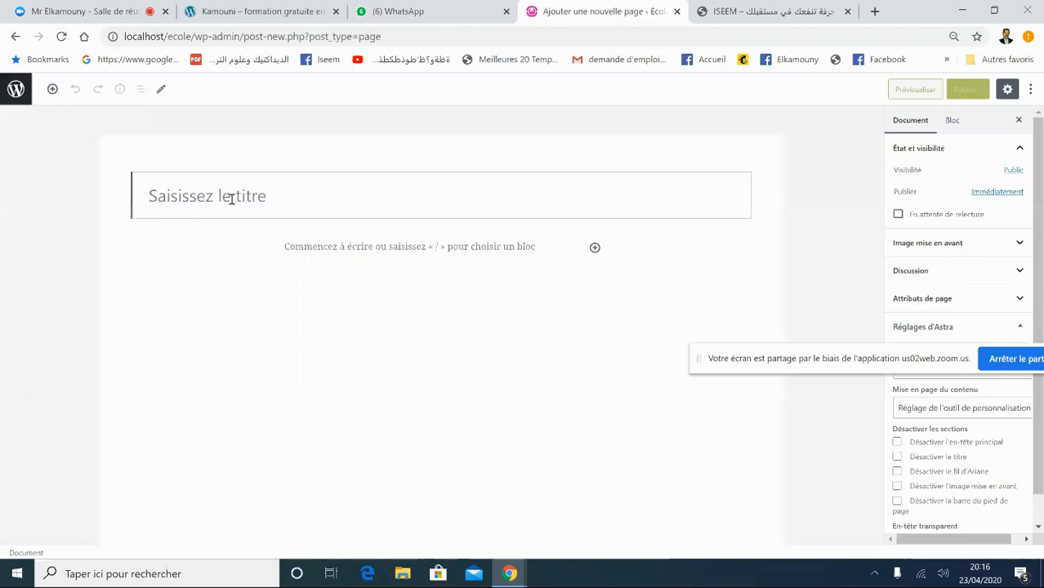
type("home")
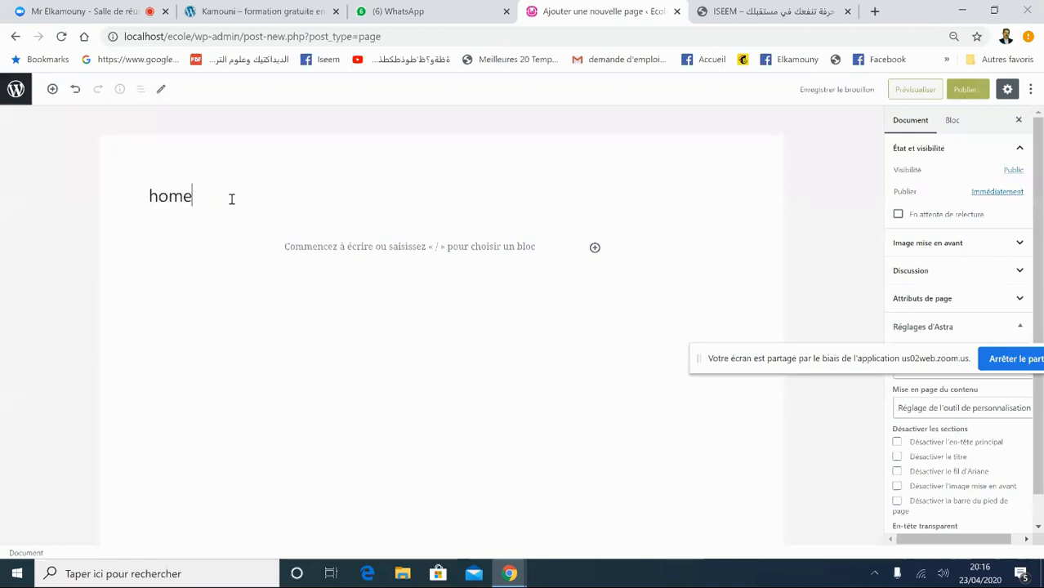
left_click(964, 92)
left_click(965, 90)
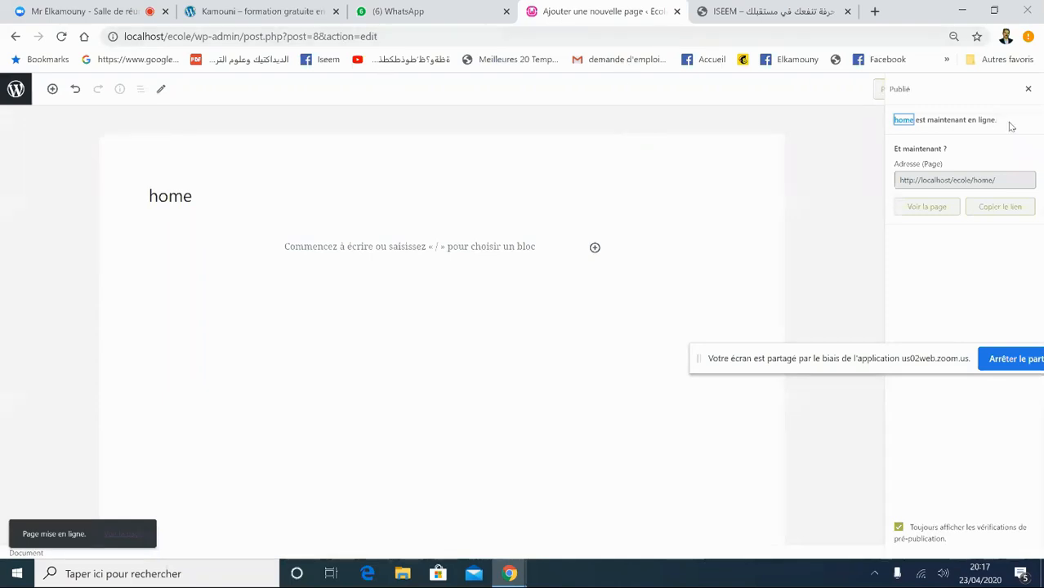
left_click(1029, 90)
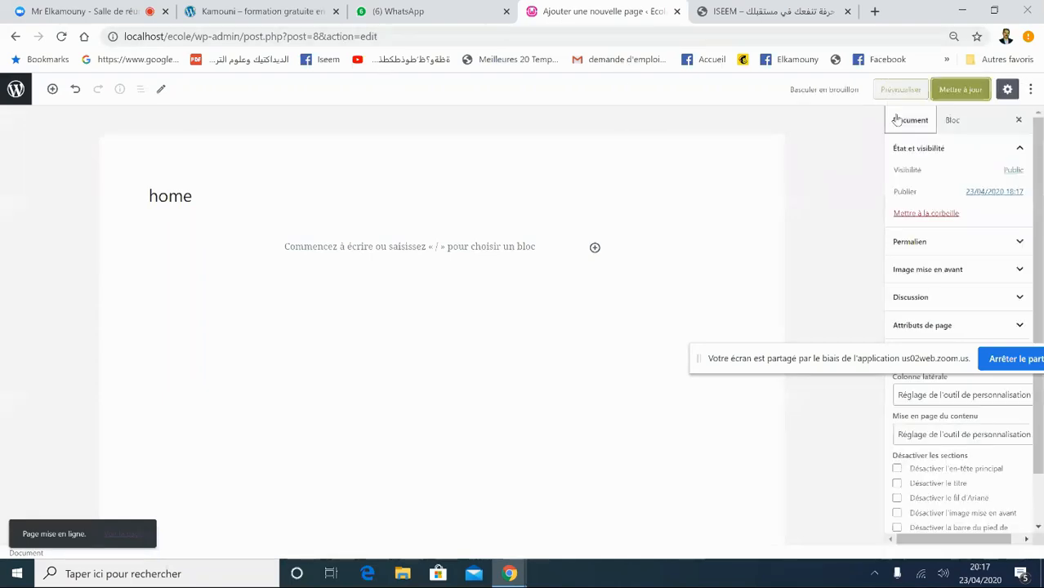
left_click(973, 96)
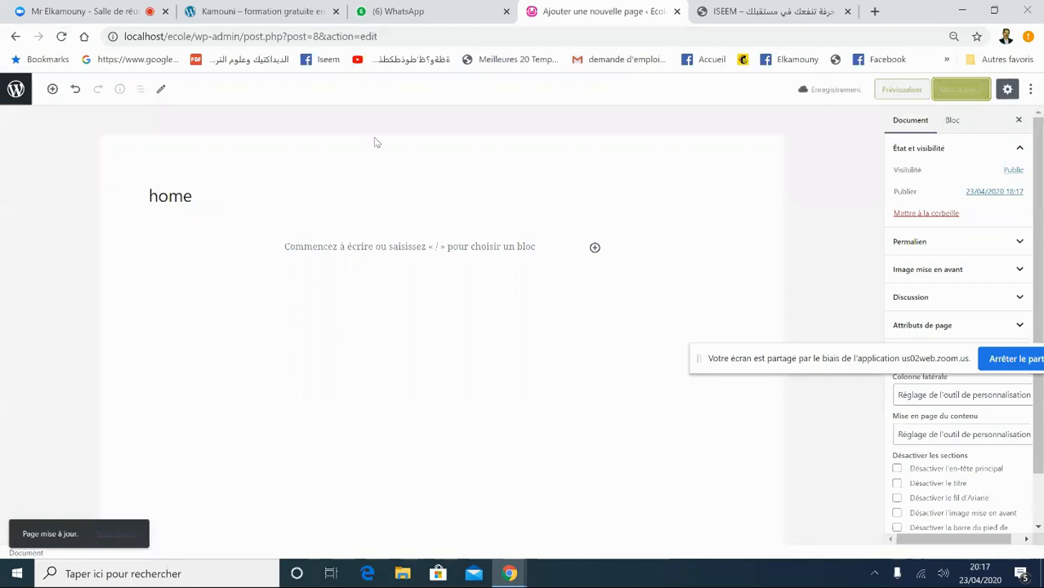
left_click(21, 90)
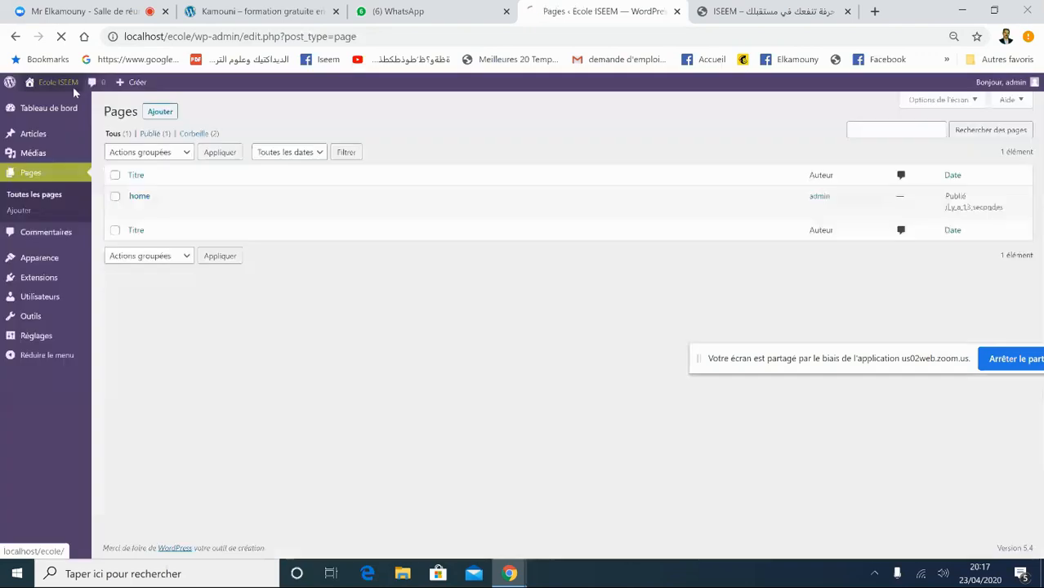
left_click(73, 87)
mouse_move(72, 88)
left_click(63, 109)
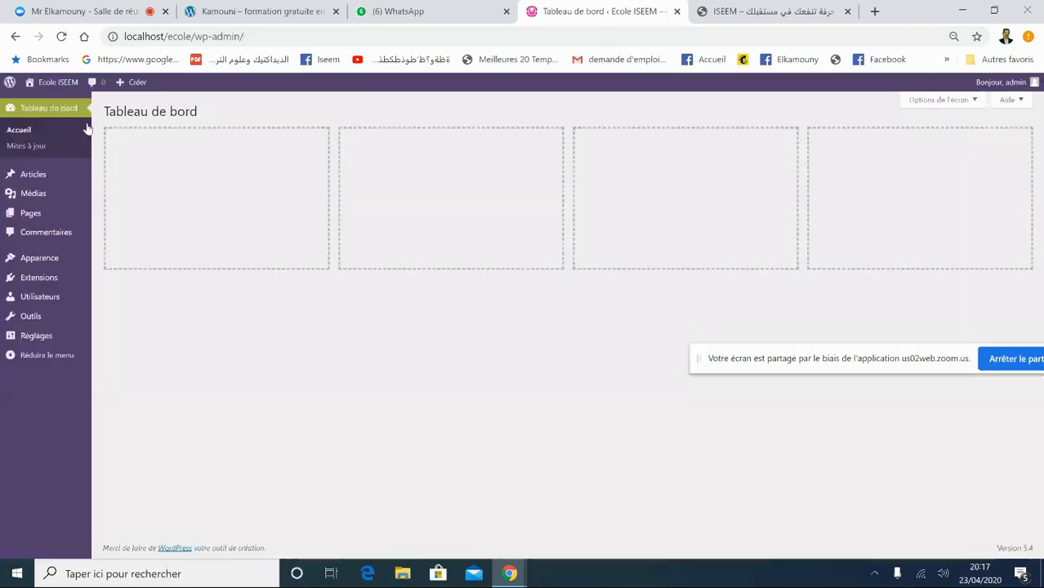
mouse_move(49, 213)
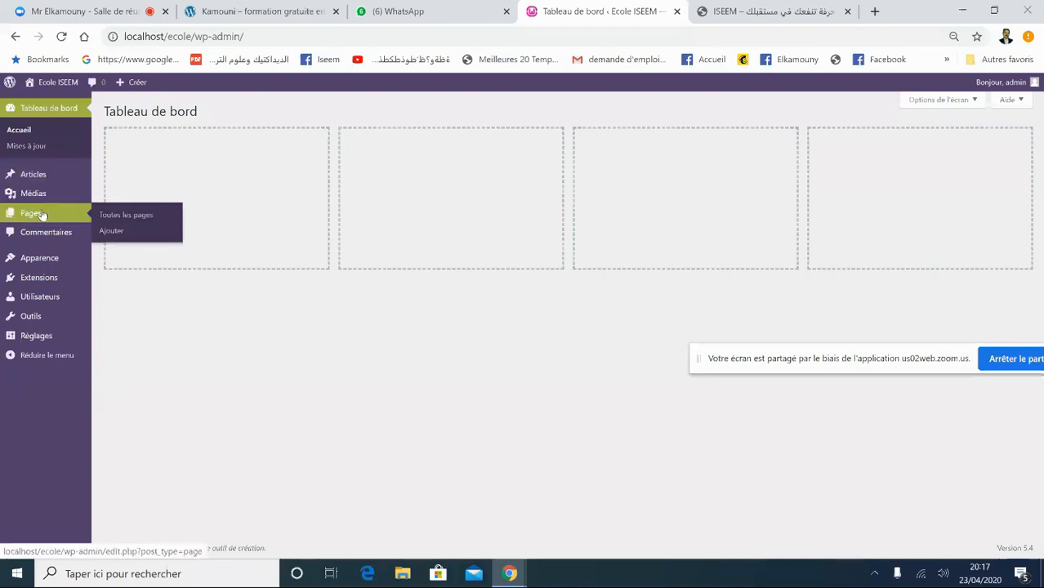
left_click(120, 221)
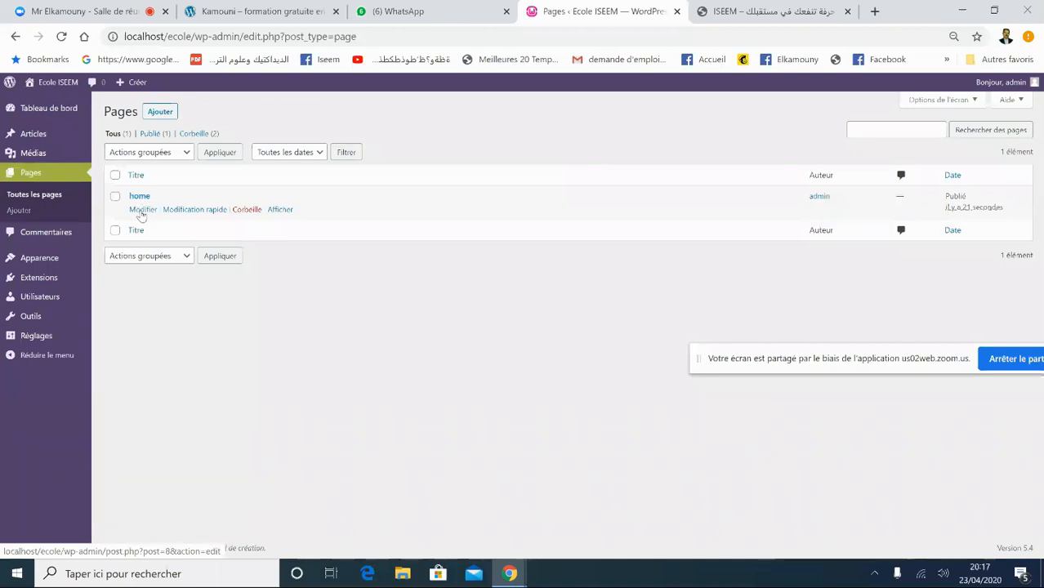
left_click(142, 210)
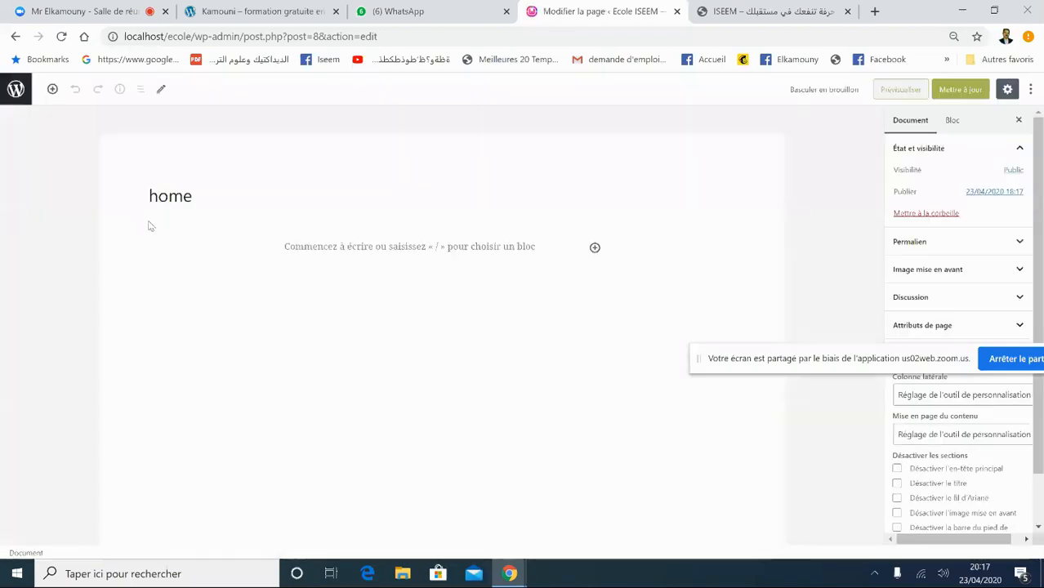
left_click(16, 92)
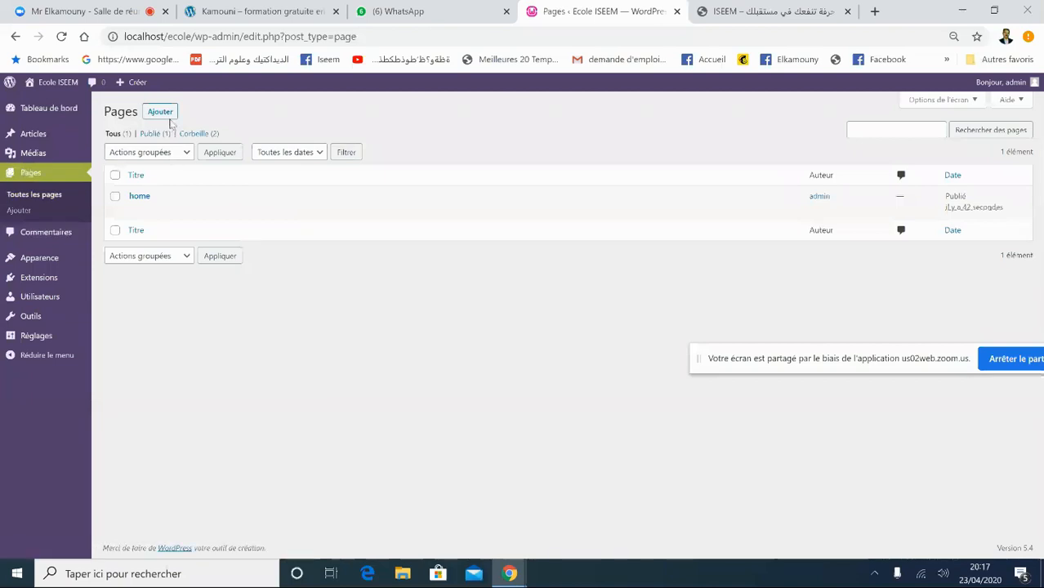
- Create and publish a new page titled 'Contact'
left_click(159, 116)
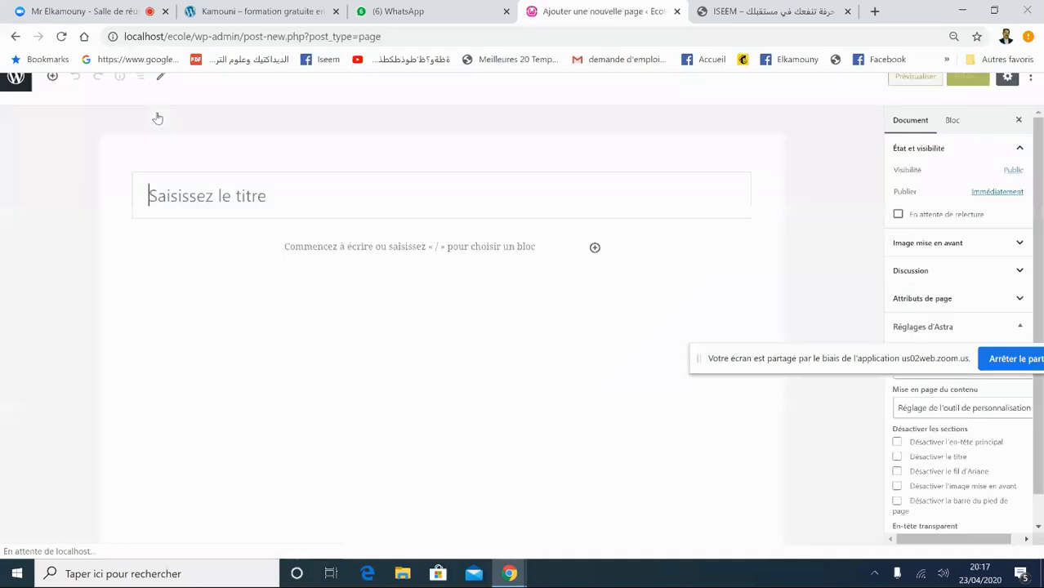
type("contact")
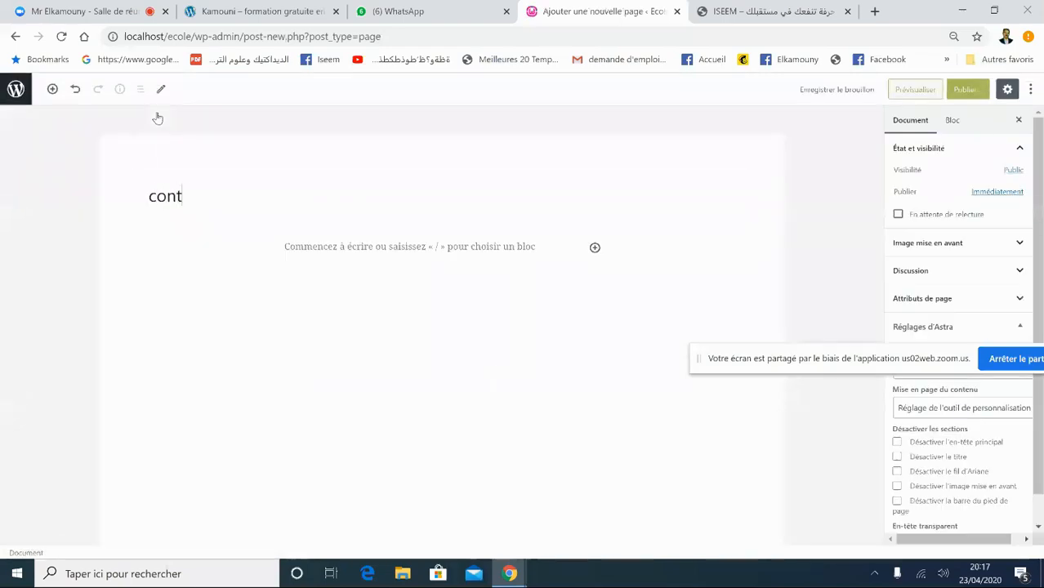
left_click(159, 196)
key("BackSpace")
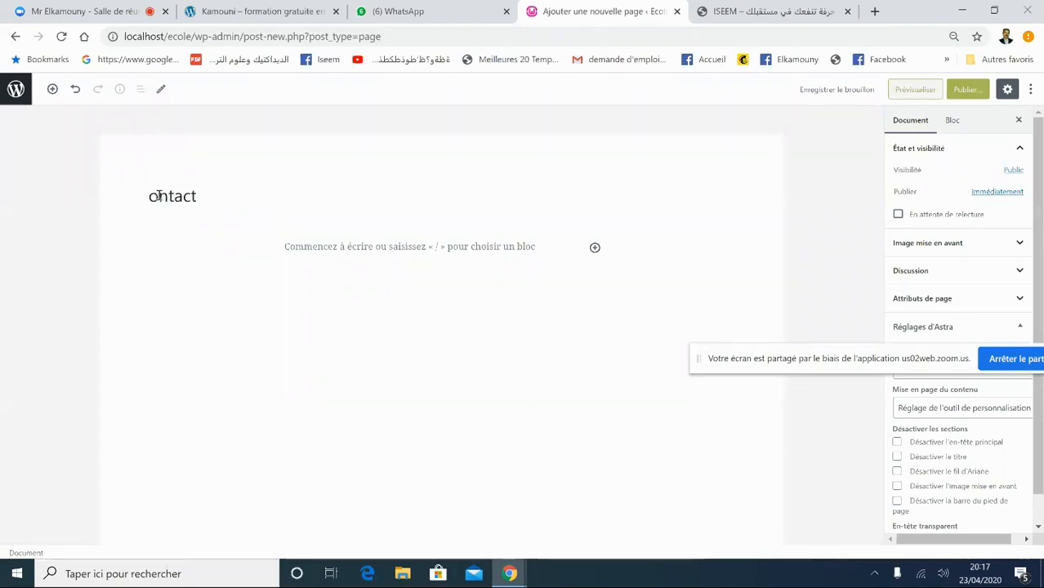
type("C")
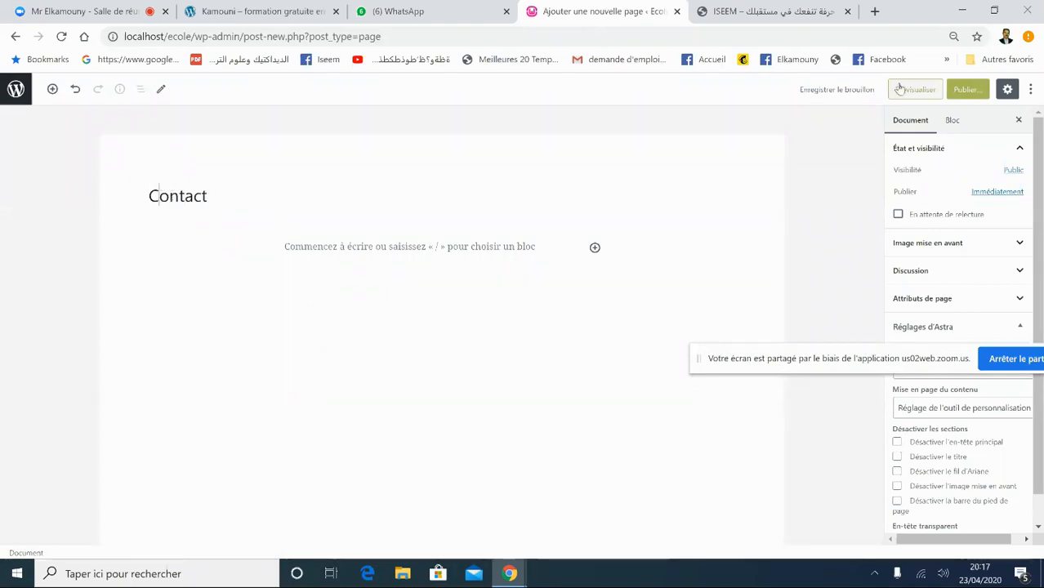
left_click(966, 89)
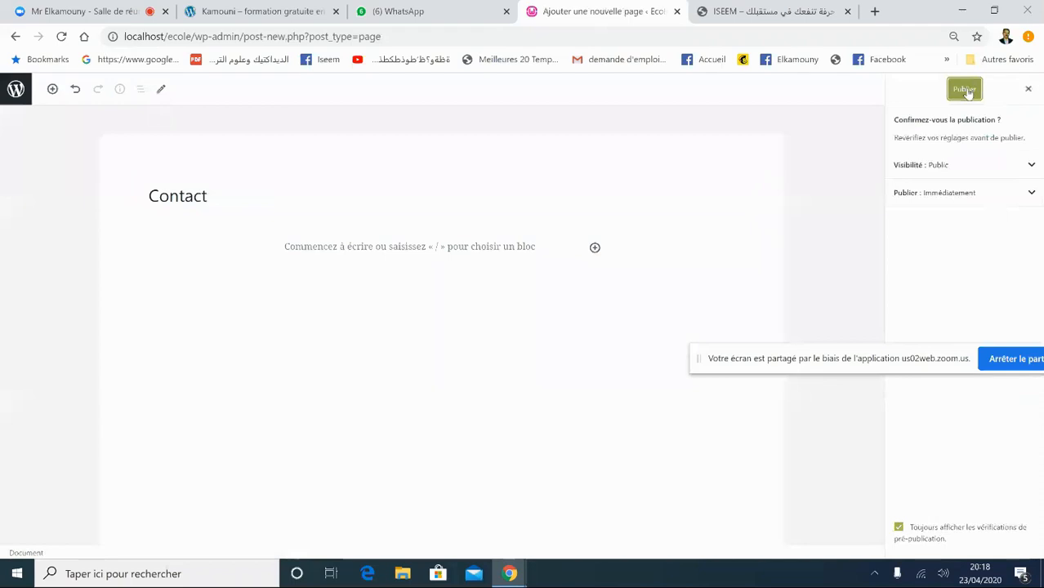
left_click(967, 90)
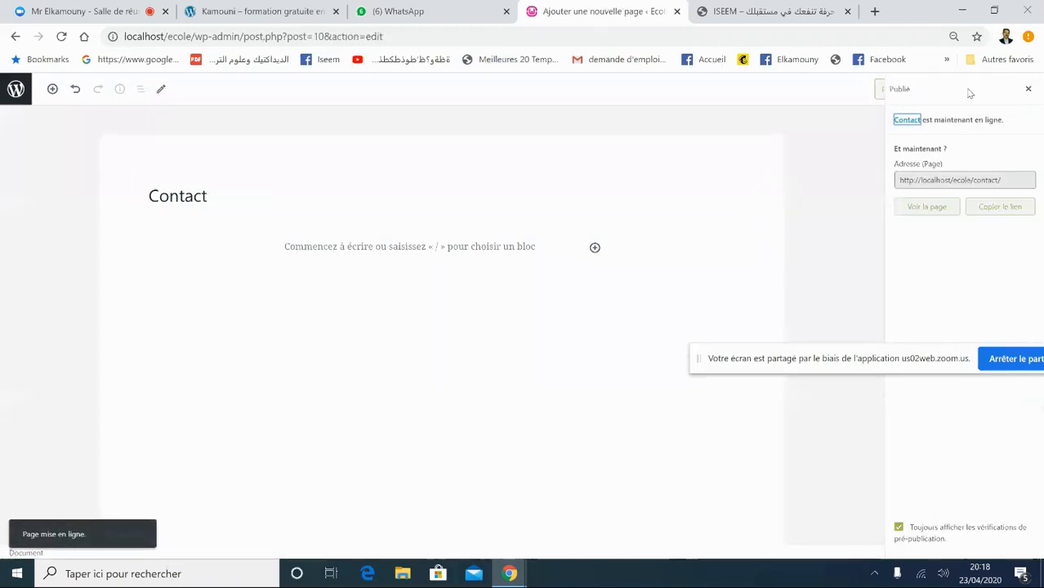
- Publish another new page titled 'Nos services', then start a fresh blank page
left_click(17, 89)
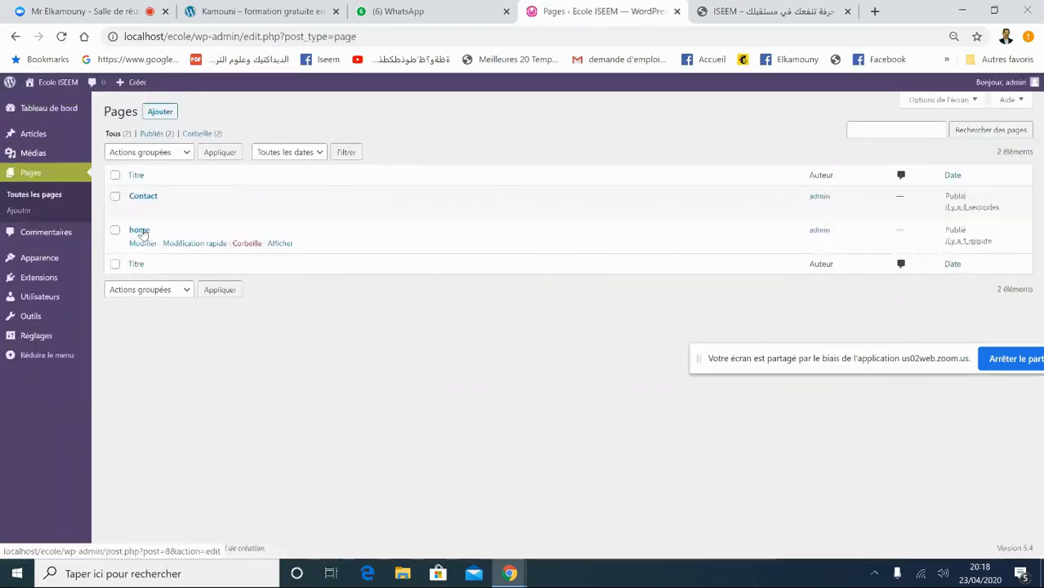
left_click(164, 118)
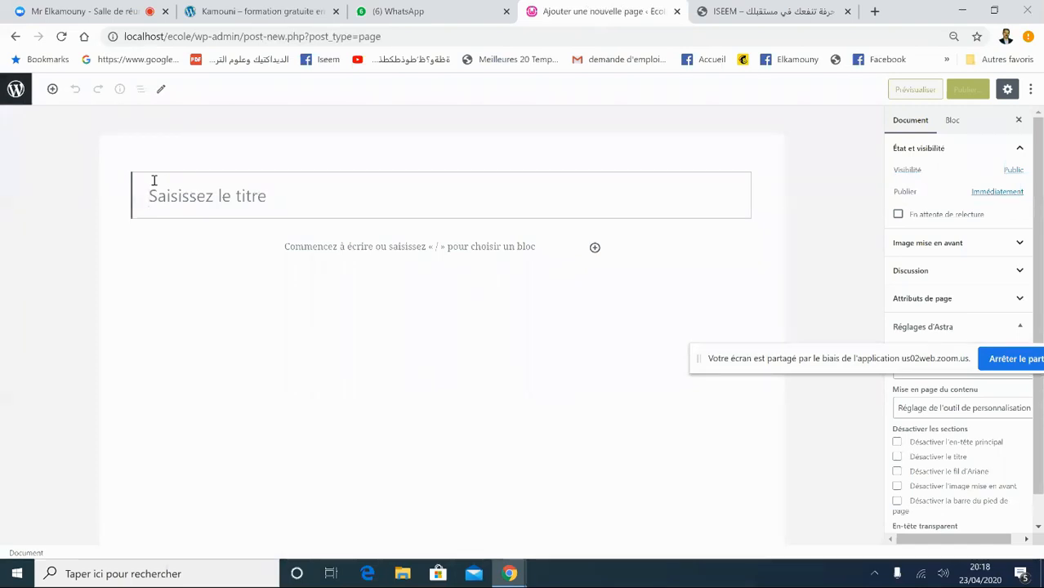
type("nos")
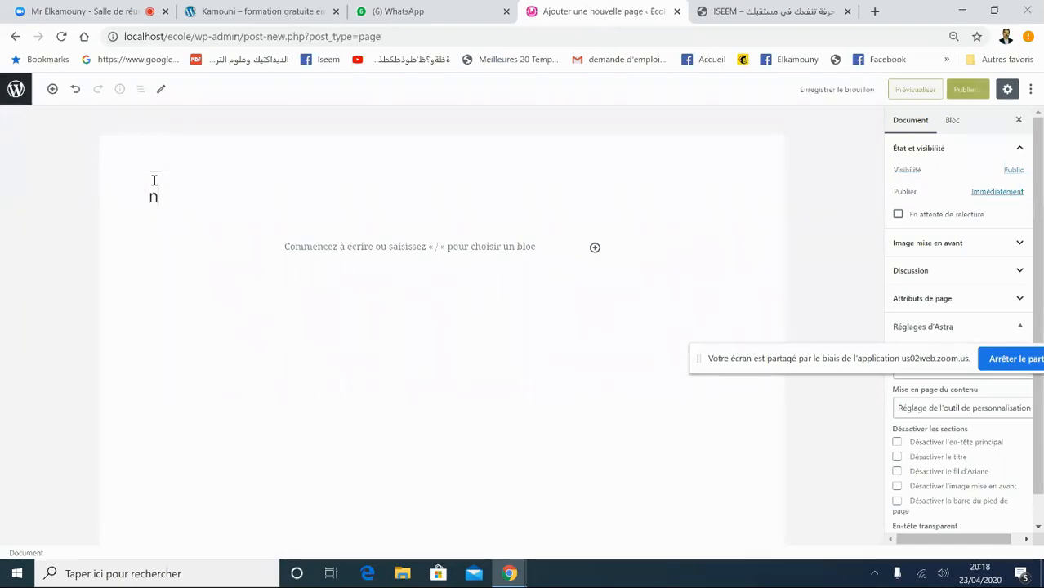
key("BackSpace")
key("BackSpace")
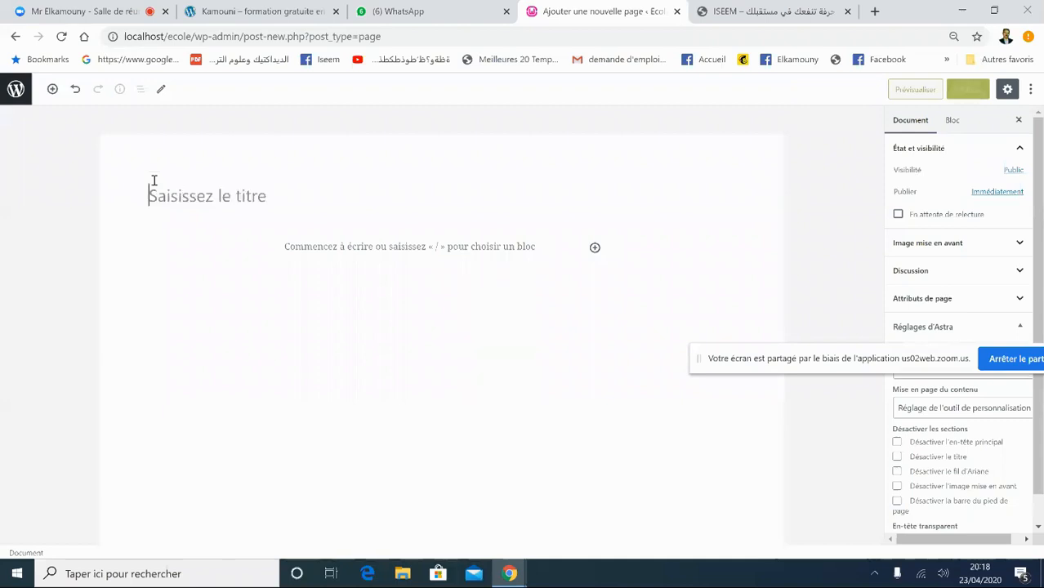
type("Nos services")
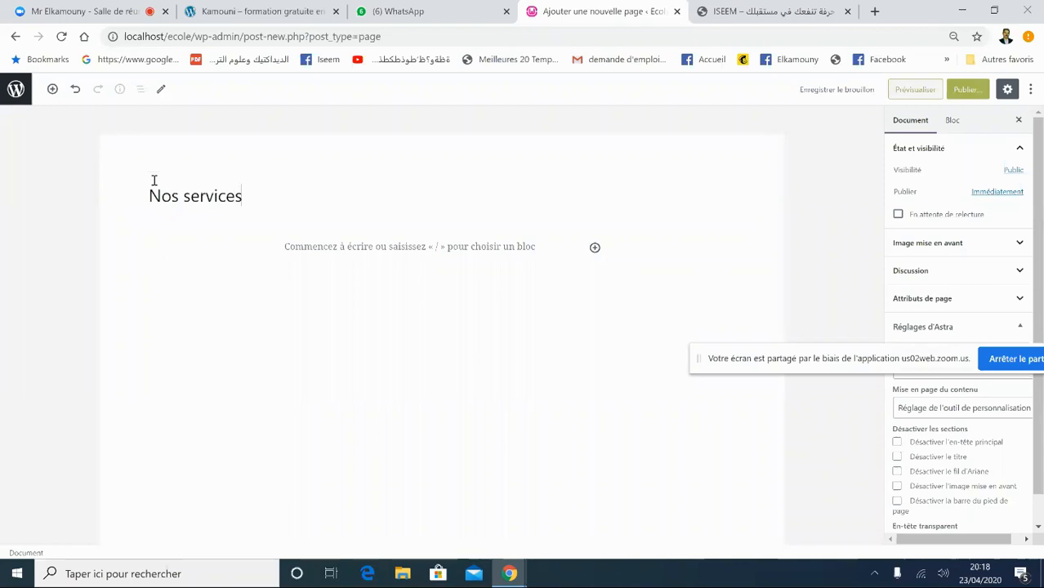
left_click(954, 89)
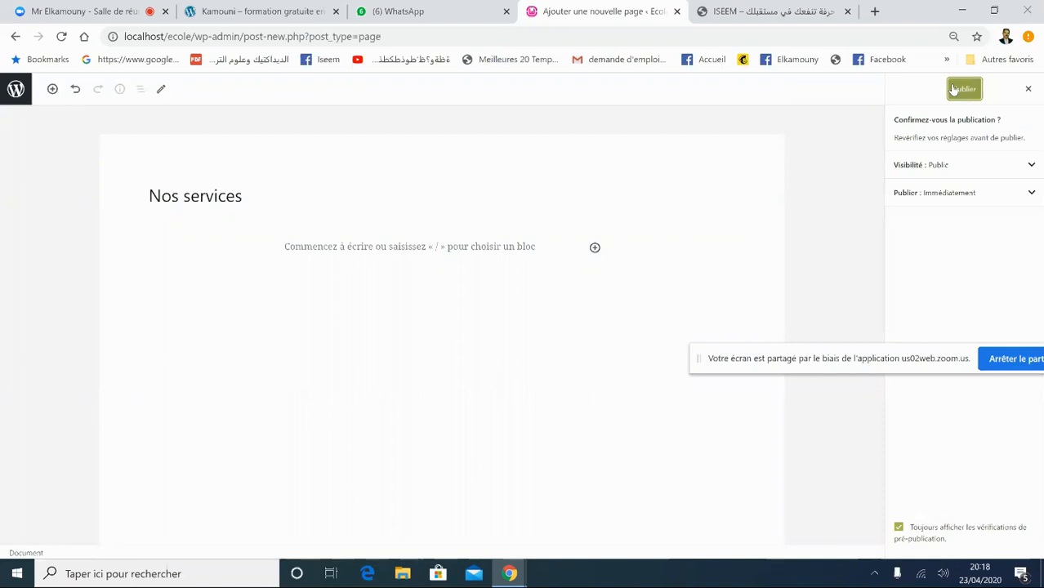
left_click(952, 90)
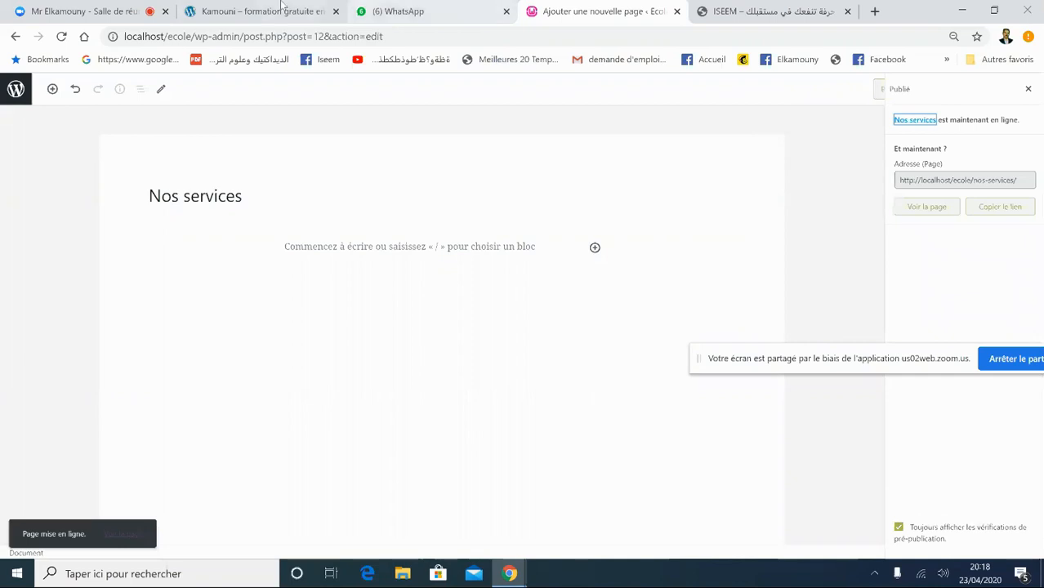
left_click(13, 90)
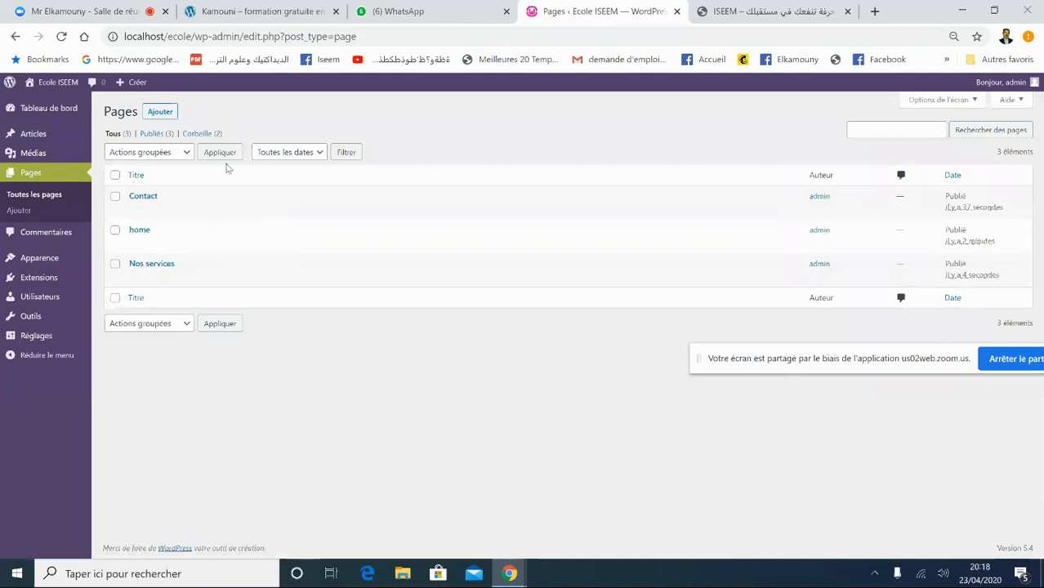
left_click(161, 111)
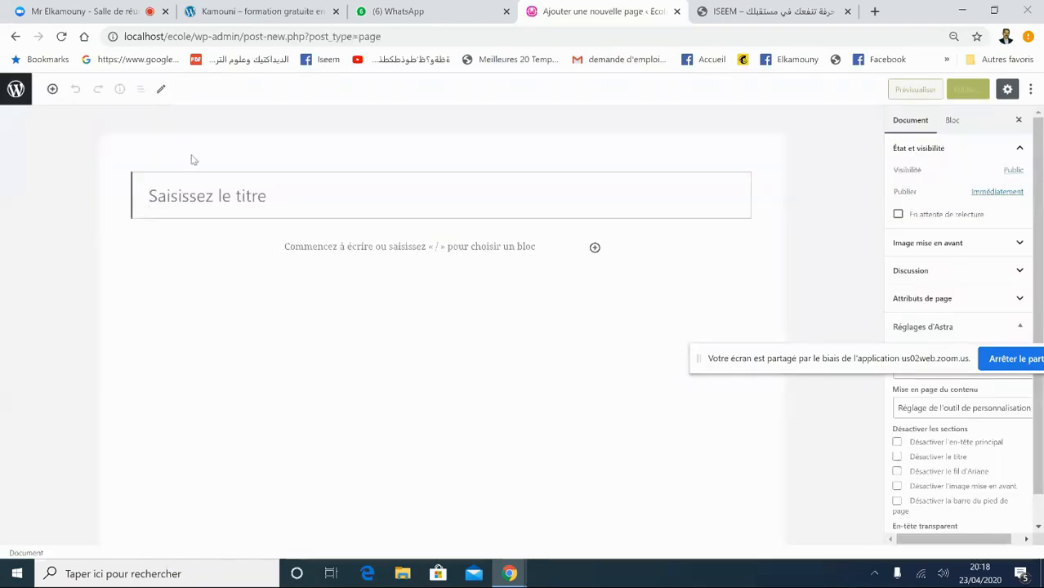
- Publish the blank page as 'A propos' and return to the Pages list
type("A propos")
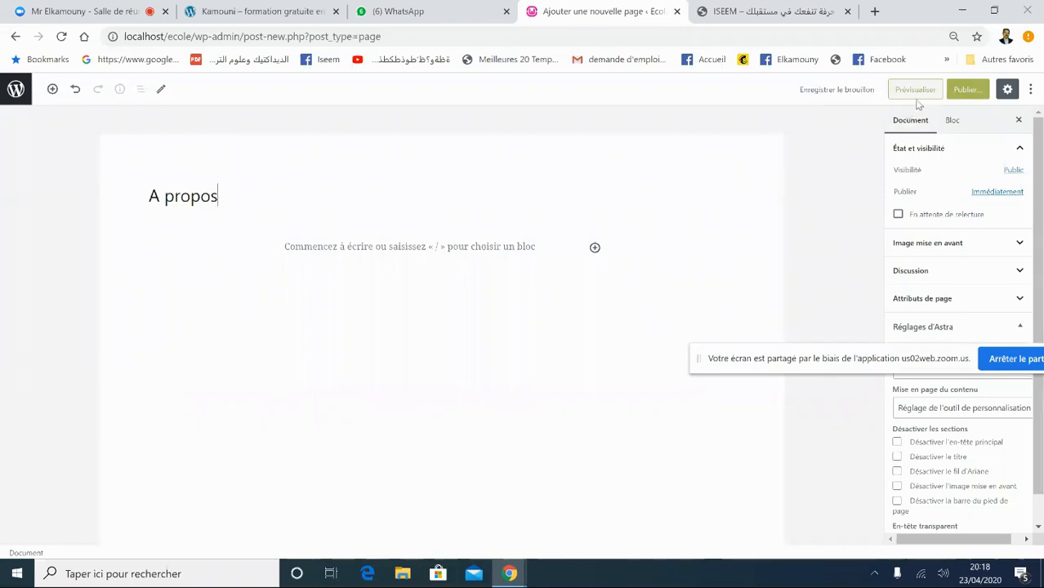
left_click(969, 91)
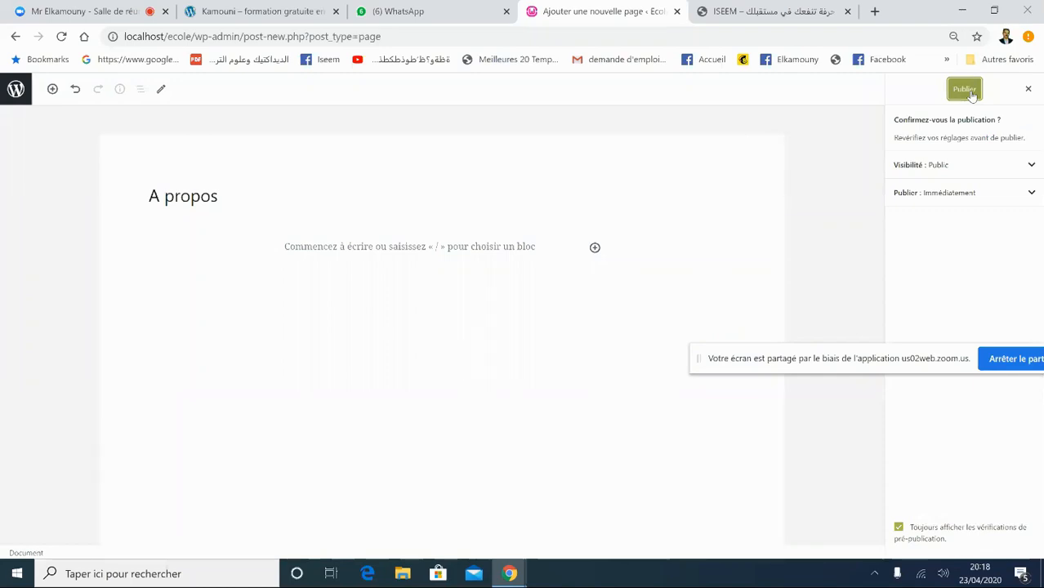
left_click(971, 94)
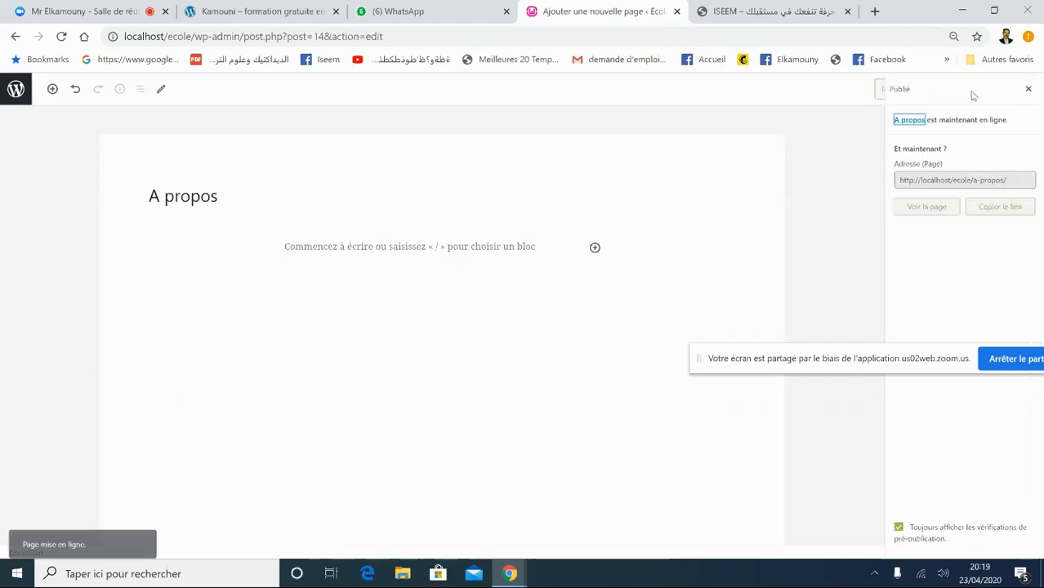
left_click(16, 92)
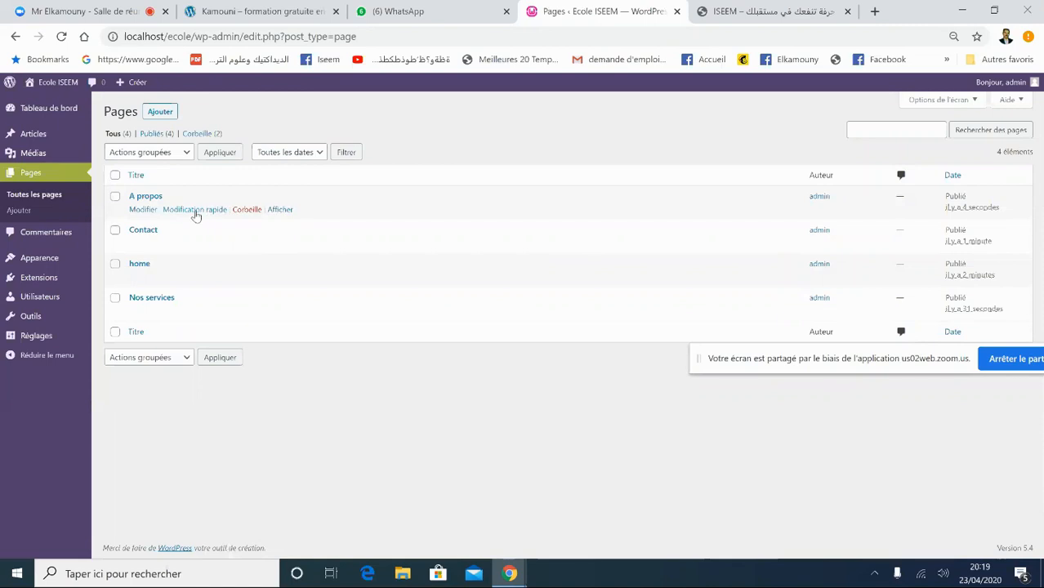
- Check the quick-edit details of A propos and Contact, then close the home page editor tab
left_click(185, 210)
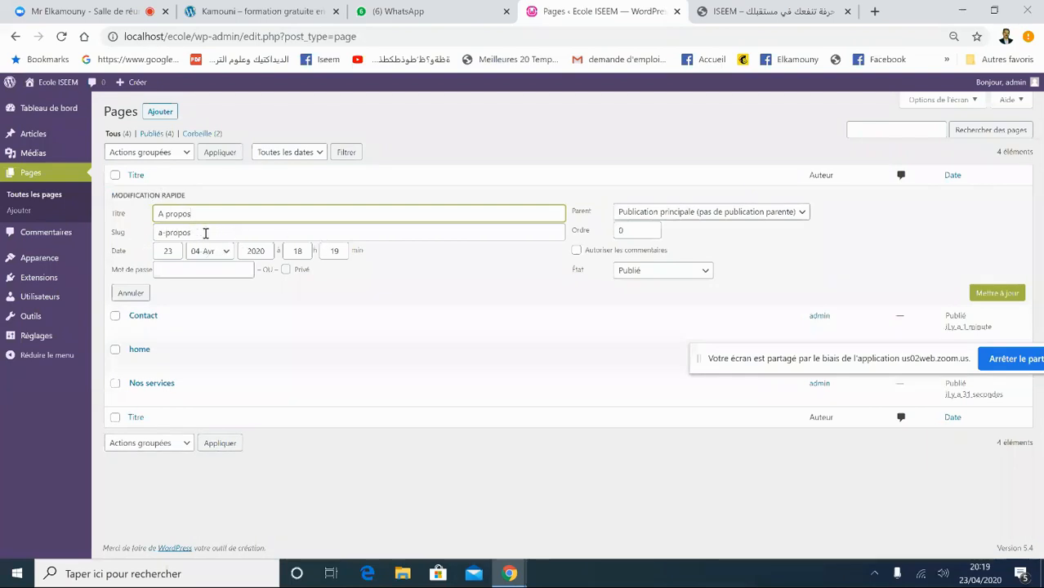
left_click(196, 330)
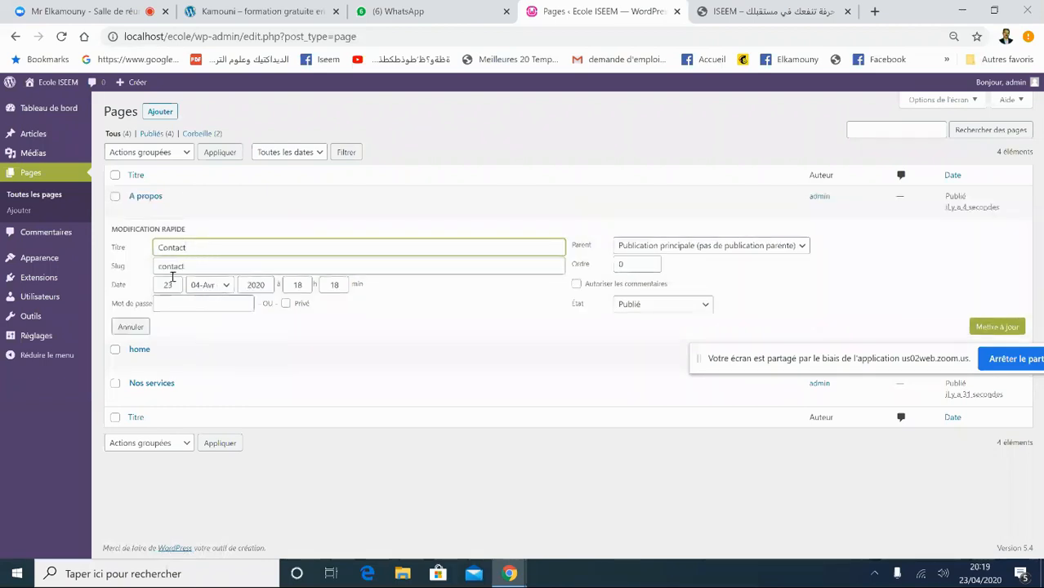
left_click(145, 350)
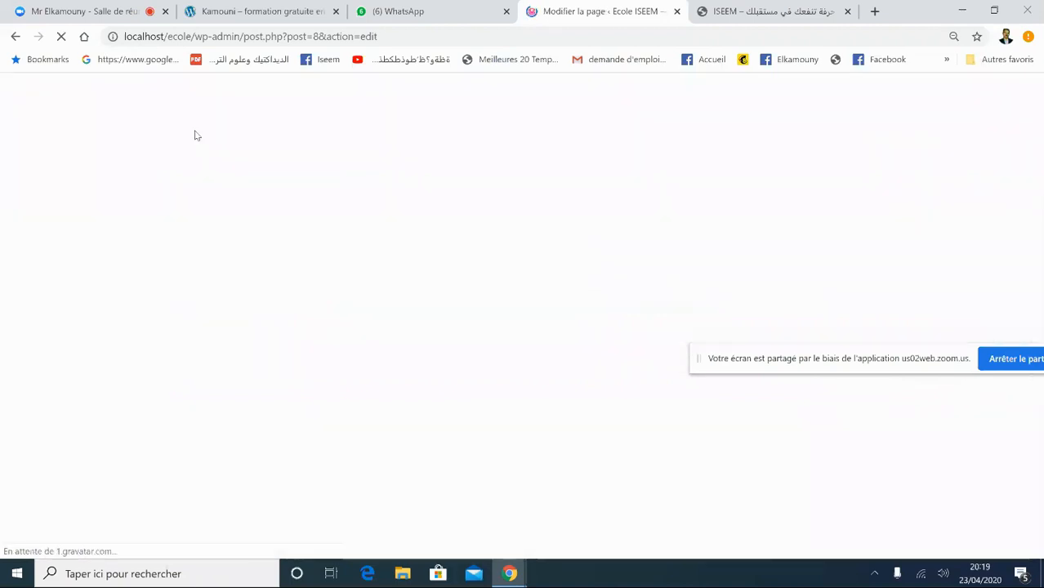
left_click(677, 11)
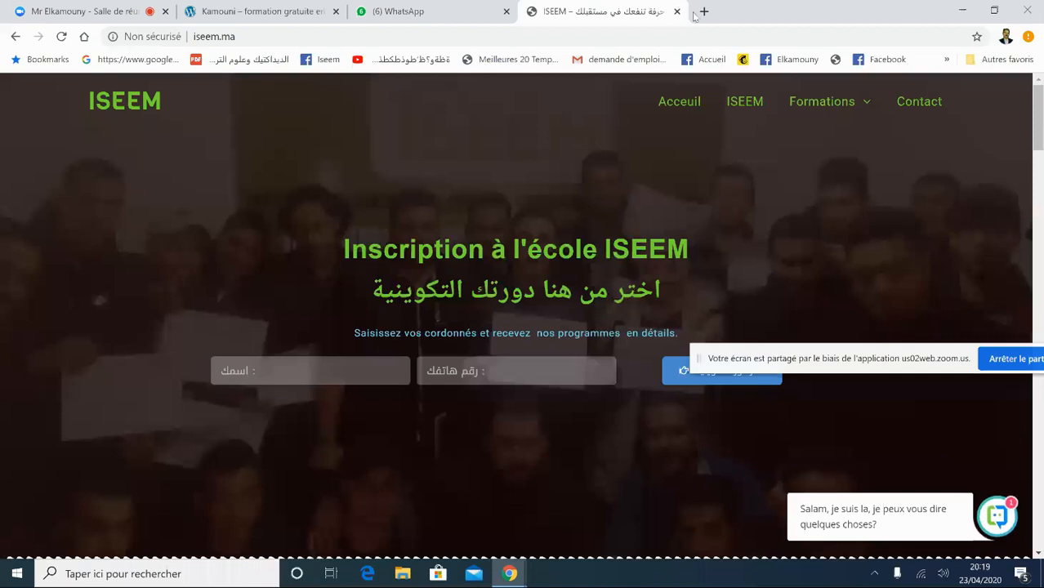
- Load localhost/ecole in a new browser tab
left_click(703, 11)
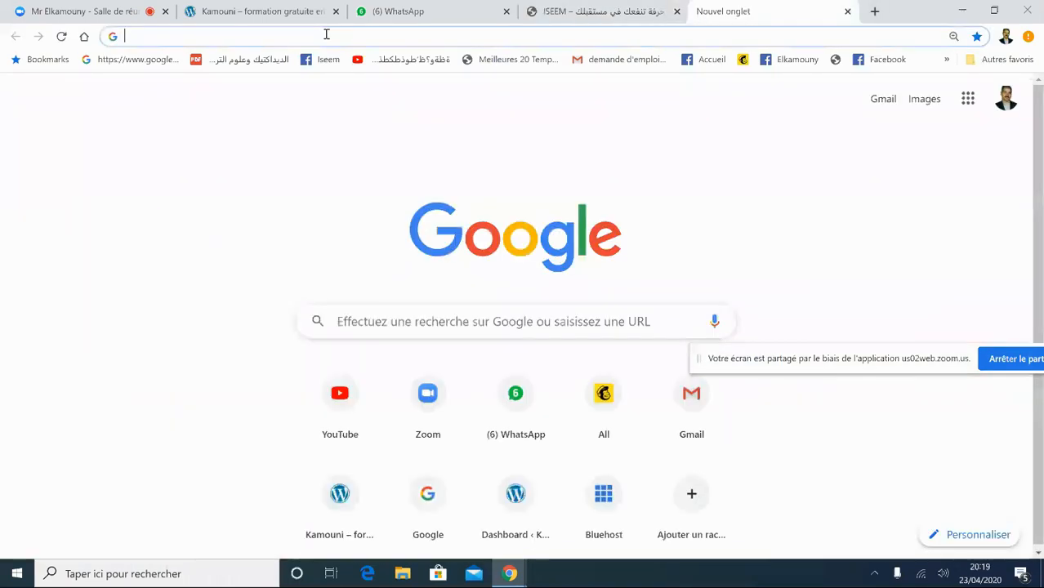
type("loc")
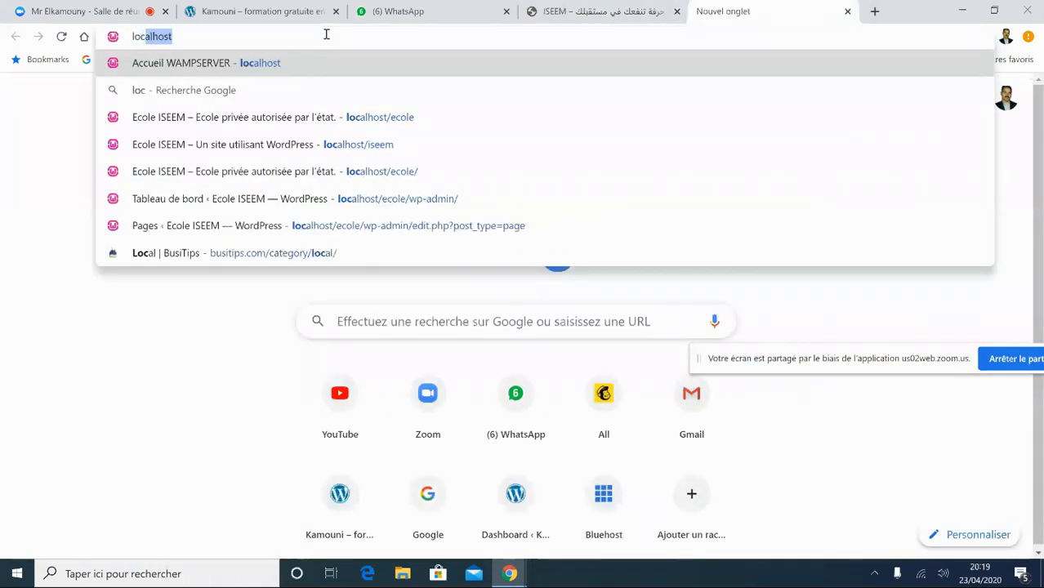
type("alhost.")
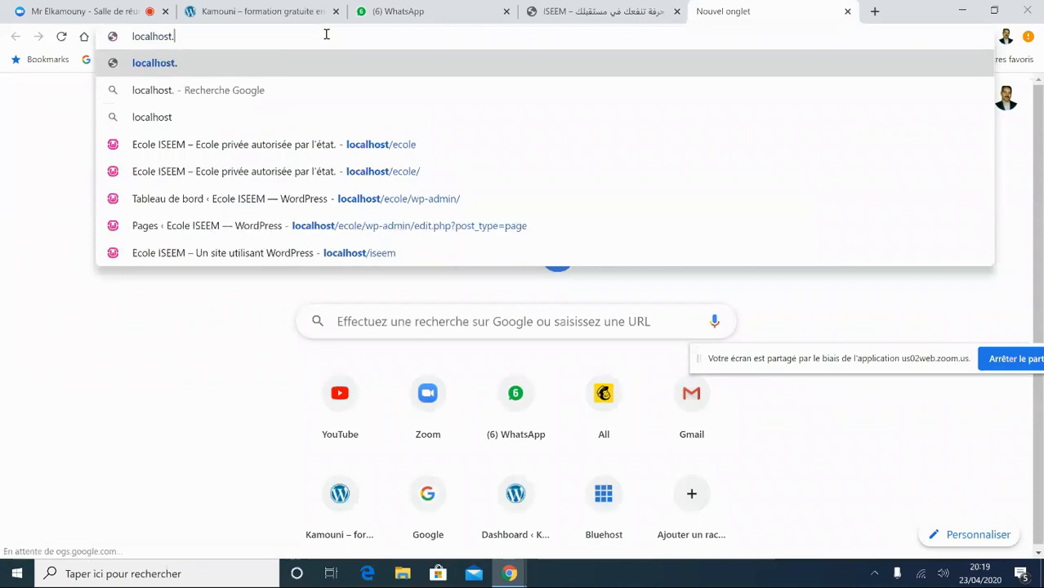
key("BackSpace")
type(".")
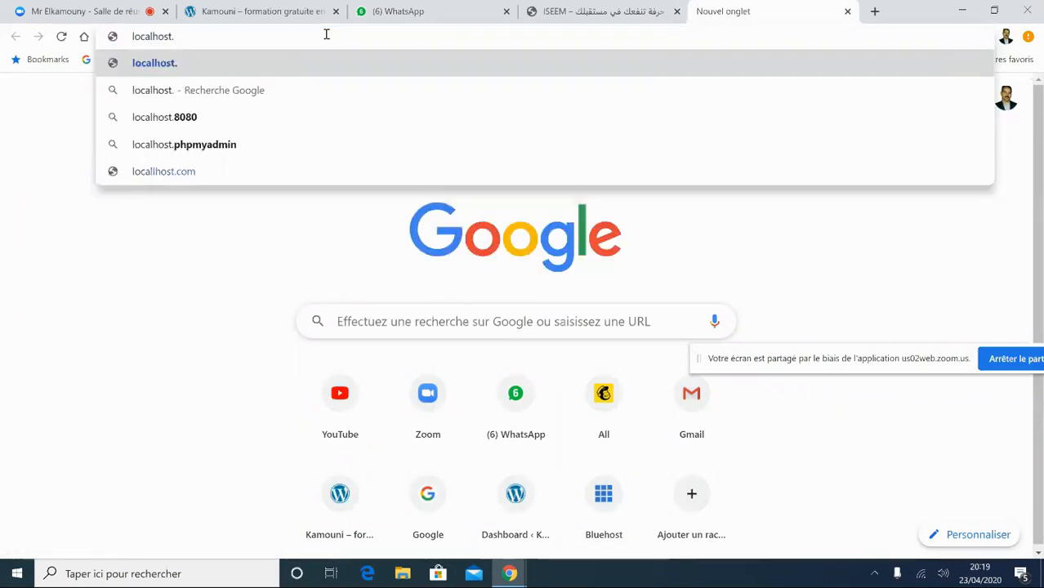
key("BackSpace")
type("/")
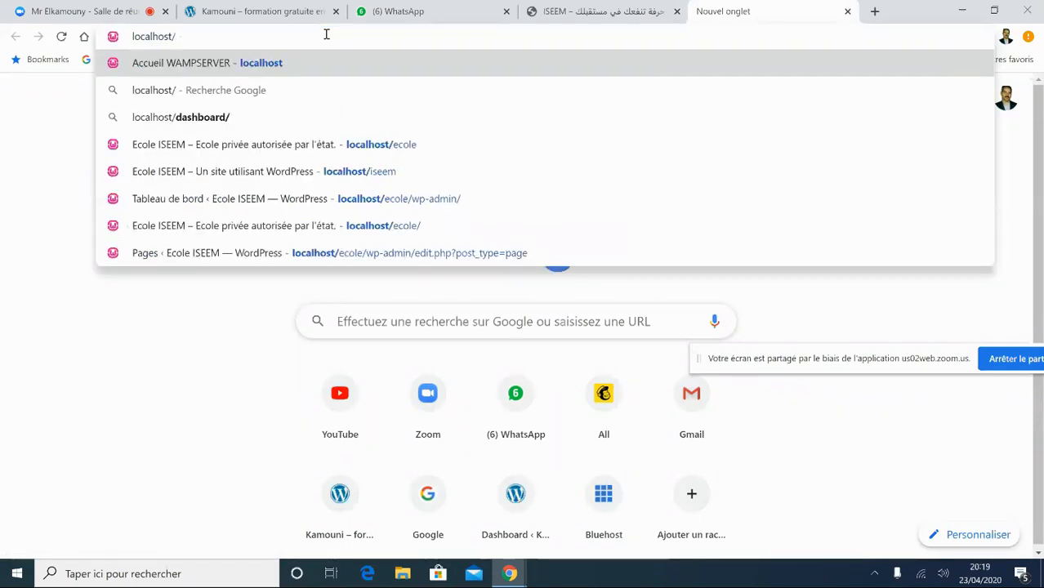
type("ecole")
key("Return")
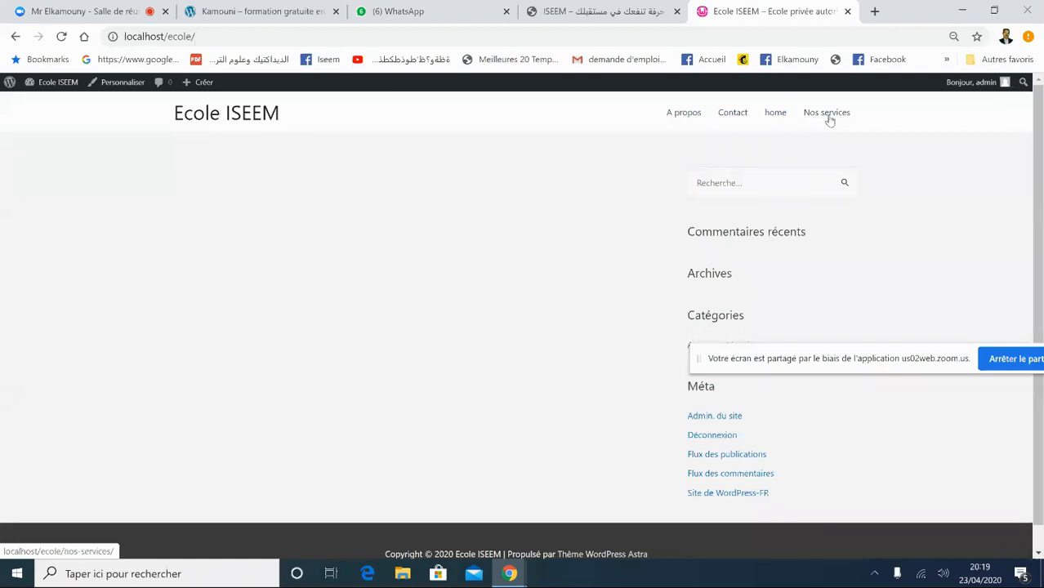
- Visit home, Contact, A propos and Nos services from the site menu, then go to Tableau de bord
left_click(783, 117)
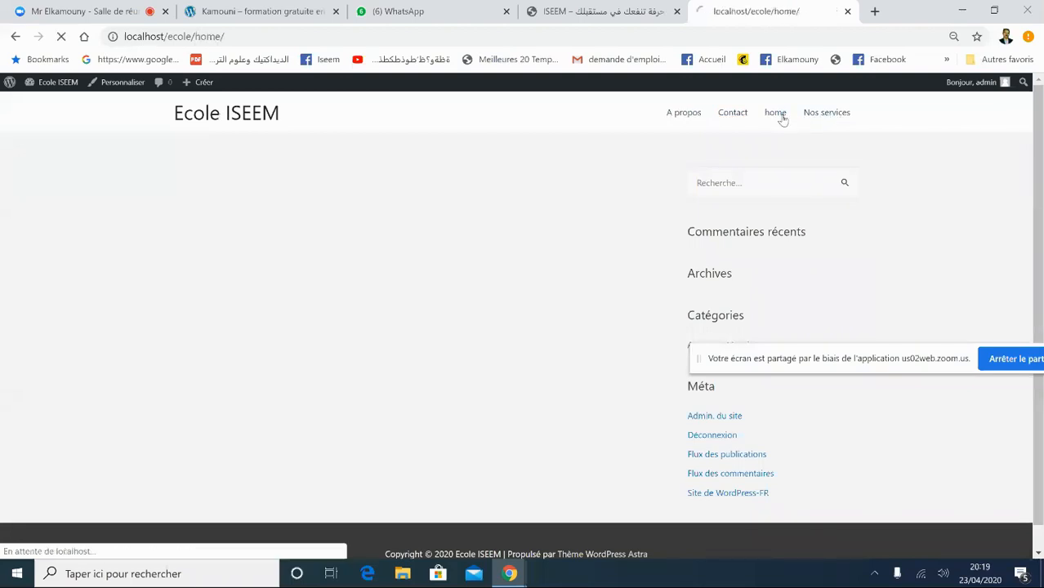
left_click(733, 118)
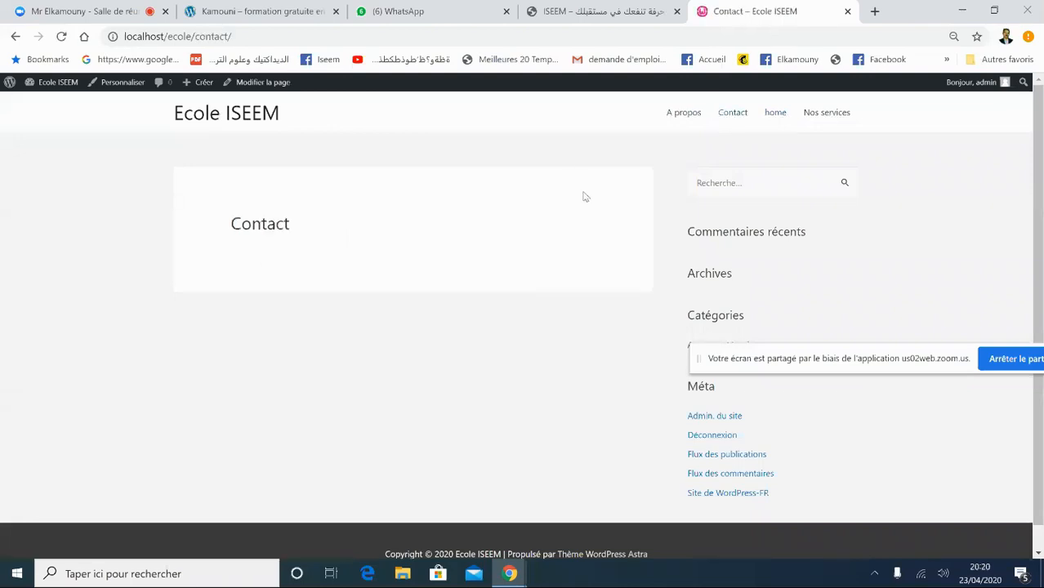
left_click(684, 114)
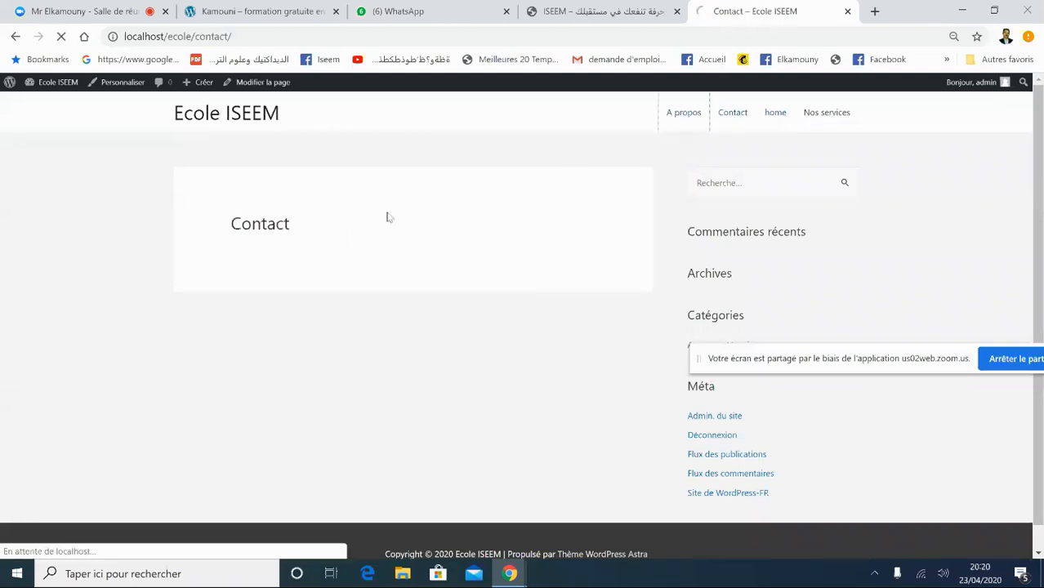
left_click(819, 116)
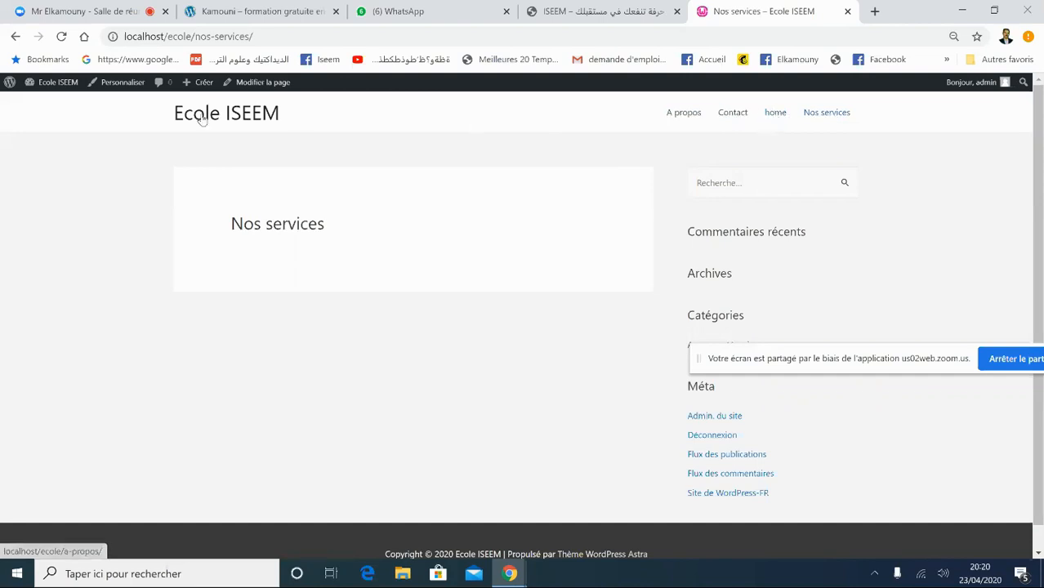
left_click(51, 103)
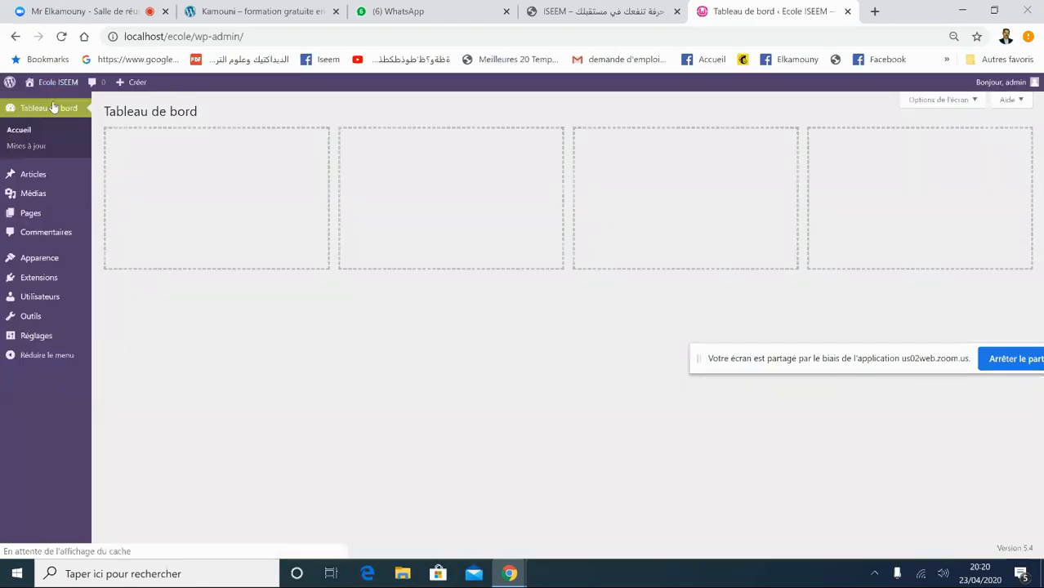
- Capitalize the home page title to 'Home', update the page, and return to Pages
mouse_move(32, 218)
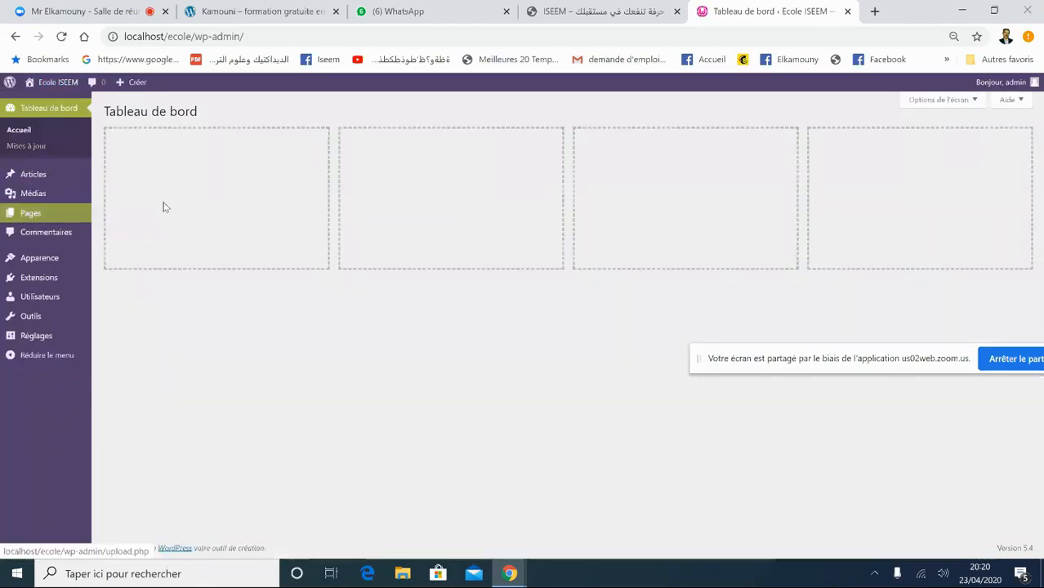
left_click(124, 215)
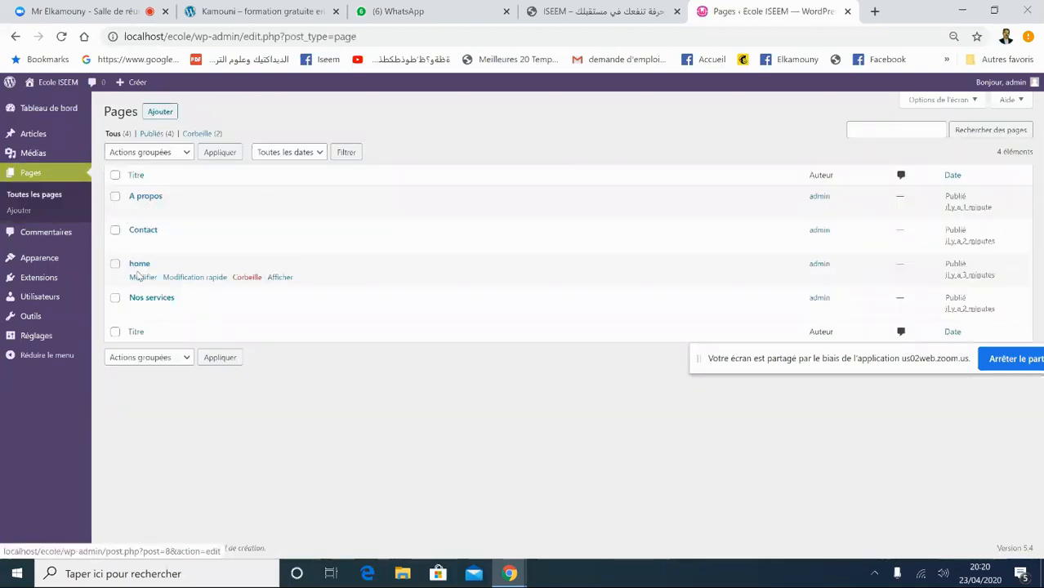
left_click(136, 278)
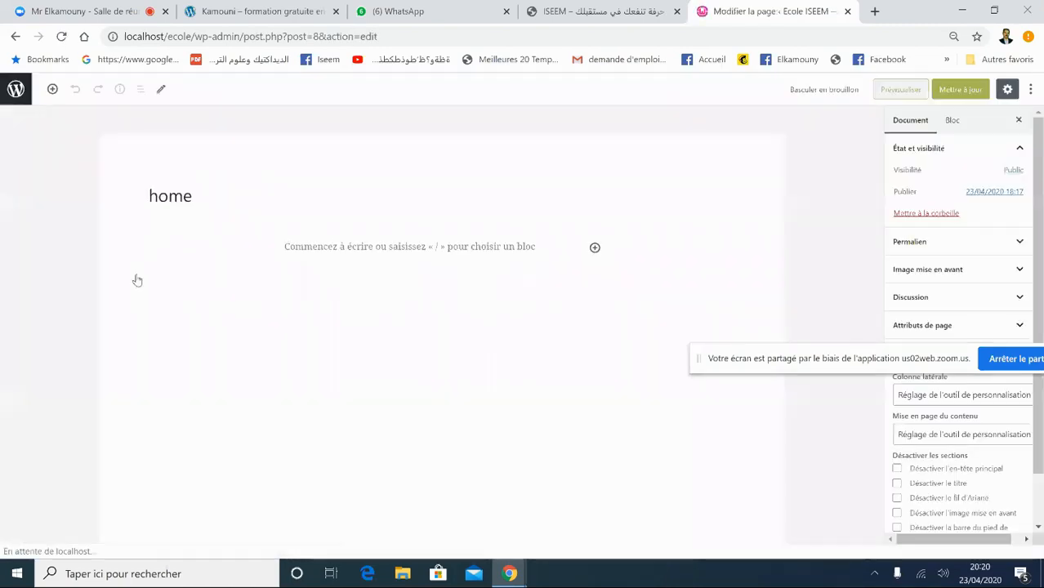
left_click(194, 194)
left_click_drag(158, 196, 143, 196)
type("H")
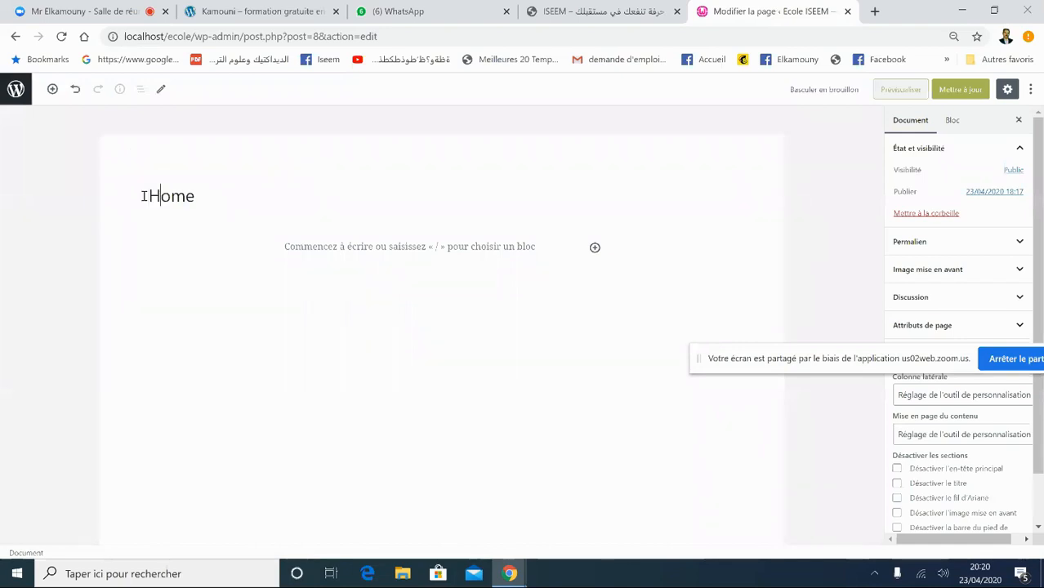
left_click(952, 91)
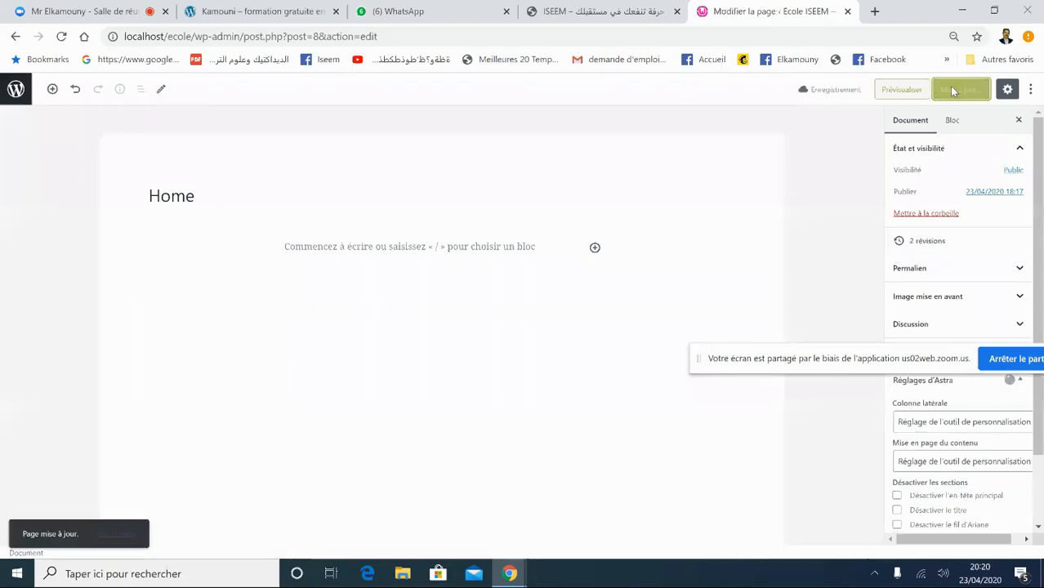
left_click(953, 90)
left_click(15, 89)
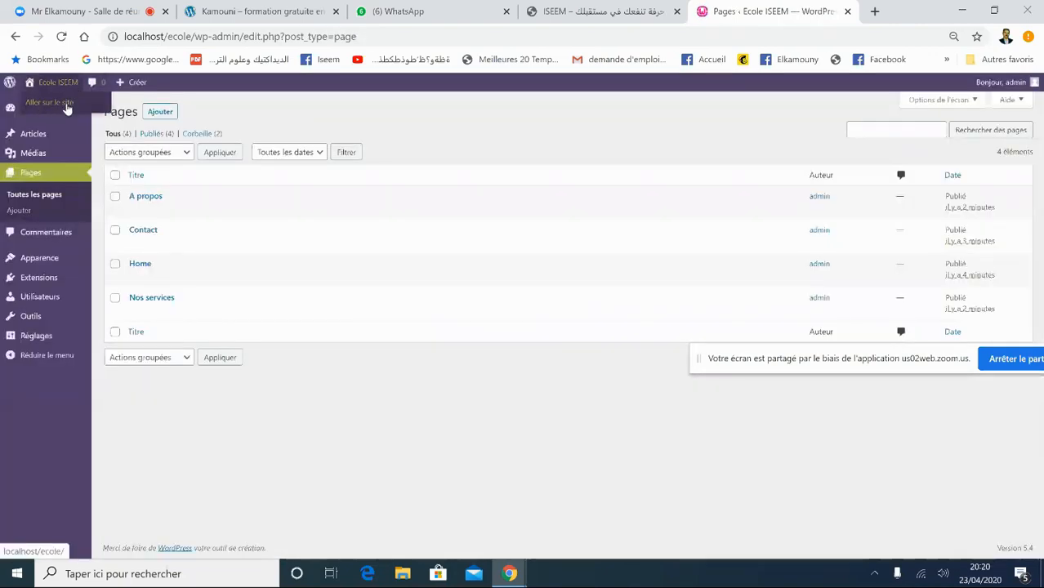
- View the Ecole ISEEM front page, dismiss a chat notification, and go back to the dashboard
left_click(65, 104)
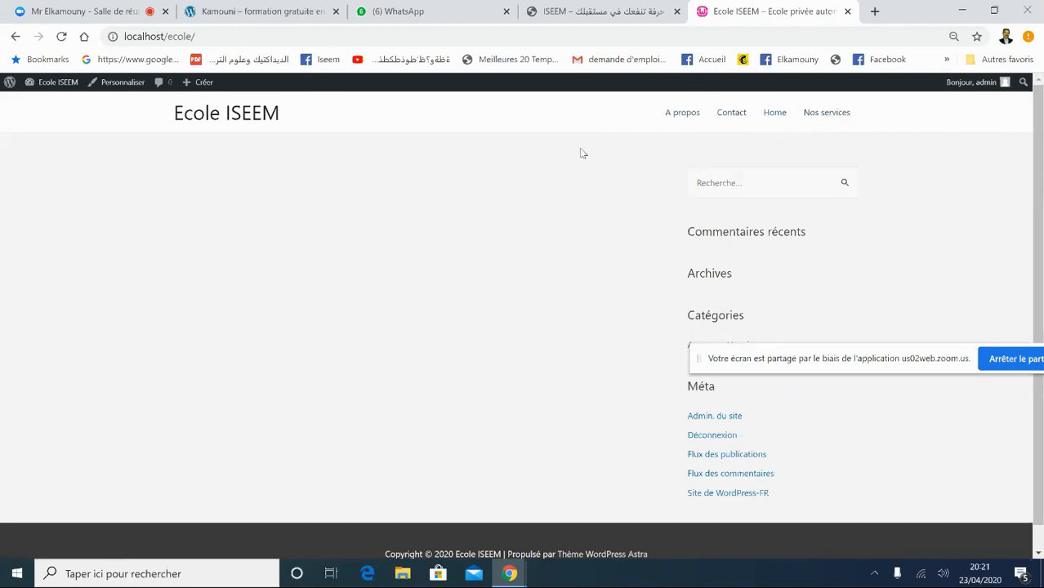
mouse_move(58, 89)
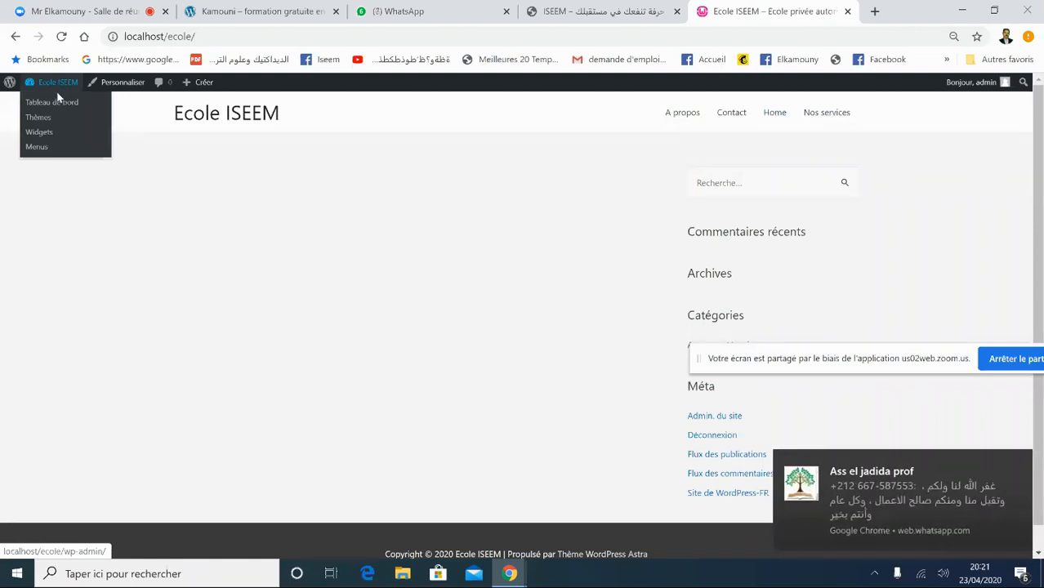
left_click(1018, 465)
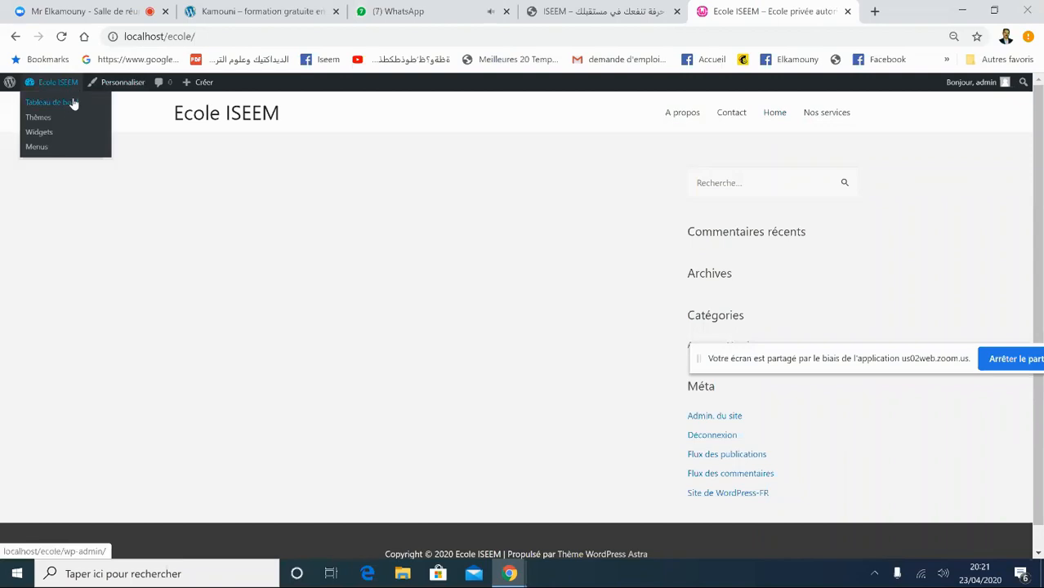
left_click(73, 103)
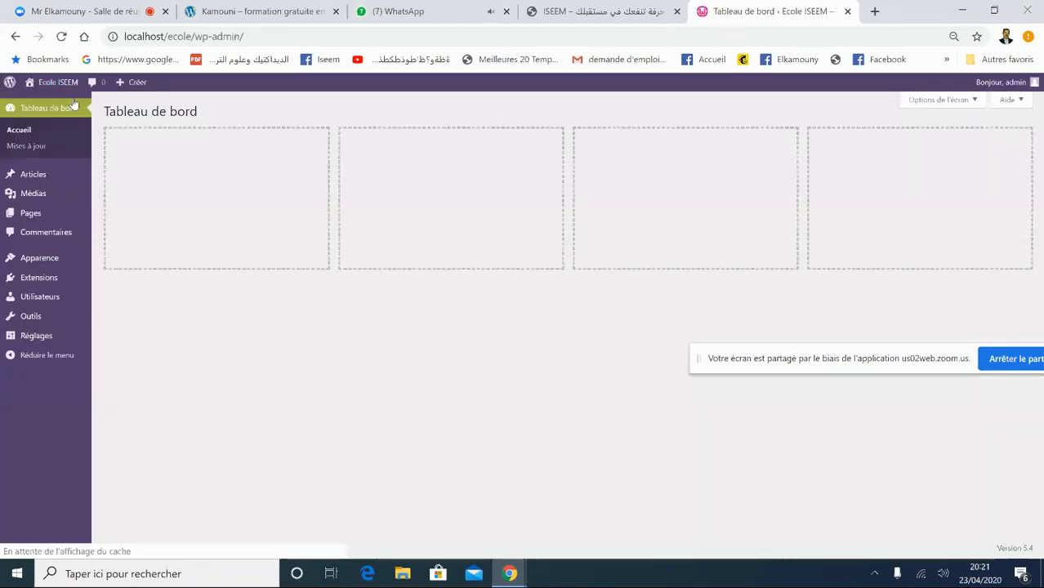
mouse_move(34, 219)
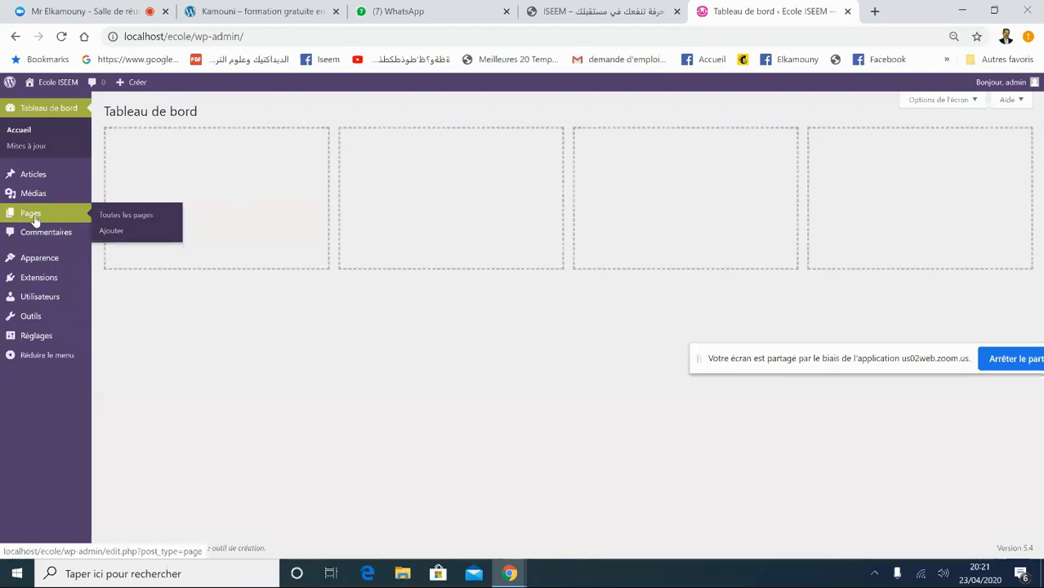
mouse_move(39, 267)
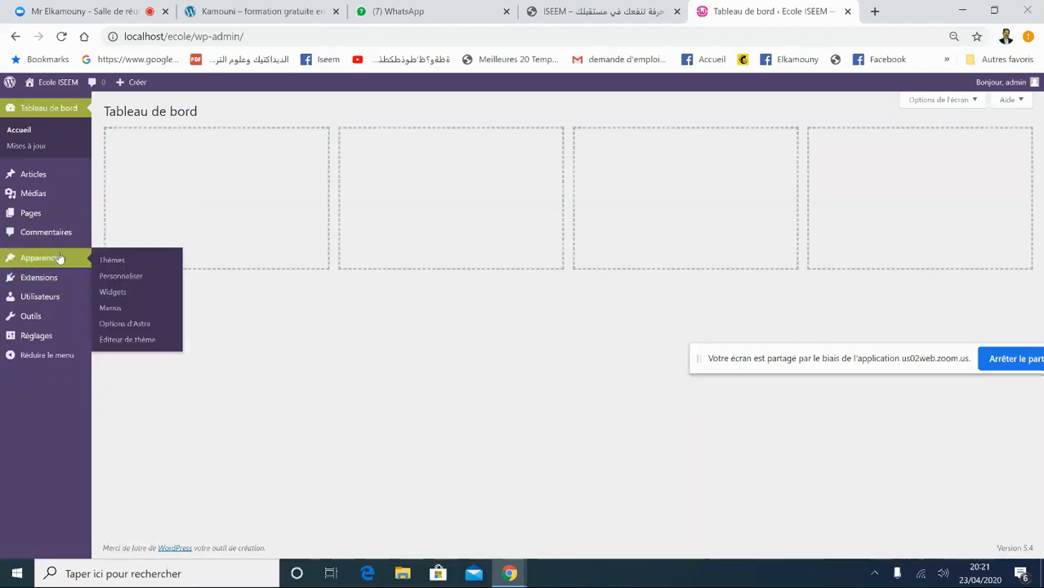
- Under Apparence > Menus, create a menu named 'menu principale'
left_click(110, 308)
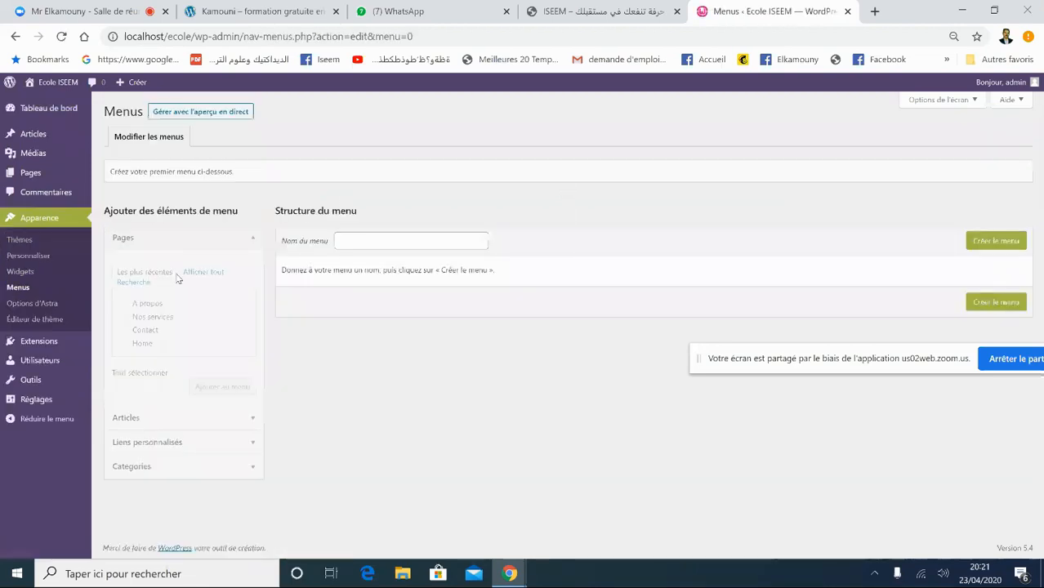
left_click(363, 241)
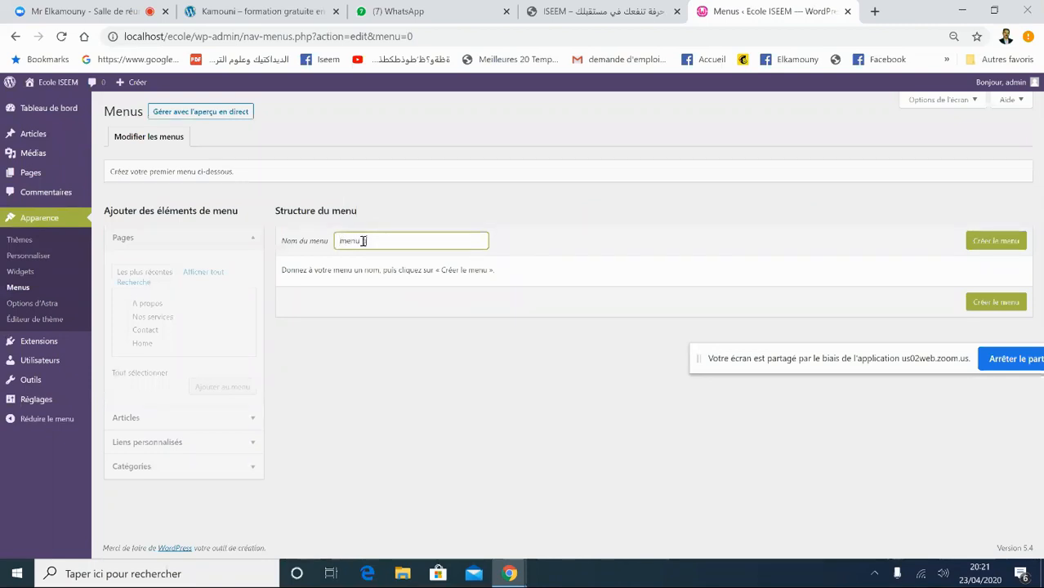
type("menu principale")
left_click(998, 250)
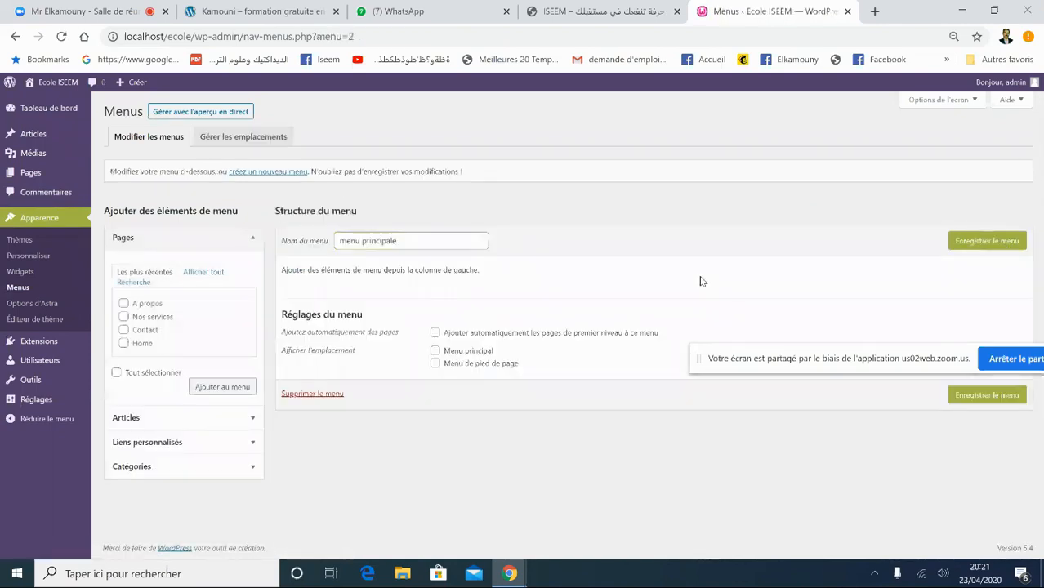
- Add A propos, Nos services and Contact to the menu and move Home to the top
left_click(123, 303)
left_click(124, 316)
left_click(123, 329)
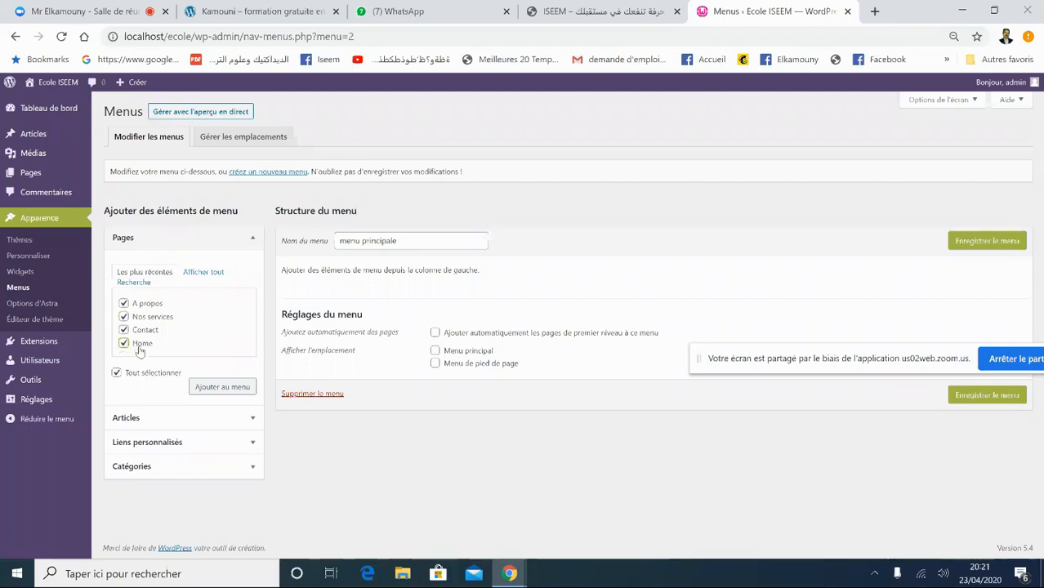
left_click(214, 390)
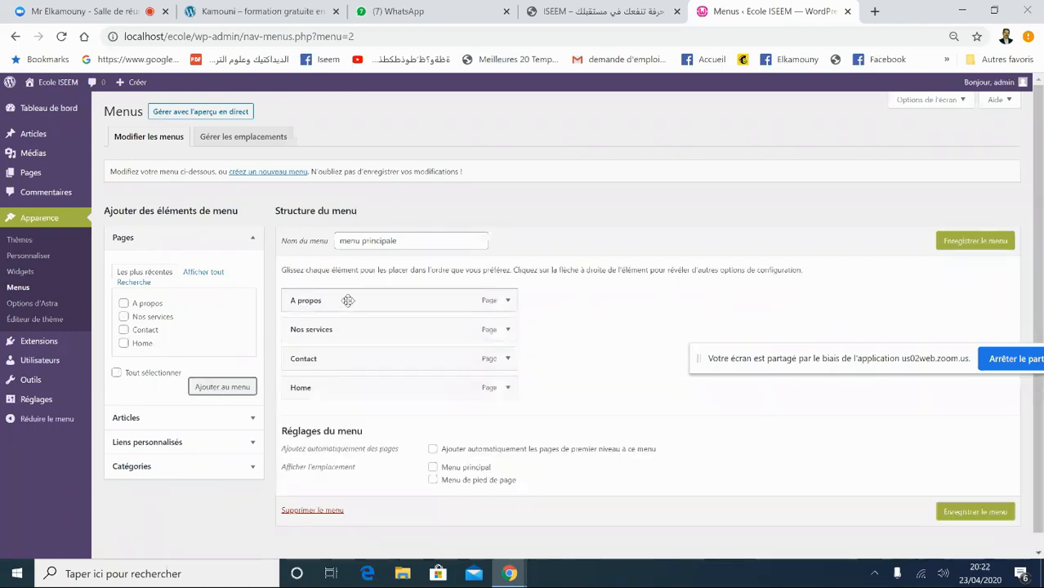
left_click_drag(335, 387, 338, 295)
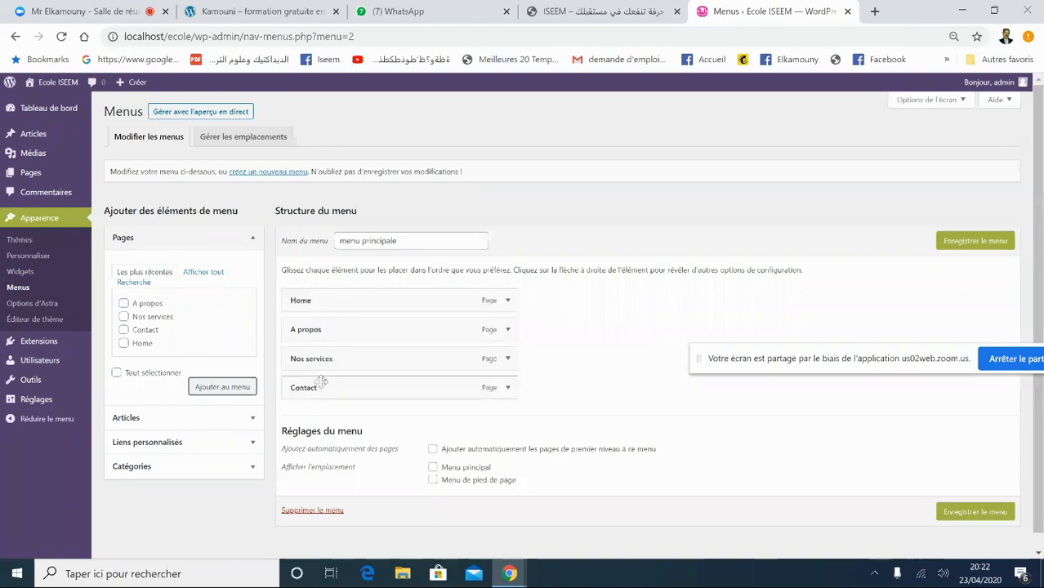
mouse_move(322, 360)
left_mouse_down()
mouse_move(324, 339)
mouse_move(333, 356)
mouse_move(309, 356)
left_mouse_up()
- Assign the menu to the Menu principal and Menu de pied de page locations and save it
left_click(432, 467)
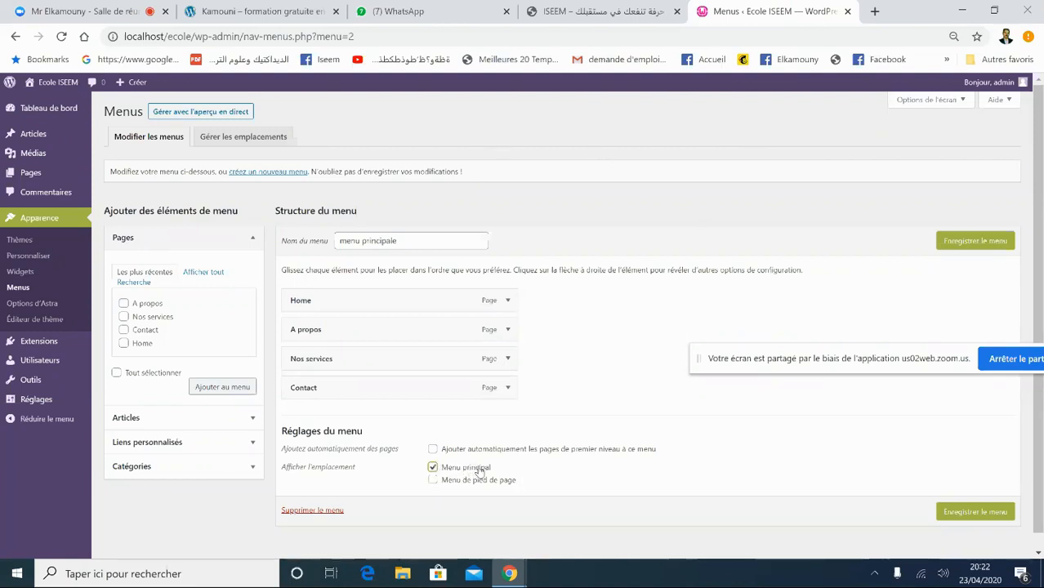
left_click_drag(375, 410, 196, 312)
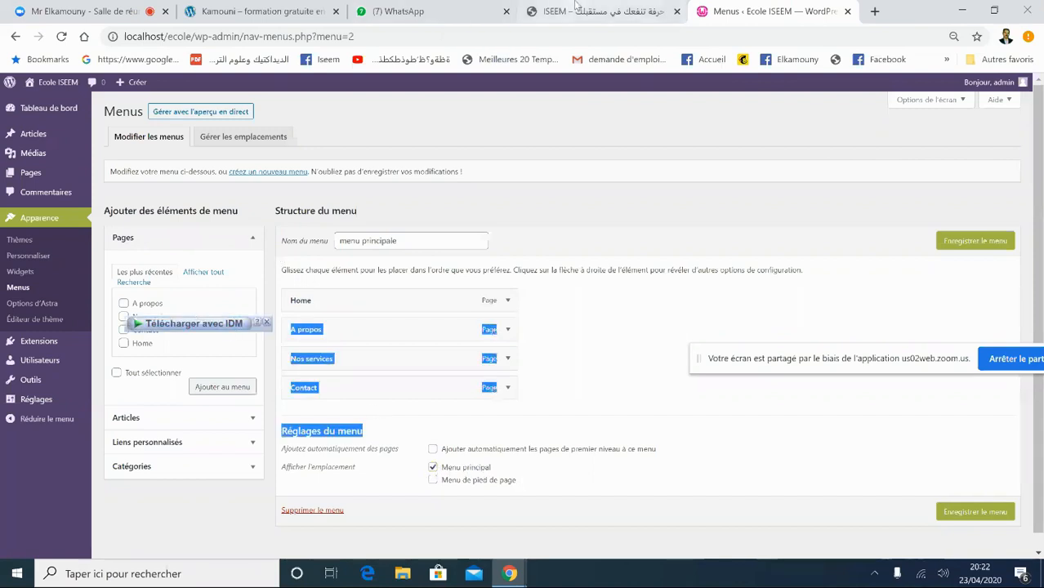
left_click(576, 7)
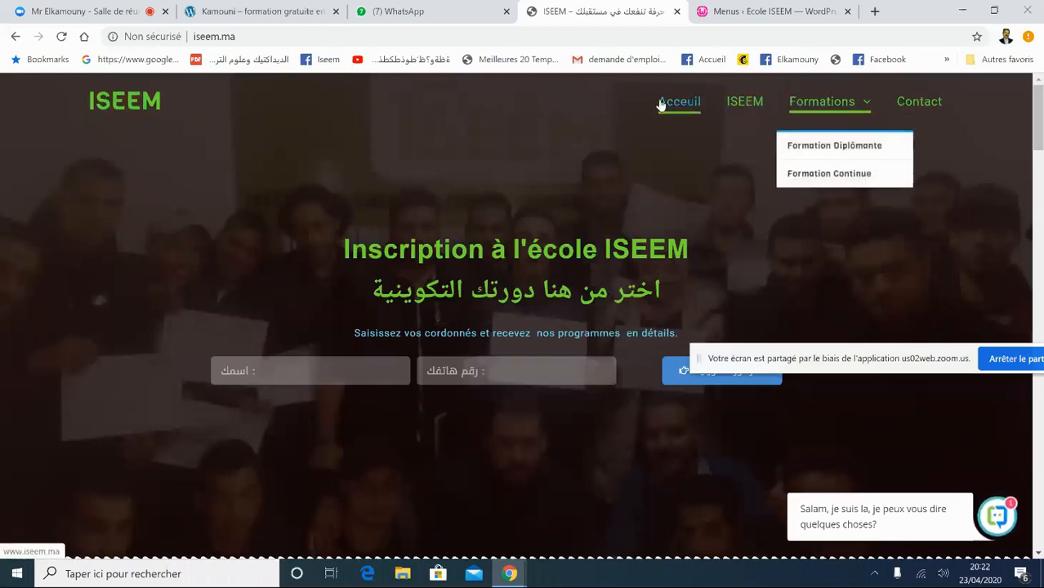
scroll(1038, 146, "down", 1)
left_click_drag(1038, 145, 1041, 515)
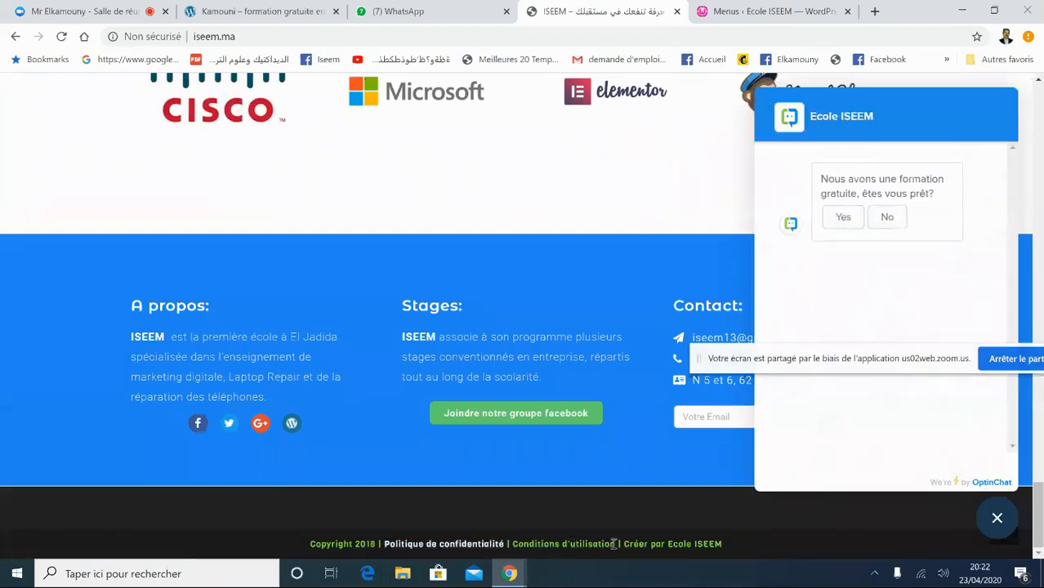
left_click(782, 11)
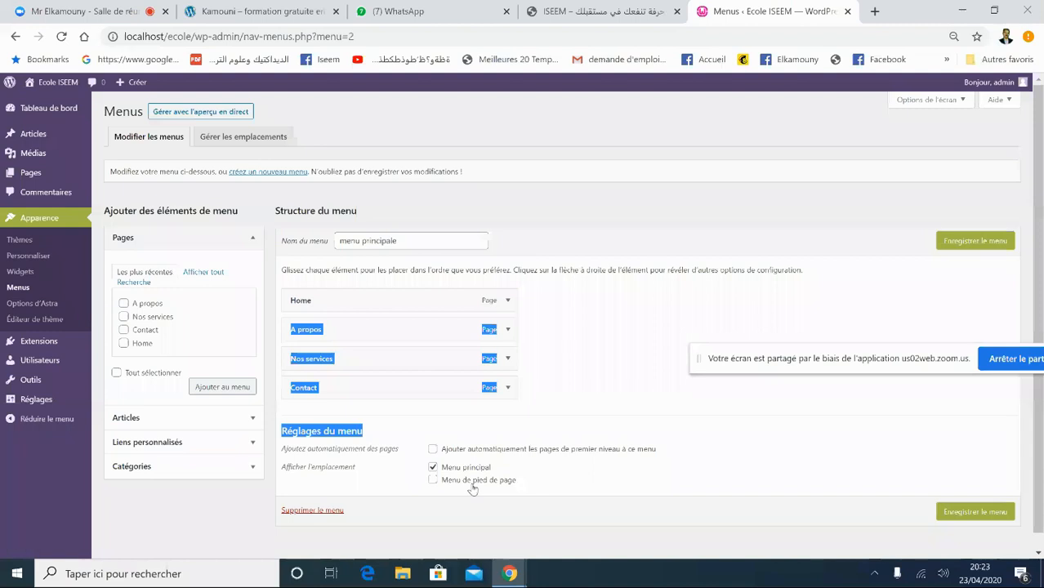
left_click(600, 11)
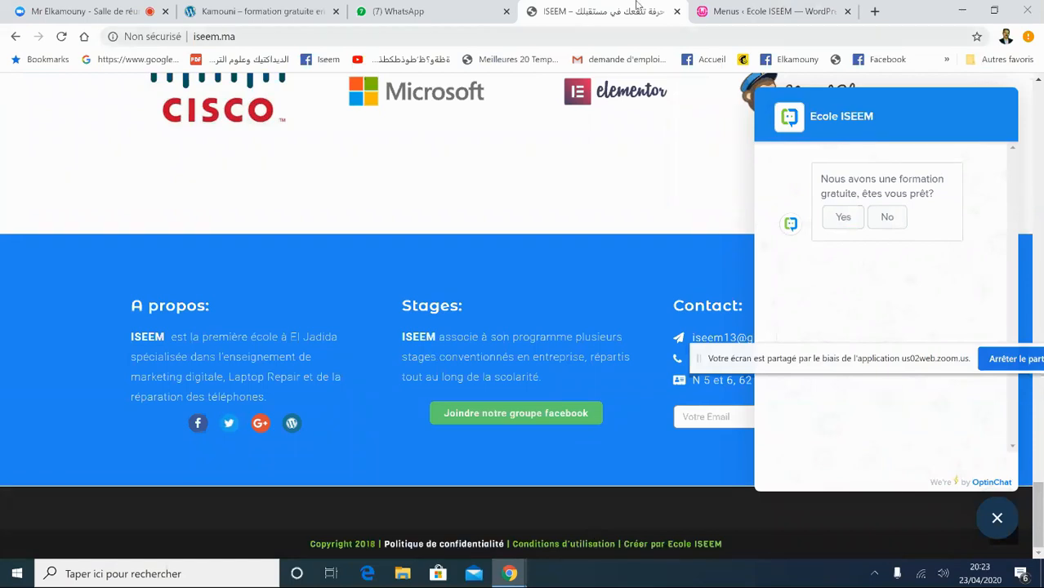
left_click(772, 12)
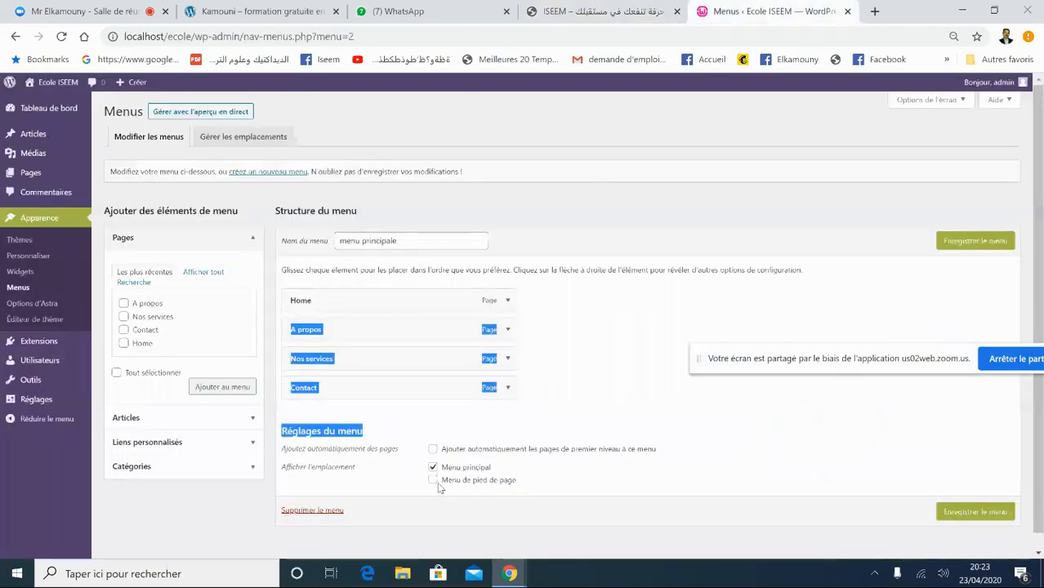
left_click(607, 502)
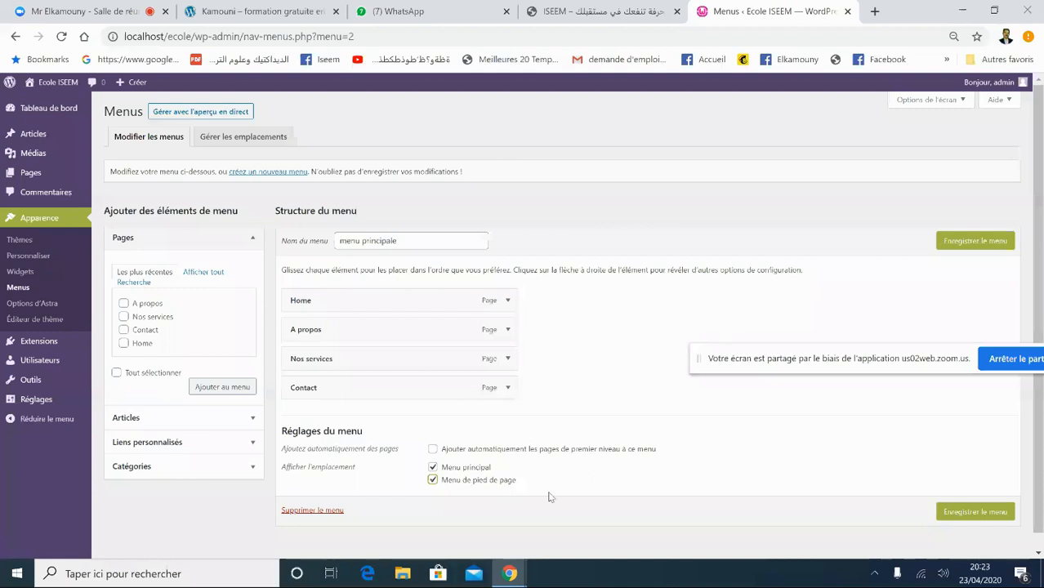
left_click(974, 241)
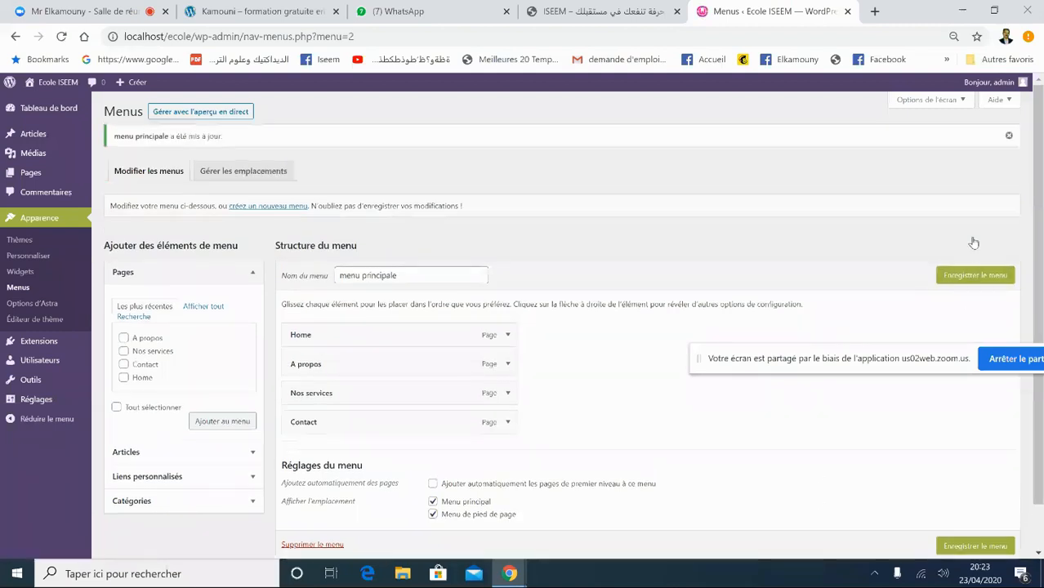
left_click(961, 276)
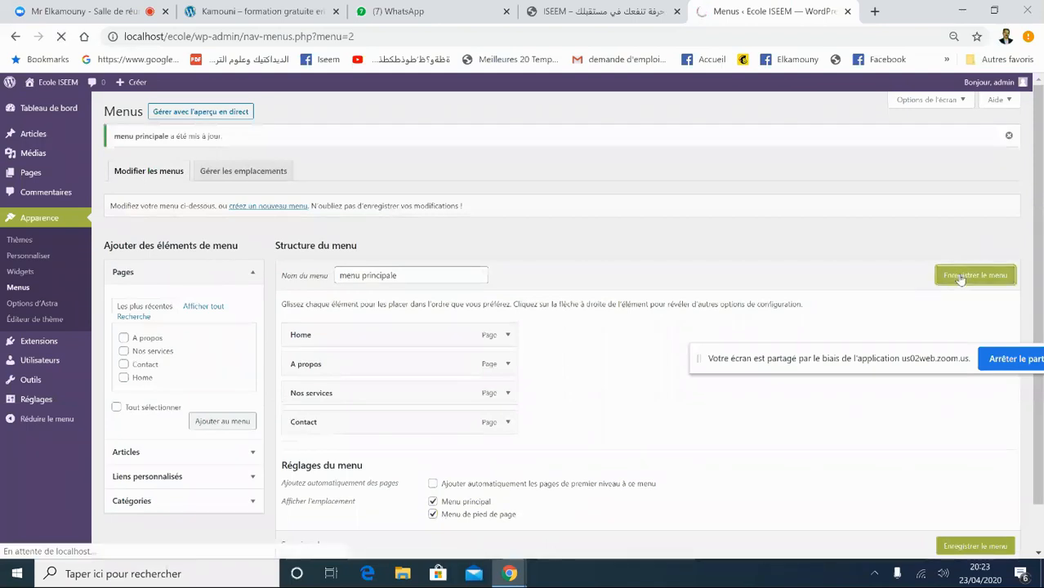
- Open the live site and visit Home, A propos, Nos services and Contact from the header, ending on Home
mouse_move(49, 90)
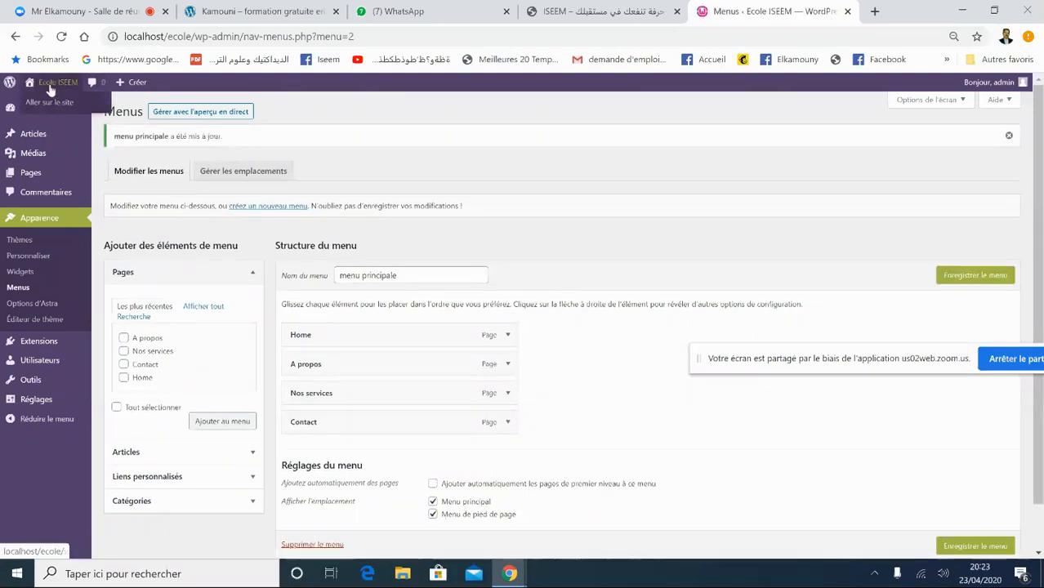
left_click(52, 103)
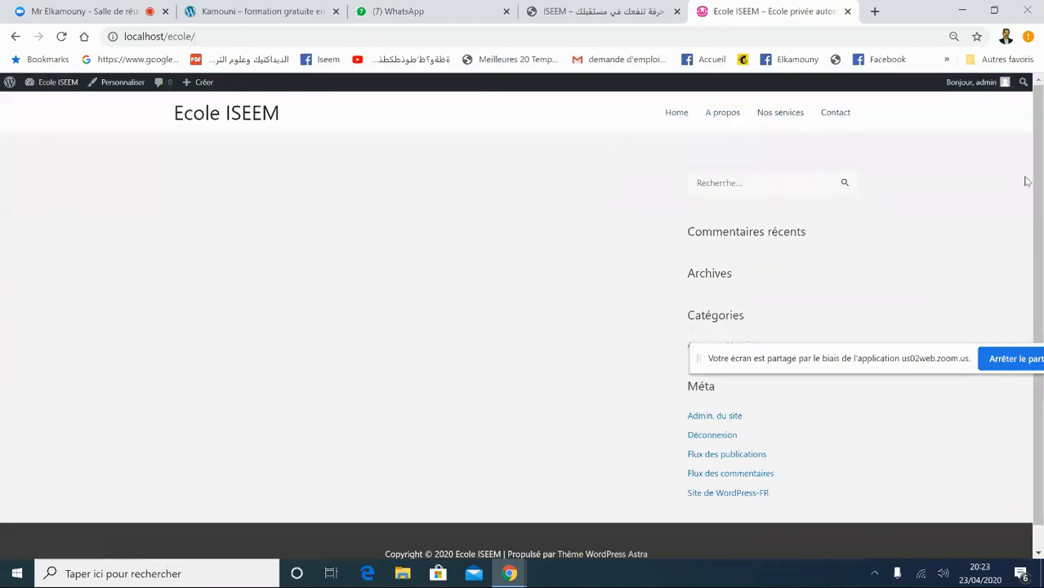
scroll(576, 515, "down", 1)
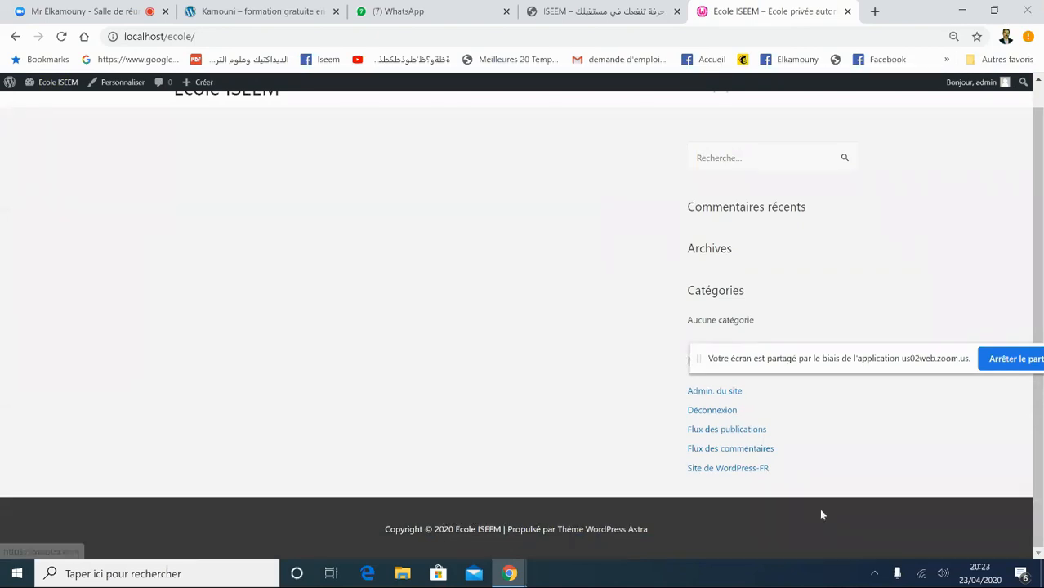
left_click_drag(1041, 467, 1041, 242)
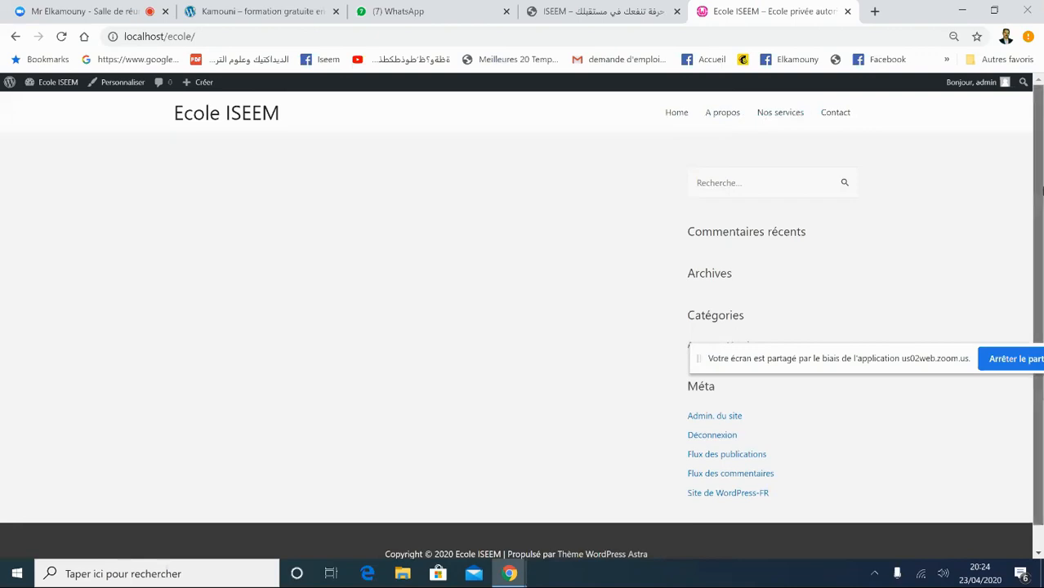
scroll(1041, 321, "down", 1)
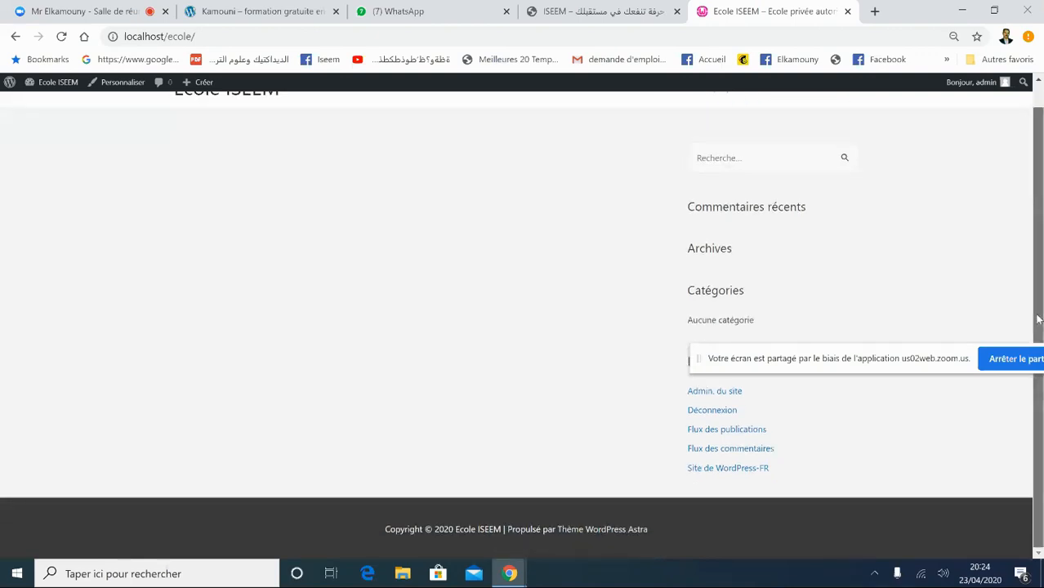
scroll(1038, 314, "up", 1)
left_click(671, 116)
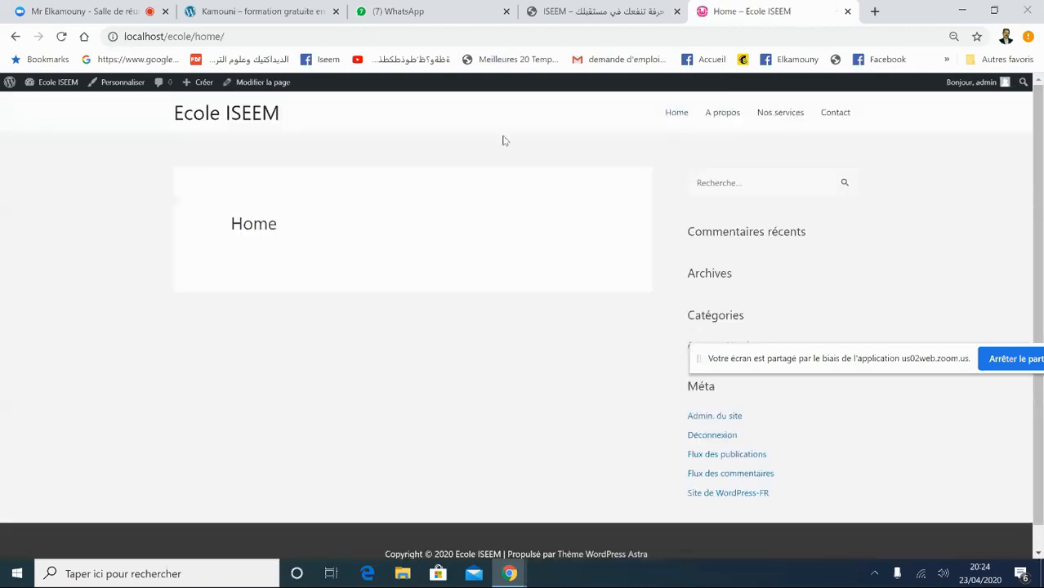
left_click(722, 117)
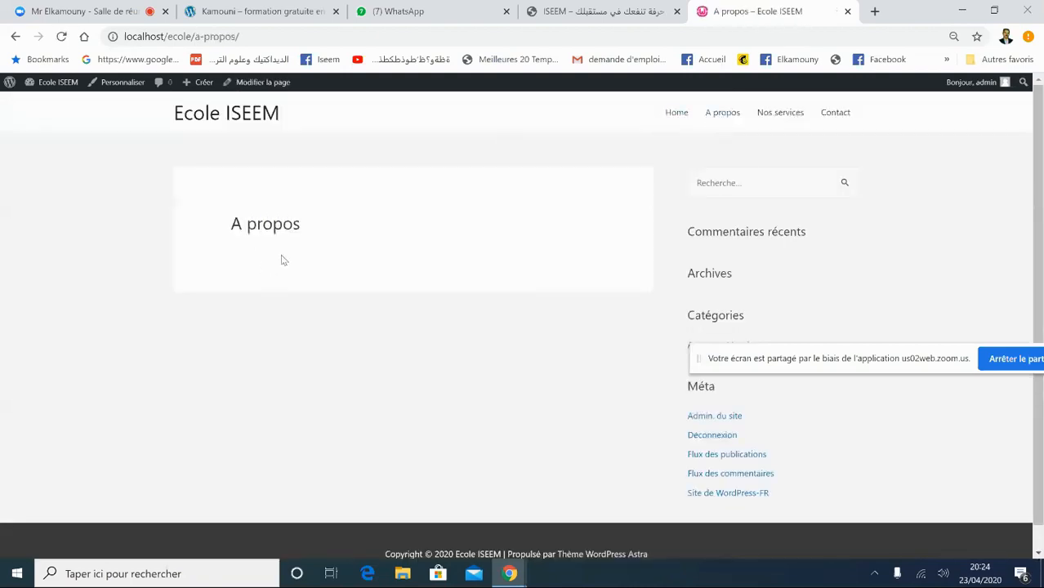
left_click(789, 115)
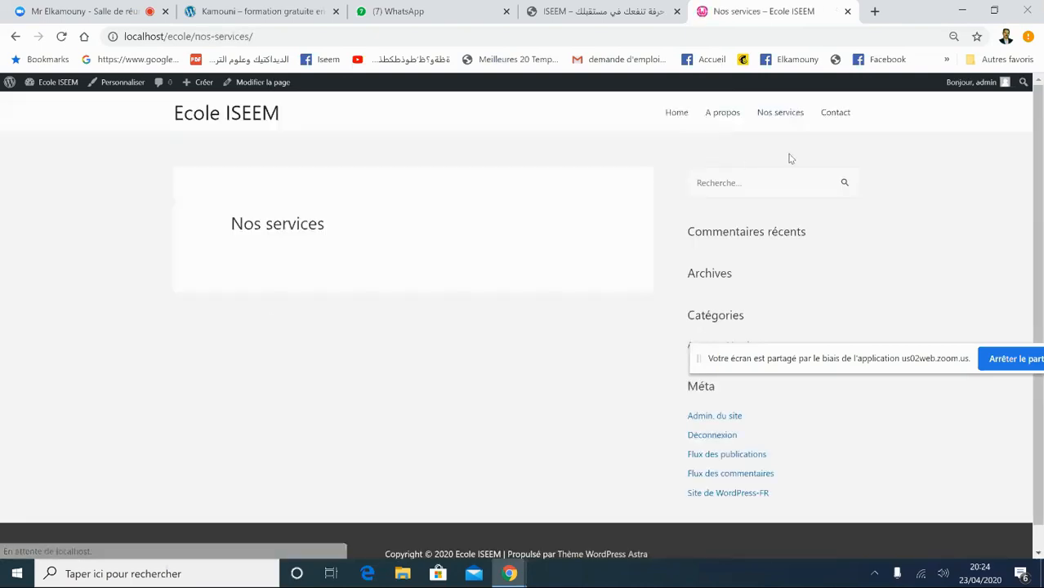
left_click(852, 123)
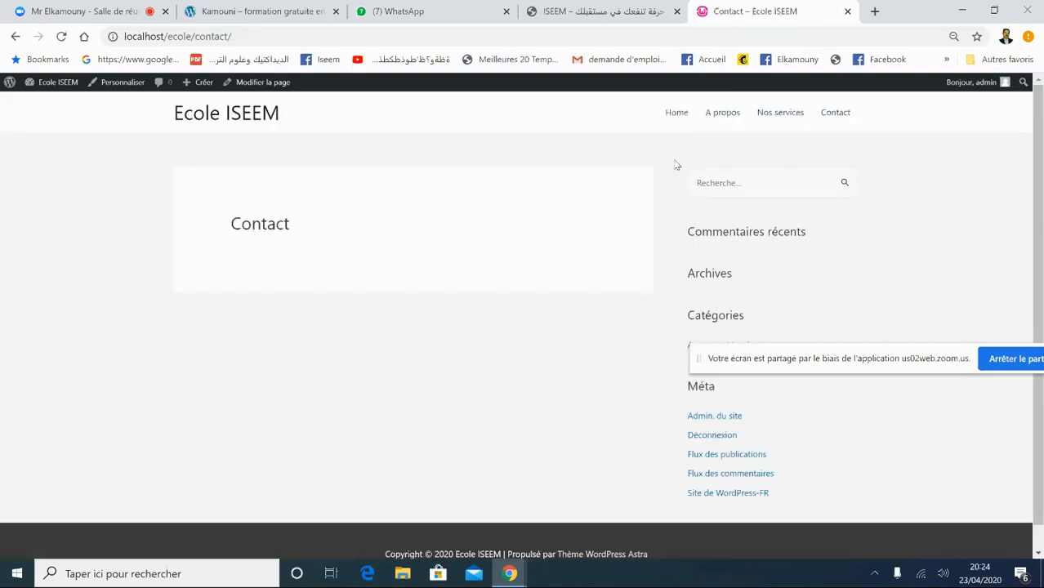
left_click(673, 117)
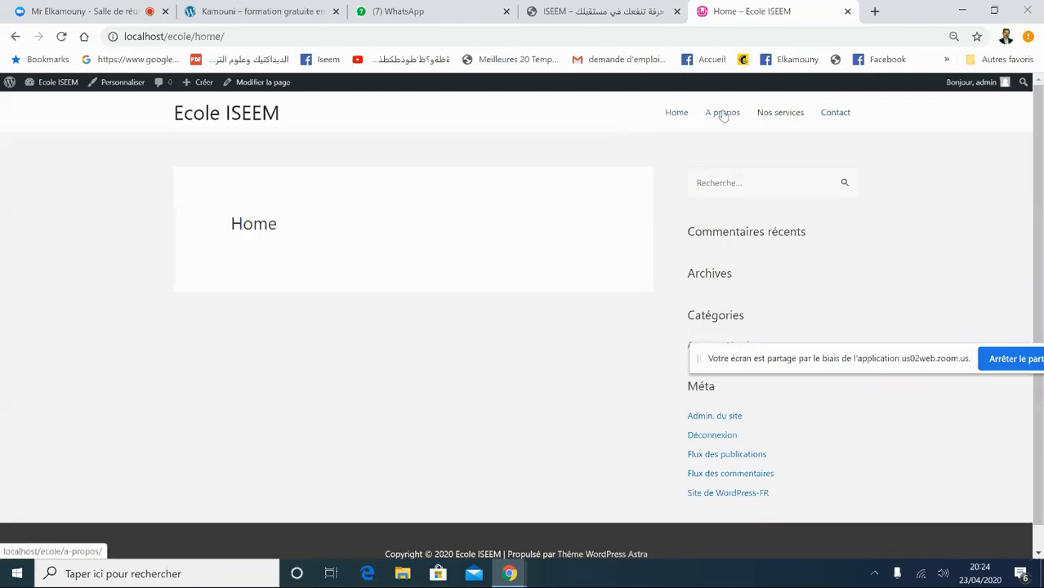
- Glance at the other open browser tabs, then return to the Ecole ISEEM Home page
left_click(602, 11)
left_click(766, 8)
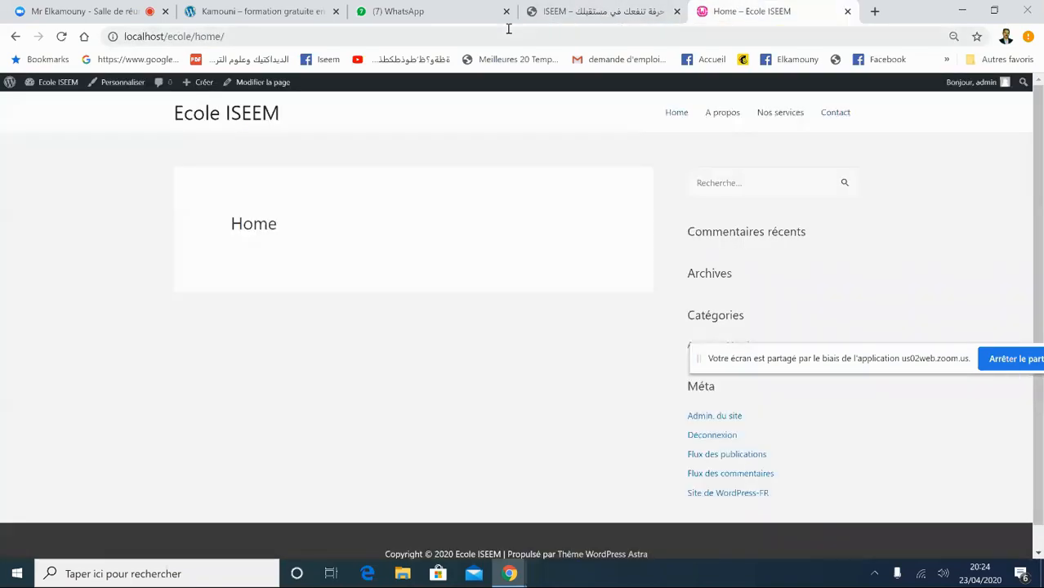
left_click(194, 12)
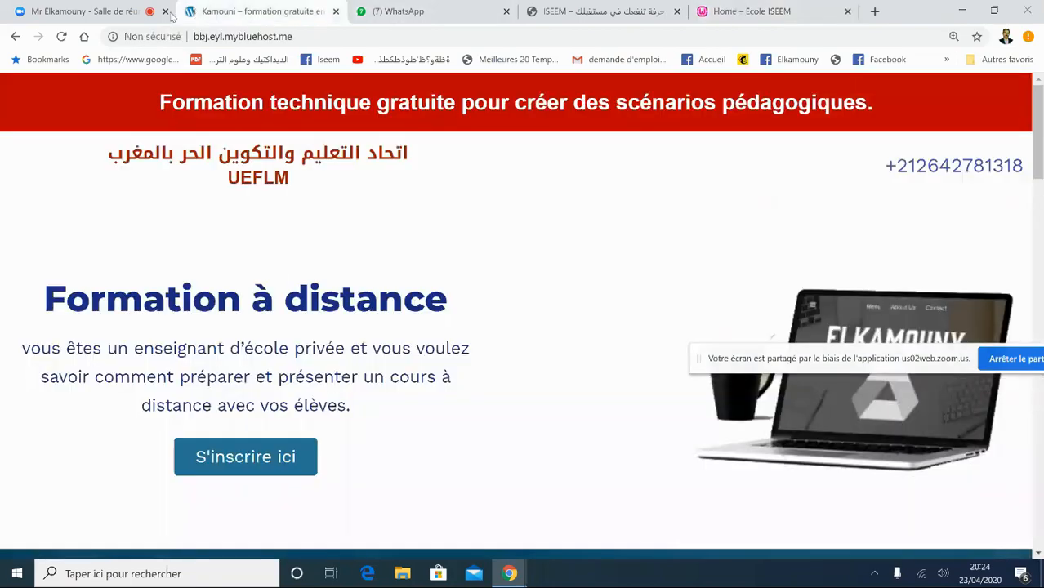
left_click(171, 17)
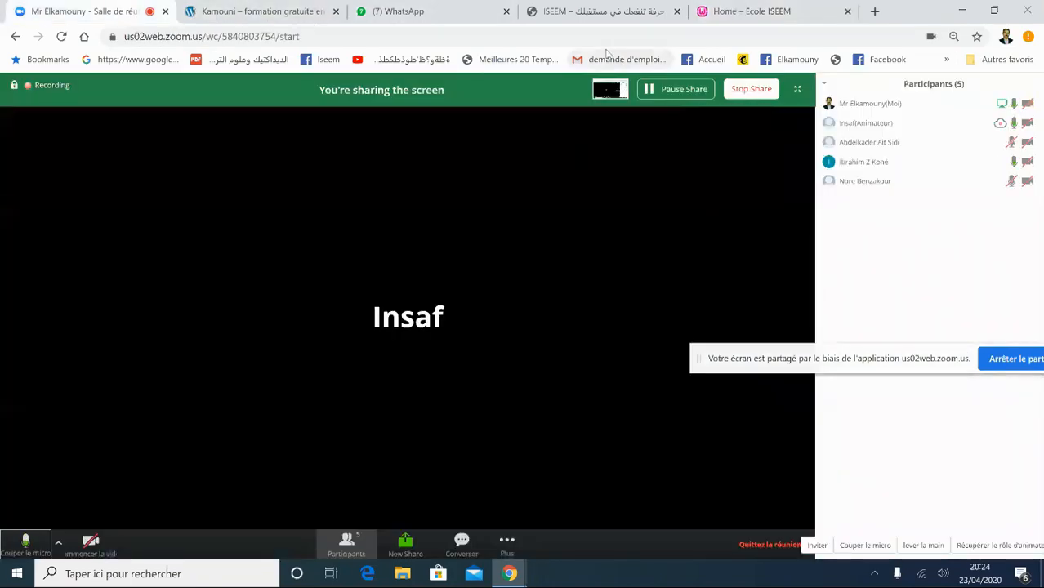
left_click(603, 11)
left_click(782, 11)
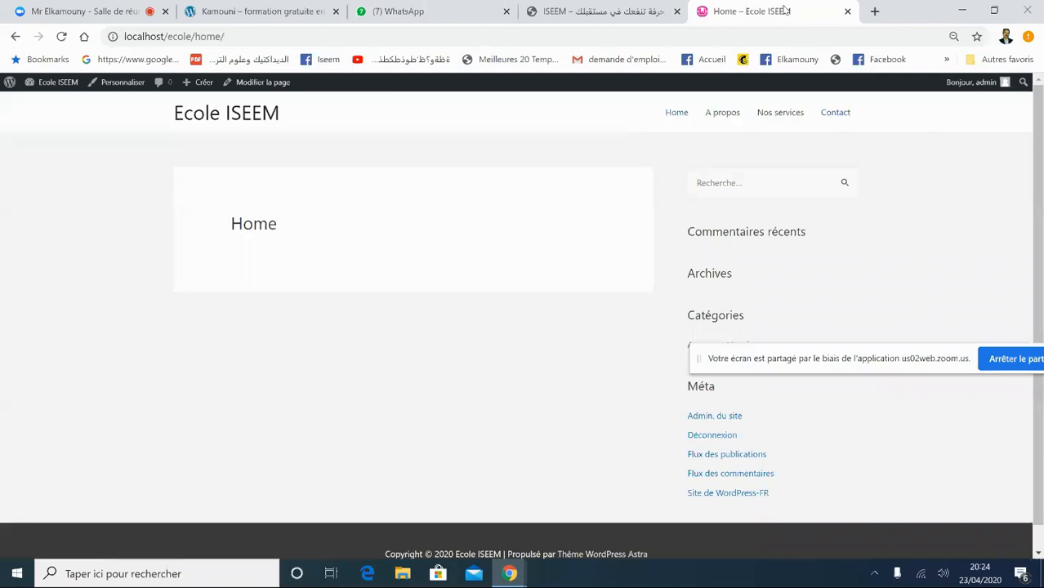
scroll(1039, 187, "down", 1)
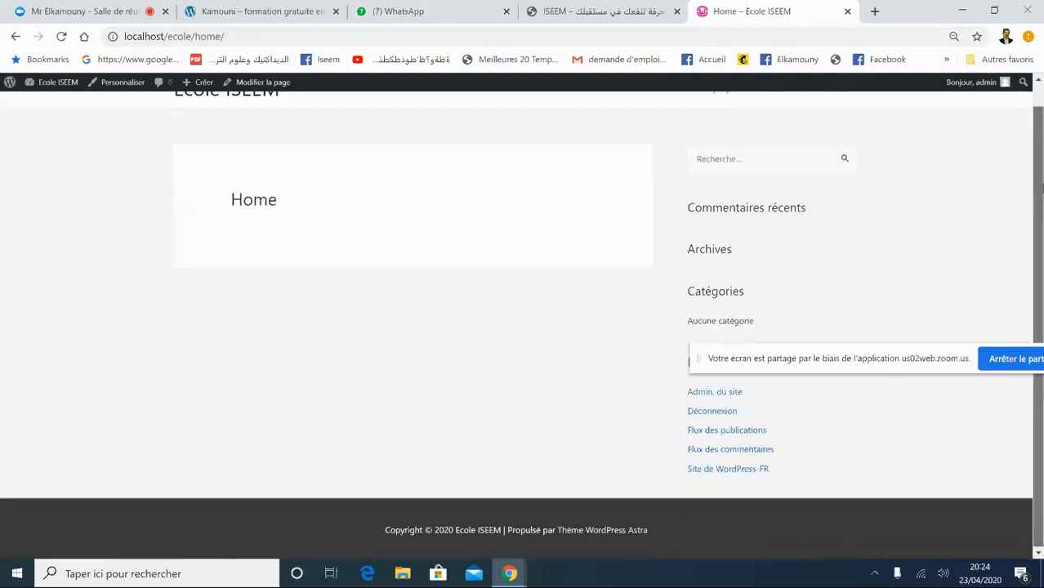
- From the dashboard, browse Commentaires and Articles, then return to Toutes les pages listing A propos, Contact, Home, Nos services
mouse_move(56, 83)
left_click(57, 103)
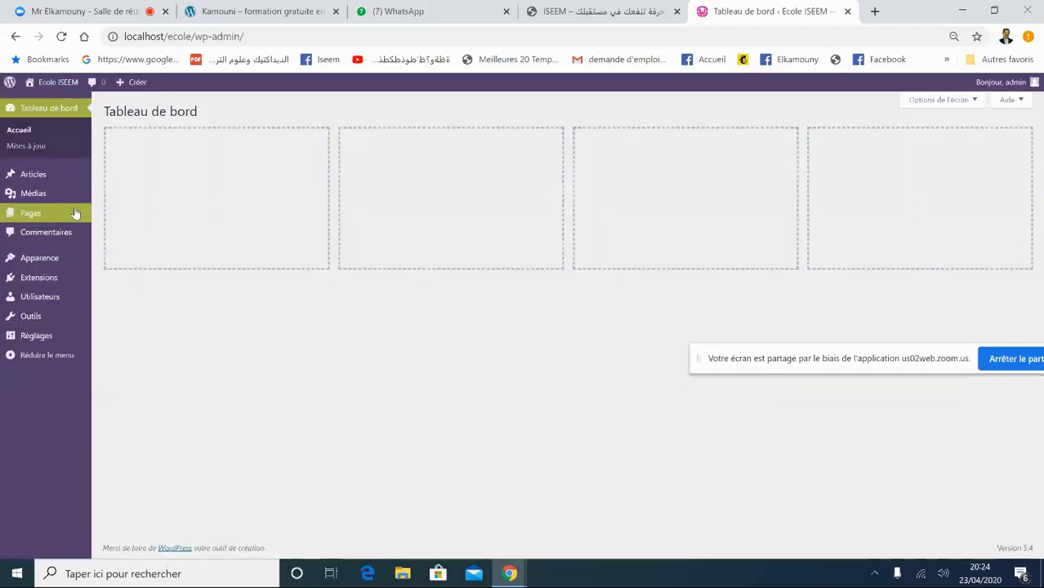
mouse_move(71, 210)
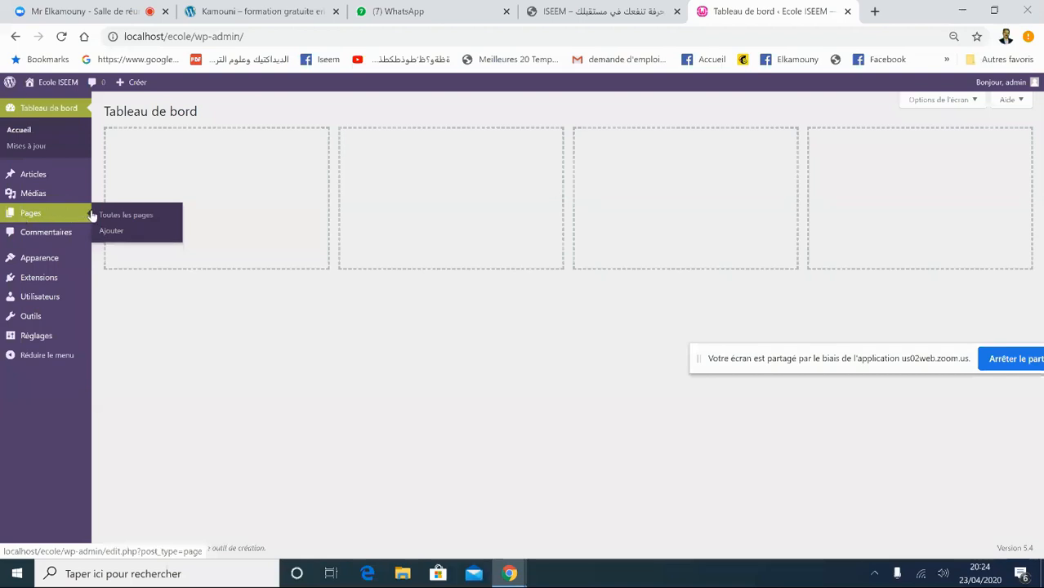
left_click(126, 215)
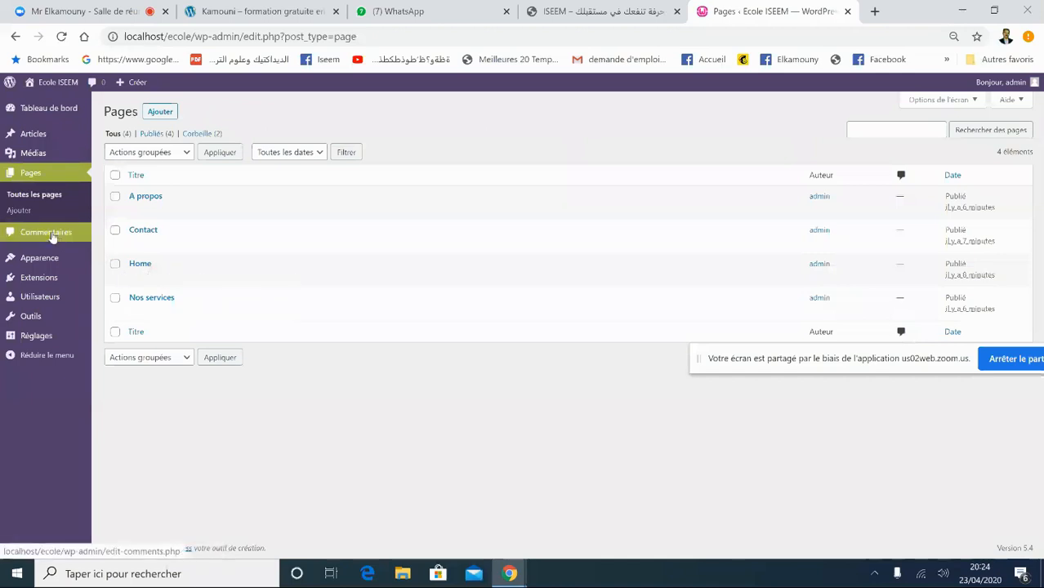
left_click(51, 234)
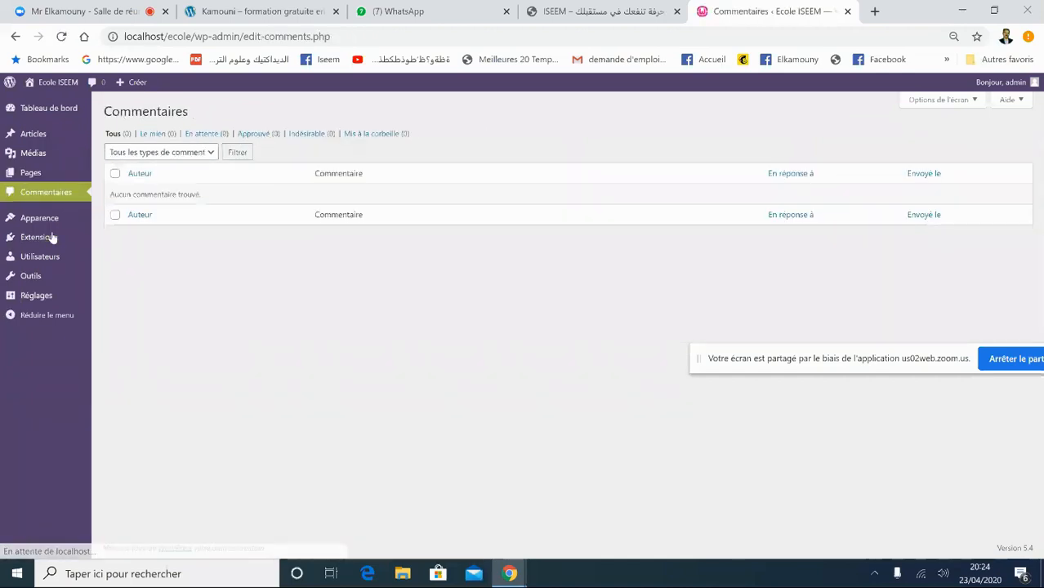
left_click(33, 136)
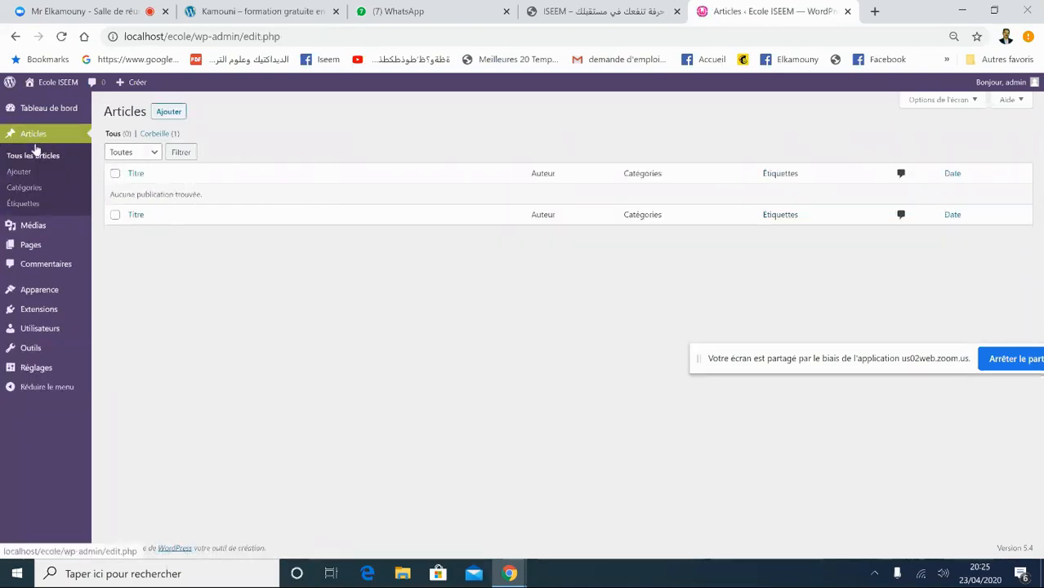
left_click(45, 247)
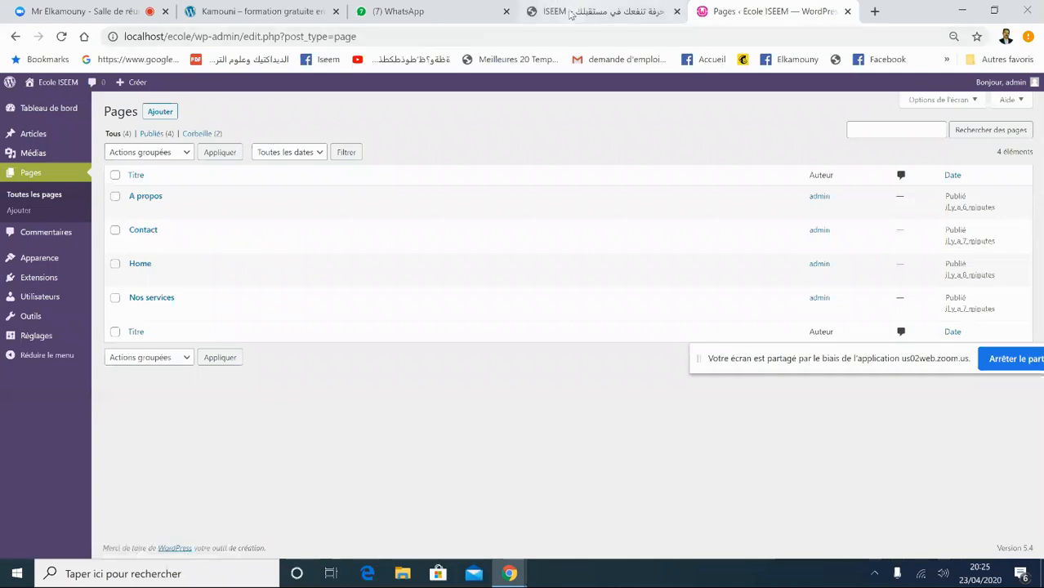
left_click(568, 14)
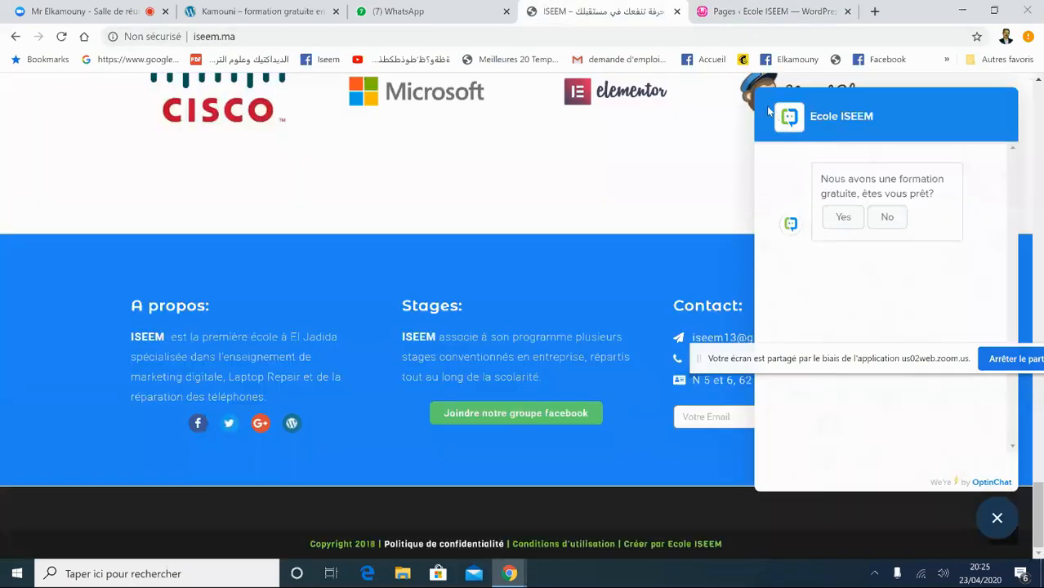
left_click(992, 517)
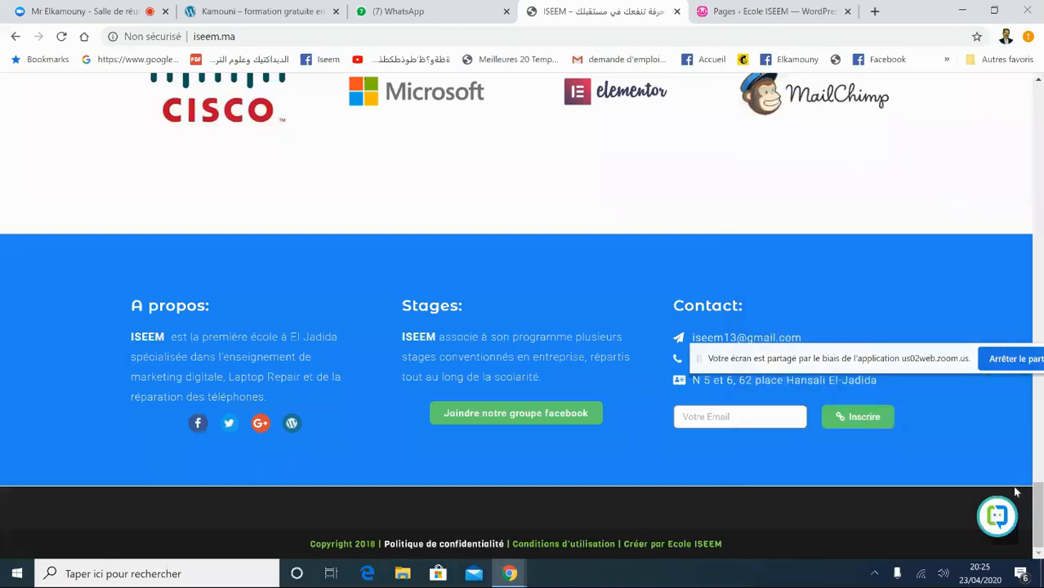
left_click_drag(1040, 507, 1040, 109)
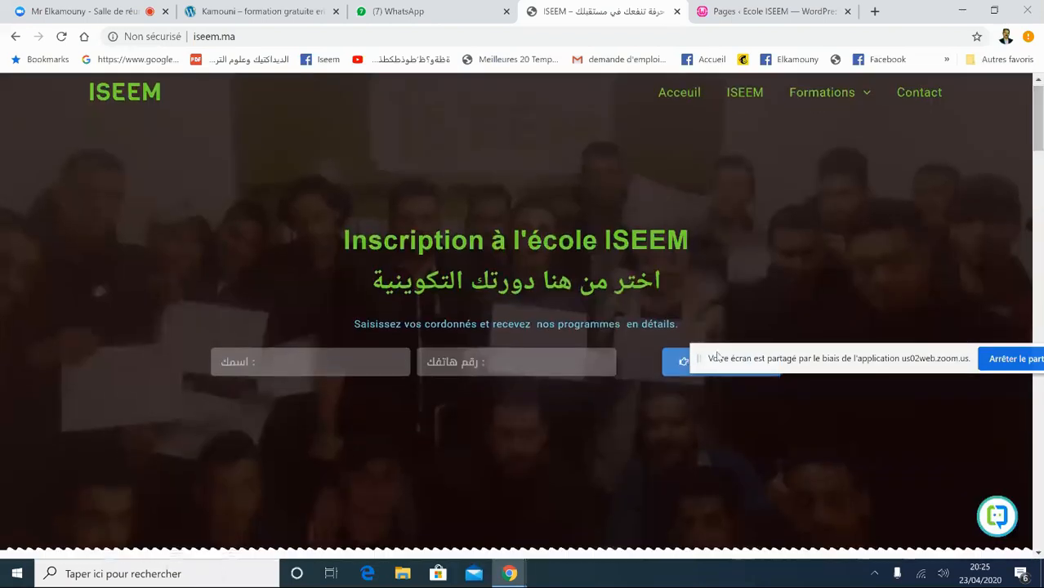
left_click_drag(698, 358, 712, 495)
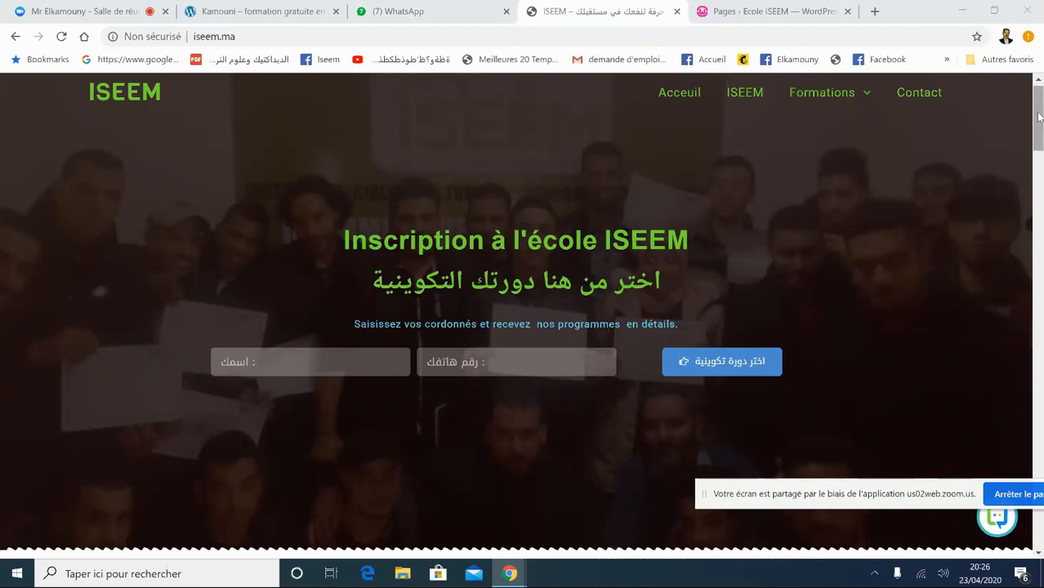
left_click_drag(1039, 120, 1041, 189)
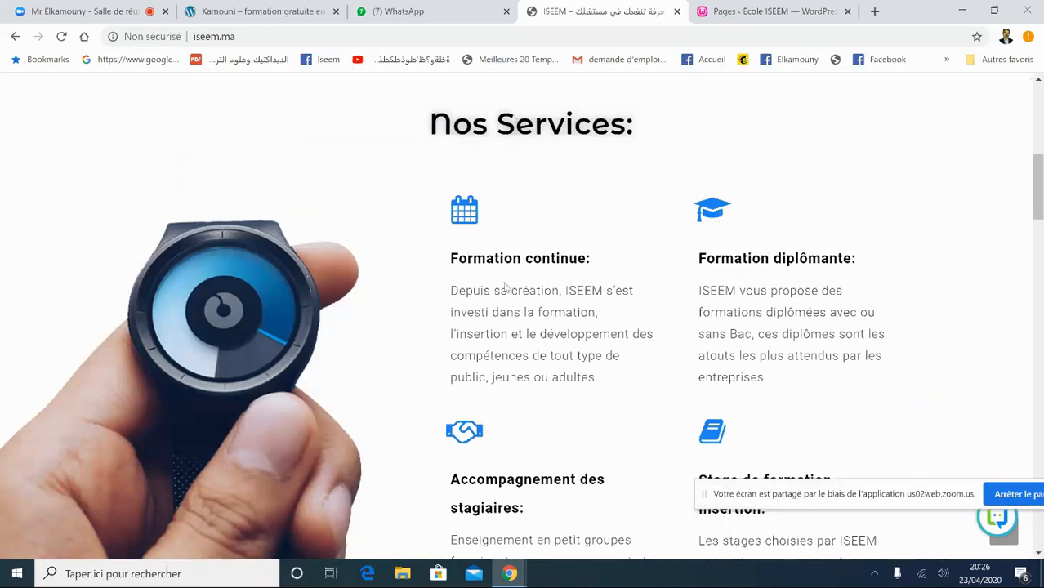
left_click_drag(1042, 184, 1042, 267)
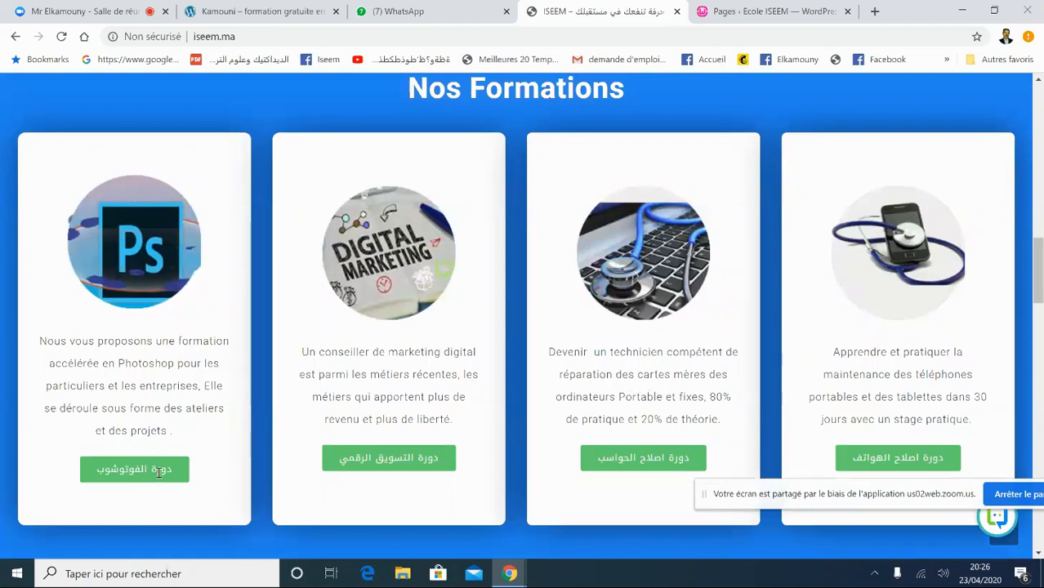
left_click_drag(1035, 262, 1036, 107)
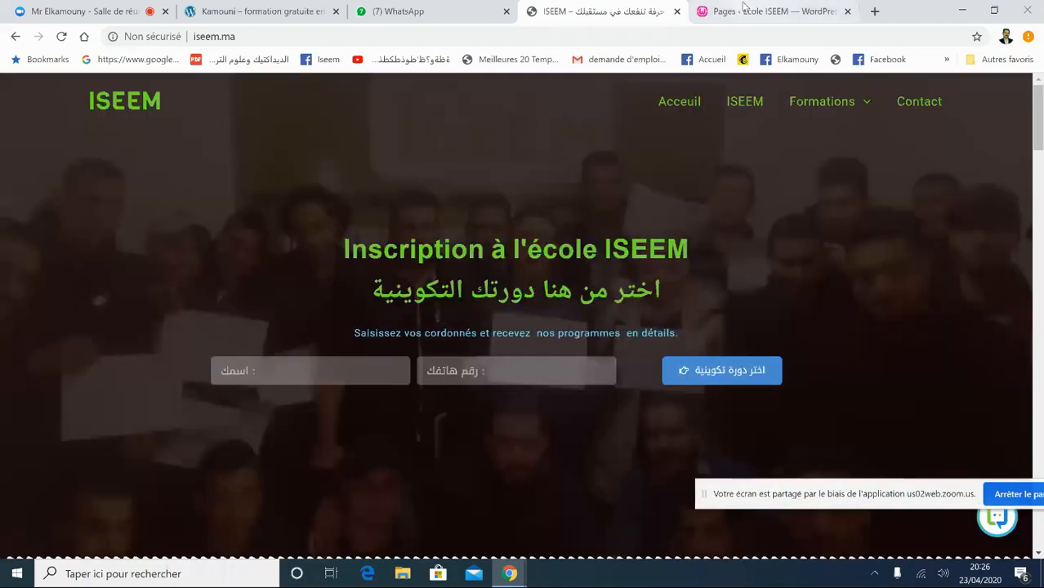
left_click(743, 8)
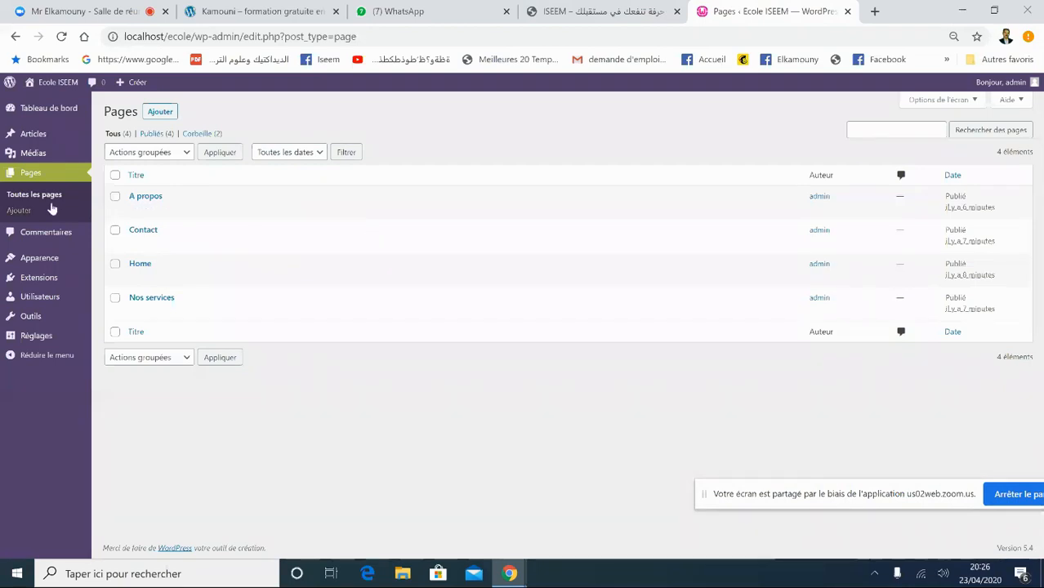
- Go to Extensions > Extensions installées in the admin sidebar
mouse_move(43, 262)
mouse_move(63, 295)
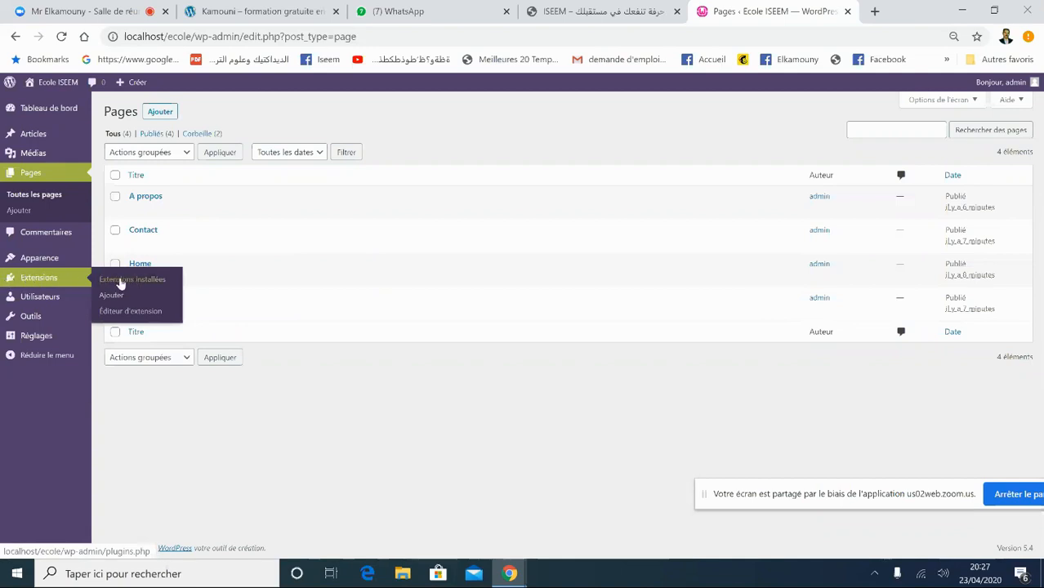
left_click(121, 282)
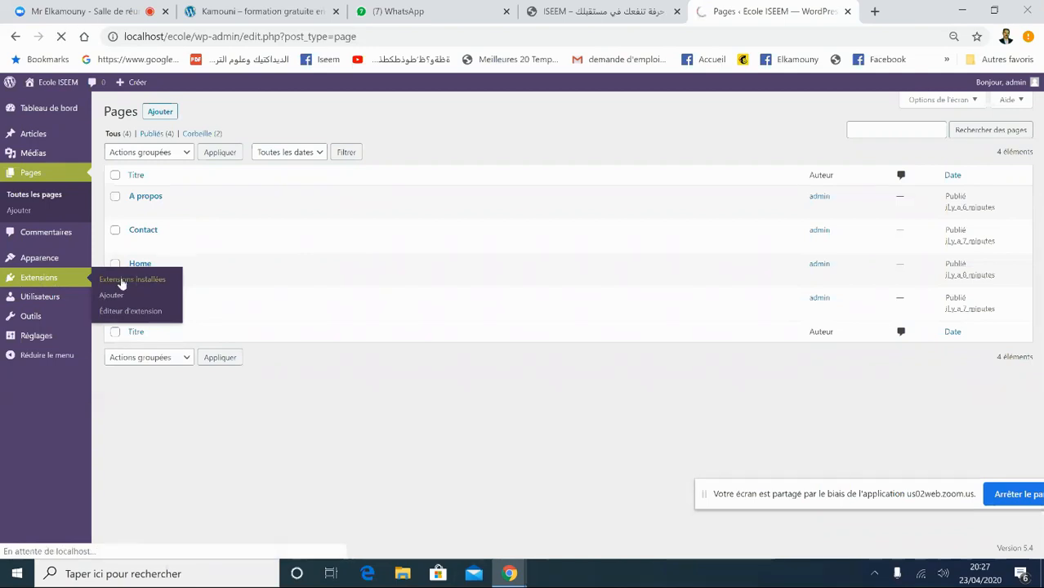
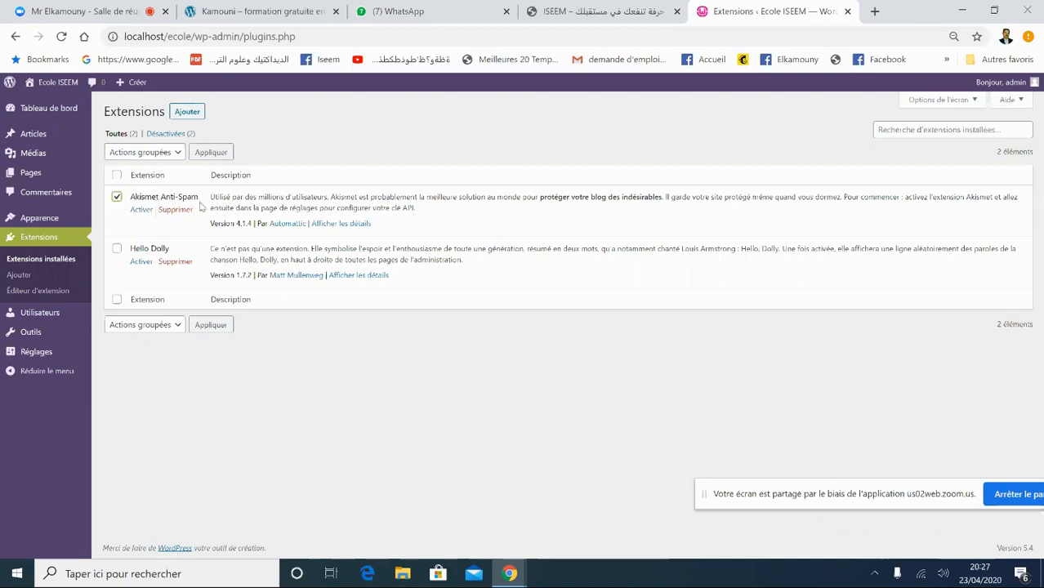
- Activate the Akismet Anti-Spam plugin and bring up its 'Configurez votre compte Akismet' setup page
left_click(138, 210)
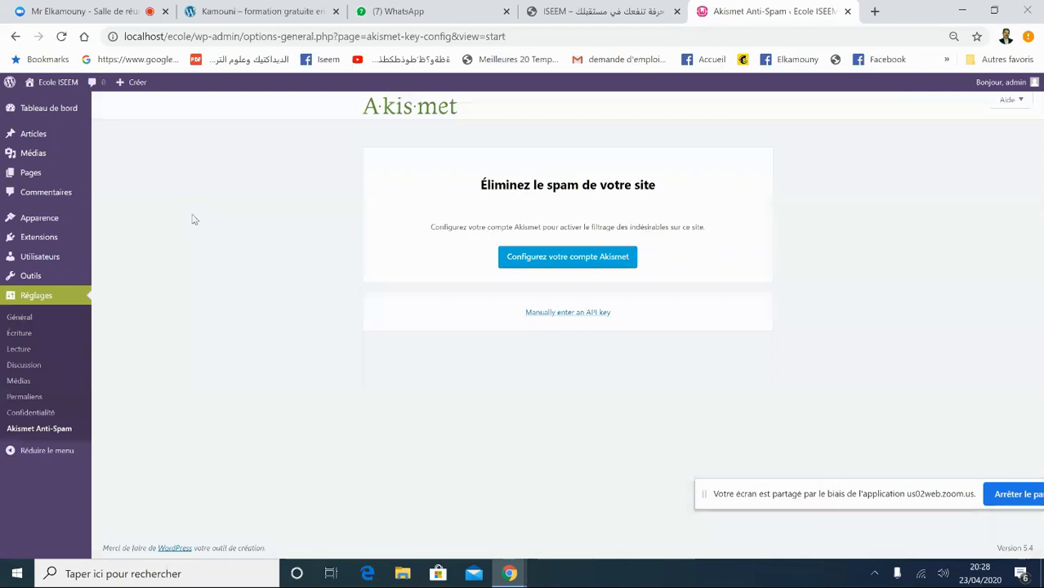
left_click(543, 267)
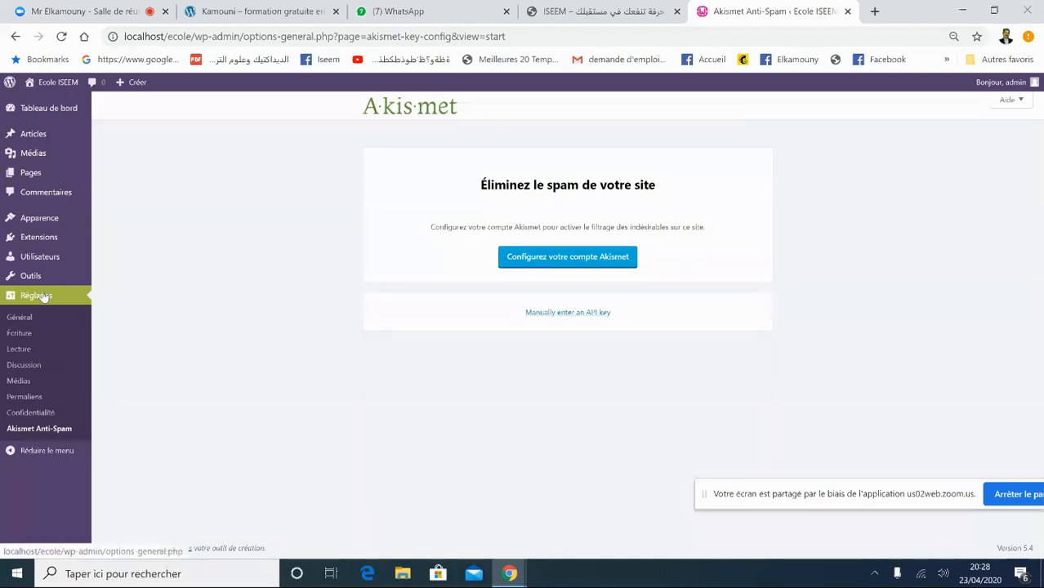
- In Extensions installées, delete the Hello Dolly plugin and confirm removing its data
mouse_move(38, 254)
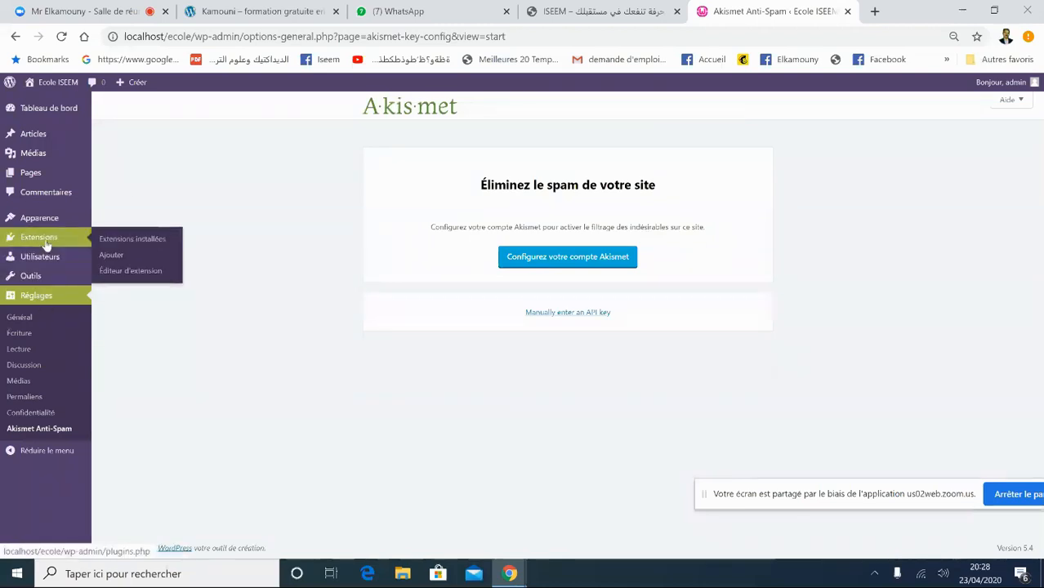
left_click(125, 242)
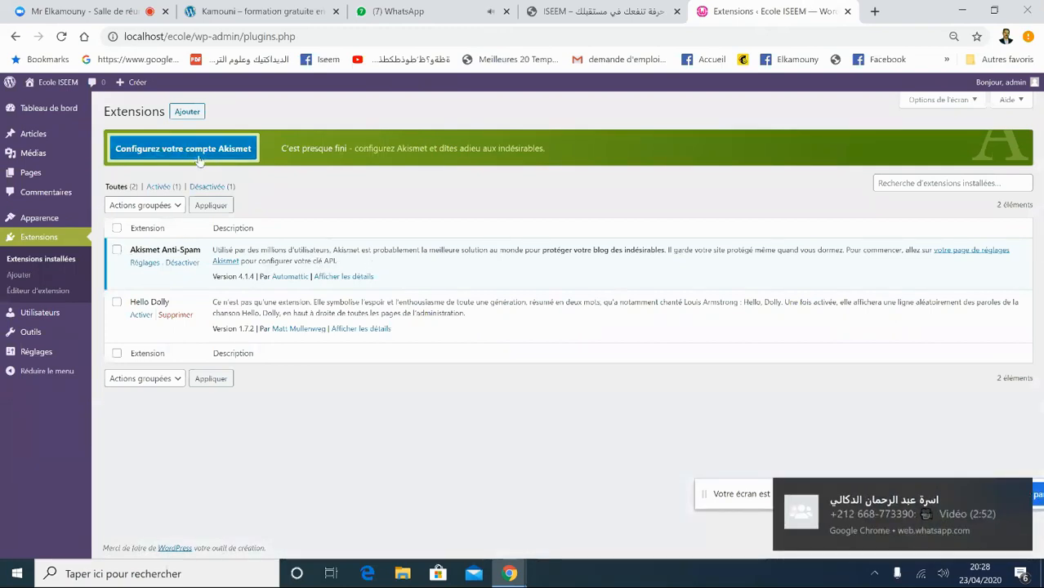
left_click(1018, 491)
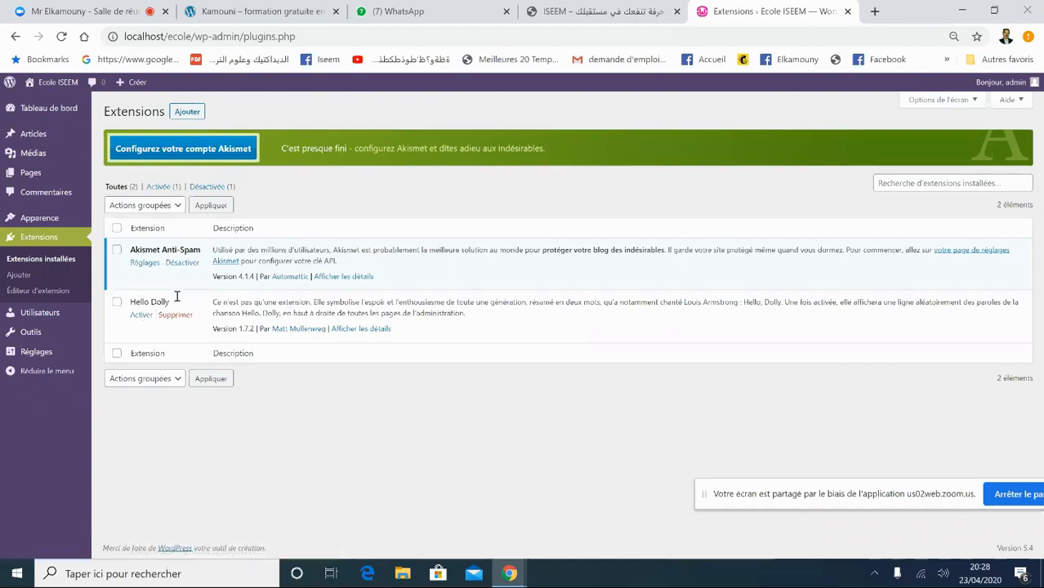
left_click(117, 304)
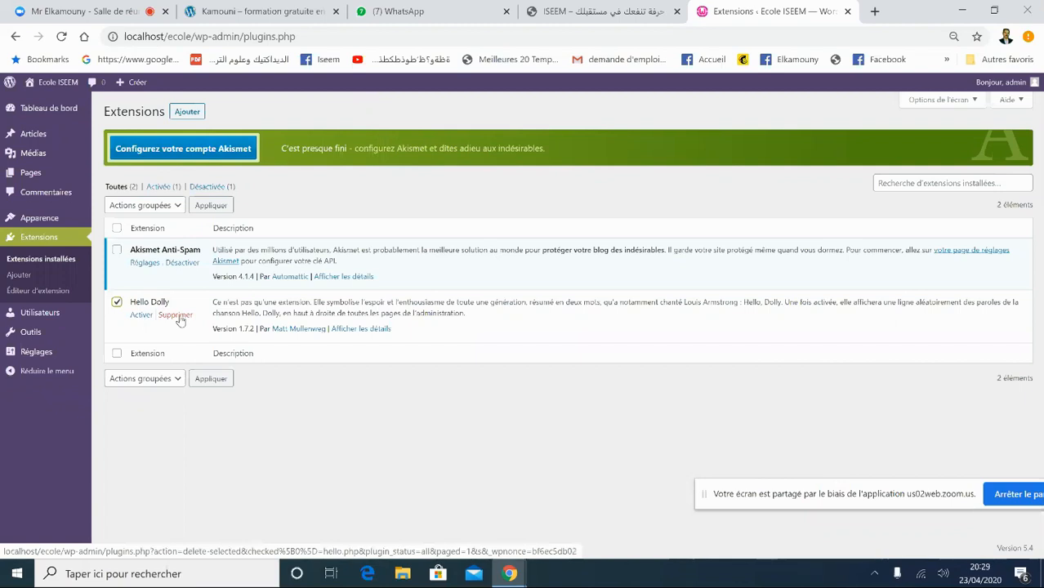
left_click(175, 314)
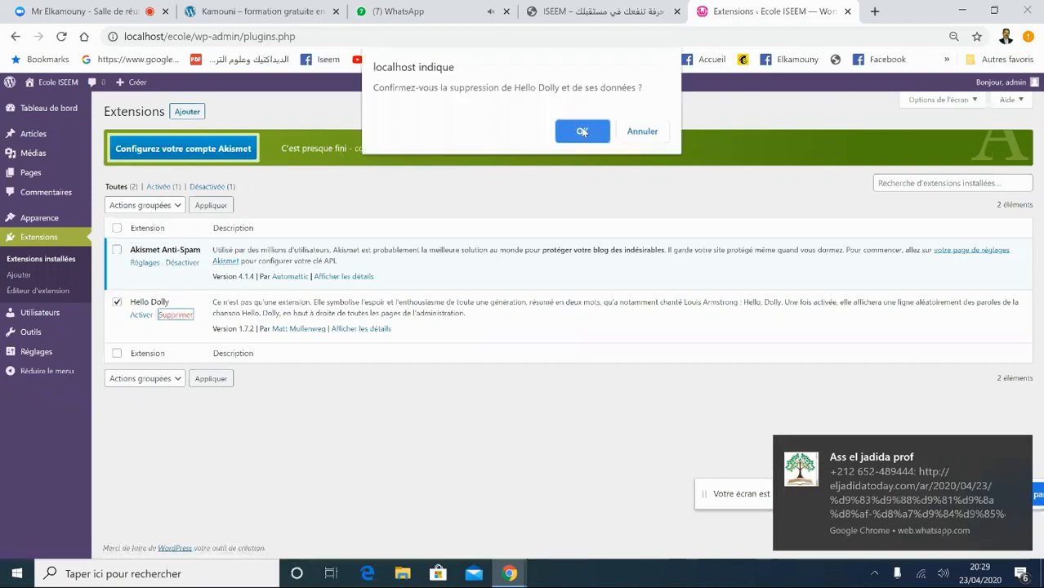
left_click(582, 133)
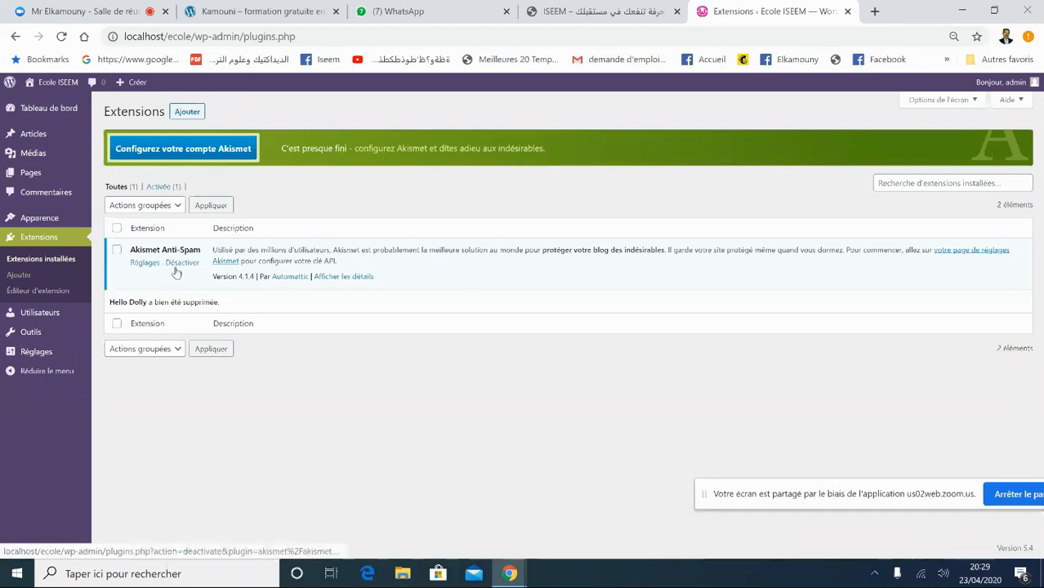
- Show the Populaires list on the Add Plugins page, then switch to the ISEEM site tab
left_click(187, 115)
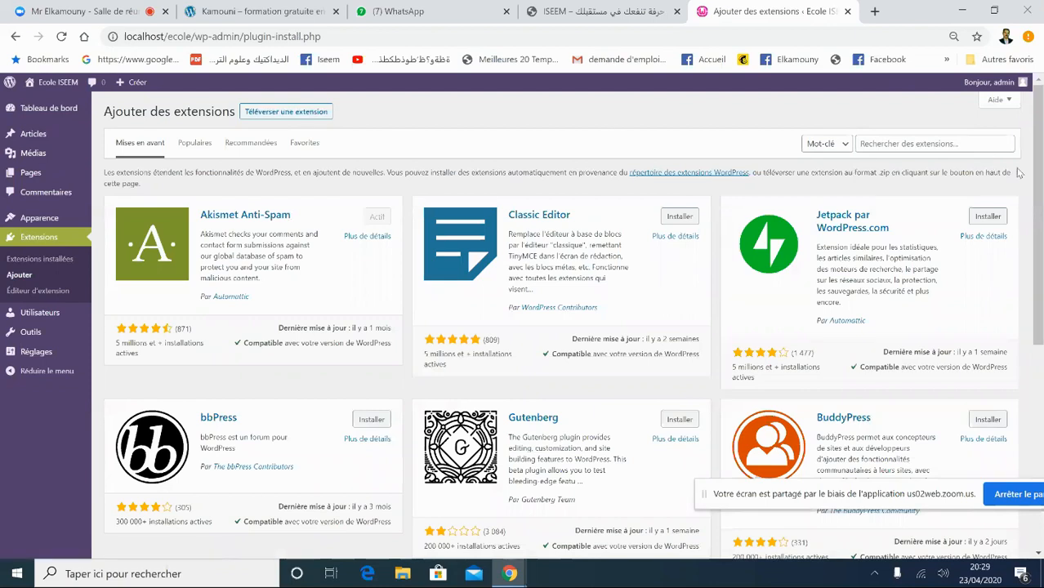
mouse_move(1036, 174)
left_mouse_down()
mouse_move(1037, 252)
mouse_move(1039, 166)
left_mouse_up()
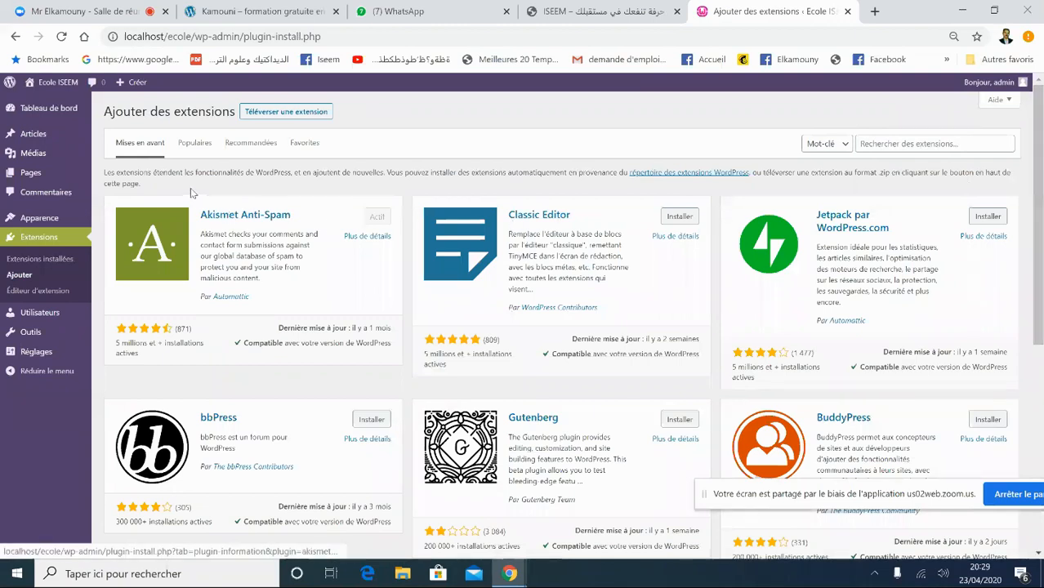
left_click(193, 143)
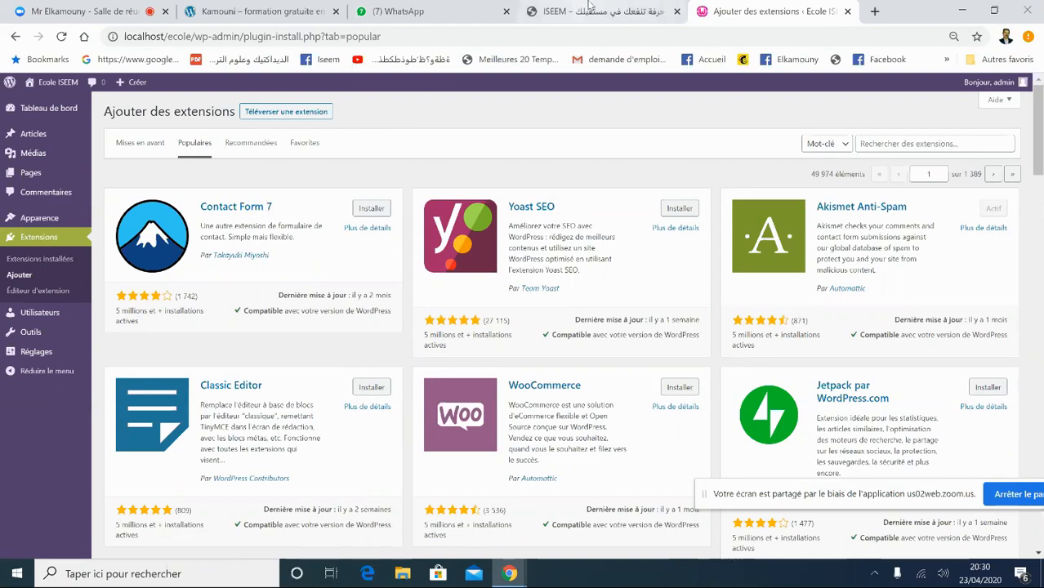
left_click(589, 8)
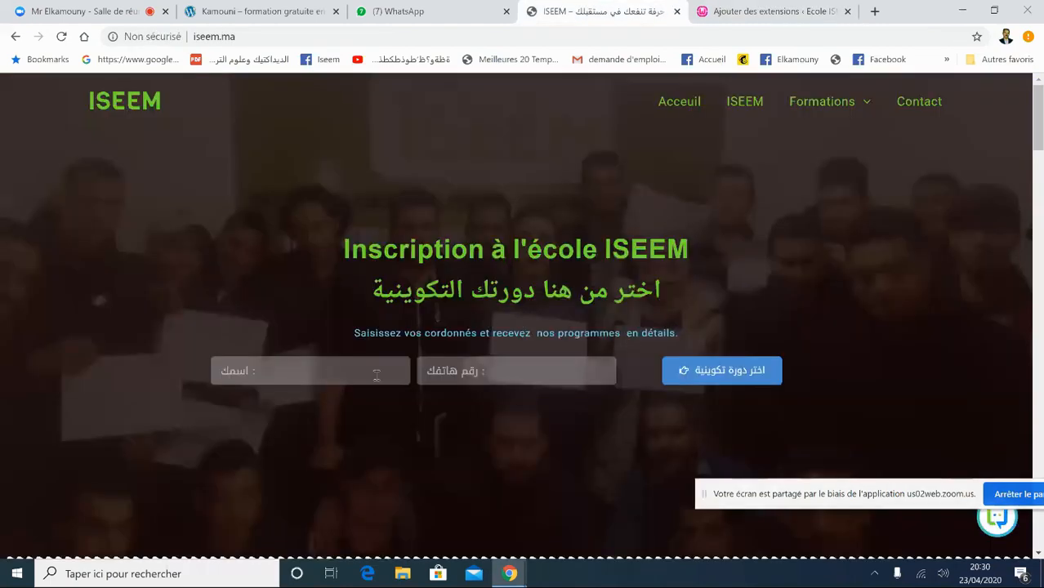
- Switch back to the 'Ajouter des extensions' WordPress tab
left_click(752, 12)
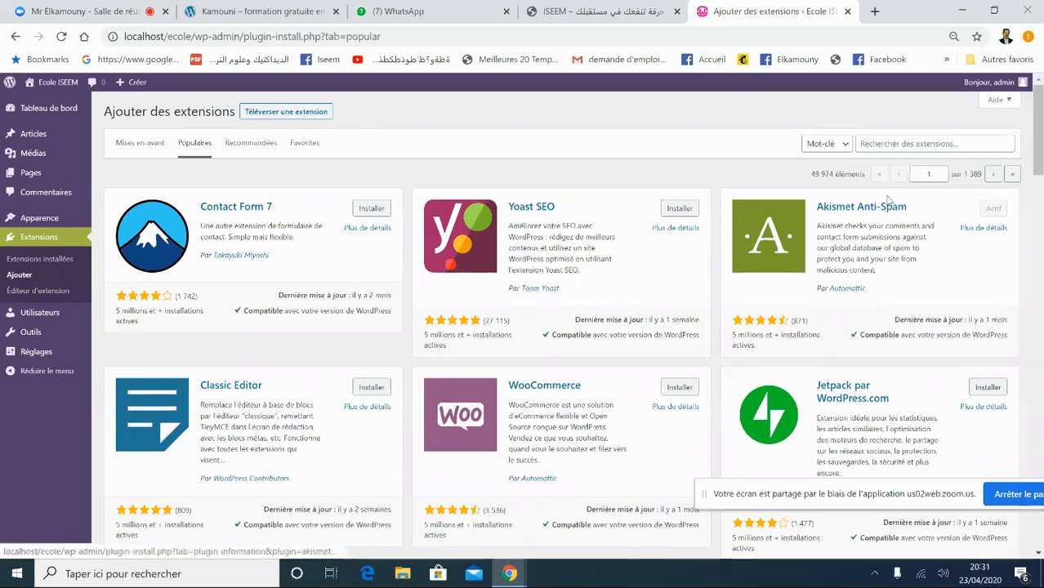
- Select the full URL of the popular plugins page in the address bar
mouse_move(1039, 164)
left_mouse_down()
mouse_move(1038, 254)
mouse_move(1039, 163)
left_mouse_up()
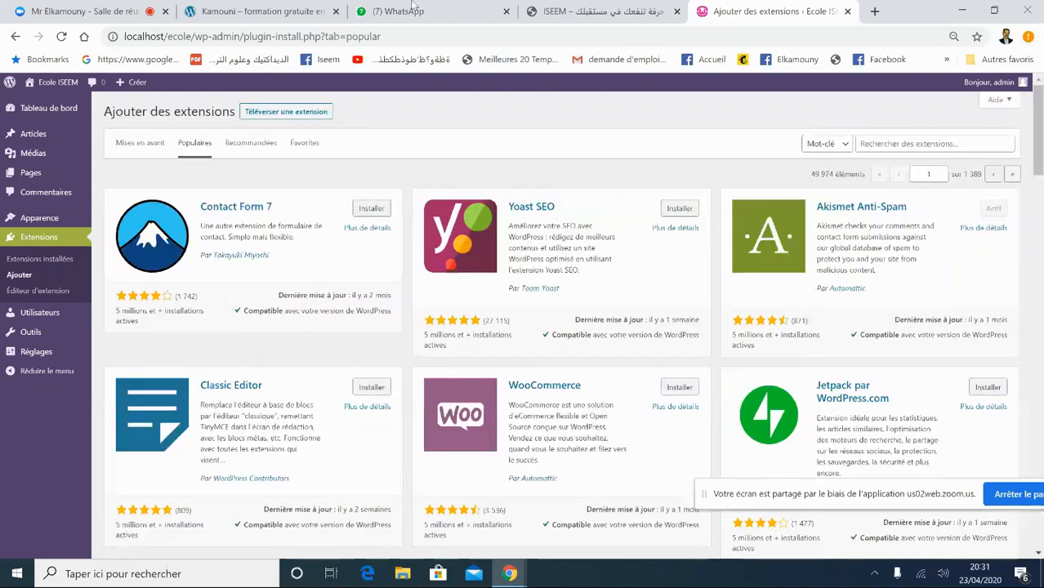
left_click(129, 38)
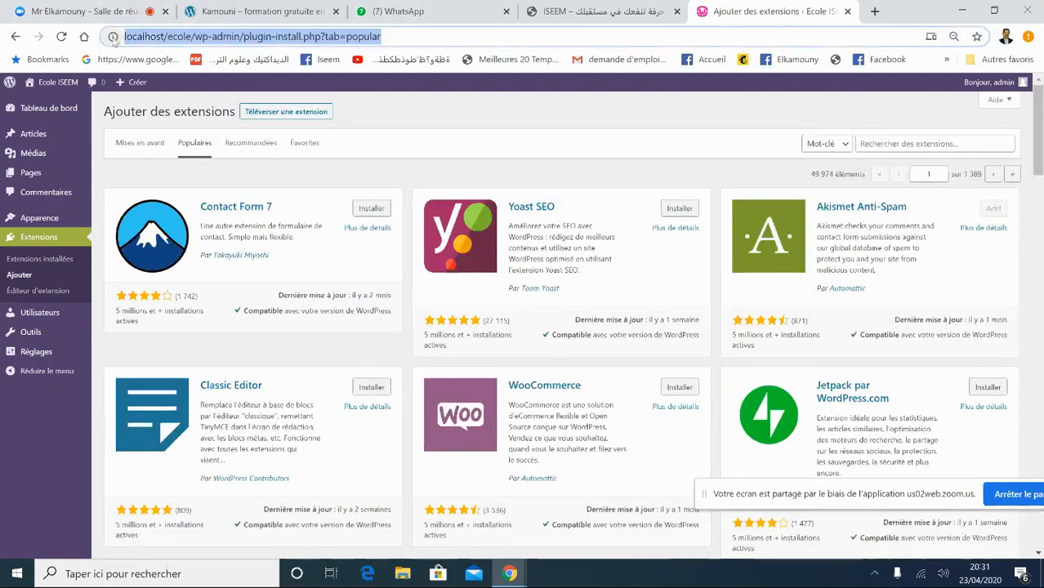
left_click(113, 36)
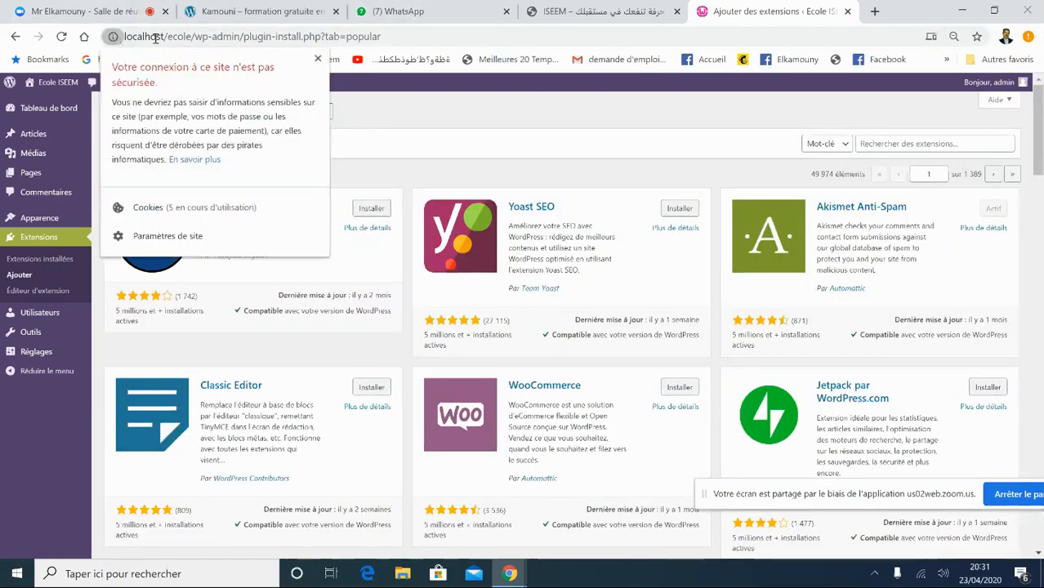
left_click(318, 59)
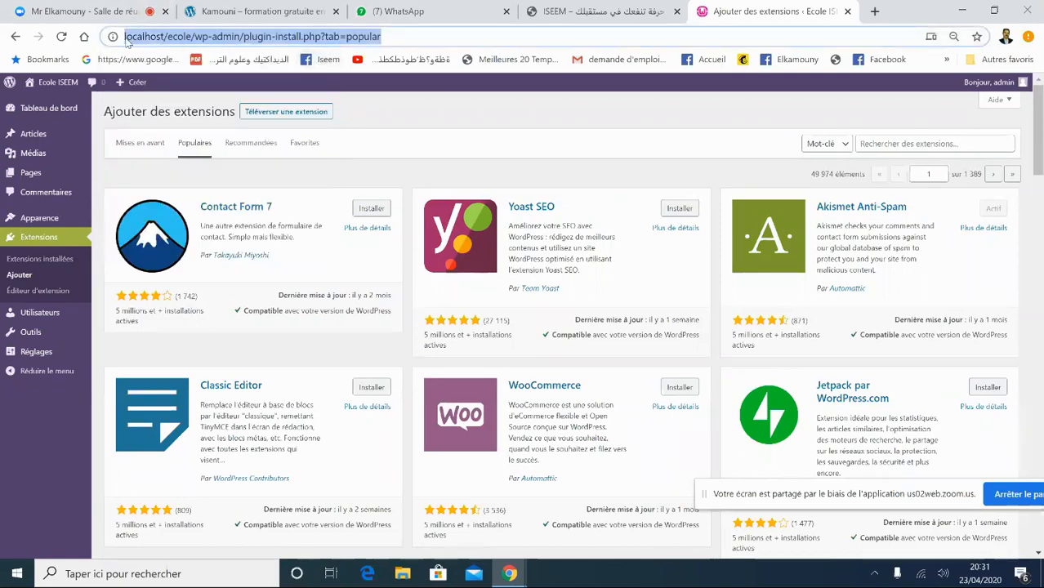
left_click(126, 37)
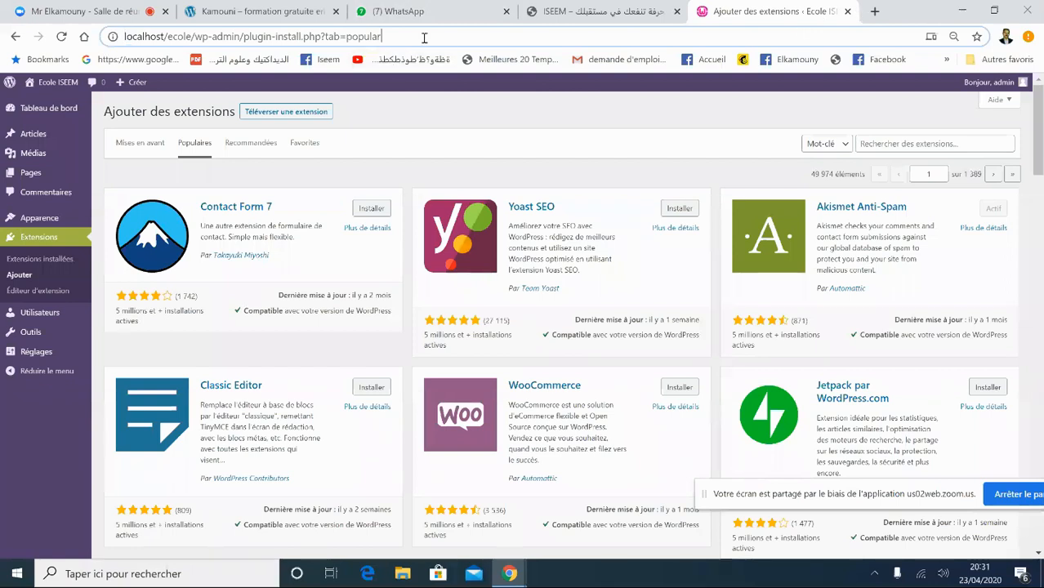
double_click(392, 40)
left_click(392, 40)
key("ctrl+c")
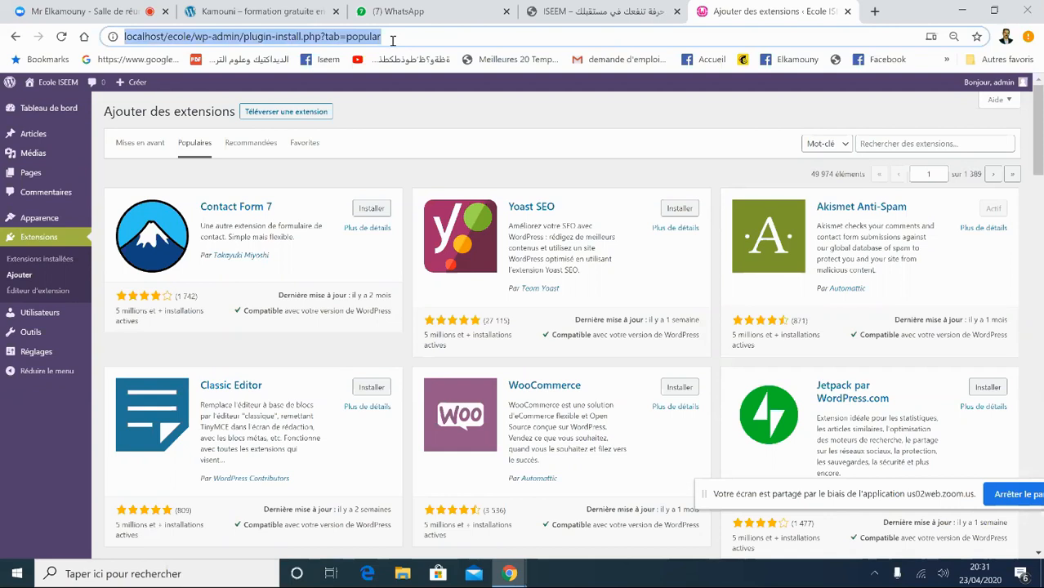
- Paste the plugin-install page URL into the Windows Run box and select its http prefix
key("super+r")
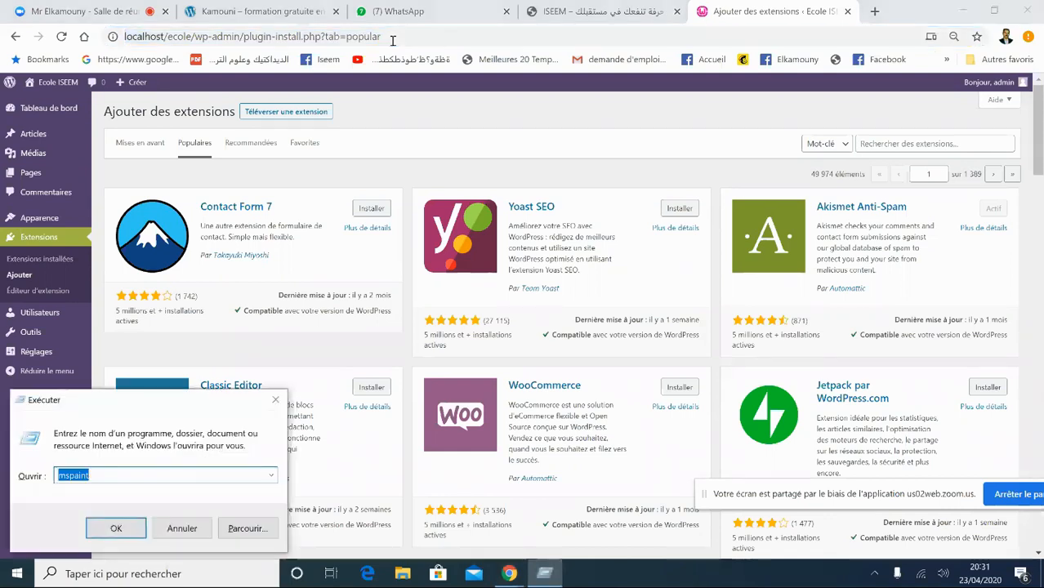
key("ctrl+v")
left_click_drag(214, 476, 2, 500)
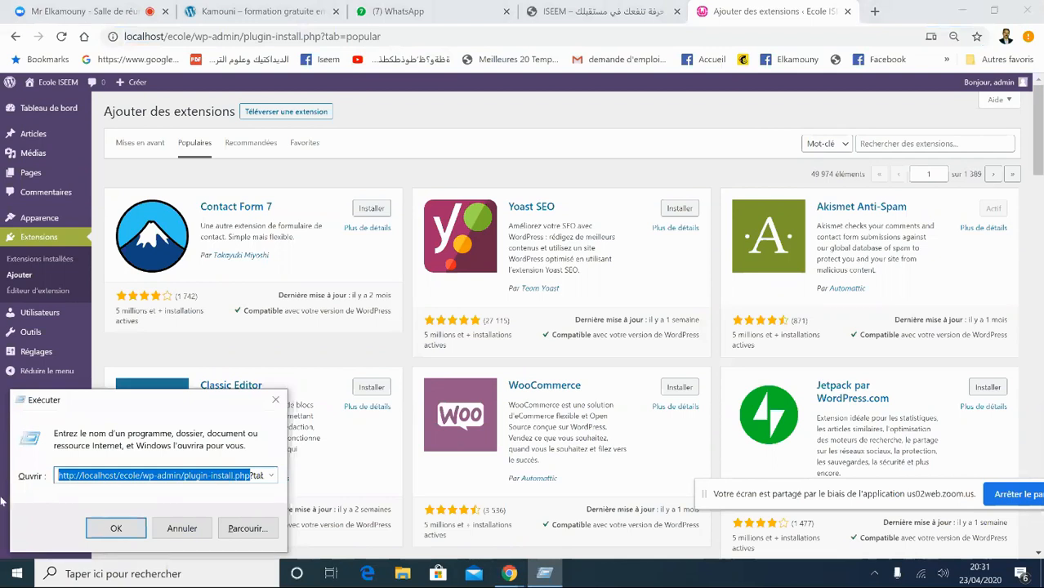
left_click(63, 481)
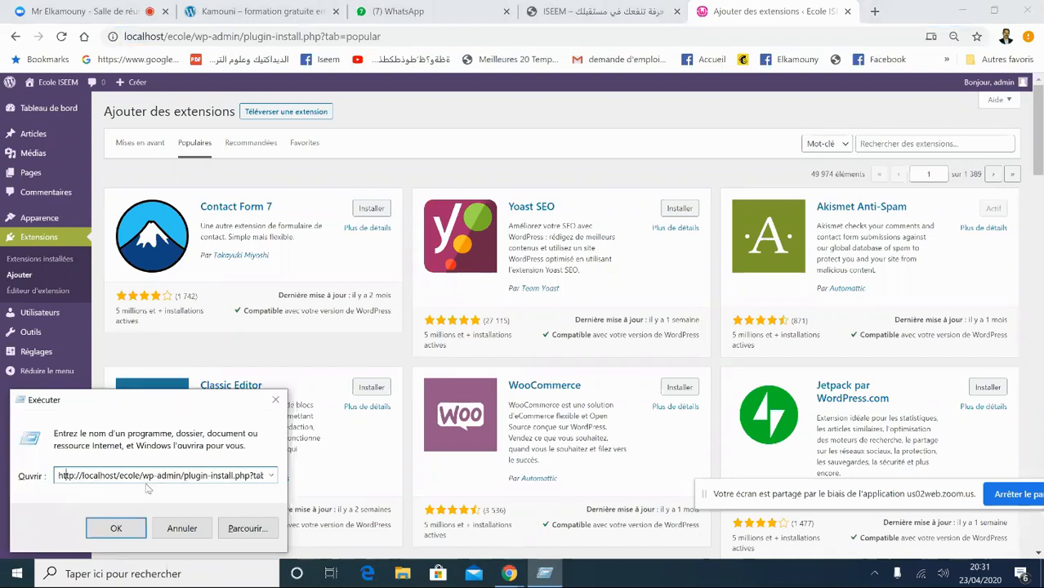
left_click_drag(78, 477, 55, 481)
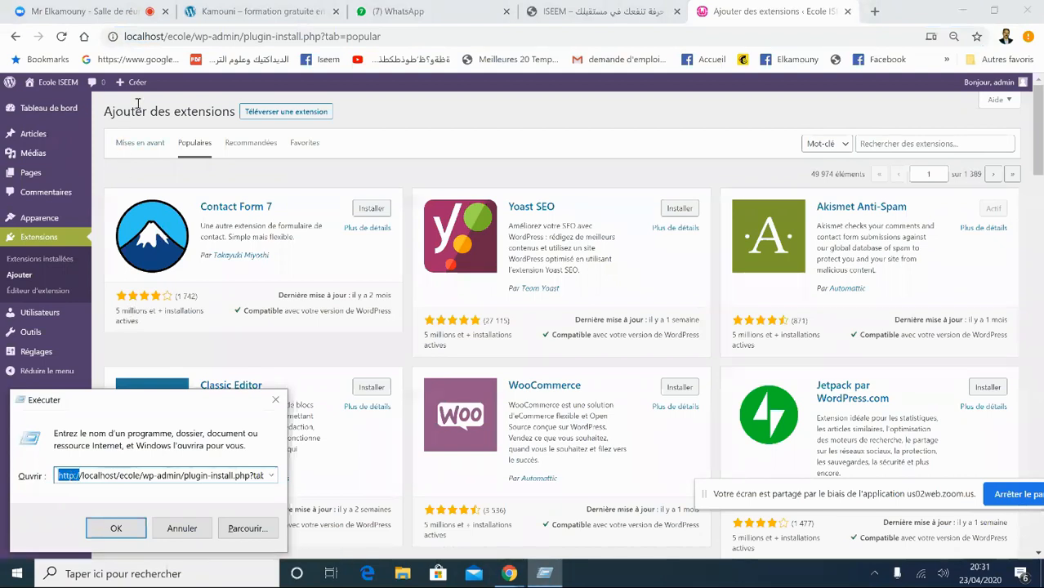
left_click(554, 12)
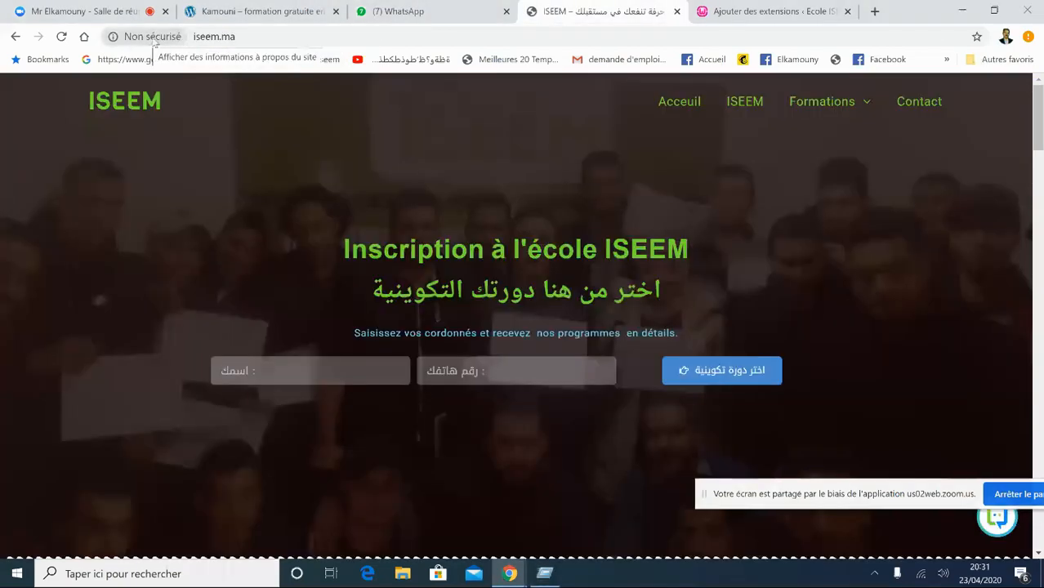
left_click(222, 36)
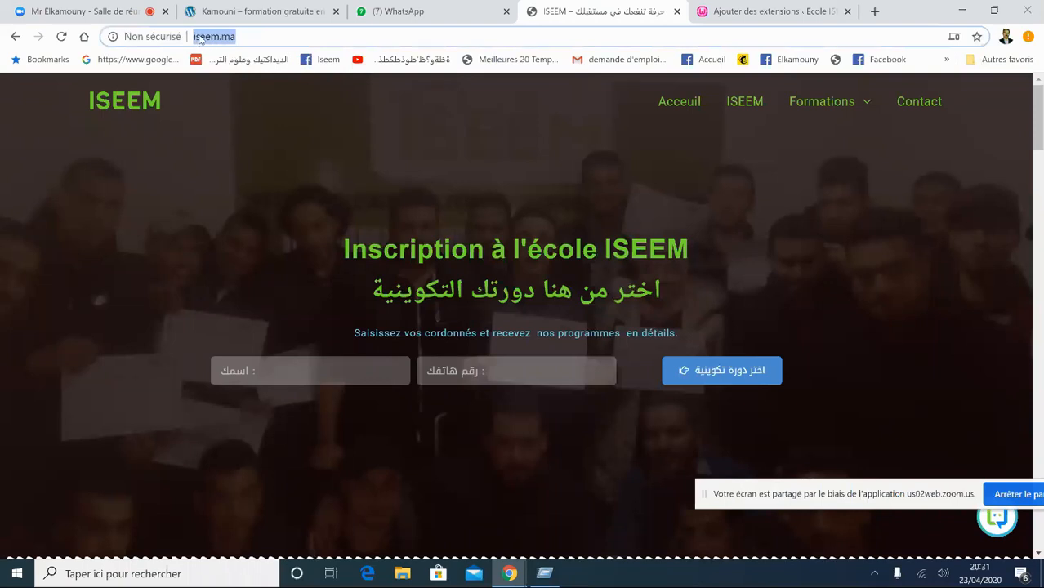
left_click(252, 37)
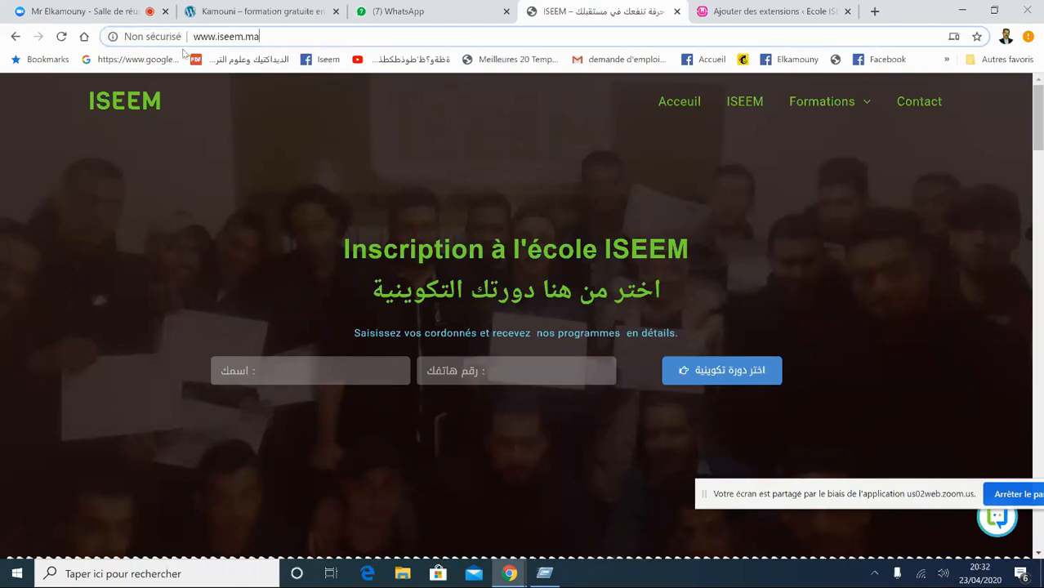
left_click(154, 38)
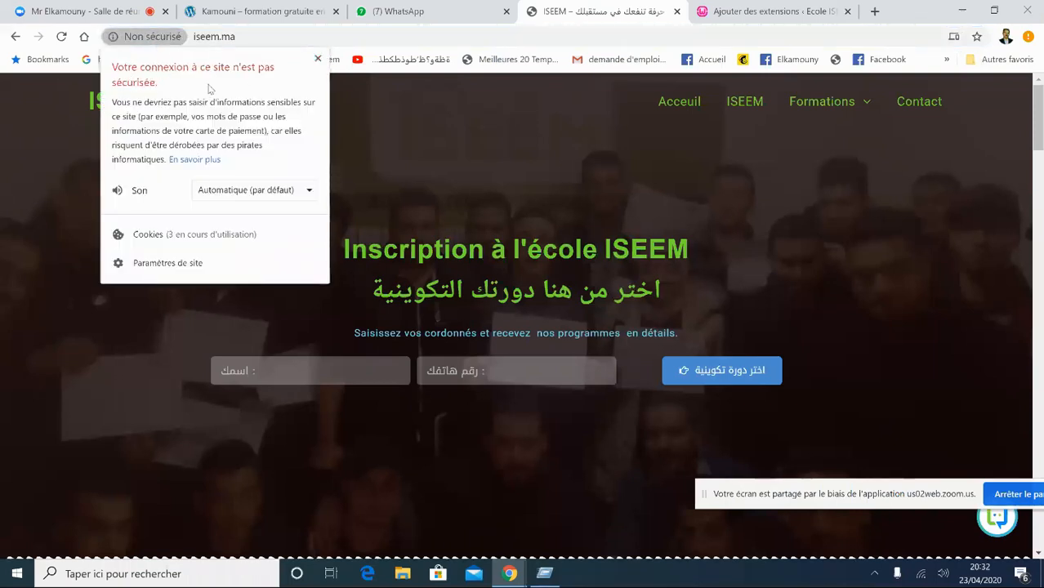
left_click(318, 59)
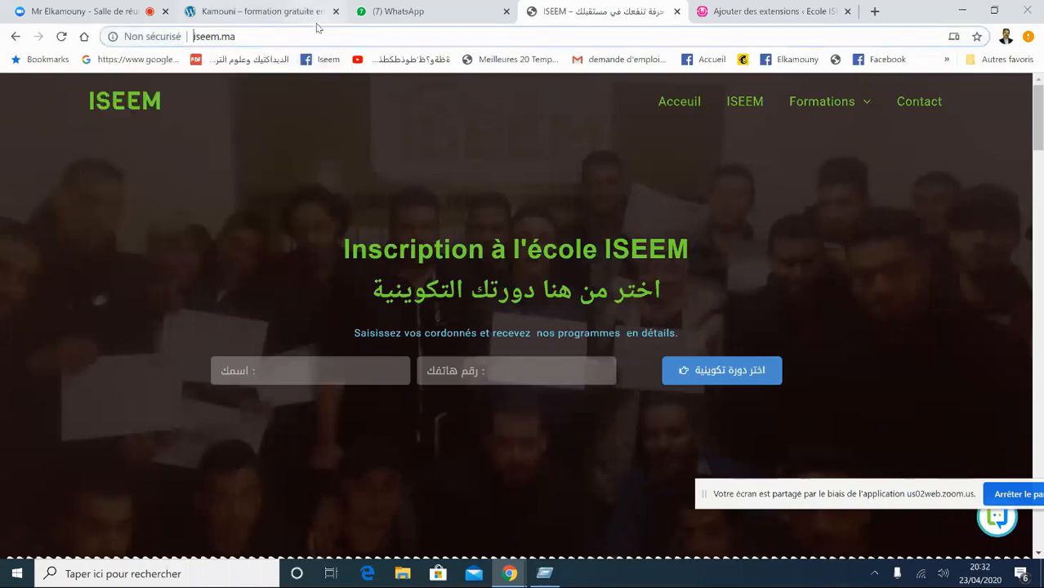
- Pass through the training site and WhatsApp tabs, ending on the WordPress Add Plugins page
left_click(286, 13)
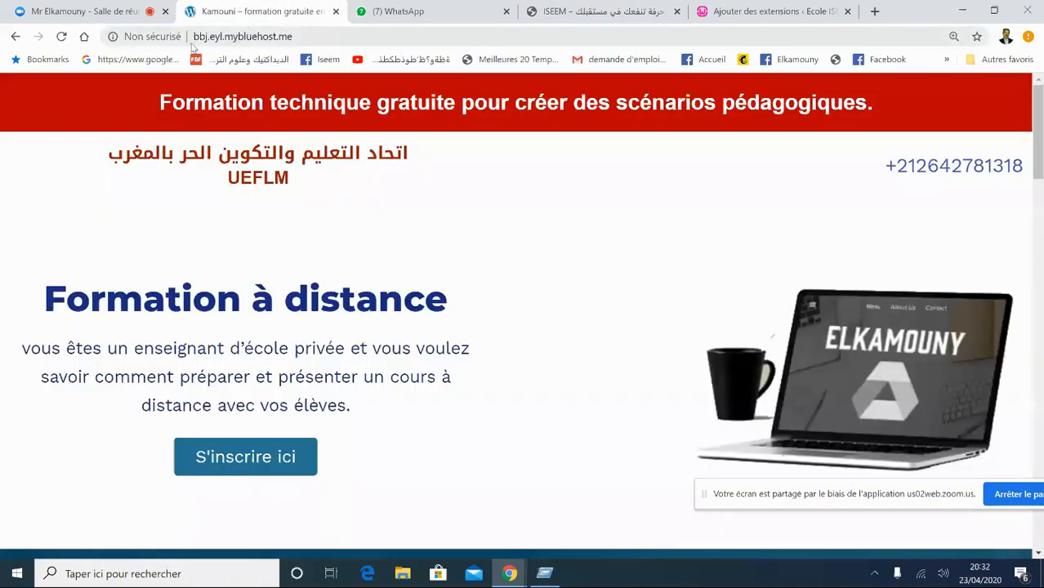
left_click(160, 38)
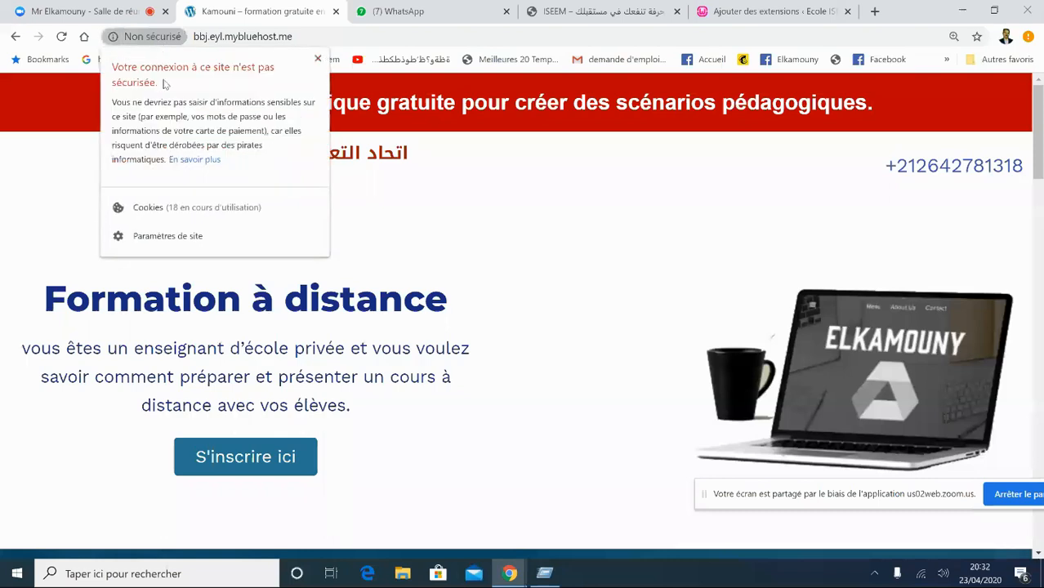
left_click(317, 59)
left_click(389, 10)
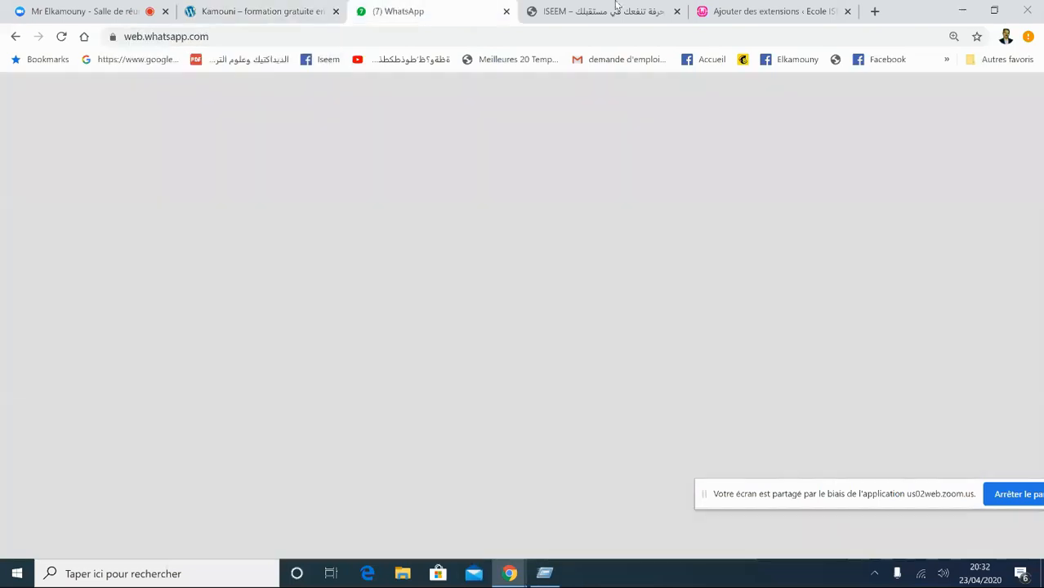
left_click(789, 11)
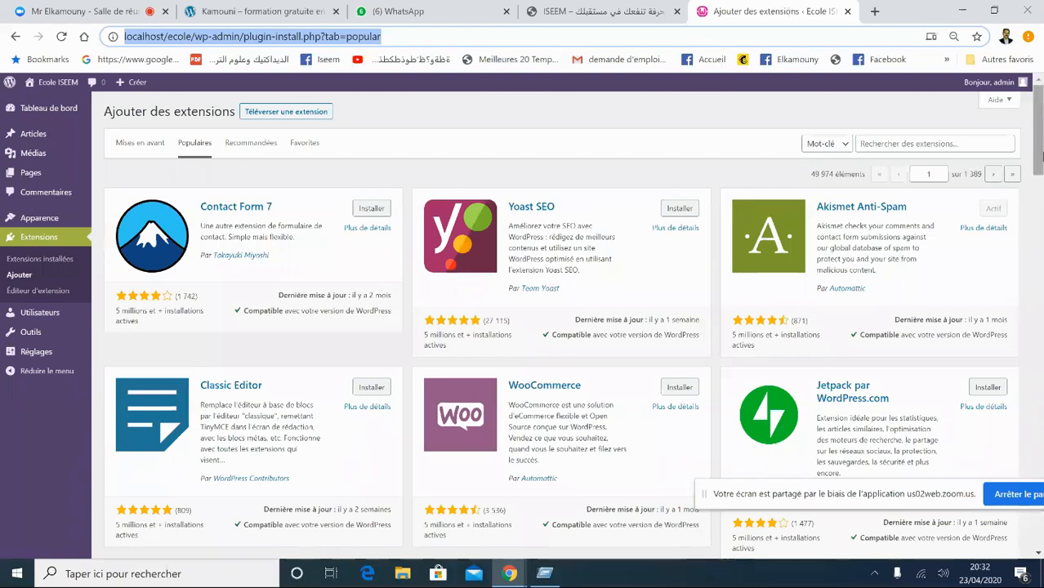
- Scroll the popular plugins down to Really Simple SSL, then move to WhatsApp Web
left_click(1039, 155)
left_click_drag(1041, 156, 1039, 214)
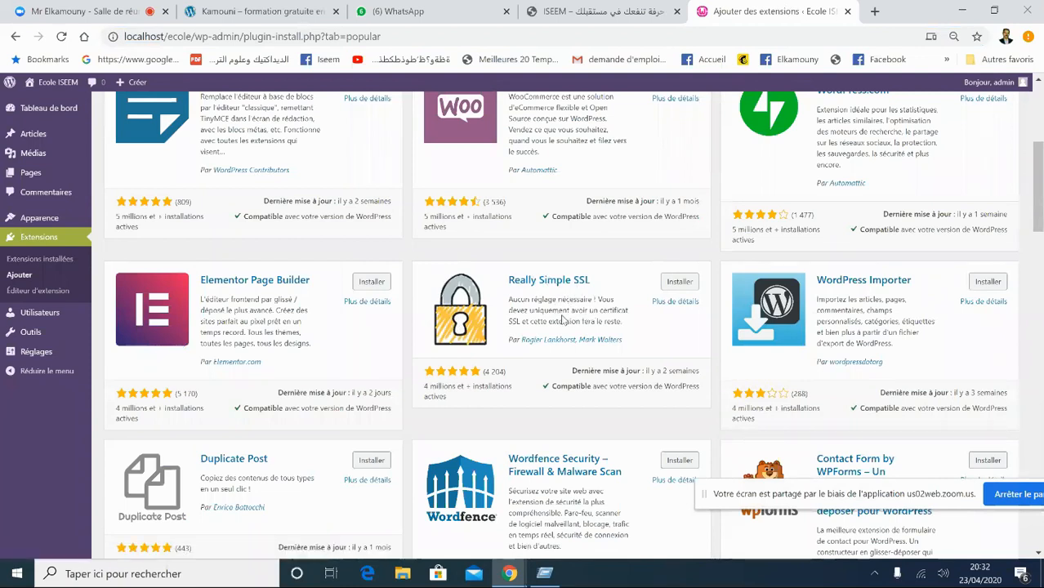
double_click(513, 322)
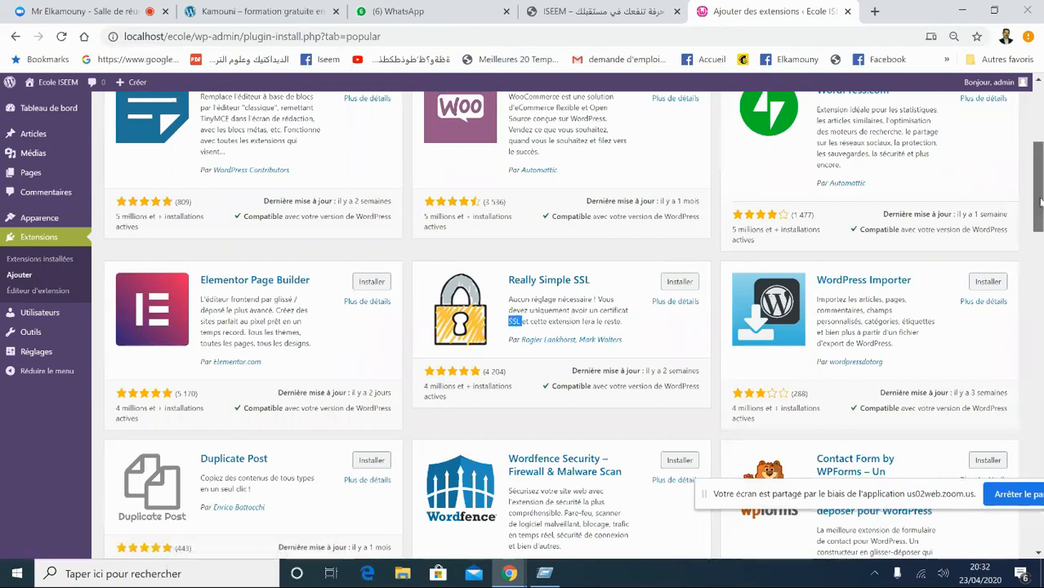
mouse_move(1040, 202)
left_mouse_down()
mouse_move(1040, 151)
mouse_move(1041, 233)
mouse_move(1040, 188)
left_mouse_up()
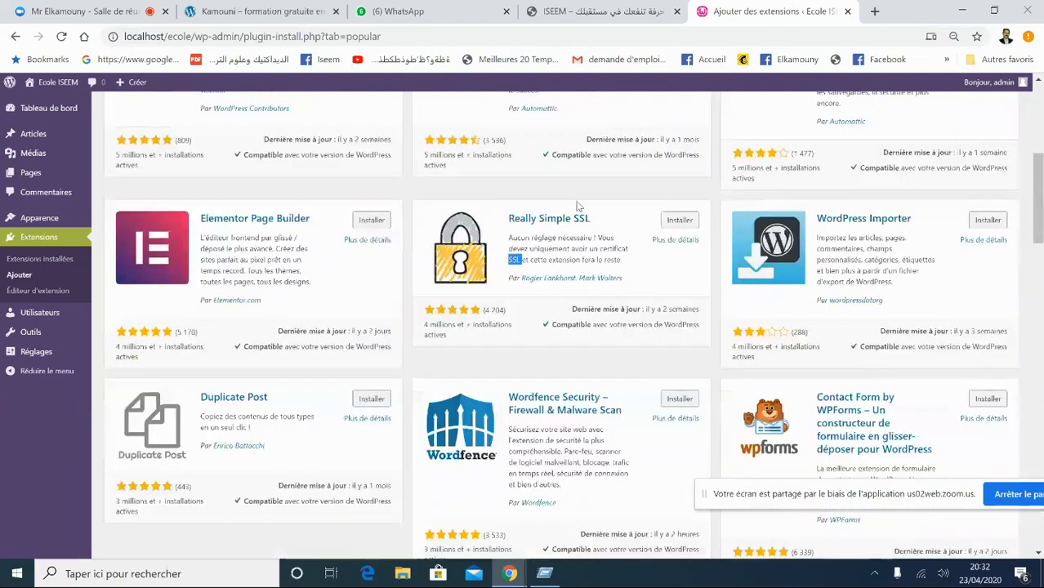
left_click(442, 8)
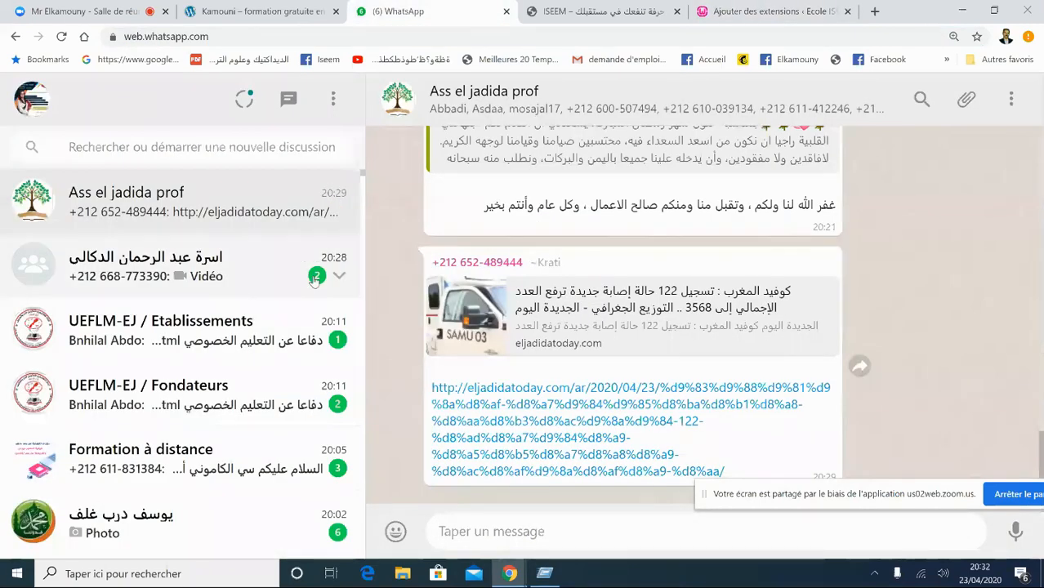
- Mute your own microphone in the Zoom meeting
left_click(253, 11)
left_click(58, 6)
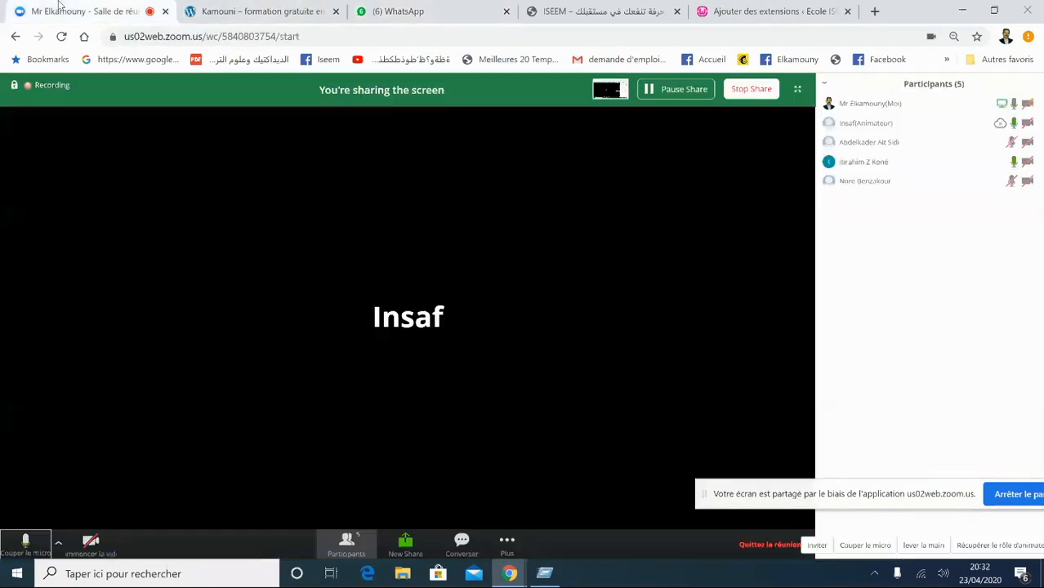
left_click(25, 543)
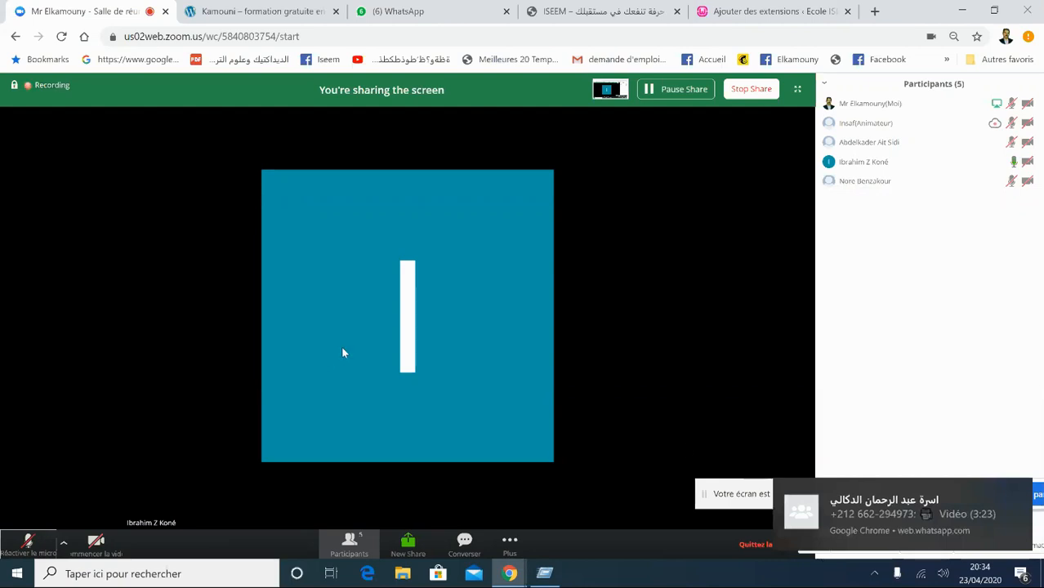
- Dismiss the incoming WhatsApp notification and switch to the ISEEM website tab
mouse_move(1014, 540)
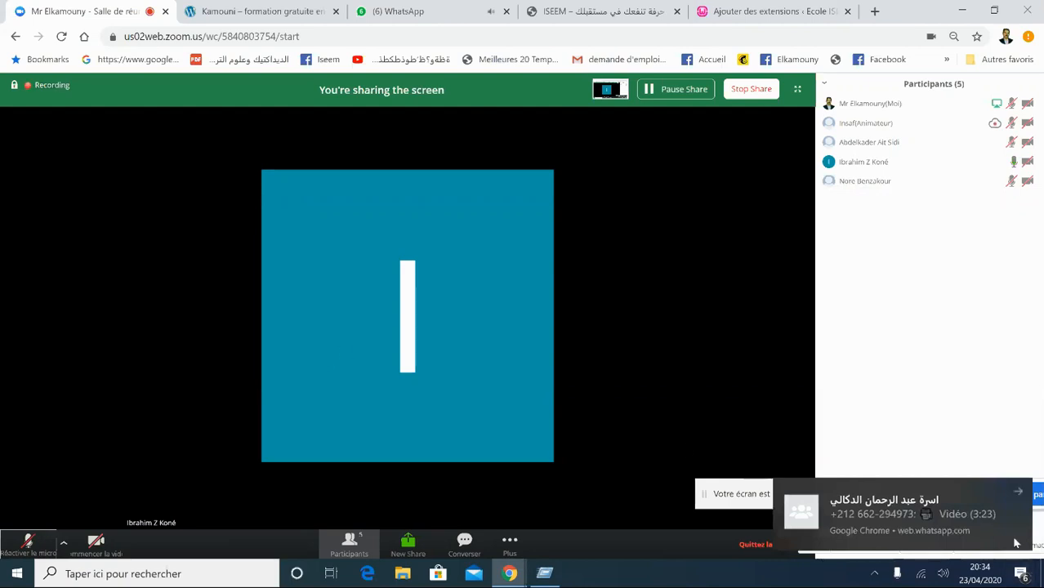
left_click(1018, 491)
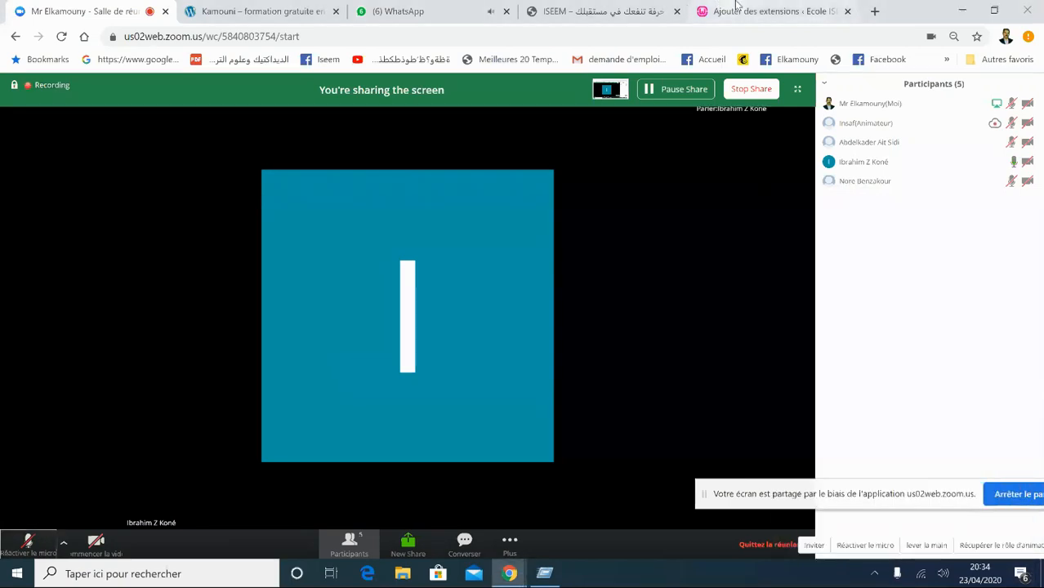
left_click(568, 8)
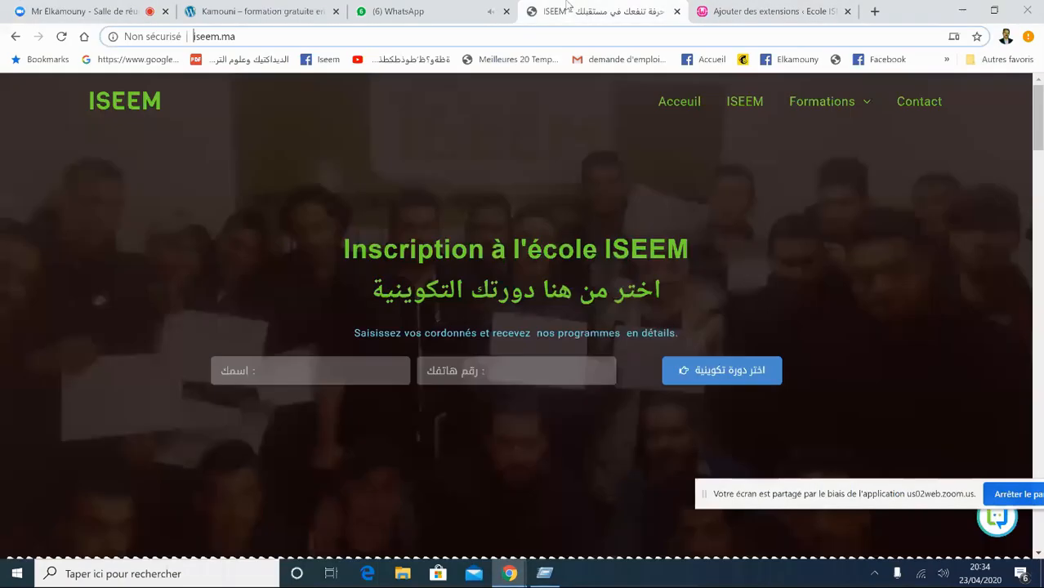
- Return to the Add Plugins tab and scroll the popular plugins list back to the top
left_click(833, 10)
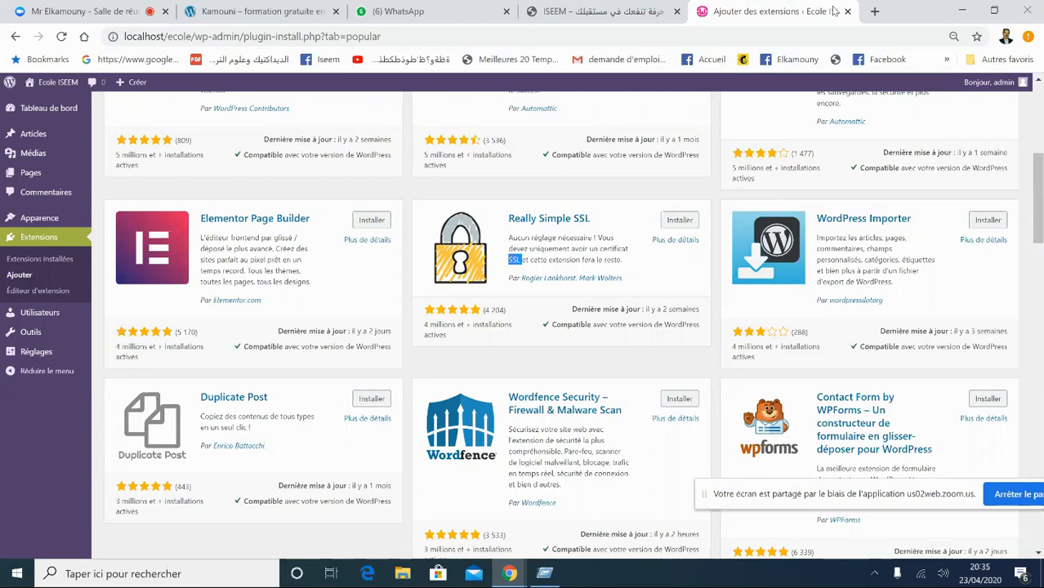
left_click(220, 9)
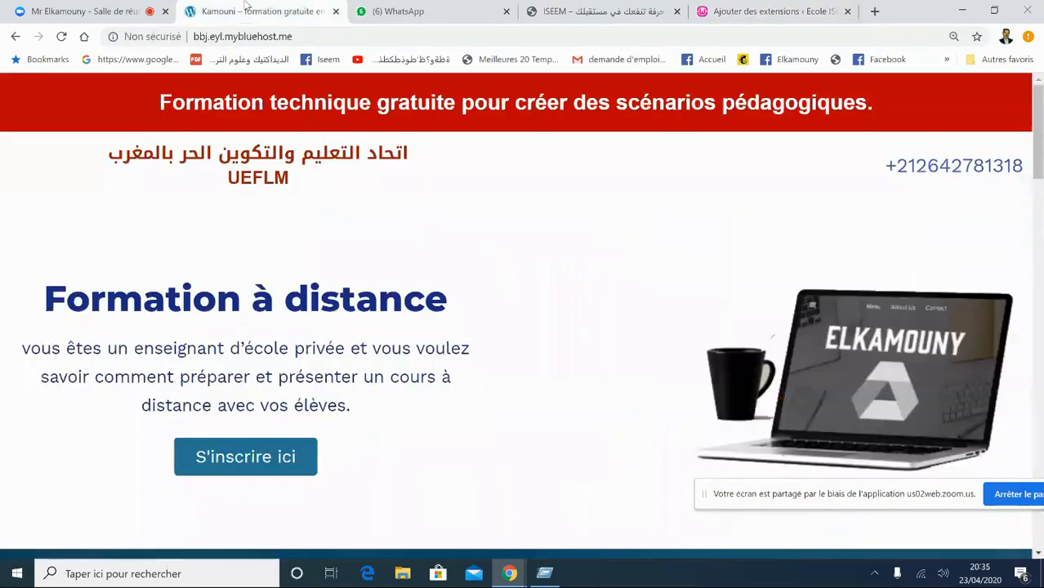
left_click(411, 11)
left_click(82, 12)
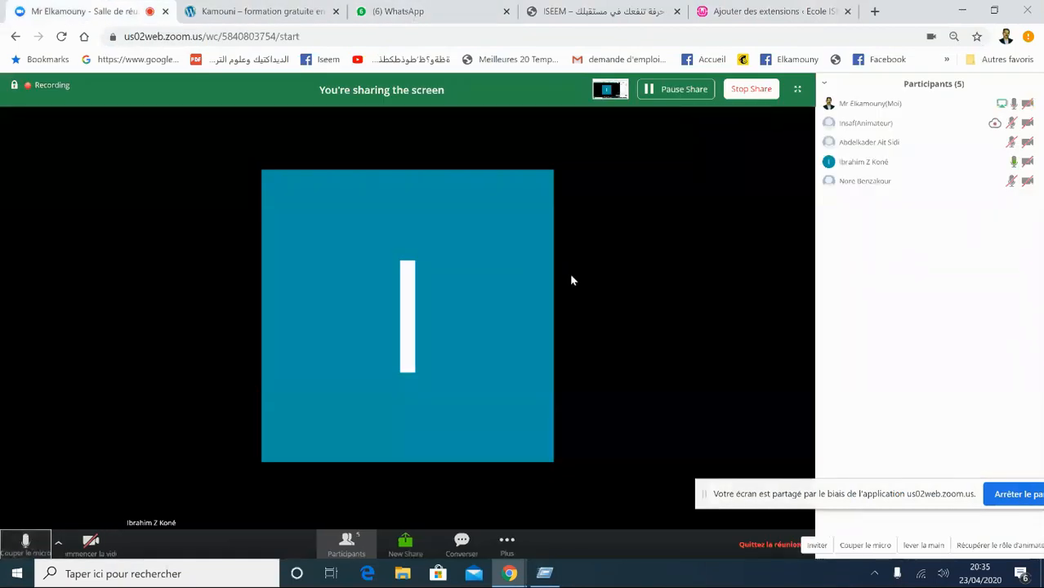
left_click(774, 10)
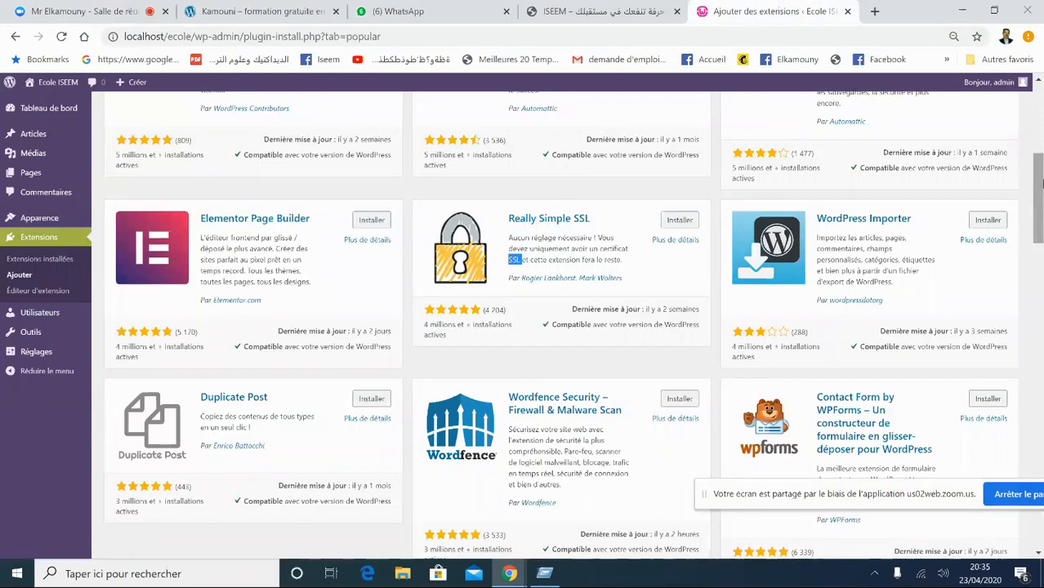
left_click_drag(1042, 183, 1040, 111)
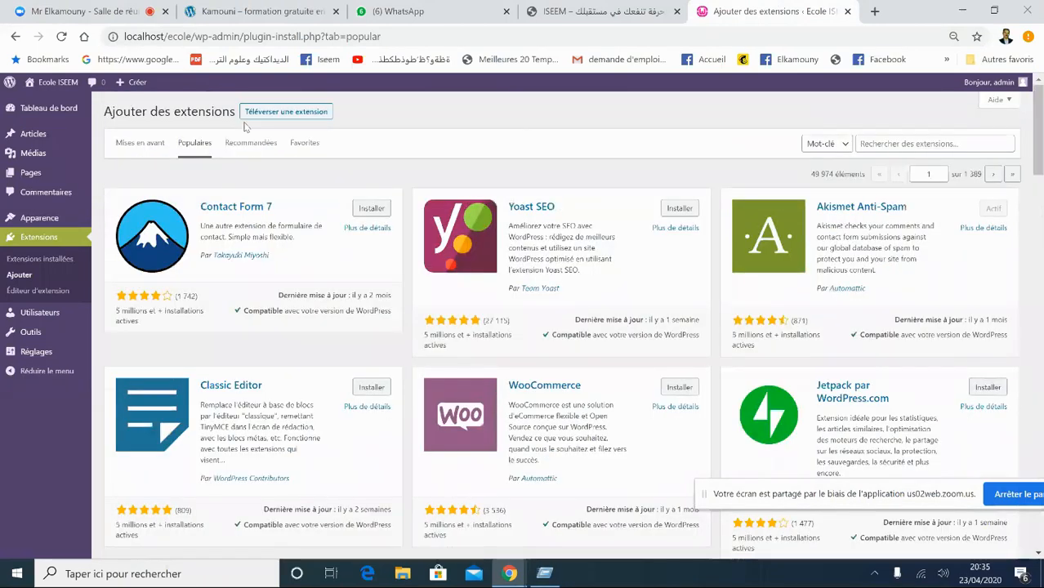
- Search the plugin directory for 'ssl' and install the Really Simple SSL plugin
left_click(874, 140)
type("ss")
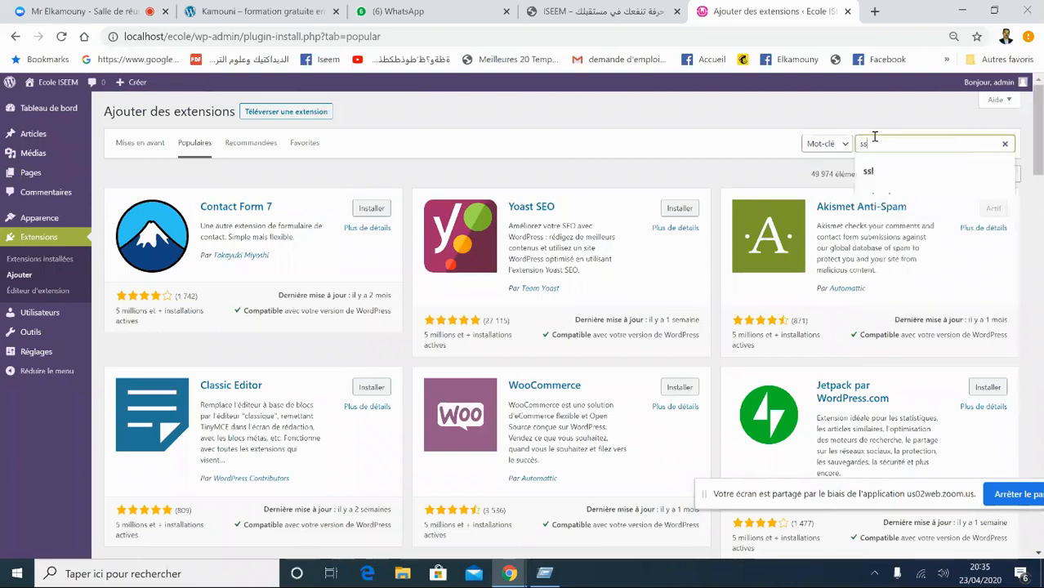
type("l")
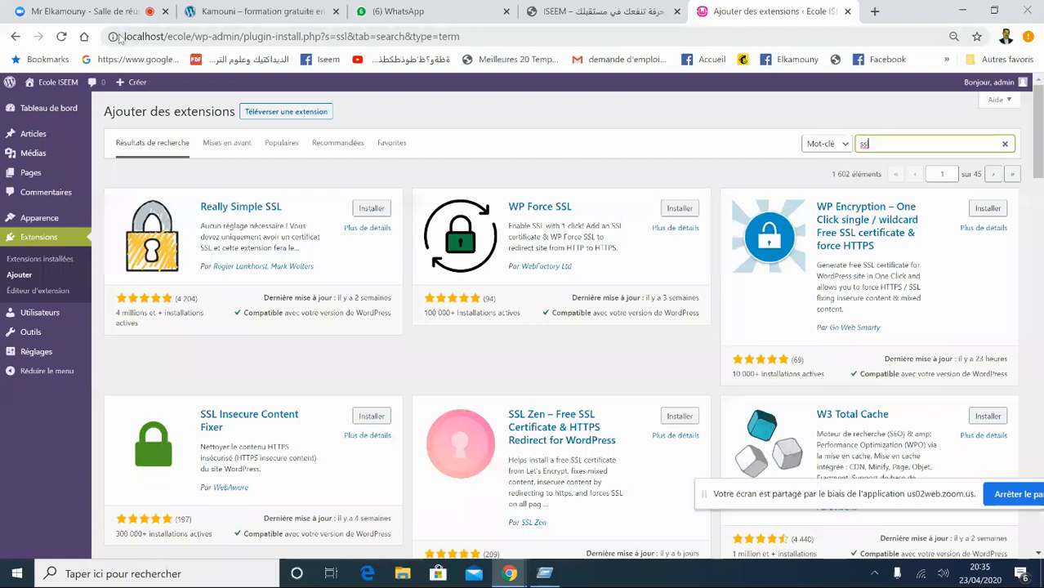
left_click(114, 36)
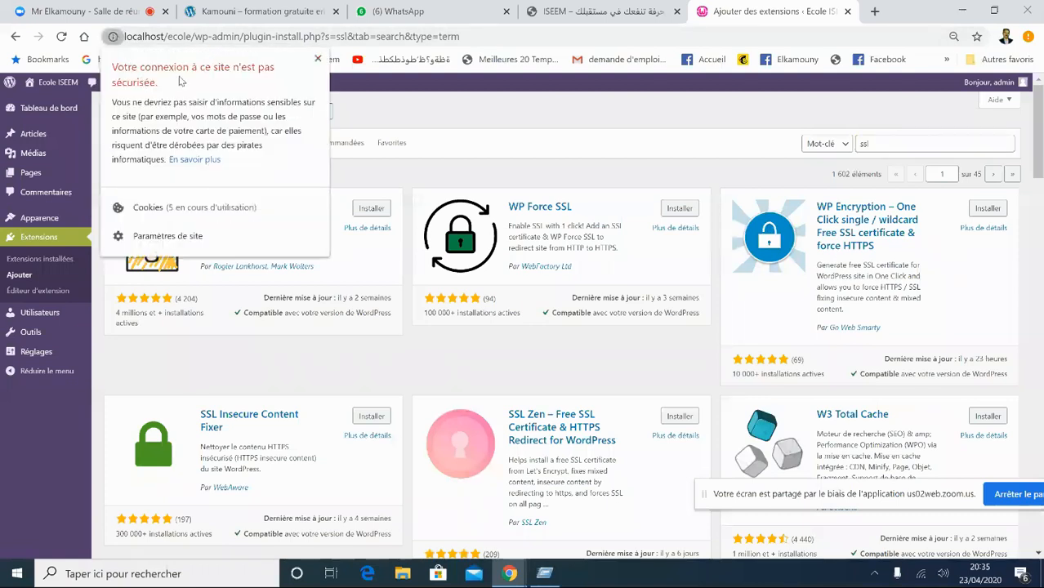
left_click(318, 59)
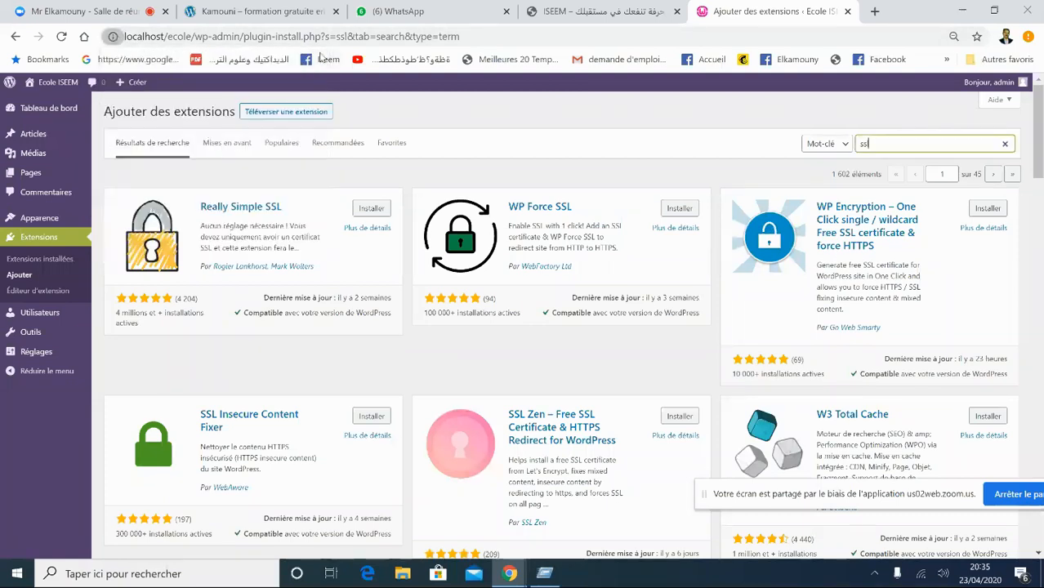
left_click(370, 210)
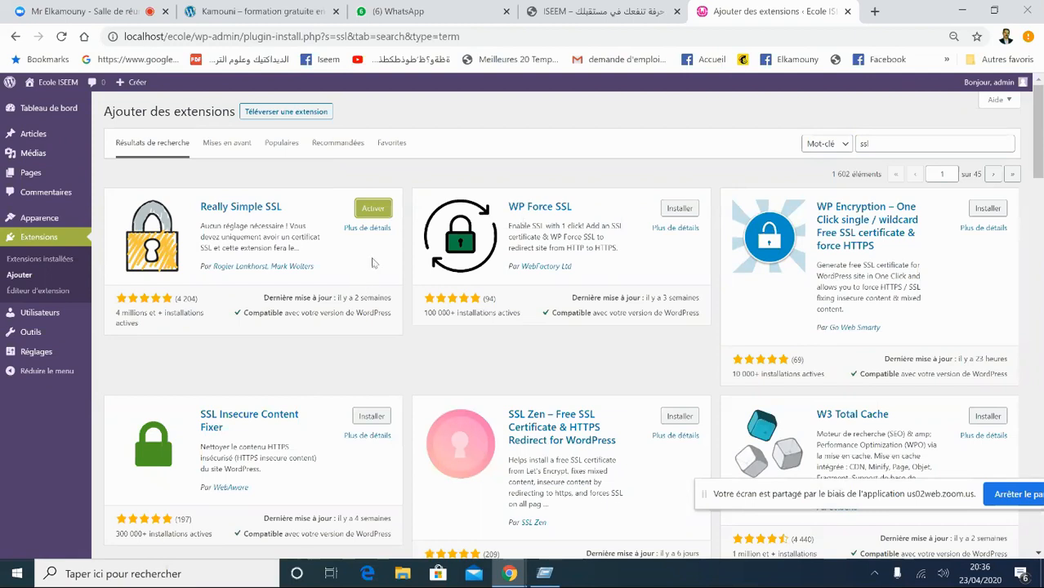
- Activate Really Simple SSL and open its Réglages page from the plugins list
left_click(373, 207)
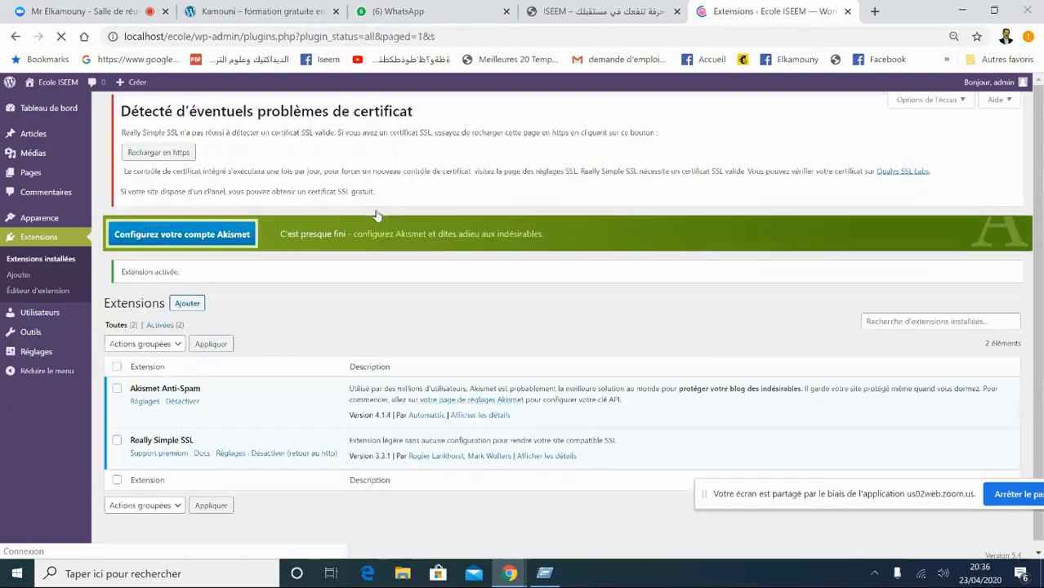
left_click_drag(327, 215, 254, 196)
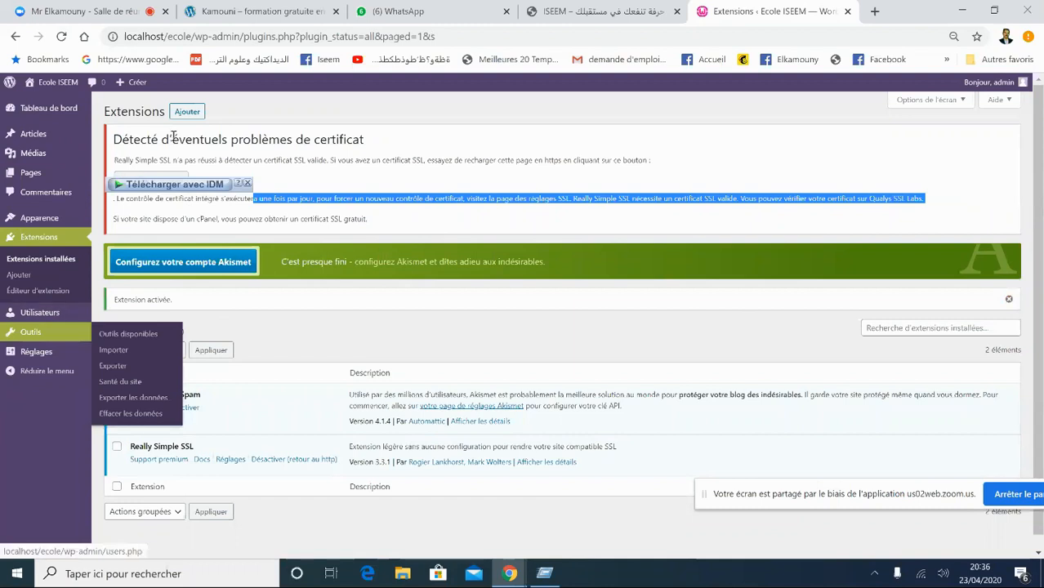
left_click_drag(112, 187, 525, 136)
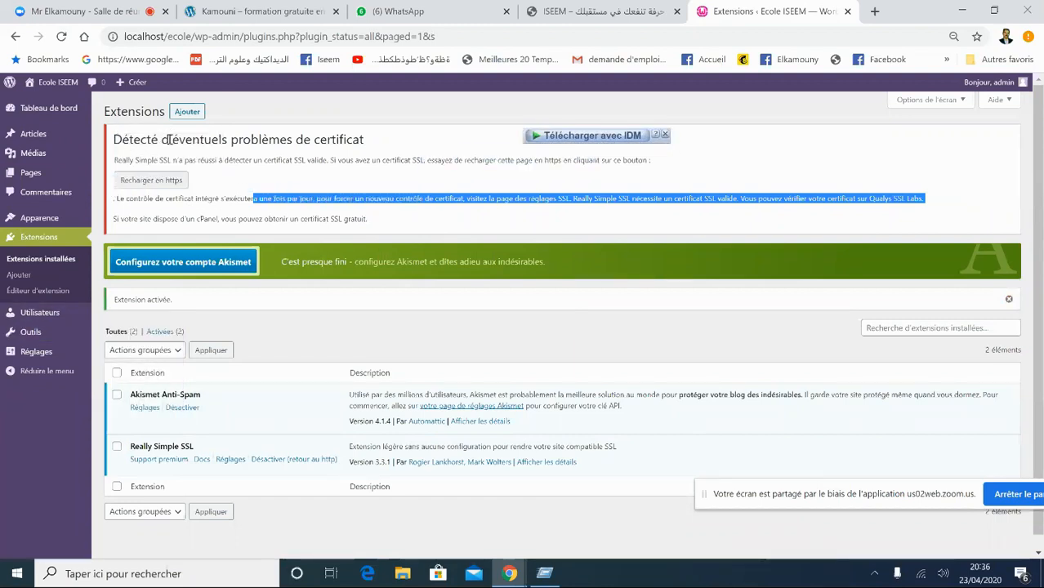
left_click(260, 170)
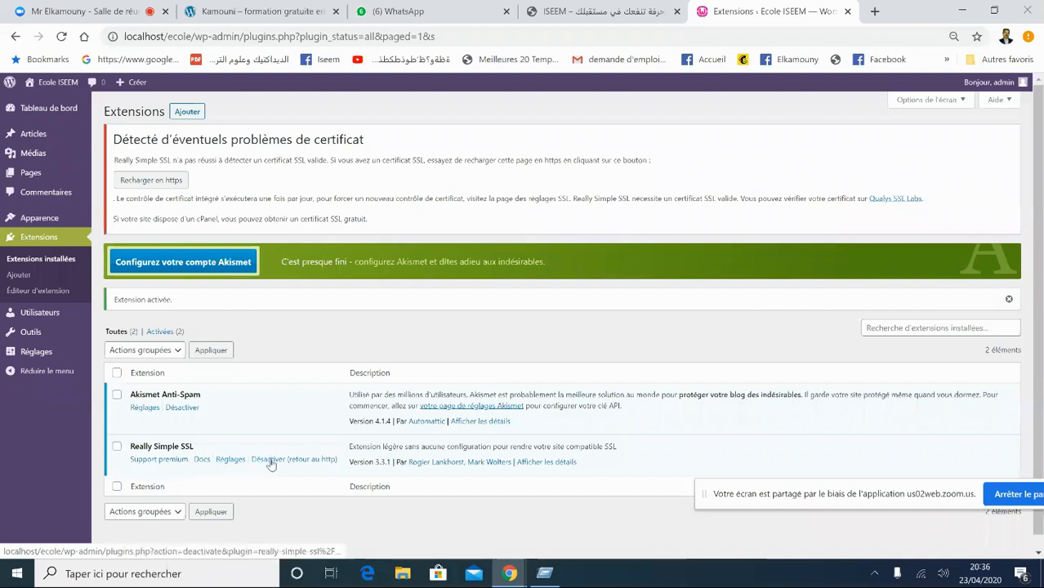
left_click(232, 459)
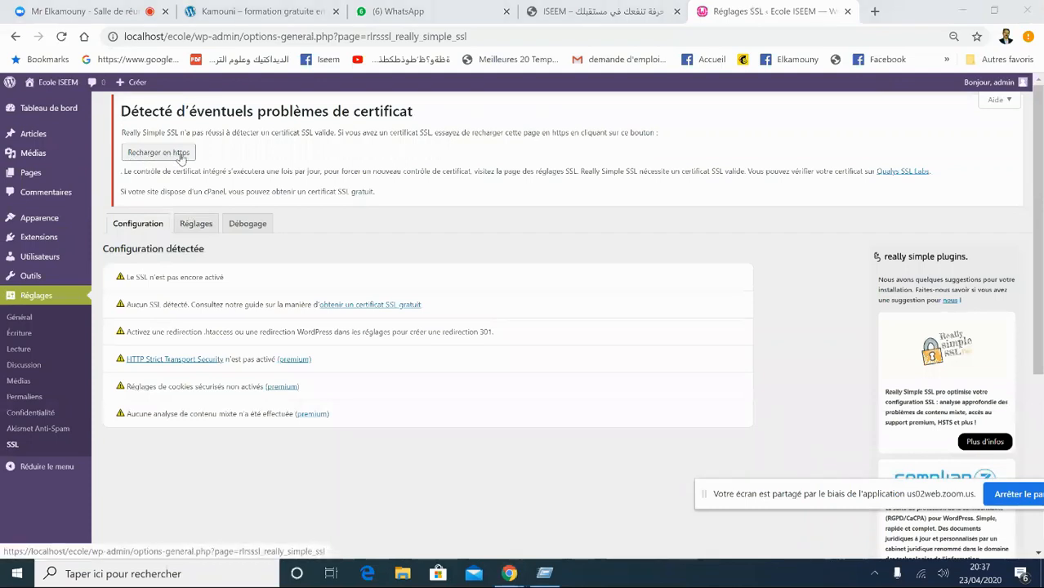
- Try loading the site's wp-admin address over https
left_click(164, 155)
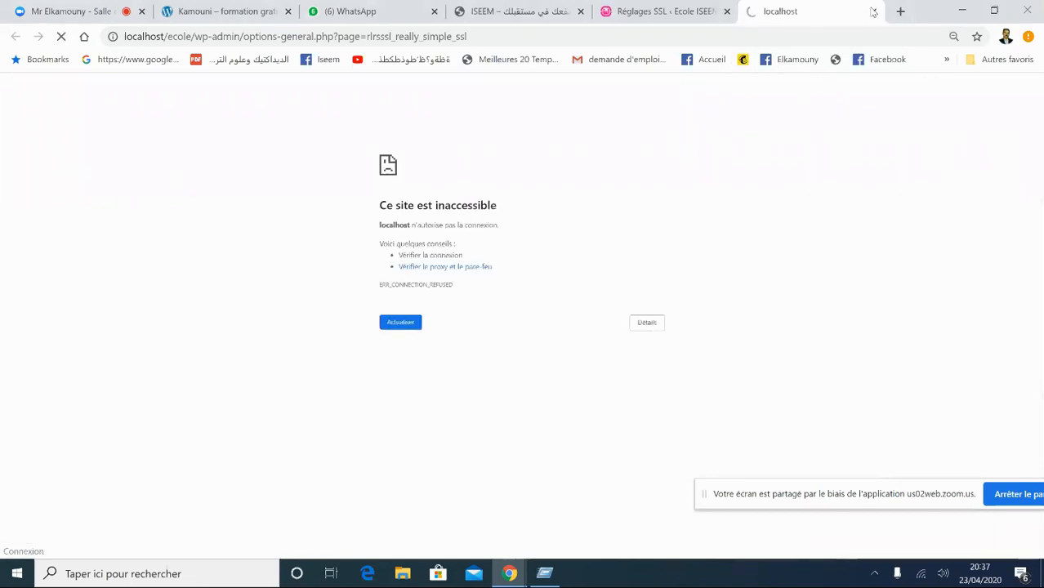
left_click(505, 37)
key("Return")
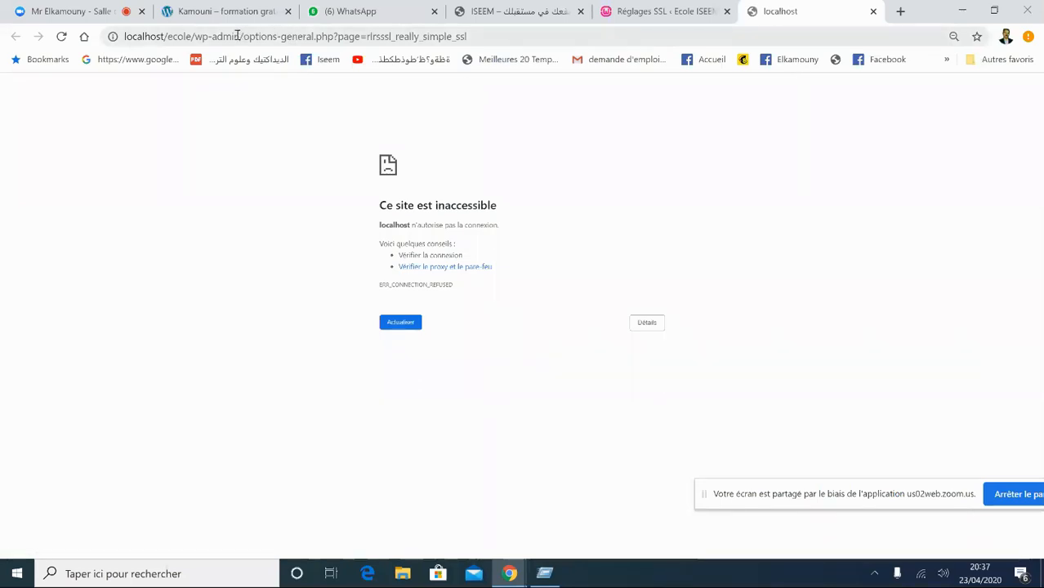
left_click_drag(237, 36, 605, 51)
key("BackSpace")
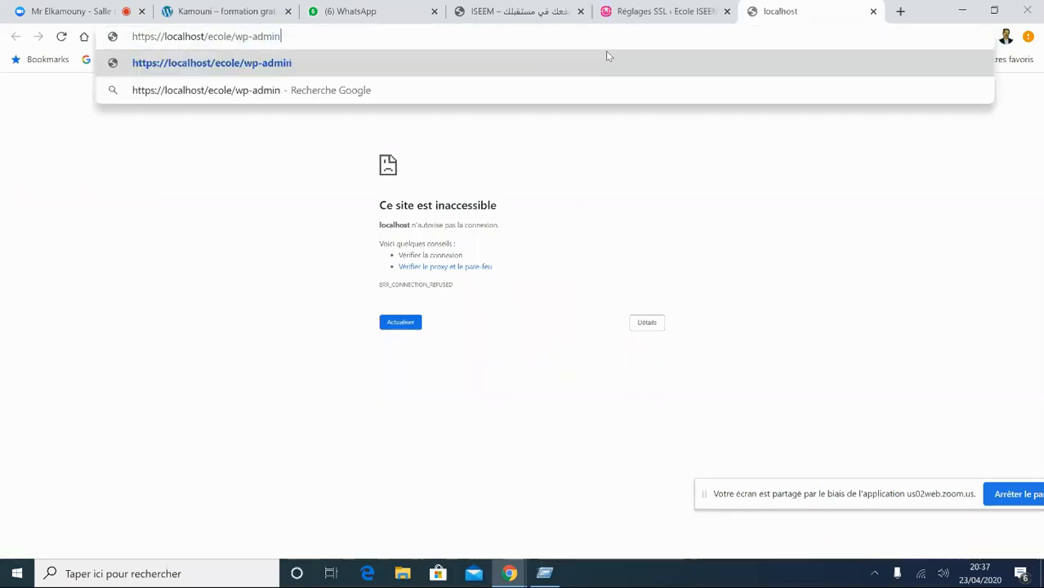
key("Return")
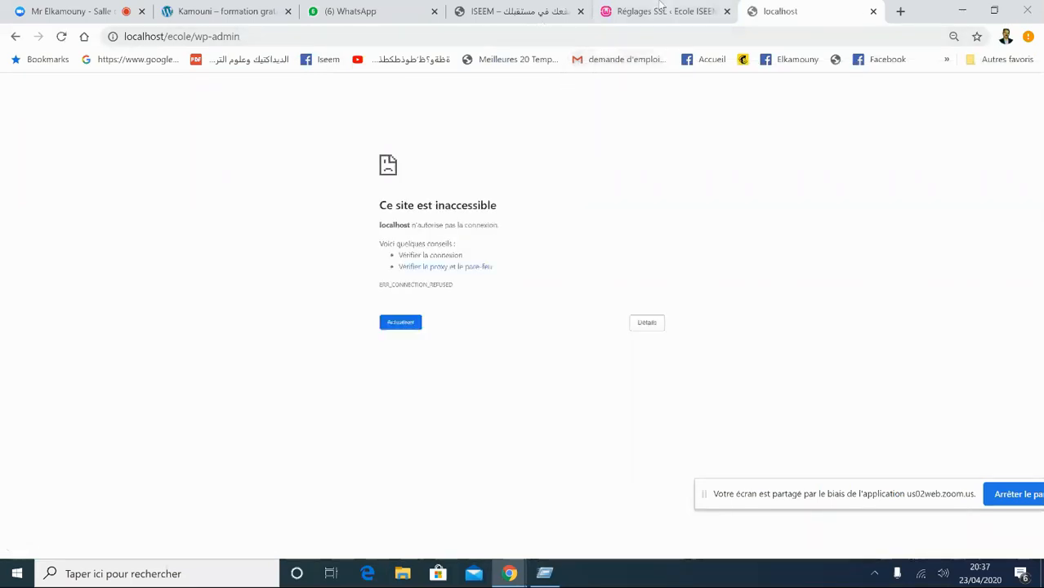
- Trim the address down to localhost/ecole/ by removing 'admin' and 'wp-', then load it
left_click(256, 35)
left_click(255, 35)
key("BackSpace")
key("BackSpace")
key("BackSpace")
key("BackSpace")
key("BackSpace")
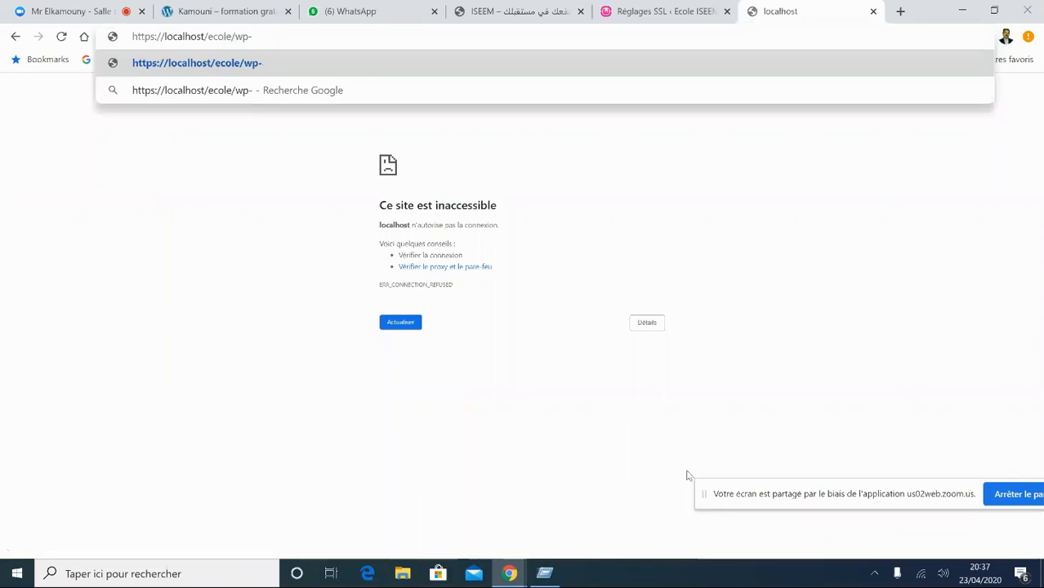
left_click(874, 573)
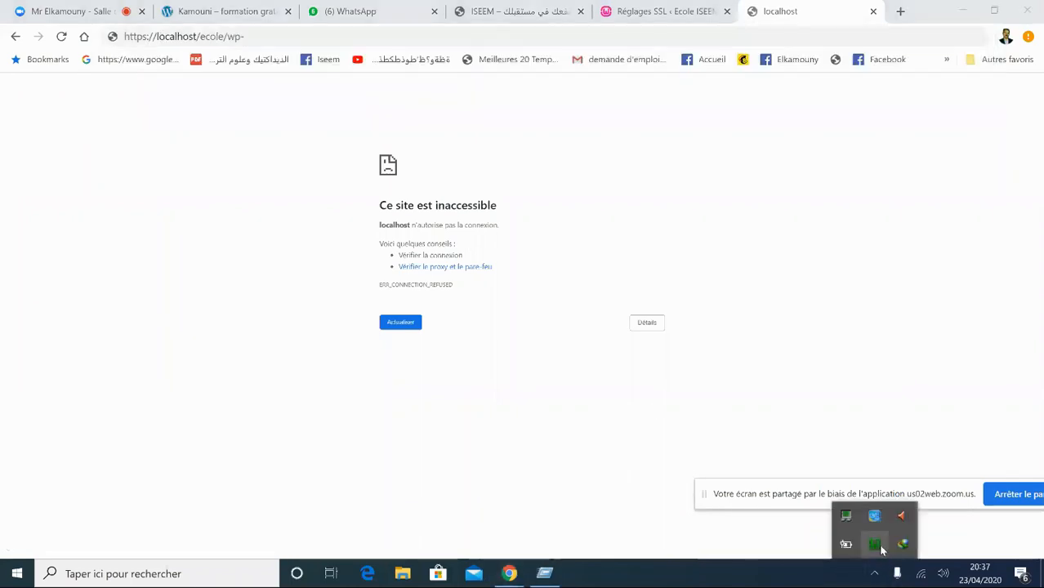
left_click(261, 39)
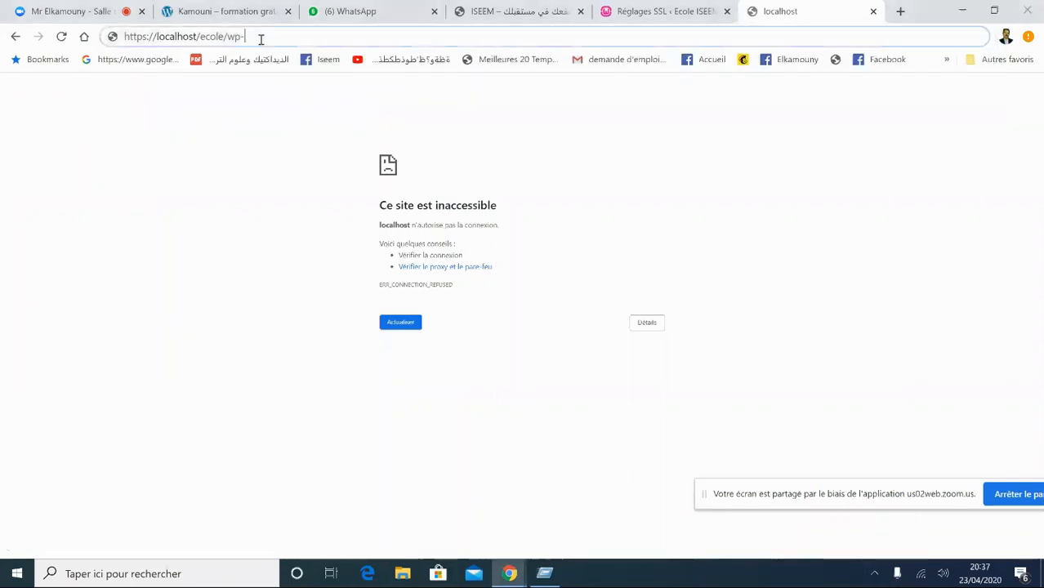
key("BackSpace")
key("BackSpace")
key("BackSpace")
key("Return")
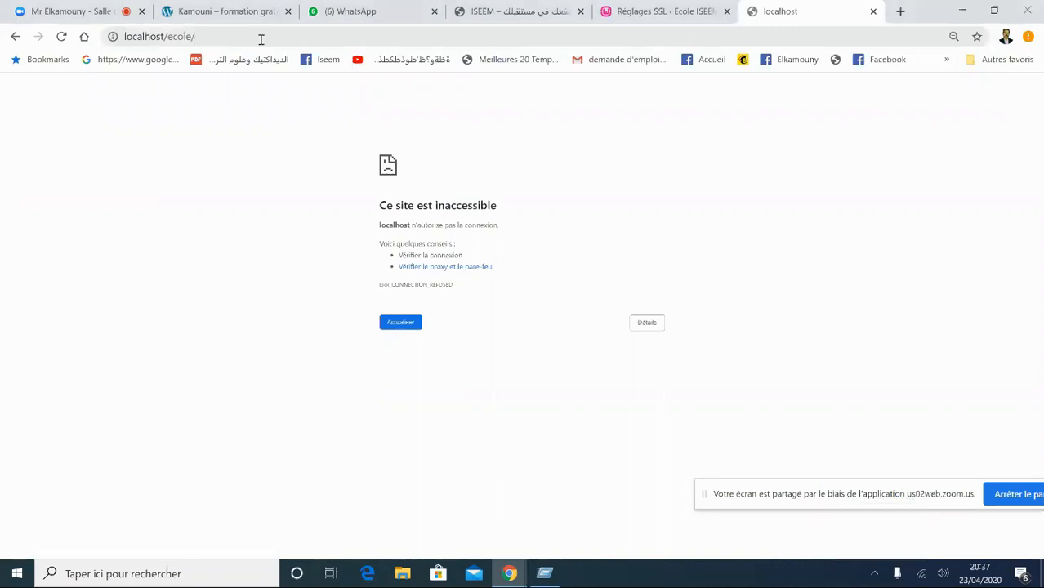
- Reload localhost/ecole/ over plain http instead of https
left_click(137, 37)
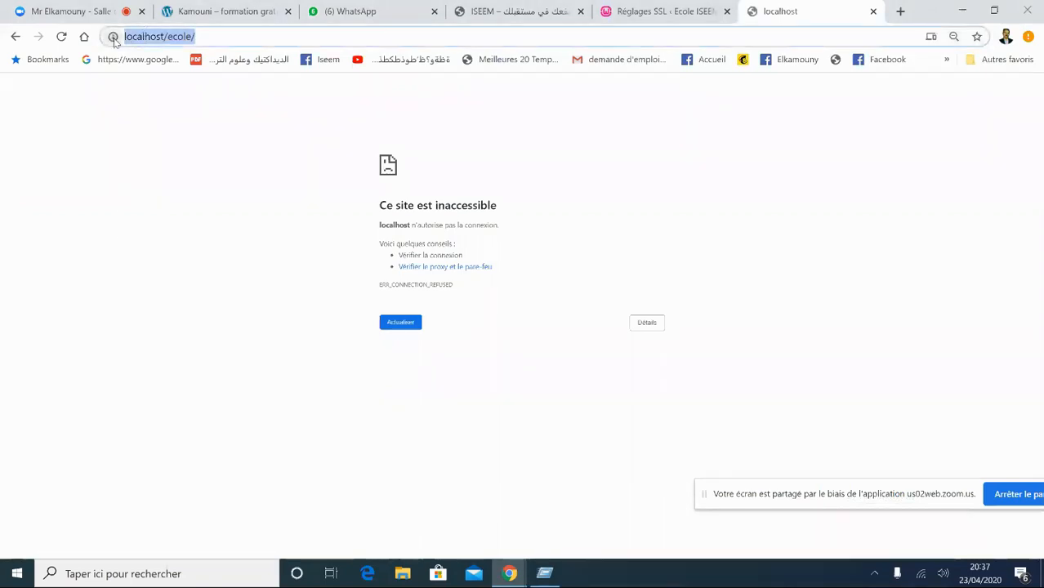
left_click(114, 37)
left_click(145, 37)
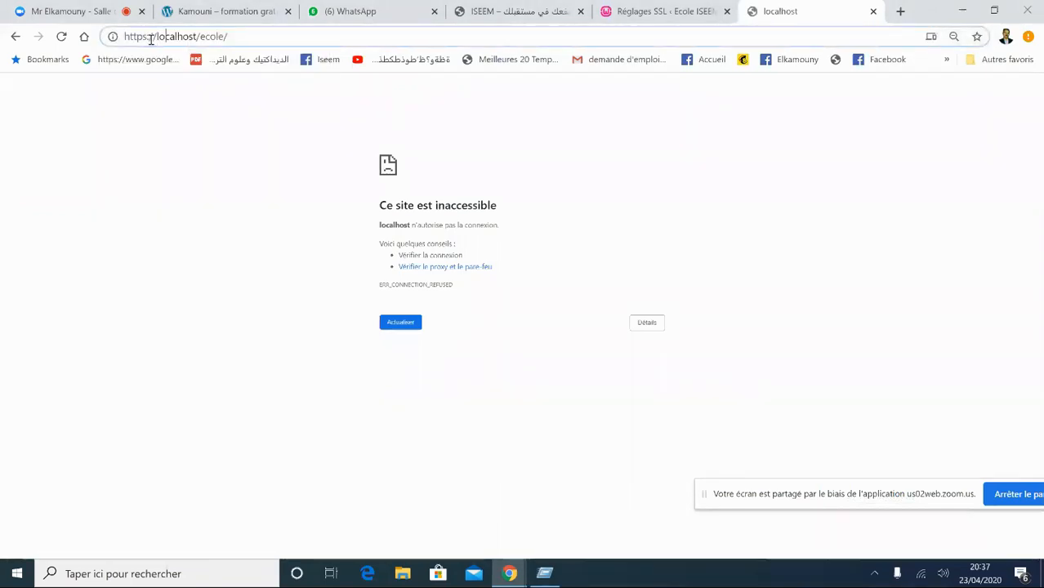
type("s")
key("BackSpace")
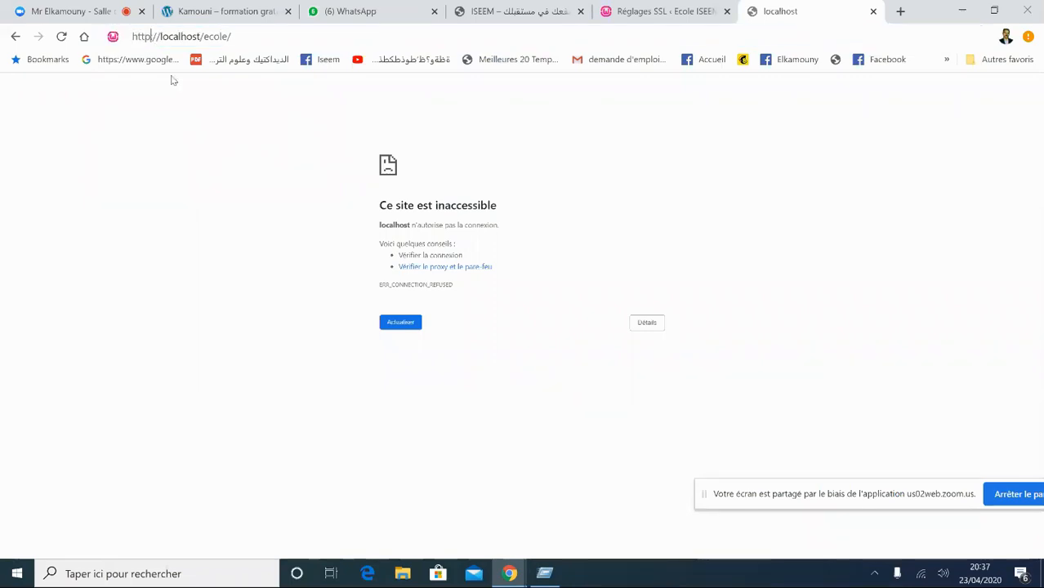
key("Return")
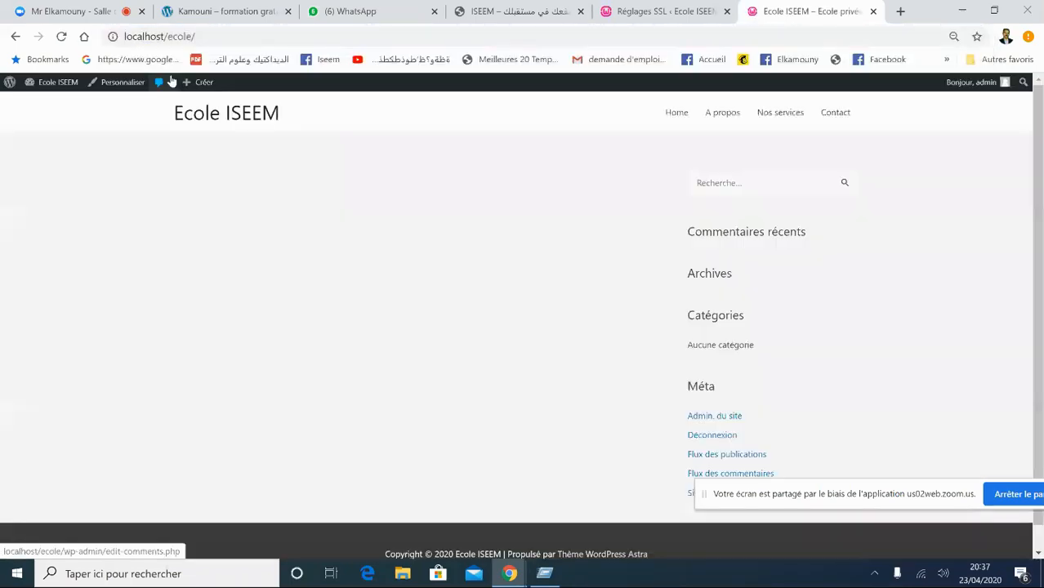
- Go from the Ecole ISEEM home page to the WordPress Tableau de bord
left_click(158, 38)
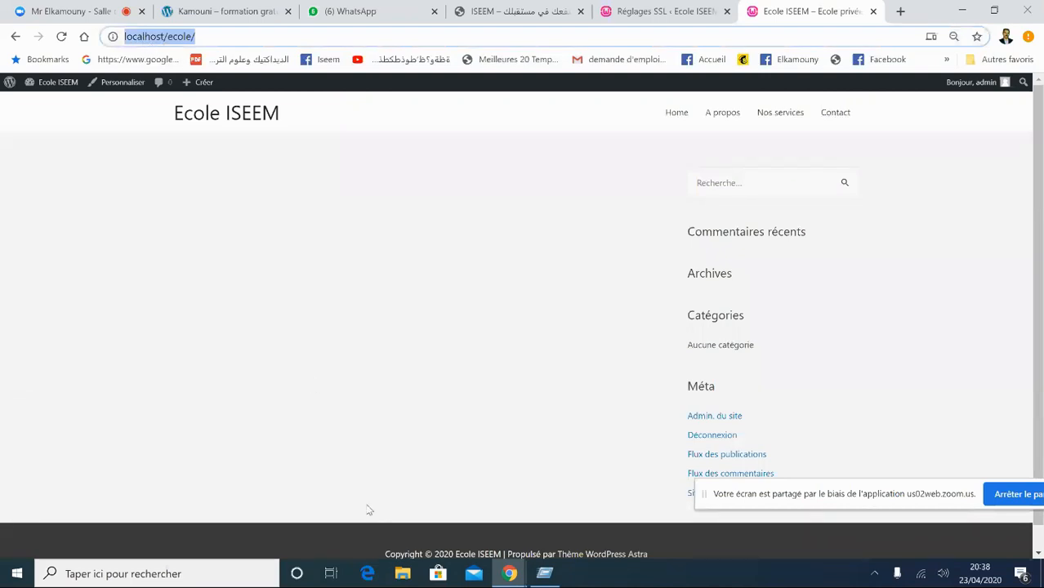
left_click(127, 36)
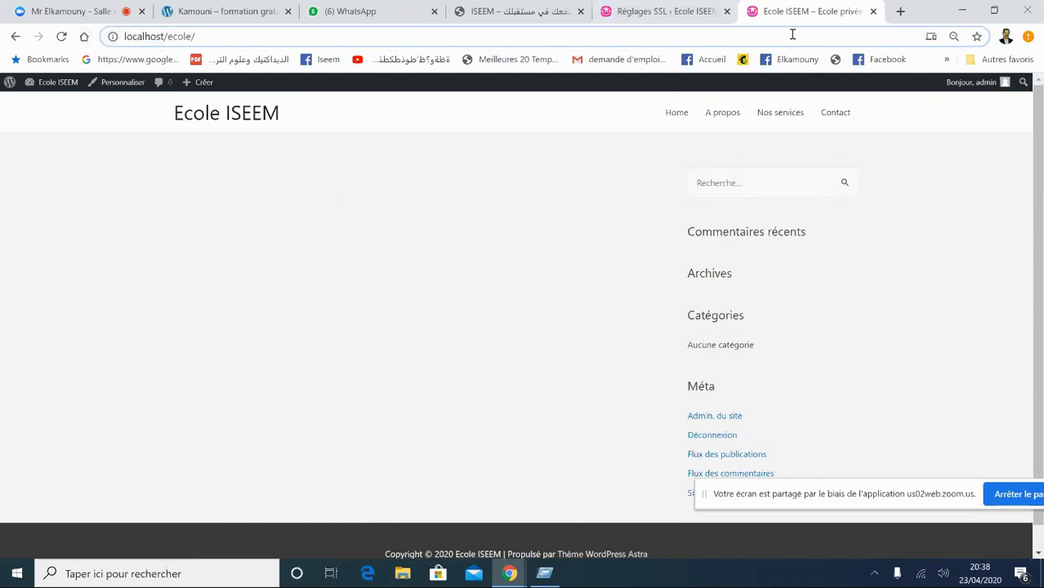
mouse_move(41, 85)
left_click(49, 106)
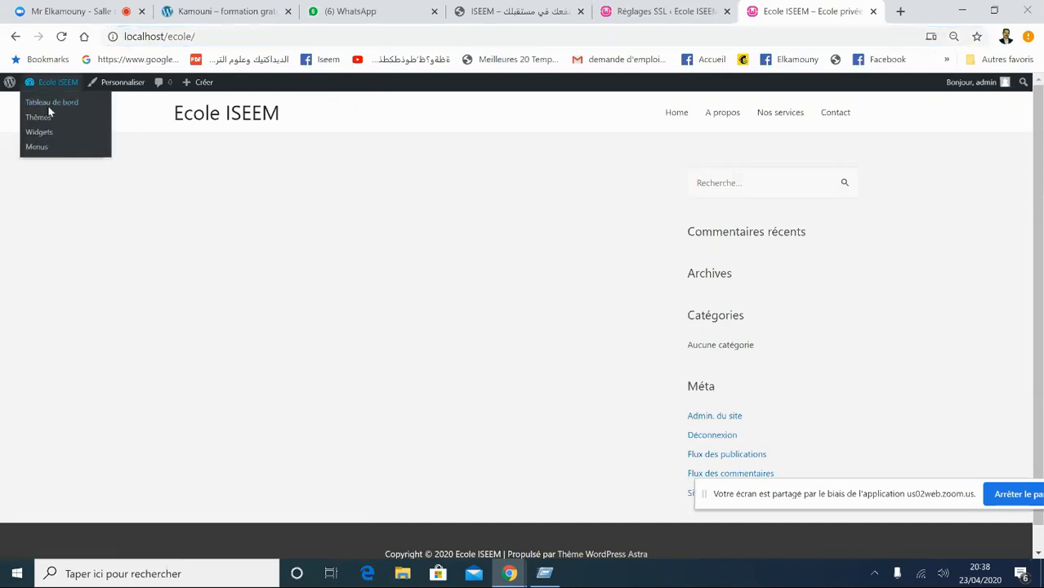
left_click(48, 106)
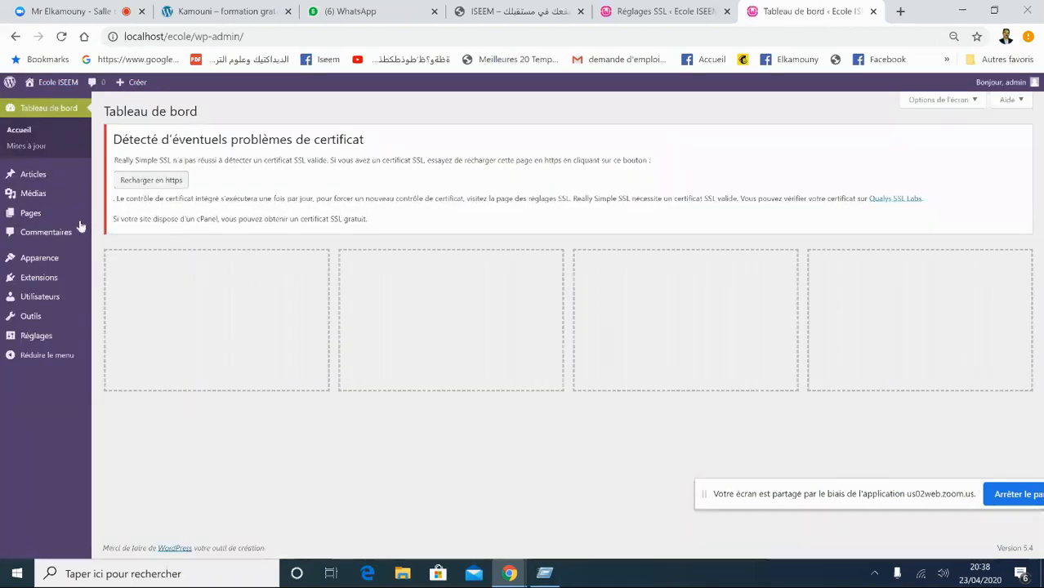
- Open Extensions installées, then bring up the Windows microphone privacy settings
mouse_move(49, 278)
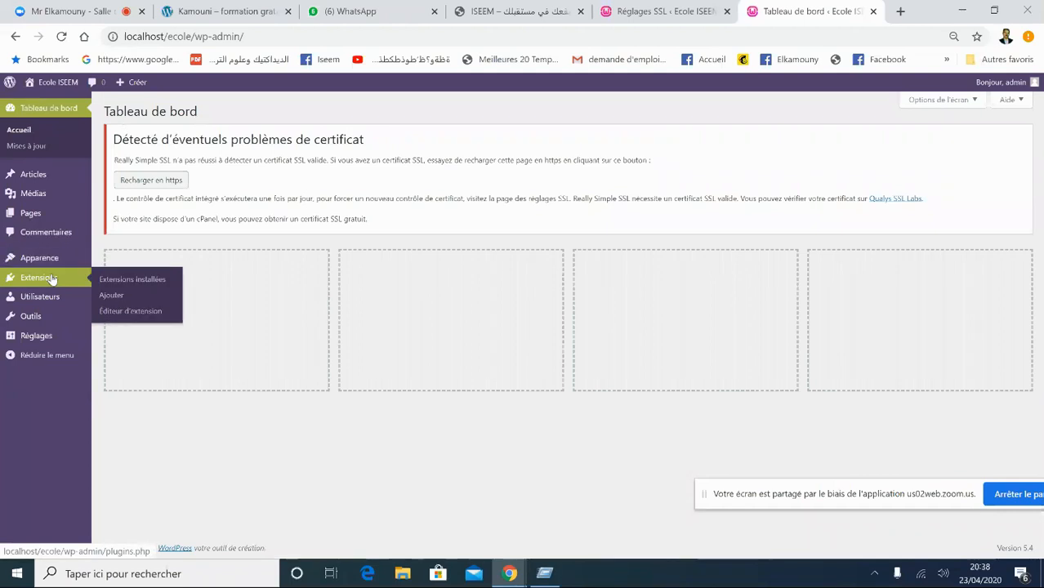
left_click(101, 283)
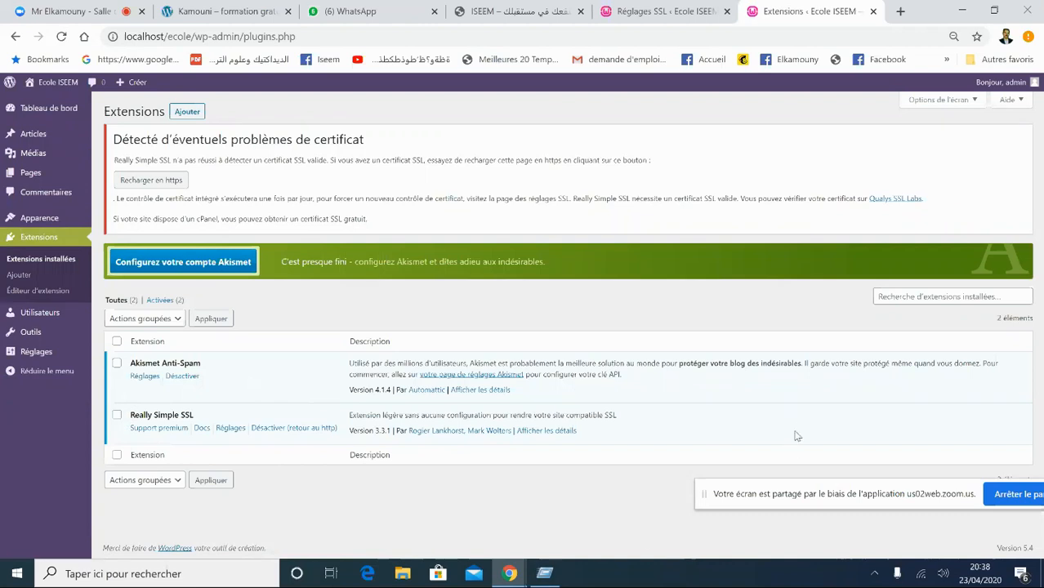
left_click(894, 576)
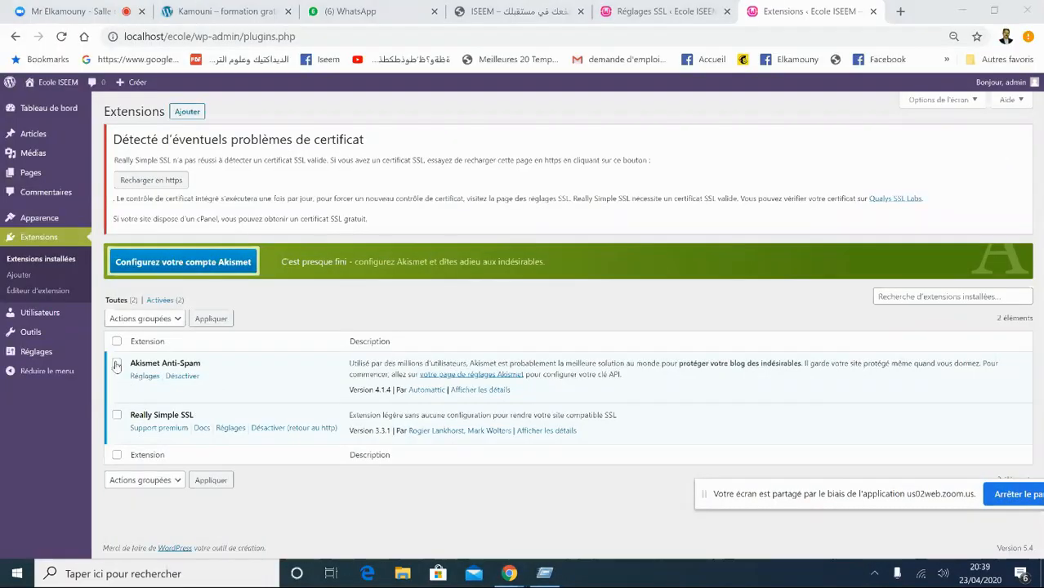
- Check Akismet Anti-Spam and Really Simple SSL and open the Actions groupées list
left_click(116, 365)
left_click(117, 416)
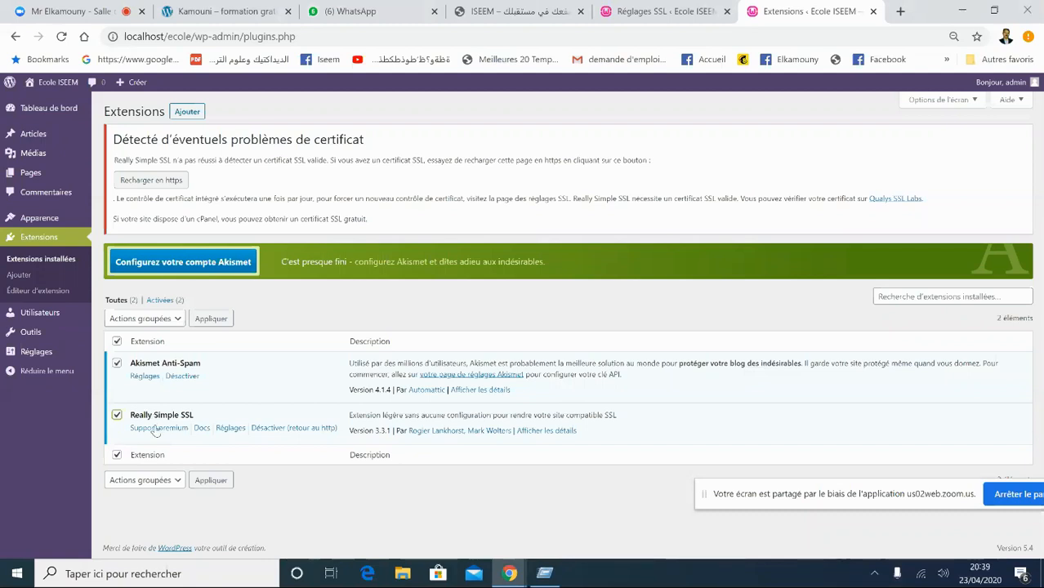
left_click(175, 319)
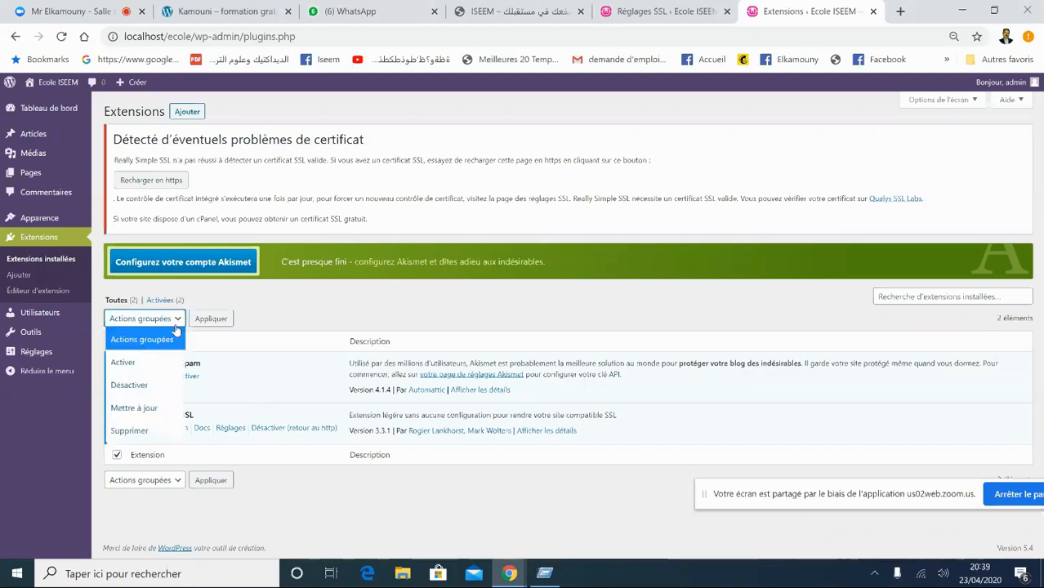
- Attempt a bulk Supprimer of both checked extensions and confirm it
left_click(265, 321)
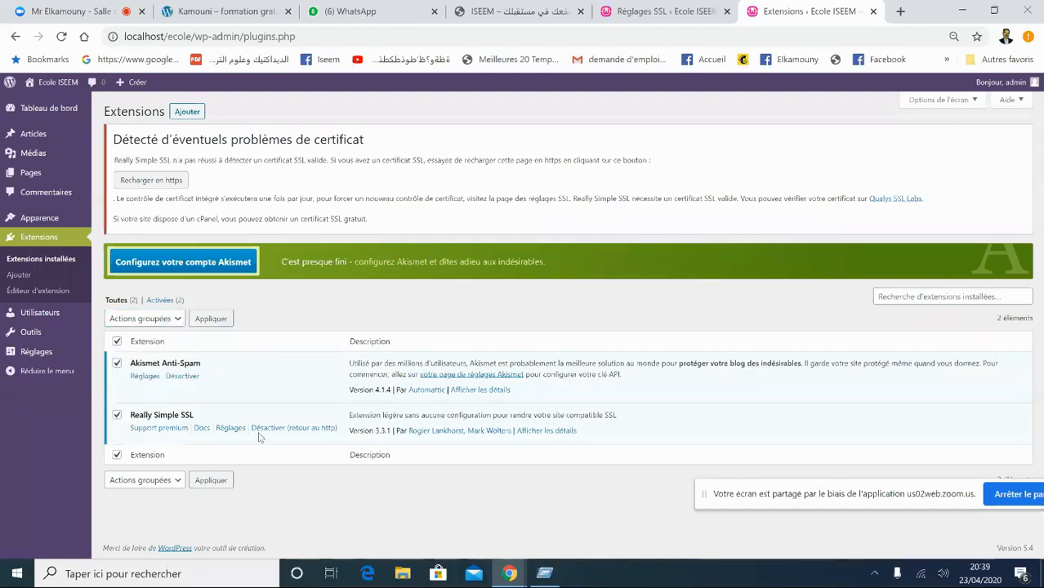
left_click(178, 483)
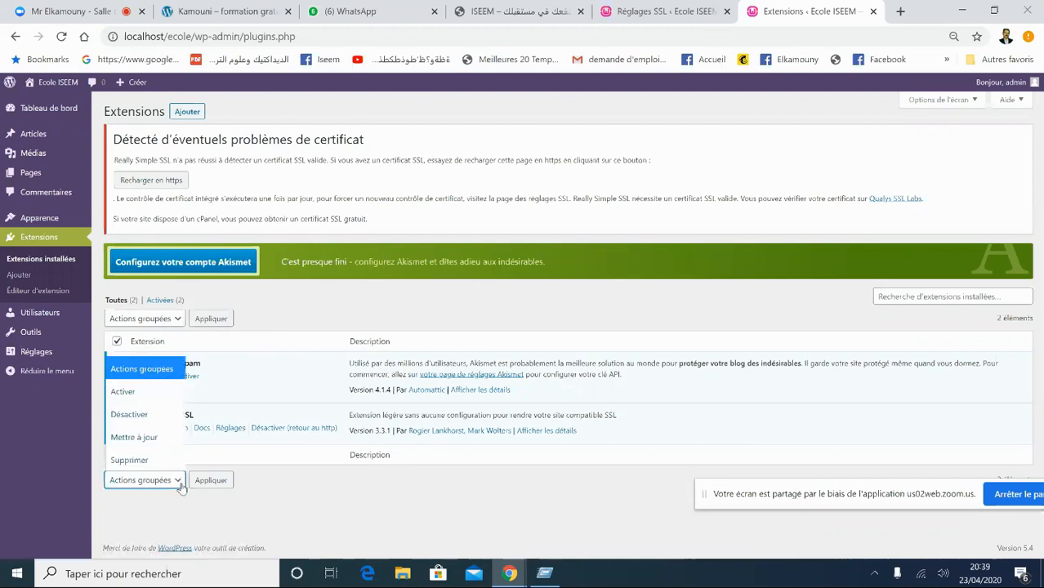
left_click(154, 462)
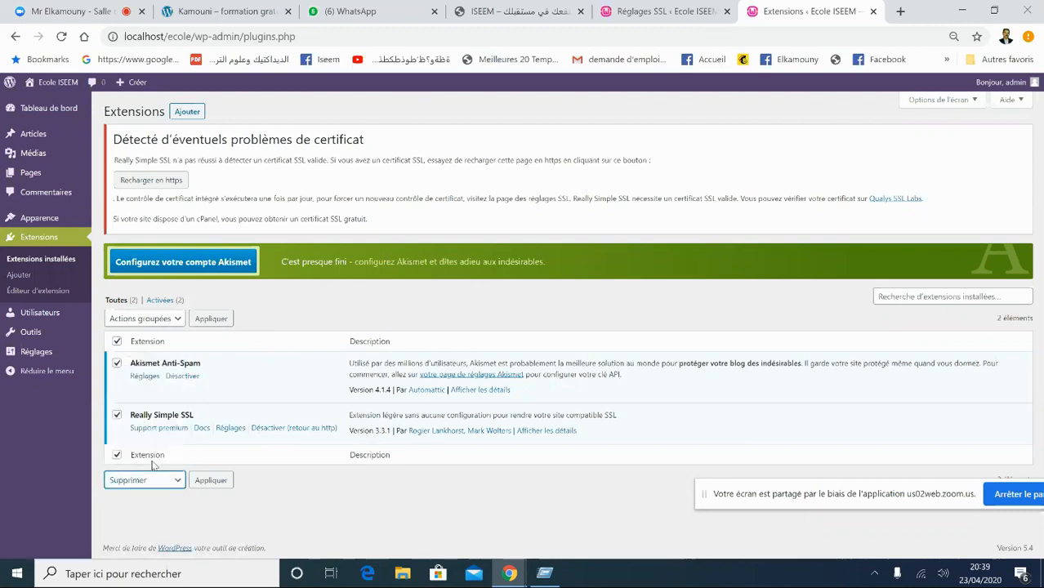
left_click(210, 482)
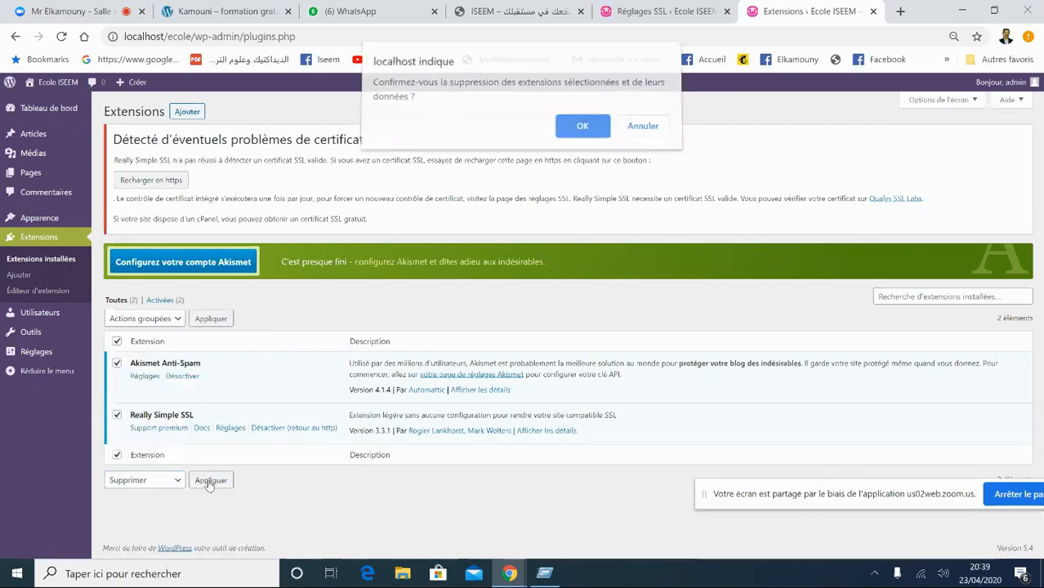
left_click(583, 133)
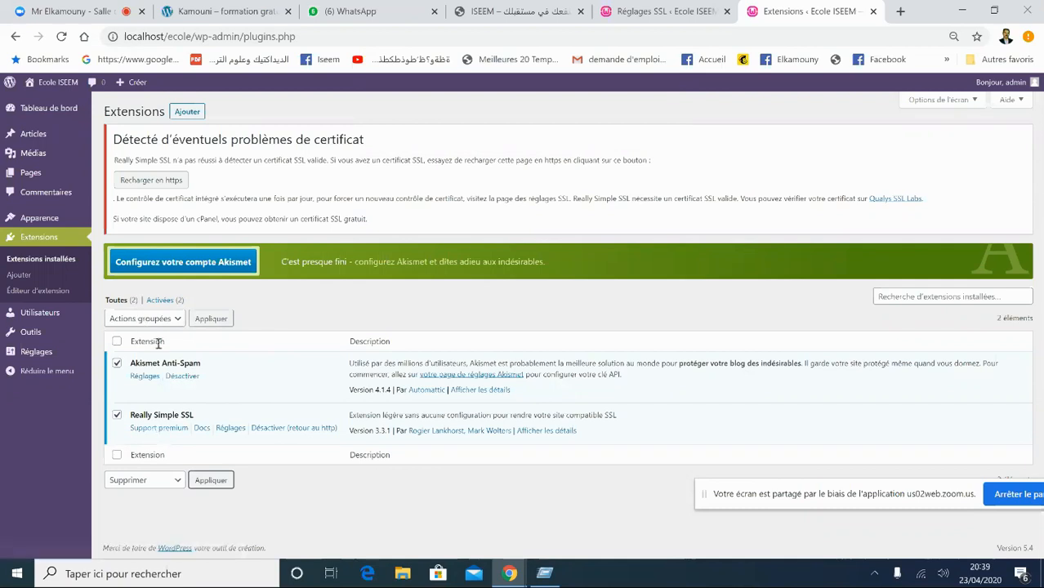
- Deactivate Akismet Anti-Spam with the bulk Désactiver action and confirm with OK
left_click(178, 377)
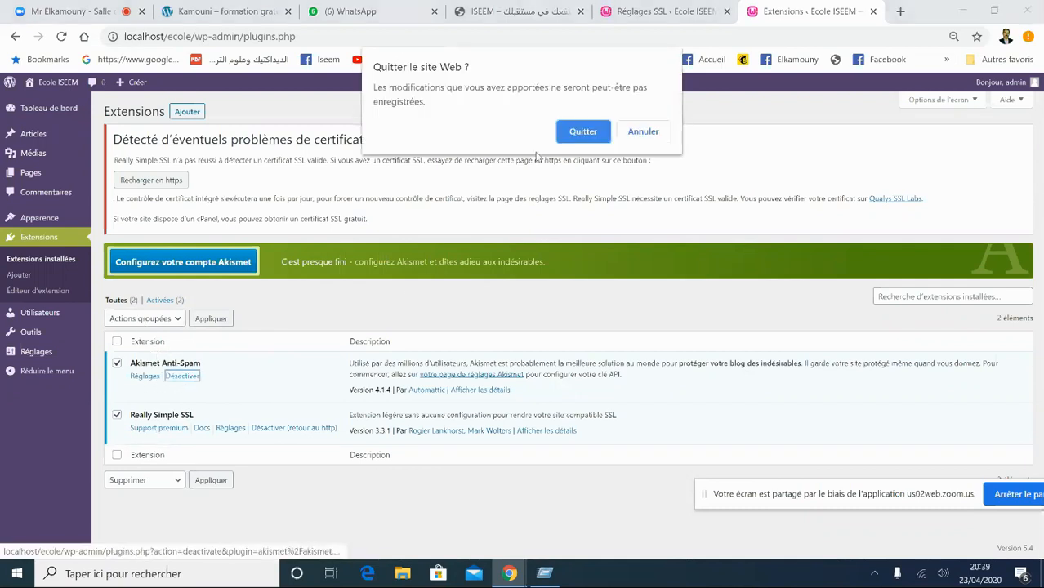
left_click(580, 131)
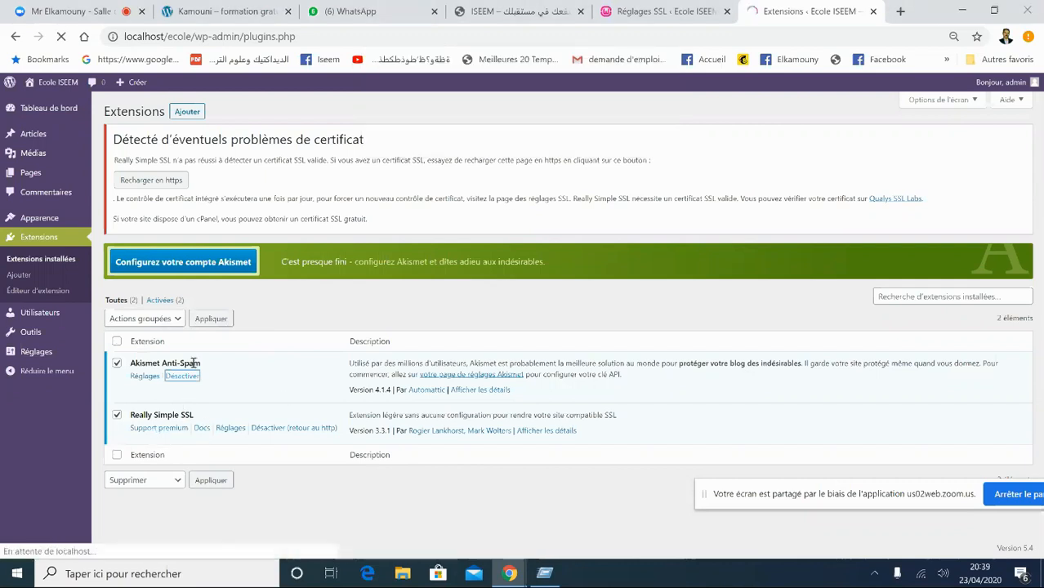
left_click(175, 321)
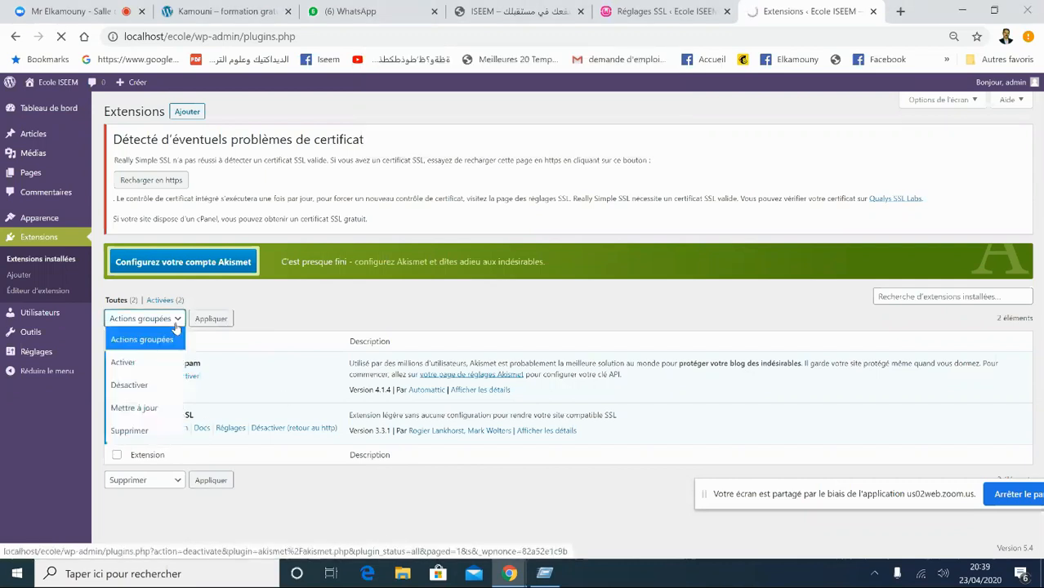
left_click(129, 385)
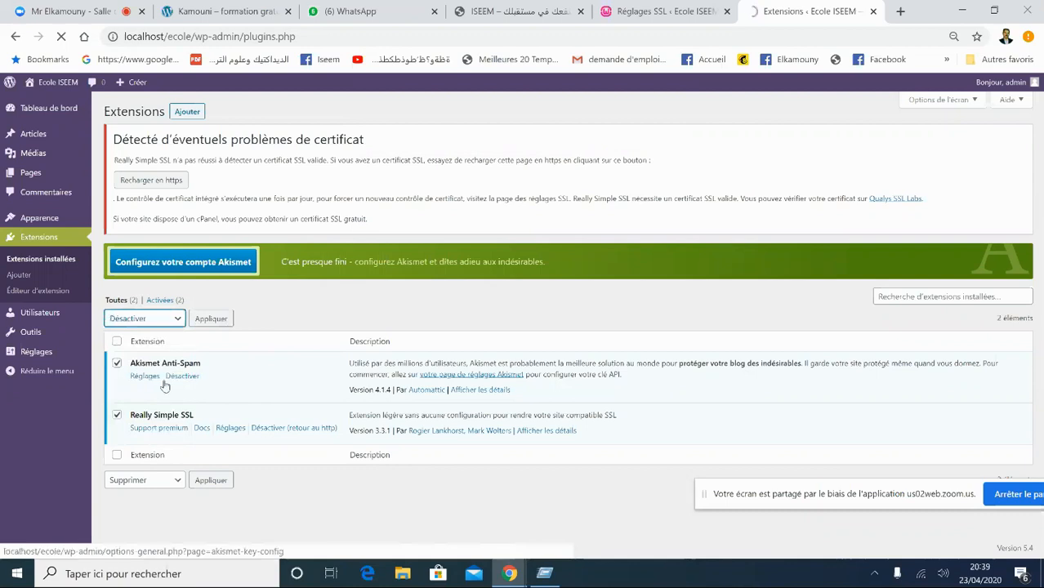
left_click(210, 480)
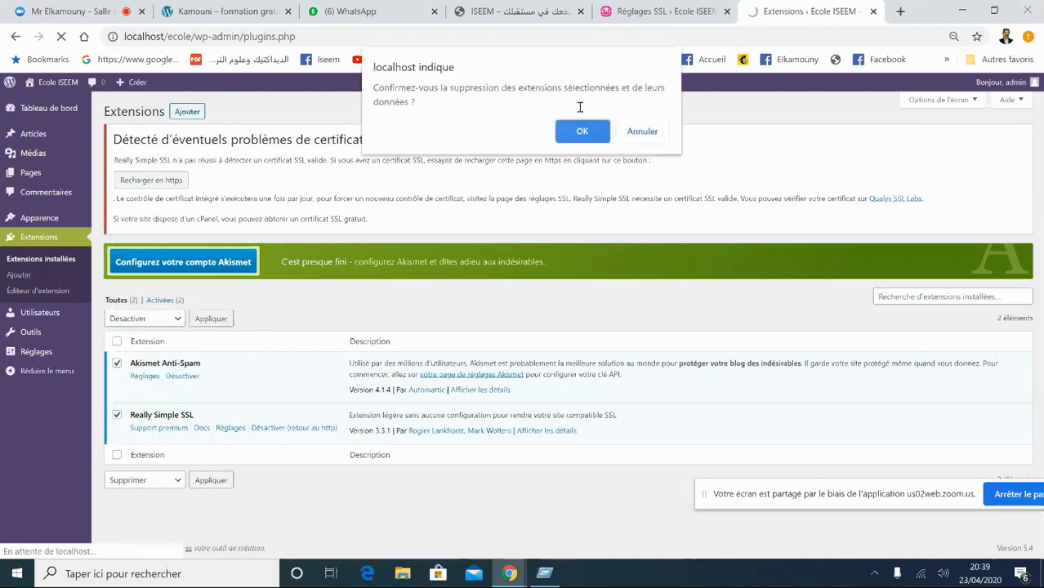
left_click(570, 131)
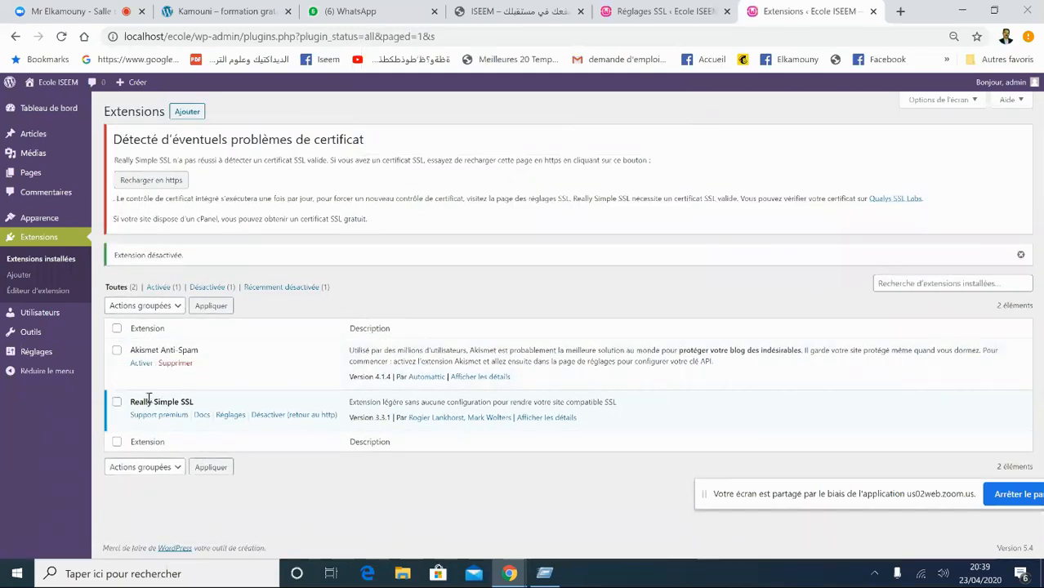
- Deactivate Really Simple SSL, then delete it and confirm removing its data
left_click(116, 404)
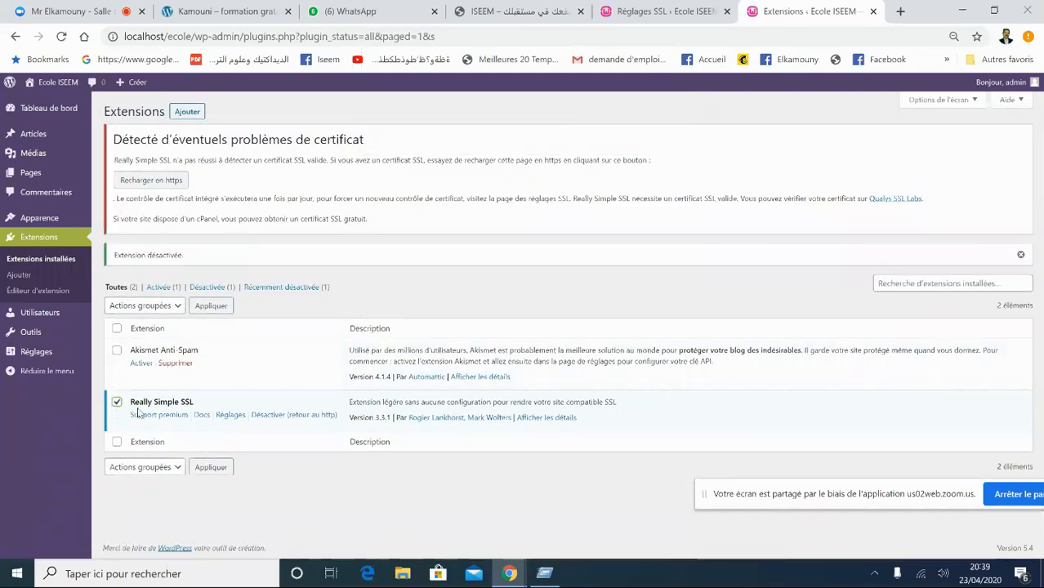
left_click(272, 418)
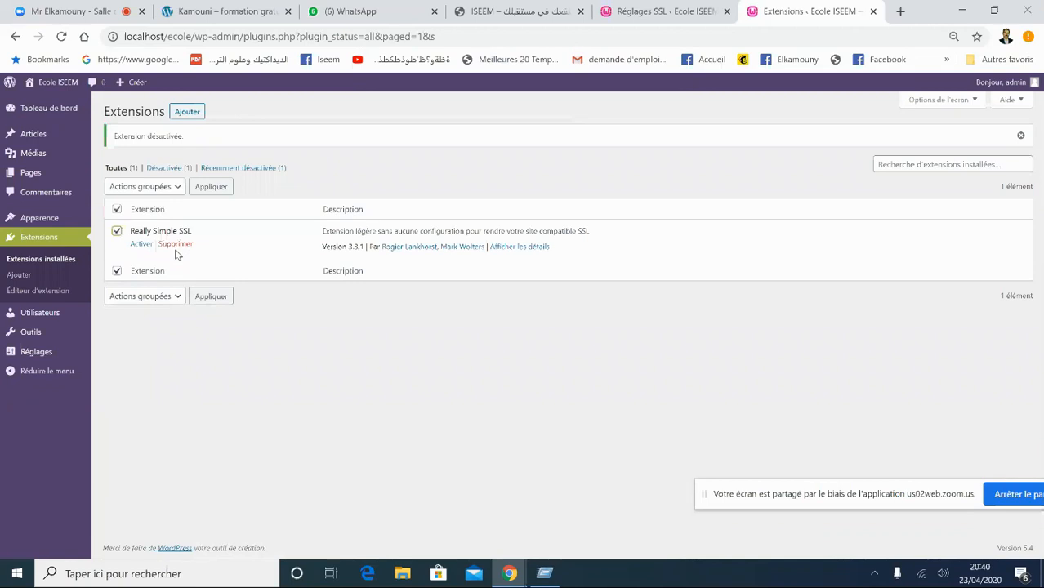
left_click(175, 244)
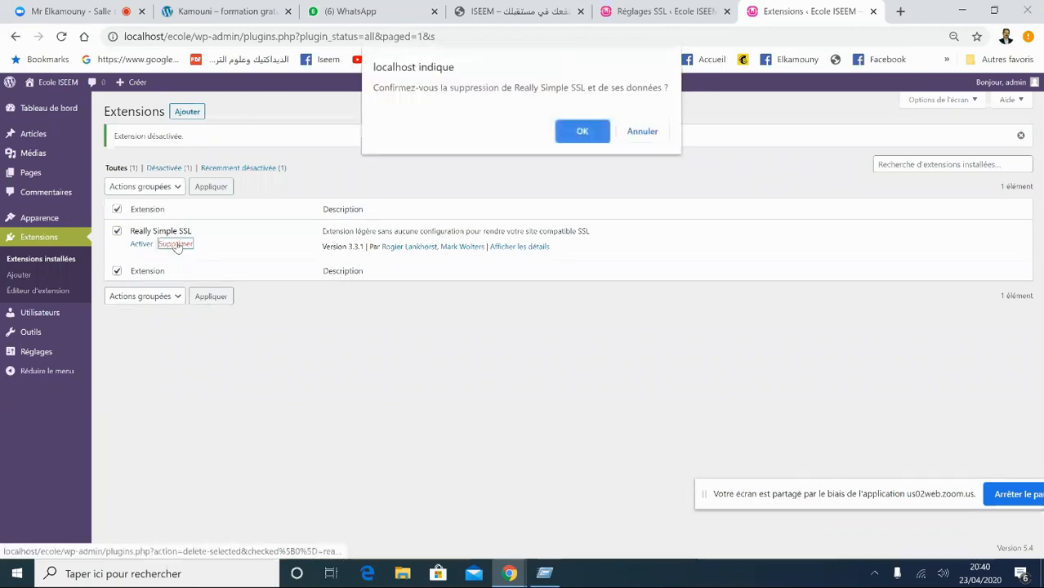
left_click(590, 137)
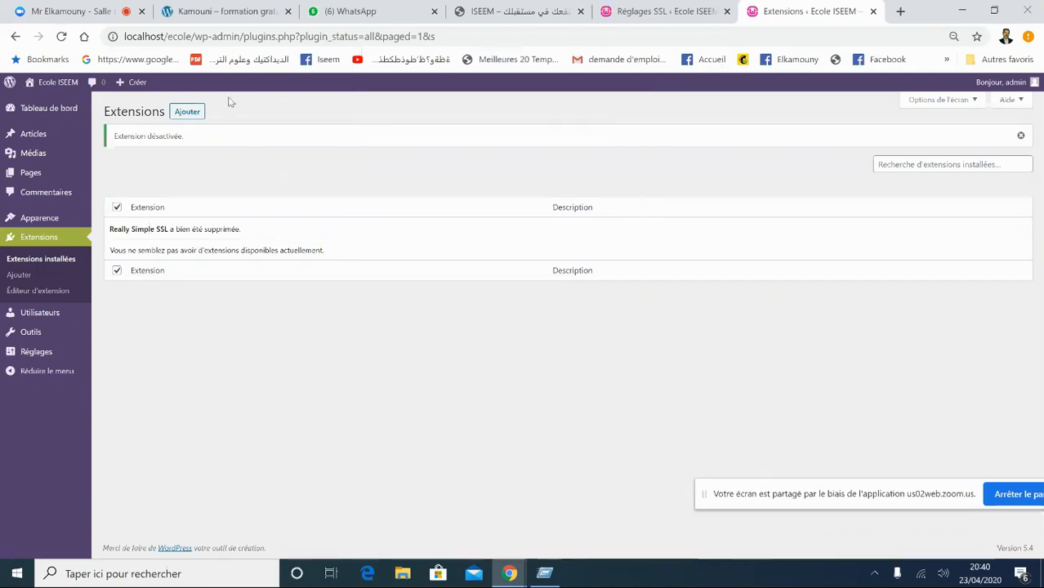
middle_click(194, 119)
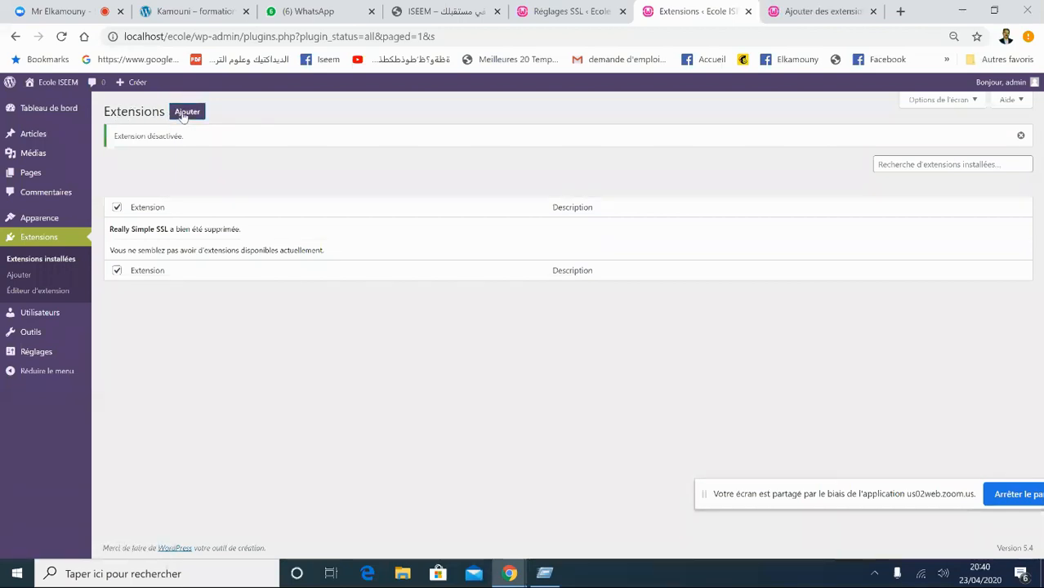
- Search the plugin directory for 'elementor' and start installing Elementor Page Builder
left_click(183, 115)
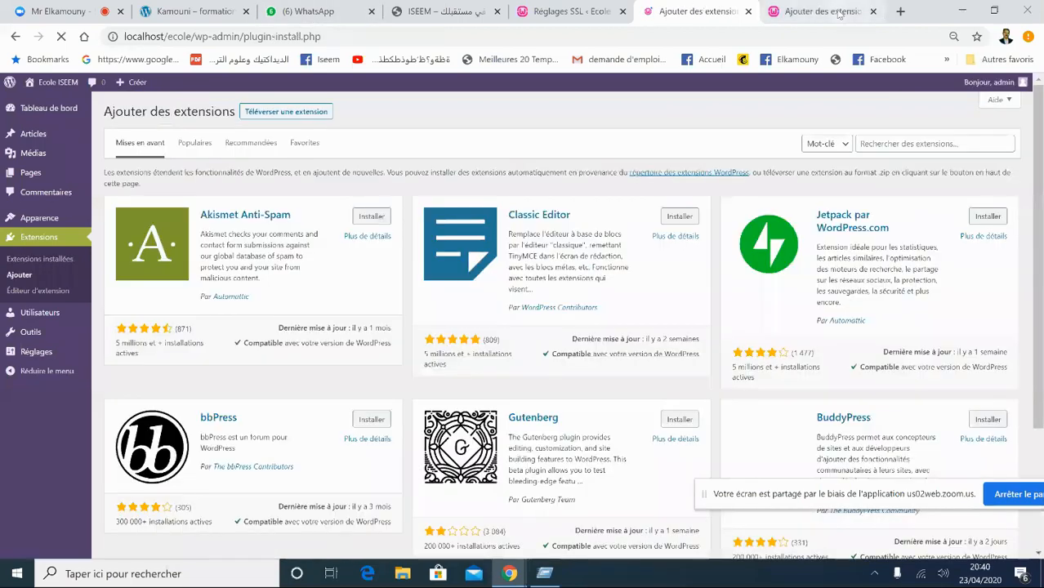
left_click(873, 12)
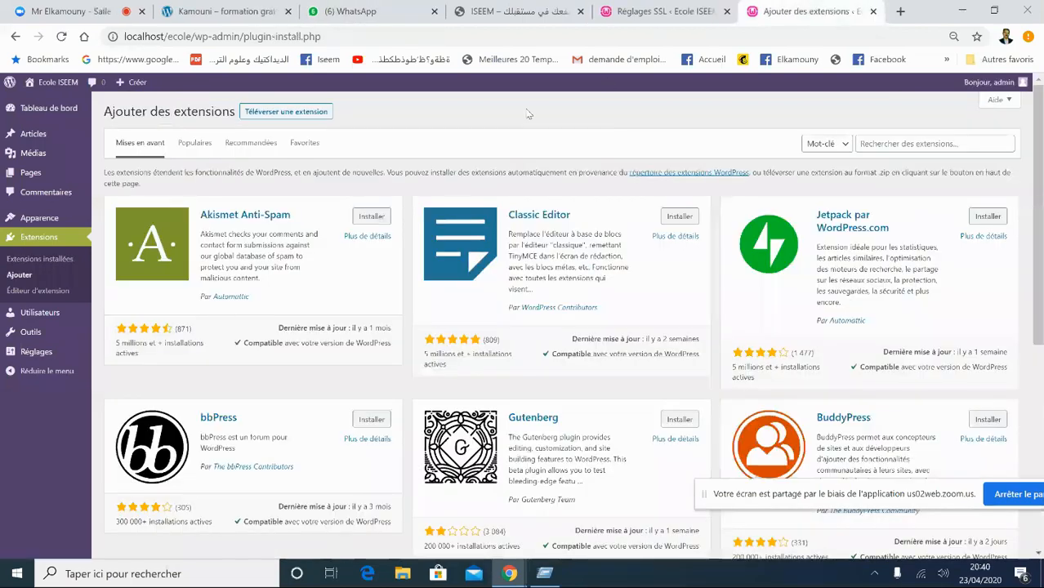
left_click(865, 138)
type("s")
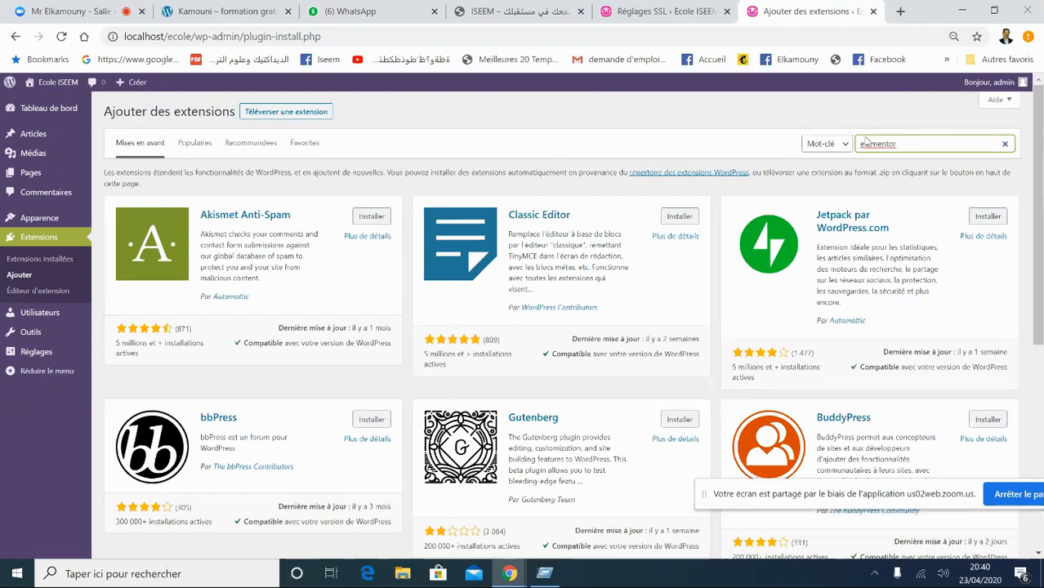
key("Return")
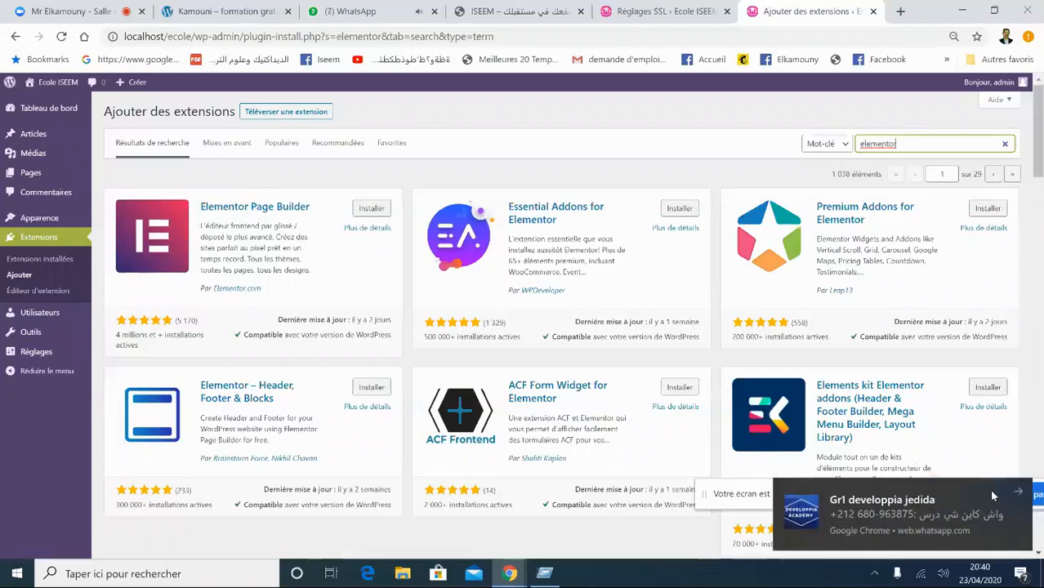
left_click(1017, 493)
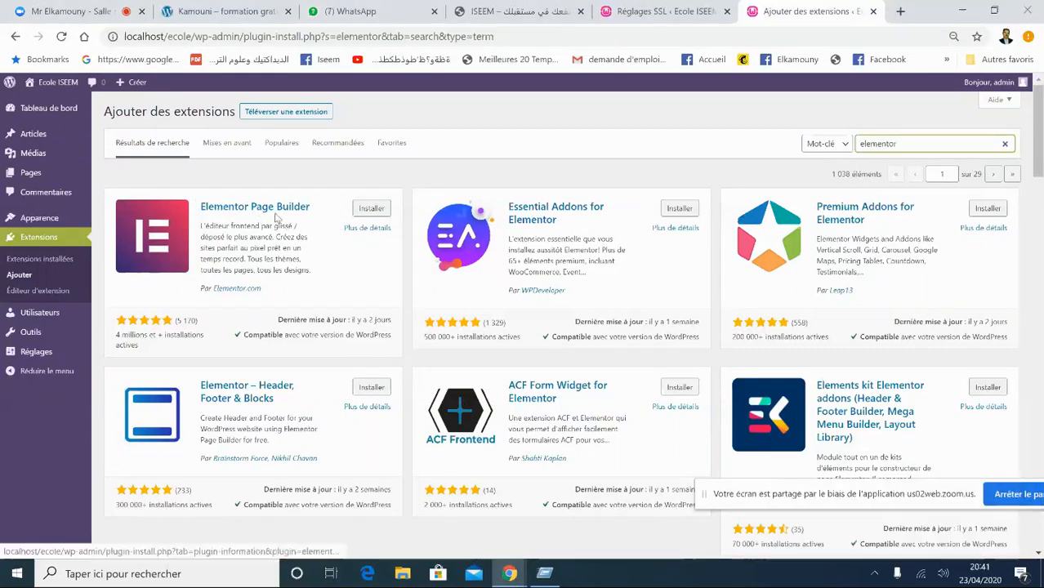
left_click(368, 209)
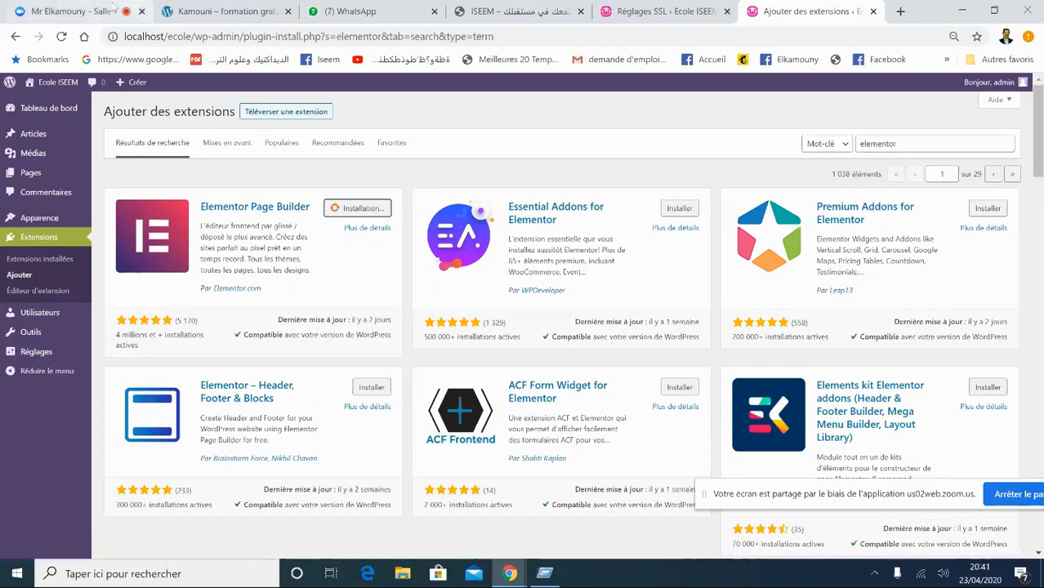
- Check the Zoom meeting tab, then return to the Ajouter des extensions page
left_click(98, 9)
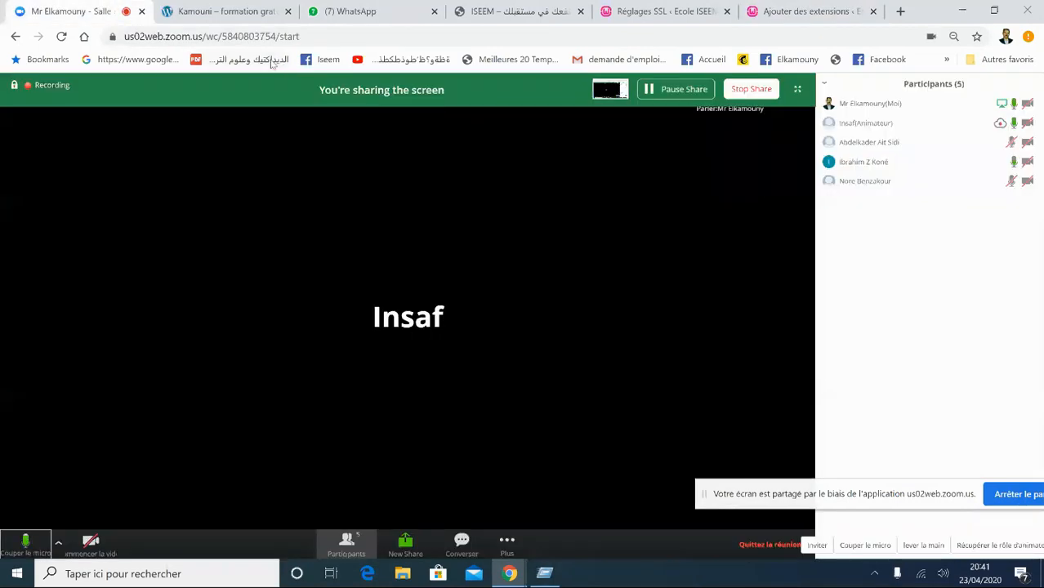
left_click(798, 11)
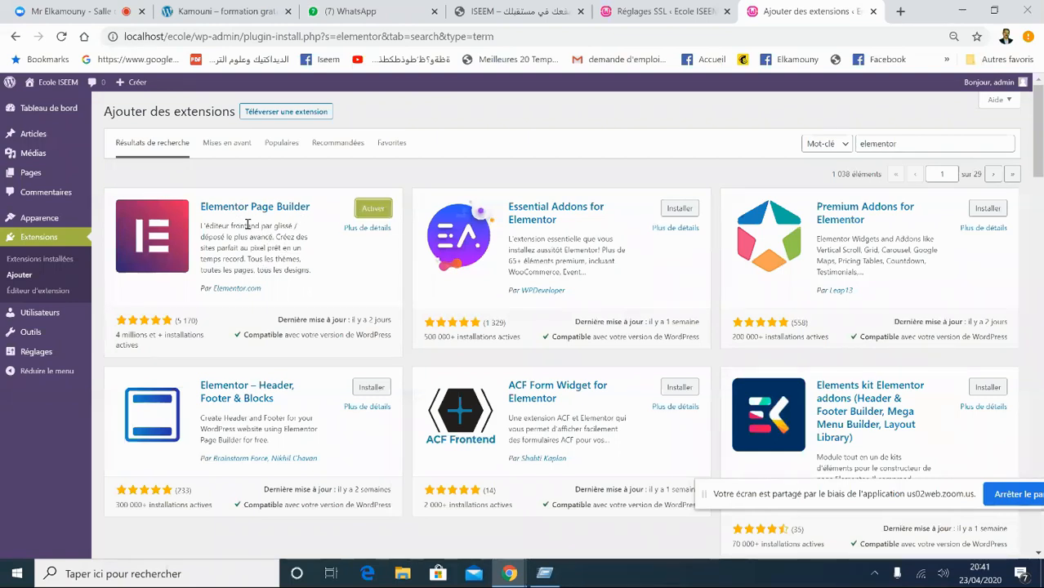
- Activate Elementor Page Builder and move the screen-sharing notice aside
left_click(378, 209)
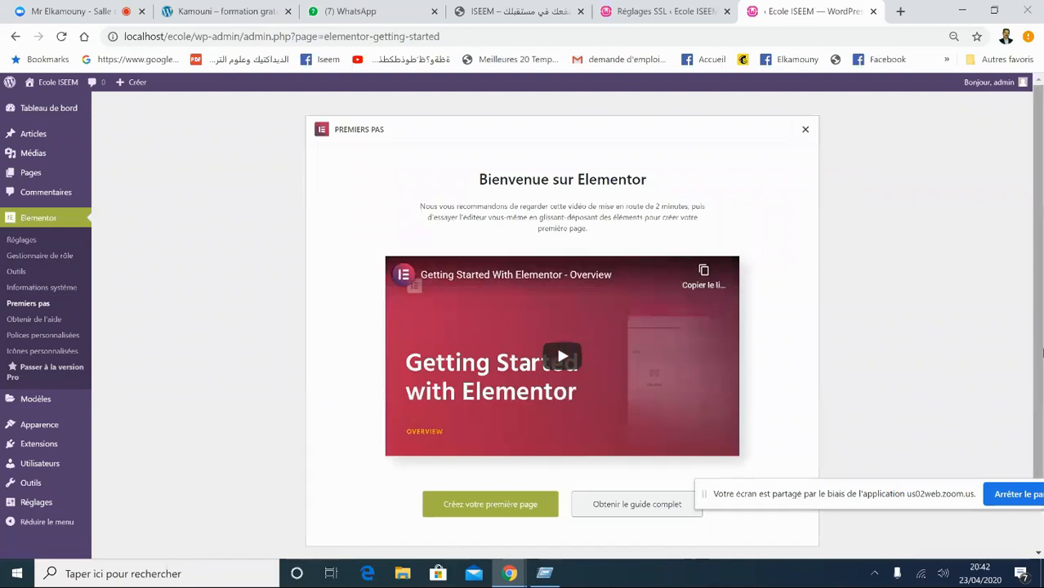
left_click_drag(707, 493, 690, 534)
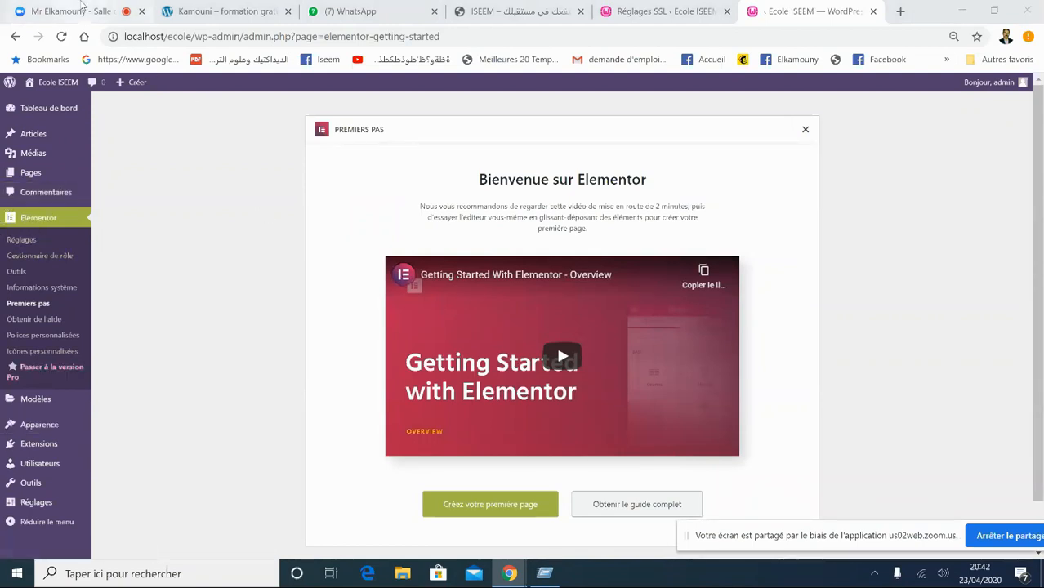
- Return to the Zoom meeting, mute the microphone, then unmute it again
left_click(80, 7)
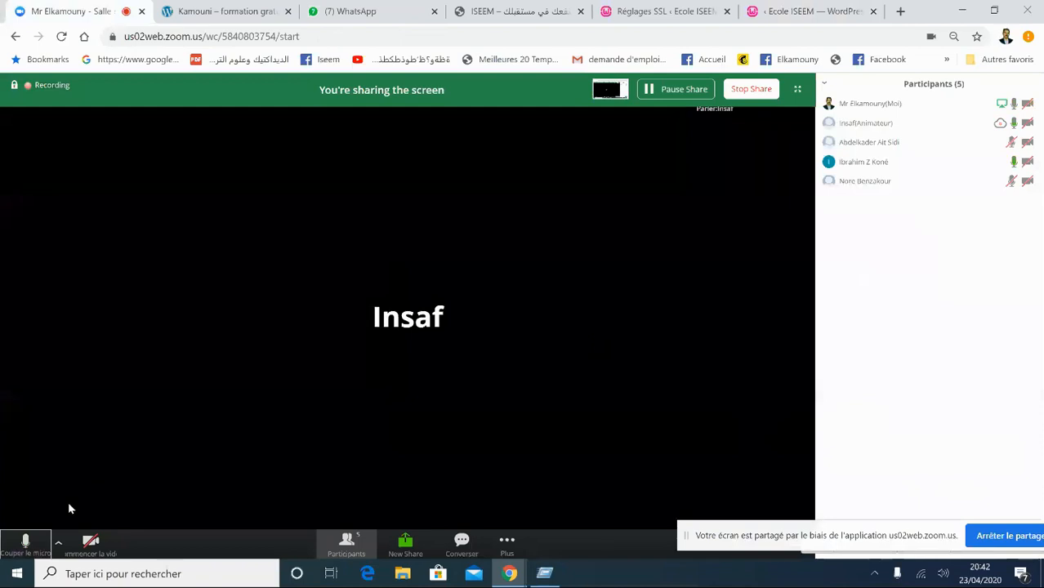
left_click(21, 549)
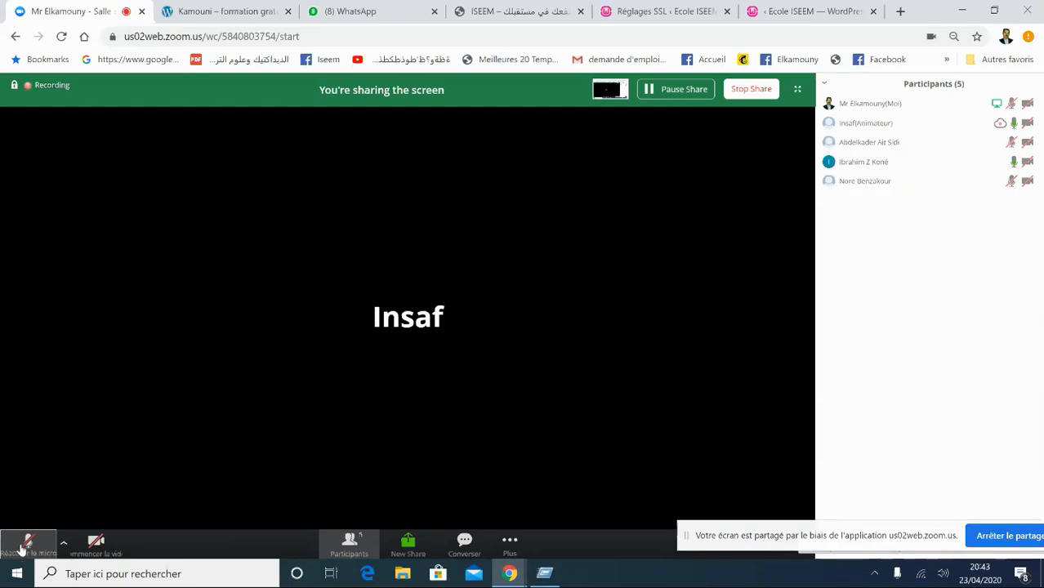
left_click(25, 544)
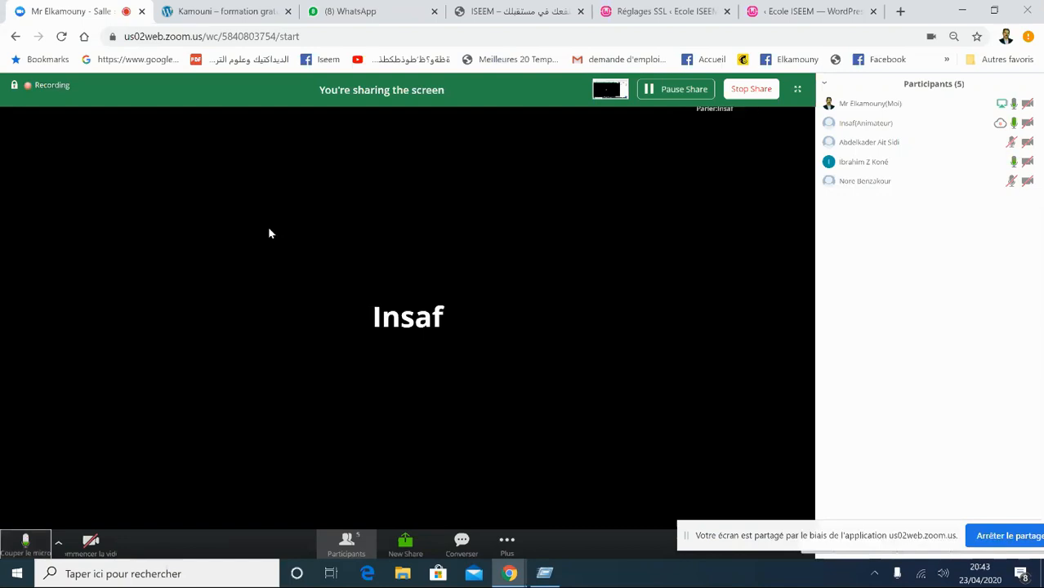
- Go back to the Ecole ISEEM admin and open Pages > Toutes les pages
left_click(635, 12)
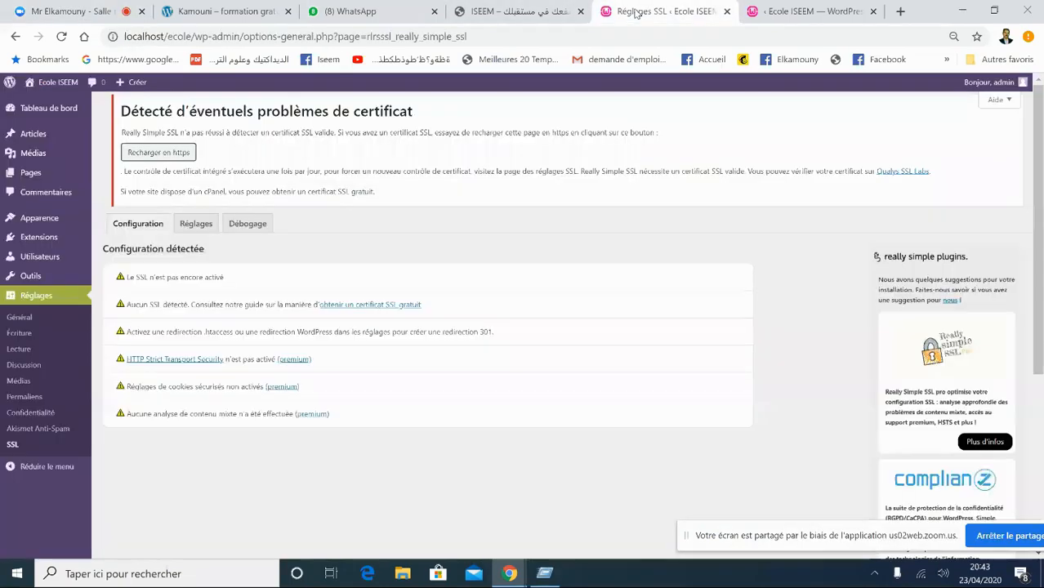
left_click(766, 15)
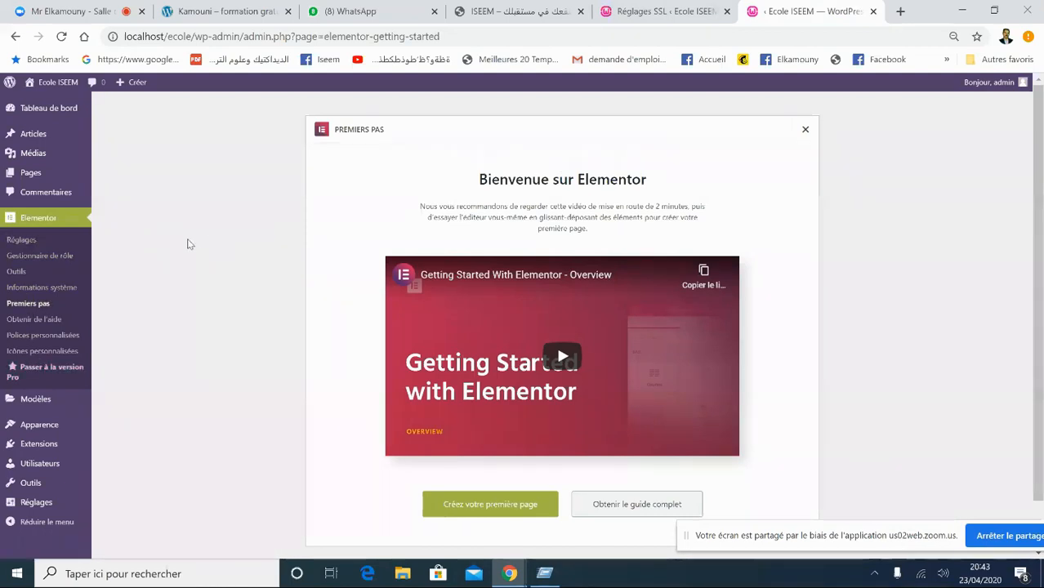
mouse_move(46, 177)
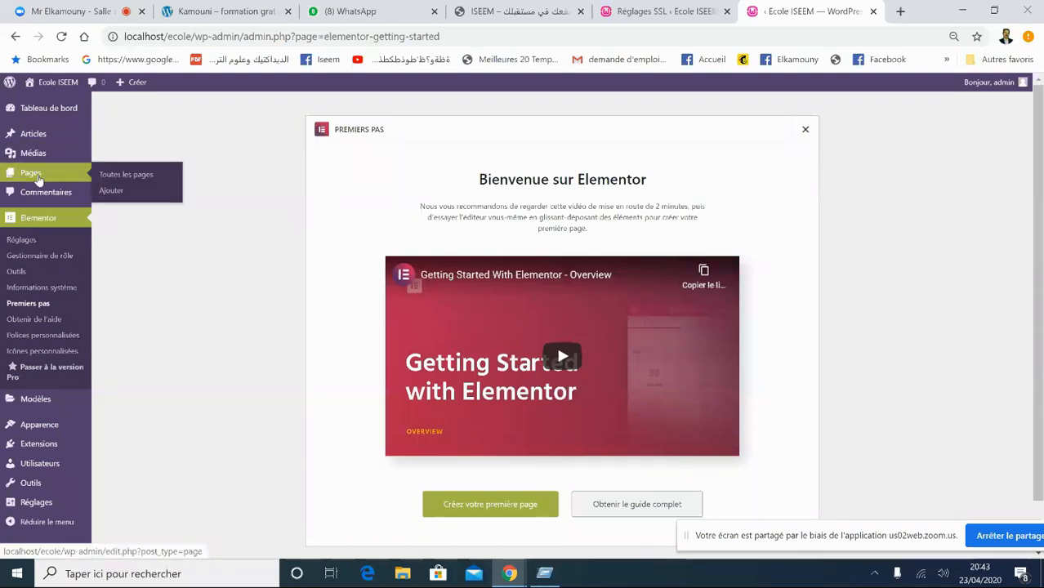
middle_click(110, 179)
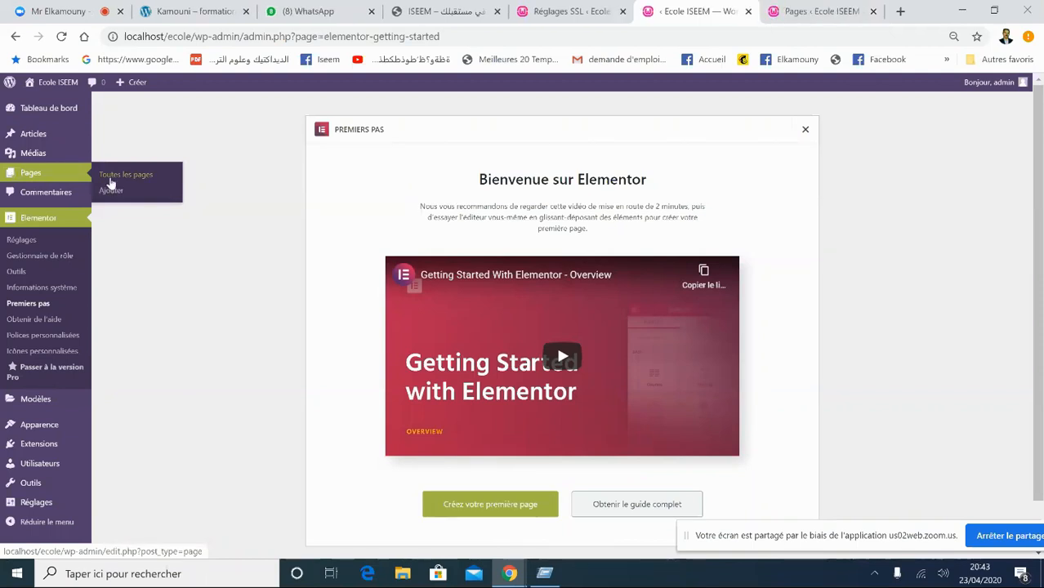
left_click(119, 178)
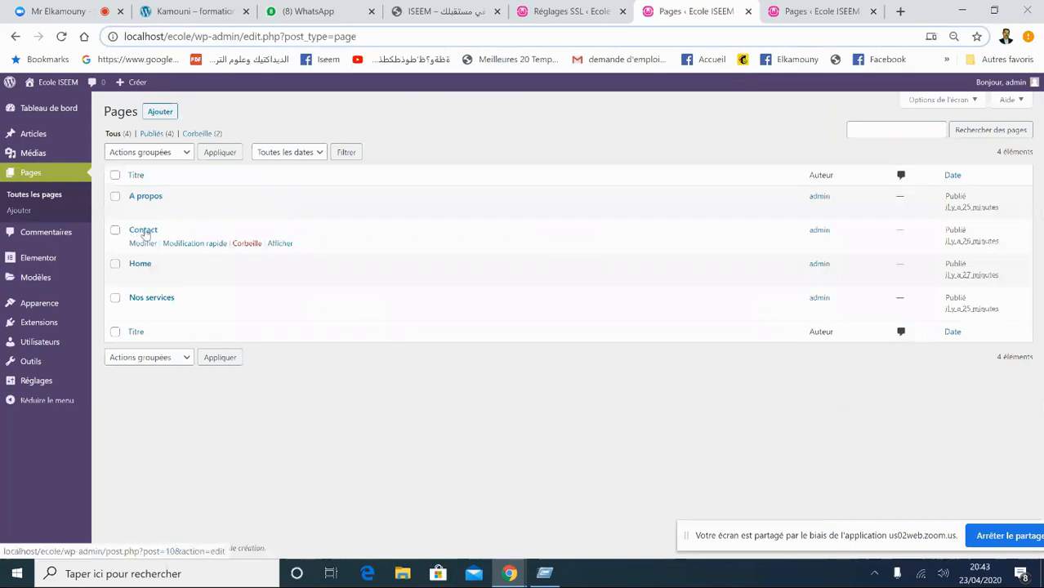
- Open the Home entry from the Pages list in the block editor
left_click(137, 266)
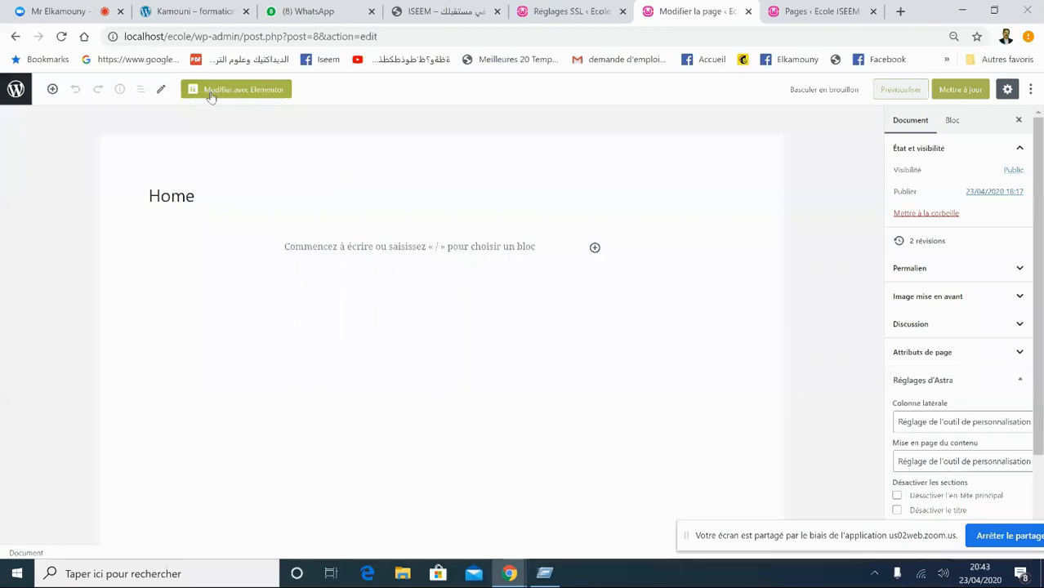
- Launch Modifier avec Elementor for the Home page, browse the widget panel, and select the editor's address
left_click(261, 96)
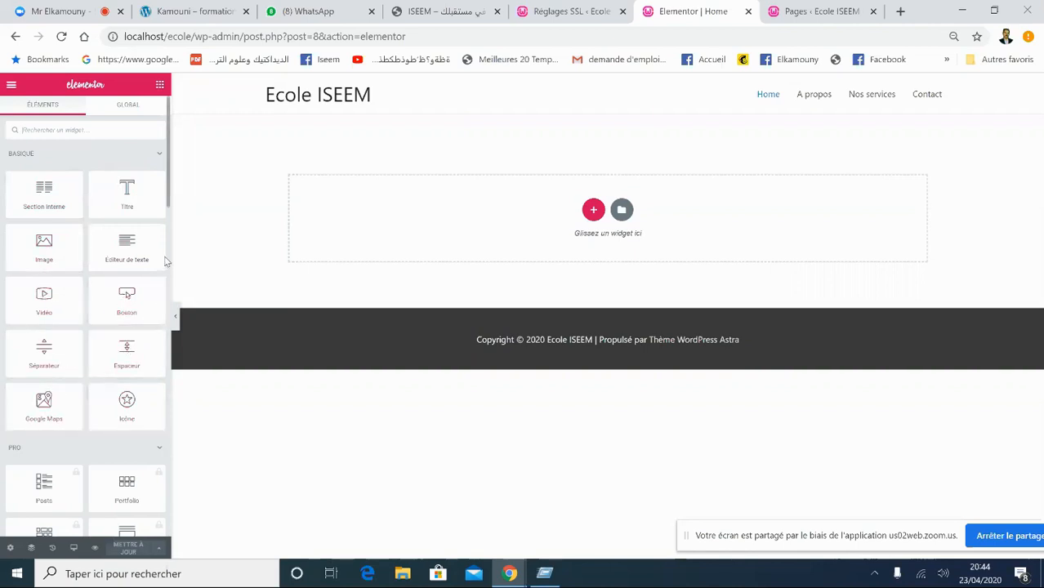
scroll(168, 209, "down", 1)
scroll(168, 209, "down", 2)
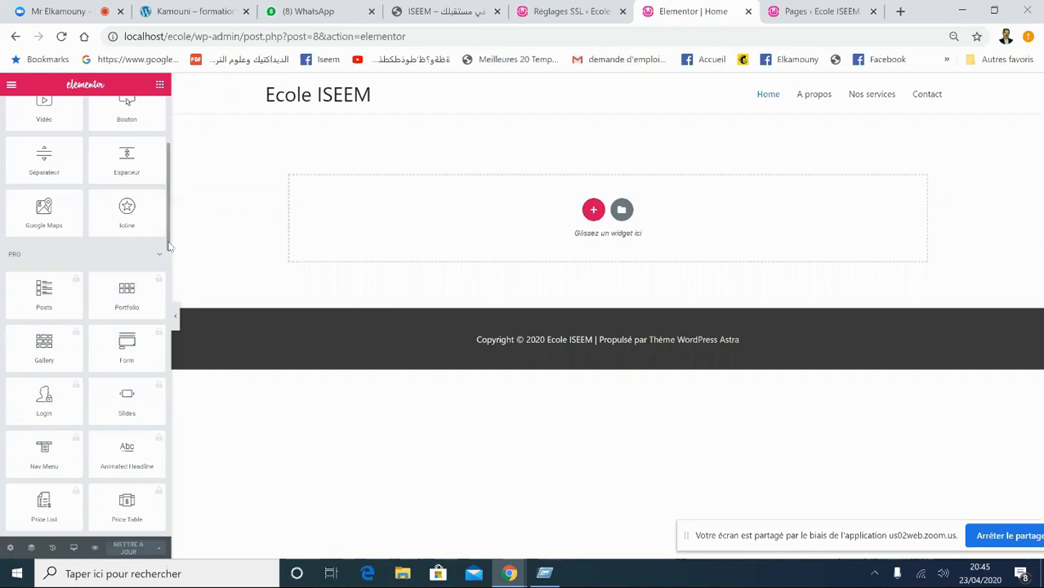
left_click_drag(169, 245, 168, 196)
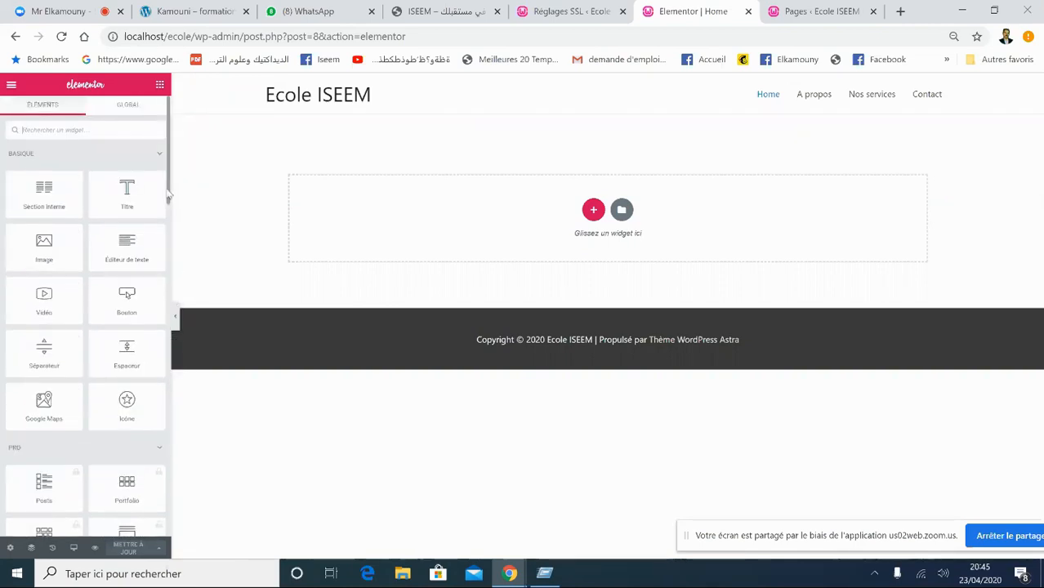
scroll(145, 345, "down", 3)
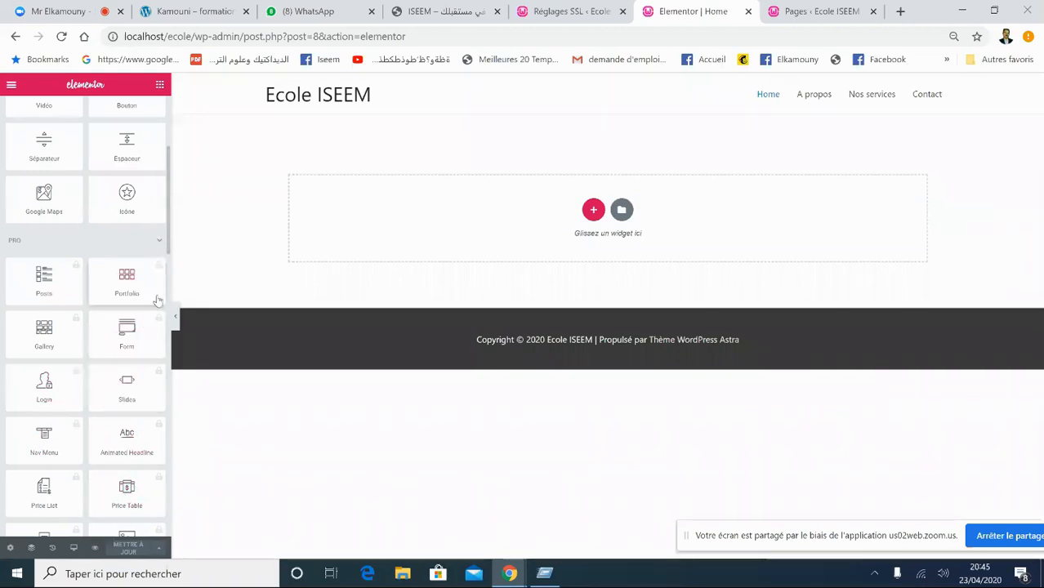
scroll(169, 253, "up", 5)
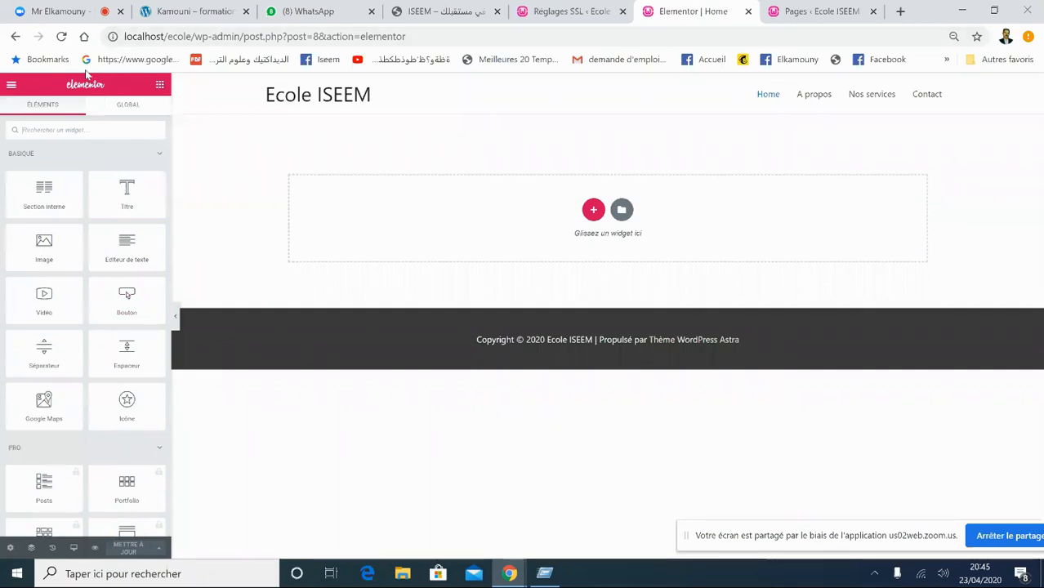
left_click(183, 38)
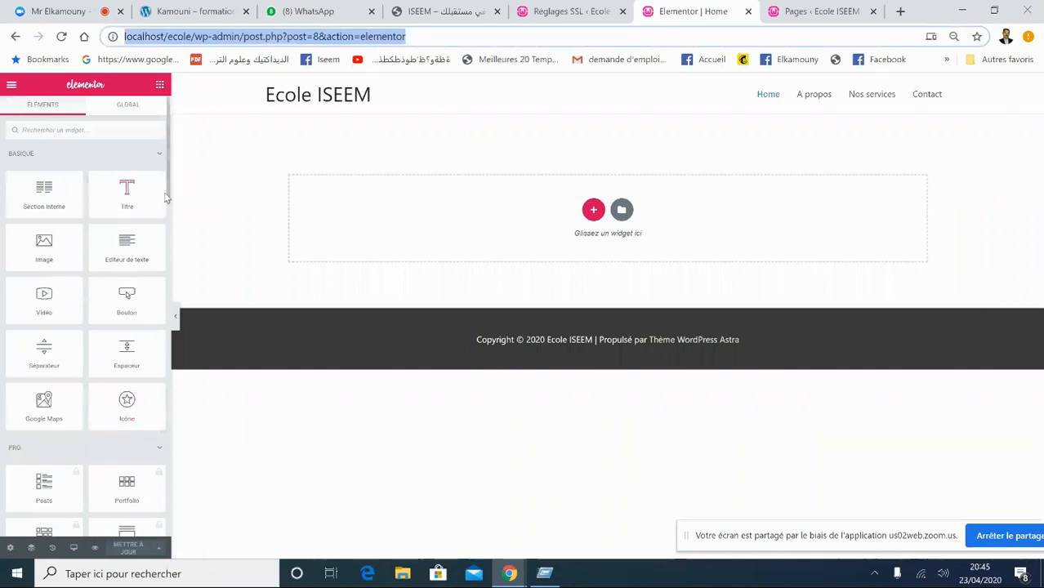
- Exit Elementor to the block editor and dashboard, then reopen the Home page from Pages
left_click(10, 86)
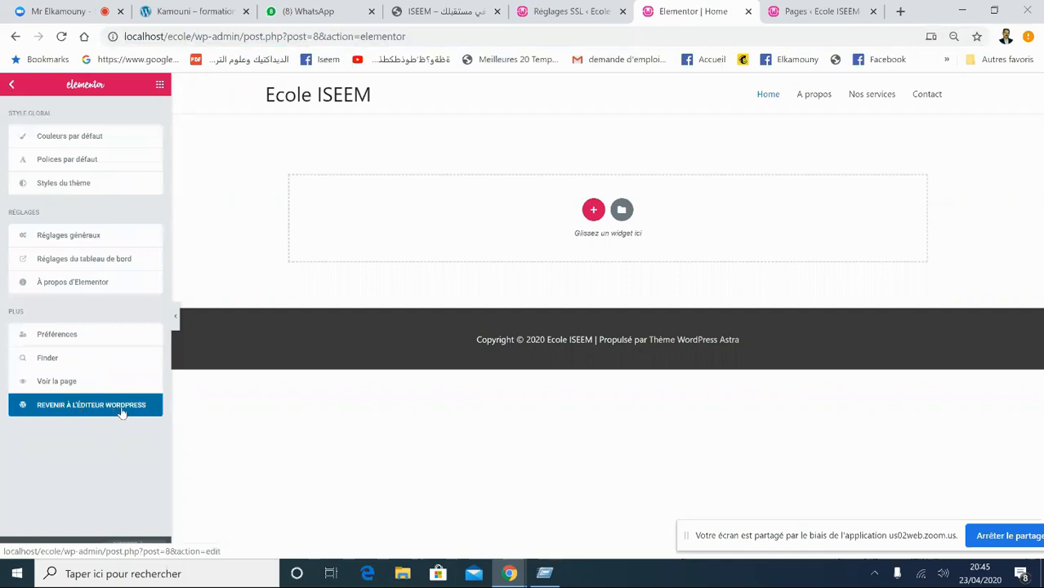
left_click(79, 411)
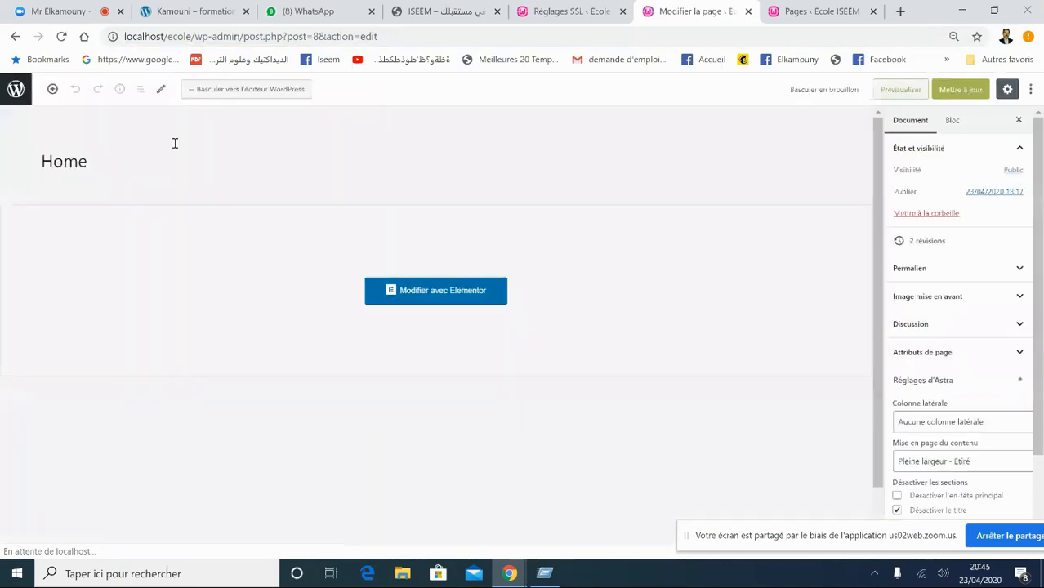
left_click(17, 92)
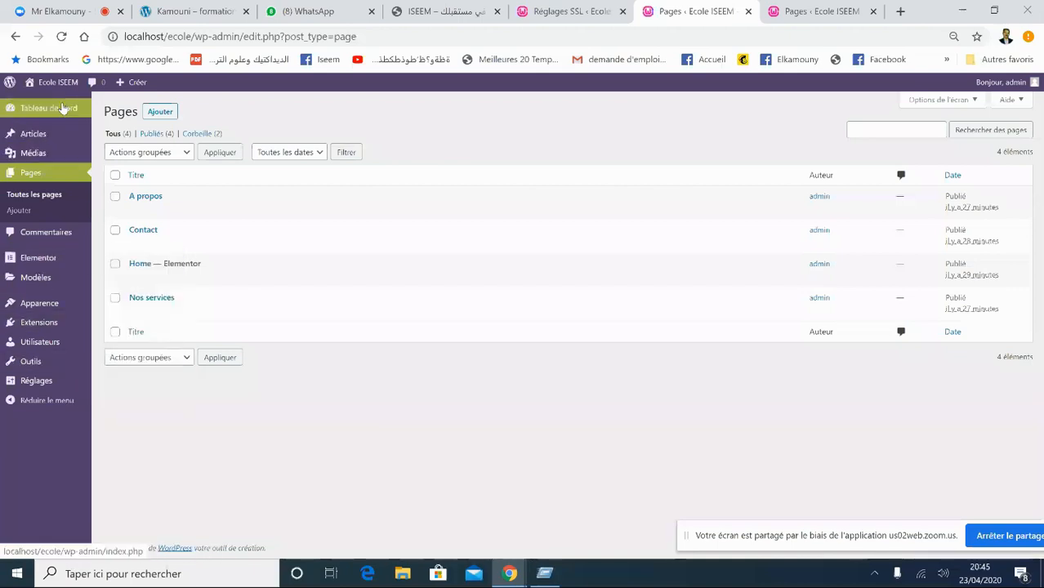
mouse_move(63, 109)
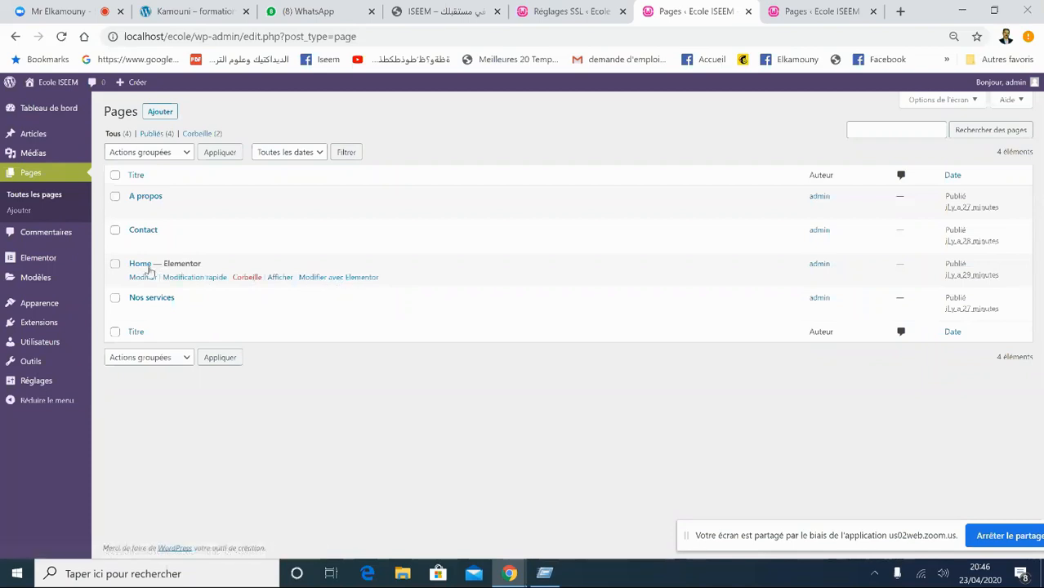
left_click(140, 265)
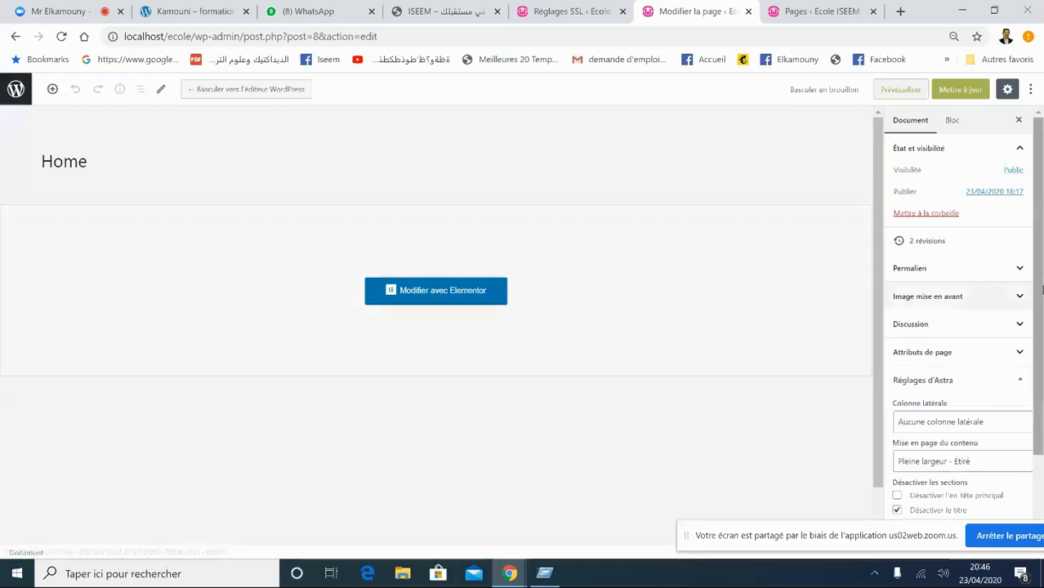
- Set the Astra content layout of Home to Pleine largeur - Espacé and save with Mettre à jour
scroll(1042, 359, "down", 1)
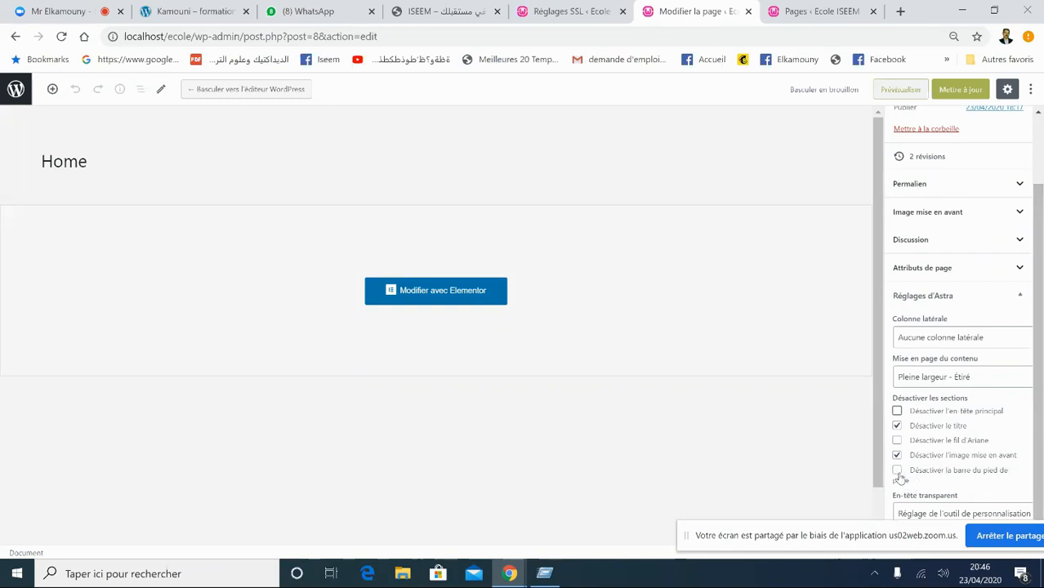
key("ctrl+plus")
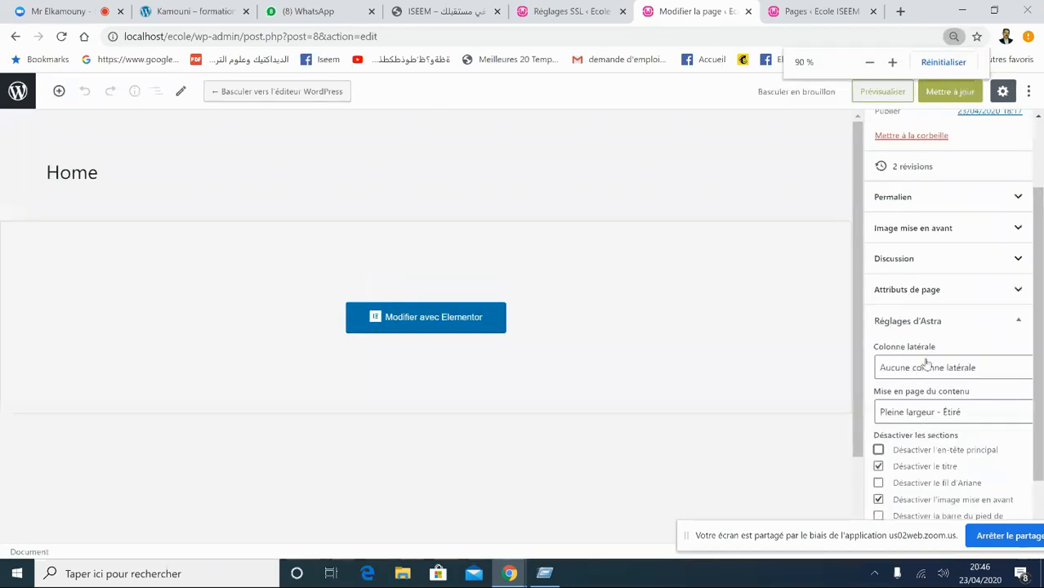
left_click(902, 413)
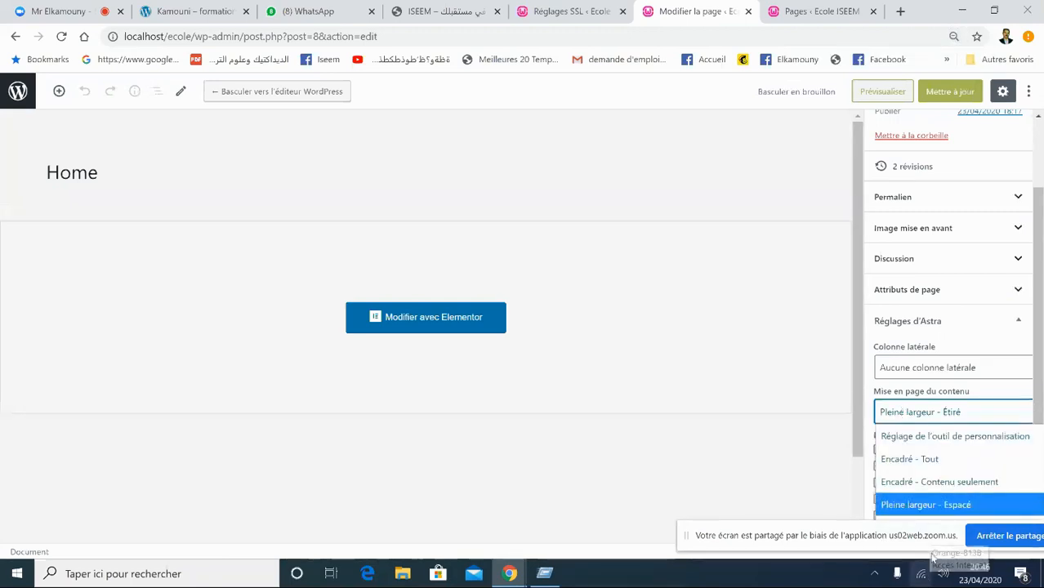
left_click(921, 506)
scroll(980, 400, "down", 1)
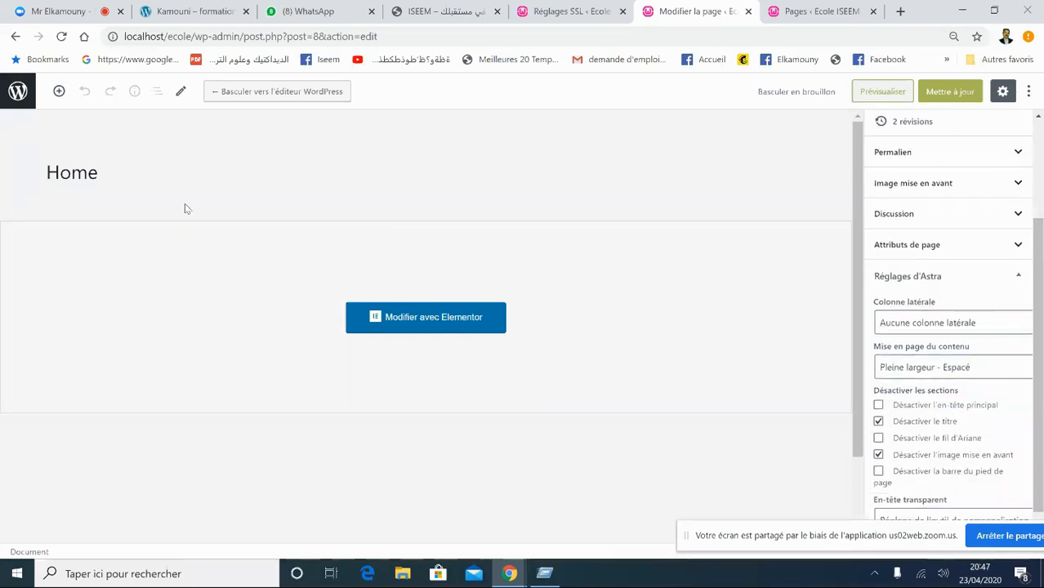
left_click(970, 367)
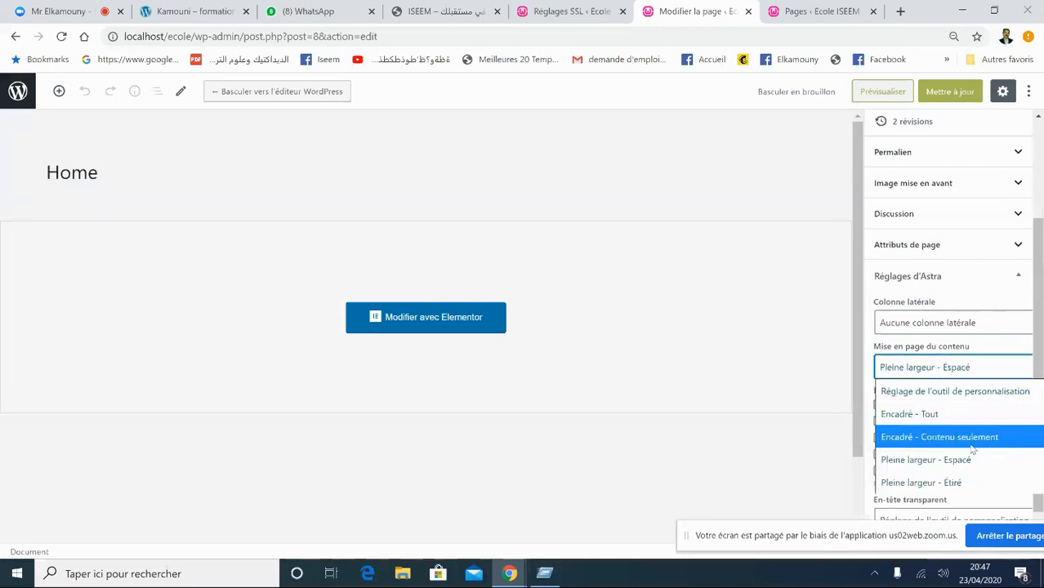
left_click(744, 216)
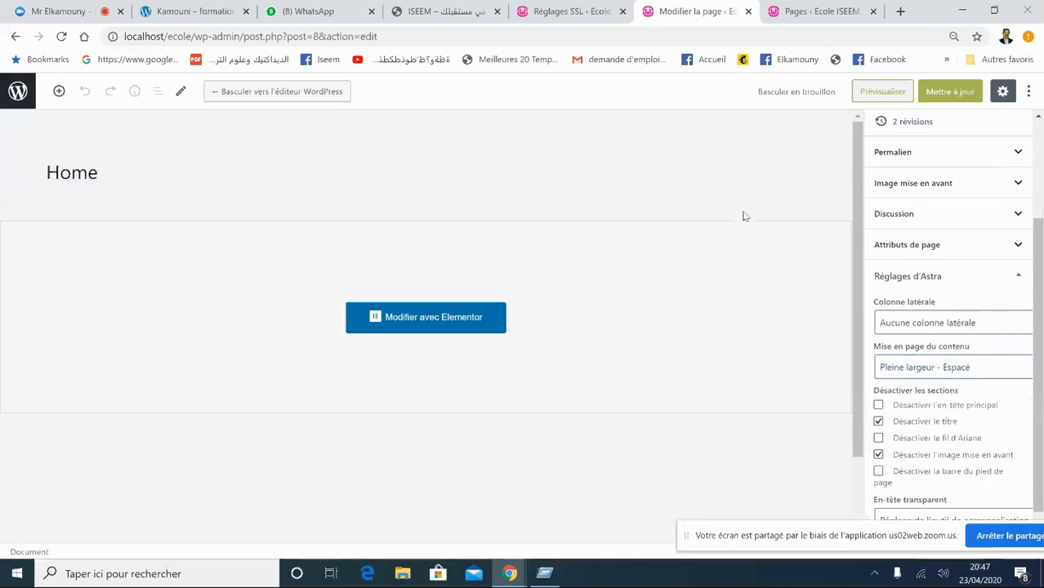
left_click(958, 95)
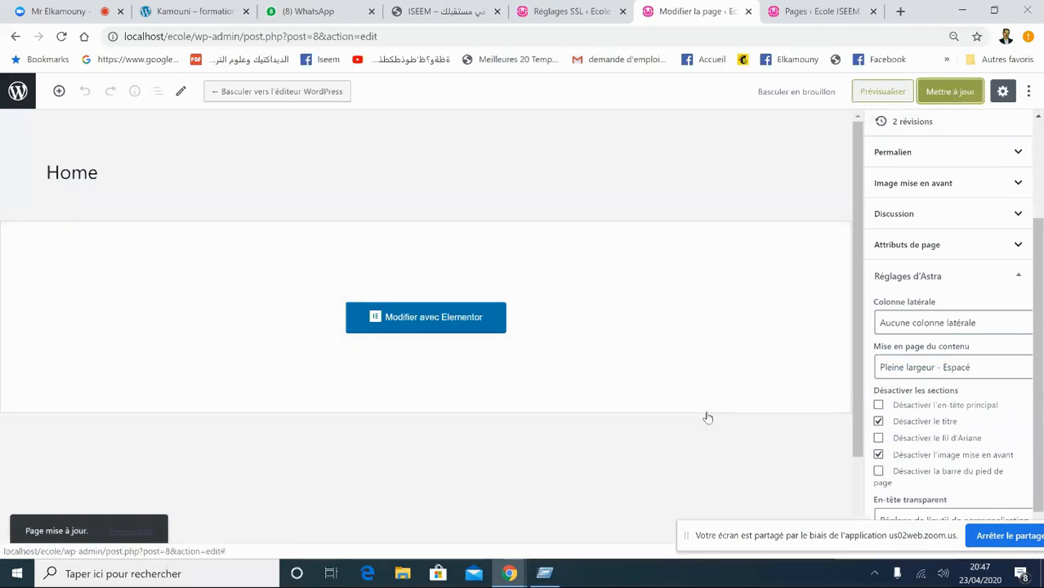
left_click(952, 88)
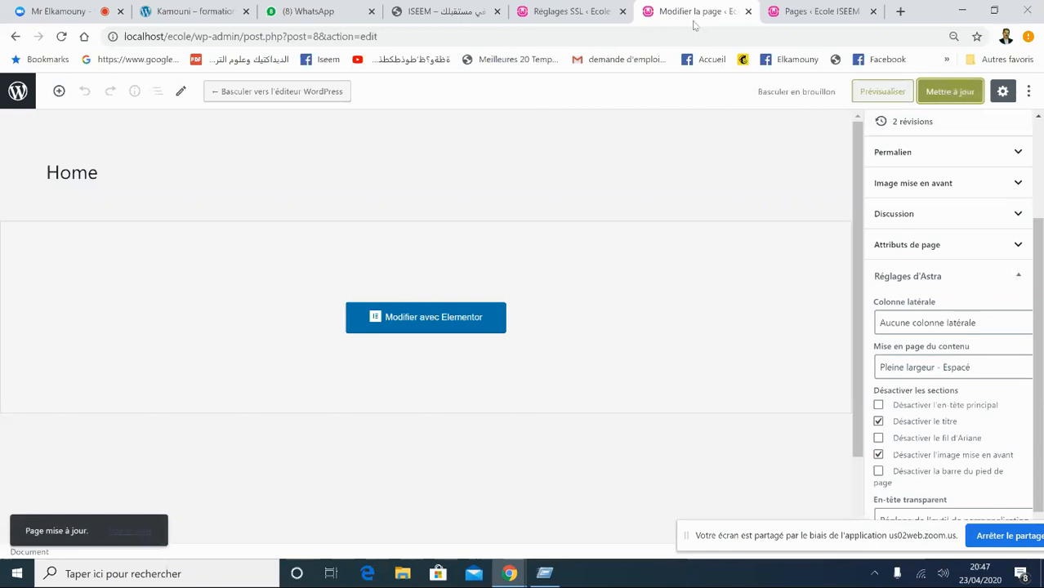
left_click(816, 11)
- Load localhost/ecole to check the site front page, then return to the Home editor
left_click(373, 37)
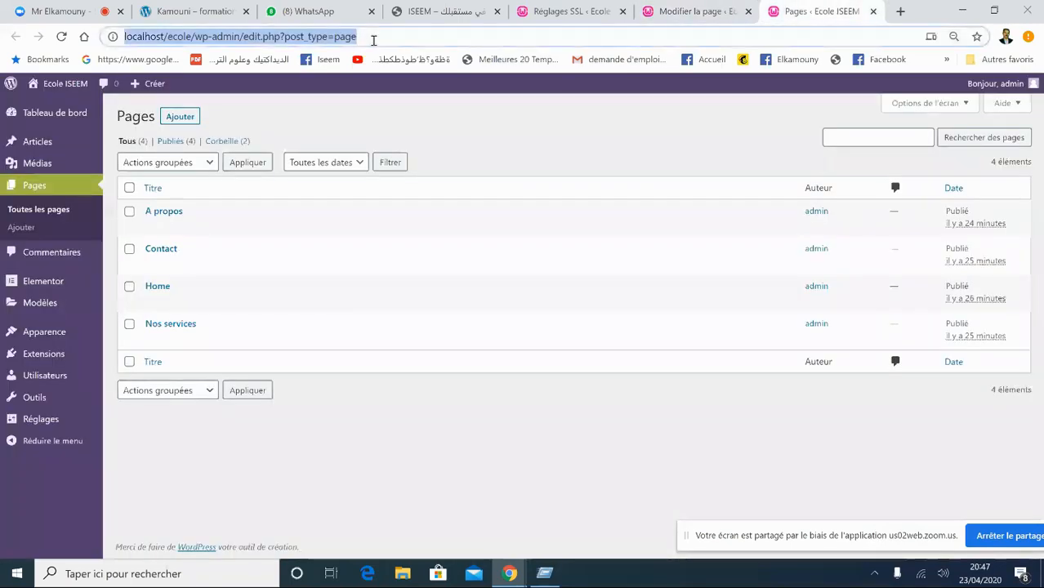
type("local")
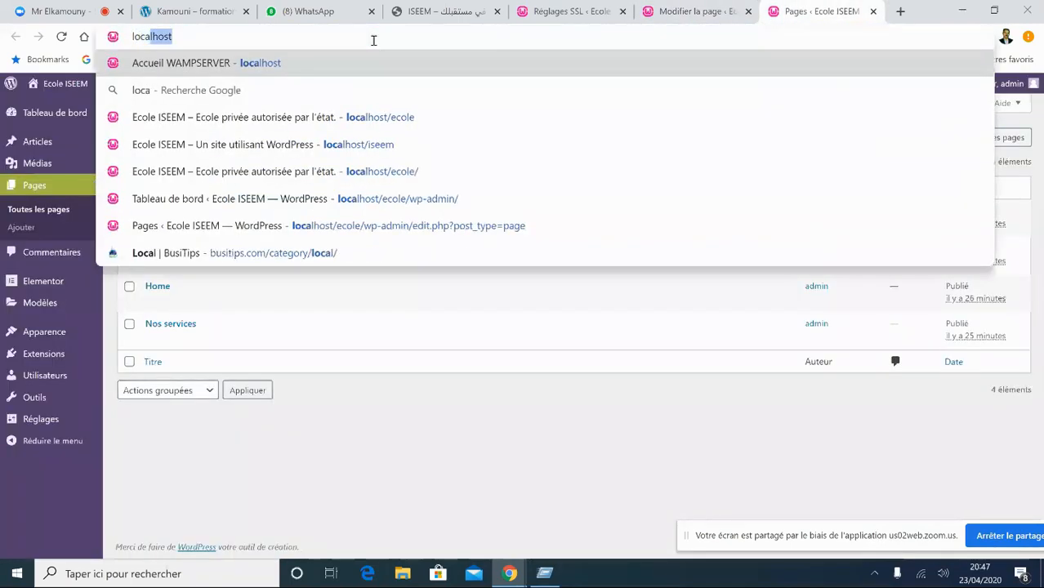
type("host")
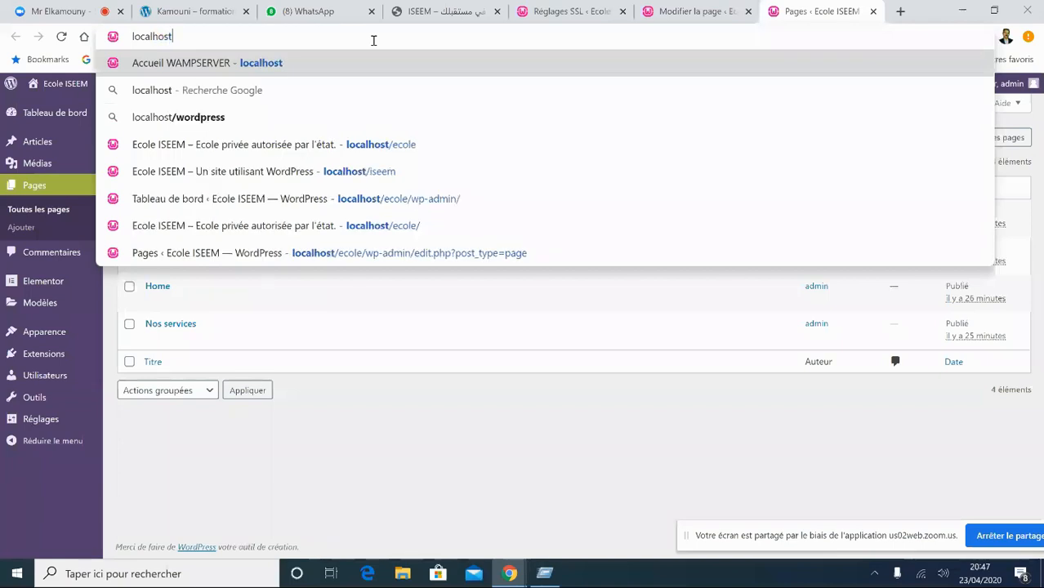
type("/")
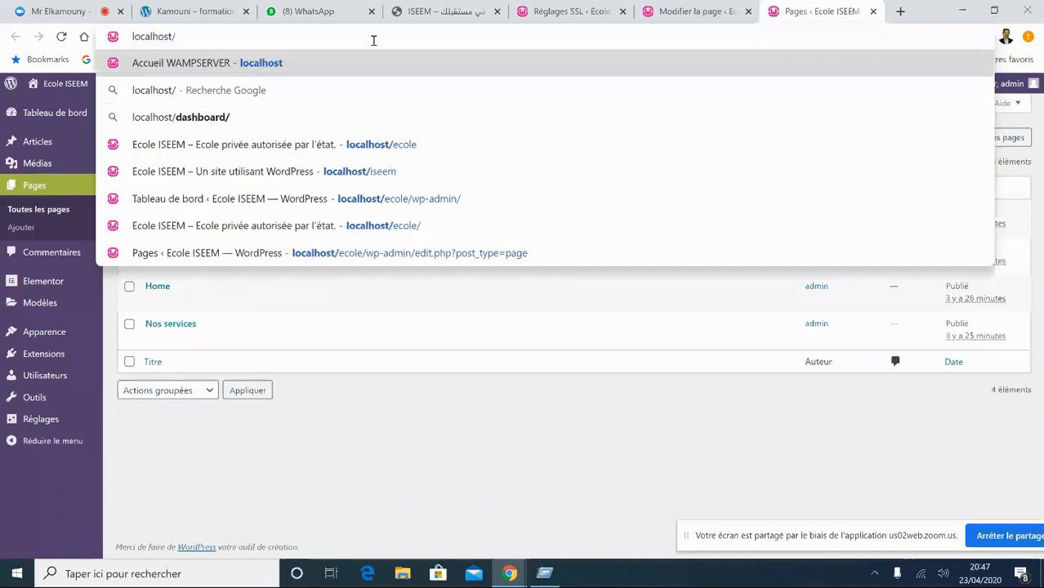
type("ecole")
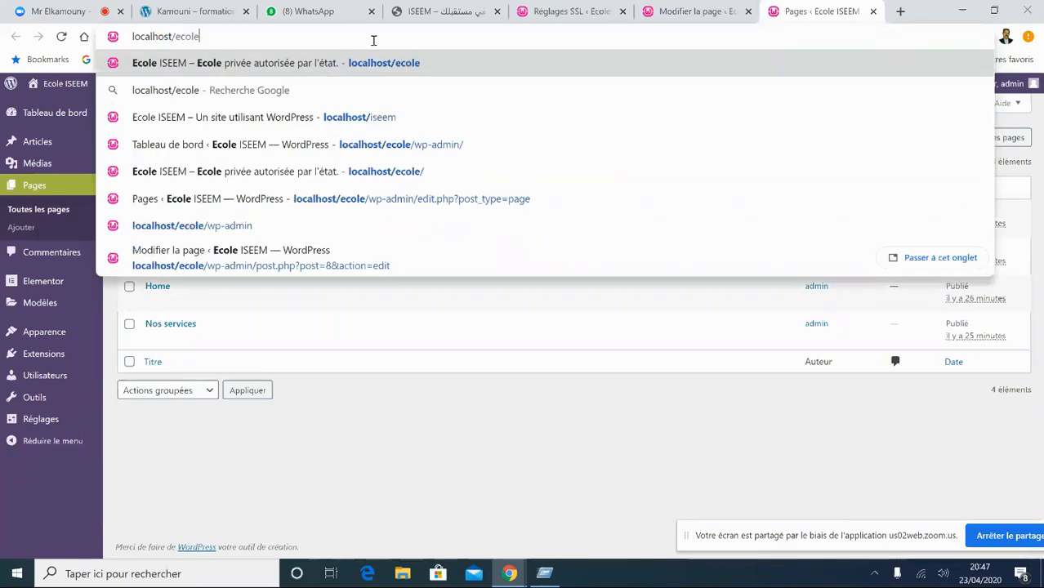
key("Return")
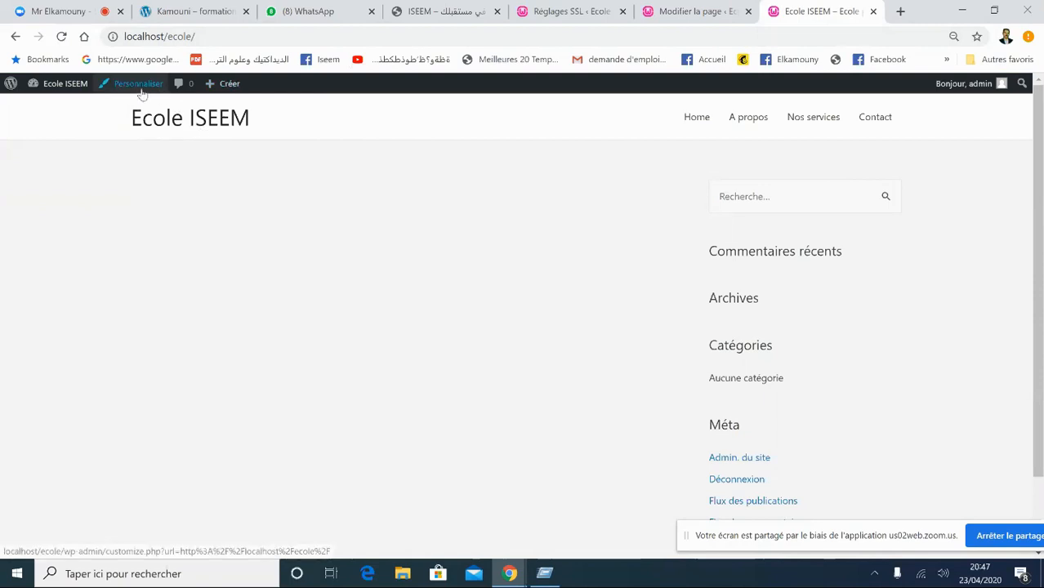
left_click_drag(1041, 156, 741, 232)
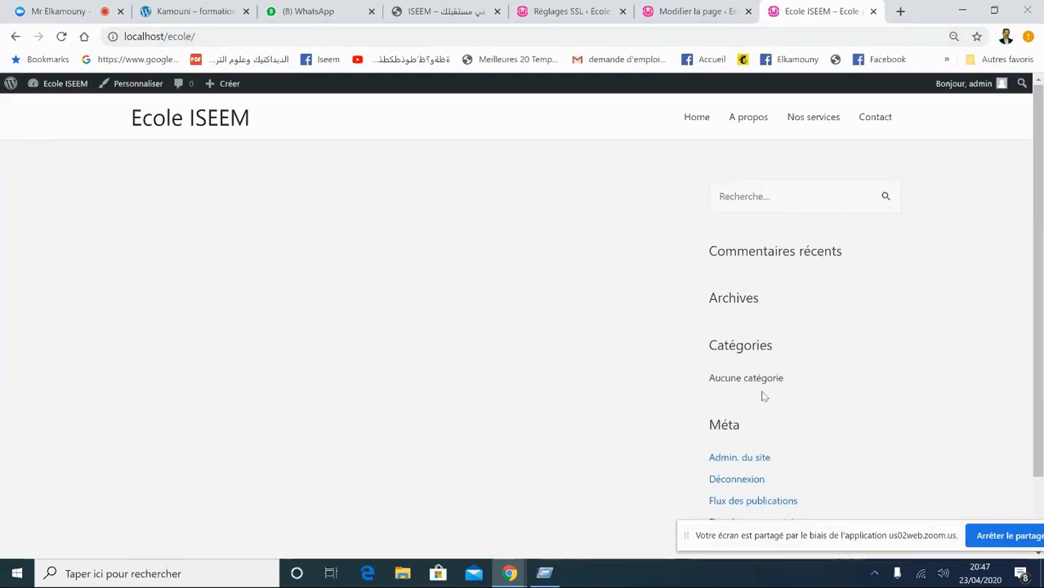
left_click_drag(1039, 216, 1037, 263)
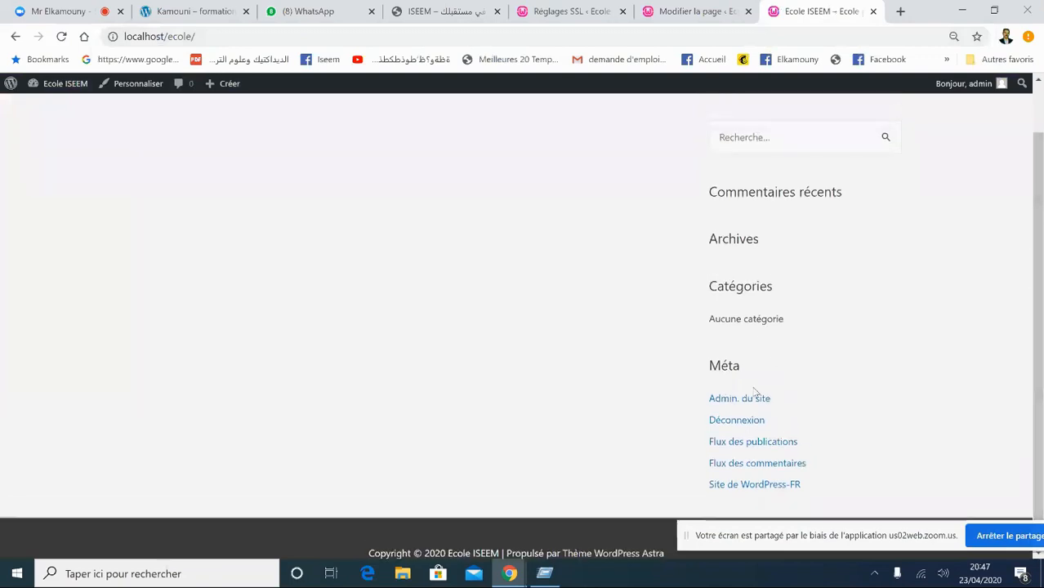
left_click(671, 10)
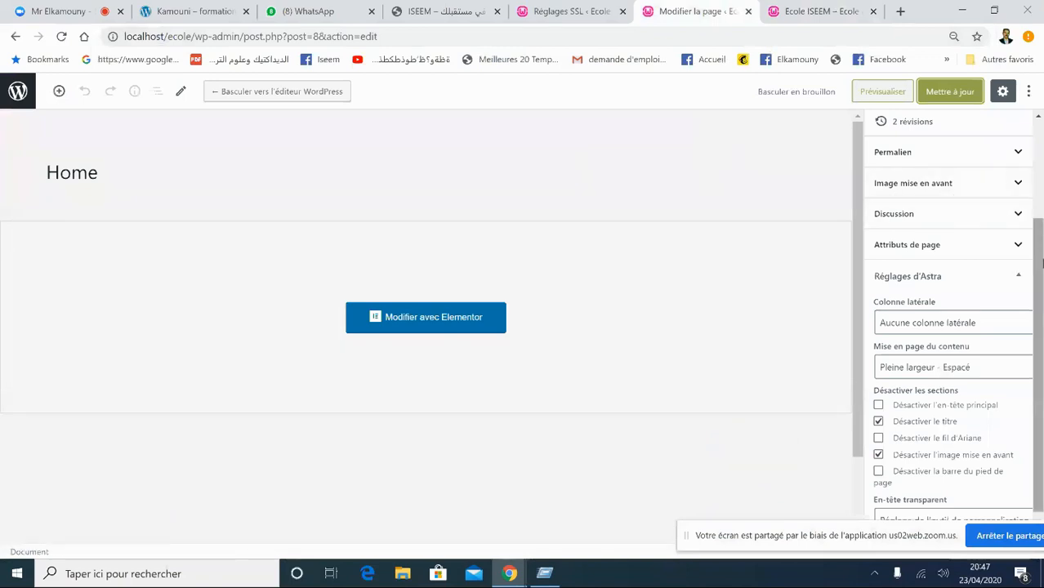
- Switch the Home layout to Pleine largeur - Étiré, update the page, and open Prévisualiser
scroll(1039, 383, "down", 1)
left_click_drag(1042, 301, 1040, 90)
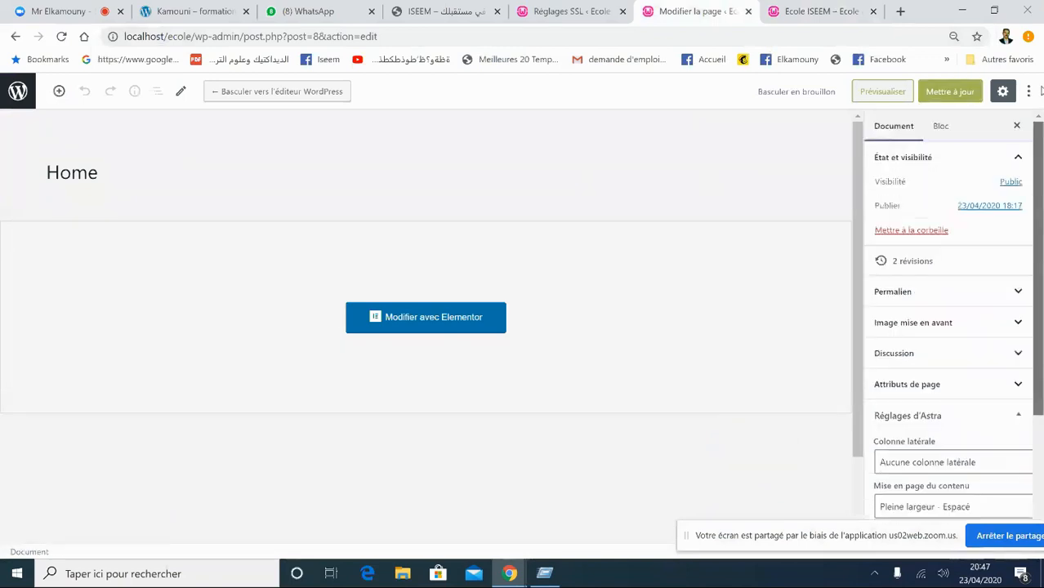
left_click_drag(1041, 157, 1041, 301)
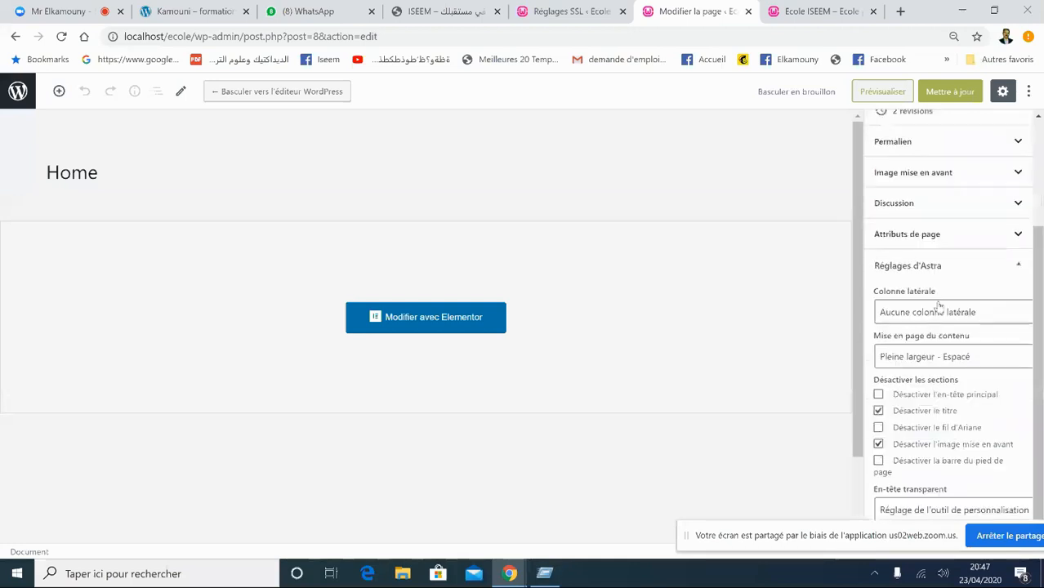
left_click(926, 358)
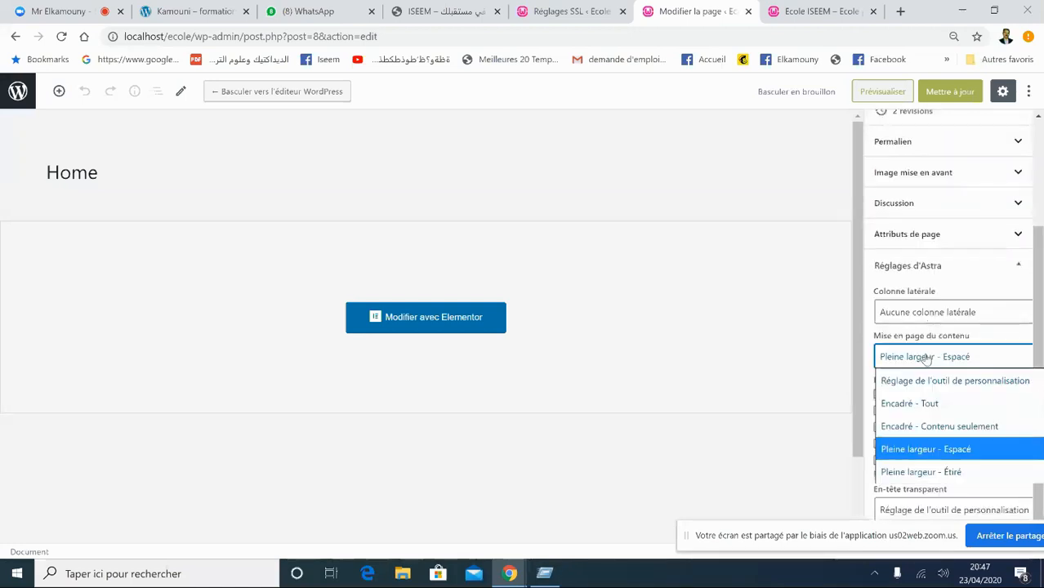
left_click(935, 474)
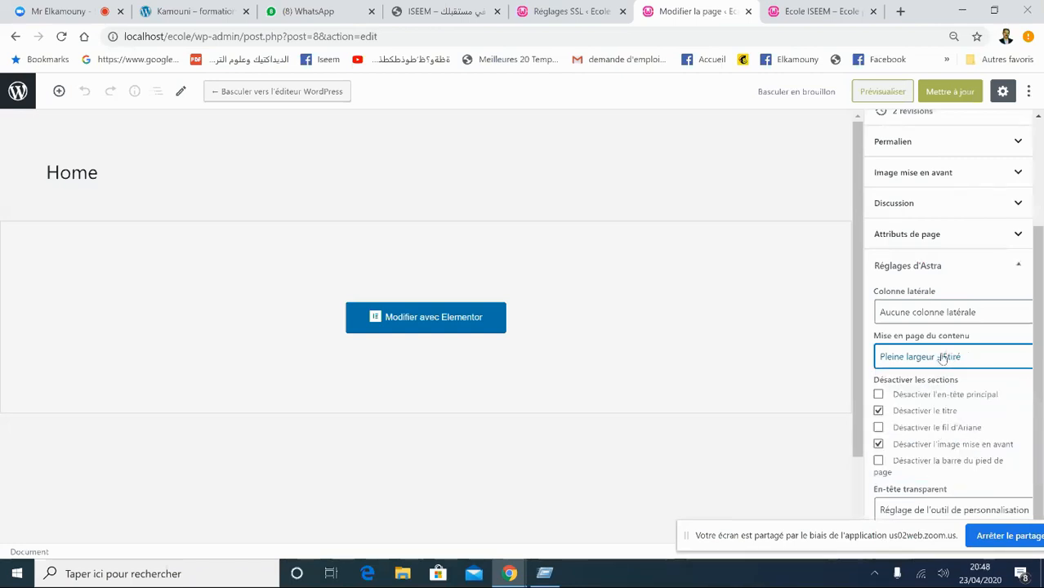
left_click(950, 93)
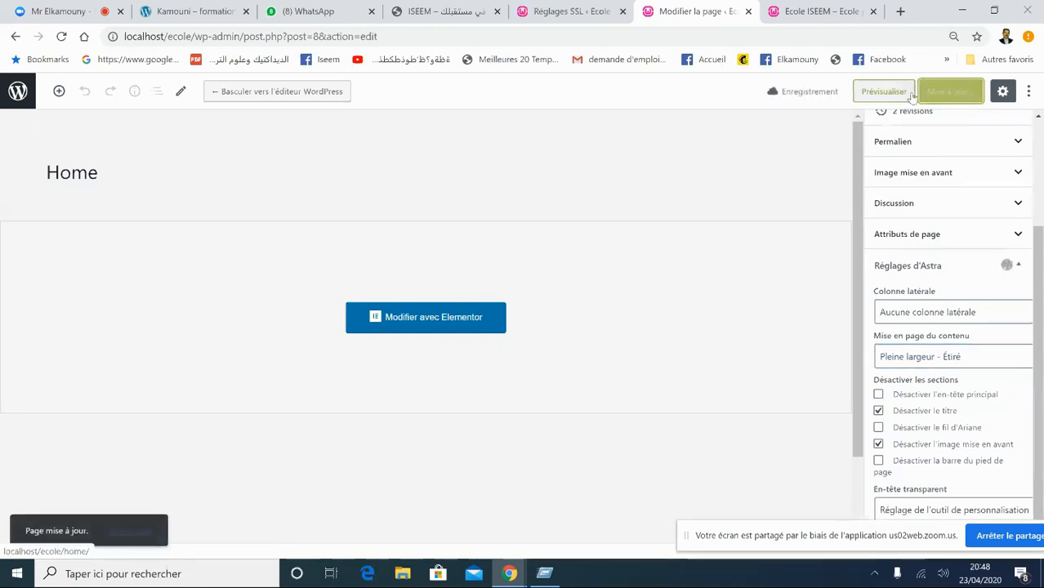
left_click(881, 93)
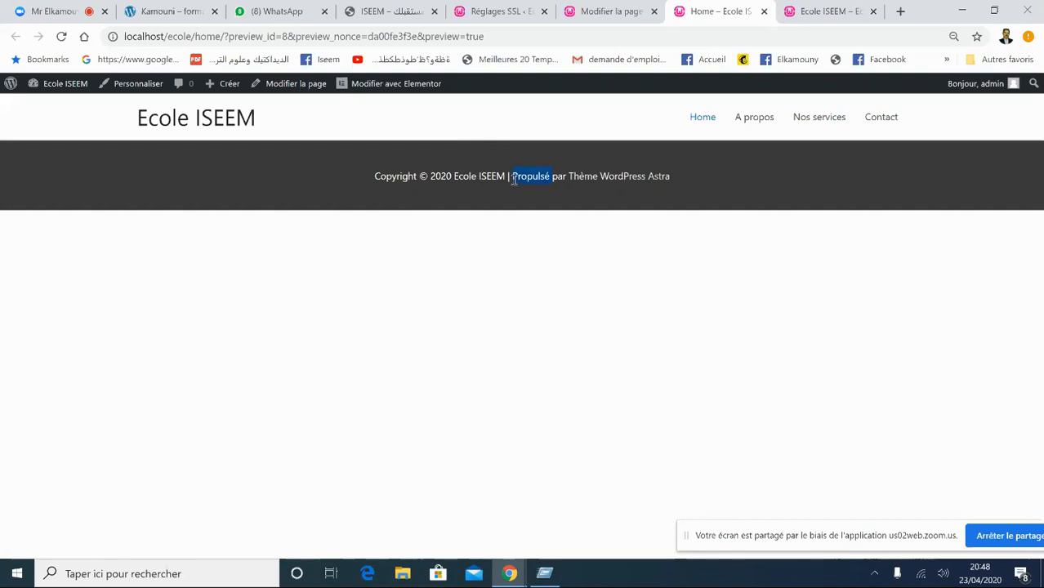
- Close the extra site front page tab after inspecting the preview footer
double_click(586, 182)
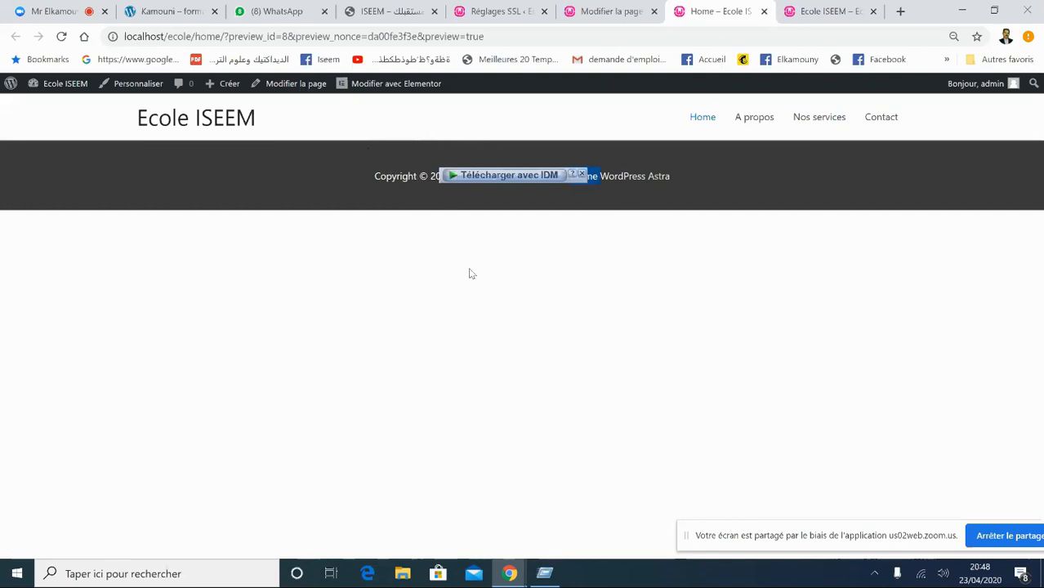
left_click(839, 10)
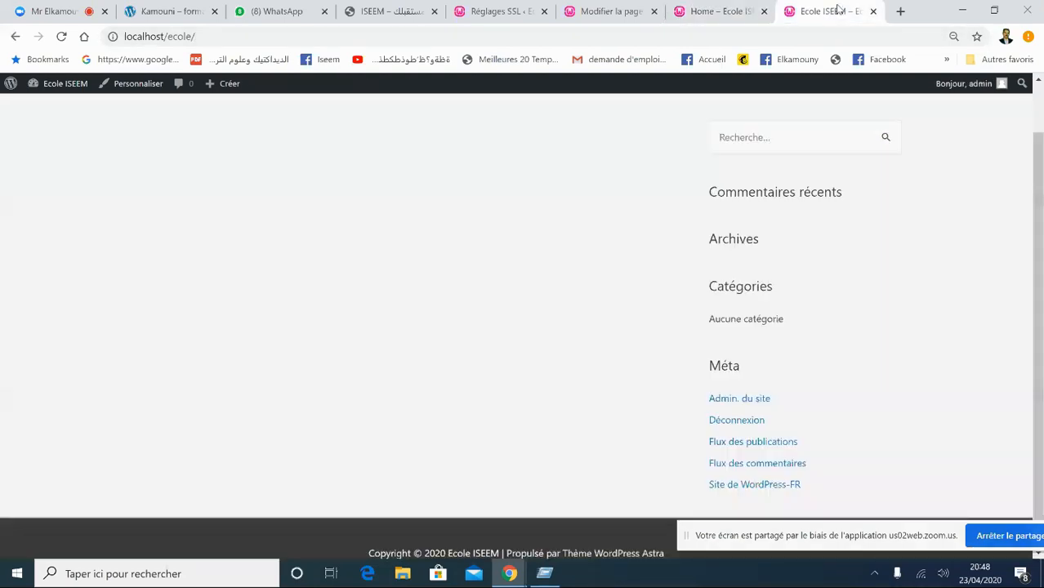
left_click(873, 10)
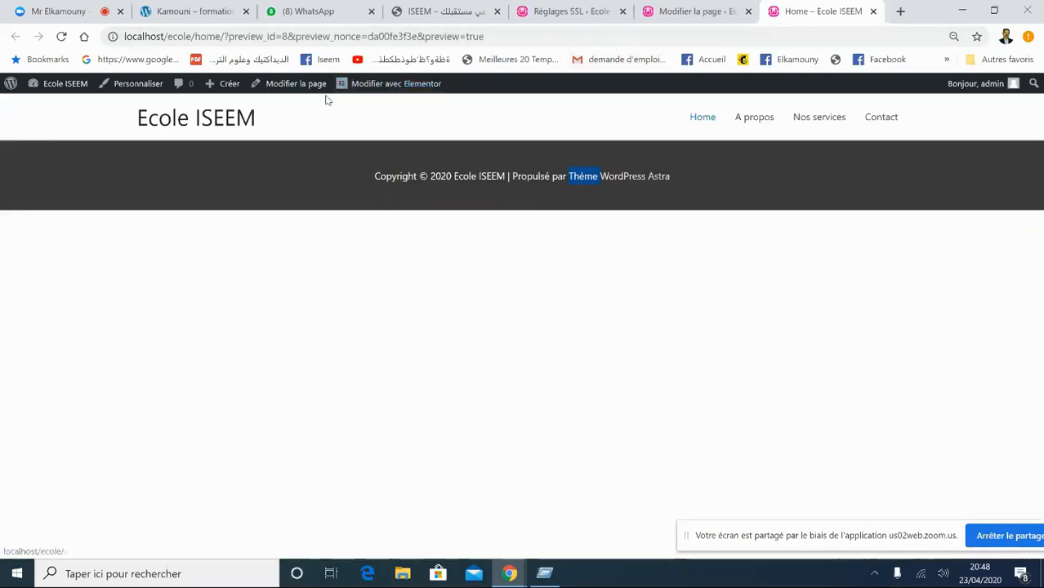
- Close the 'Home – Ecole ISEEM' preview and 'Modifier la page' tabs, ending on Réglages SSL
left_click(681, 16)
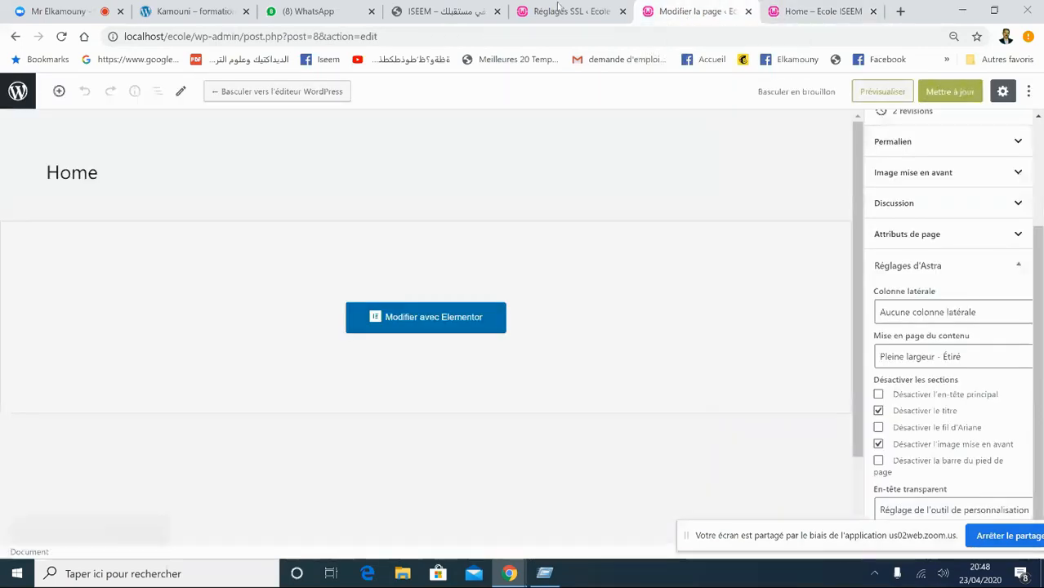
left_click(627, 14)
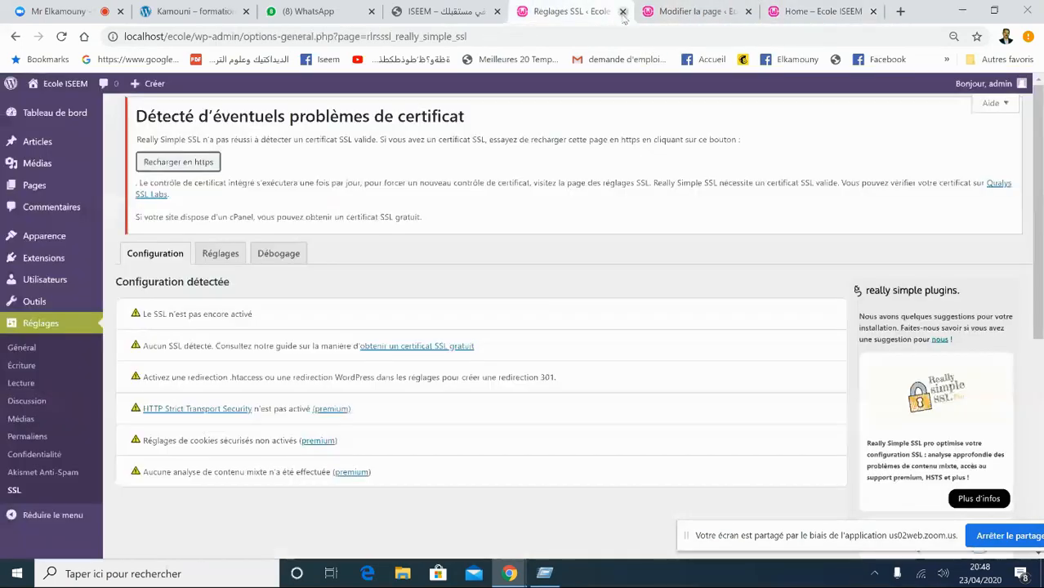
left_click(449, 18)
left_click(613, 19)
left_click(663, 15)
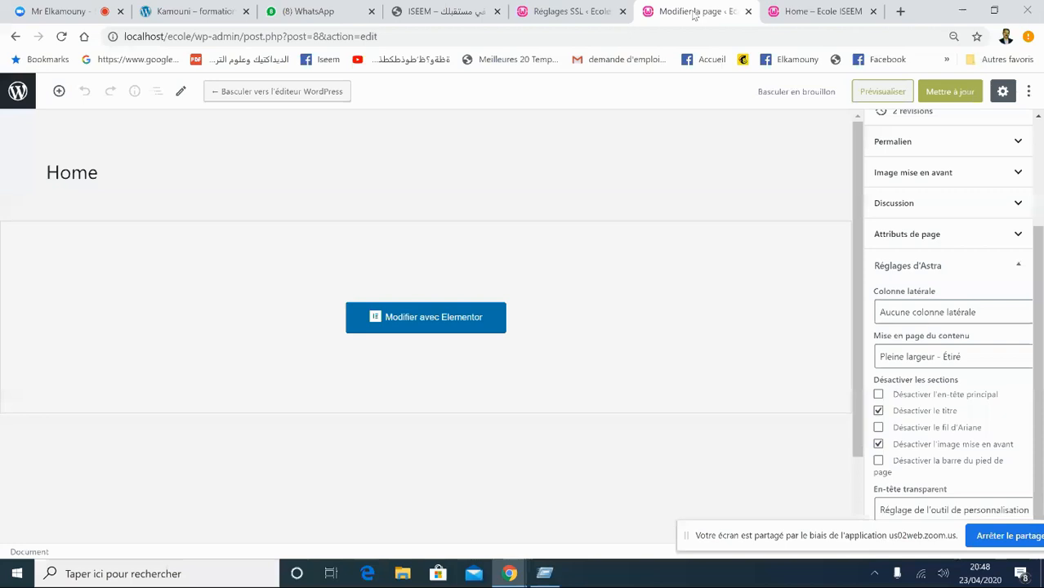
left_click(771, 11)
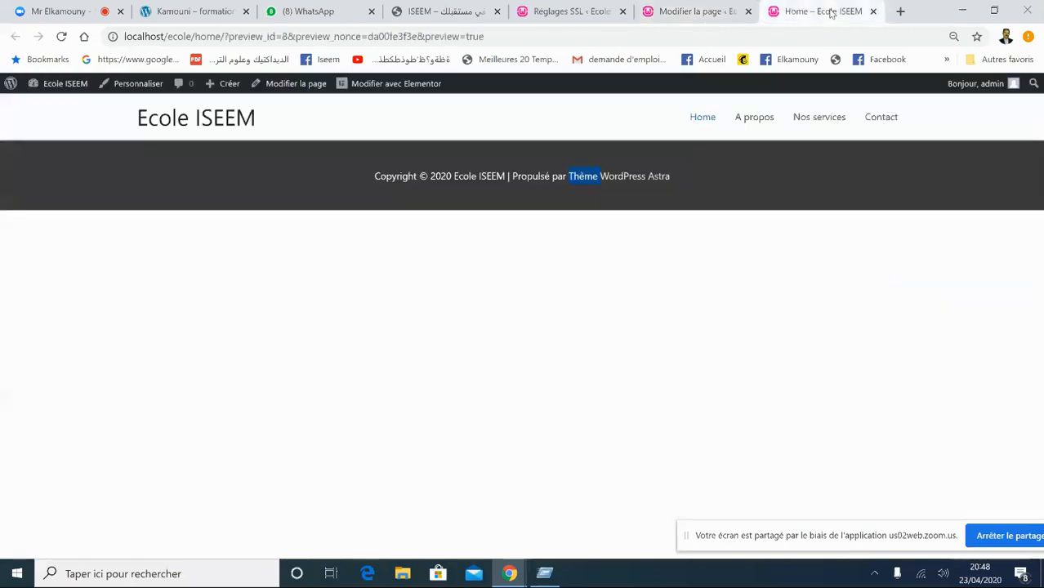
left_click(872, 11)
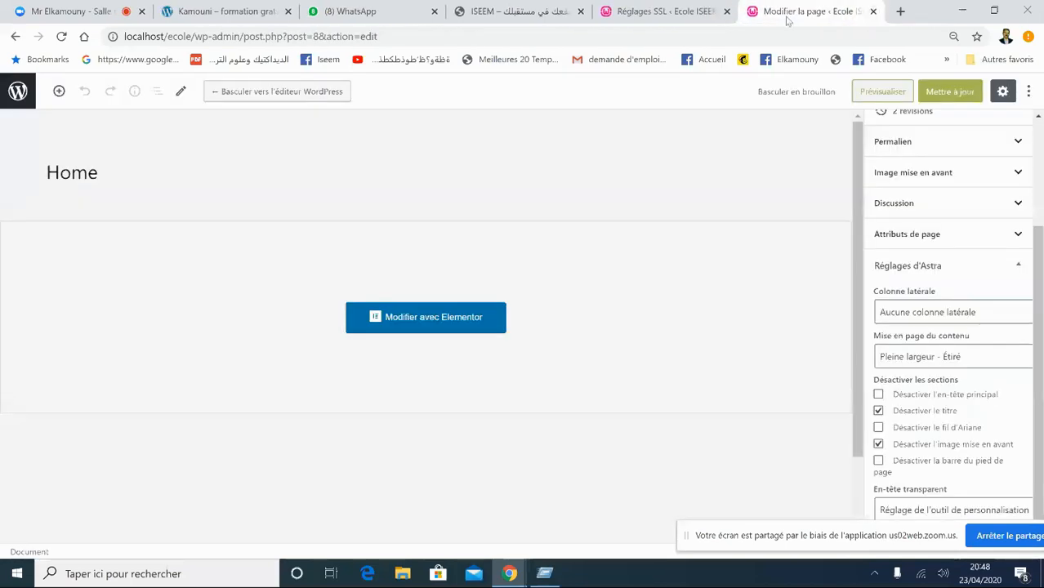
left_click(653, 13)
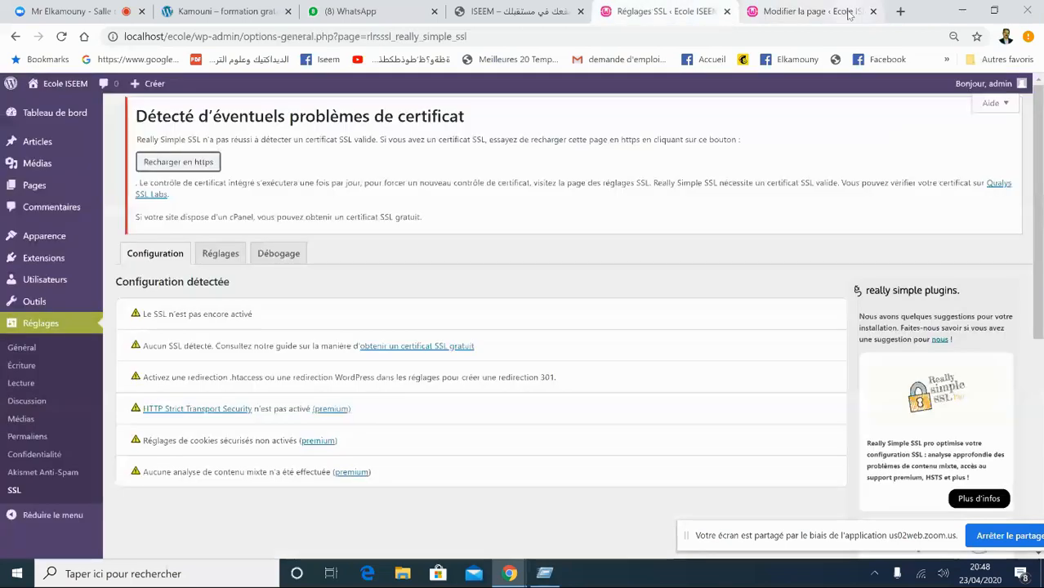
left_click(808, 11)
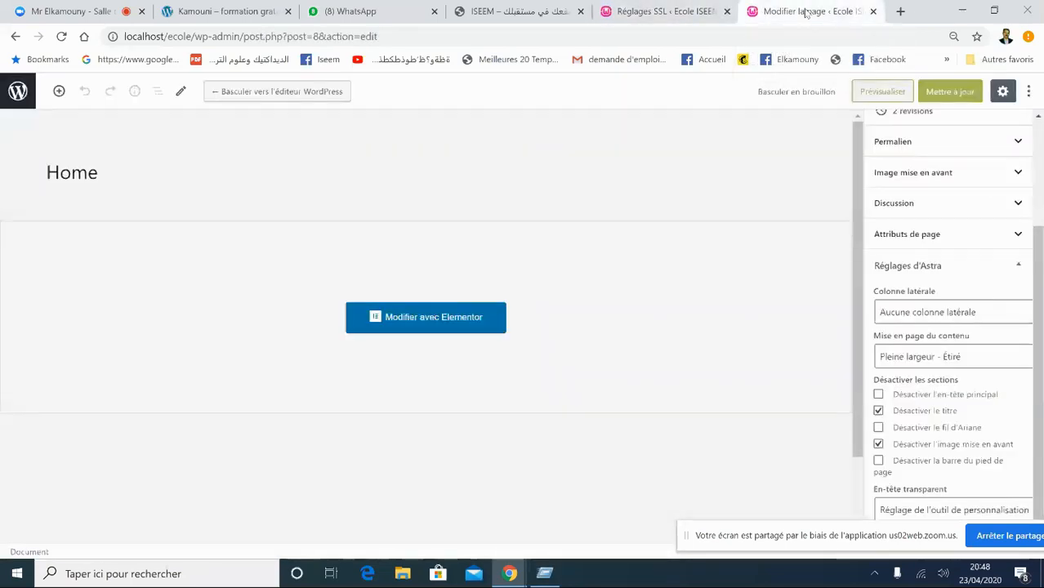
left_click(872, 11)
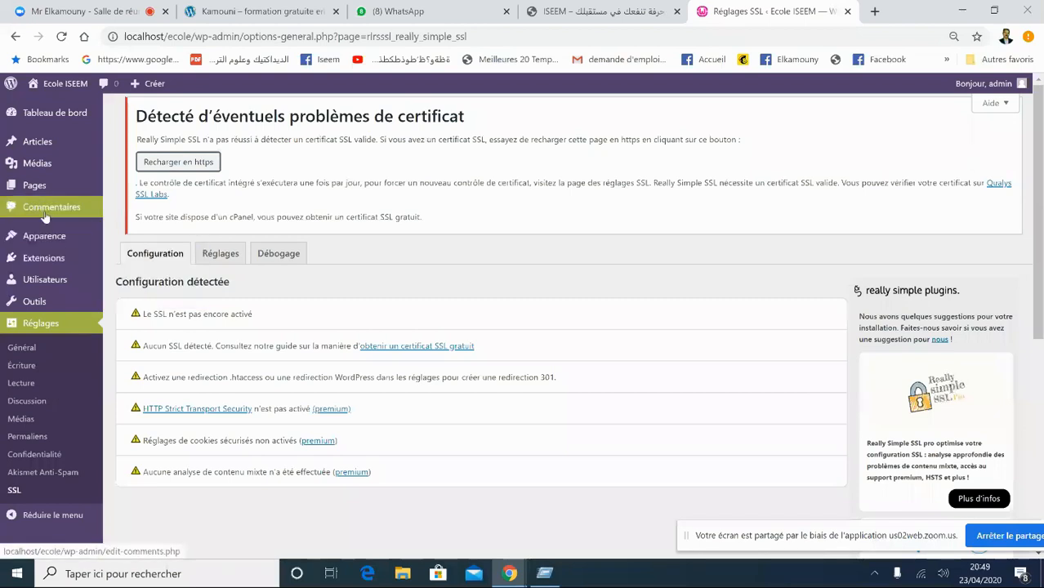
mouse_move(45, 186)
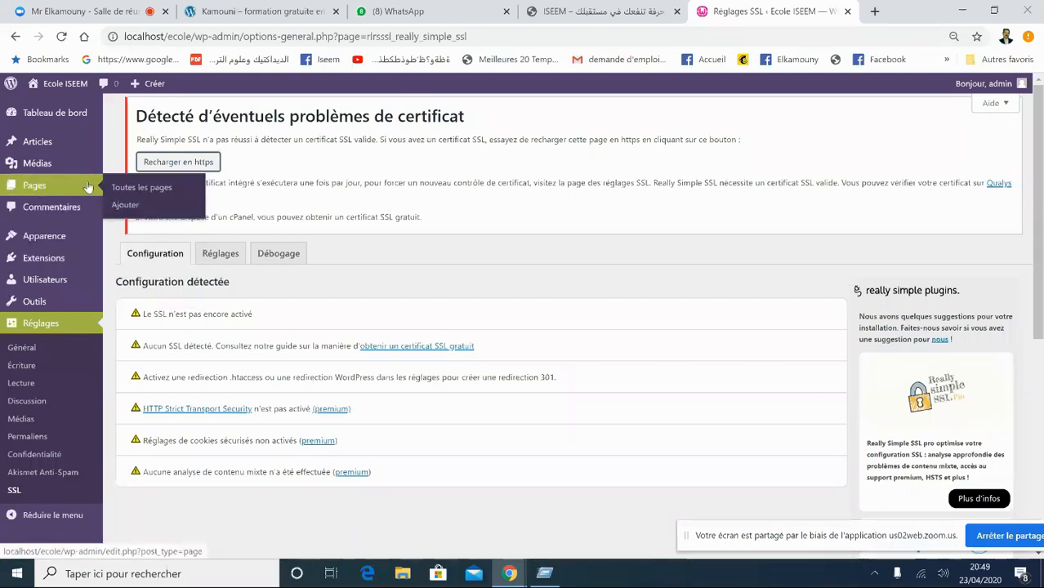
- From Toutes les pages, select the Home row and launch it with Modifier avec Elementor
left_click(152, 192)
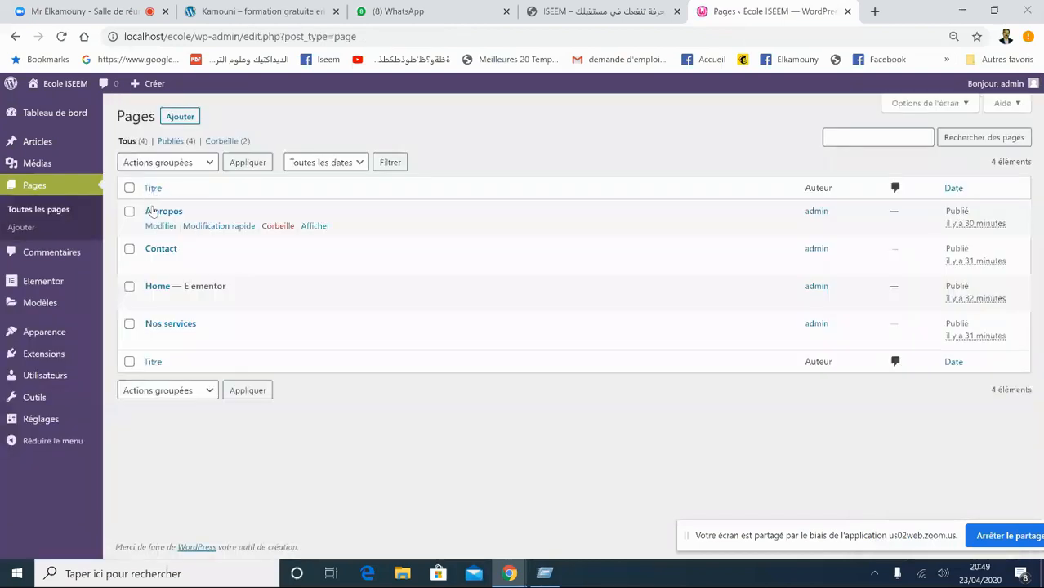
mouse_move(163, 303)
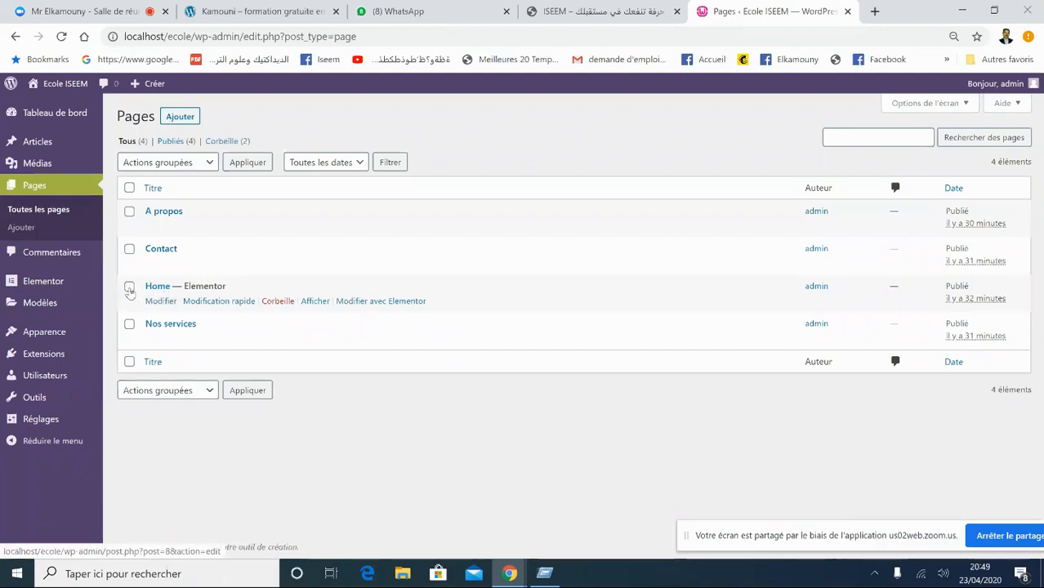
left_click(129, 288)
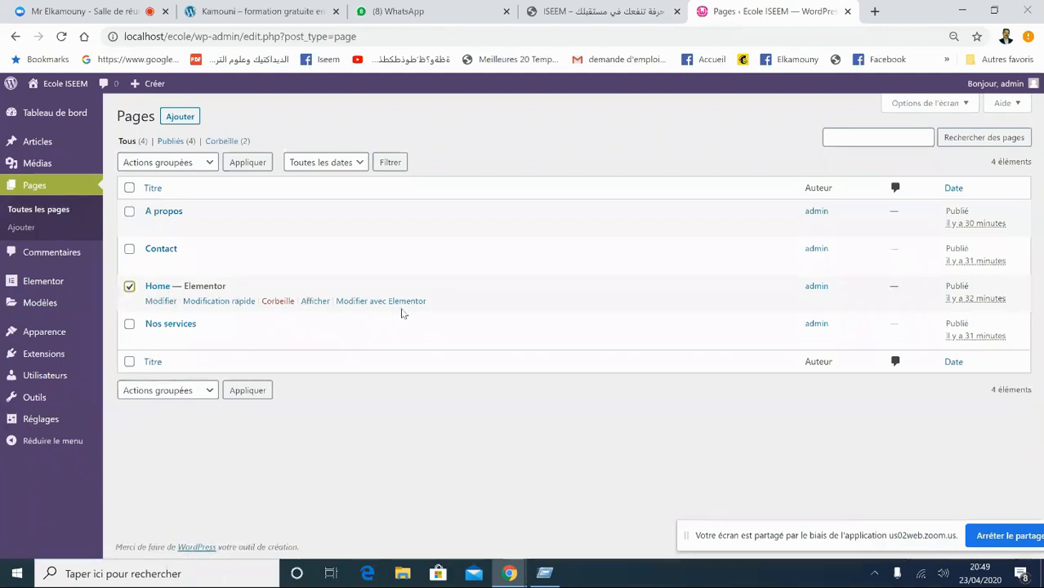
left_click(381, 302)
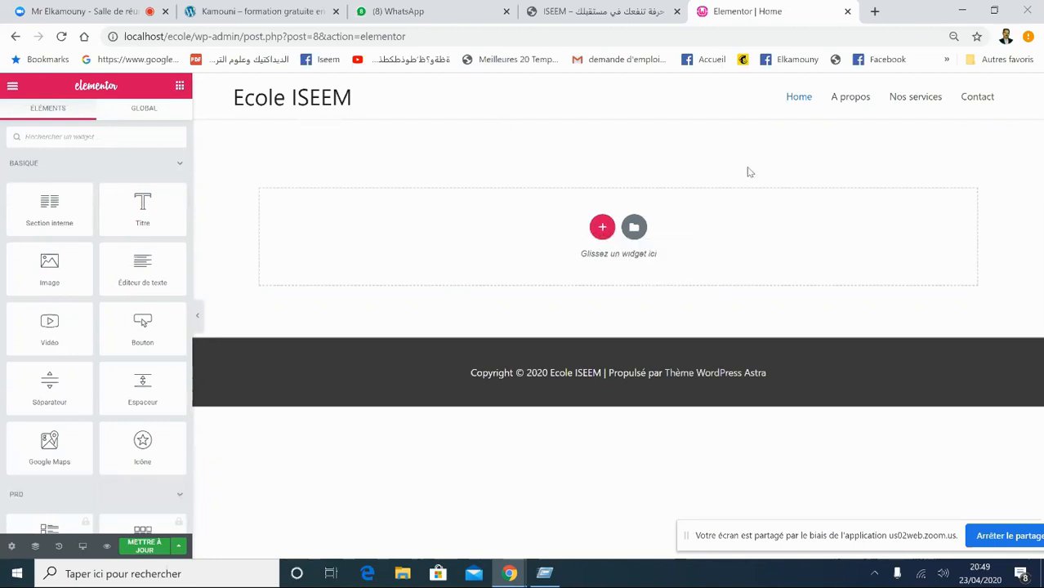
- Add a single-column section to the Home page and drop a Titre heading widget into it
left_click(602, 229)
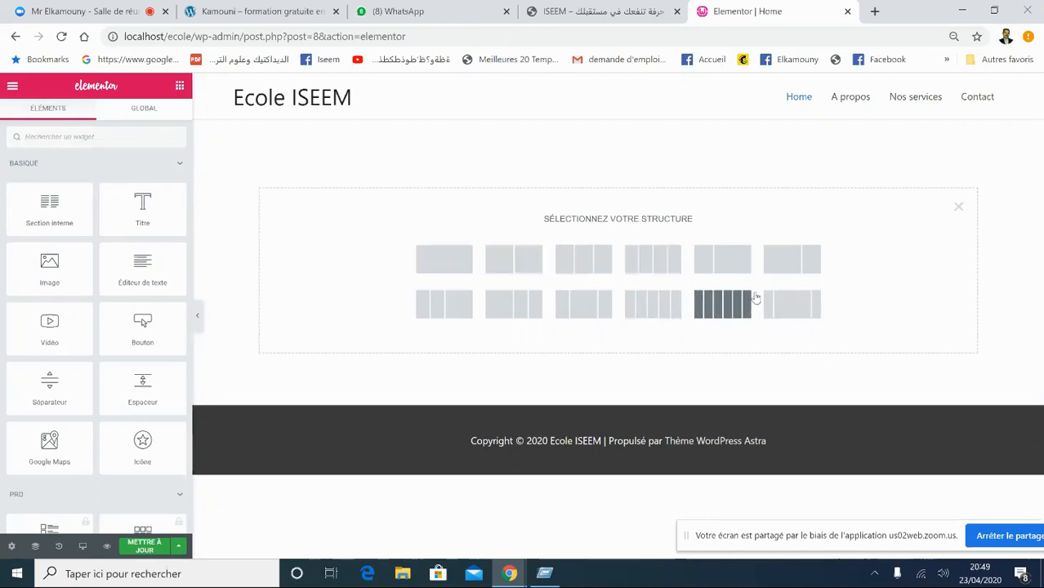
left_click(437, 272)
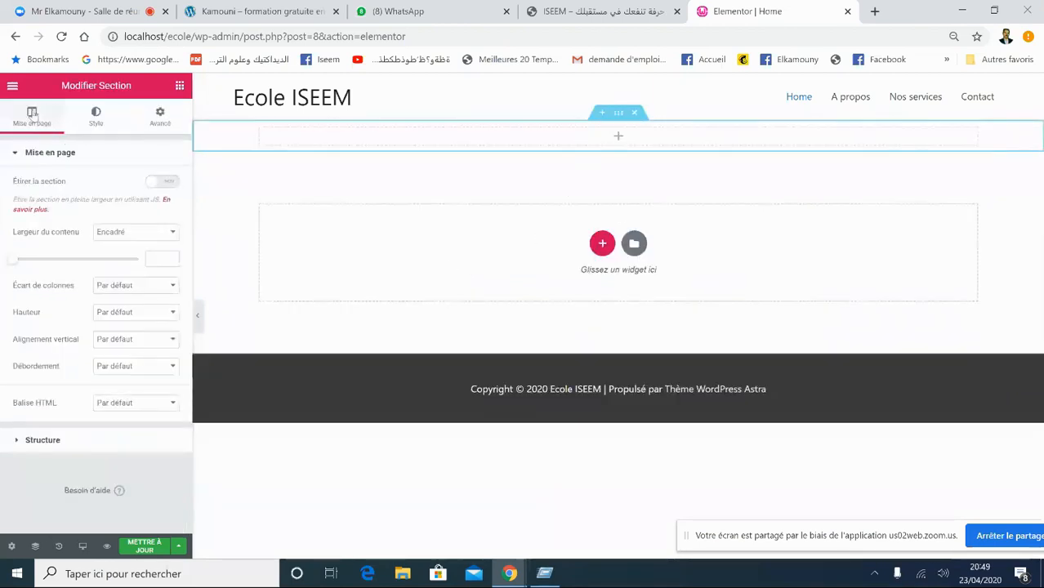
left_click(179, 86)
left_click_drag(143, 208, 604, 134)
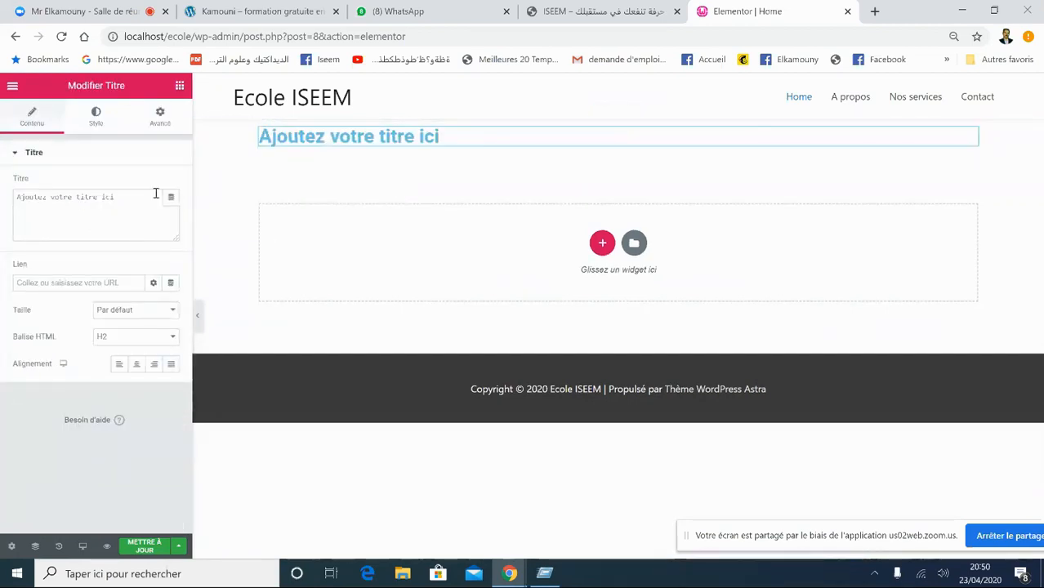
- Replace the placeholder heading text with 'Ecole ISEEM' and centre-align it
left_click_drag(121, 202, 2, 186)
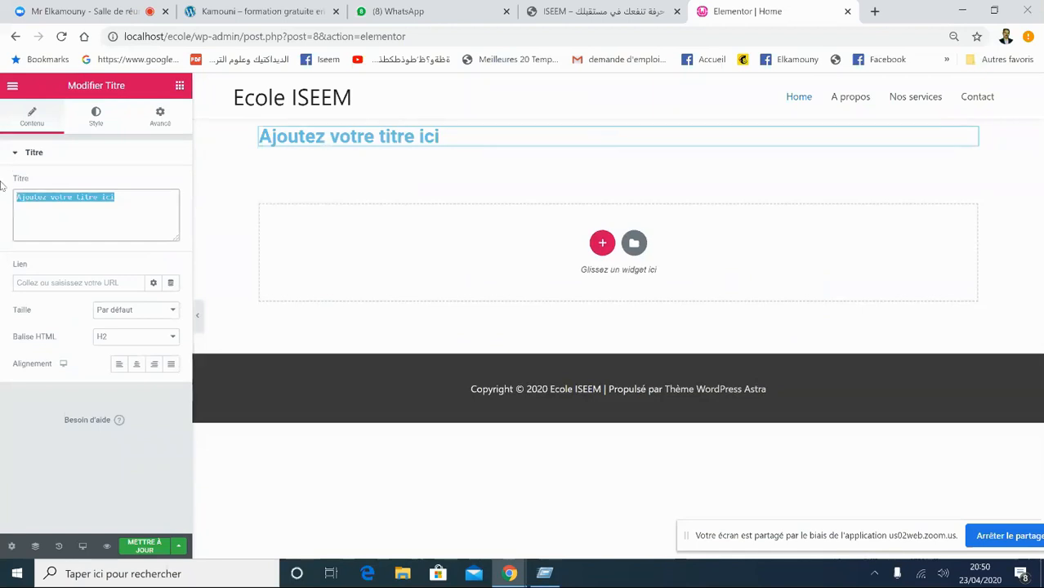
type("Ecole")
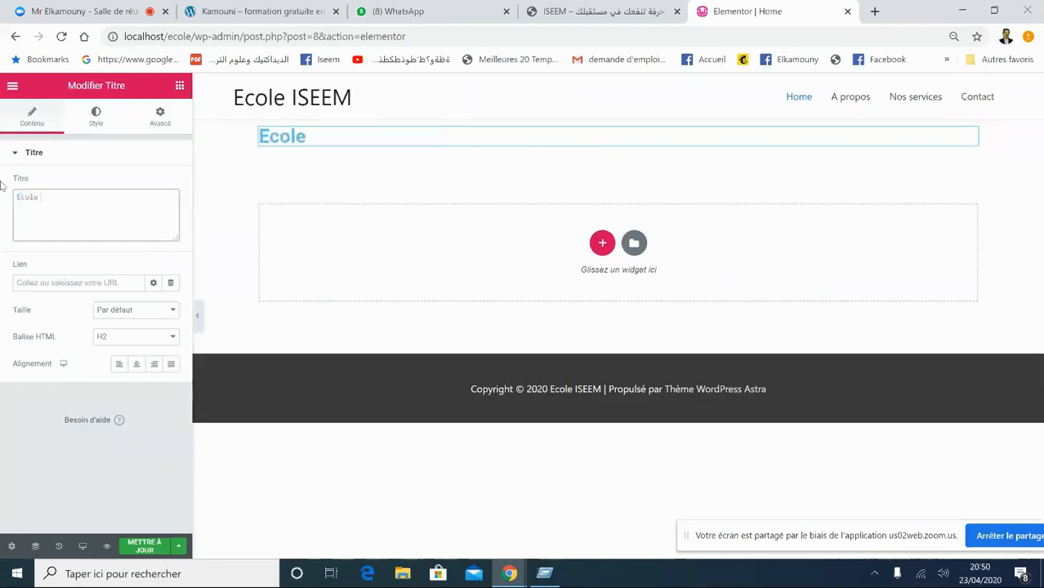
type(" ISEEM")
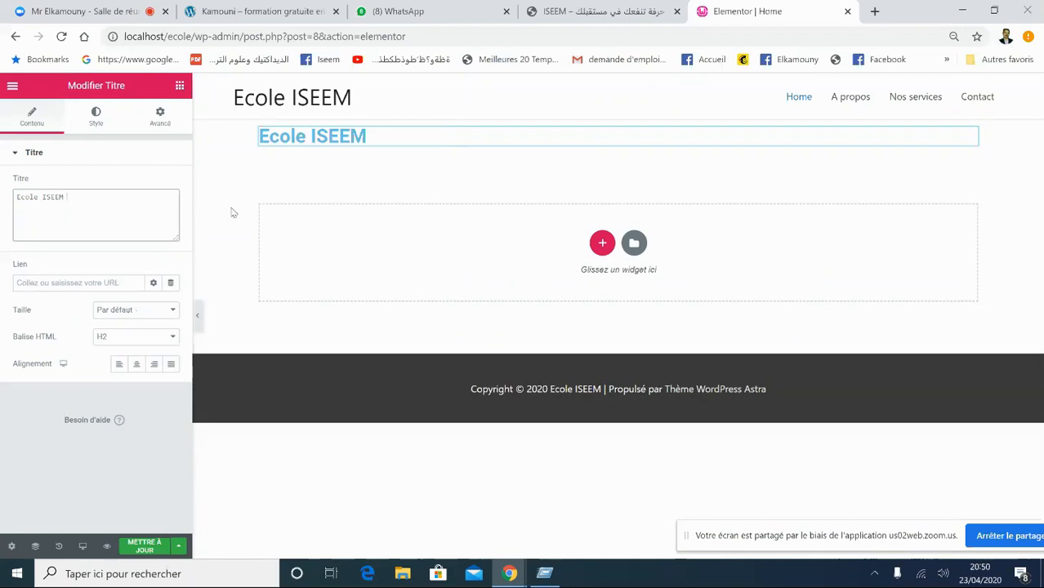
left_click(137, 364)
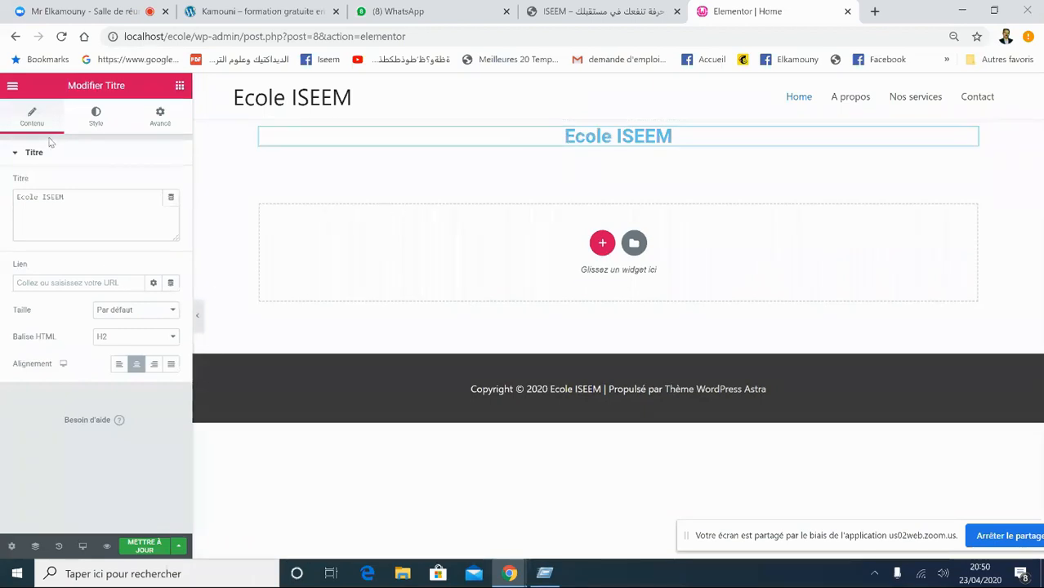
left_click(8, 154)
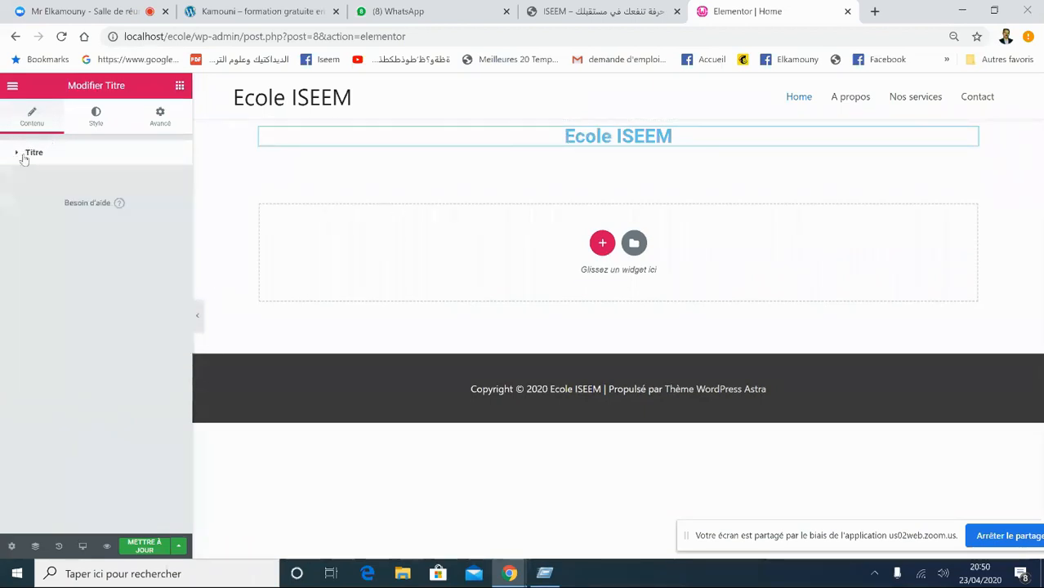
- Set the Ecole ISEEM heading's text colour to a dark red (#9E2020-like)
left_click(97, 123)
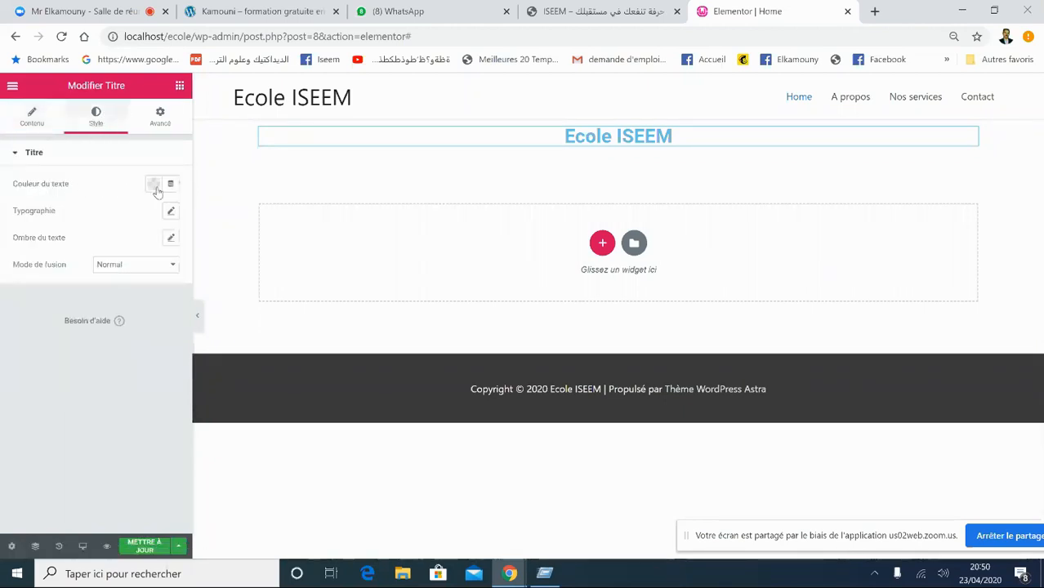
left_click(157, 191)
left_click(203, 326)
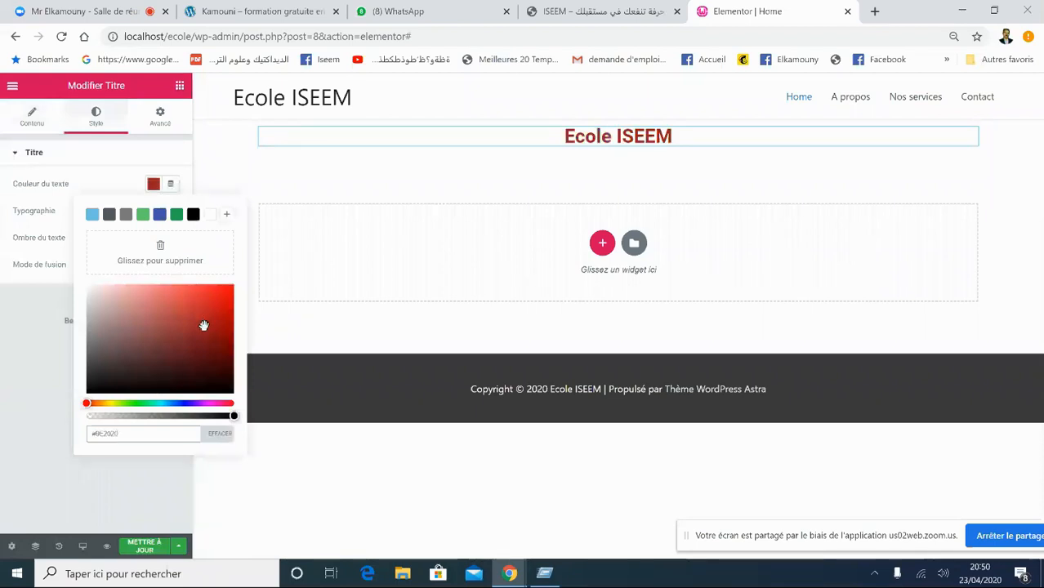
left_click(107, 164)
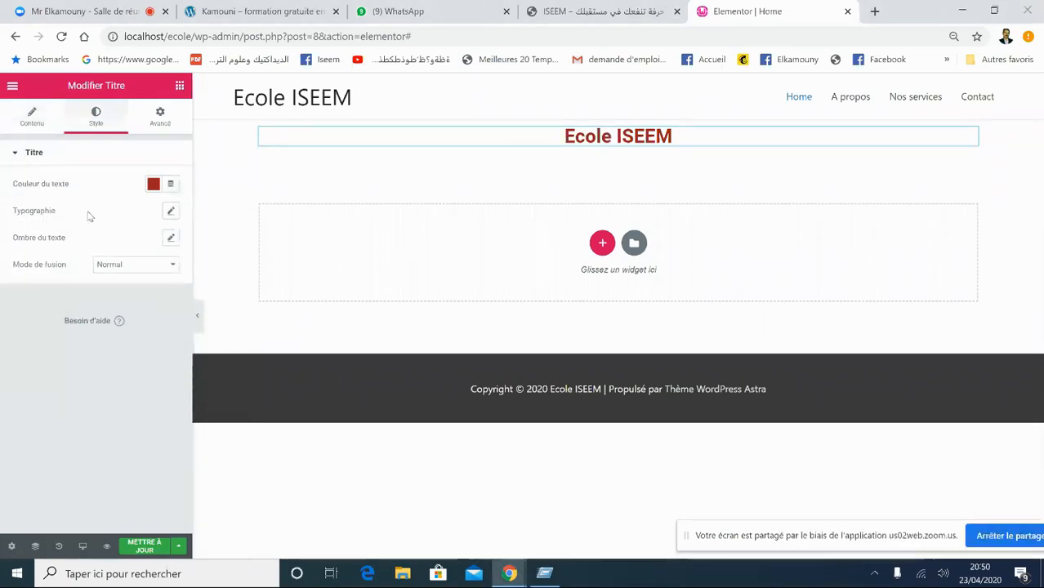
- Set the heading typography to Roboto, size 97, weight 700
left_click(171, 213)
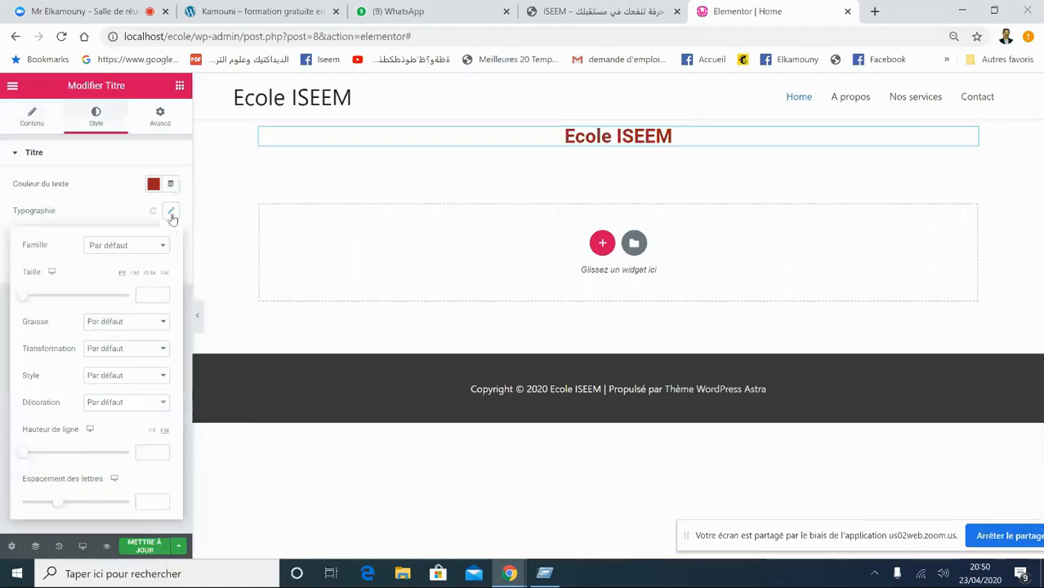
left_click(131, 249)
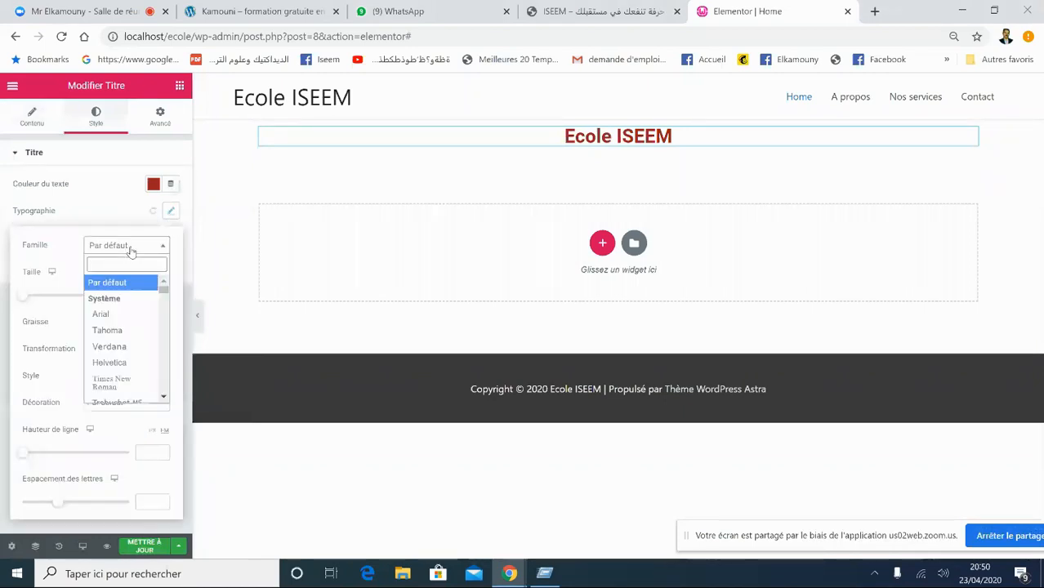
left_click(115, 349)
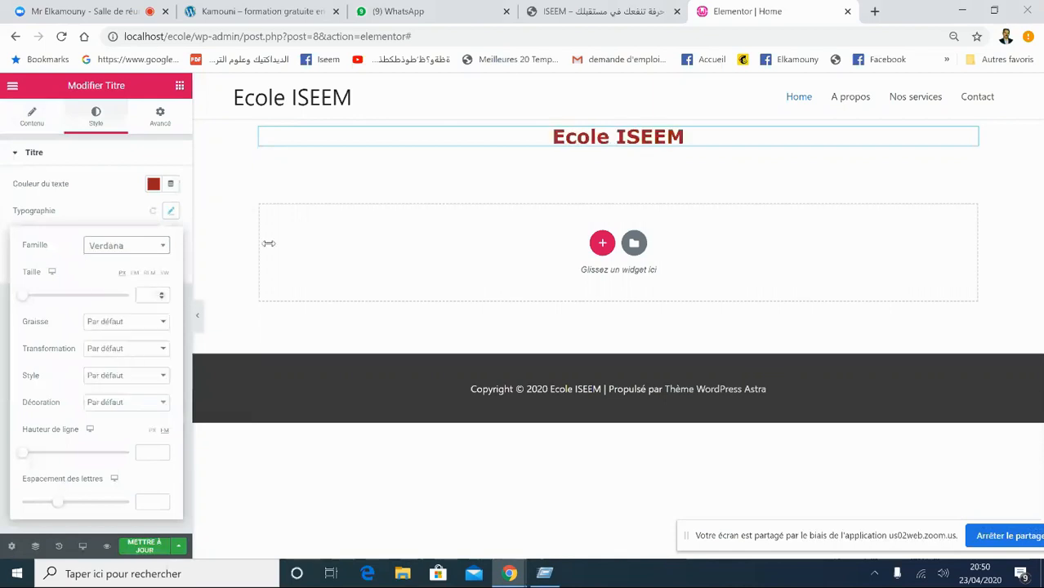
left_click(132, 249)
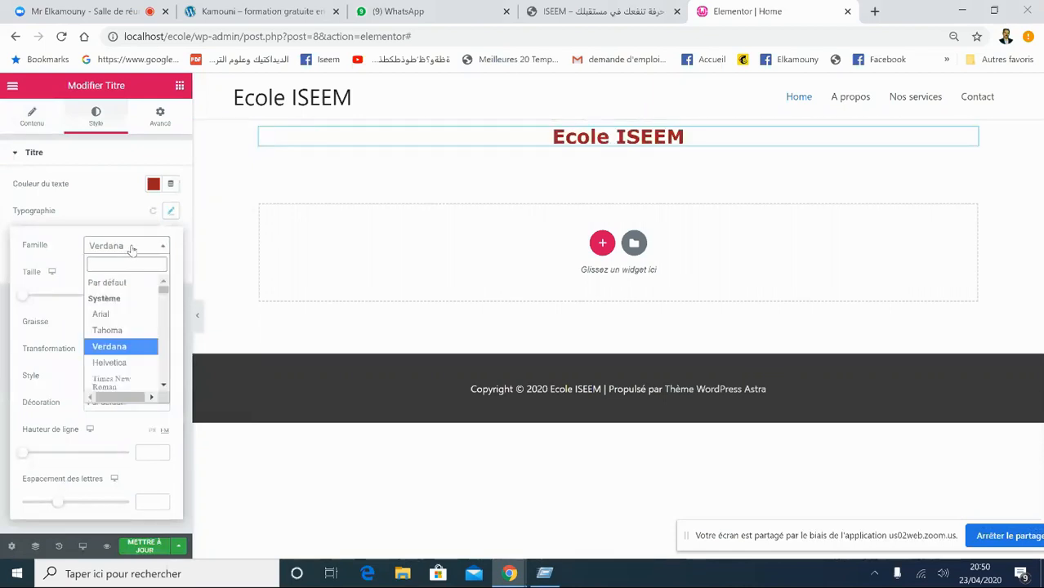
type("robo")
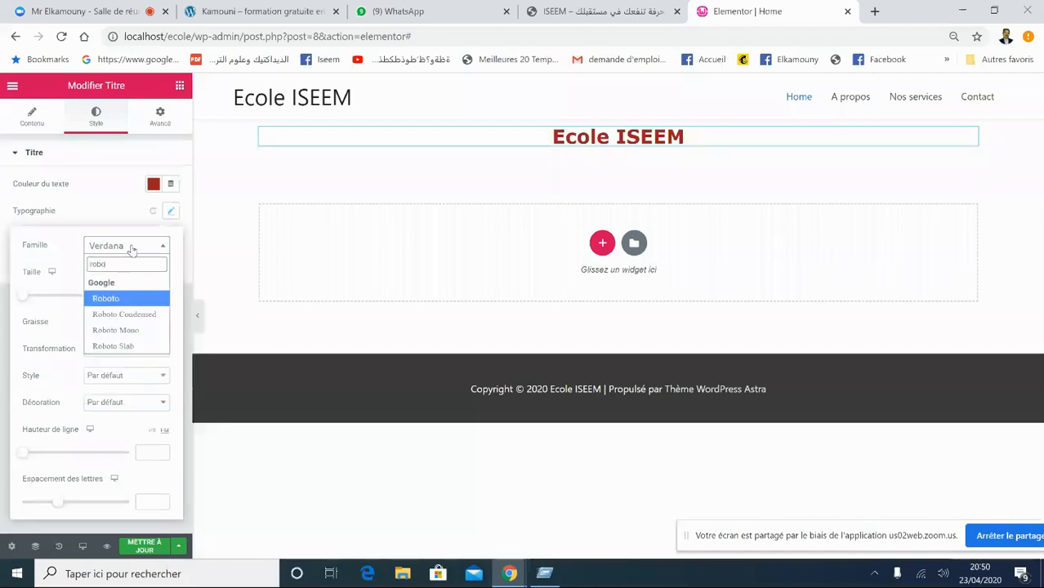
left_click(122, 298)
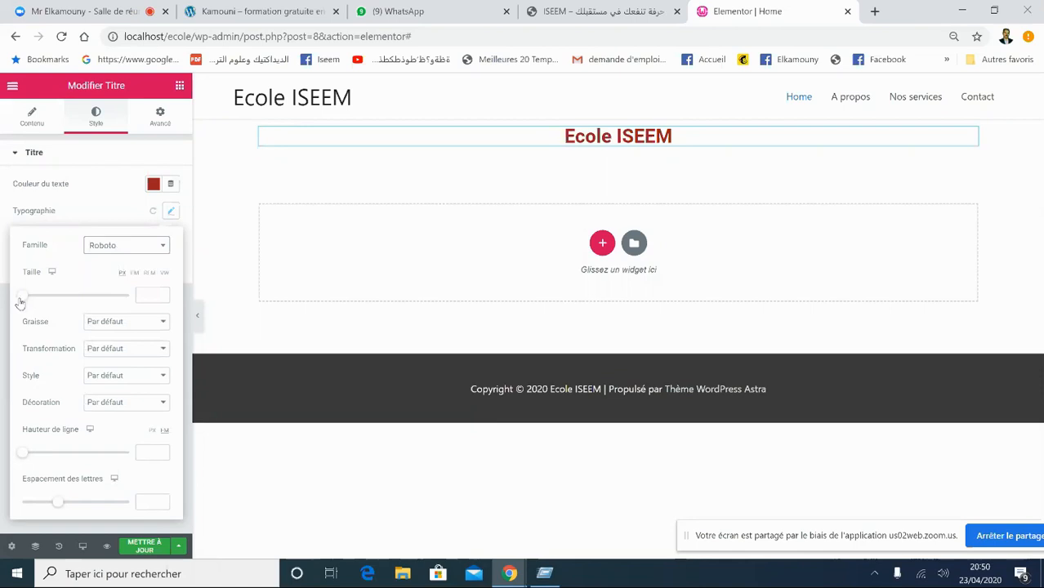
left_click_drag(19, 303, 72, 305)
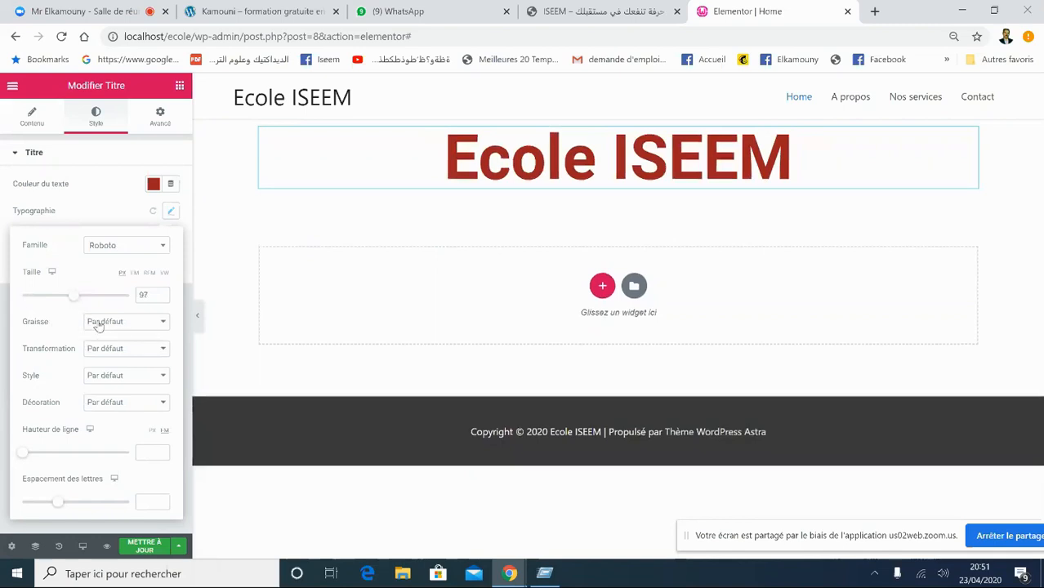
left_click(101, 324)
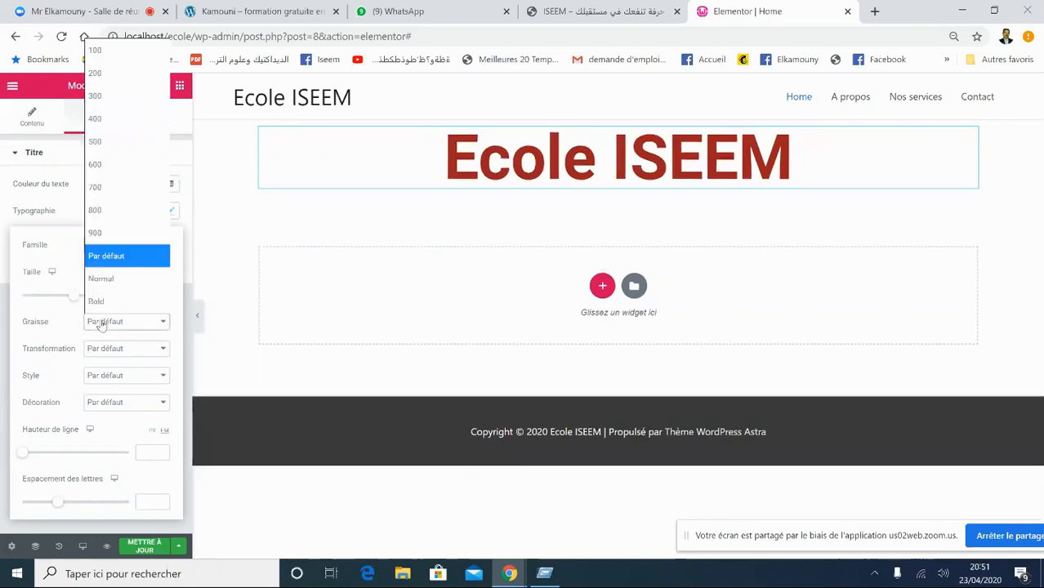
left_click(117, 188)
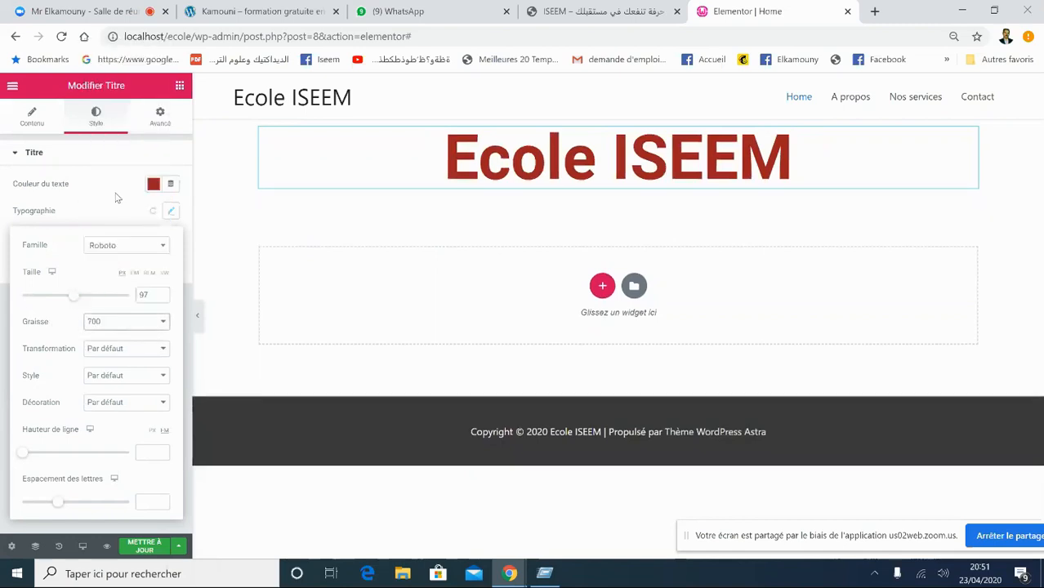
- Make the heading uppercase, leaving font style and decoration unchanged
left_click(113, 347)
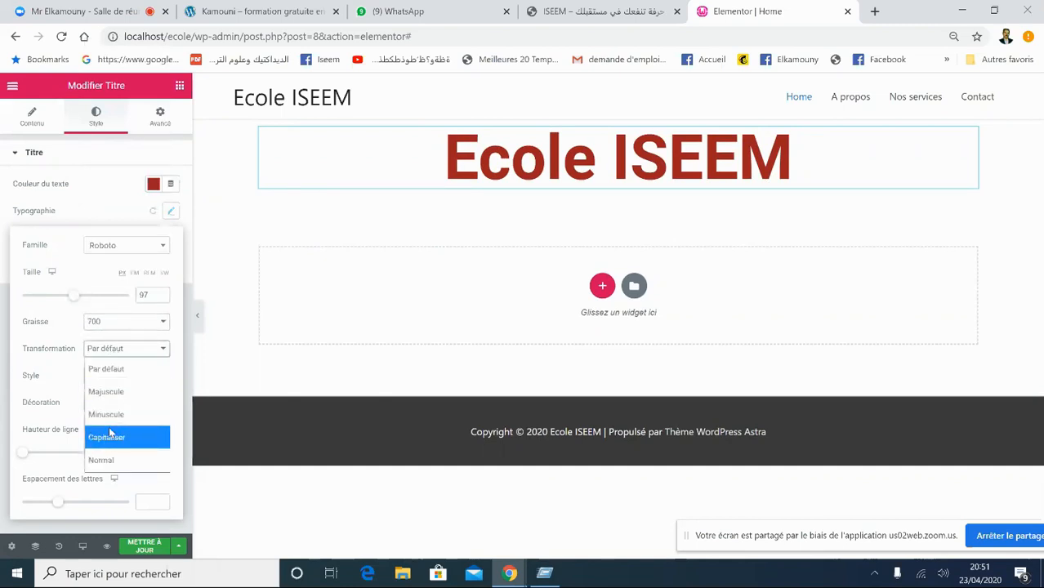
left_click(116, 399)
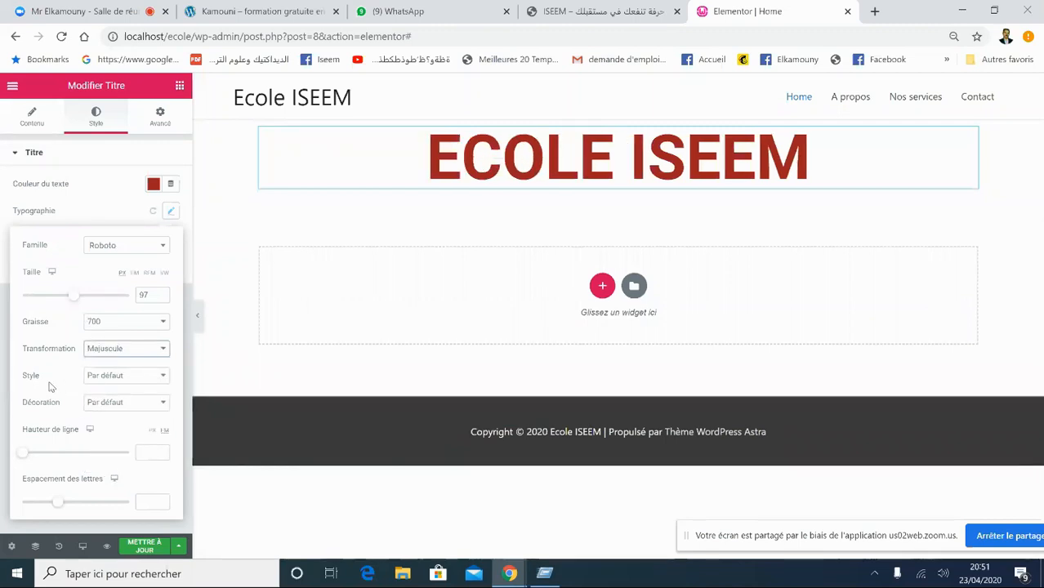
left_click(113, 379)
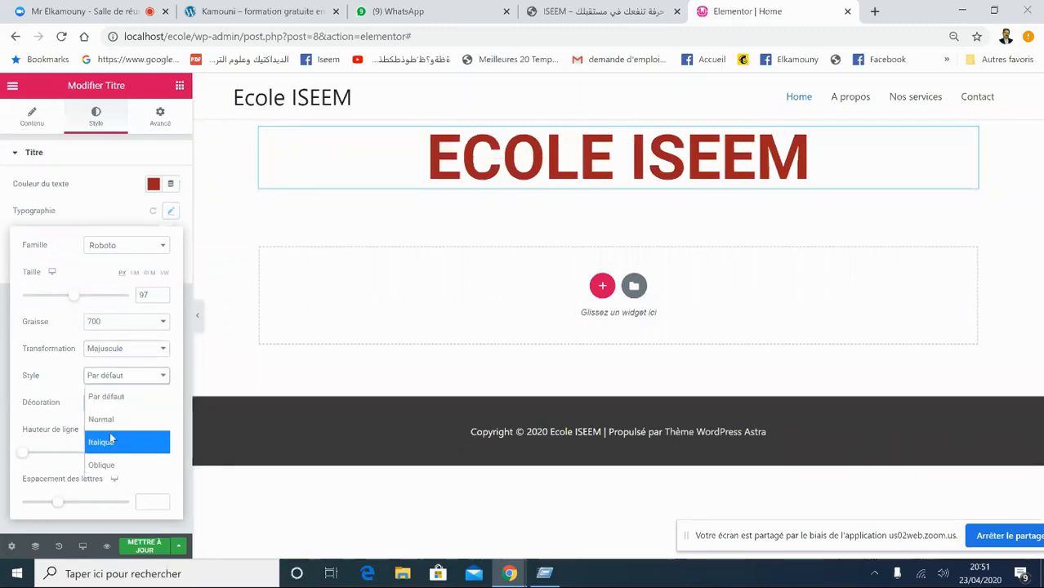
left_click(63, 376)
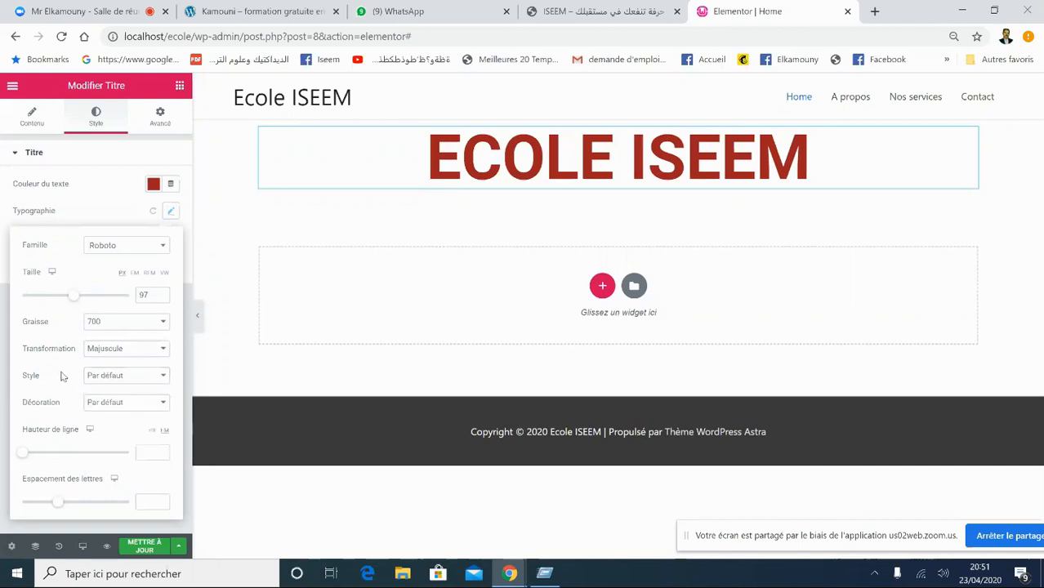
left_click(116, 400)
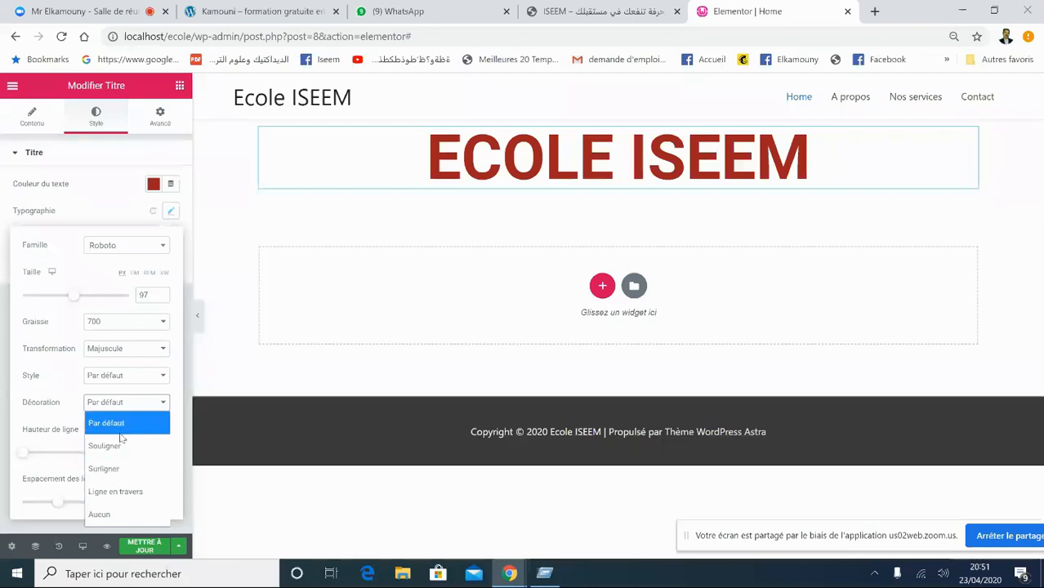
left_click(59, 419)
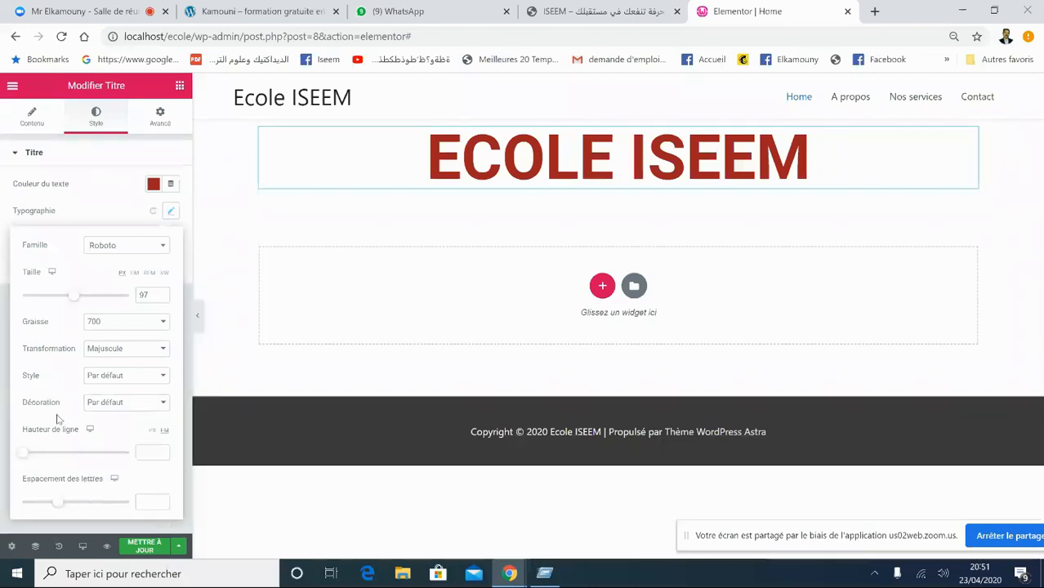
- Raise line height to 3.6 and letter spacing to 2.7, and add a grey text shadow
left_click_drag(23, 455, 58, 457)
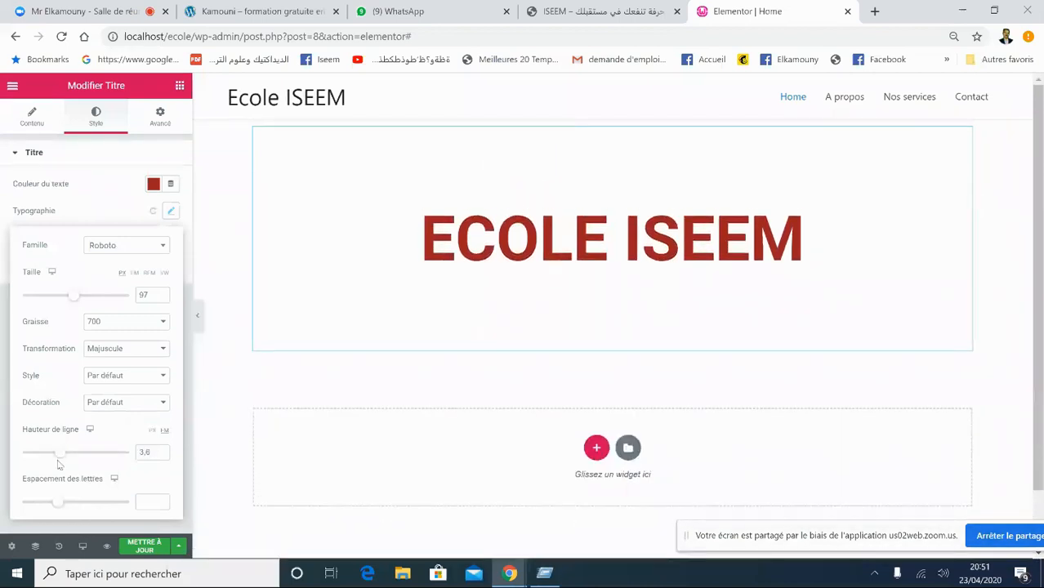
left_click_drag(61, 508, 82, 510)
left_click(102, 213)
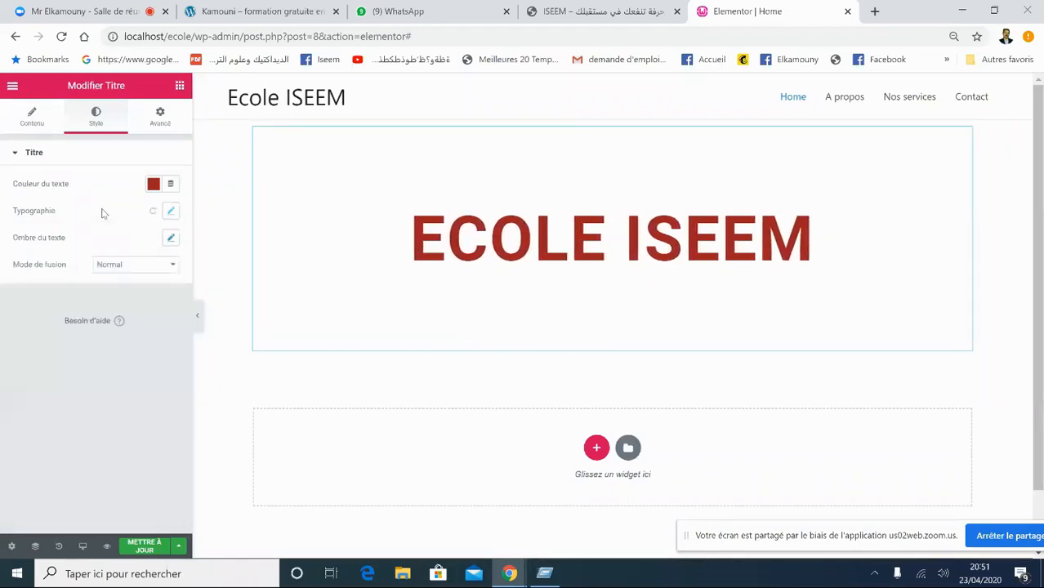
left_click(171, 238)
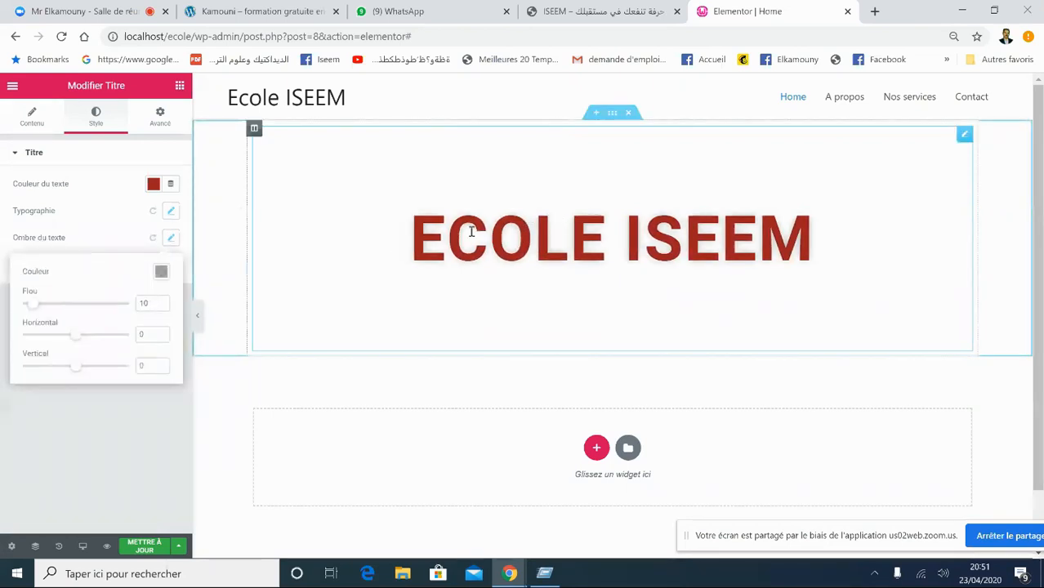
- Try adjusting the shadow blur, then reset the heading's text shadow to none with blend mode Normal
mouse_move(36, 304)
left_mouse_down()
mouse_move(87, 338)
mouse_move(72, 340)
mouse_move(29, 310)
left_mouse_up()
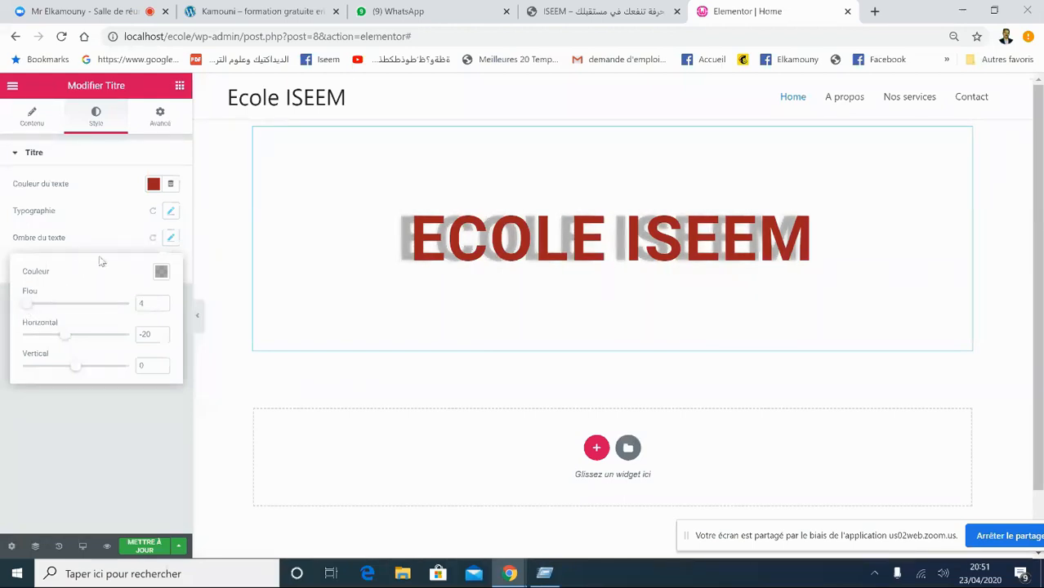
left_click(121, 245)
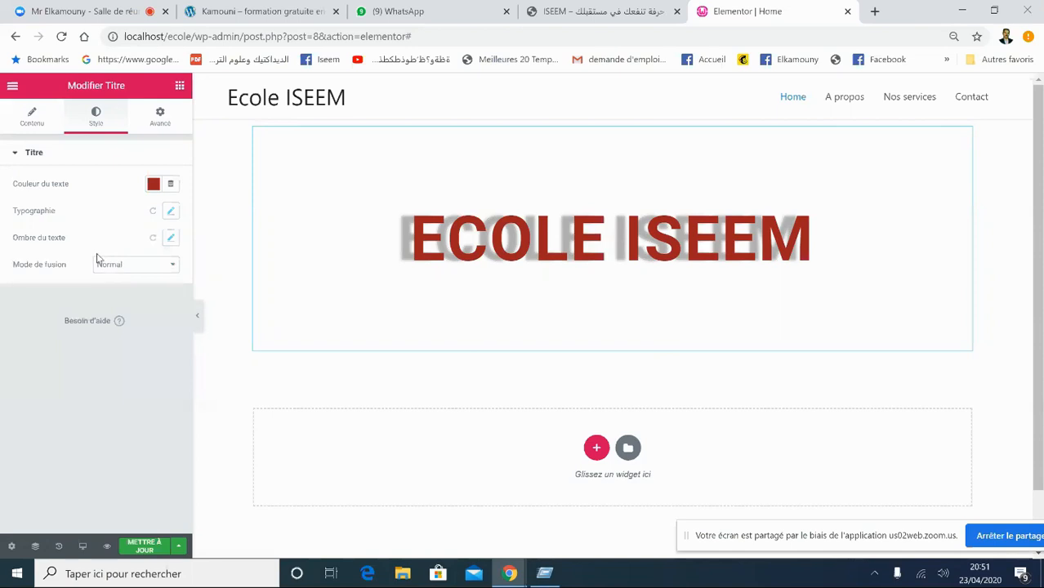
left_click(169, 237)
left_click(153, 237)
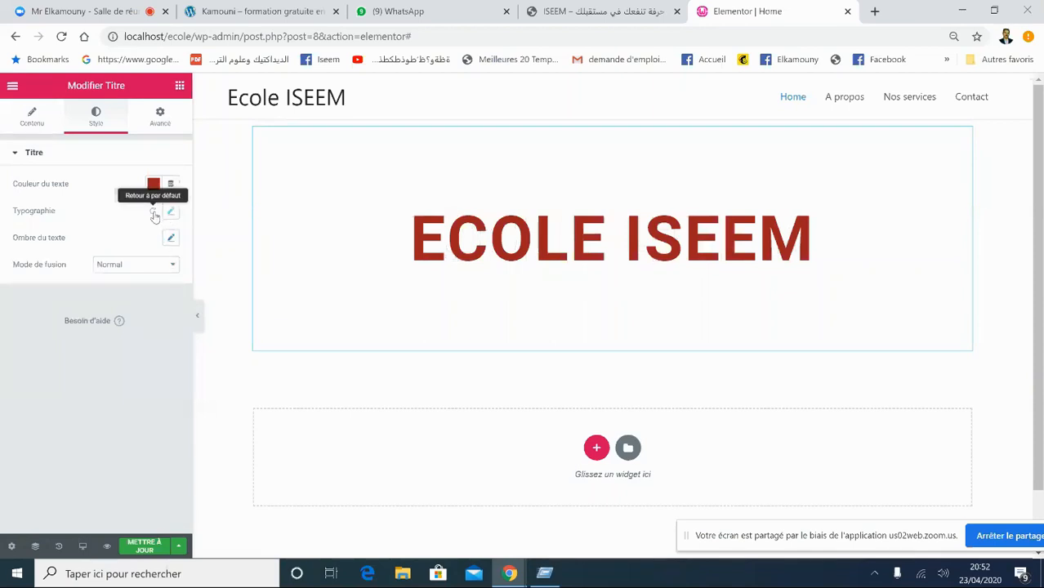
left_click(171, 238)
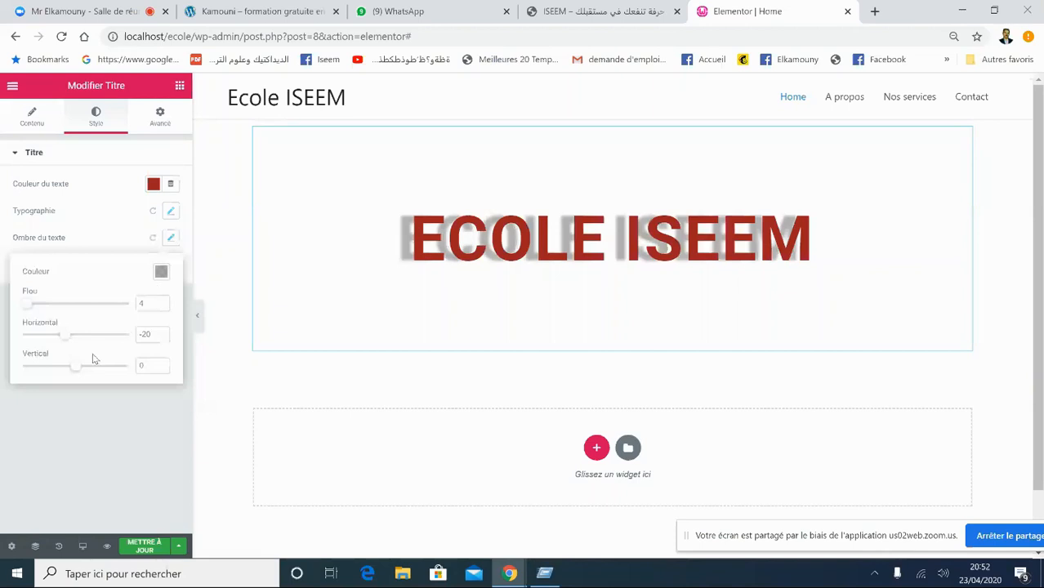
left_click(76, 307)
left_click(115, 251)
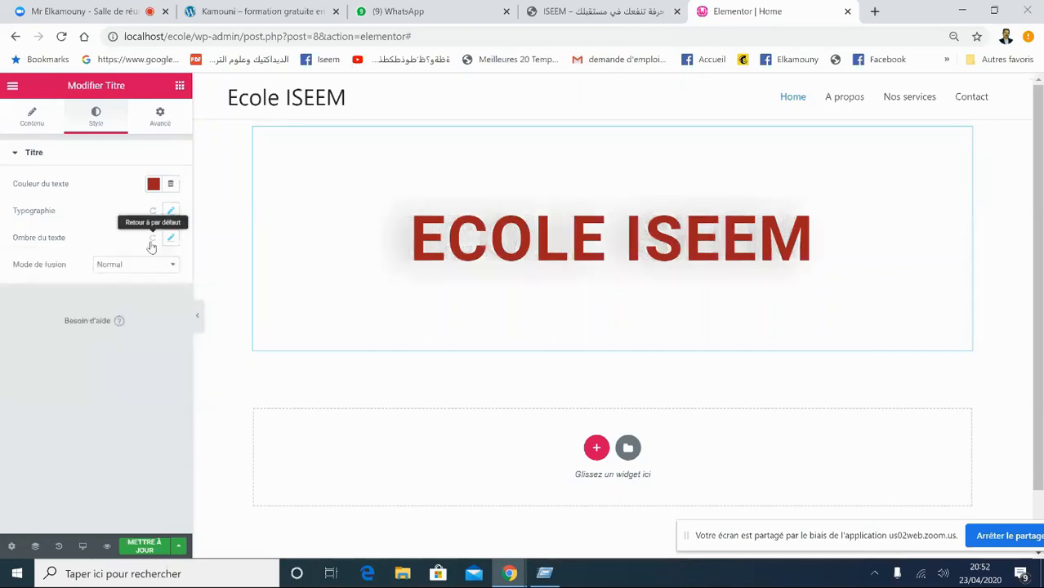
left_click(154, 241)
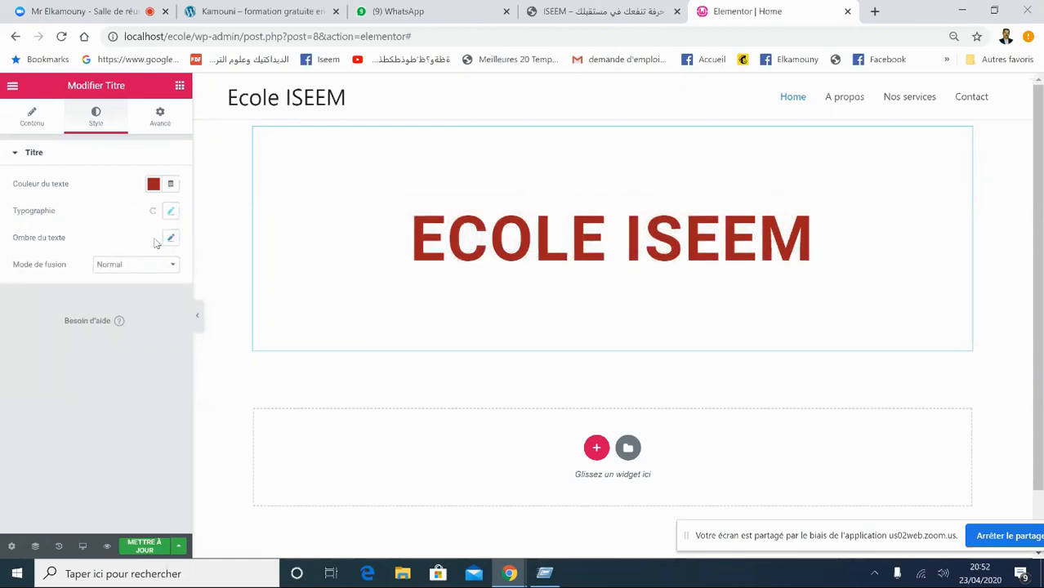
left_click(104, 266)
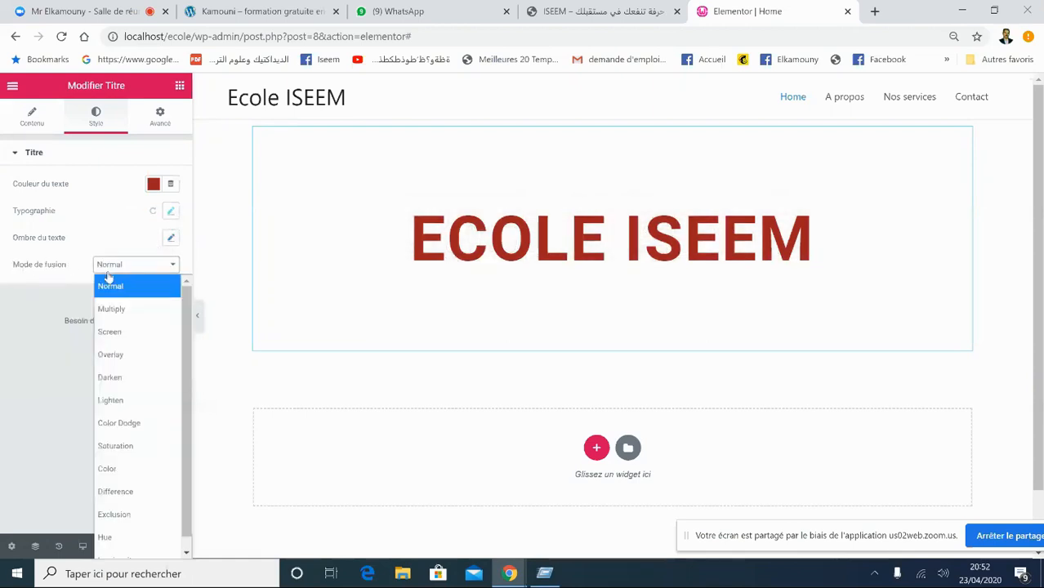
left_click(87, 238)
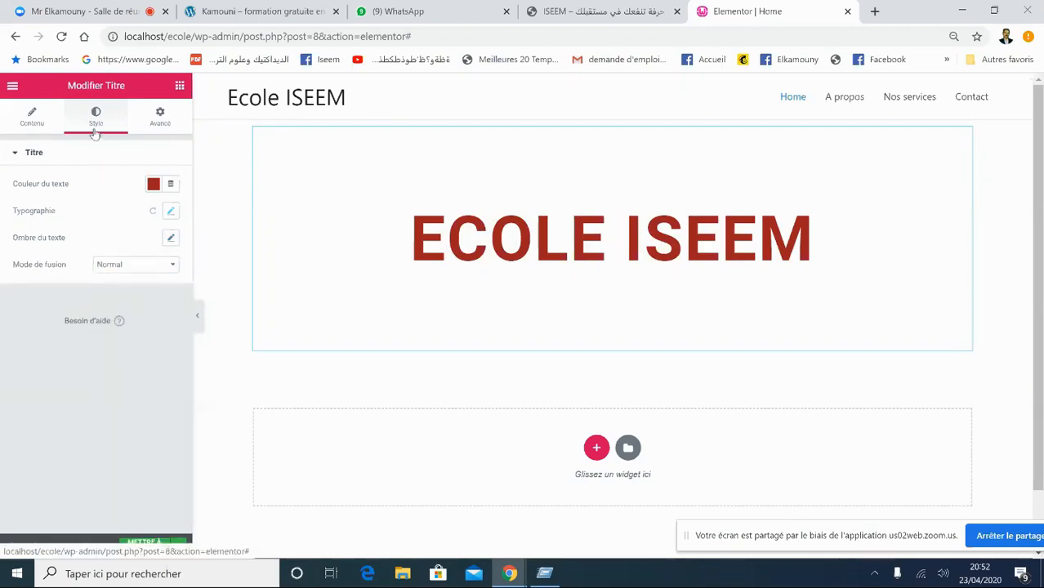
- In the Avancé tab, set the heading's margin to 3 on all sides
left_click(162, 123)
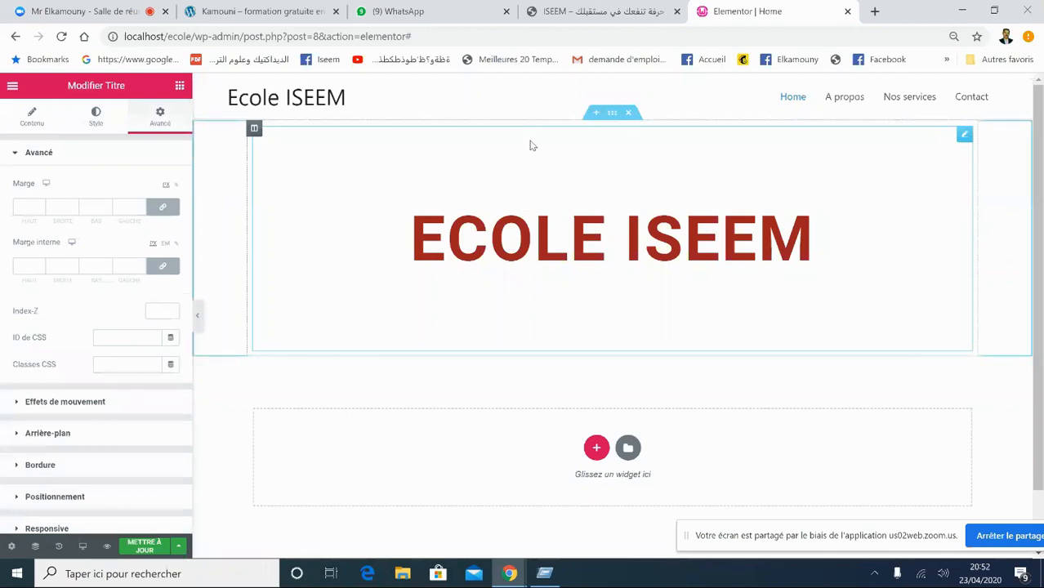
left_click(40, 206)
left_click(40, 206)
left_click(40, 206)
left_click(41, 206)
left_click(40, 206)
left_click(40, 205)
left_click(40, 206)
left_click(40, 211)
left_click(40, 211)
left_click(40, 211)
left_click(40, 211)
left_click(40, 211)
left_click(41, 206)
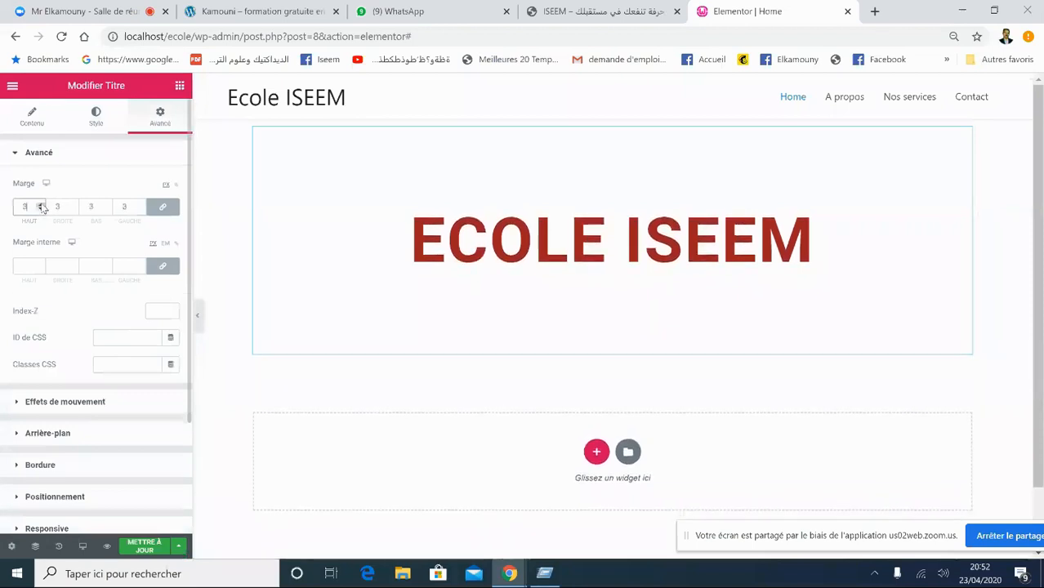
- Set the heading's inner padding to 3 on all sides
left_click(40, 264)
left_click(40, 265)
left_click(40, 264)
left_click(40, 265)
left_click(40, 269)
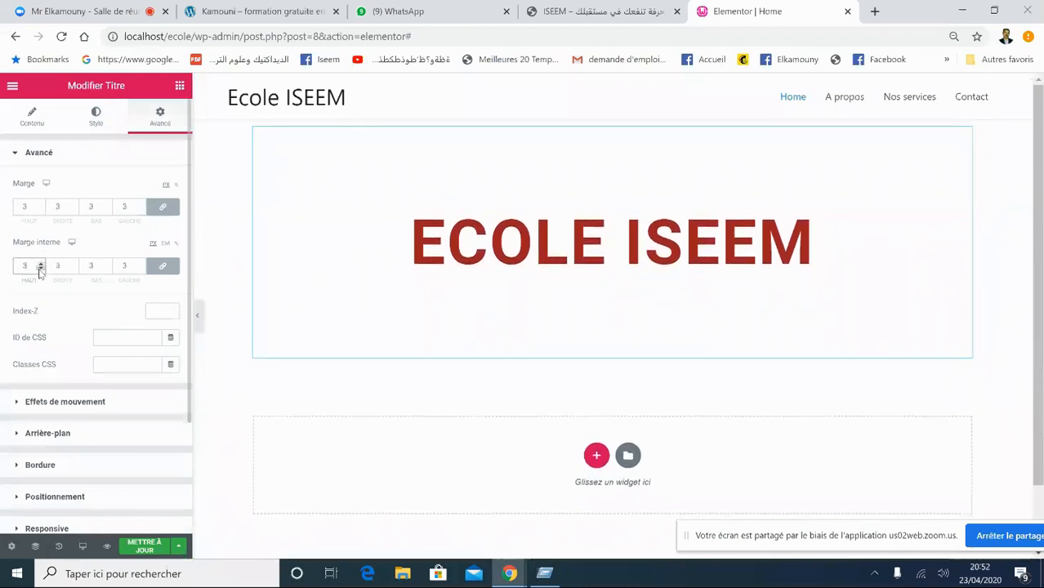
left_click(26, 155)
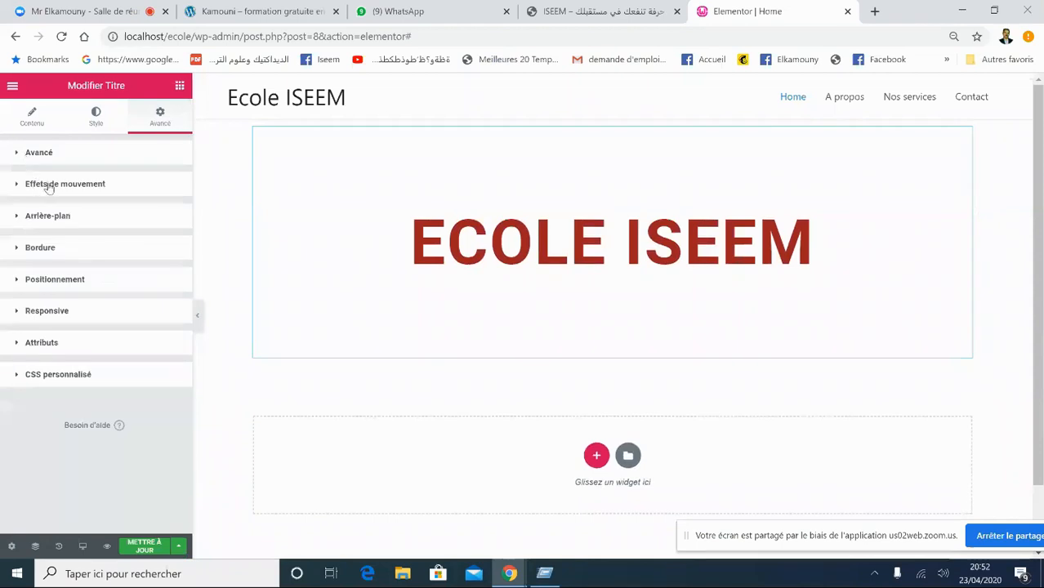
- Try Fade In, Fade In Down and Fade In Left as the heading's entrance animation
left_click(49, 187)
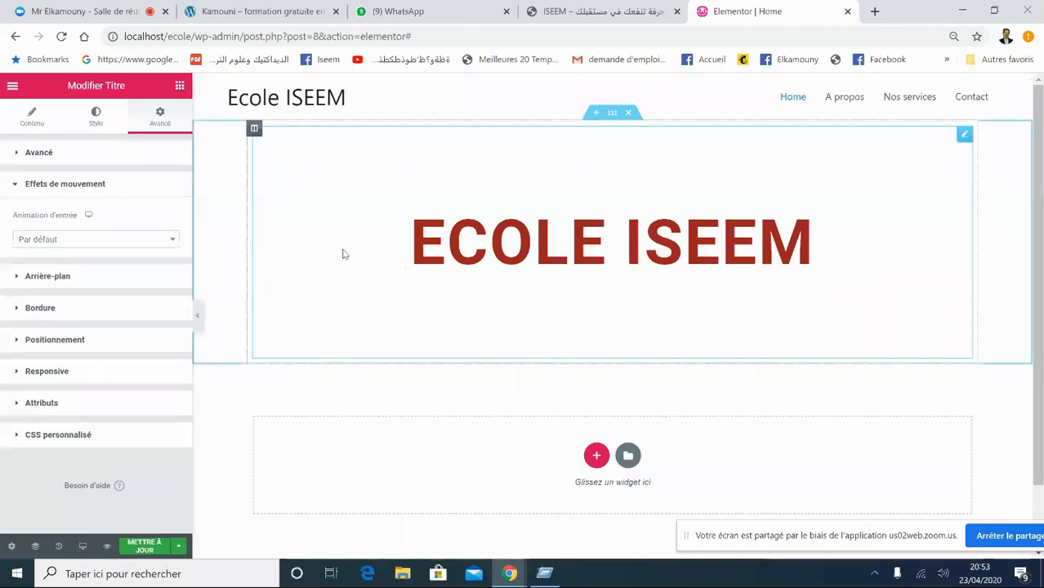
left_click(128, 247)
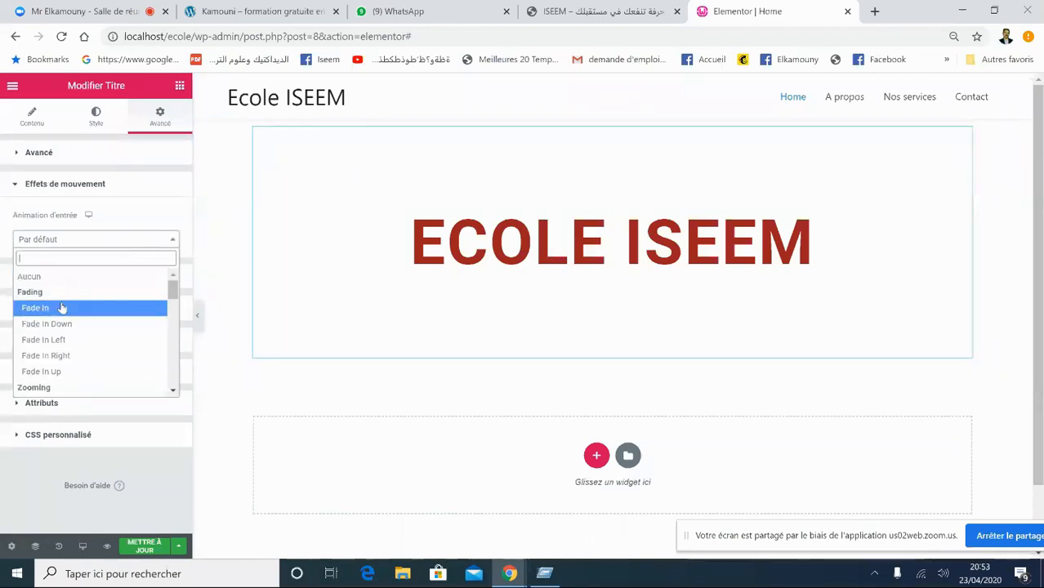
left_click(61, 307)
left_click(96, 240)
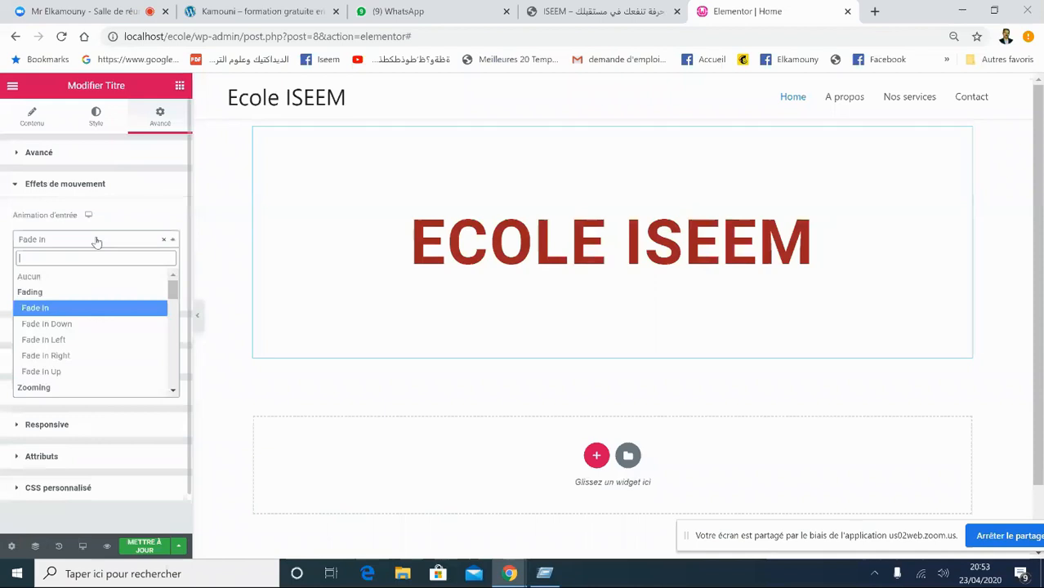
left_click(65, 324)
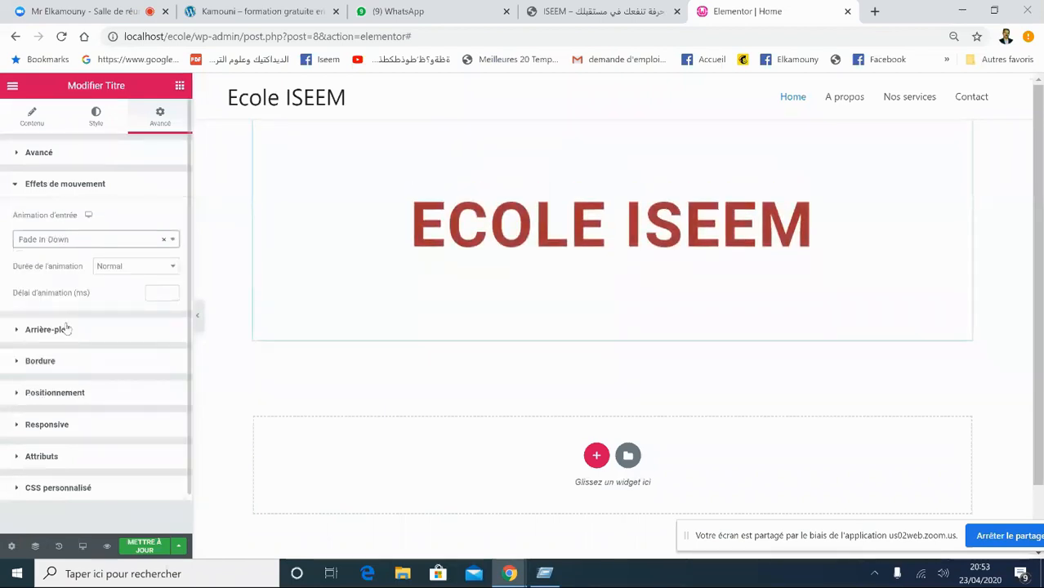
left_click(90, 239)
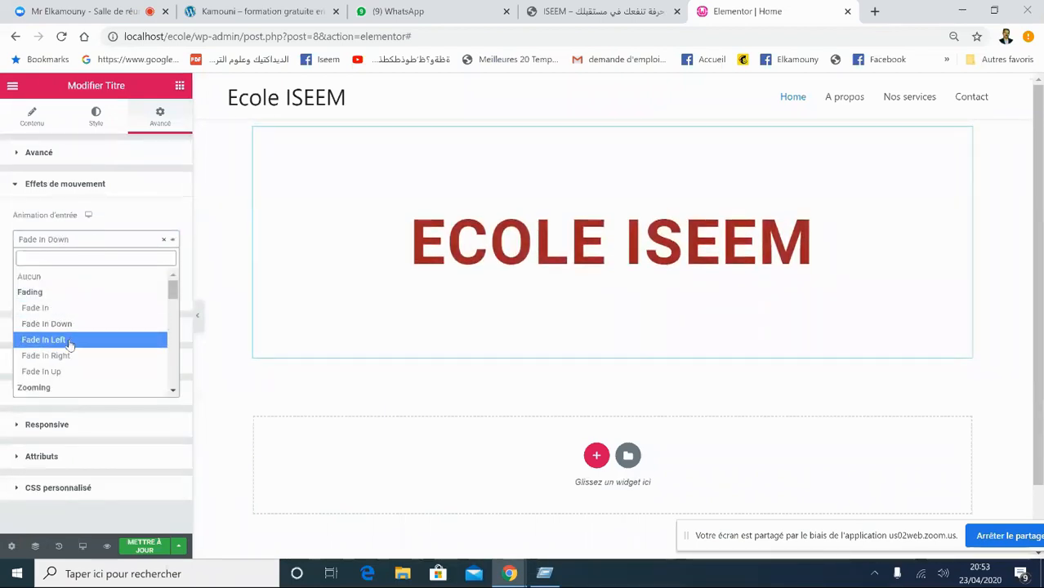
left_click(70, 340)
- Switch the entrance animation to Zoom In Left
left_click(109, 240)
left_click(110, 243)
left_click(110, 245)
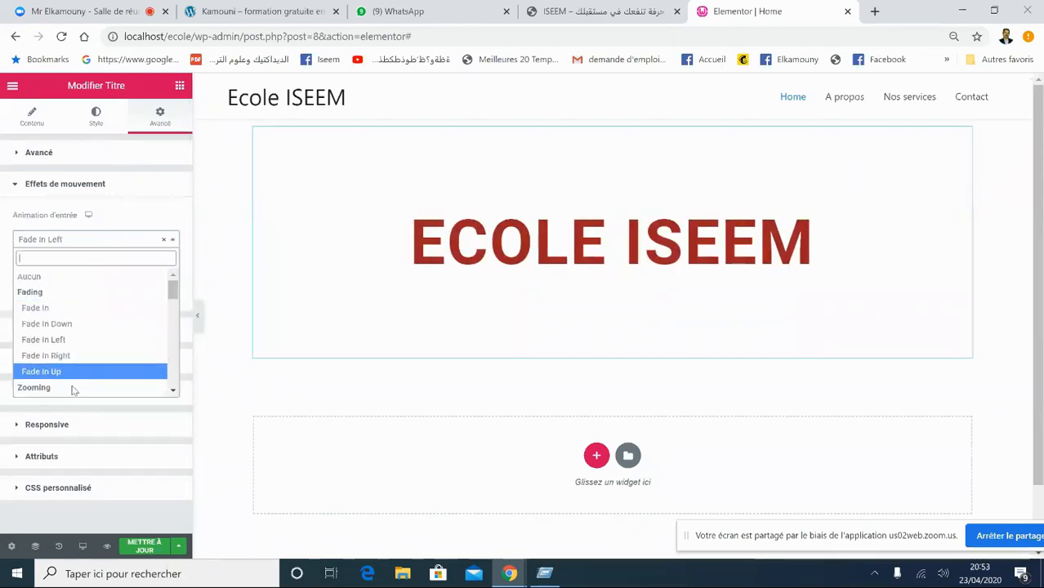
left_click(82, 343)
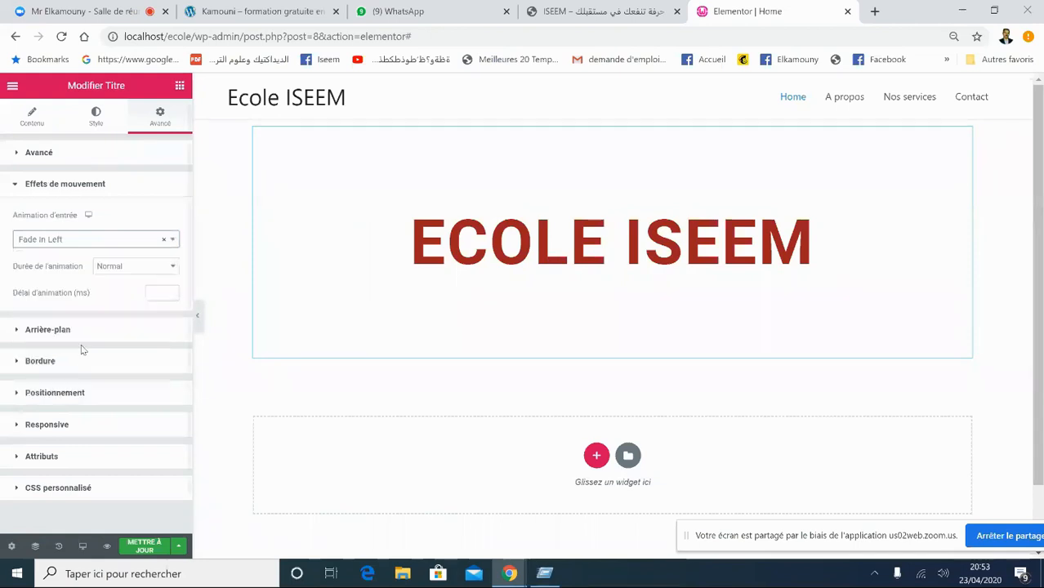
left_click(117, 245)
left_click_drag(173, 290, 174, 321)
left_click(86, 285)
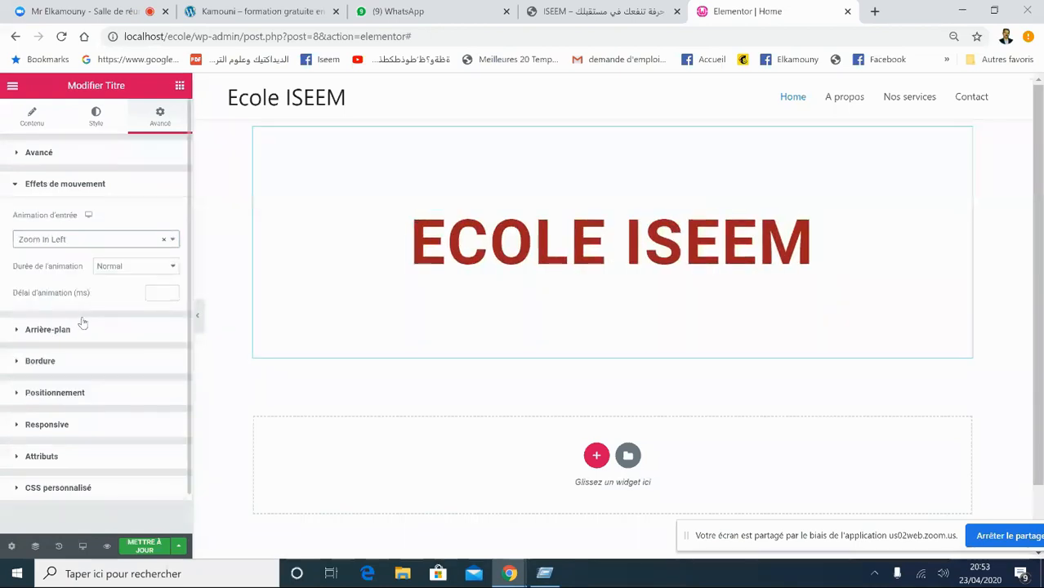
- Set the animation duration to Lent
left_click(116, 270)
left_click(118, 270)
left_click(122, 270)
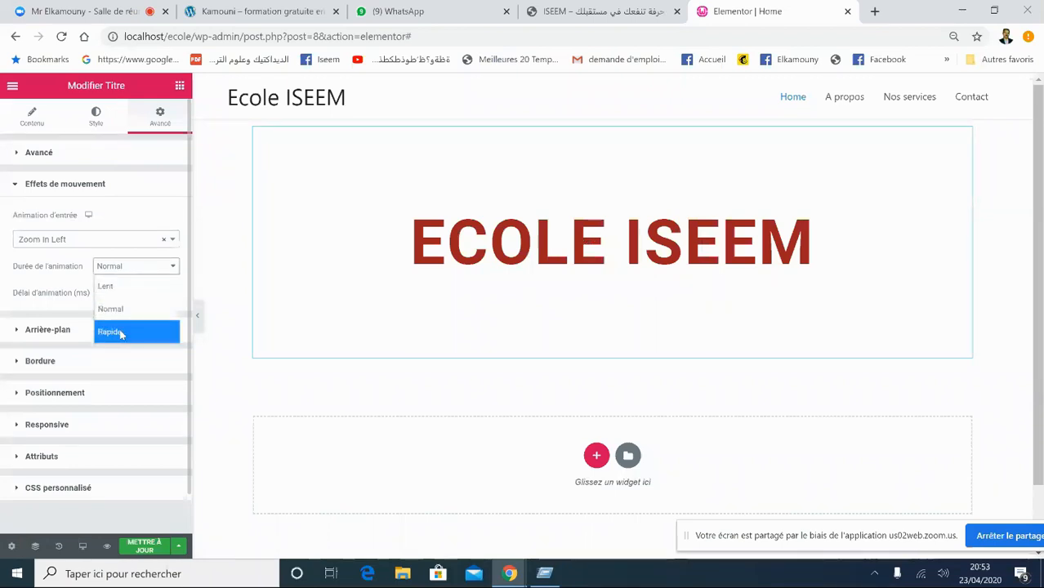
left_click(127, 287)
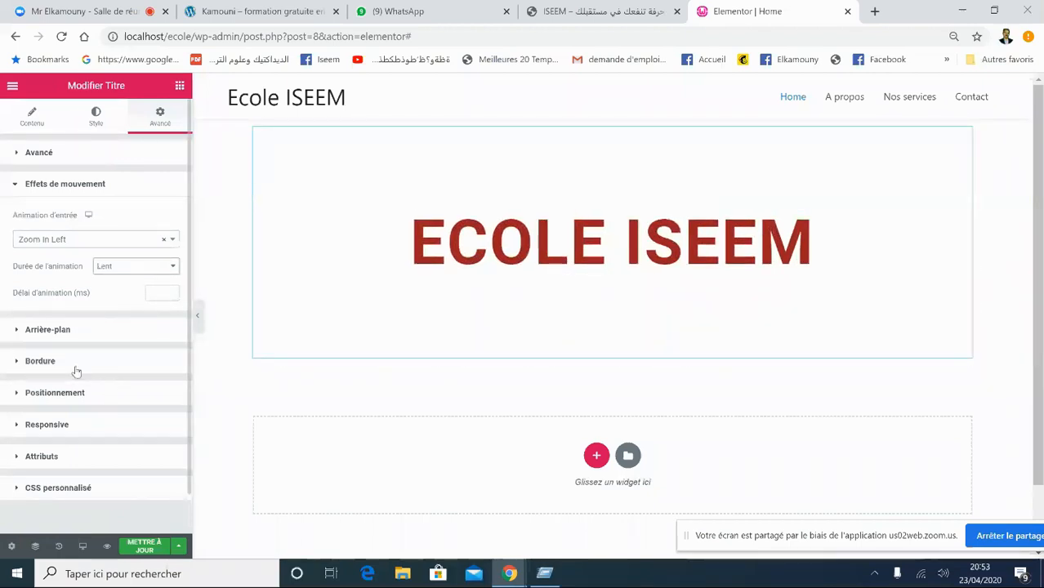
left_click(51, 329)
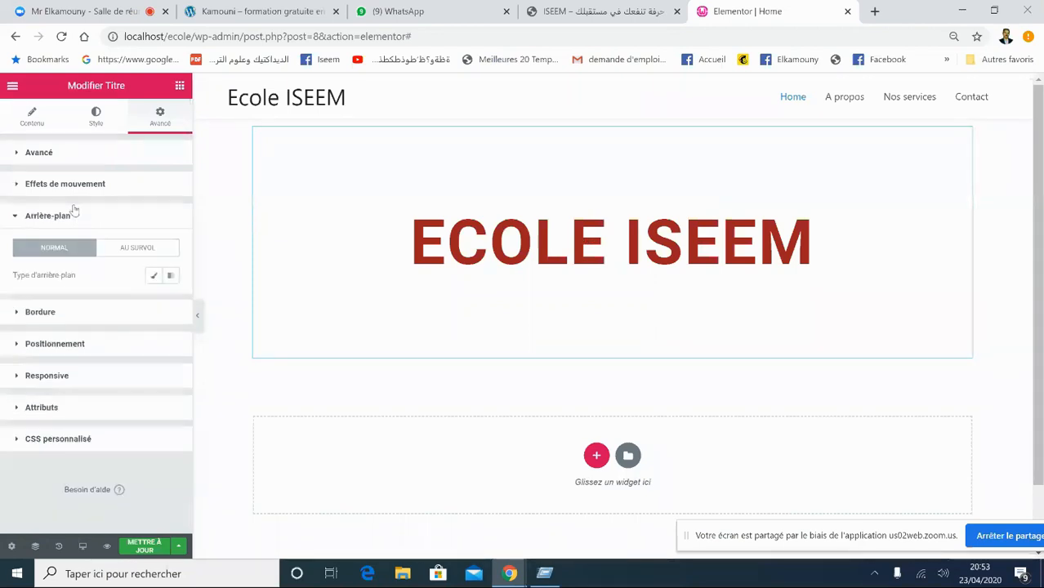
- Give the heading block a Classique #E1D4D4 background colour and open the image media picker
left_click(48, 192)
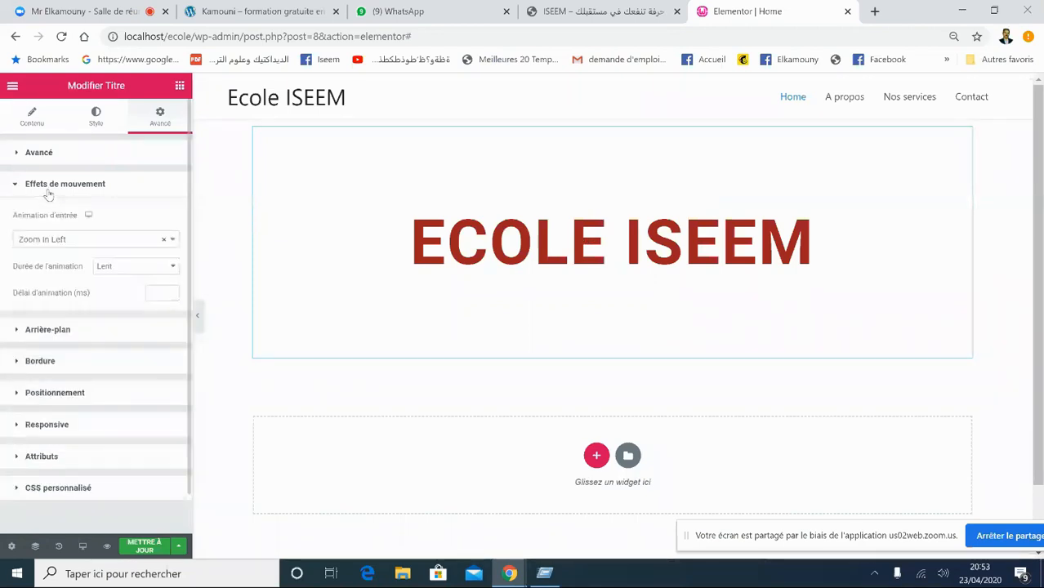
left_click(50, 331)
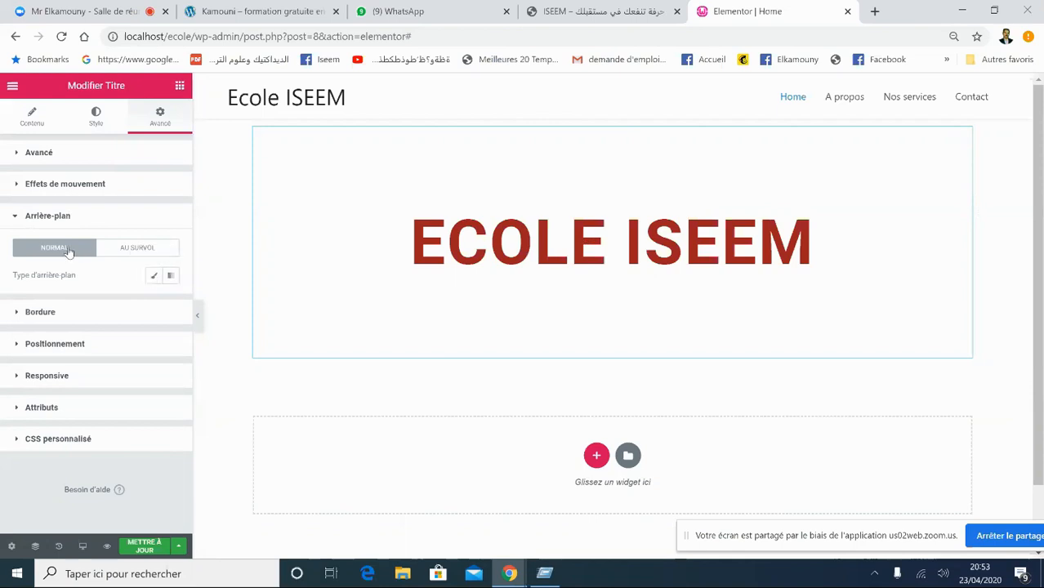
left_click(155, 277)
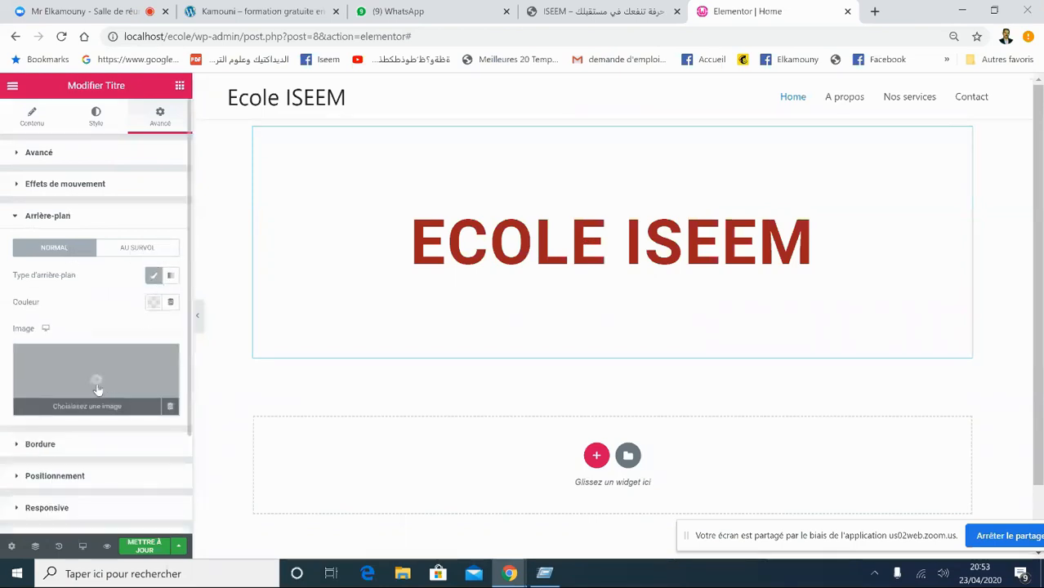
key("ctrl+plus")
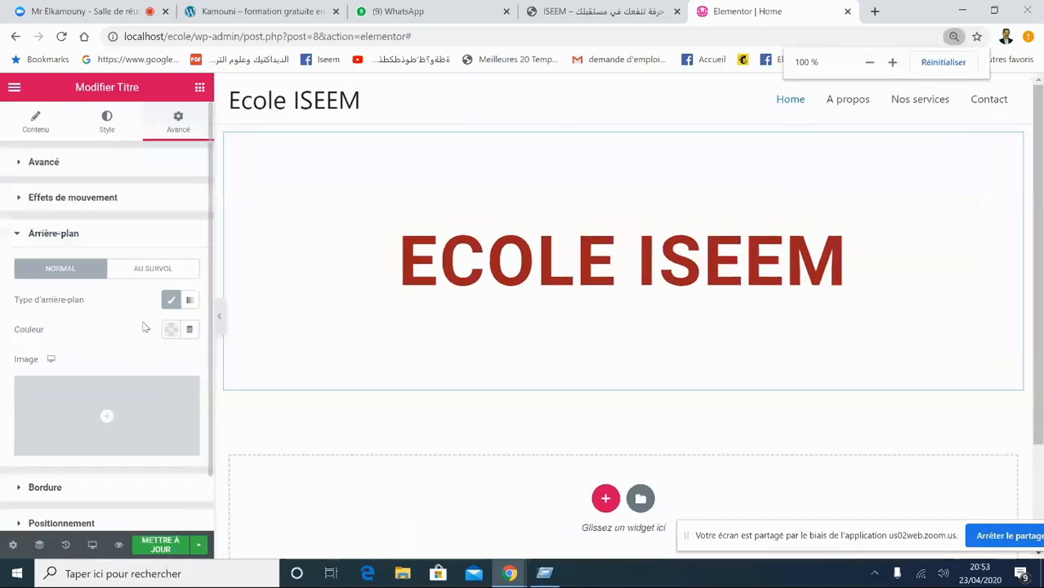
left_click(171, 330)
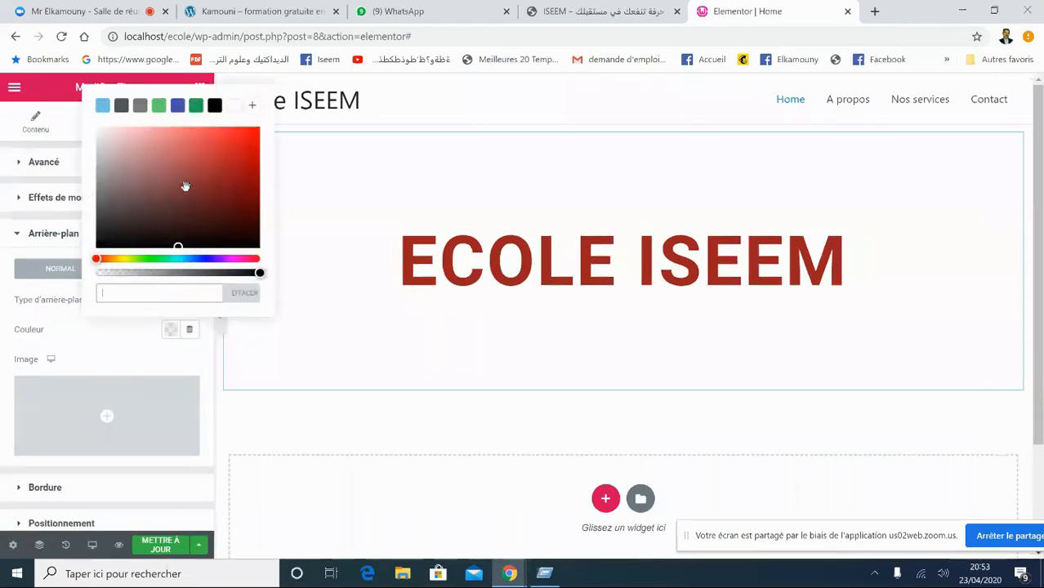
left_click(105, 139)
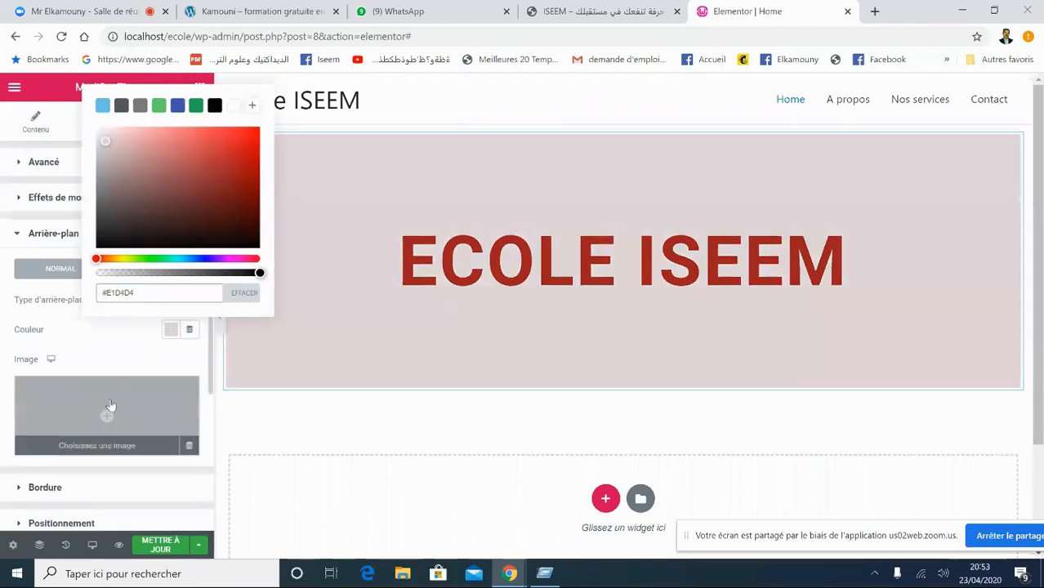
left_click(110, 398)
left_click(110, 399)
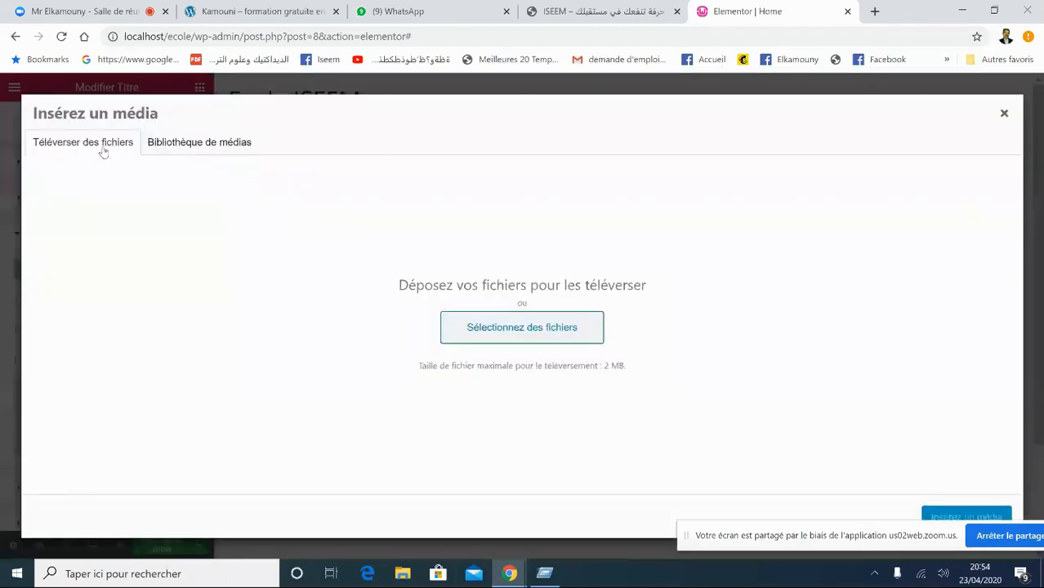
- Try uploading the 35 Female Characters video from F:\download, which fails with an error
left_click(505, 330)
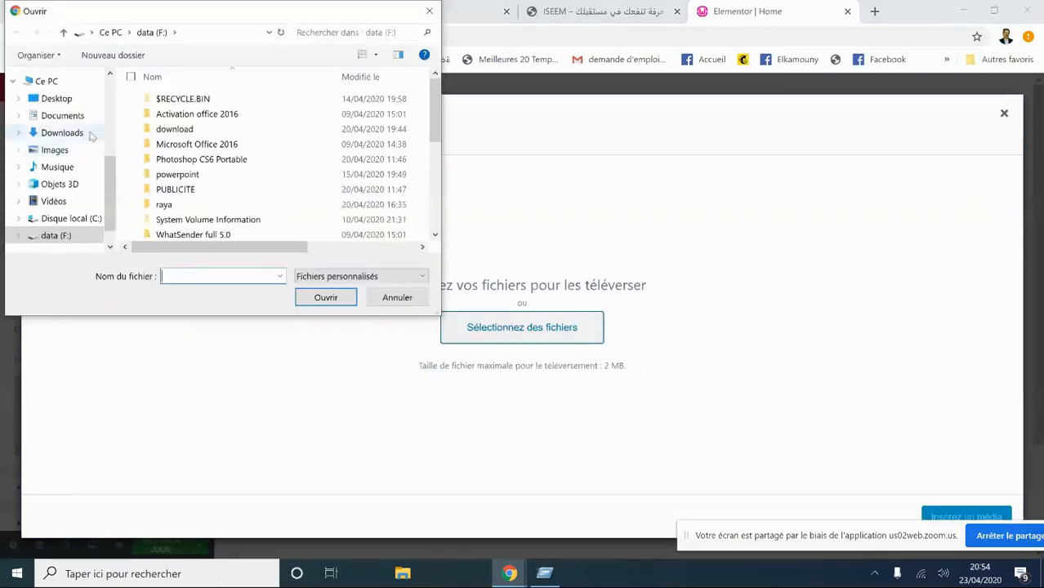
left_click(64, 115)
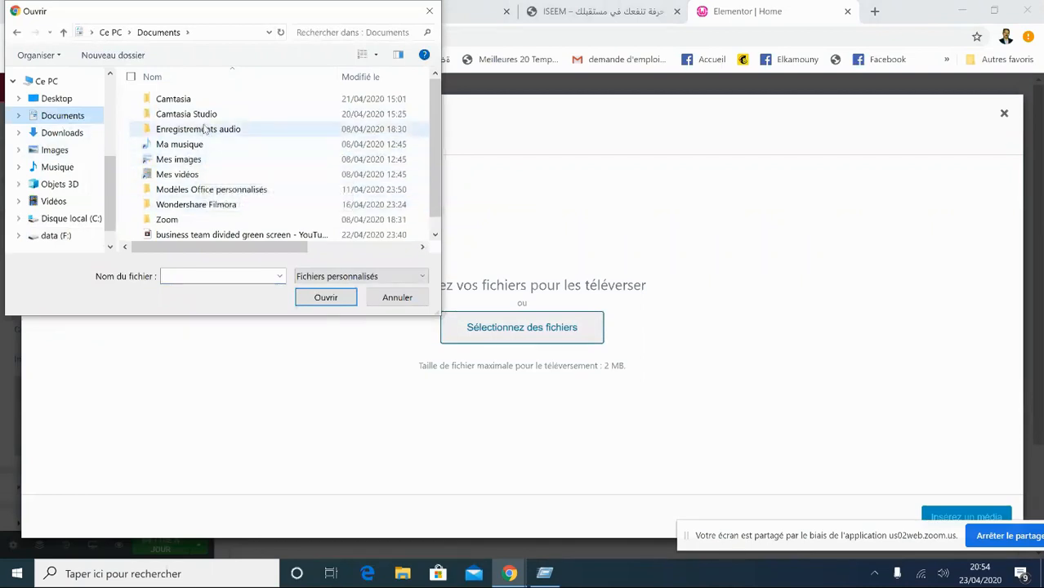
left_click(57, 236)
double_click(181, 135)
left_click(181, 135)
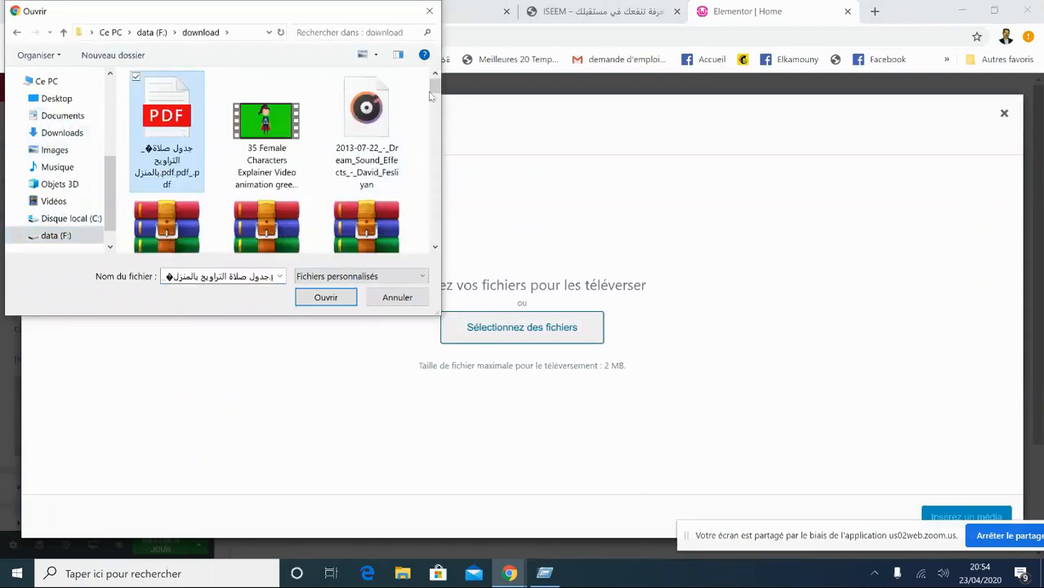
mouse_move(435, 93)
left_mouse_down()
mouse_move(439, 110)
mouse_move(437, 89)
left_mouse_up()
left_click(266, 135)
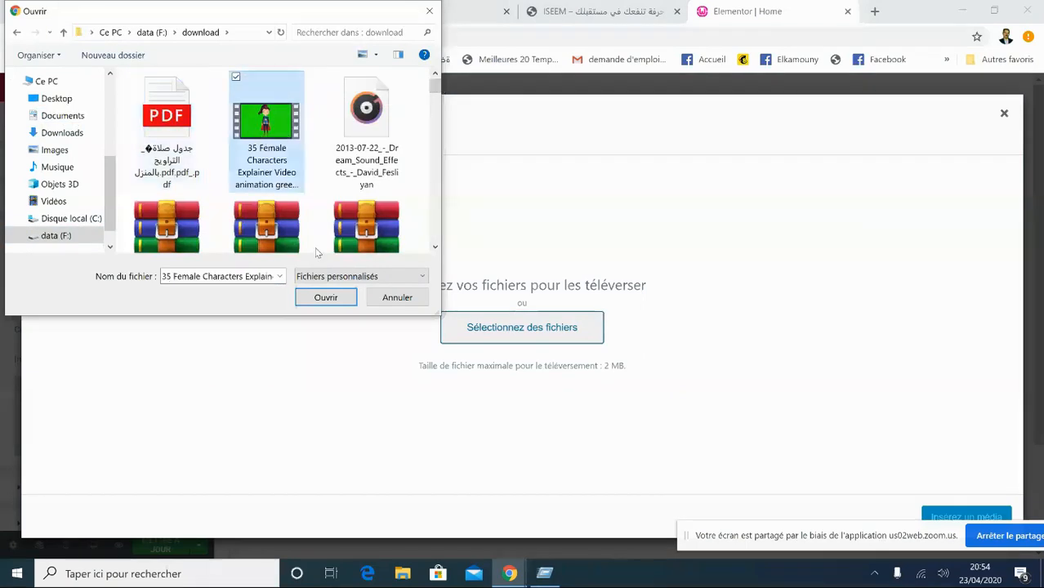
left_click(325, 297)
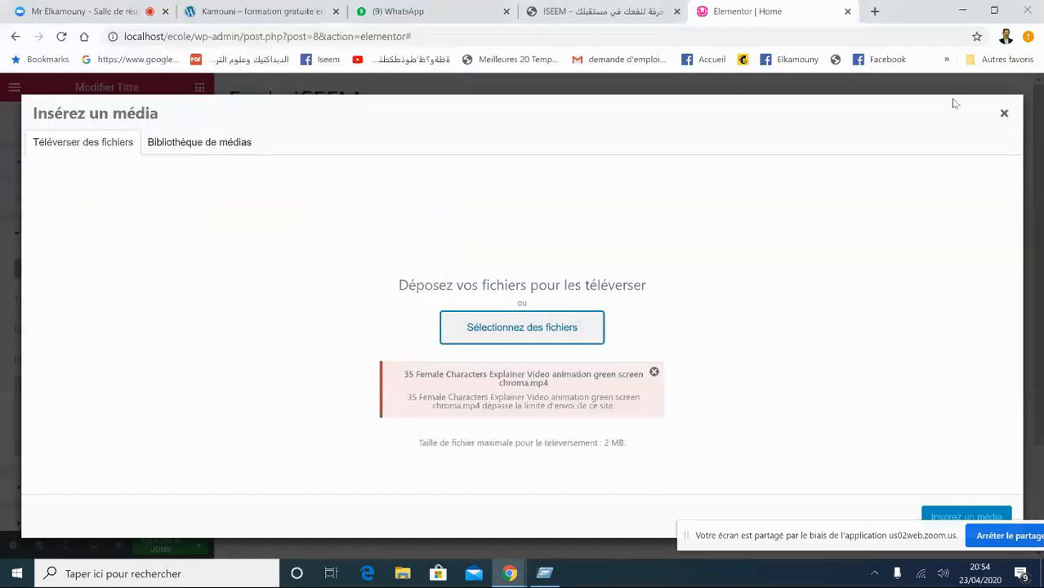
left_click(1004, 115)
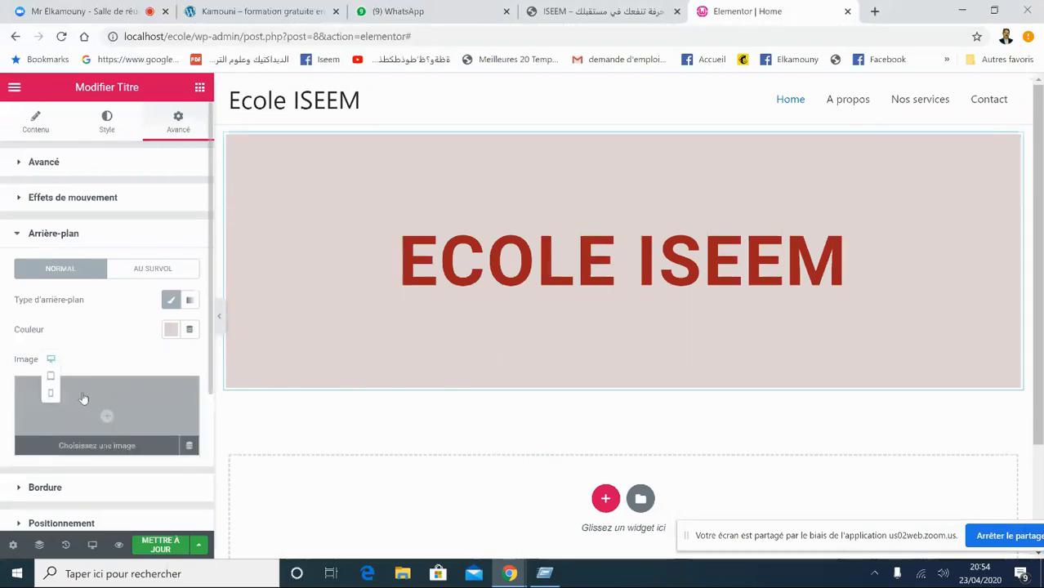
- Upload keyboard-338507_1920 from F:\download and insert it as the background image
left_click(116, 417)
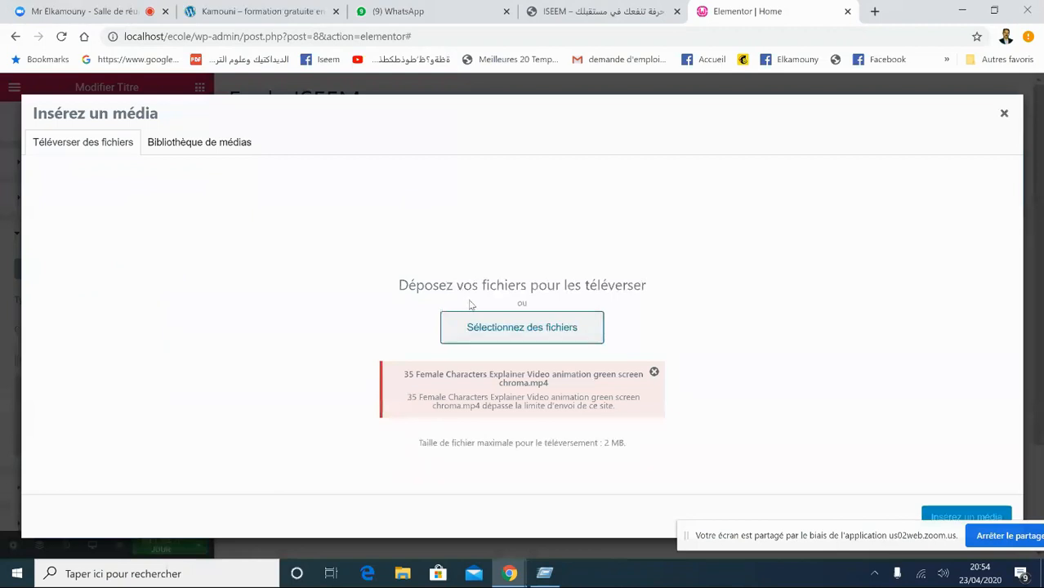
left_click(194, 150)
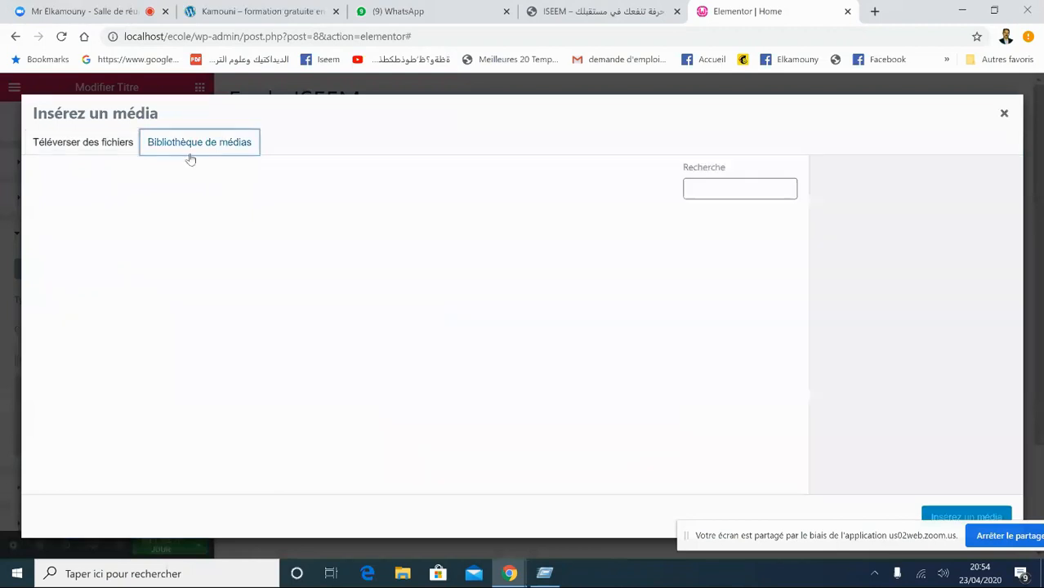
left_click(104, 146)
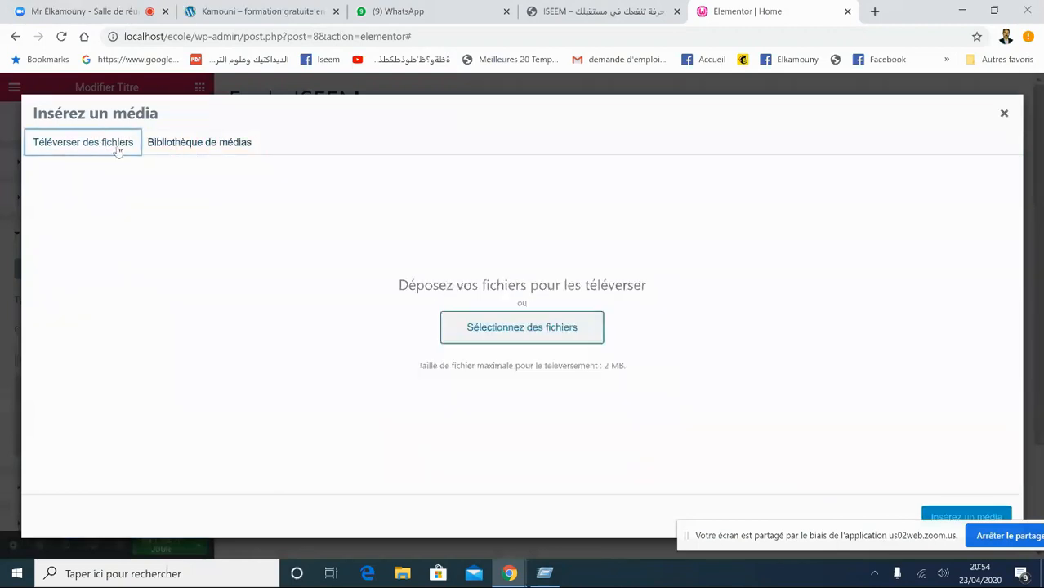
left_click(508, 324)
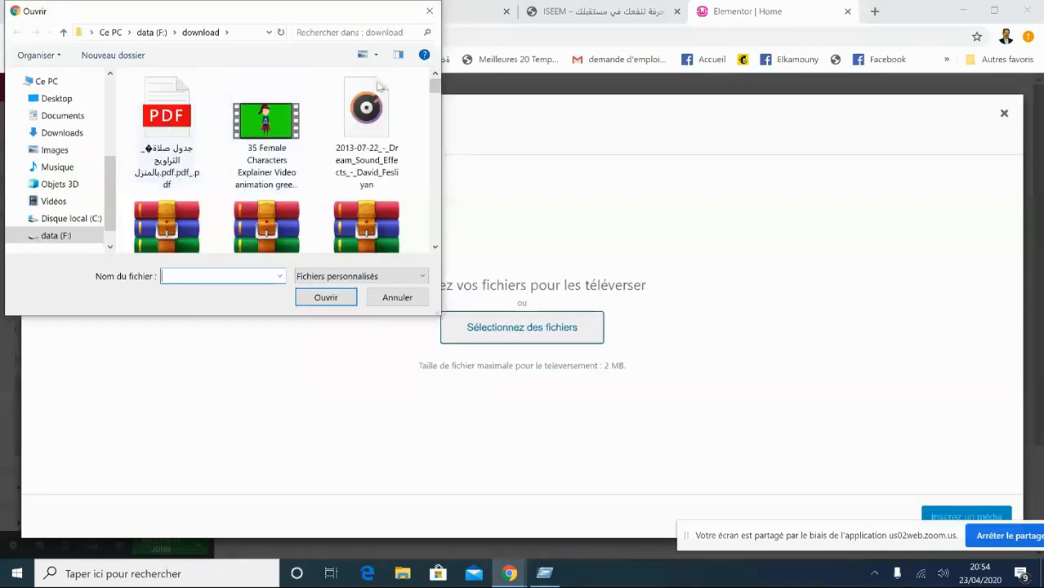
left_click_drag(439, 88, 444, 191)
left_click(161, 235)
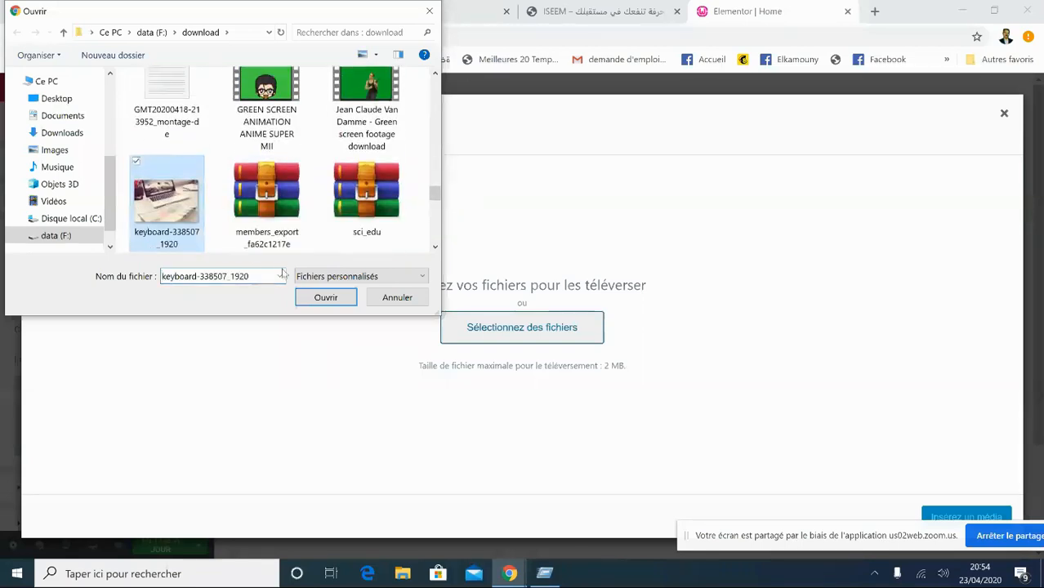
left_click(320, 298)
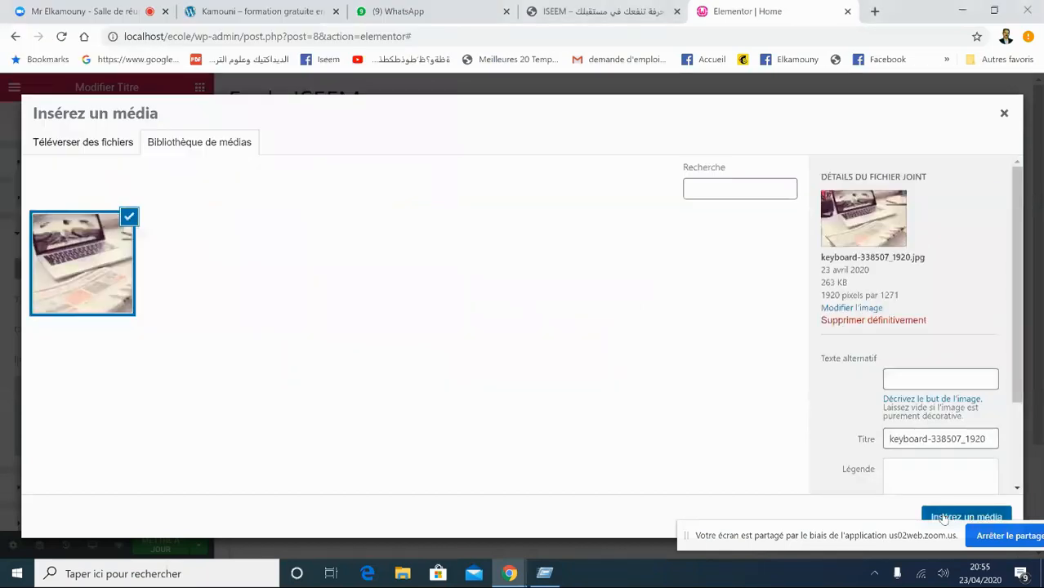
left_click(964, 517)
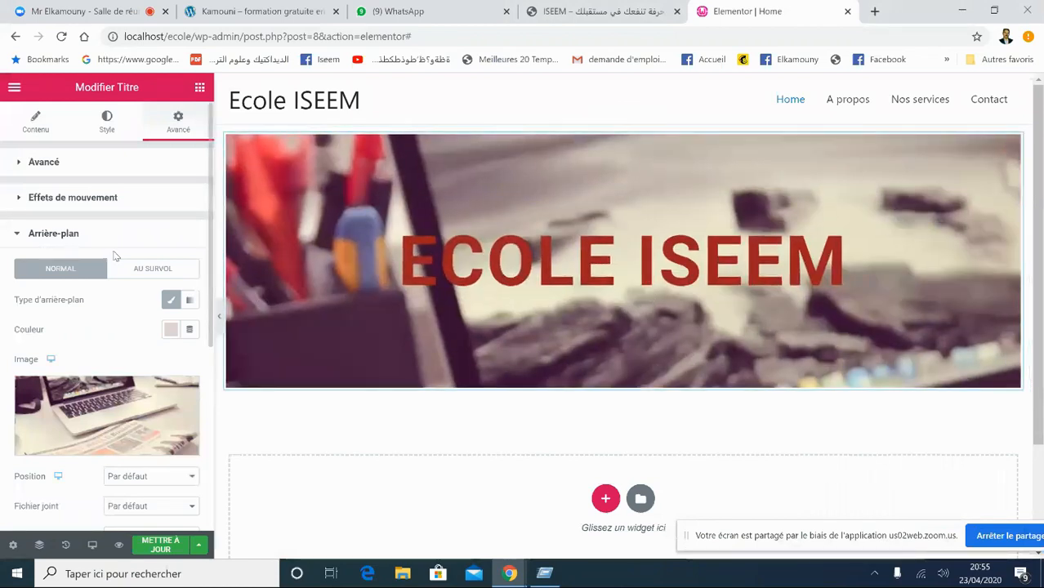
- Select the ECOLE ISEEM heading, then return the Elementor panel to the widget list
left_click(14, 87)
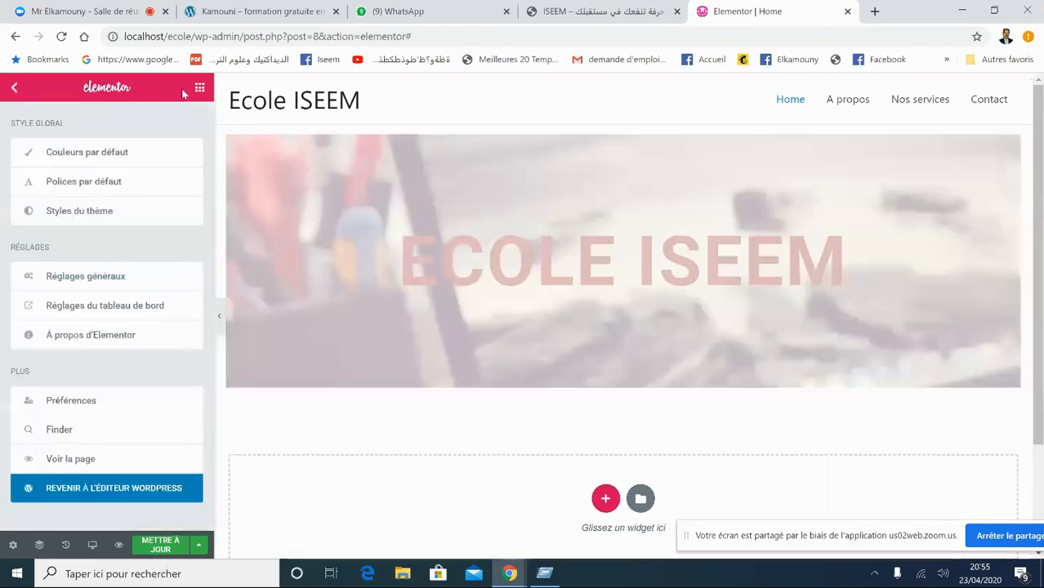
left_click(198, 89)
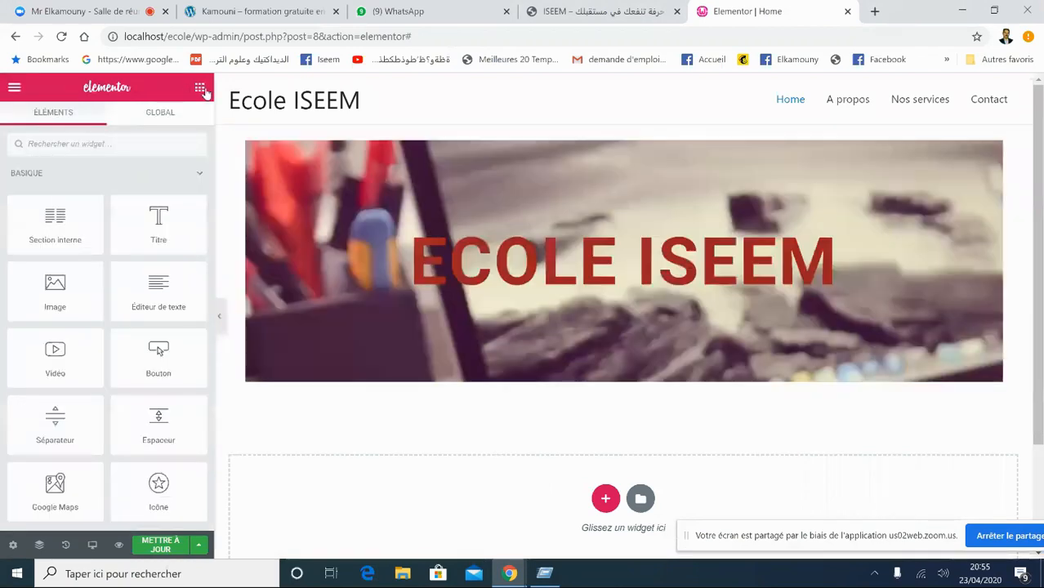
left_click(663, 274)
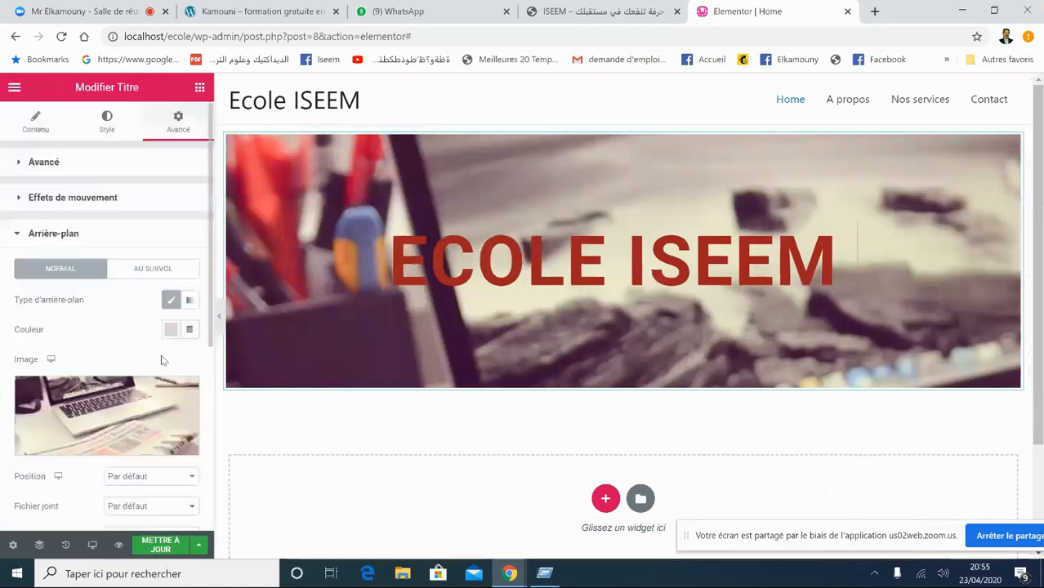
left_click(200, 87)
- Add a centred Cliquez ici button just below the banner
left_click_drag(158, 355, 607, 317)
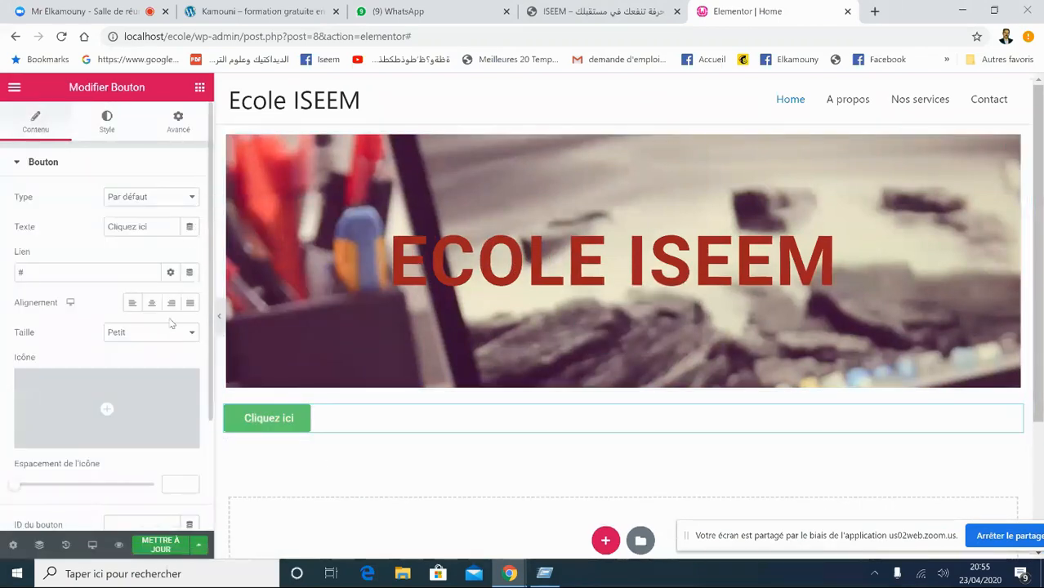
left_click(151, 303)
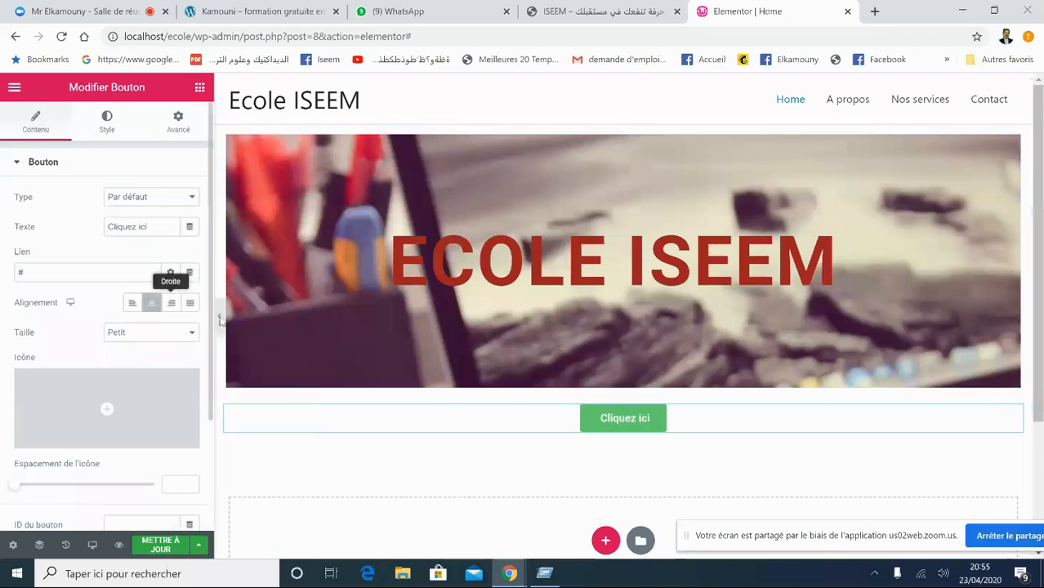
double_click(611, 418)
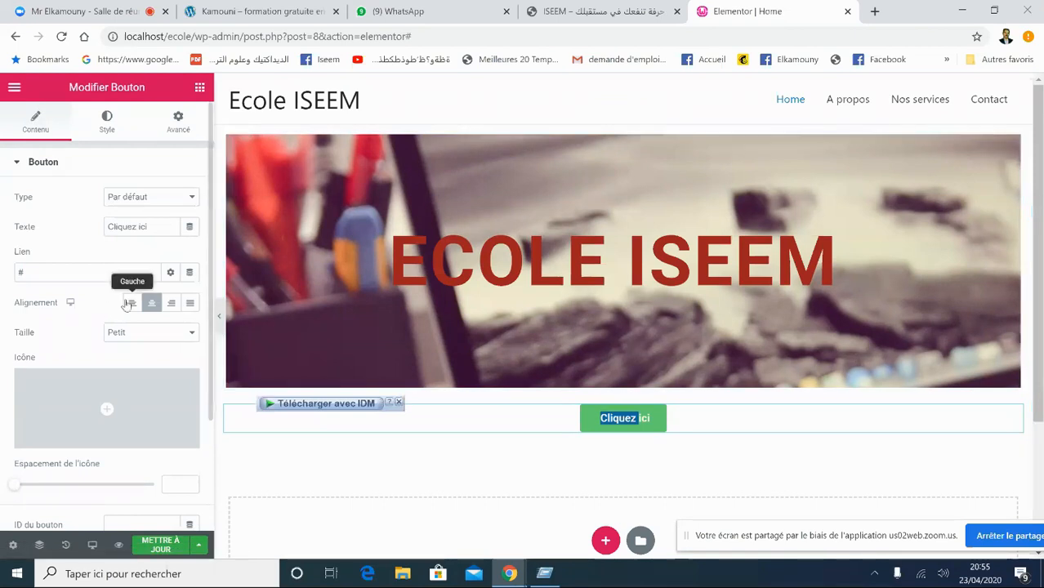
left_click(199, 87)
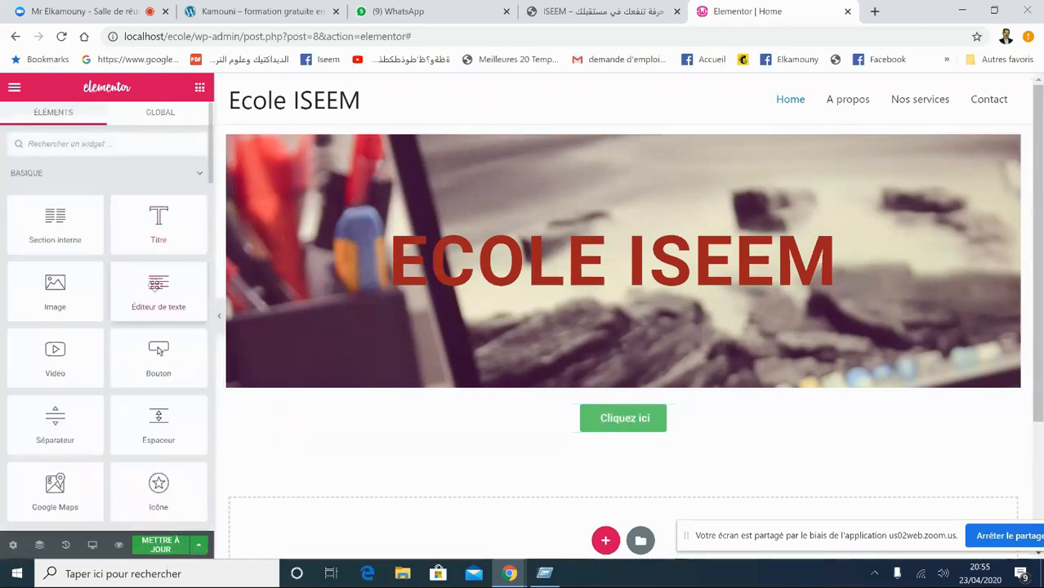
- Insert a Lorem ipsum text paragraph above the button and centre it via Style alignment
left_click_drag(158, 283, 620, 414)
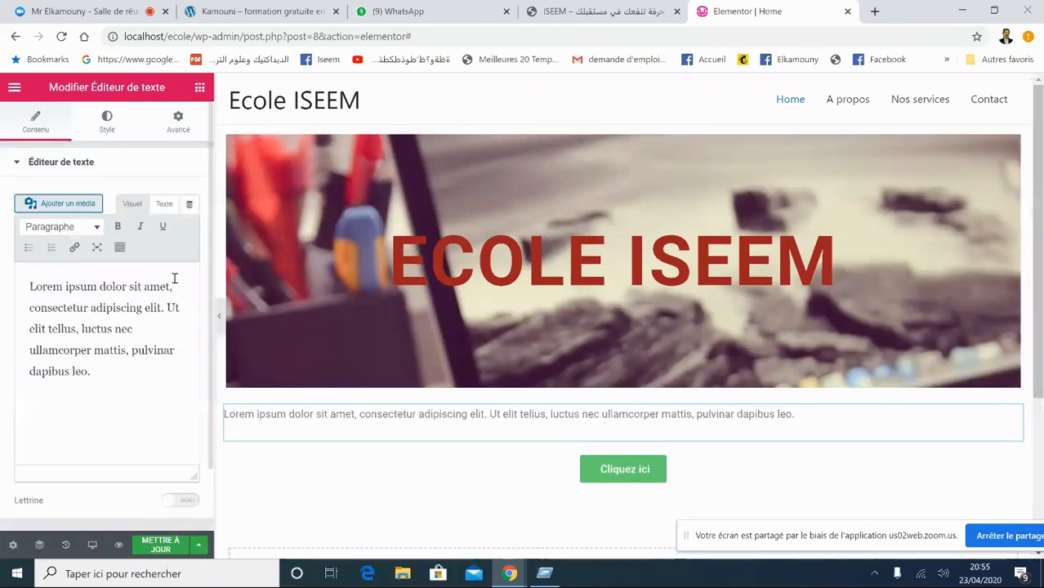
left_click(54, 162)
left_click(105, 130)
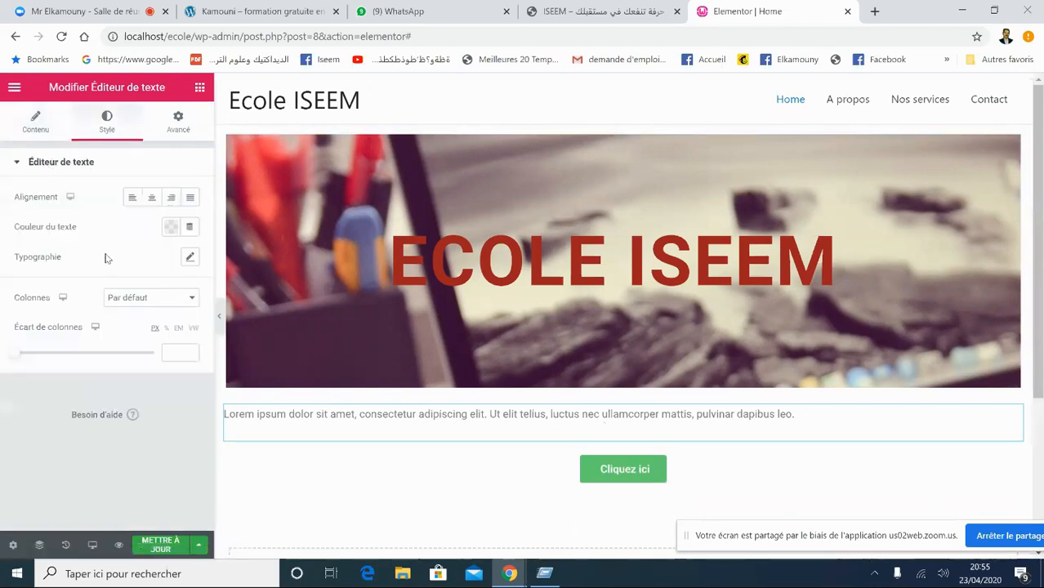
left_click(151, 199)
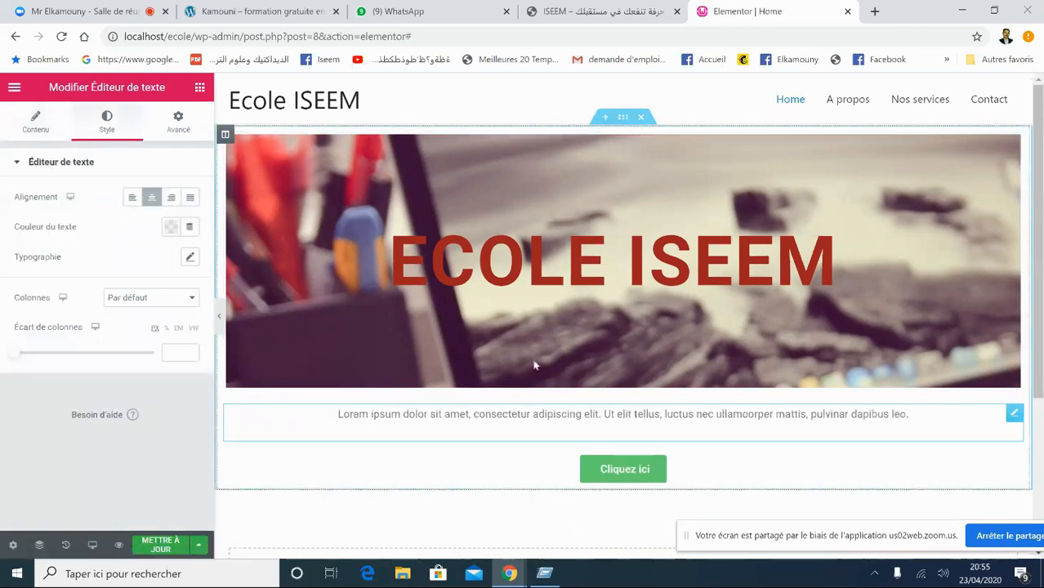
- Preview the page at 90% zoom, then restore the panel and select the ECOLE ISEEM banner
left_click(219, 317)
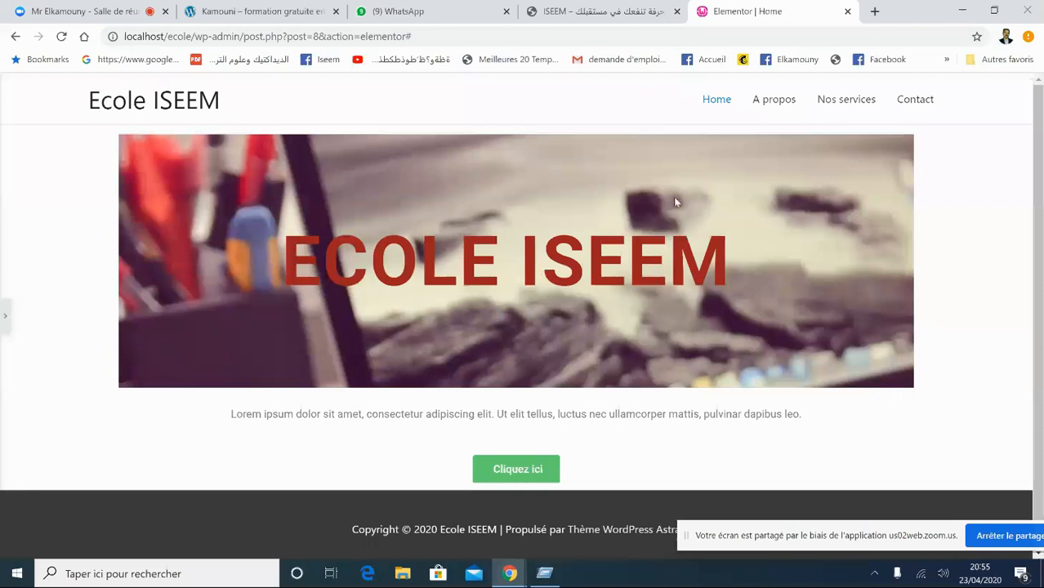
key("ctrl+minus")
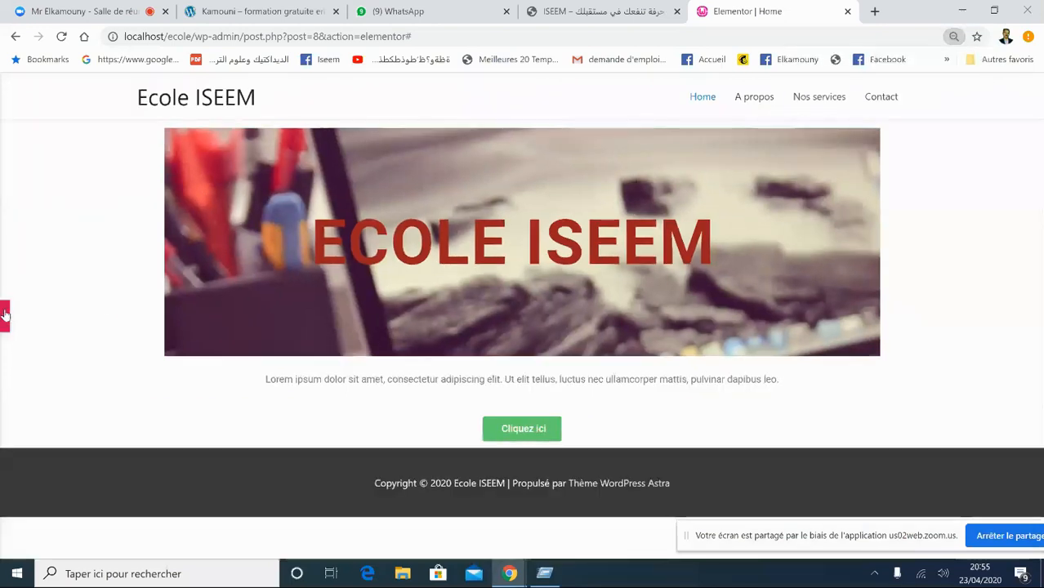
left_click(5, 315)
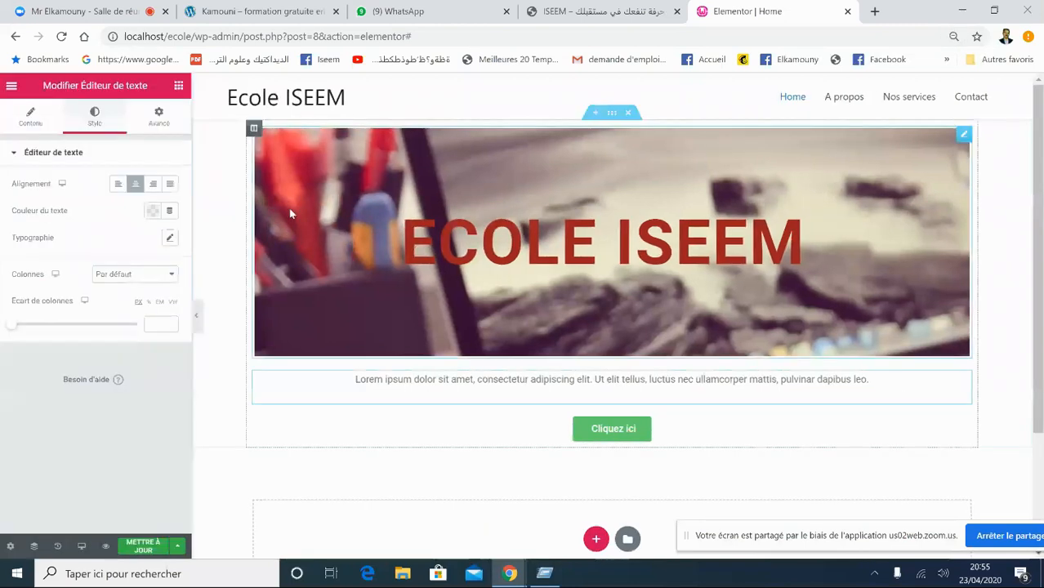
left_click(616, 114)
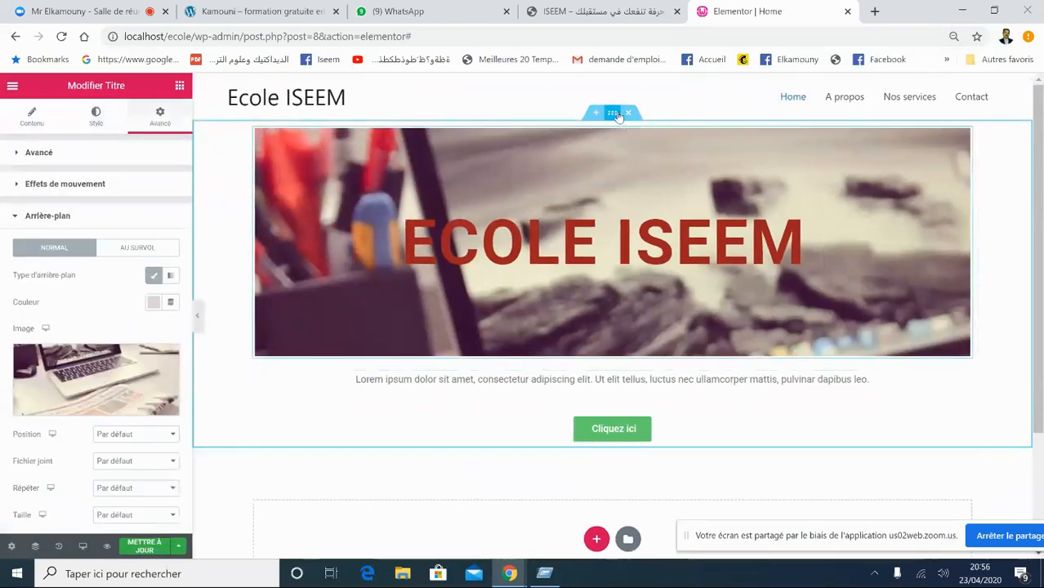
- Set the banner section's content width to Pleine largeur and save with Mettre à jour
left_click(617, 114)
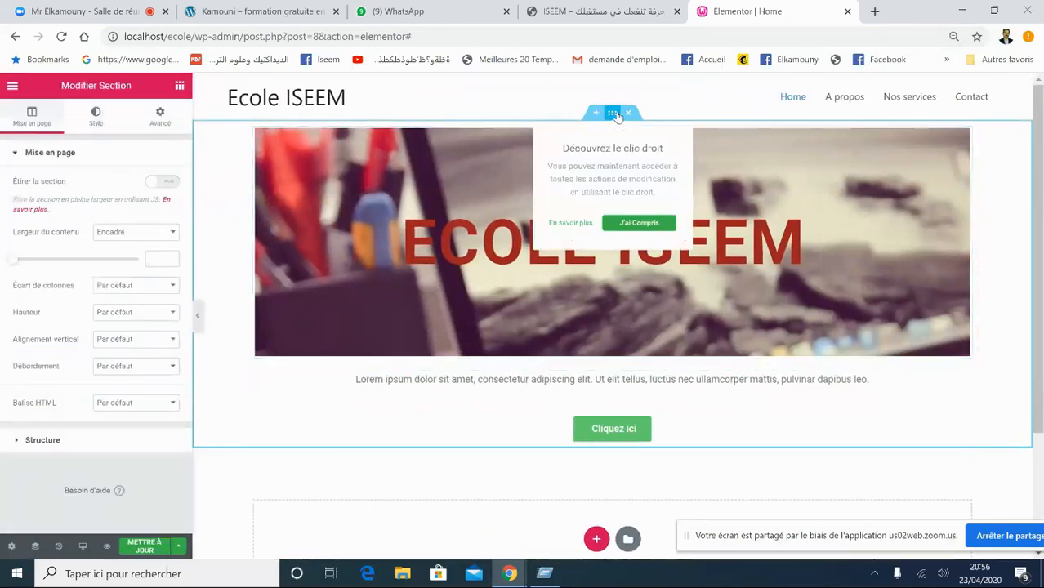
left_click(128, 234)
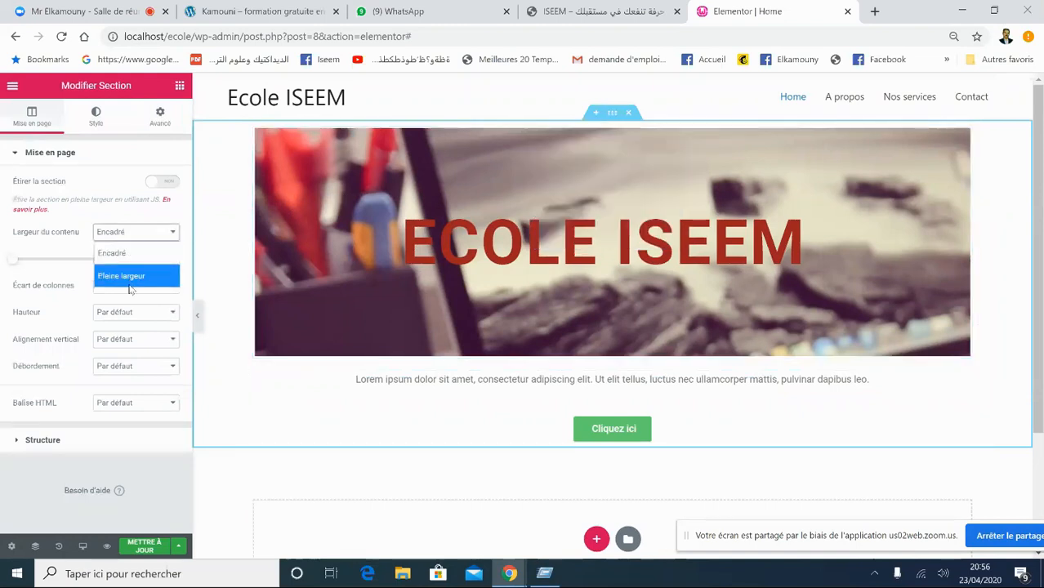
left_click(131, 278)
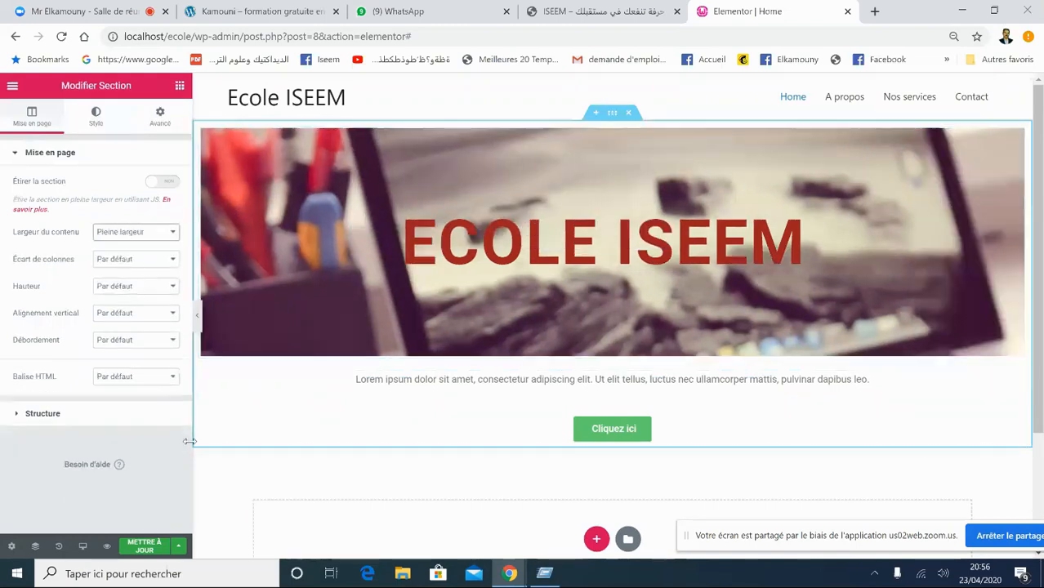
left_click(146, 546)
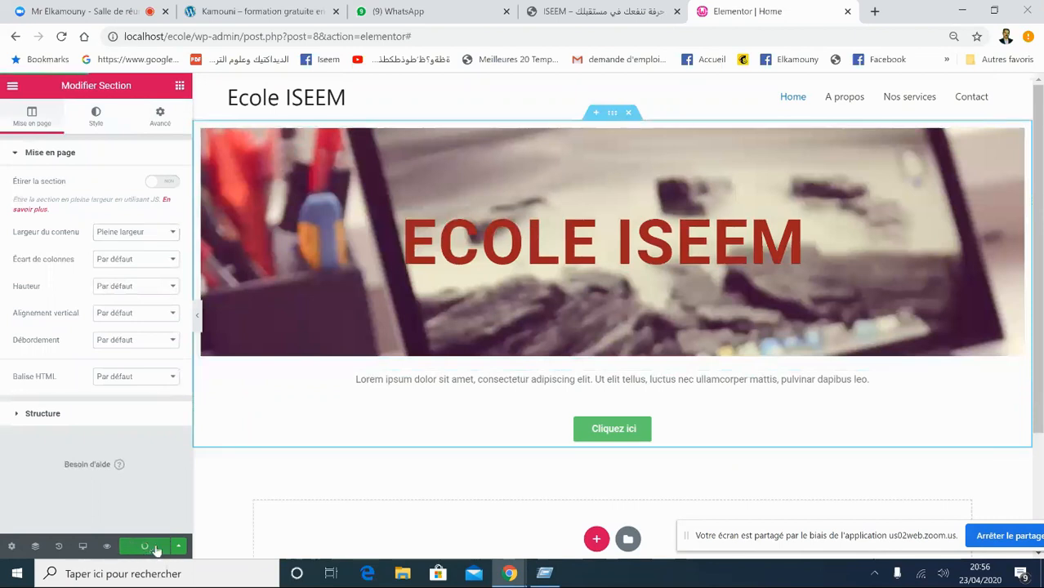
left_click(198, 319)
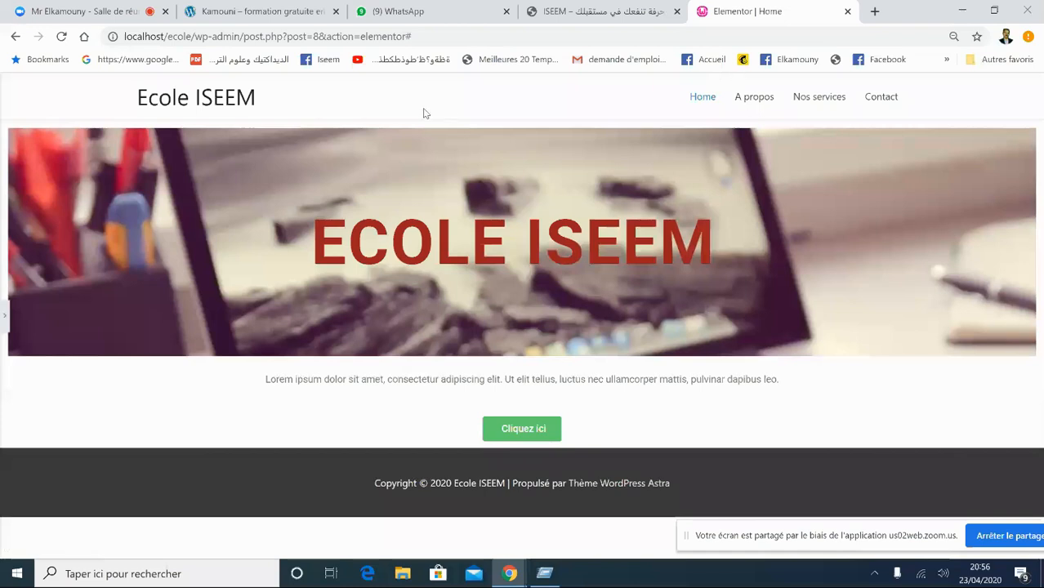
- Load localhost/ecole in a new tab and open its Home page to check the banner
left_click(874, 11)
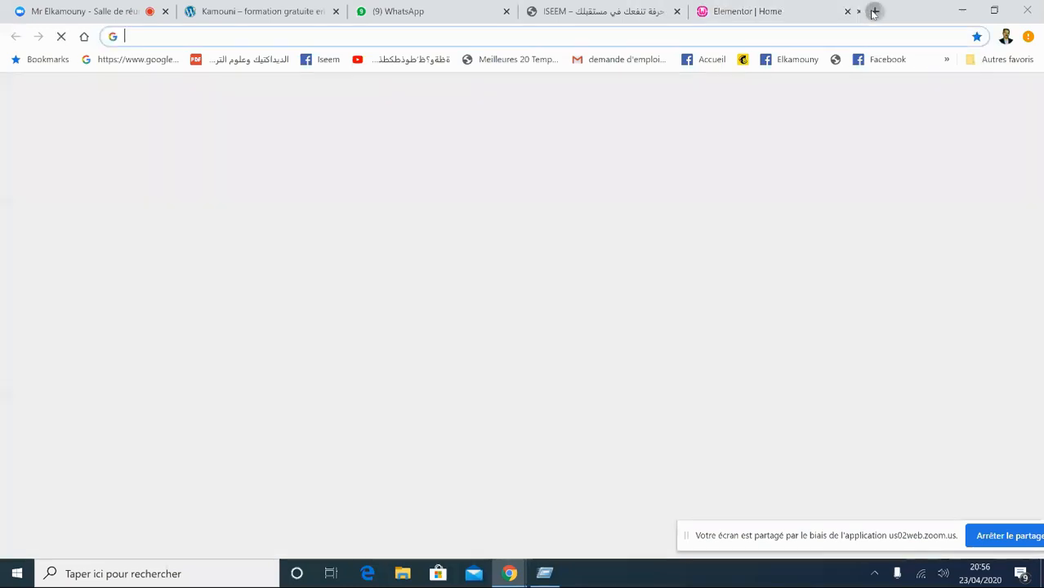
type("l")
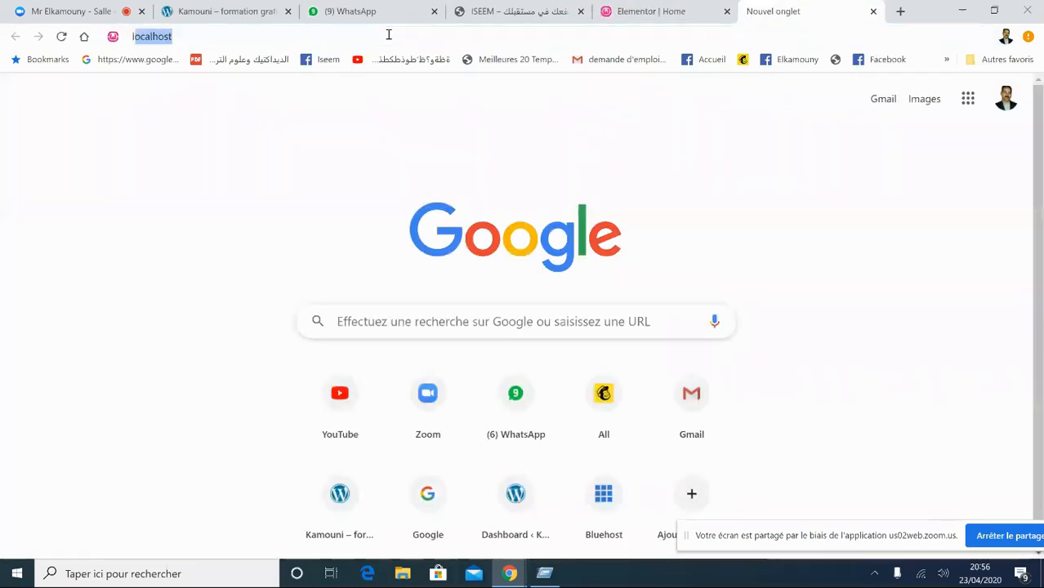
type("ocalhost")
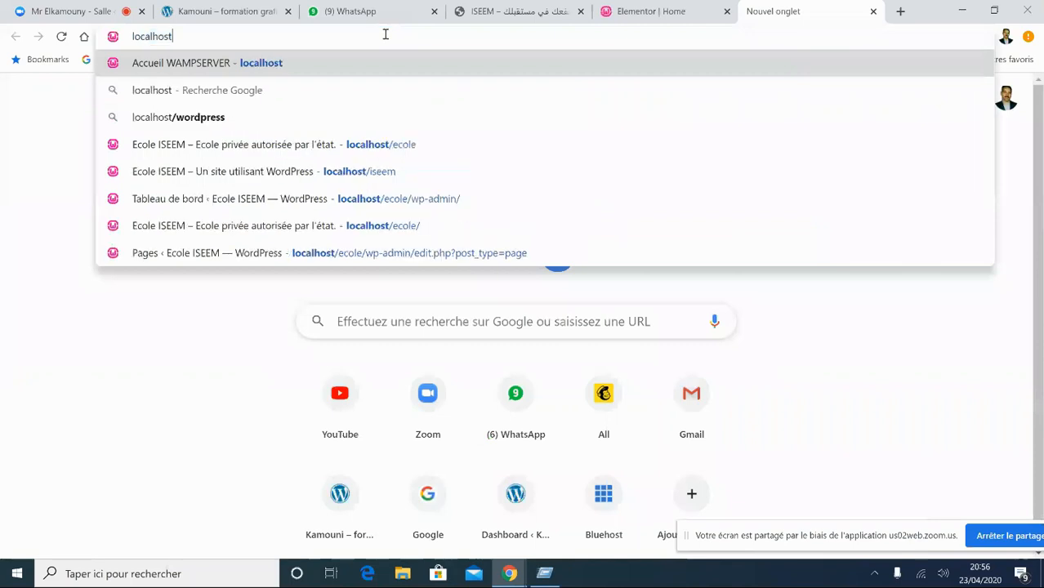
type("/eco")
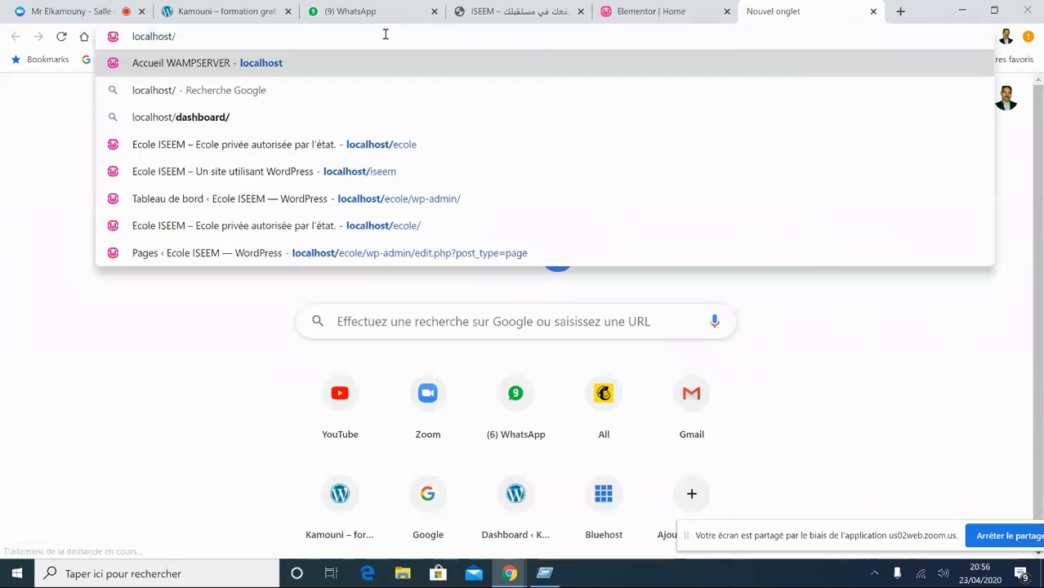
type("le")
key("Return")
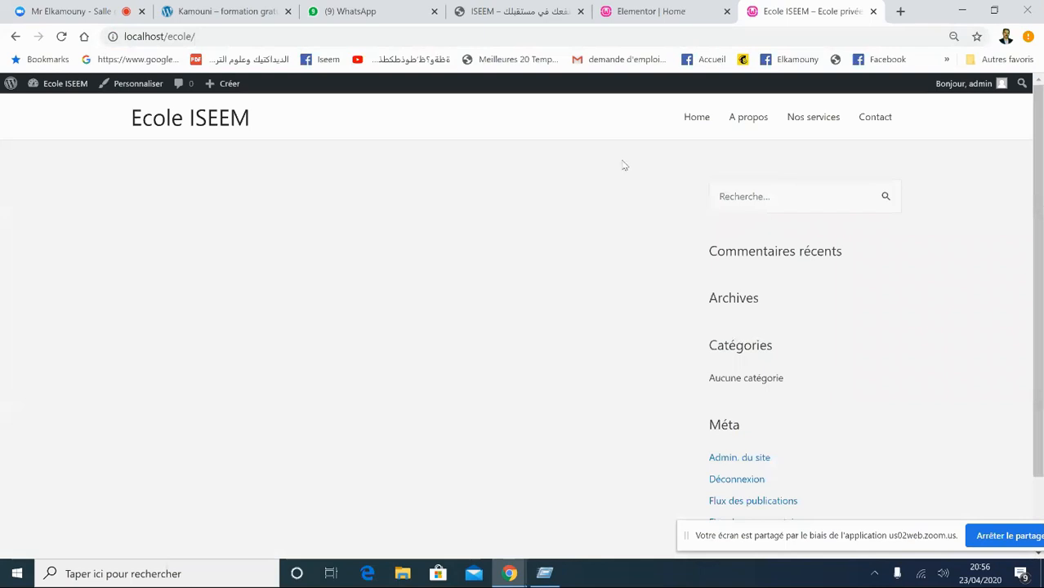
left_click(697, 120)
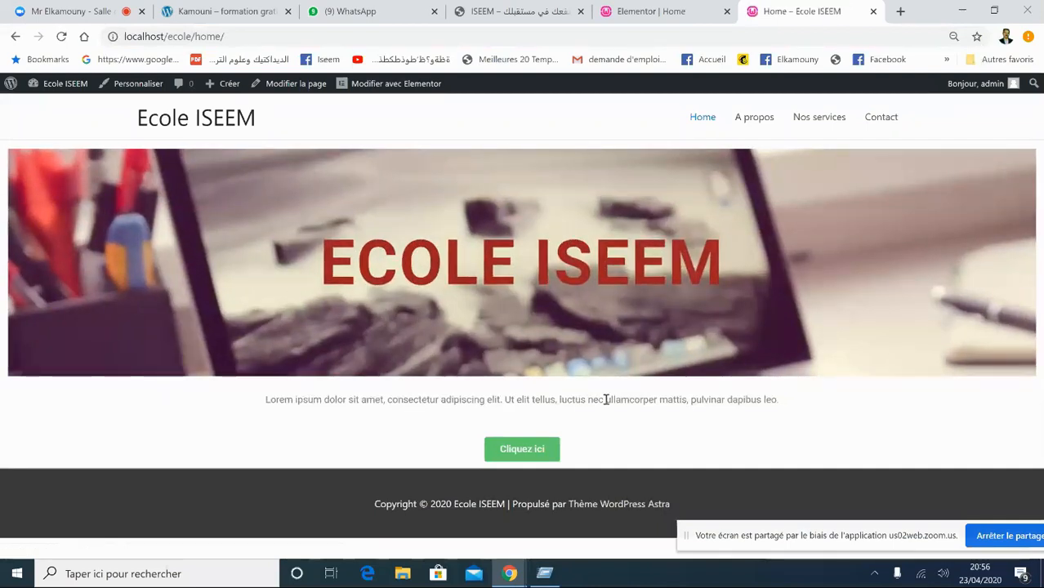
left_click(703, 117)
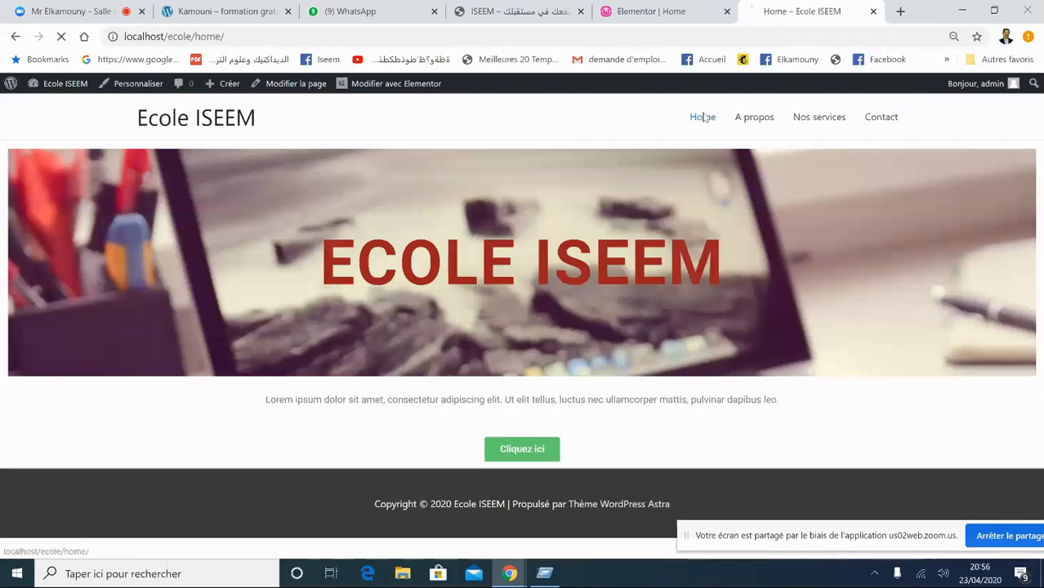
left_click(505, 39)
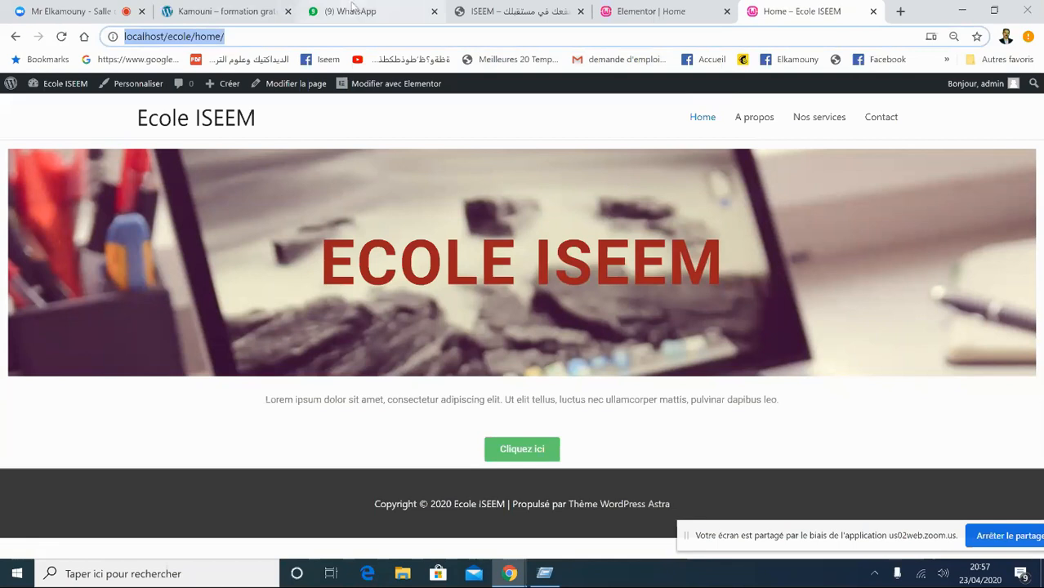
left_click(353, 9)
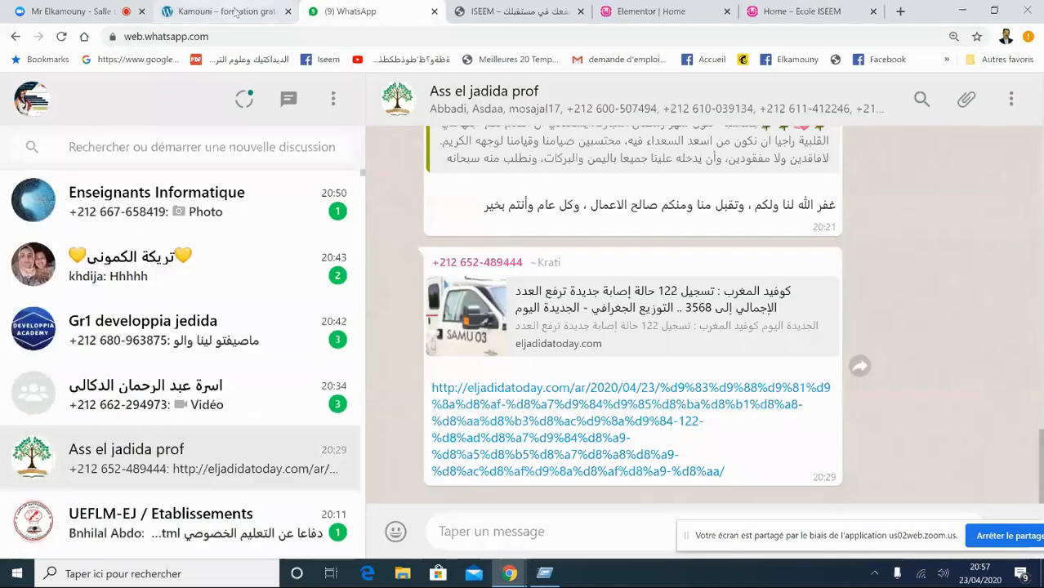
- In the Zoom meeting, open the group chat, move the sharing notice up, and reclaim host
left_click(235, 12)
left_click(74, 11)
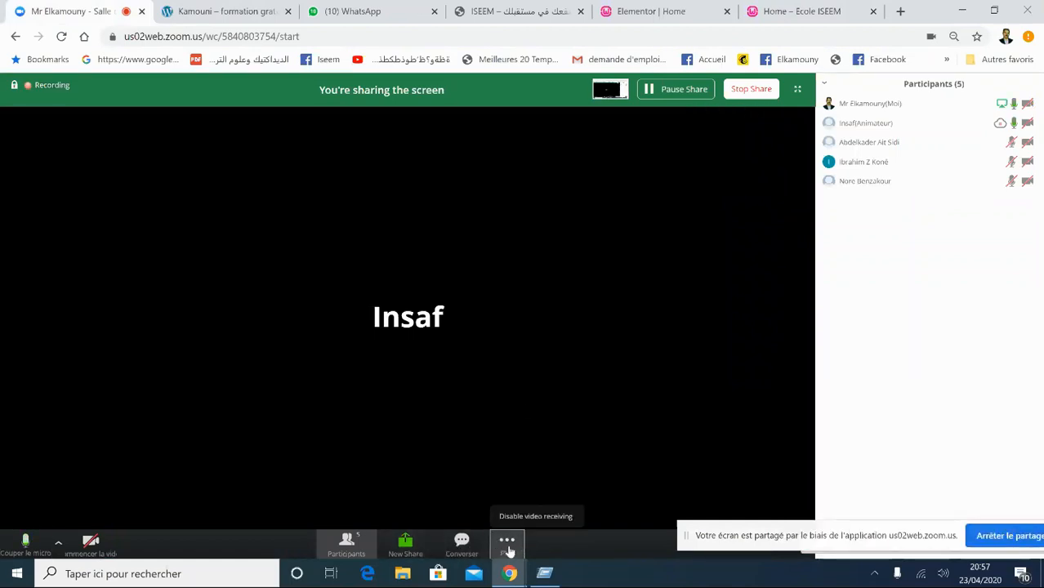
left_click(467, 549)
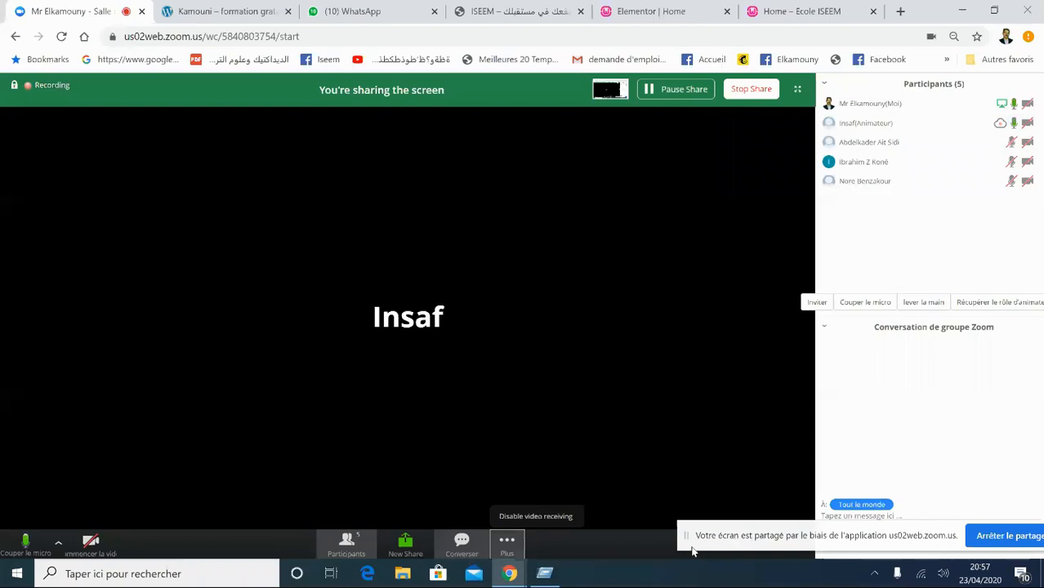
left_click_drag(689, 533, 570, 370)
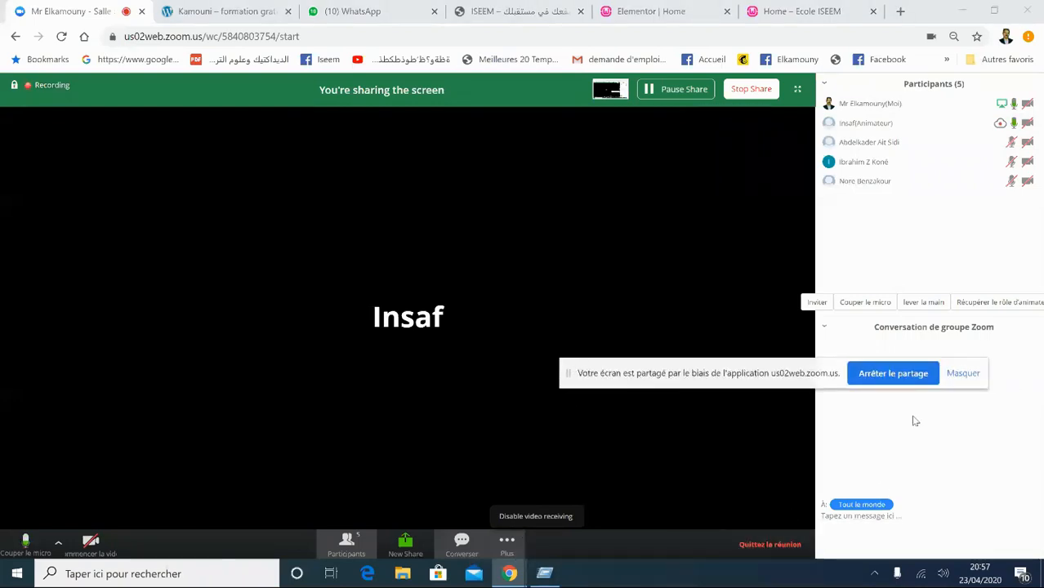
left_click(1002, 302)
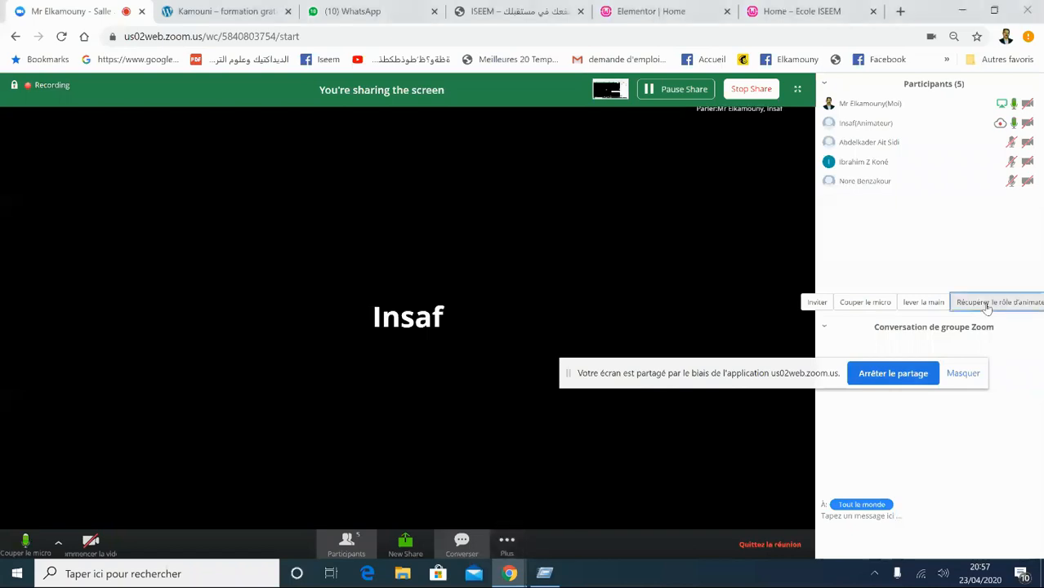